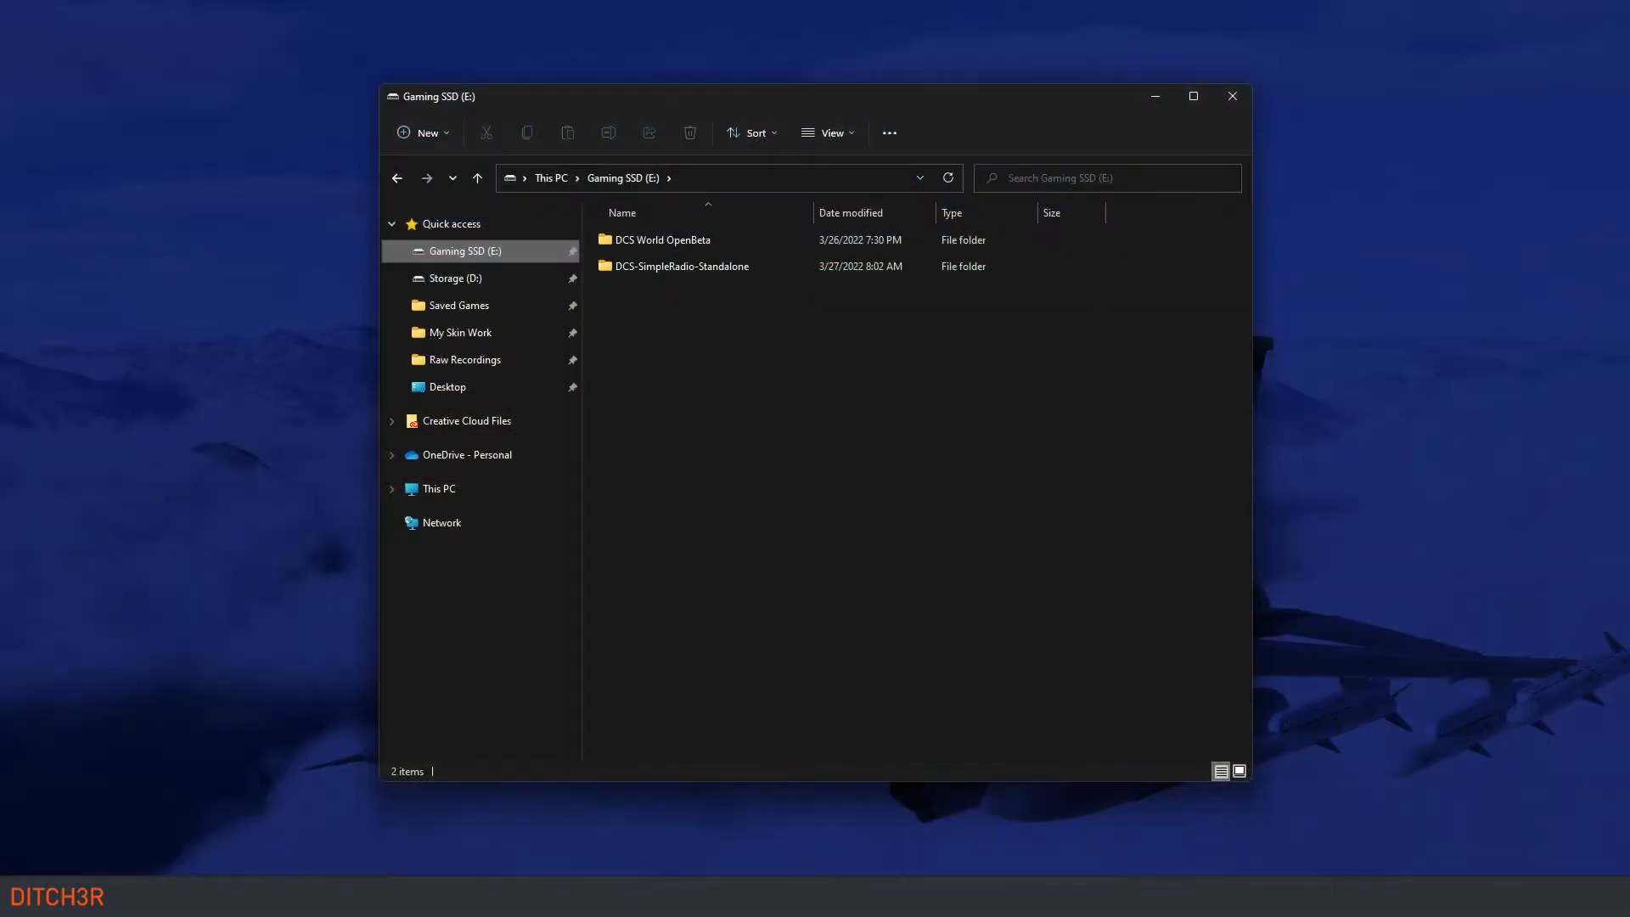
# Step: Open the F-16C Liveries folder under DCS World OpenBeta, CoreMods, aircraft on the Gaming SSD (E:) drive
pyautogui.doubleClick(677, 241)
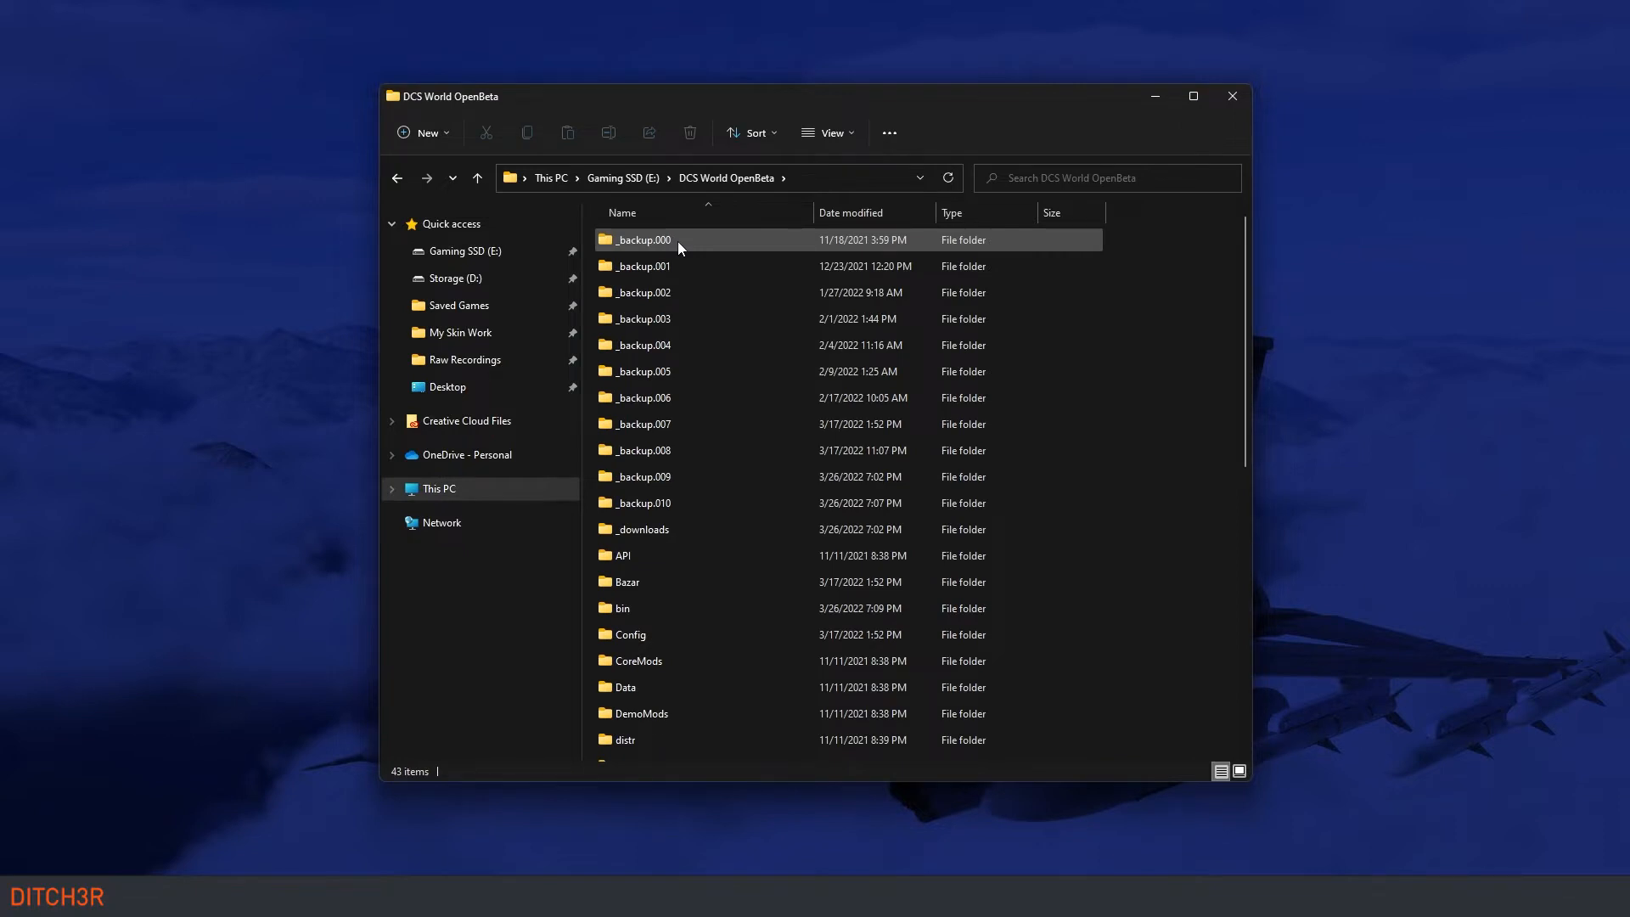
pyautogui.doubleClick(638, 660)
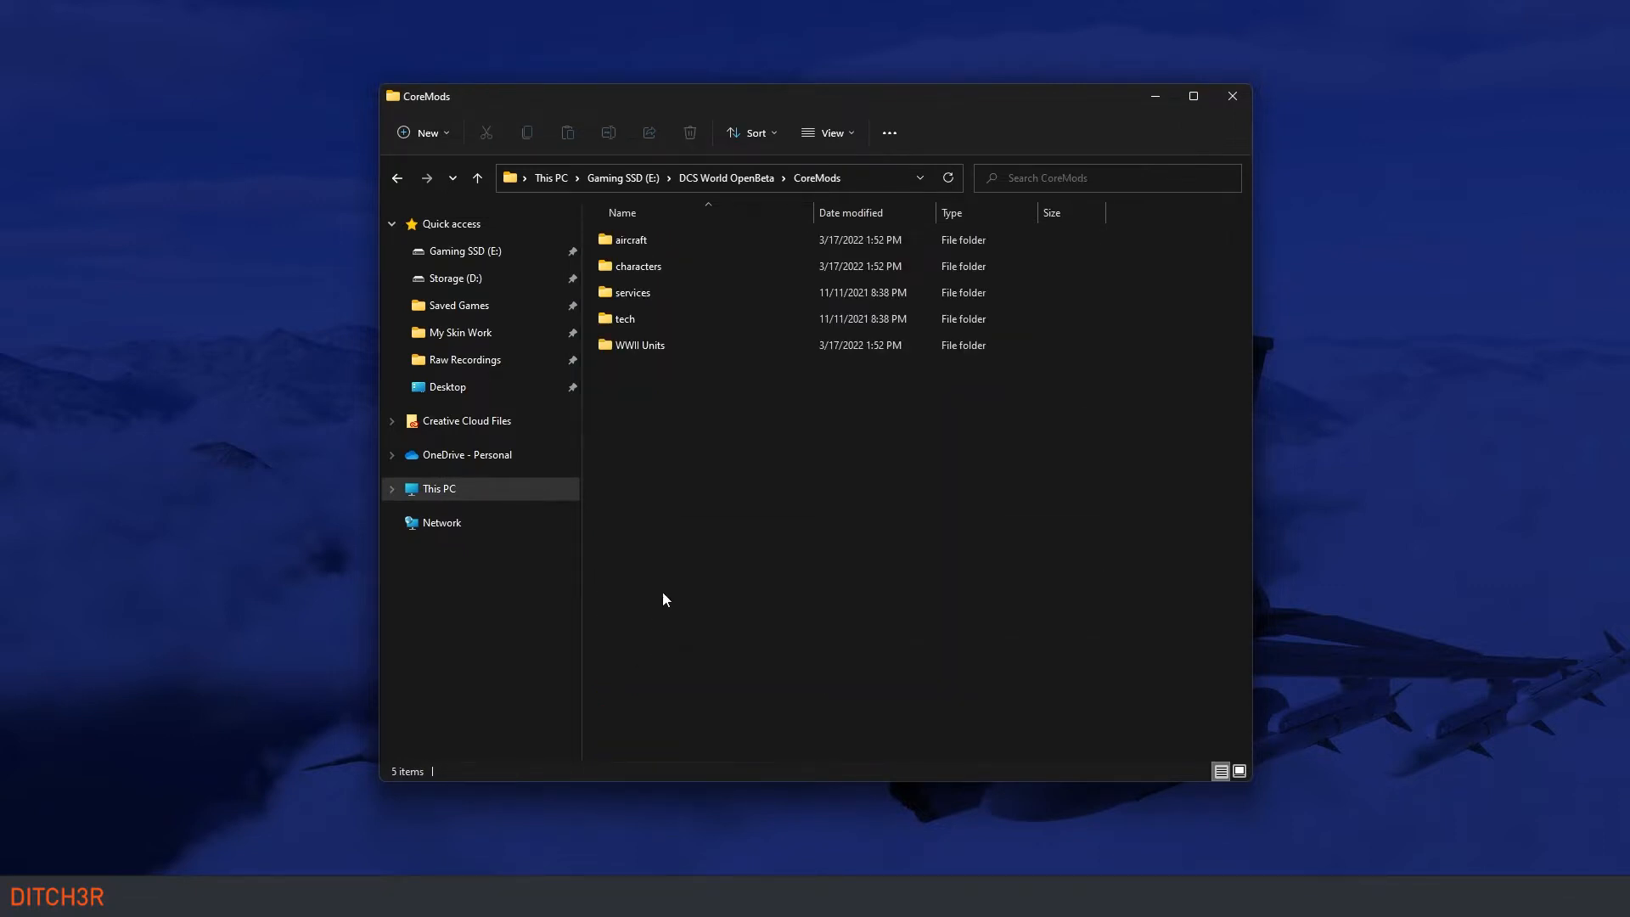
pyautogui.doubleClick(648, 242)
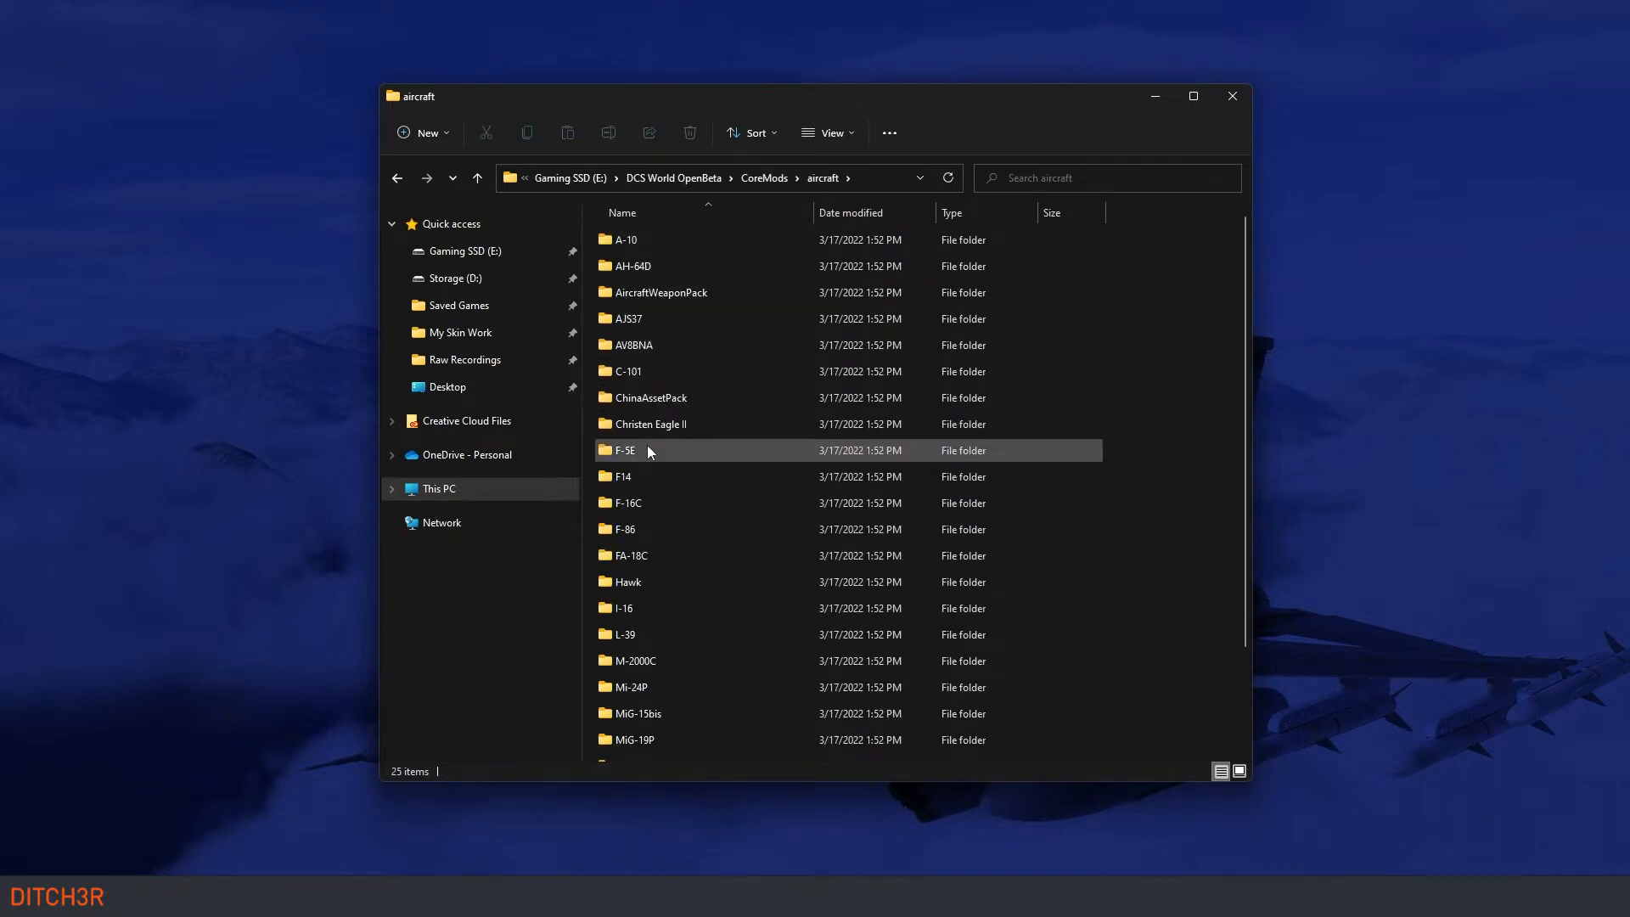
pyautogui.doubleClick(645, 504)
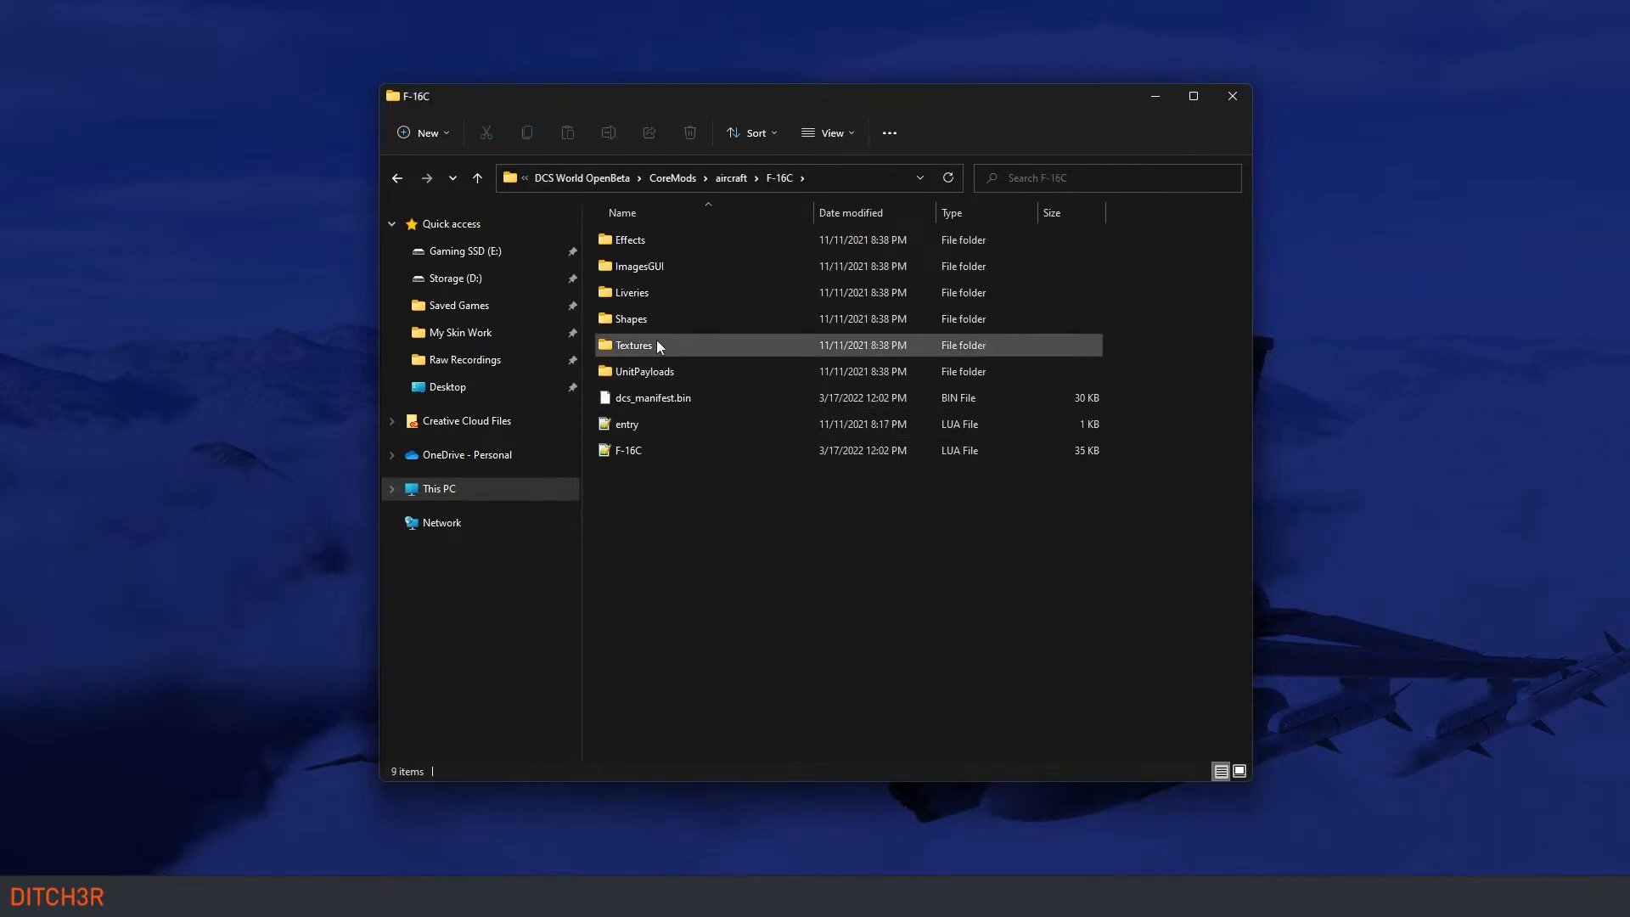
pyautogui.doubleClick(653, 293)
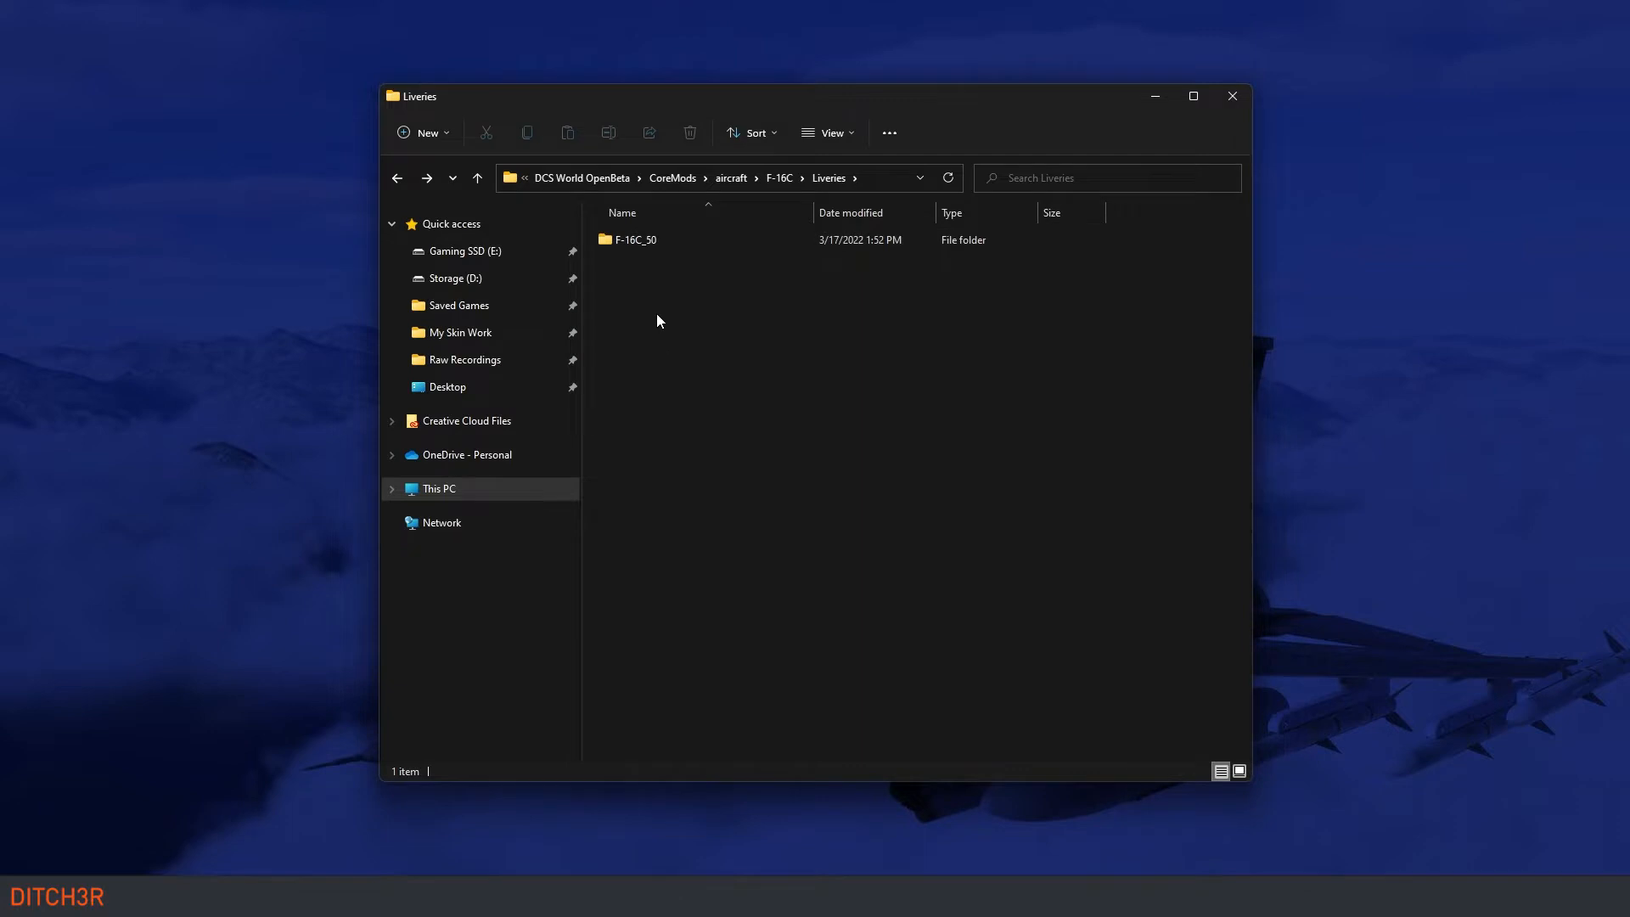
# Step: Look through the aircraft folders in DCS World OpenBeta's Bazar Liveries folder and select F-16C_50 in the F-16C's CoreMods Liveries folder
pyautogui.click(582, 177)
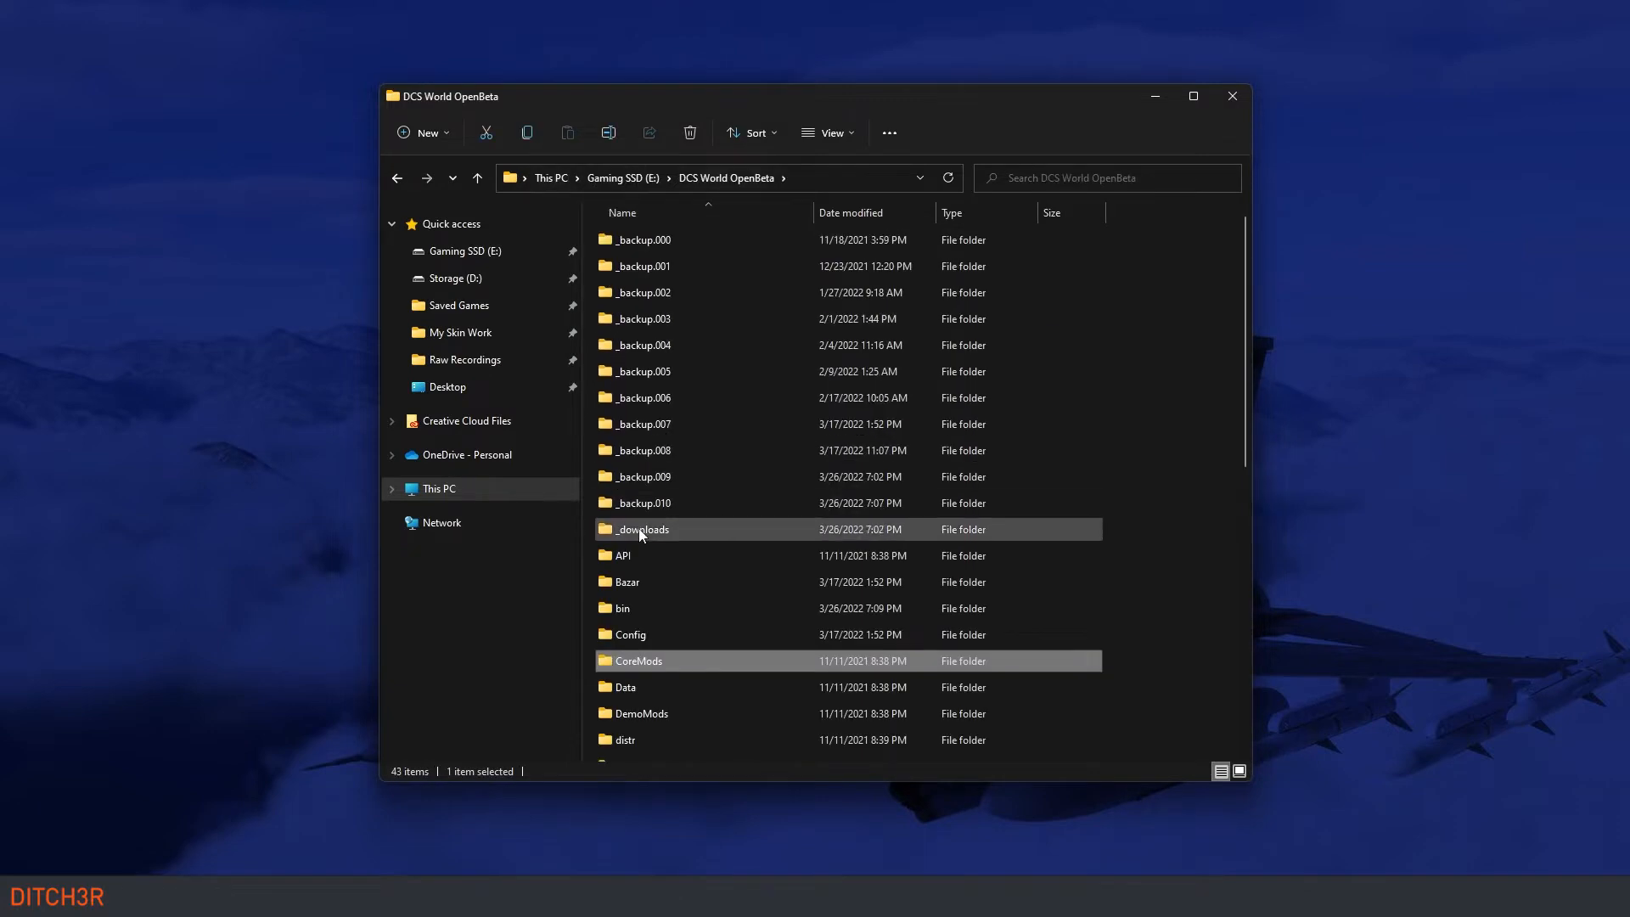
pyautogui.doubleClick(604, 586)
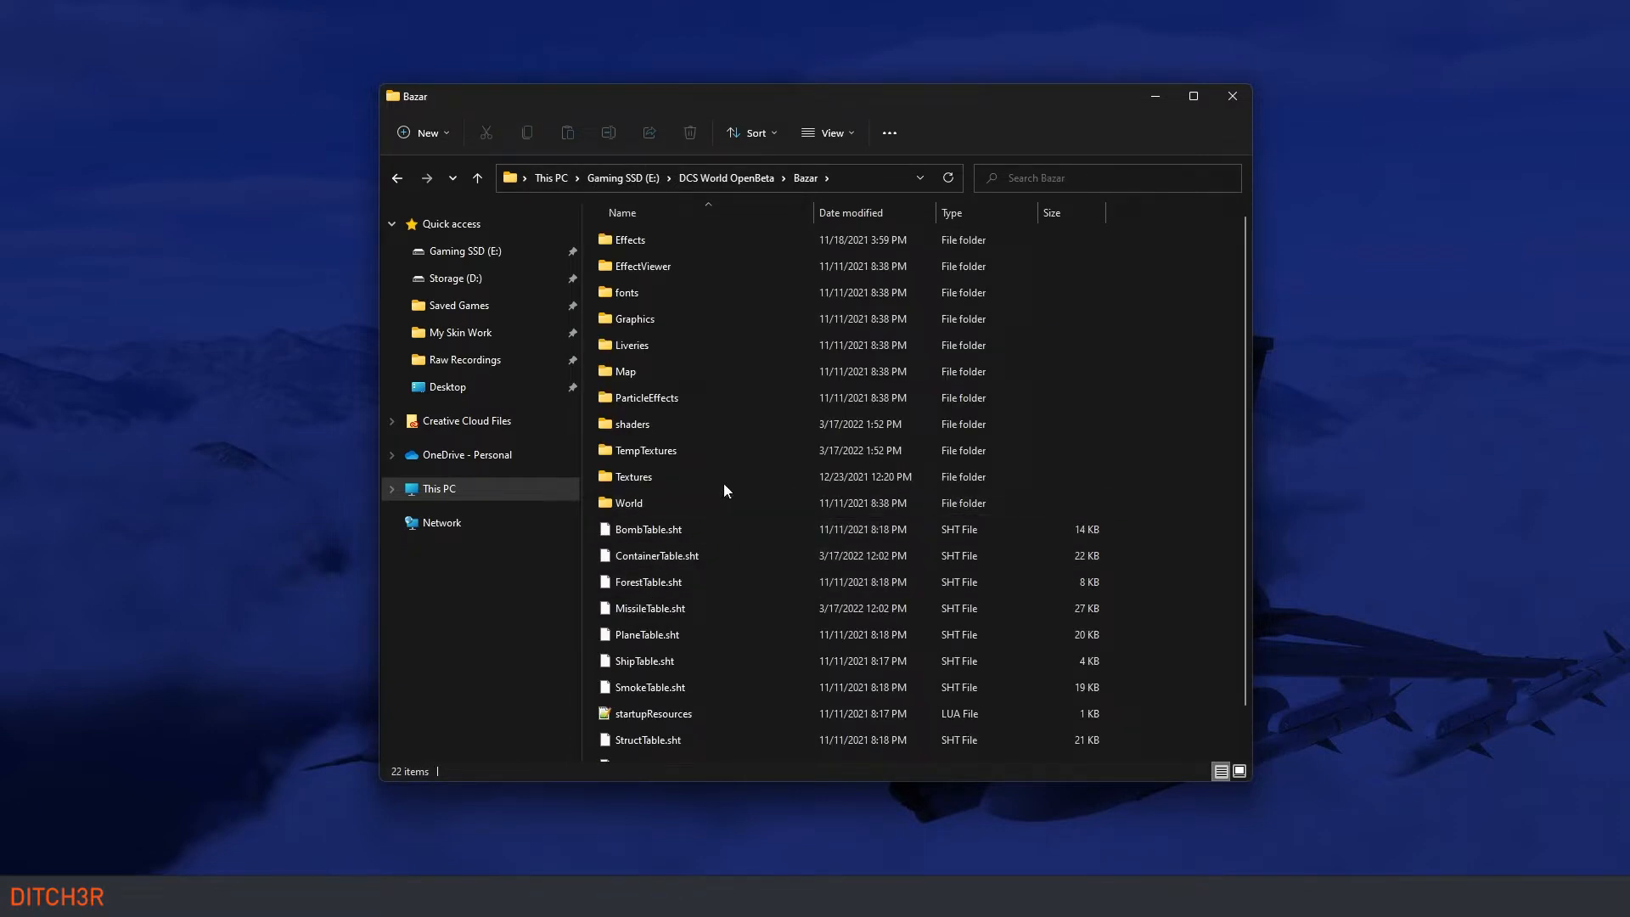
pyautogui.doubleClick(669, 345)
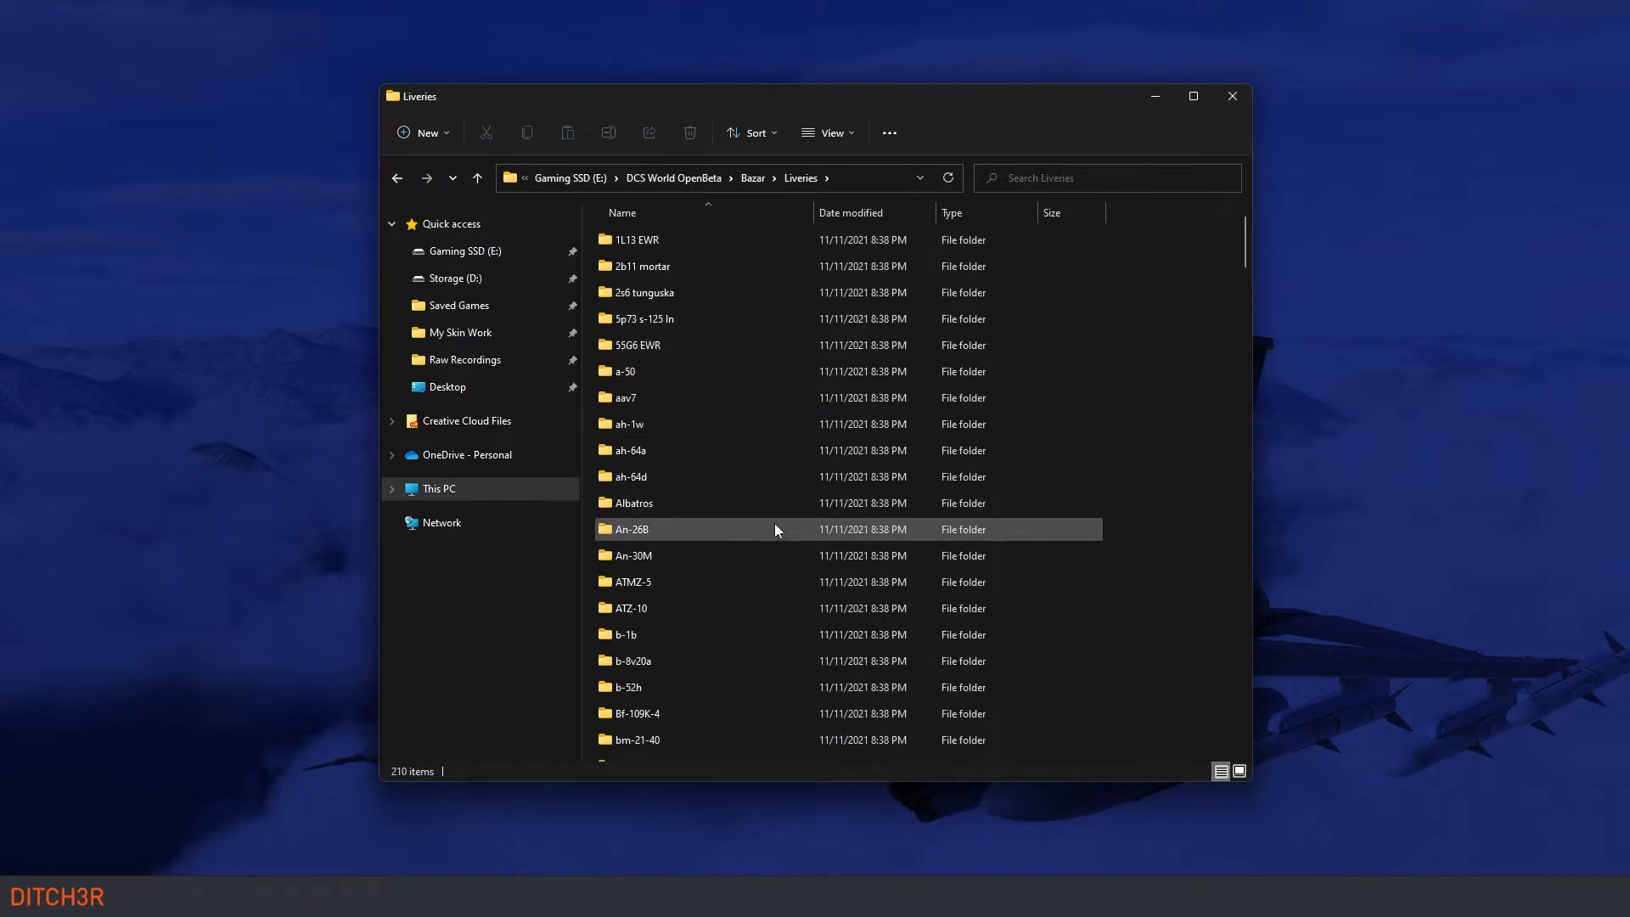
pyautogui.moveTo(1242, 248); pyautogui.dragTo(1245, 430)
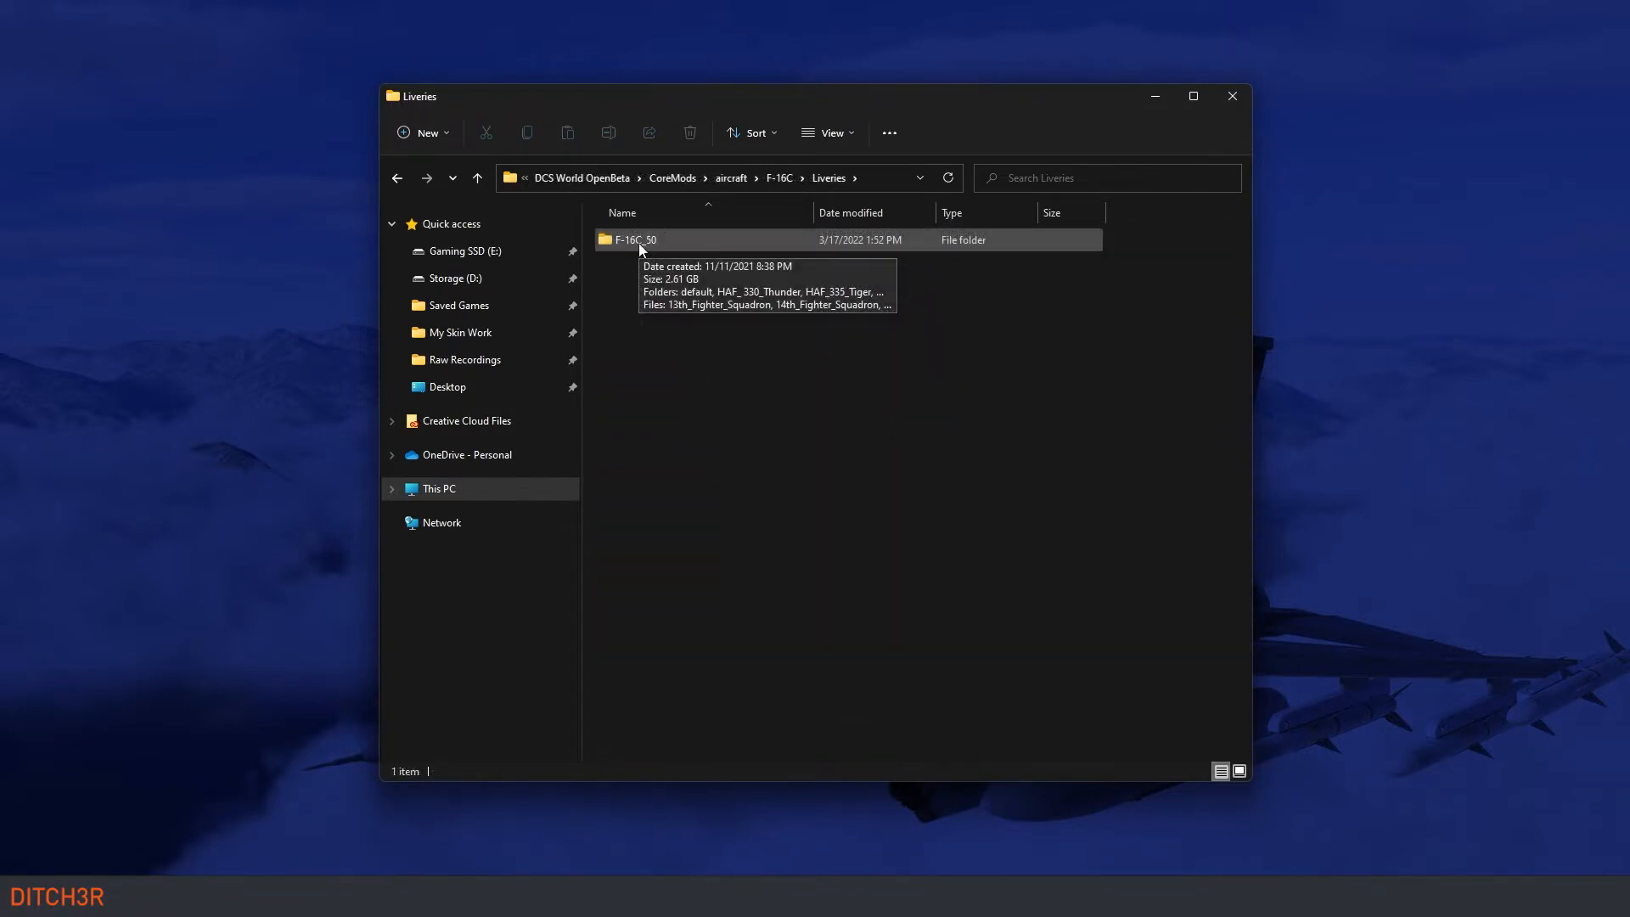
pyautogui.click(639, 243)
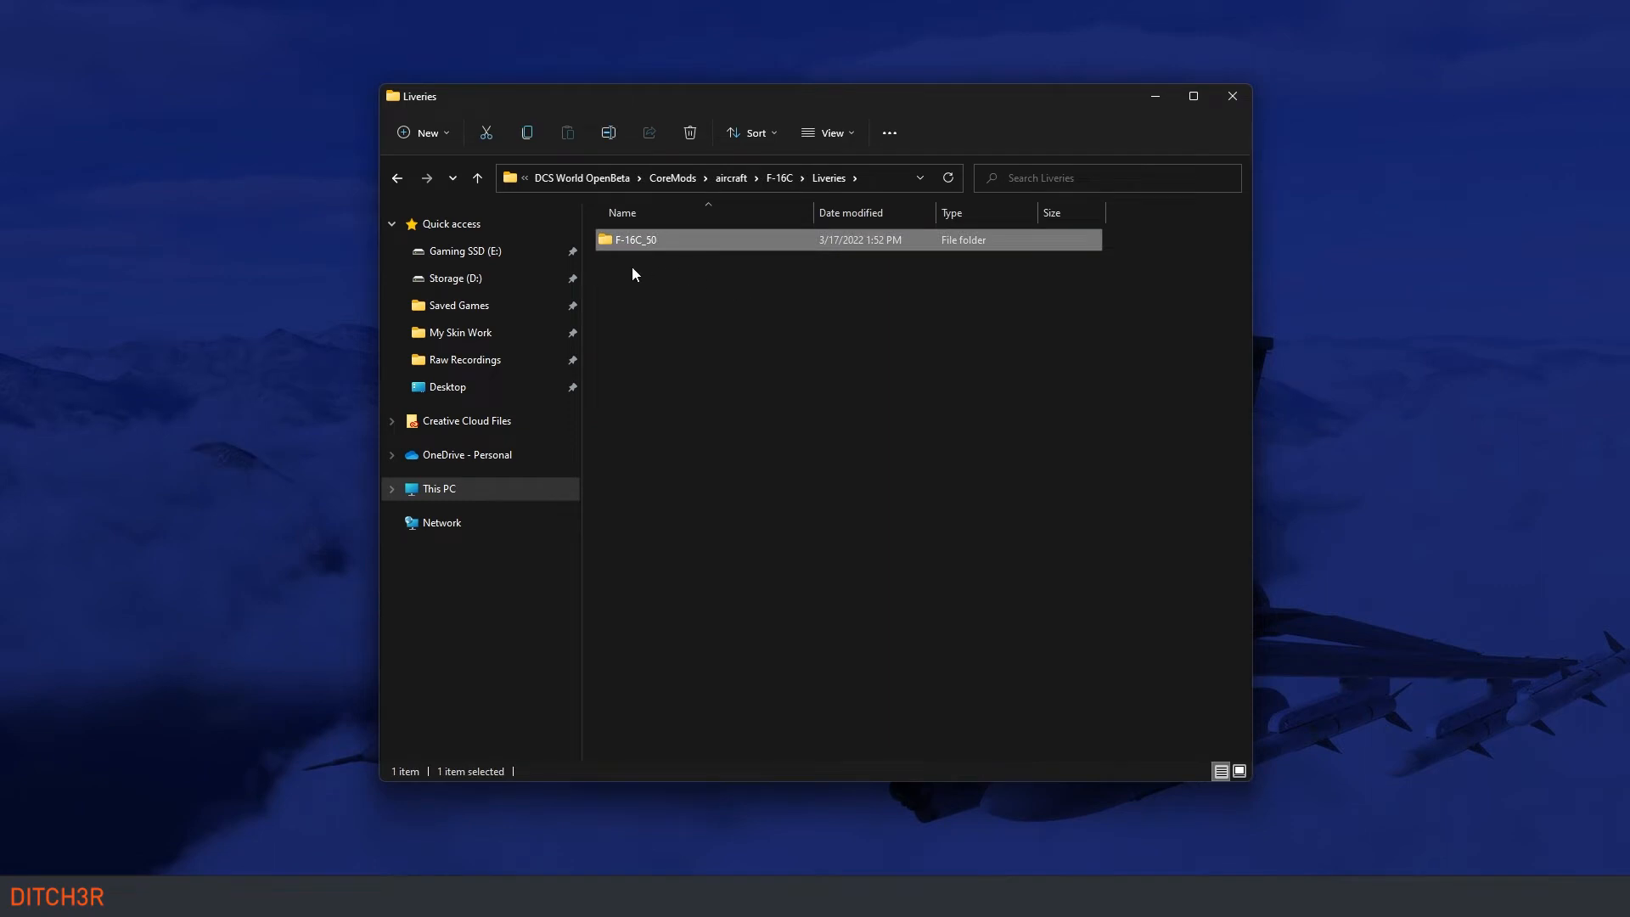
# Step: Open the Liveries folder inside DCS.openbeta in Saved Games
pyautogui.click(452, 307)
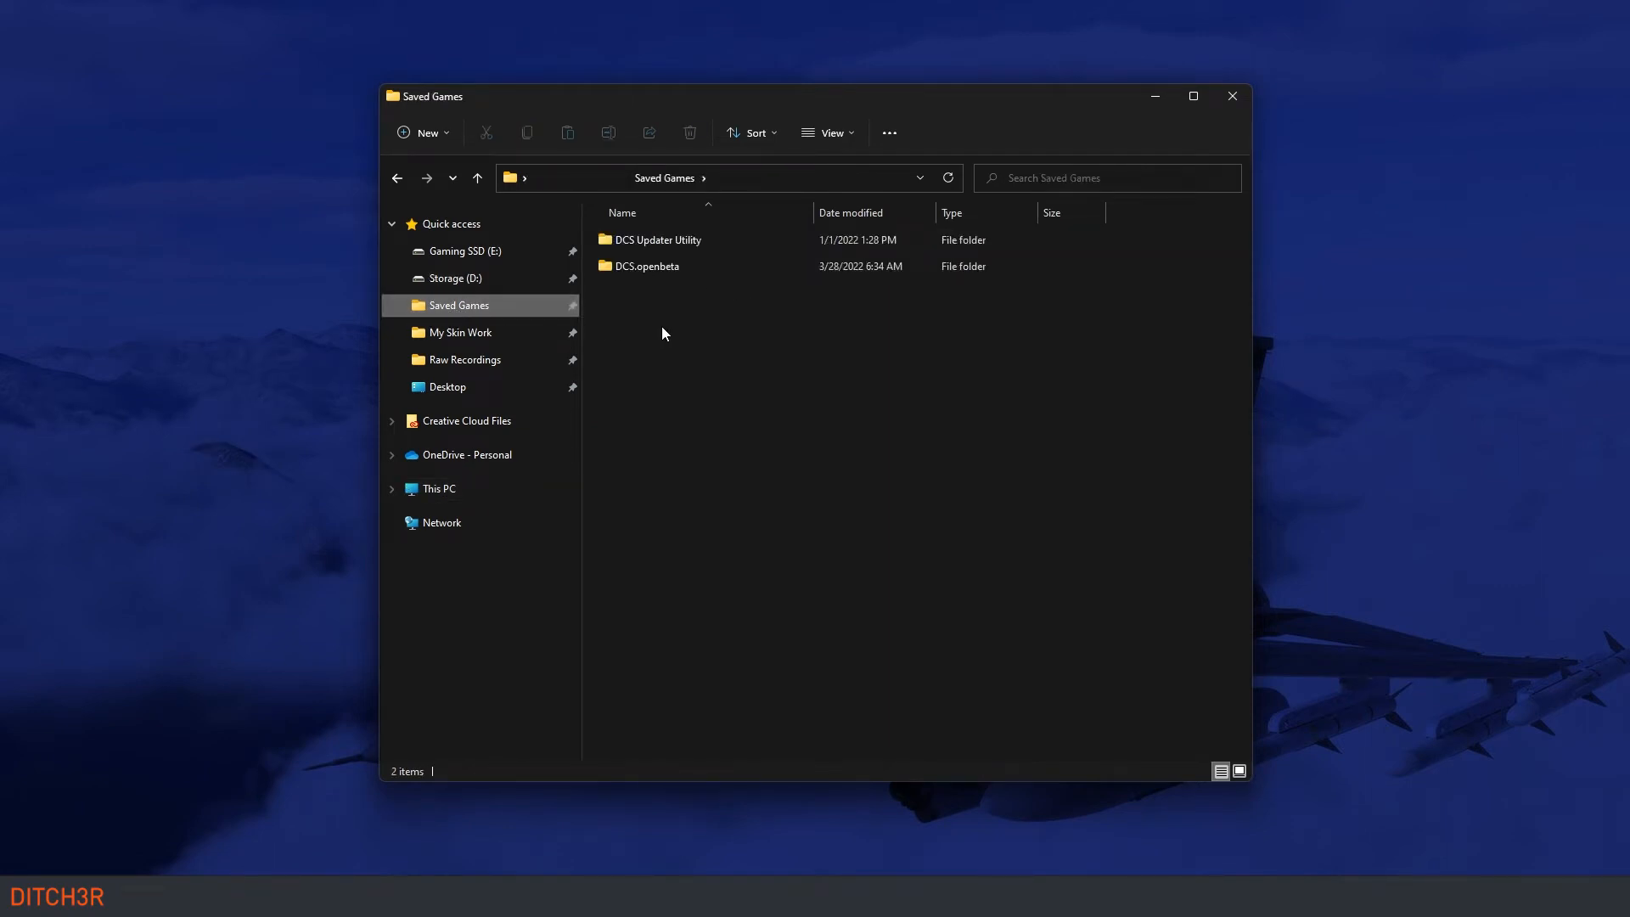
pyautogui.doubleClick(641, 270)
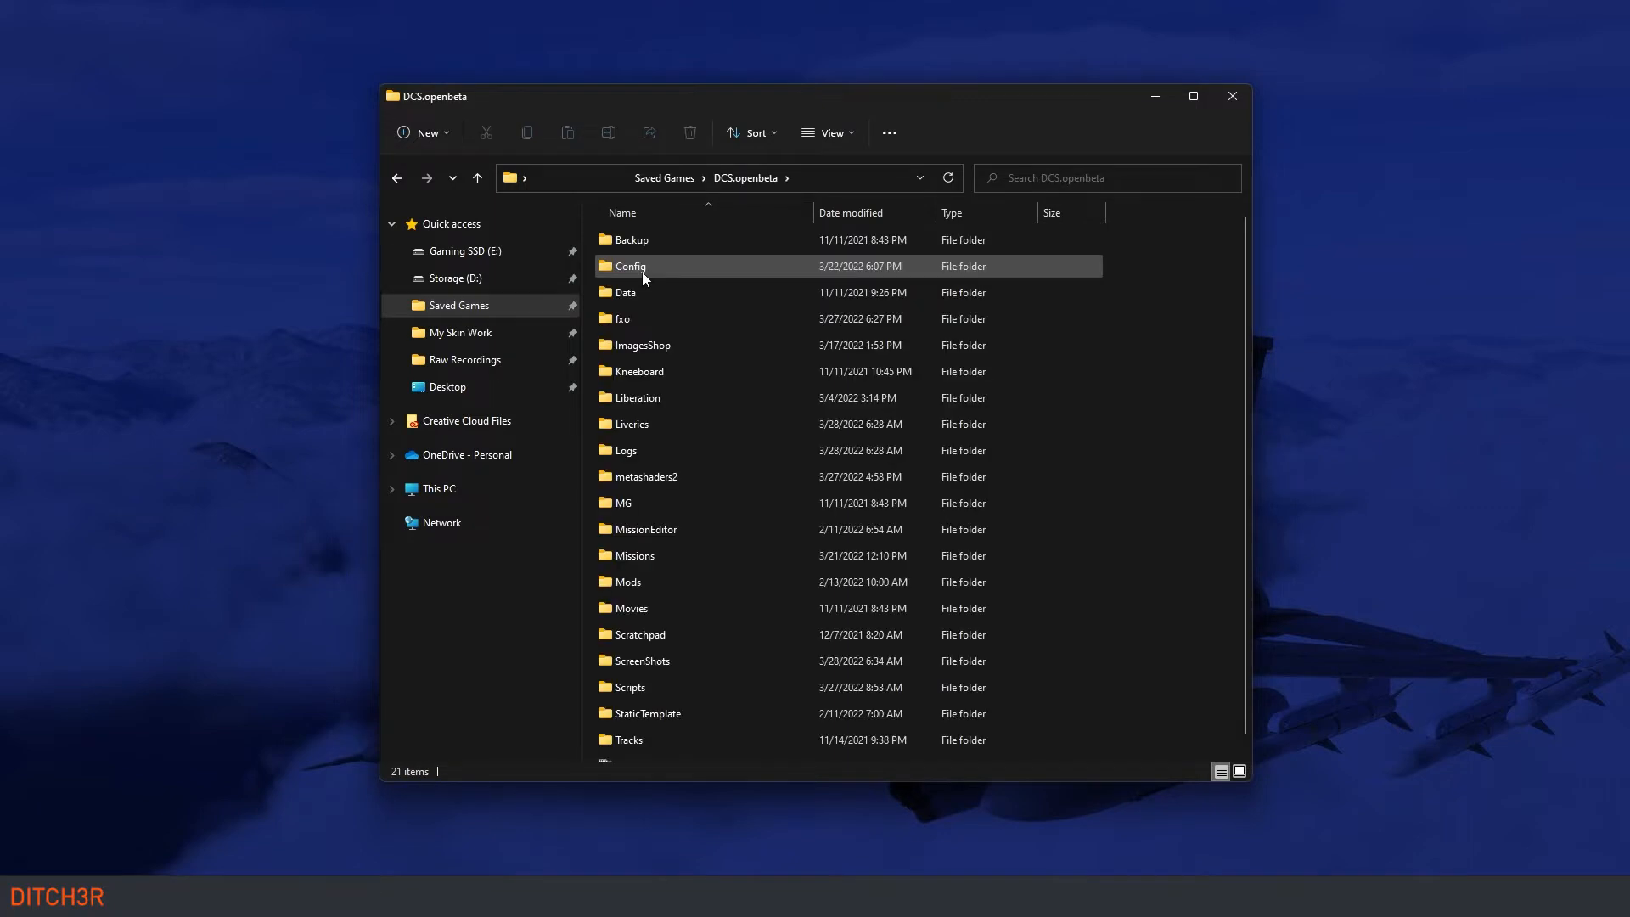
pyautogui.click(637, 430)
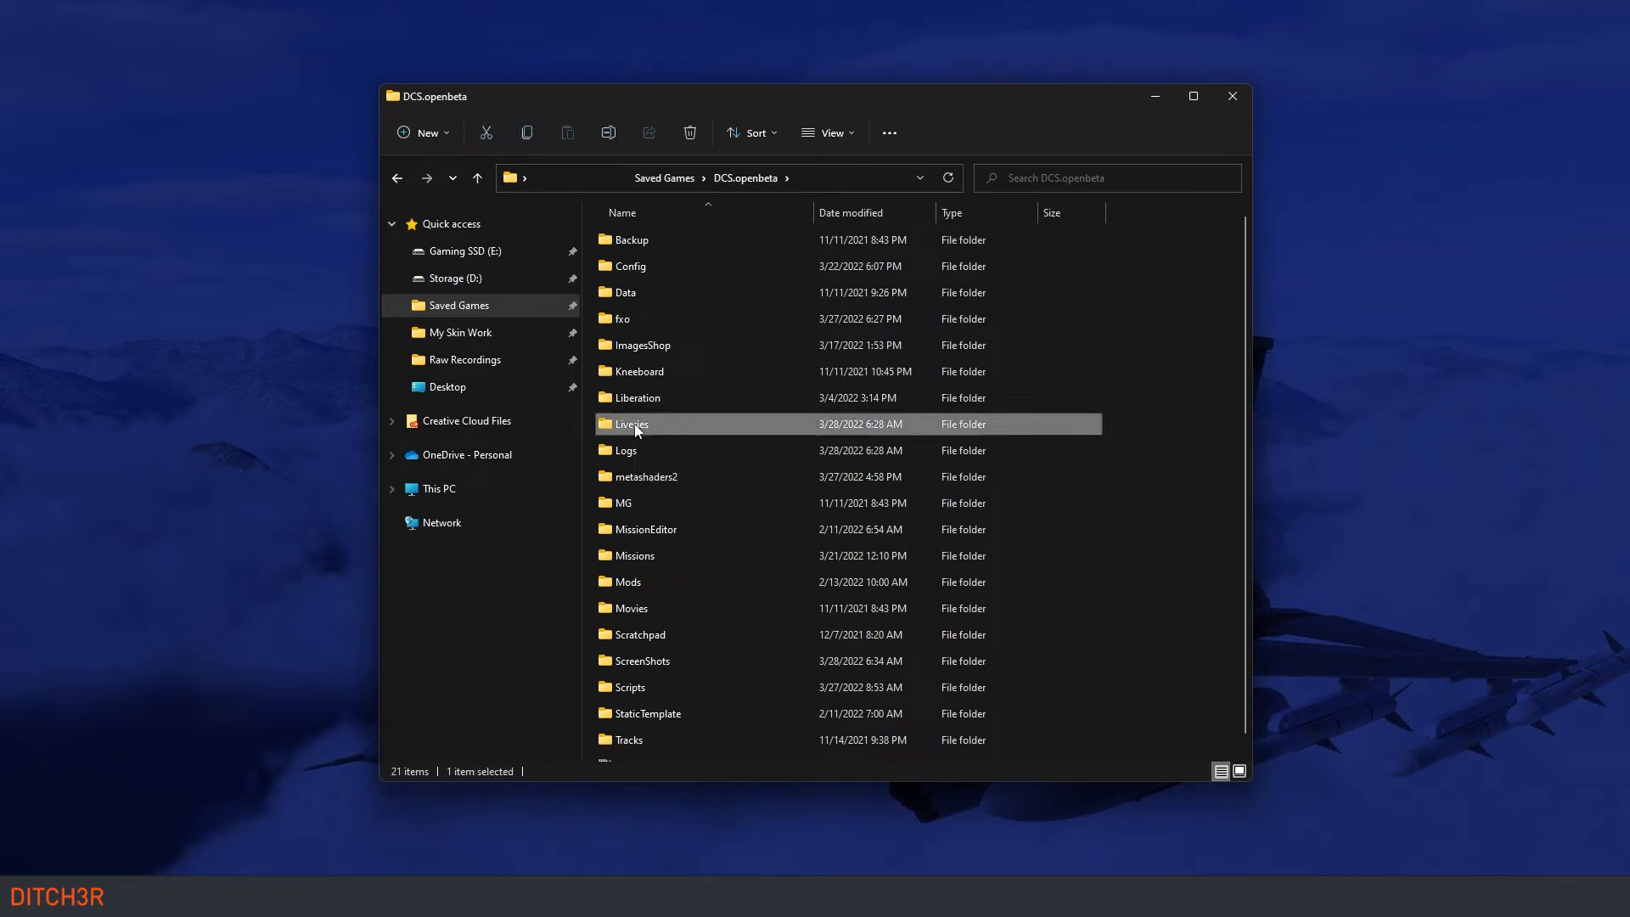
pyautogui.doubleClick(689, 426)
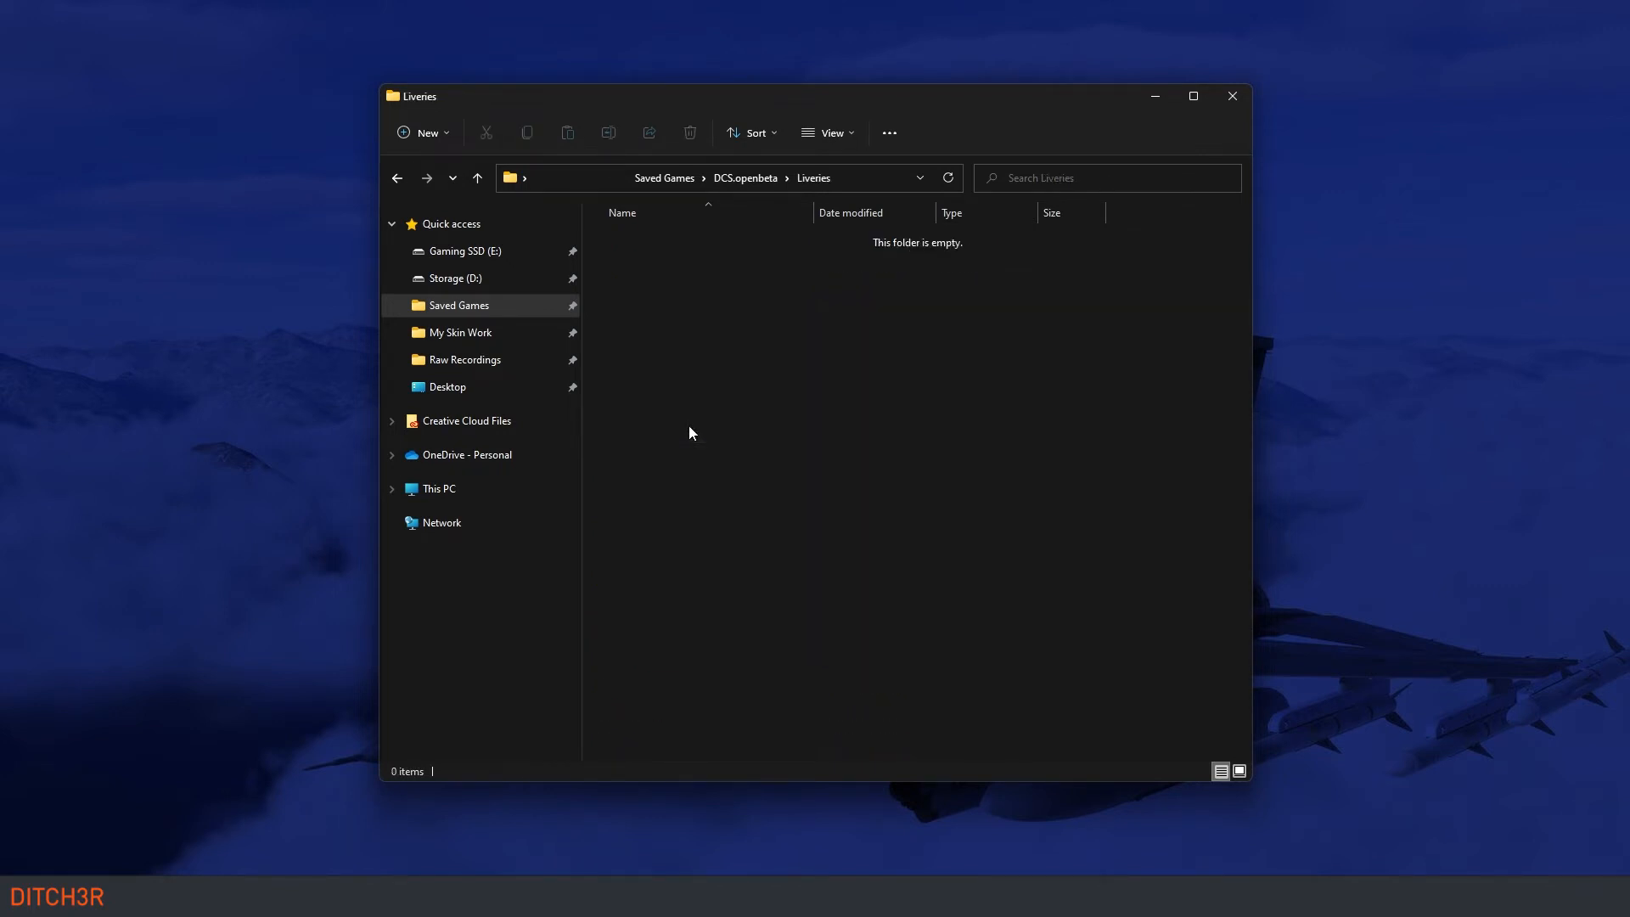
# Step: Create a folder named F-16C_50 in the Saved Games Liveries folder
pyautogui.rightClick(651, 306)
pyautogui.moveTo(907, 450)
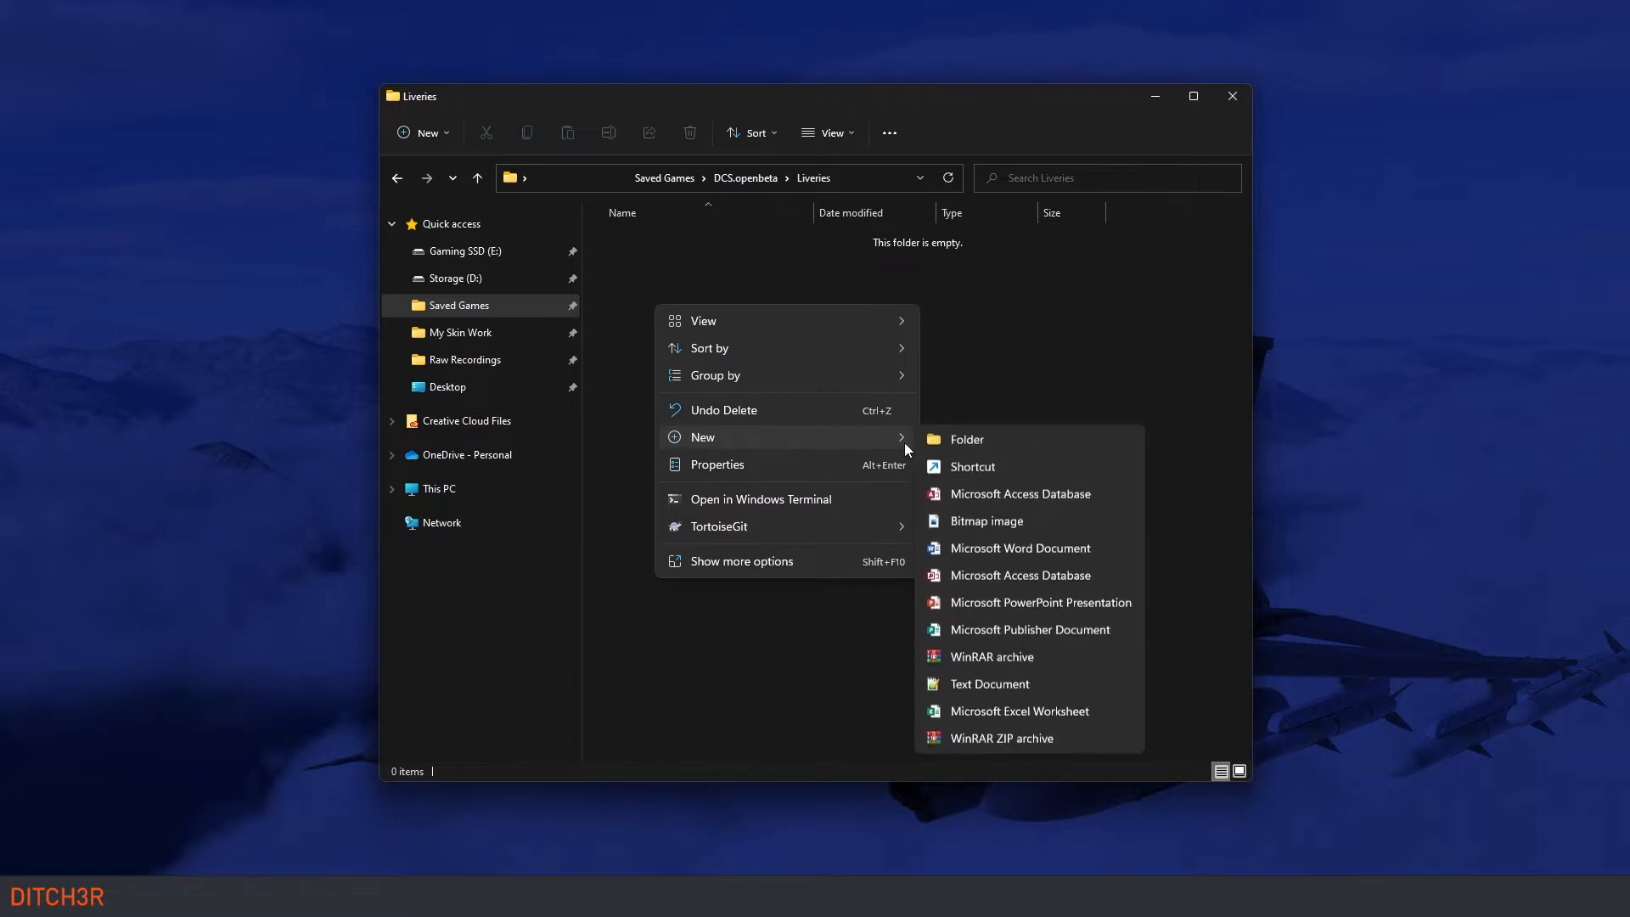
pyautogui.click(959, 439)
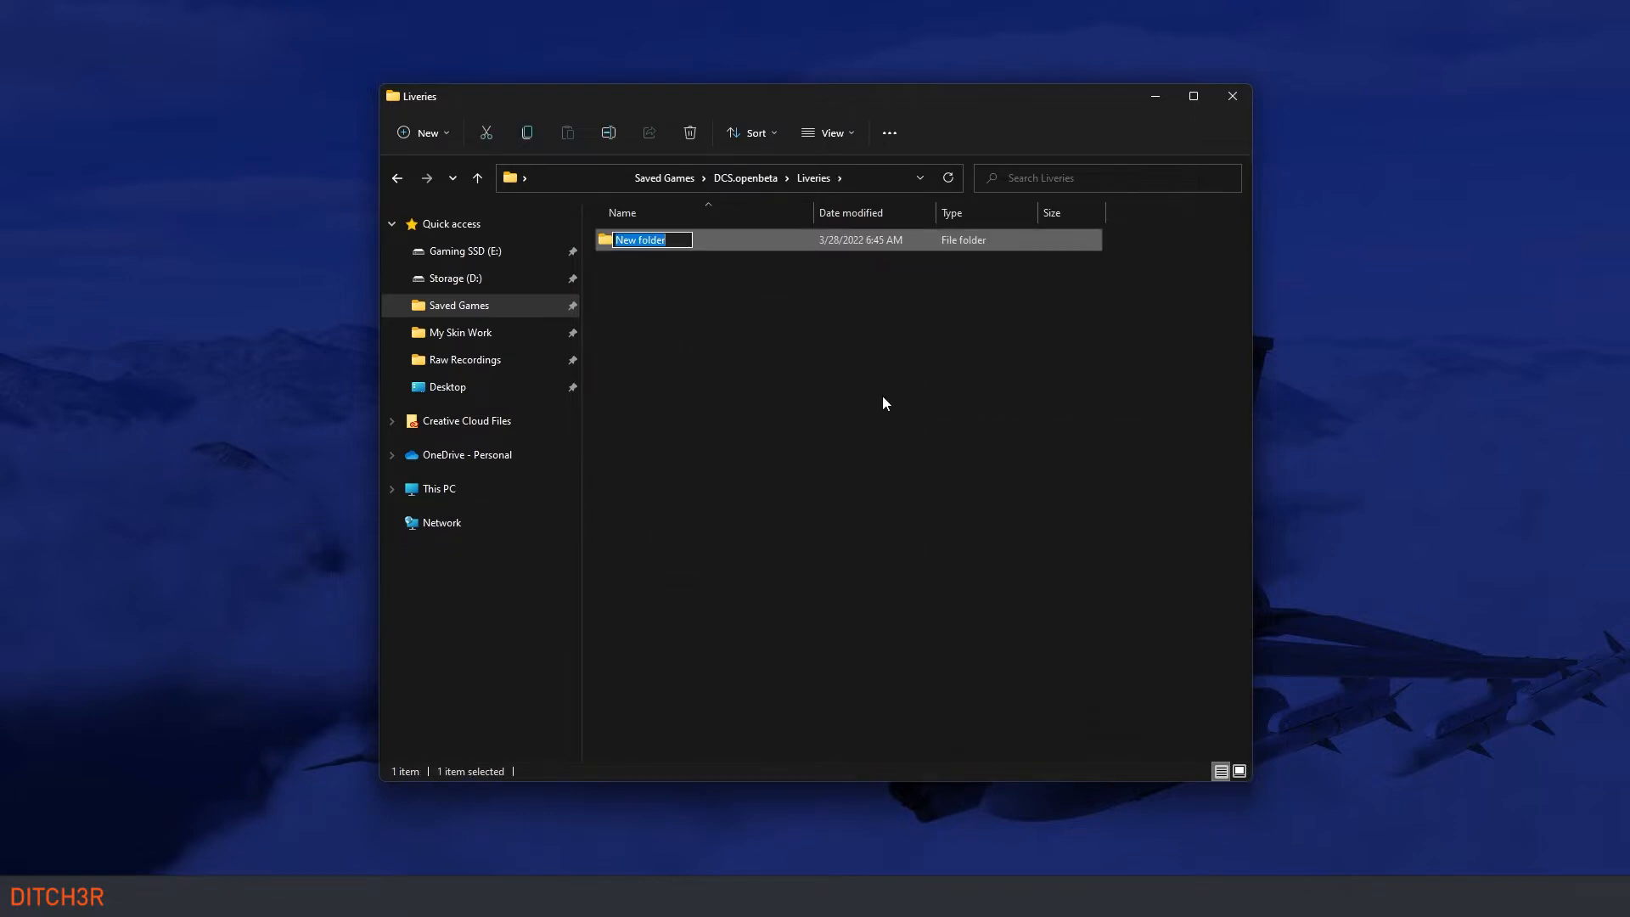
pyautogui.write('F-16C_50')
pyautogui.press('Return')
# Step: Create a livery folder named 421st FS HILL AFB inside the F-16C_50 folder
pyautogui.doubleClick(688, 242)
pyautogui.rightClick(667, 309)
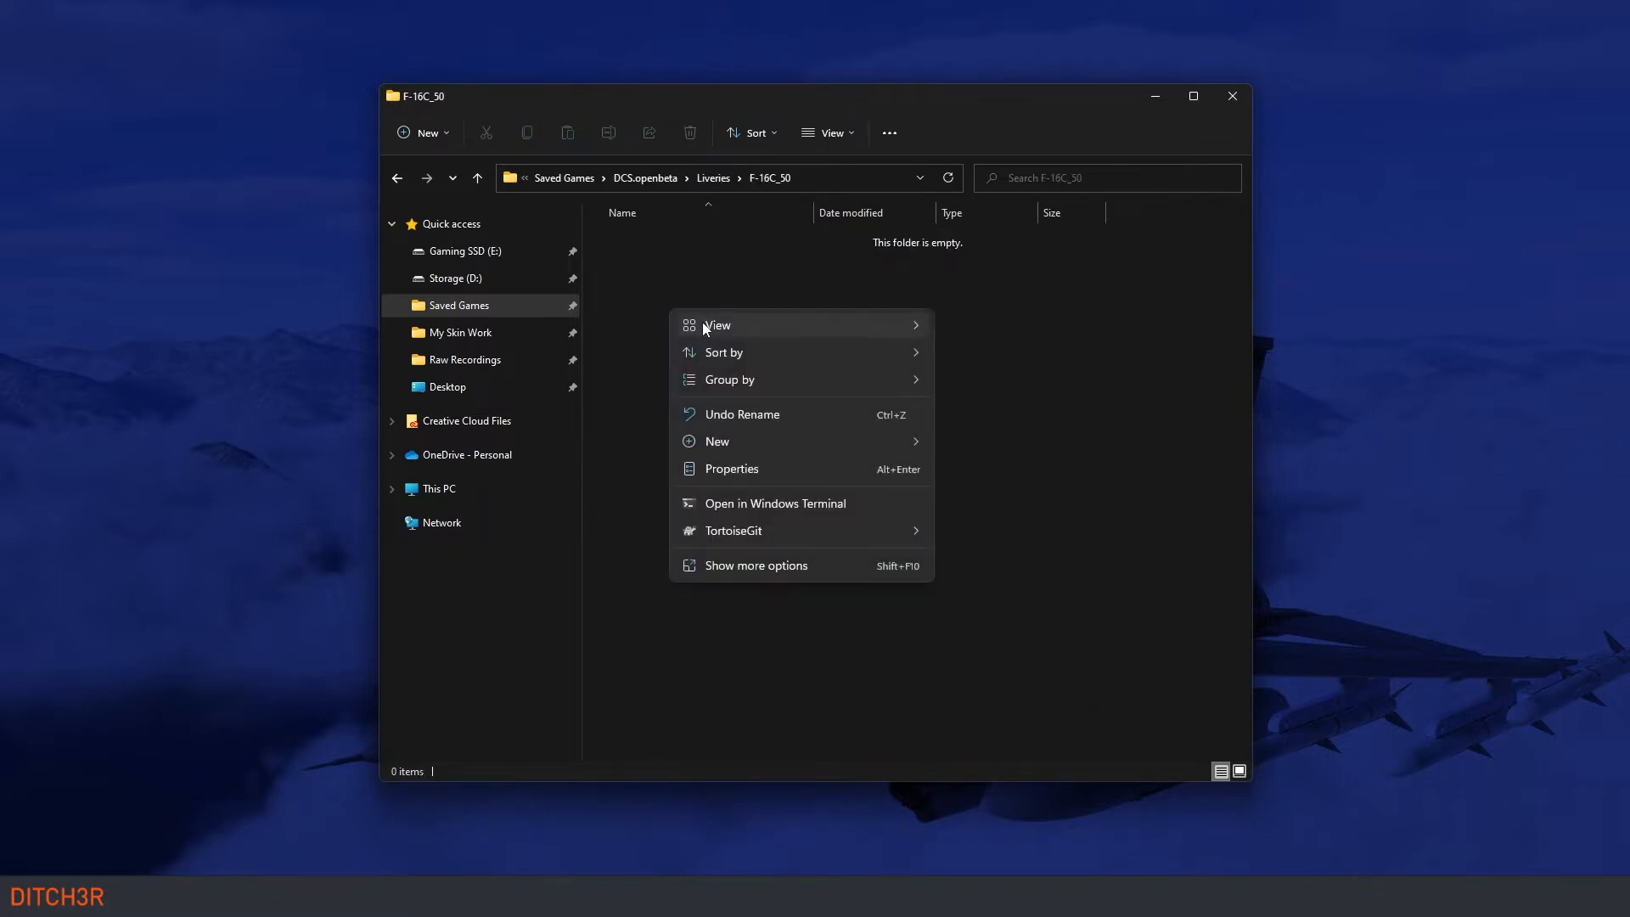
pyautogui.moveTo(795, 441)
pyautogui.click(963, 444)
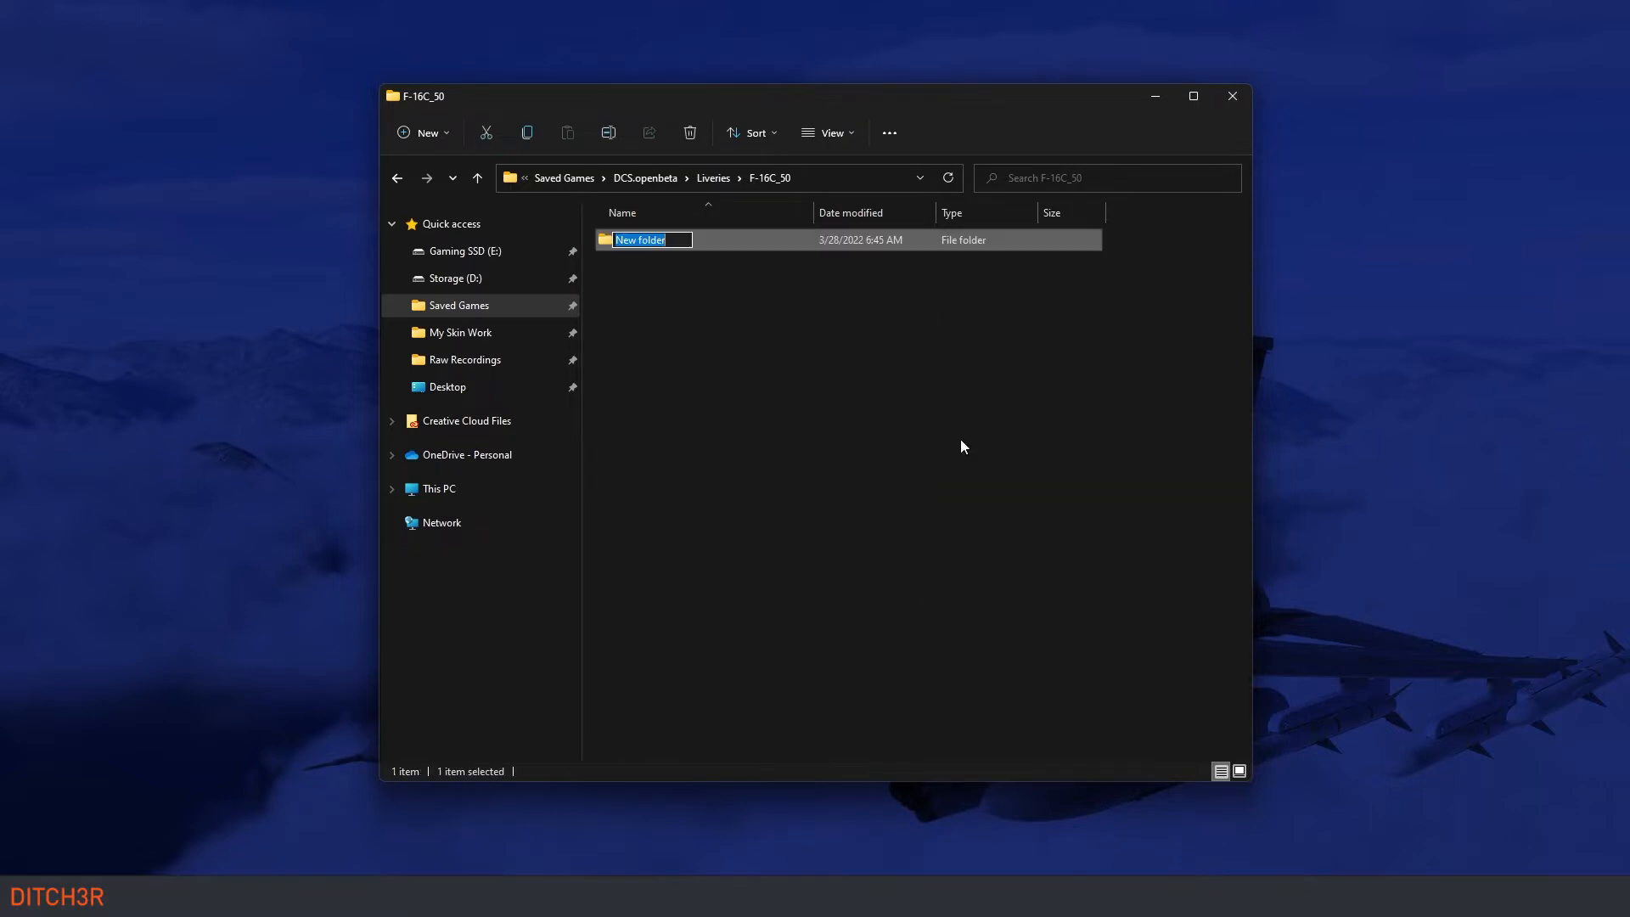
pyautogui.write('421st FS HILL AFB')
pyautogui.press('Return')
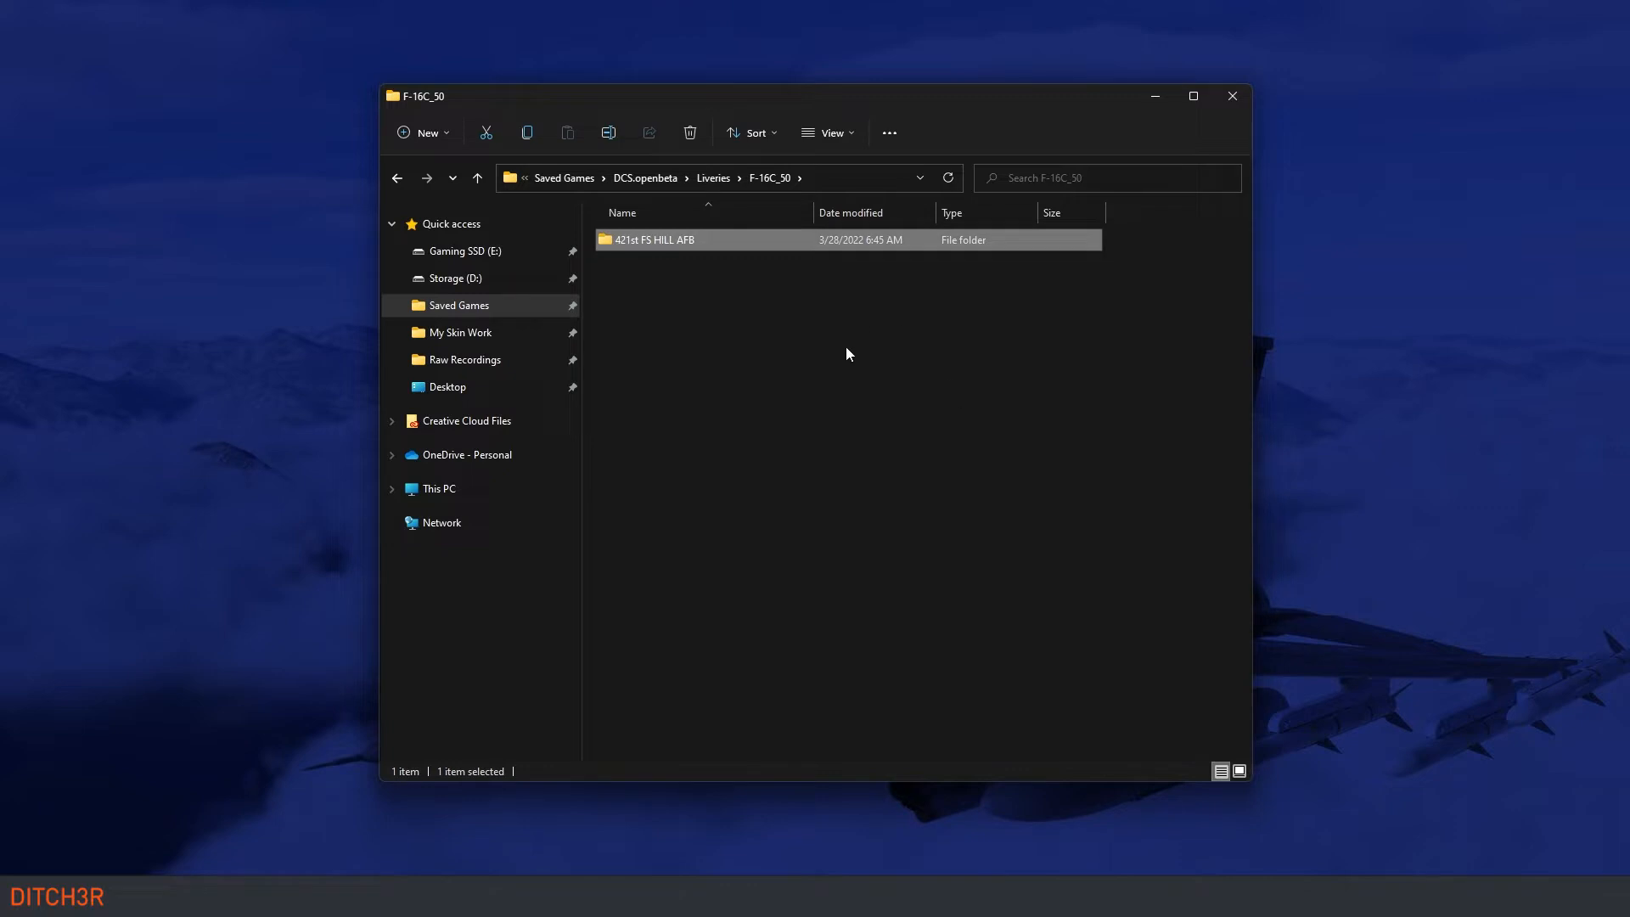
# Step: Pin the 421st FS HILL AFB folder to Quick access, place it directly above Saved Games, and open it from there
pyautogui.rightClick(657, 245)
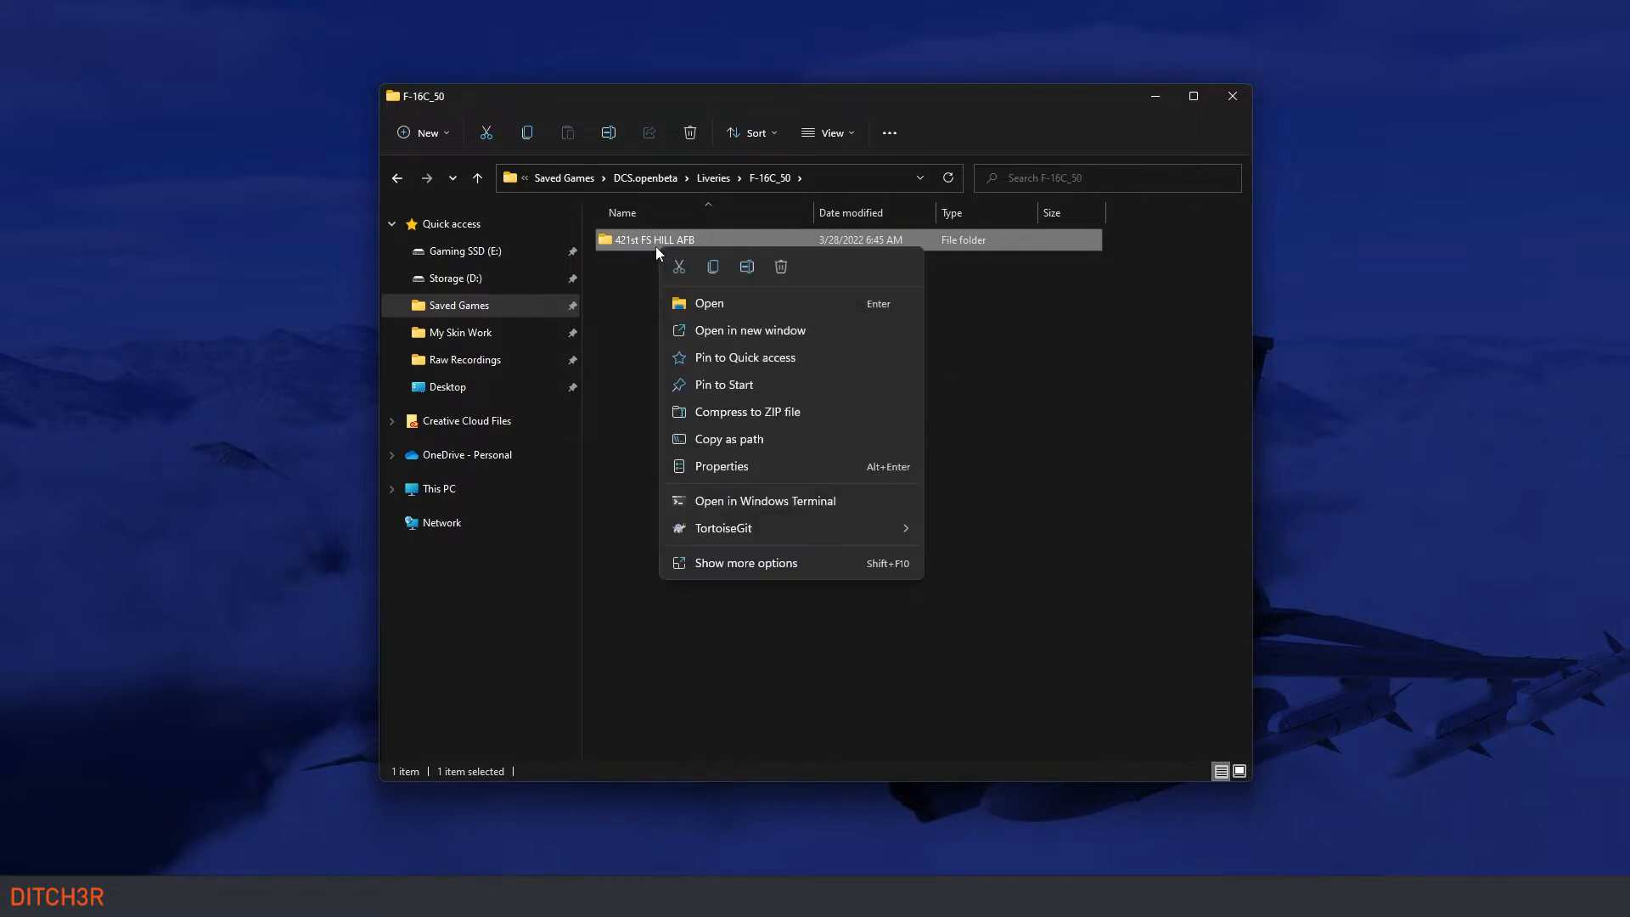
pyautogui.click(704, 358)
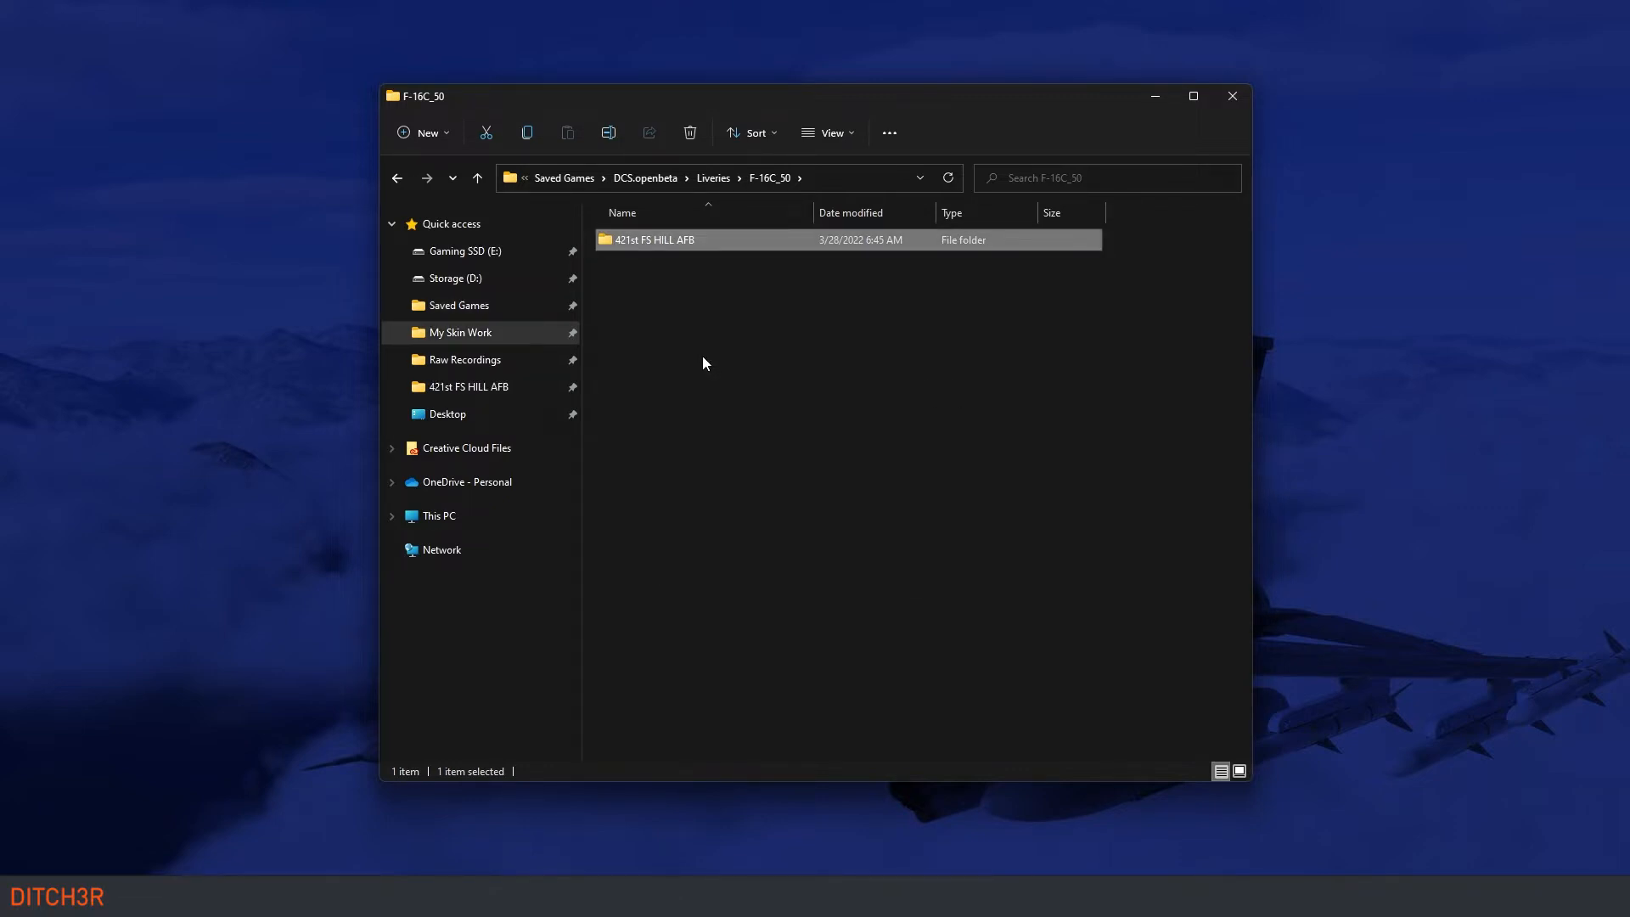
pyautogui.moveTo(496, 387); pyautogui.dragTo(484, 295)
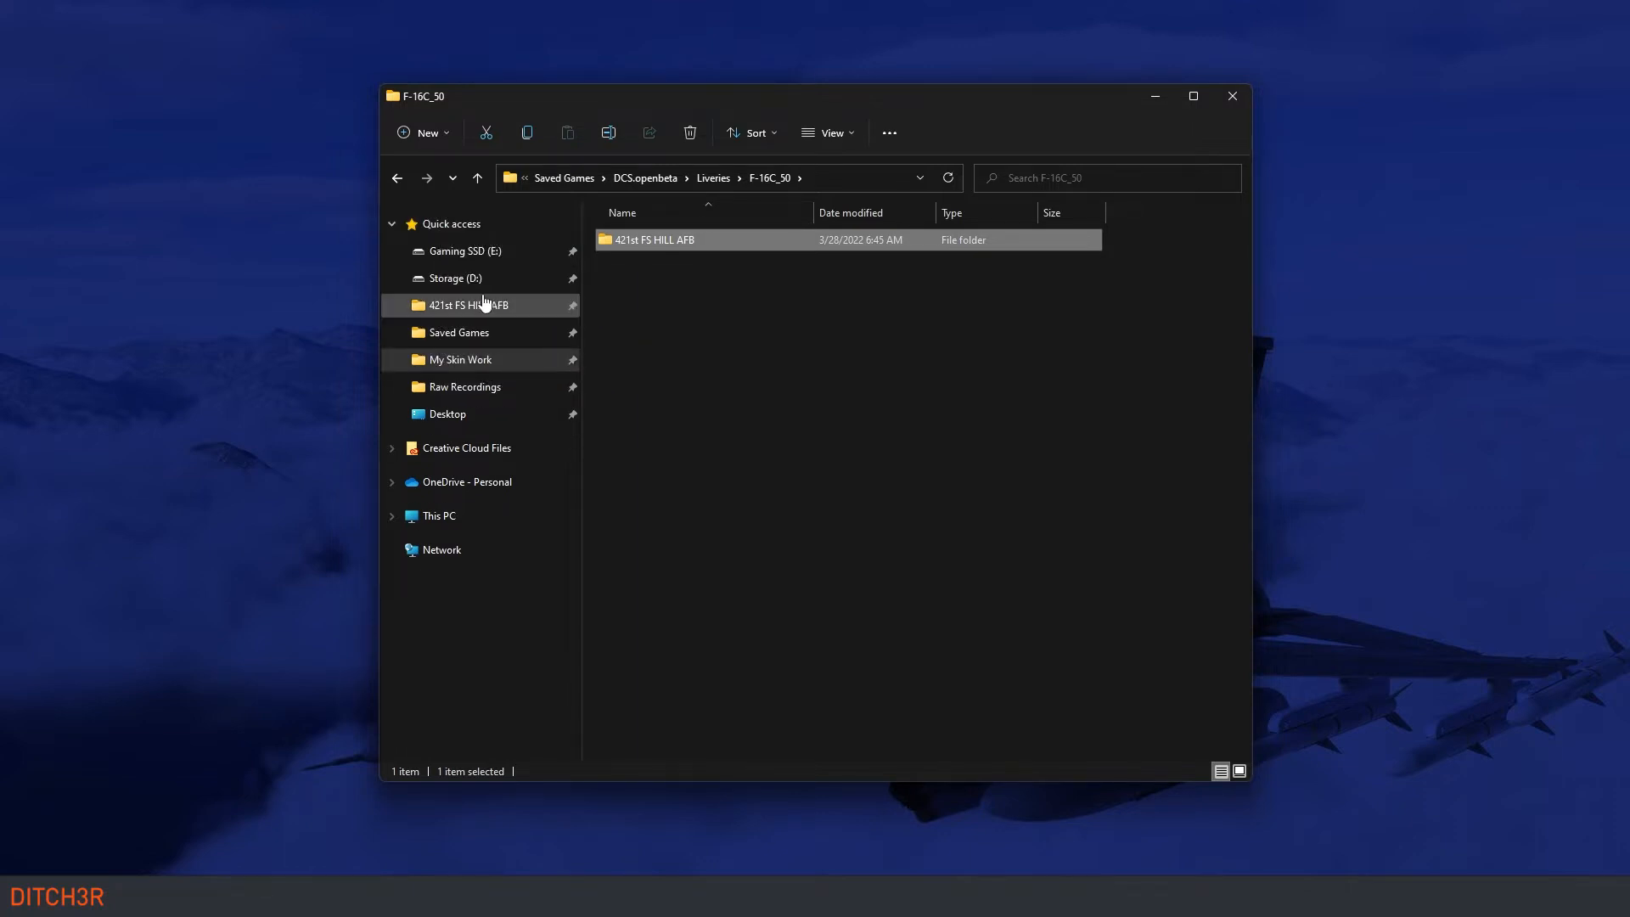
pyautogui.click(704, 309)
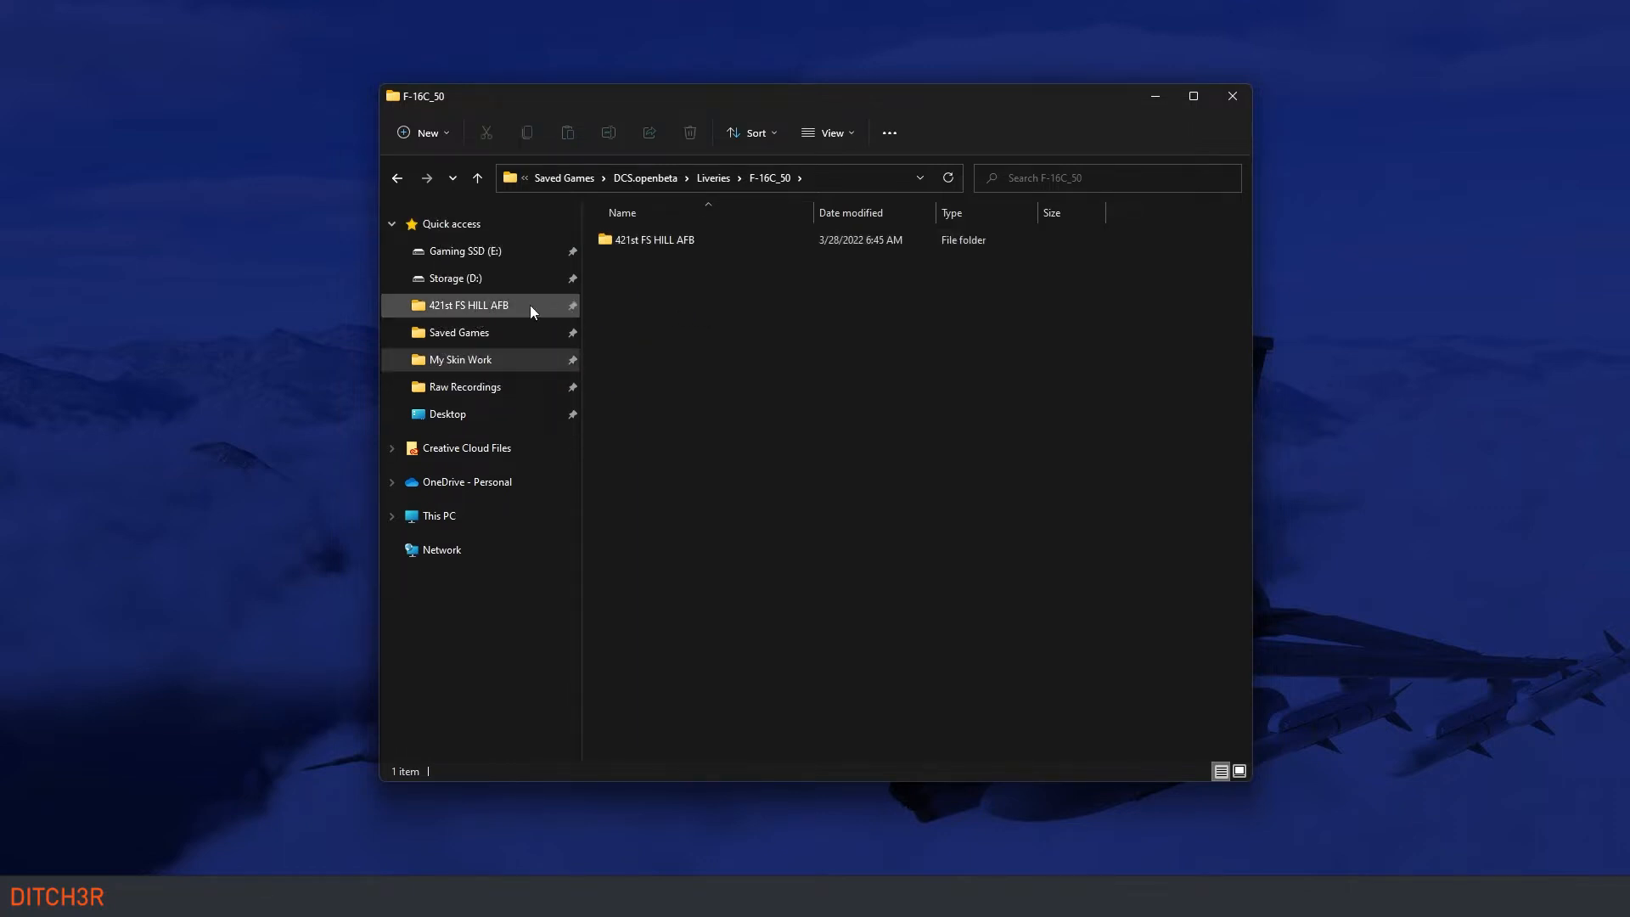
pyautogui.click(472, 253)
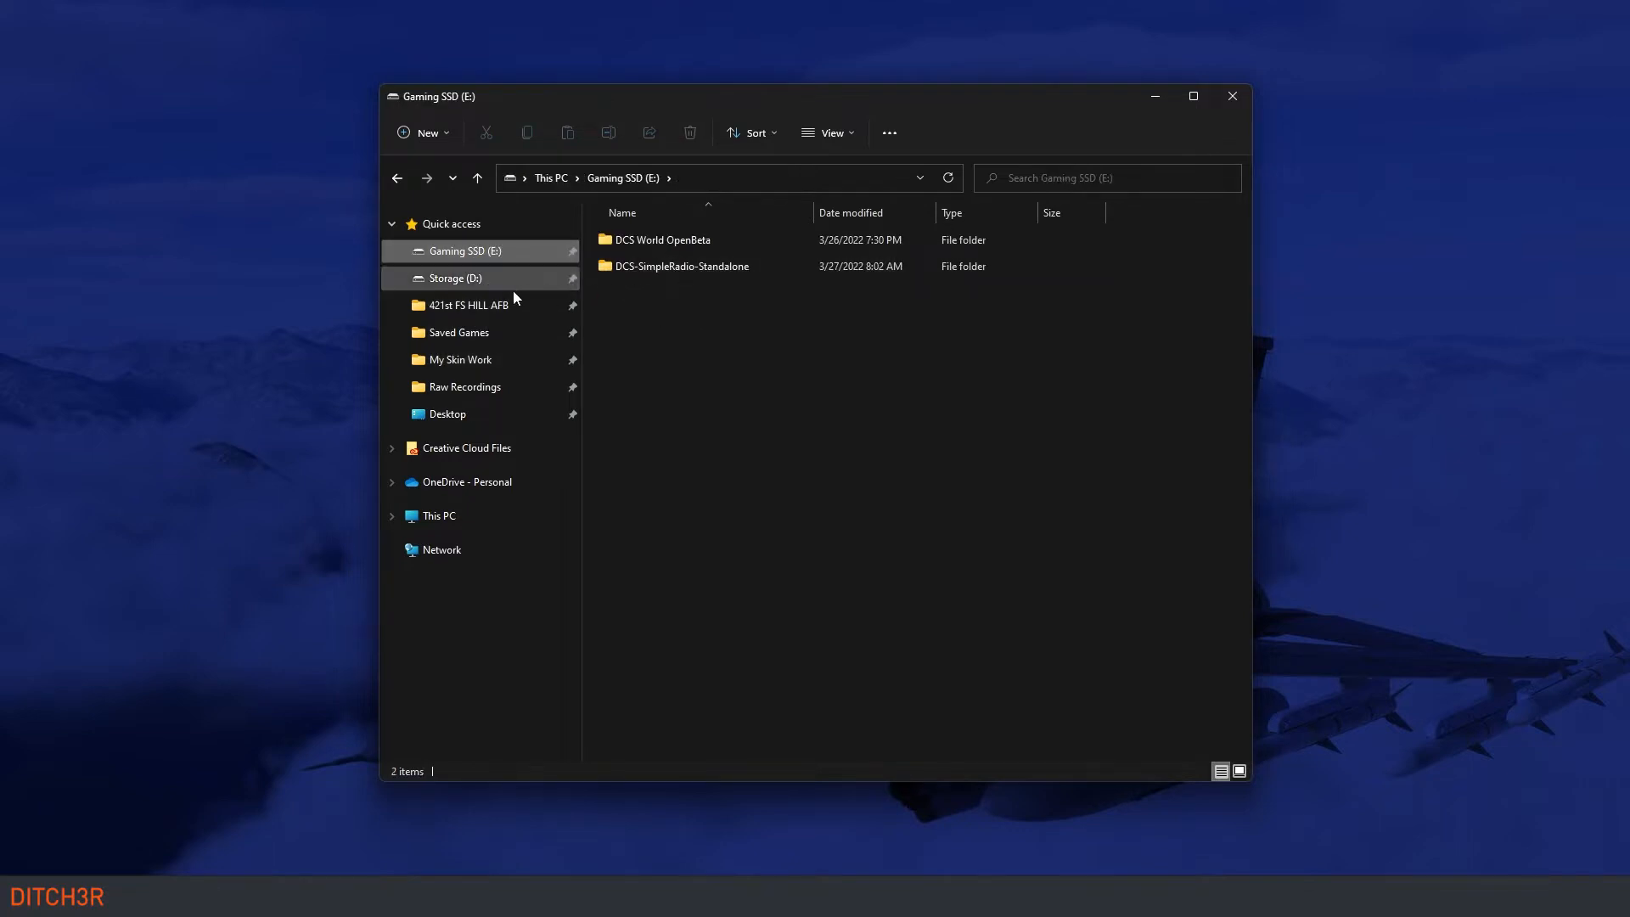
pyautogui.click(475, 308)
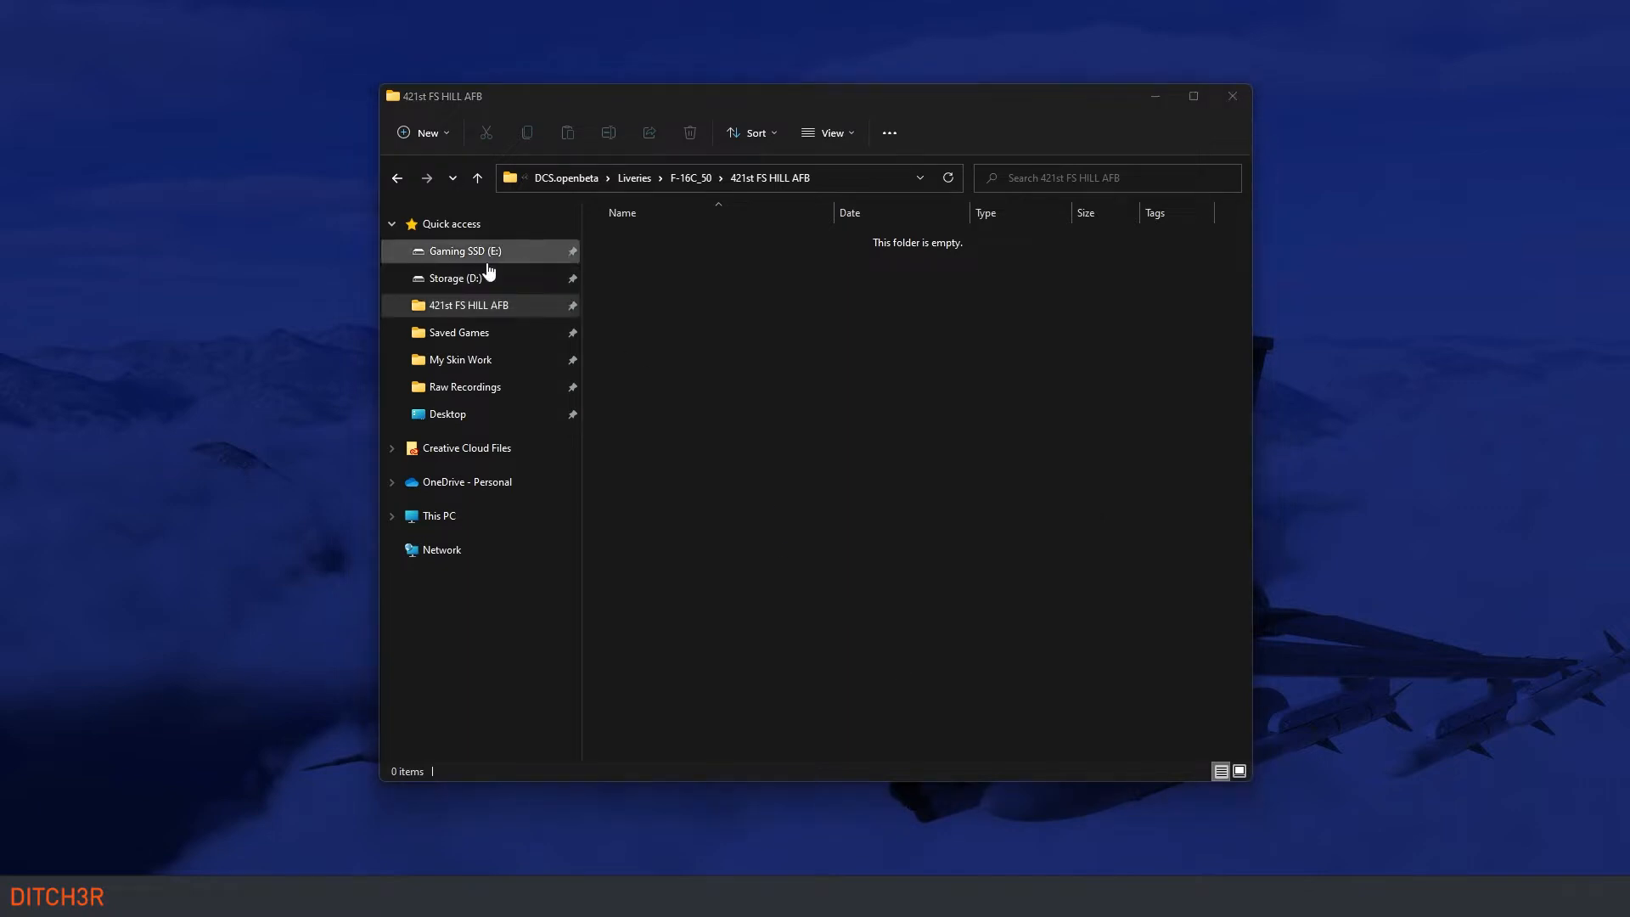
# Step: Open the autoexec Lua file from DCS World OpenBeta's Config/ModelViewer folder on Gaming SSD (E:) in Notepad++
pyautogui.click(489, 260)
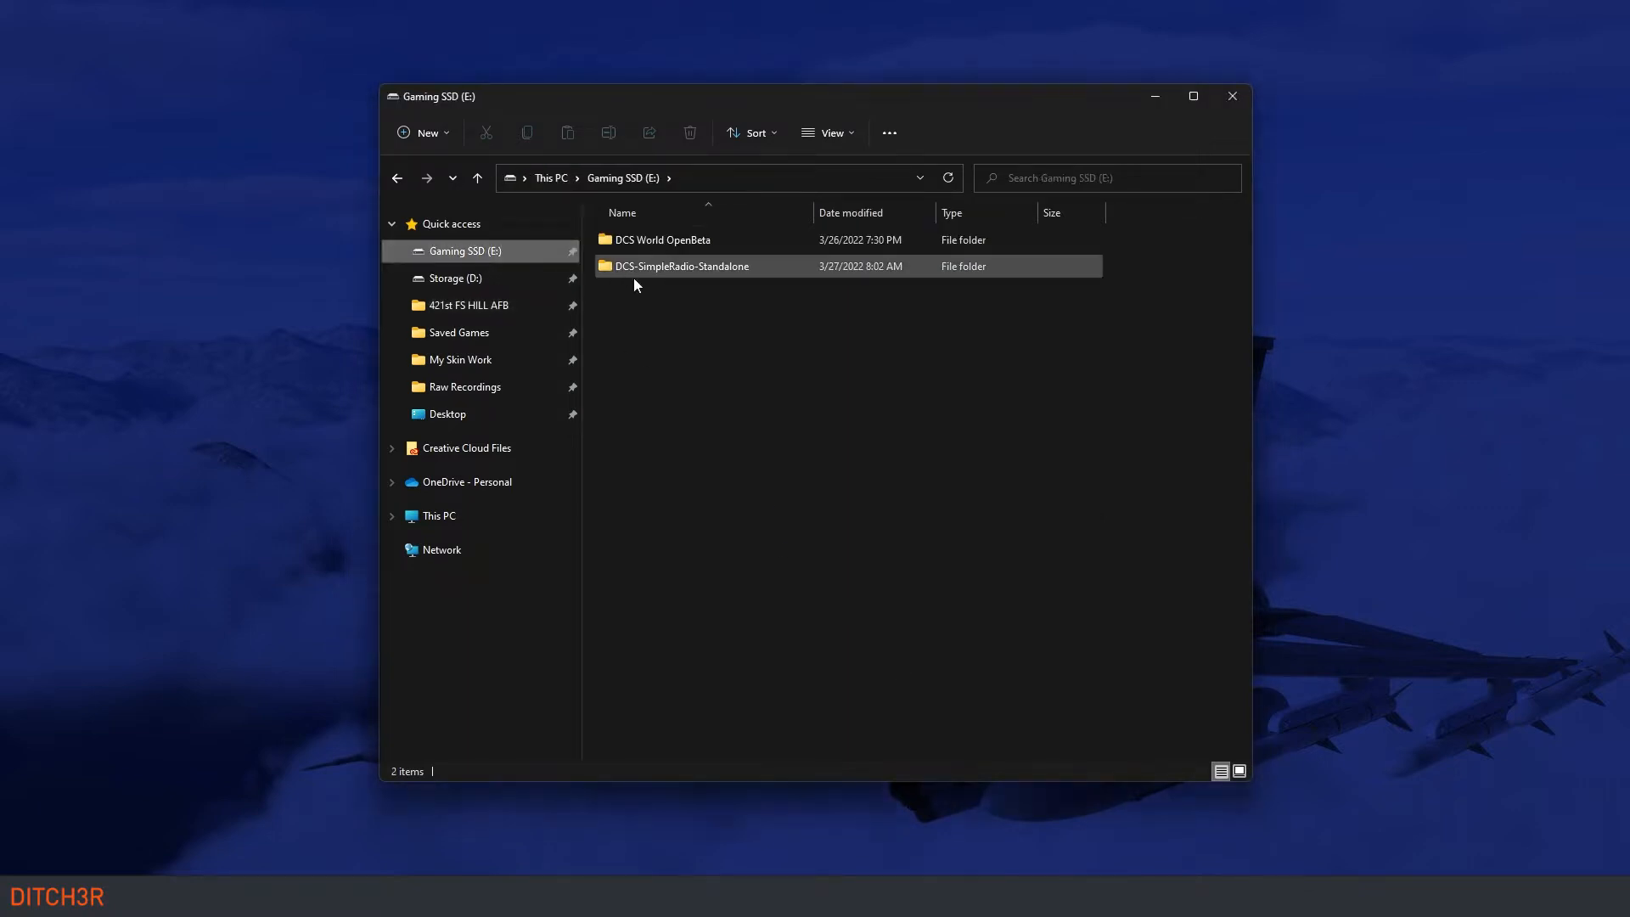
pyautogui.doubleClick(671, 242)
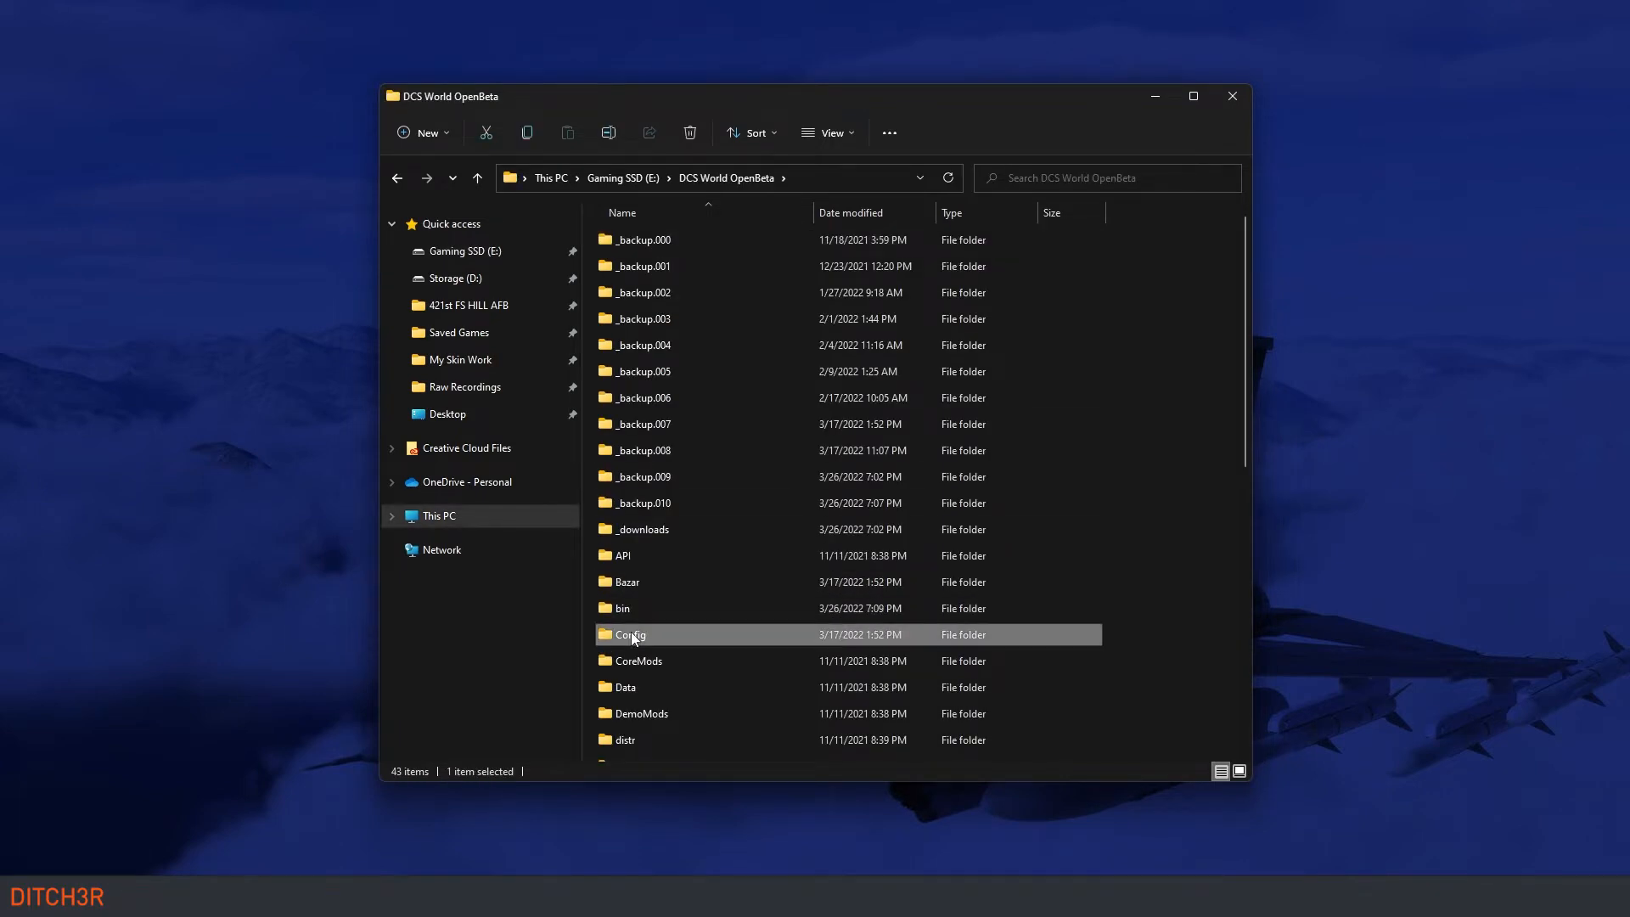
pyautogui.doubleClick(629, 634)
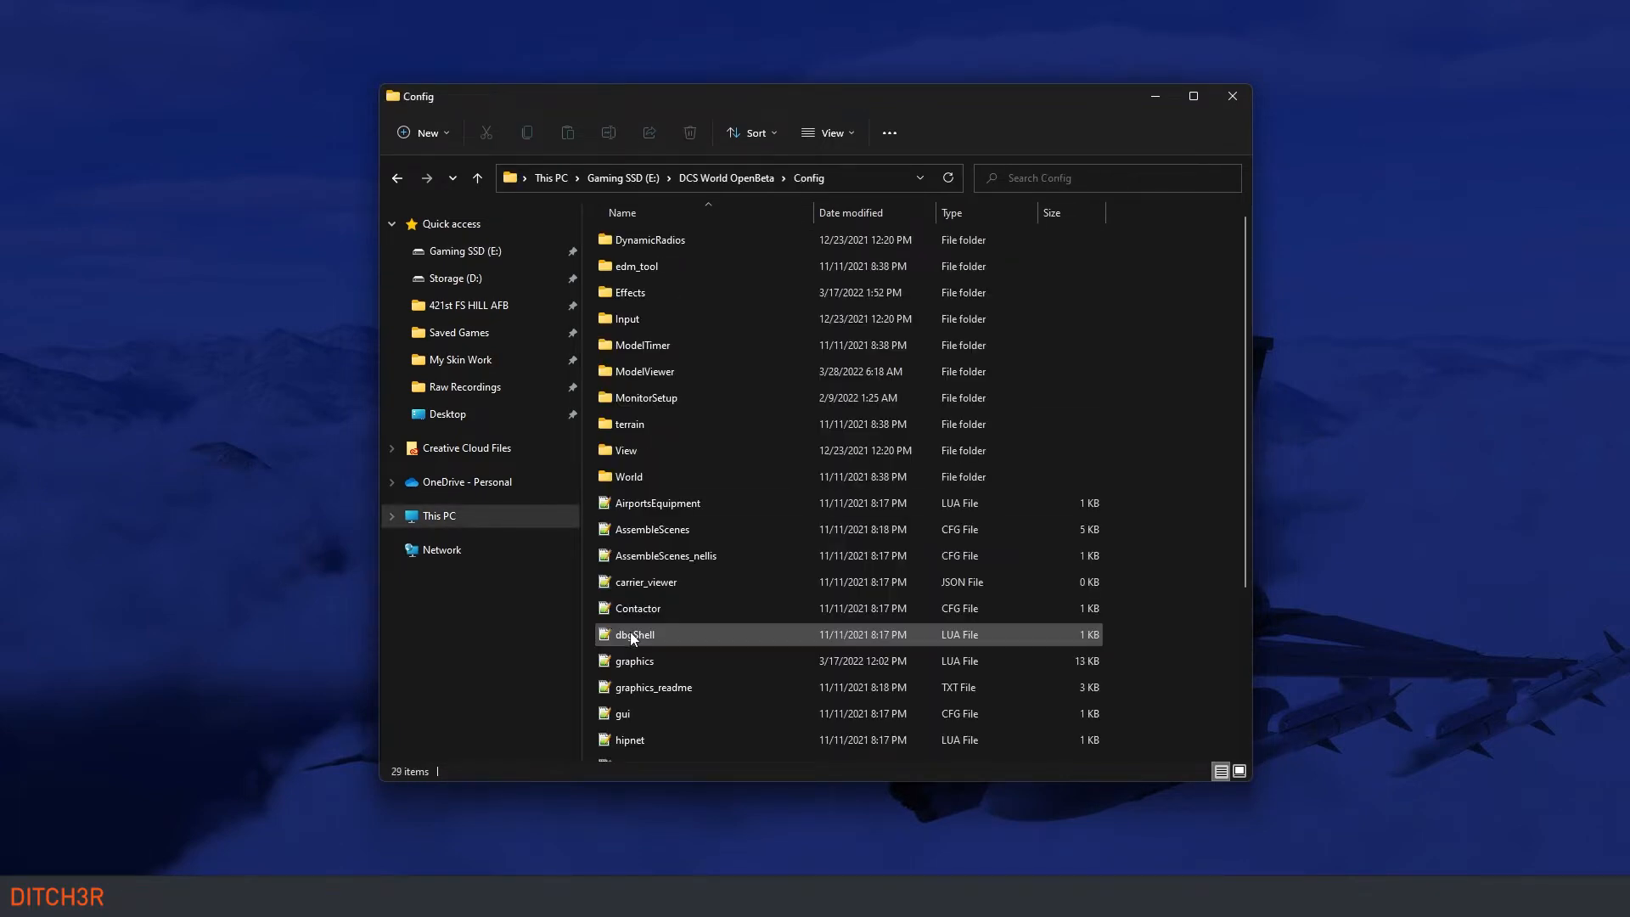
pyautogui.doubleClick(709, 372)
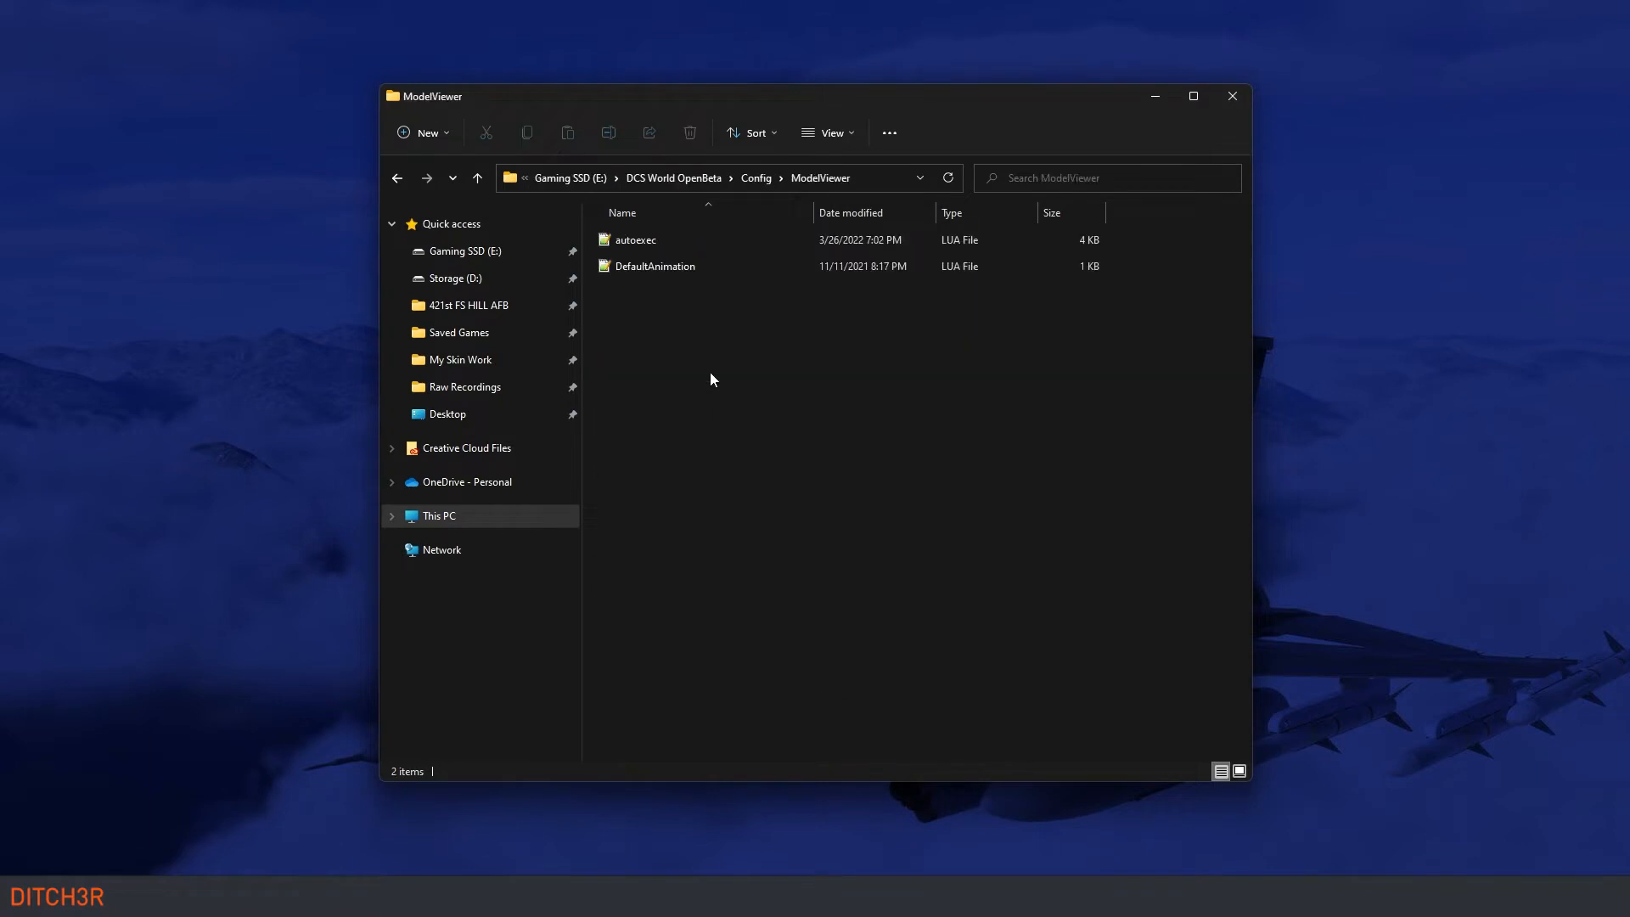
pyautogui.doubleClick(652, 244)
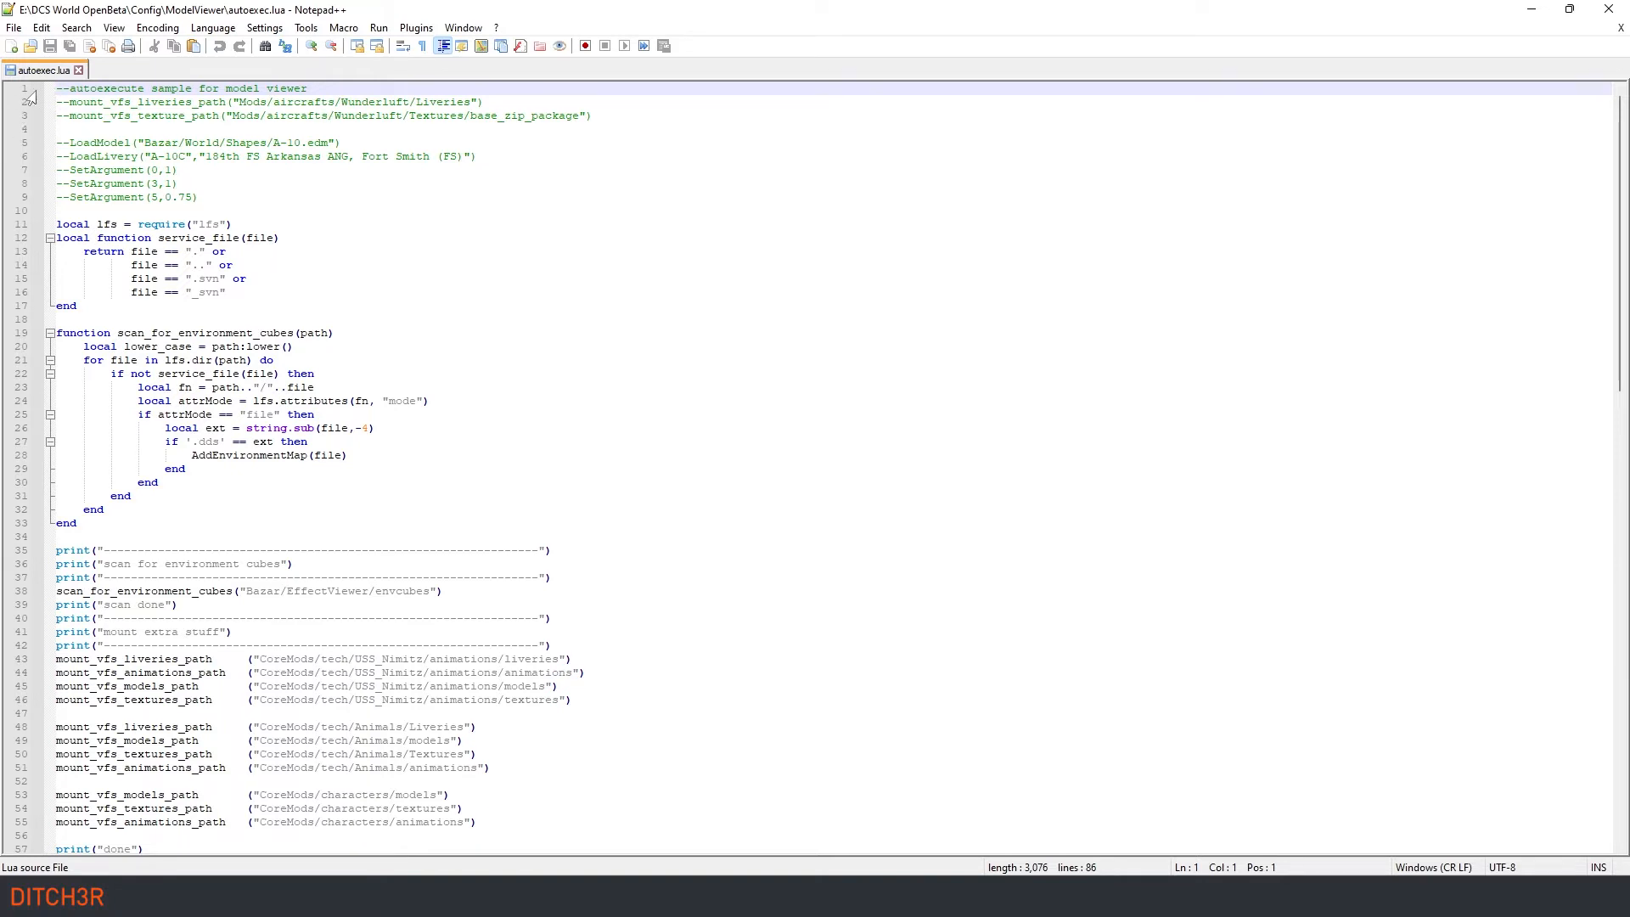
# Step: Add mount_vfs_liveries_path("C:/Users/<username>/Saved Games/DCS.openbeta/Liveries") on line 4 with the account's user name, keeping a blank line below
pyautogui.click(24, 131)
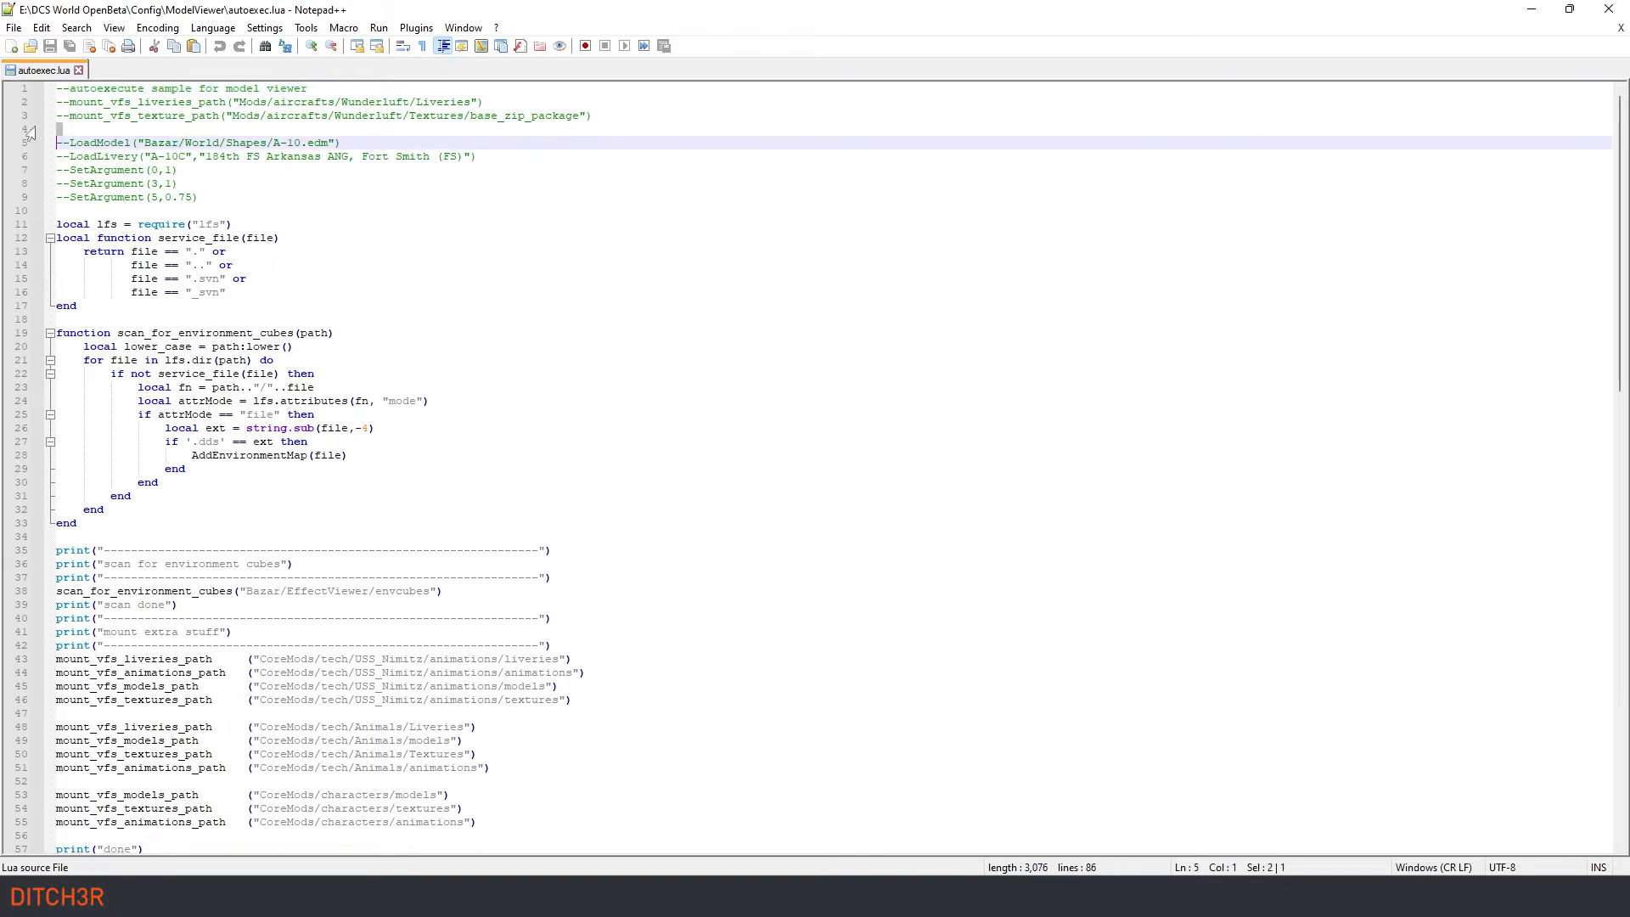
pyautogui.click(76, 125)
pyautogui.press('Return')
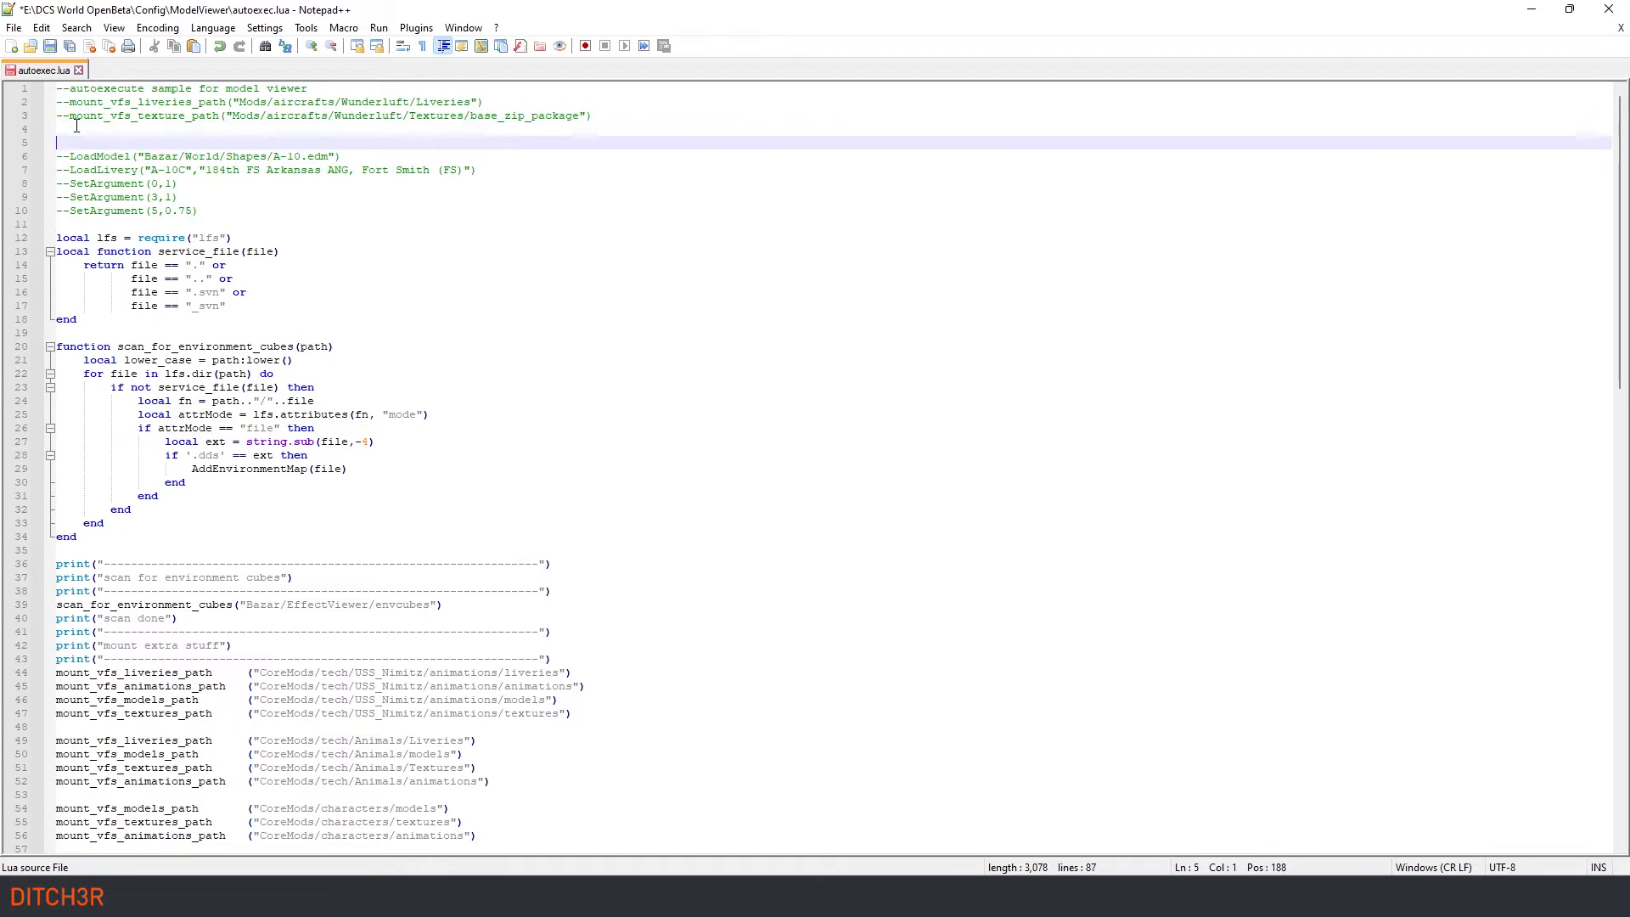
pyautogui.press('Up')
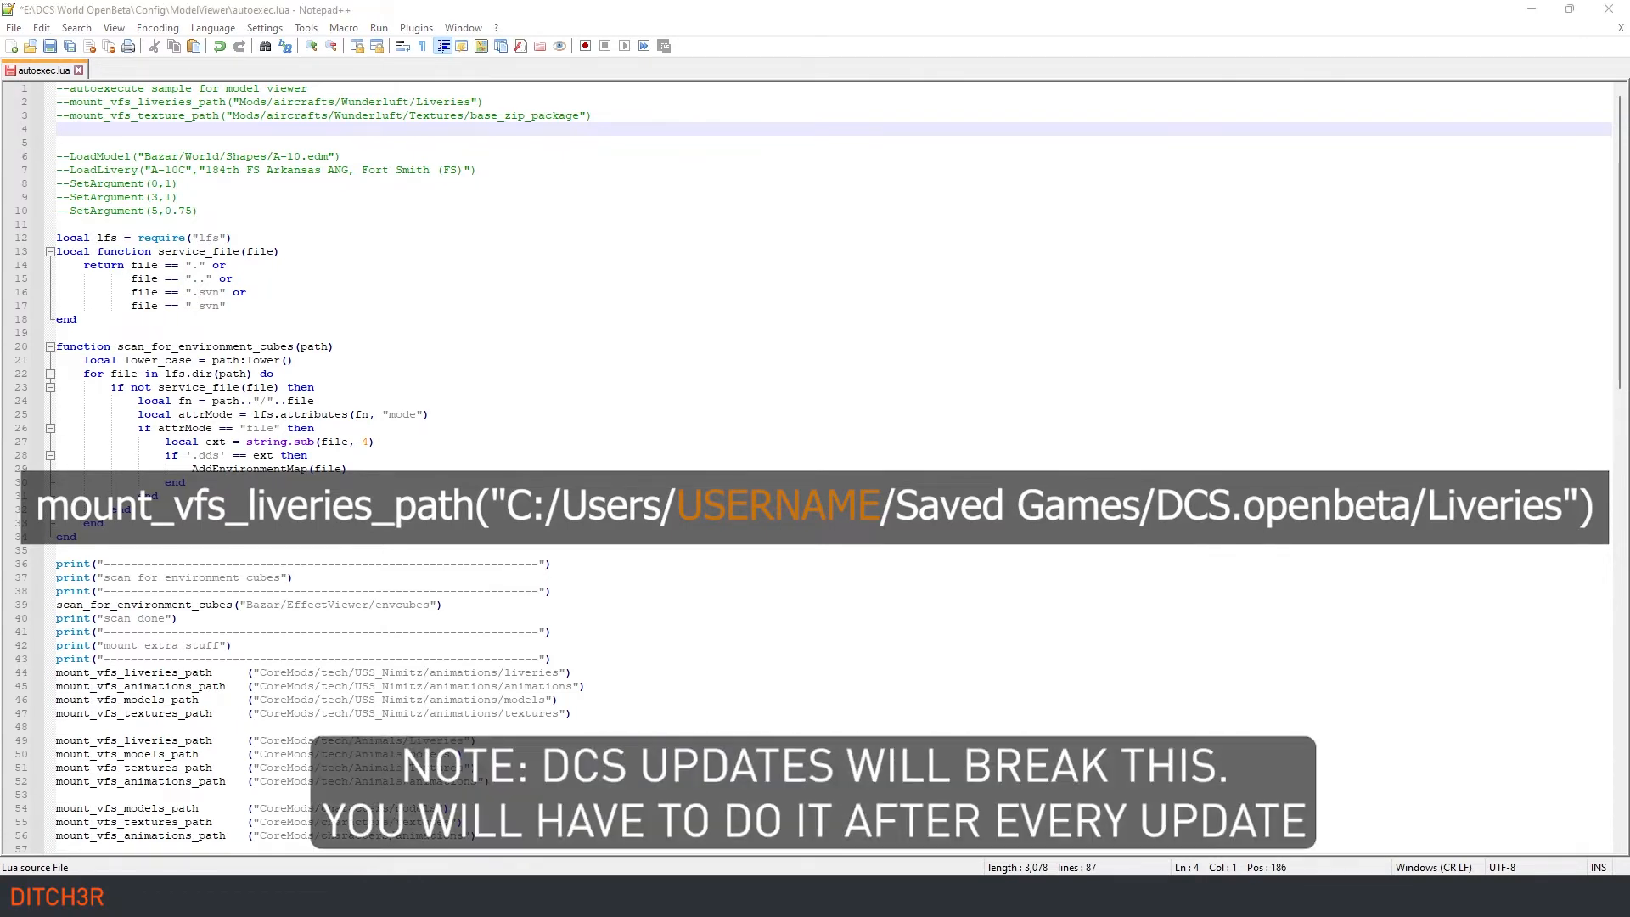
pyautogui.write('mount_vfs_liveries_path("C:/Users/austi/Saved Games/DCS.openbeta/Liveries")')
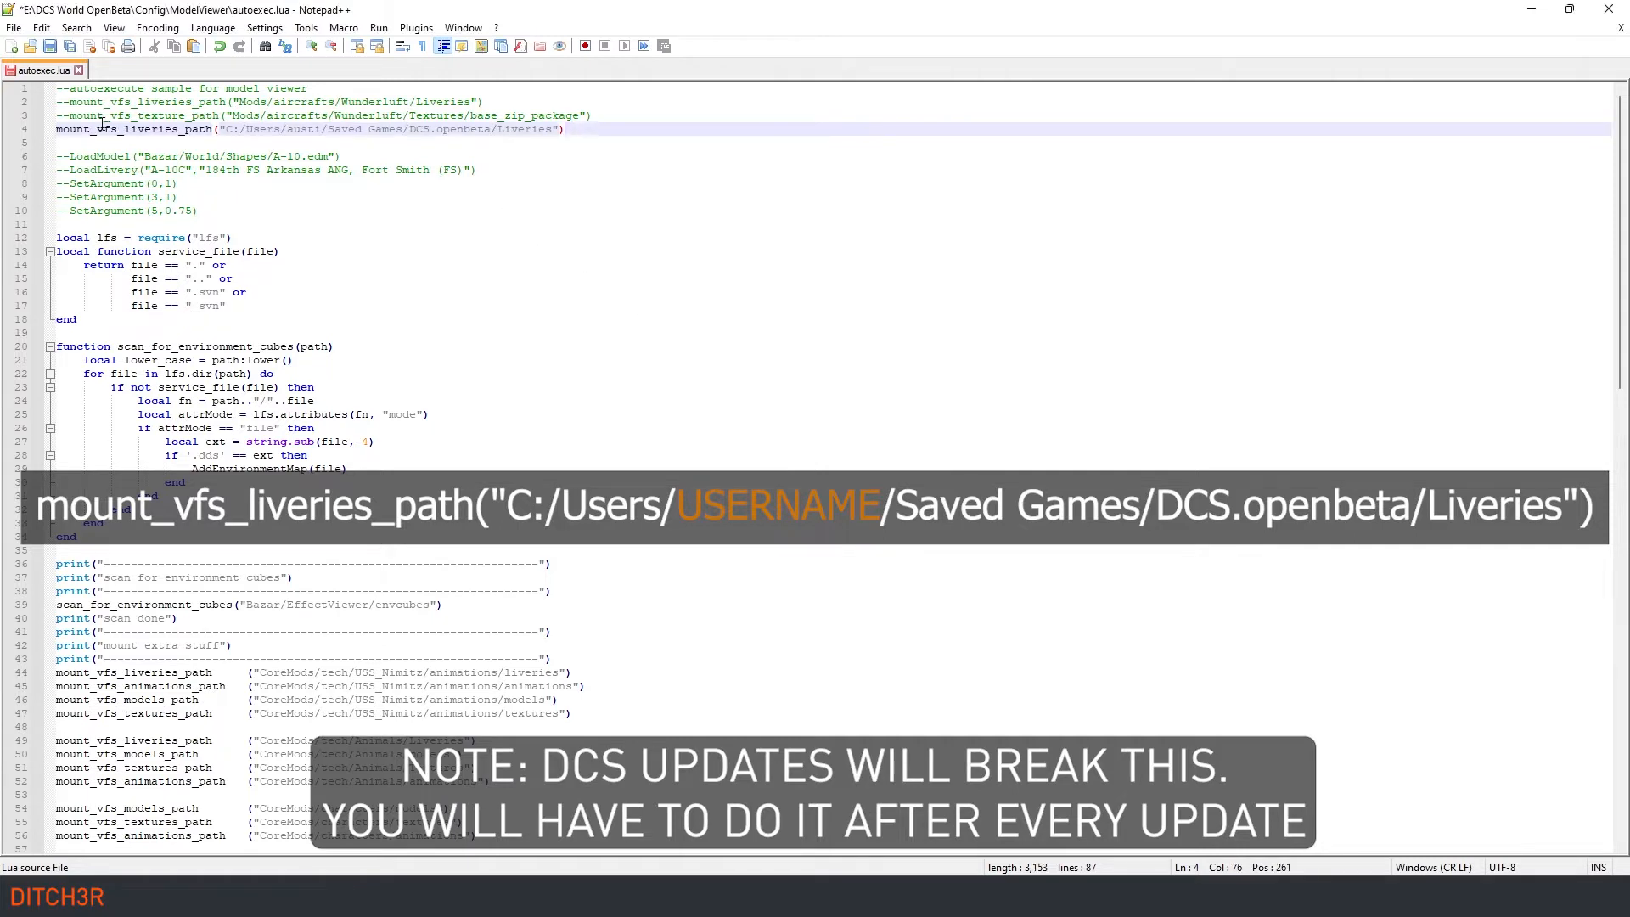
pyautogui.click(23, 136)
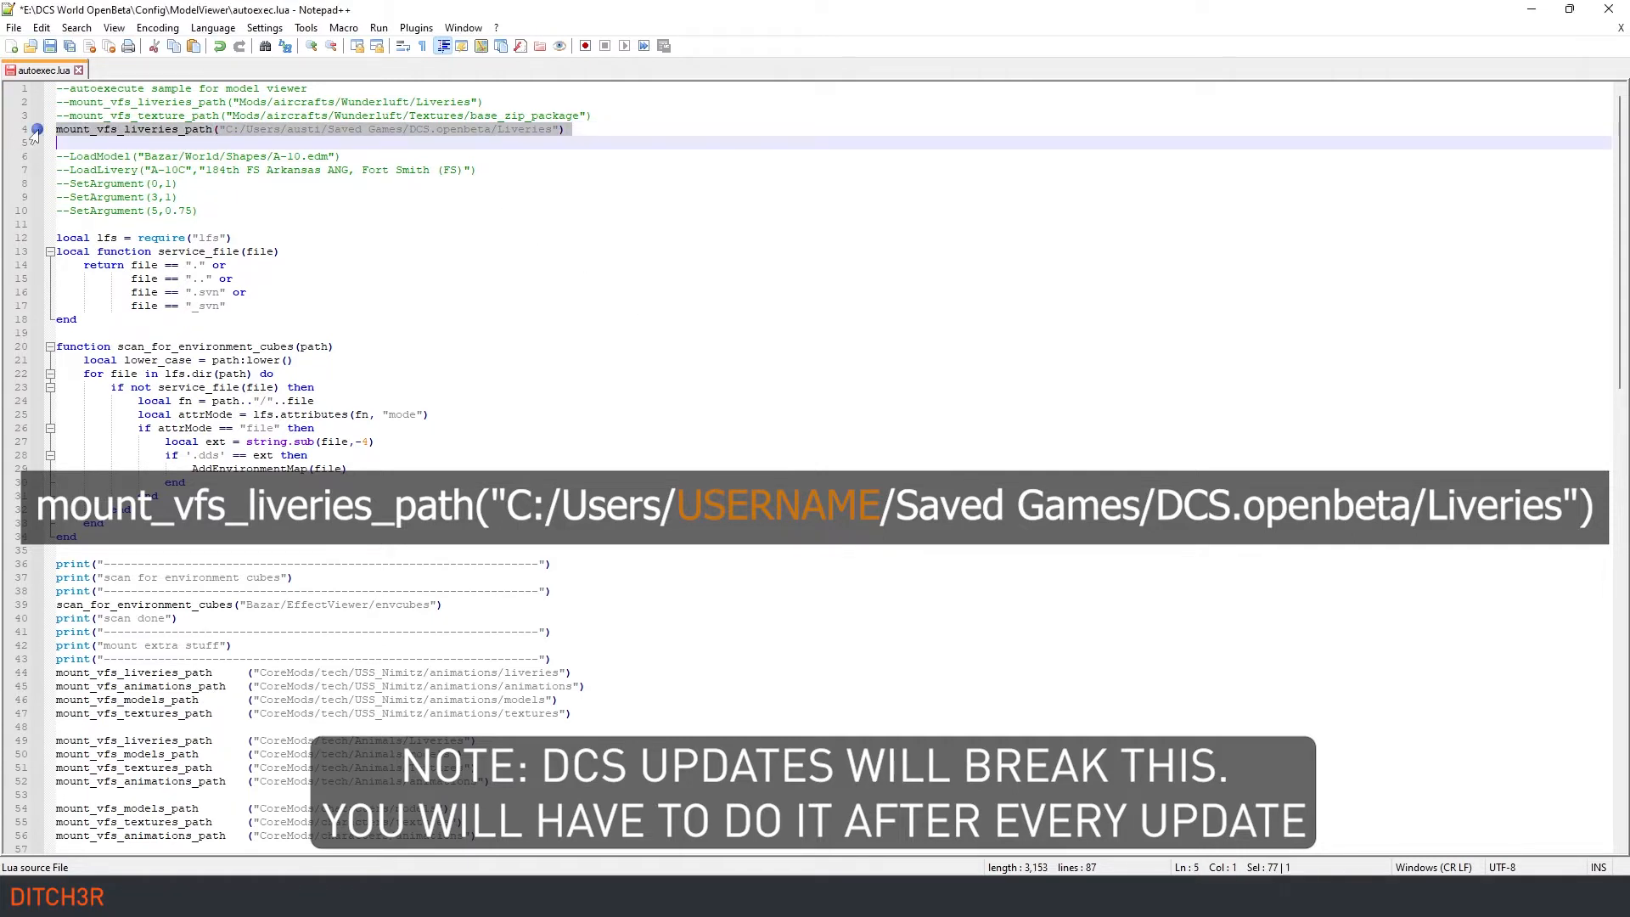
# Step: Locate the ModelViewer2 application in the bin folder of DCS World OpenBeta on Gaming SSD (E:)
pyautogui.click(608, 130)
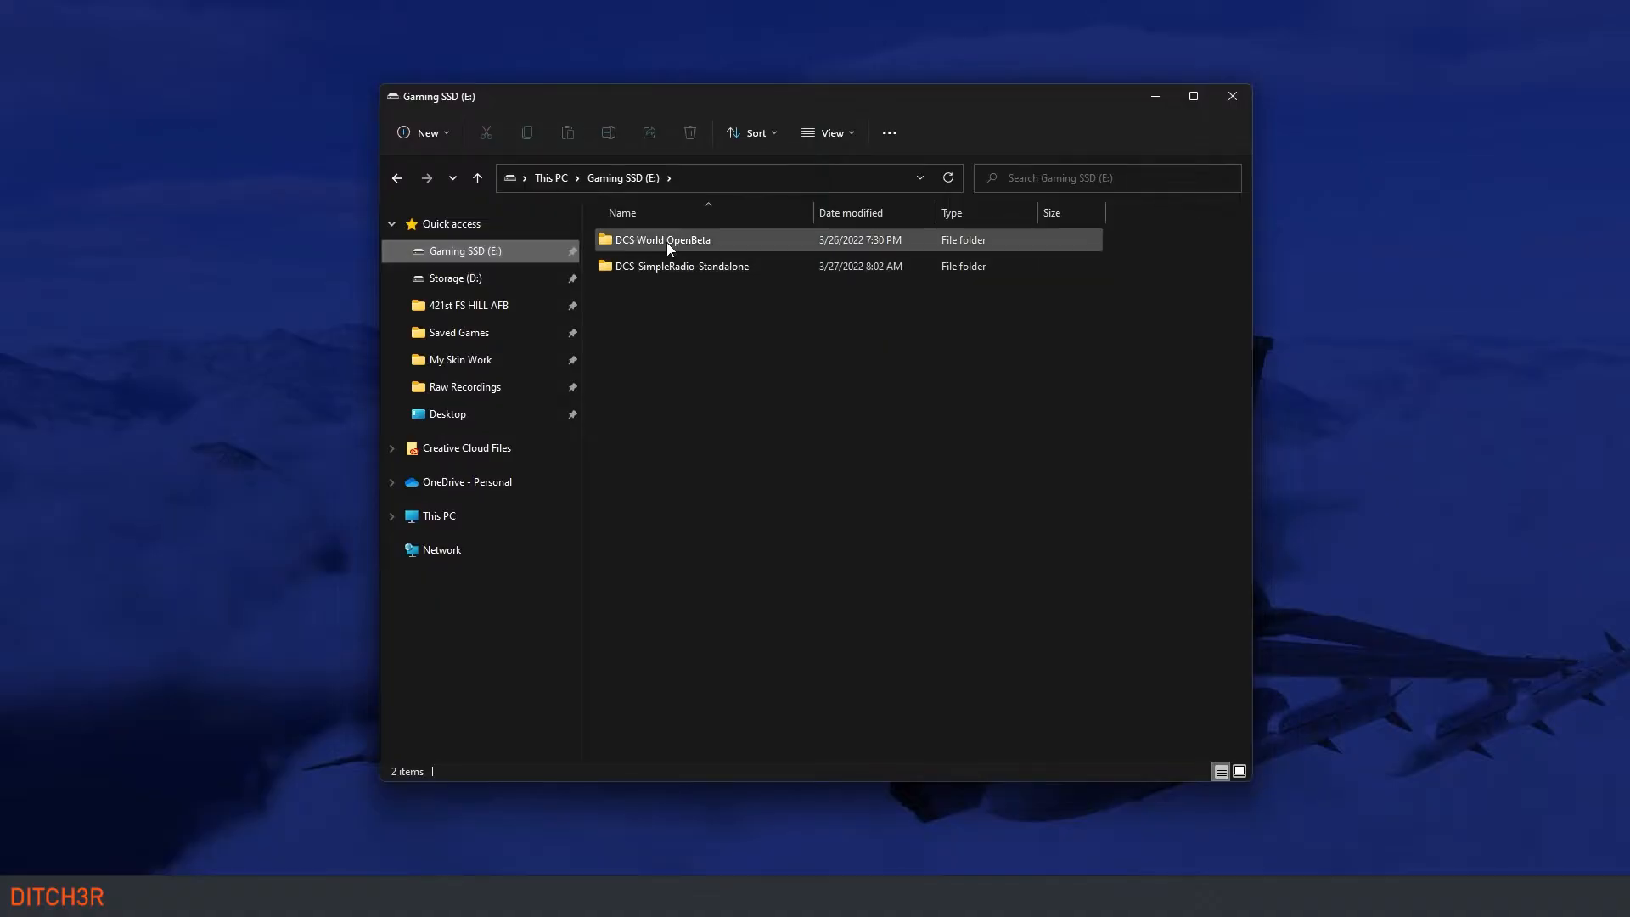
pyautogui.doubleClick(667, 247)
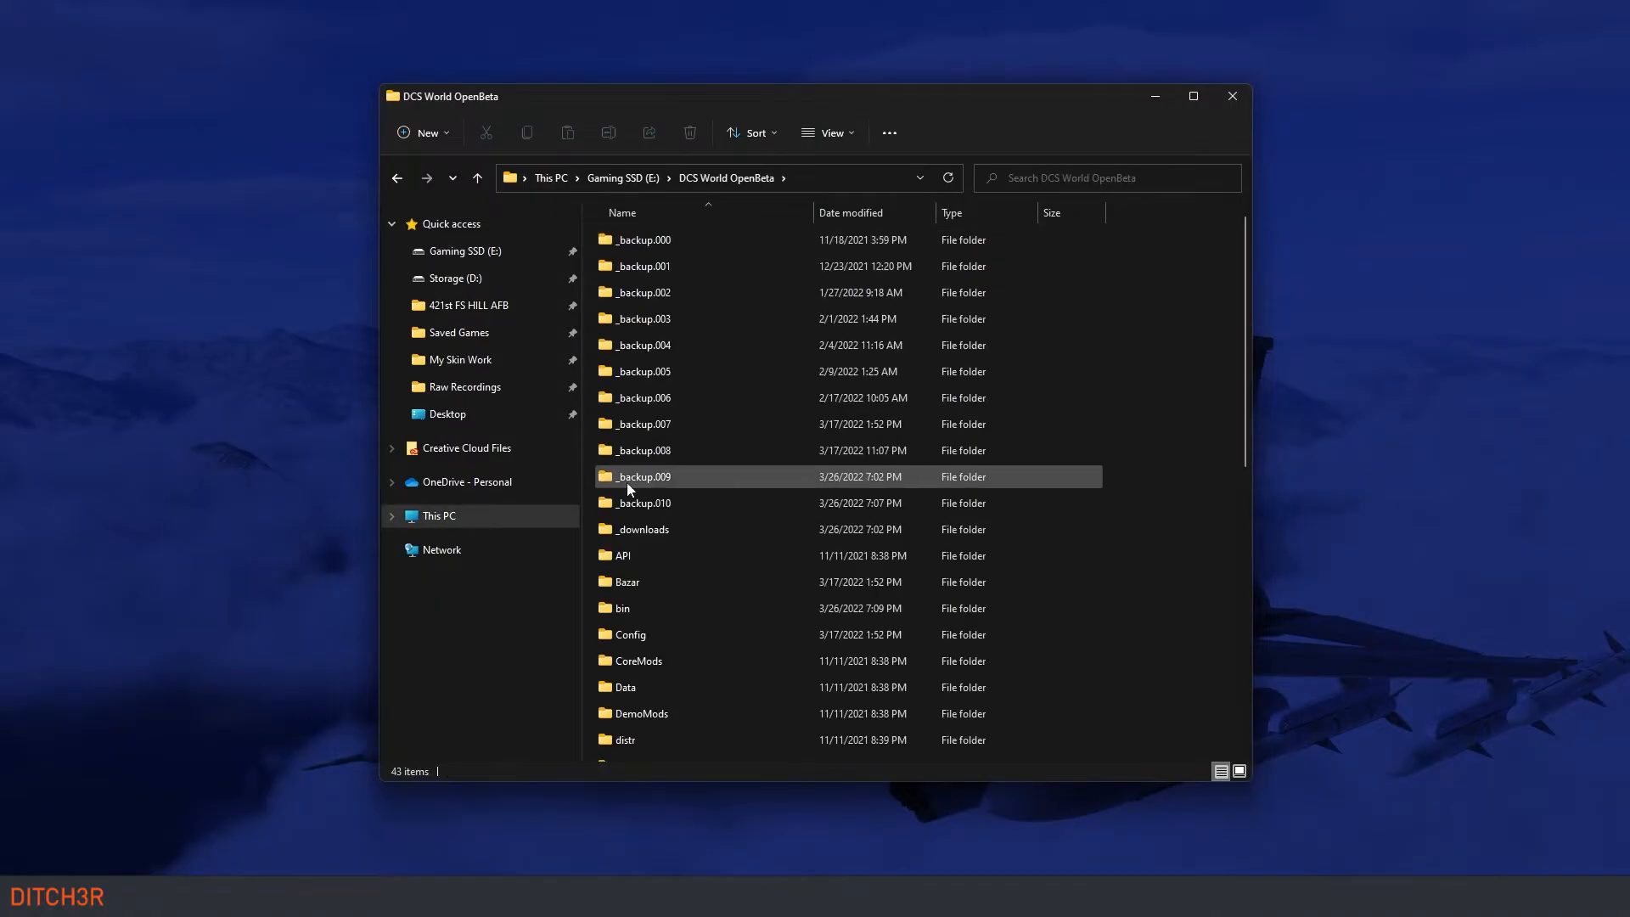
pyautogui.doubleClick(628, 608)
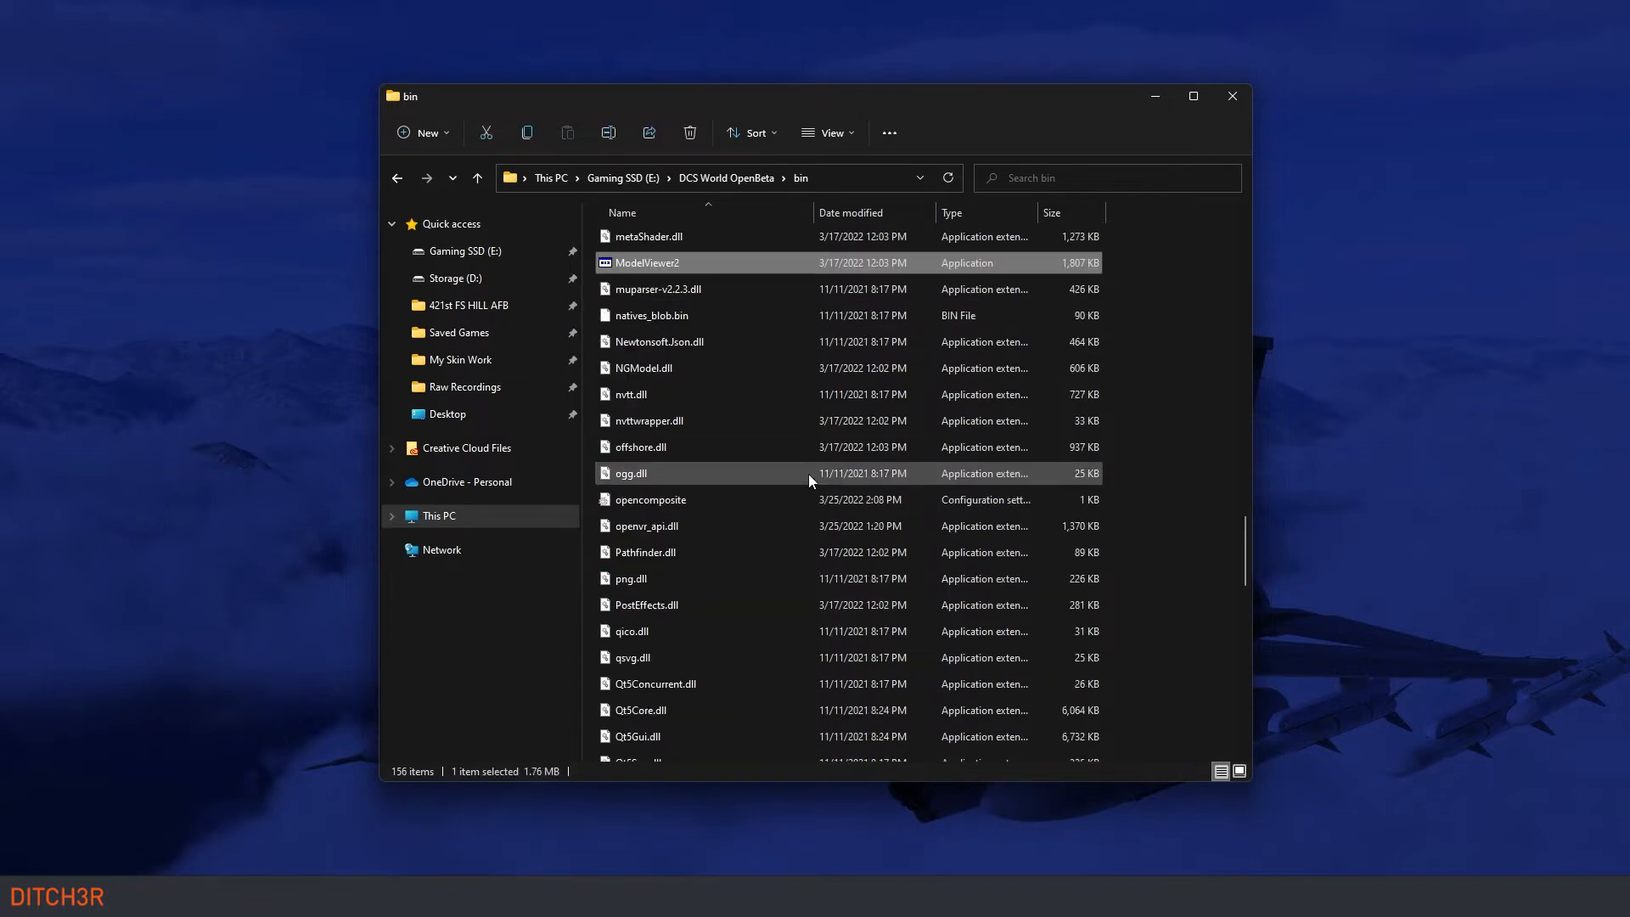
pyautogui.scroll(2, 797, 504)
pyautogui.scroll(1, 796, 503)
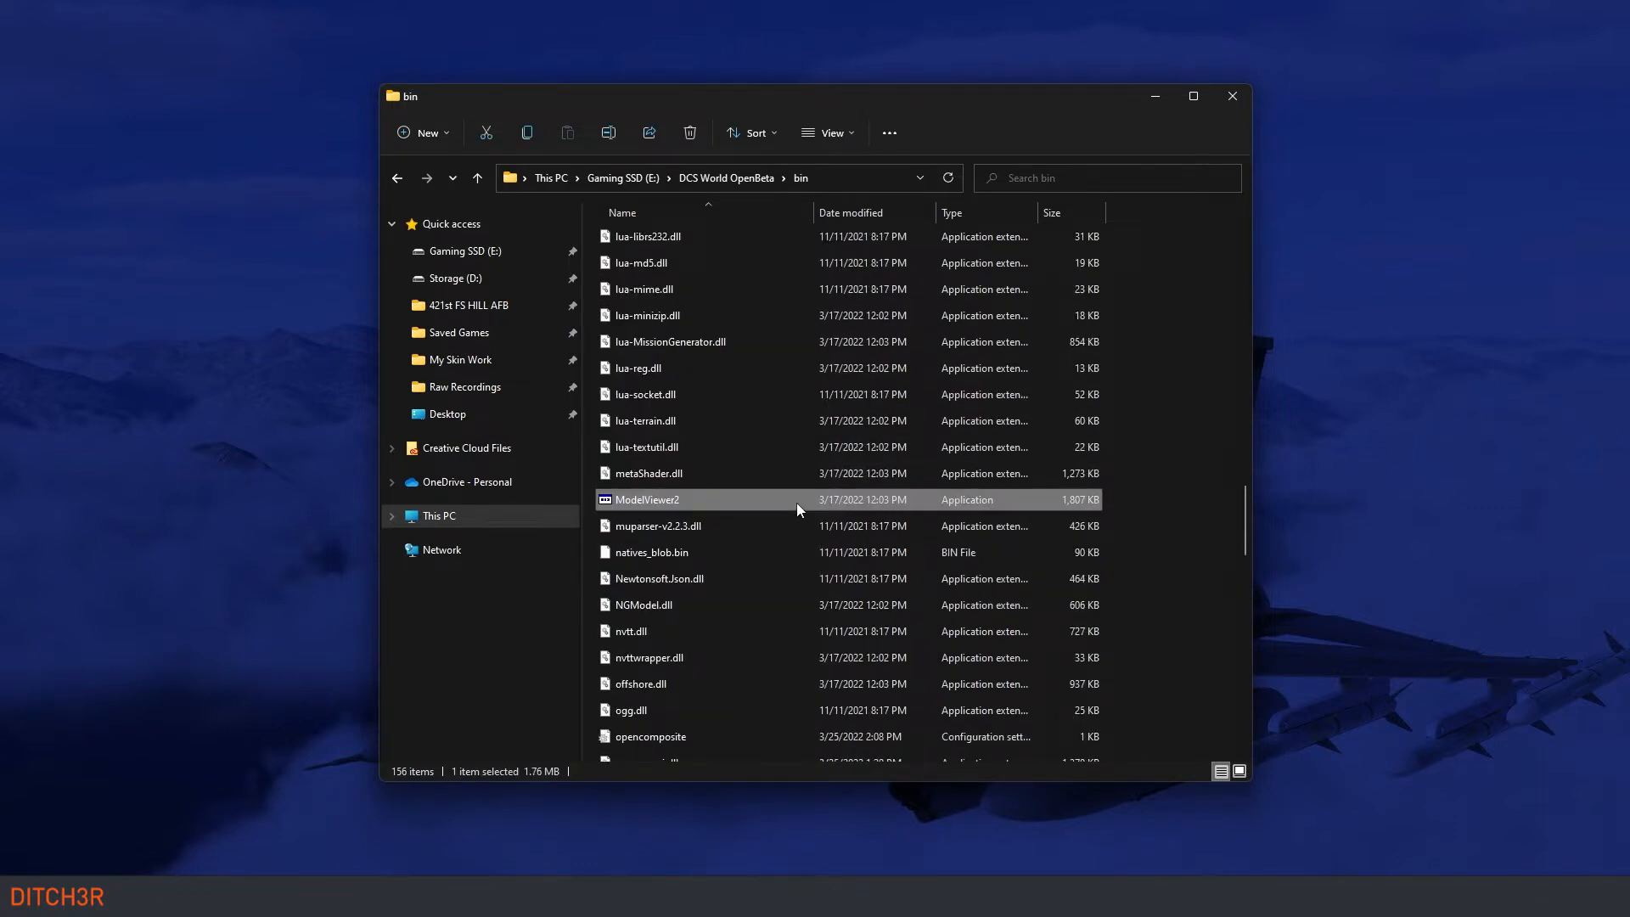
# Step: Launch ModelViewer2 from its shortcut in the My Skin Work folder, then collapse the SCENE window and move it clear of the statistics
pyautogui.click(552, 367)
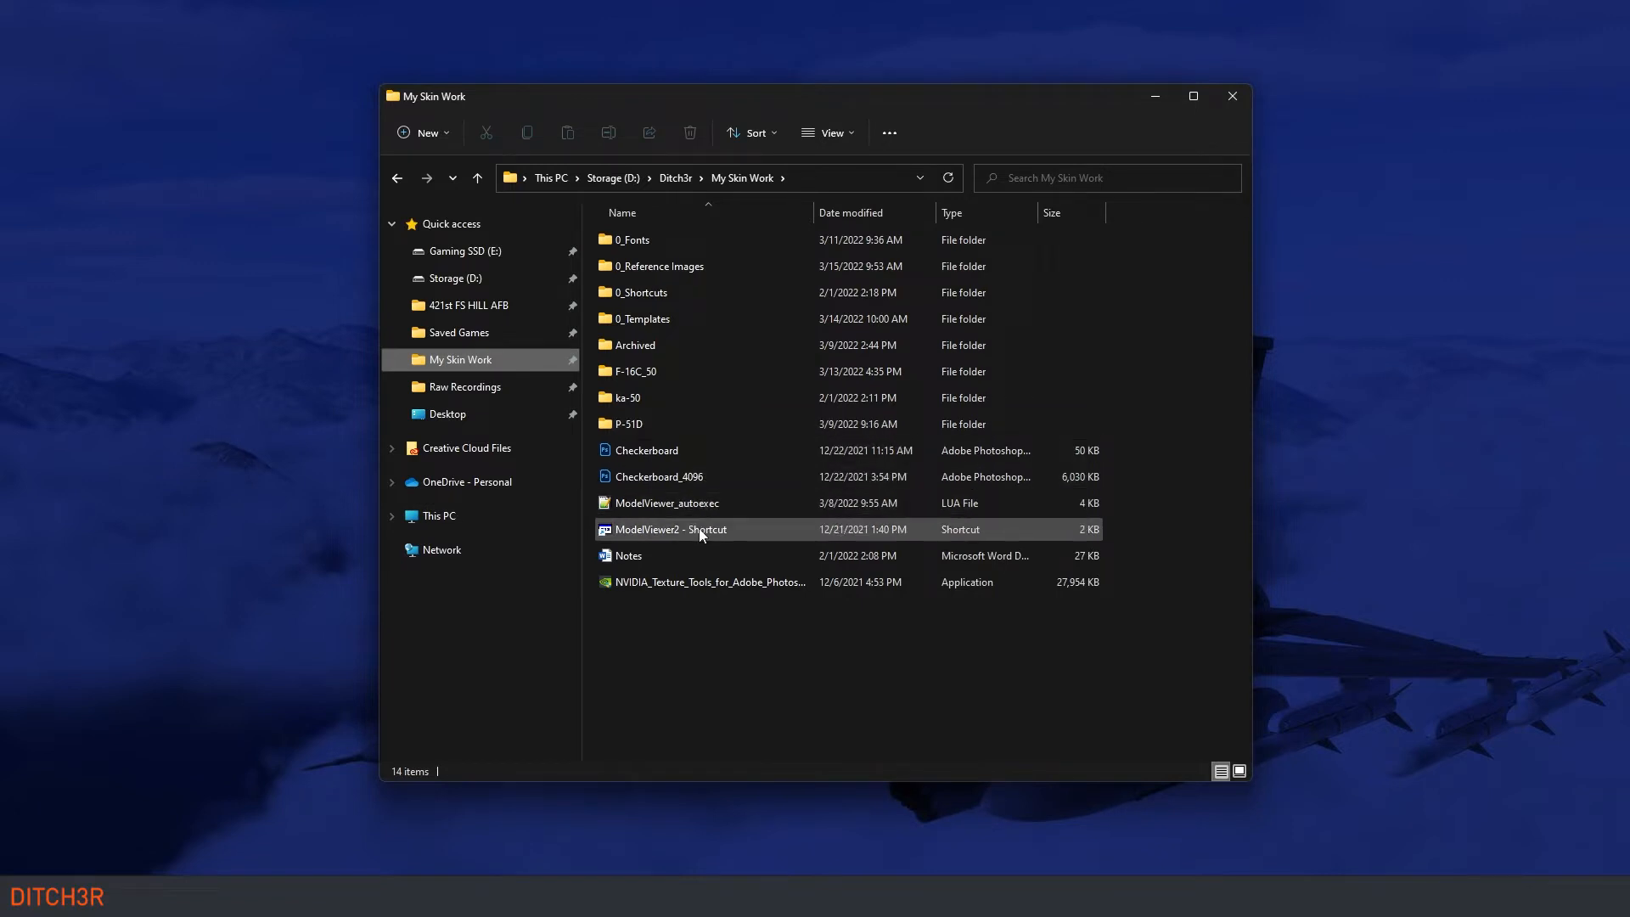
pyautogui.doubleClick(670, 529)
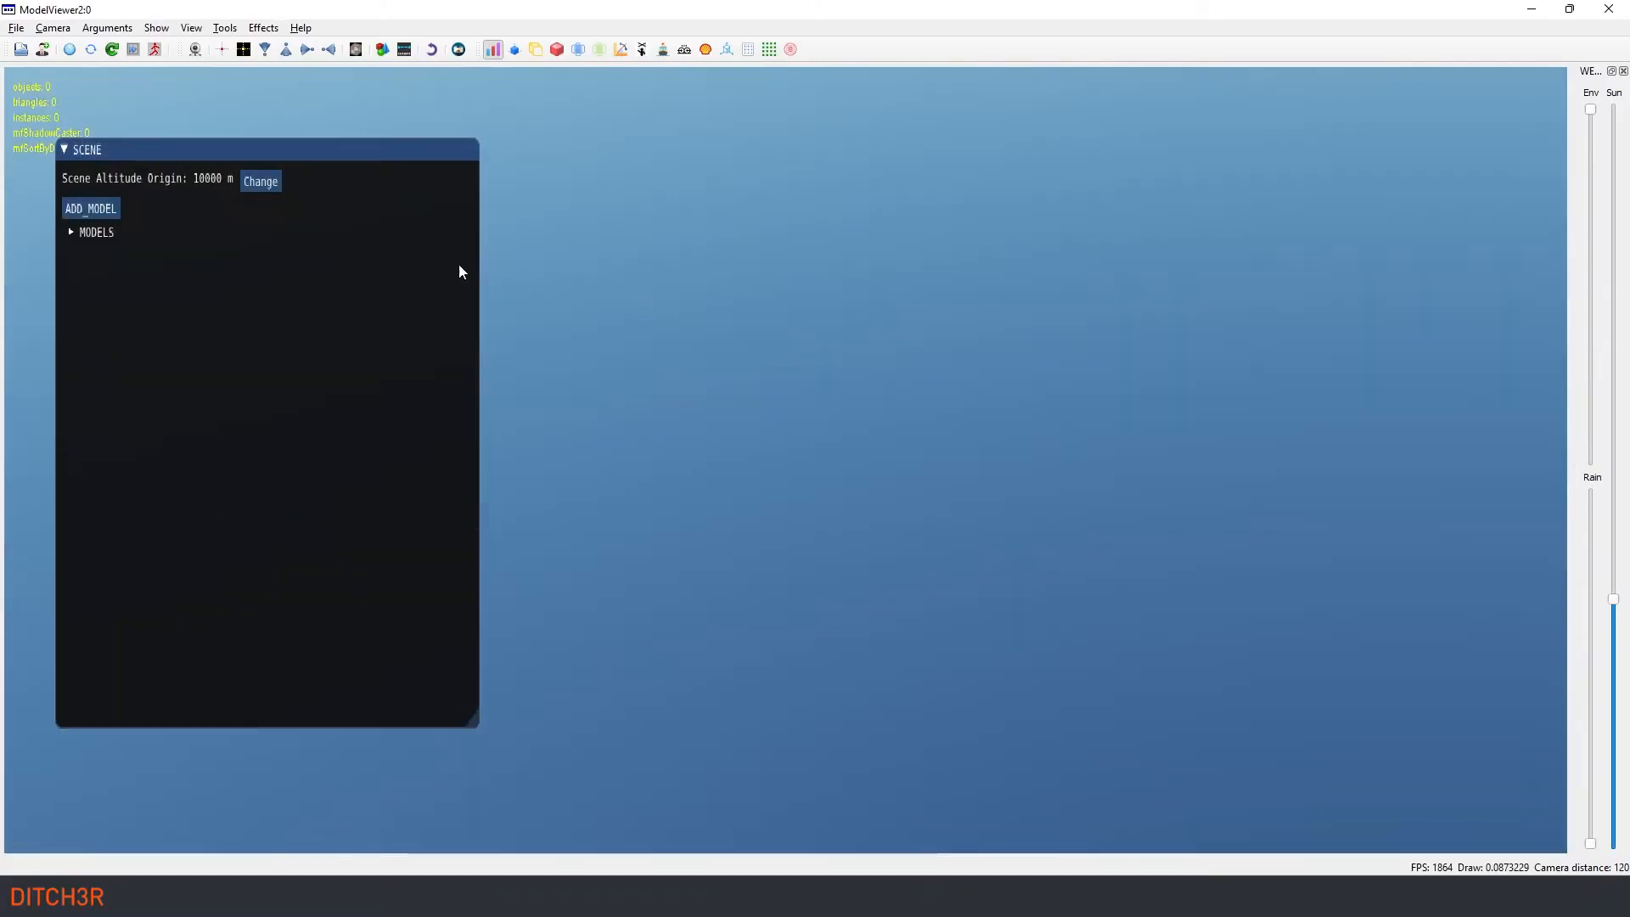
pyautogui.doubleClick(142, 127)
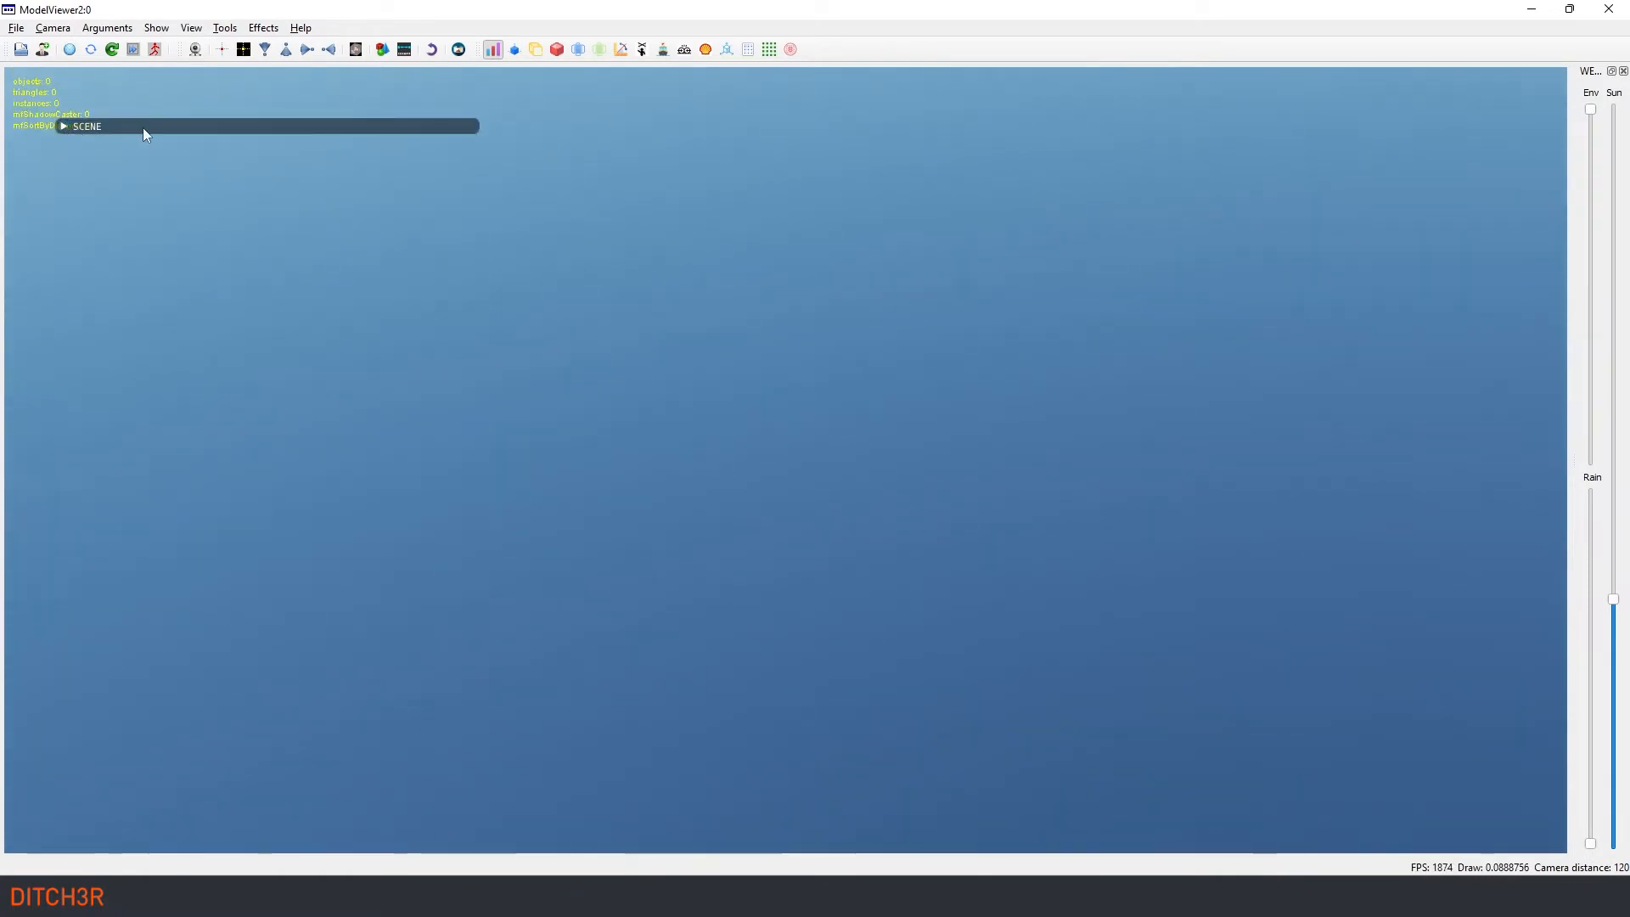
pyautogui.moveTo(143, 127); pyautogui.dragTo(220, 89)
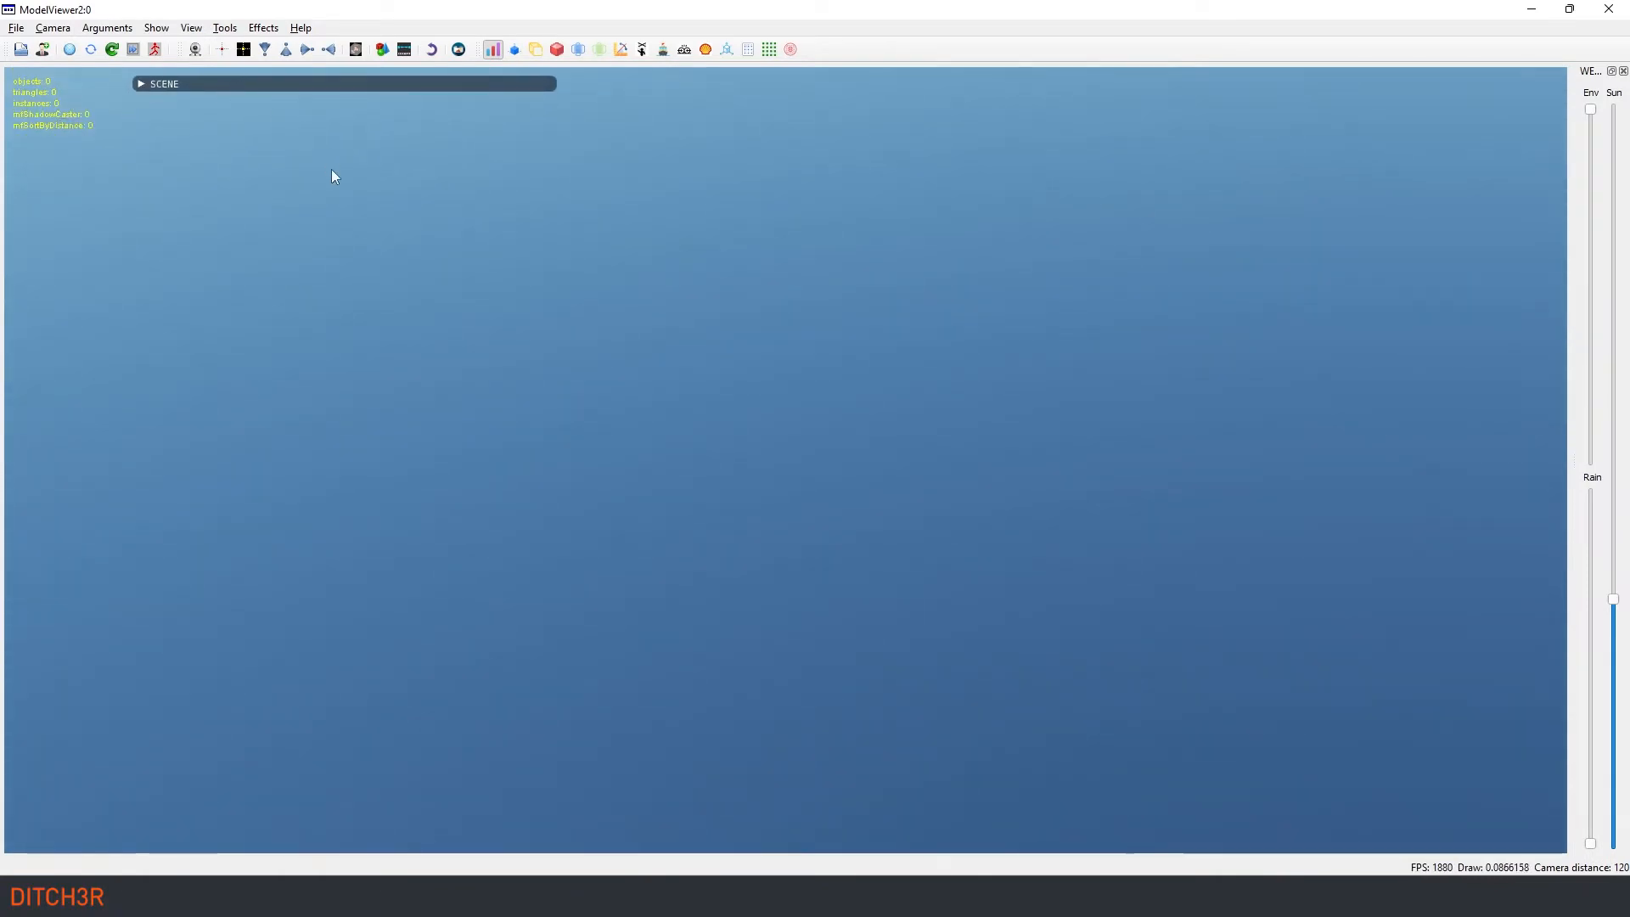
# Step: Load the f-16c_bl50.edm model from the CoreMods/aircraft/F-16C/Shapes folder of DCS World OpenBeta
pyautogui.click(16, 28)
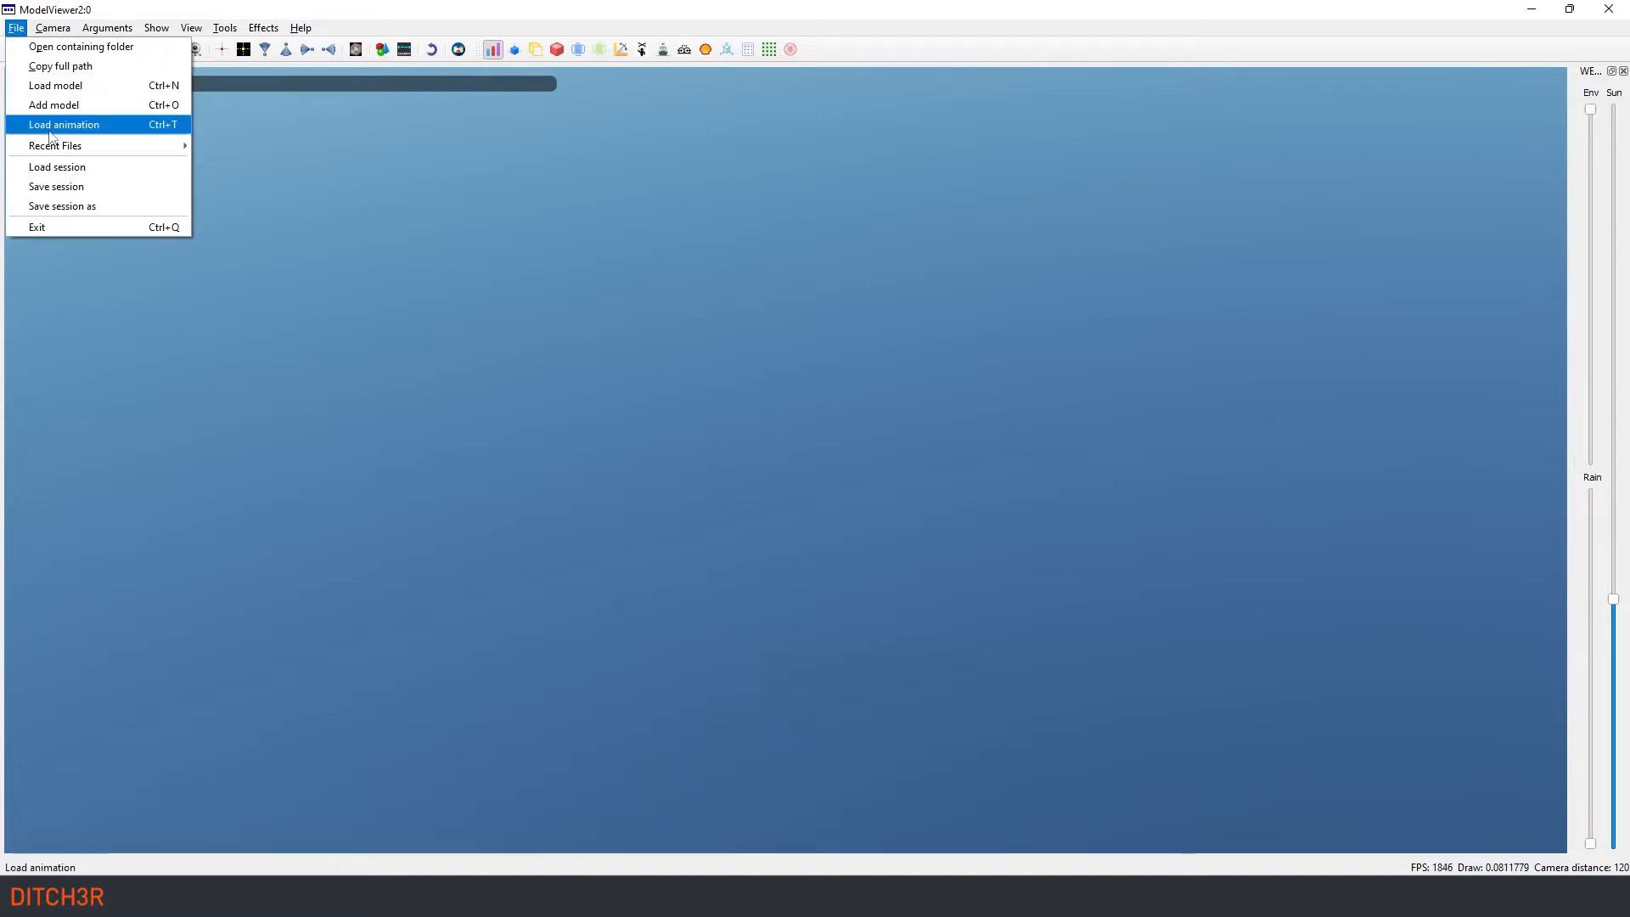
pyautogui.click(55, 88)
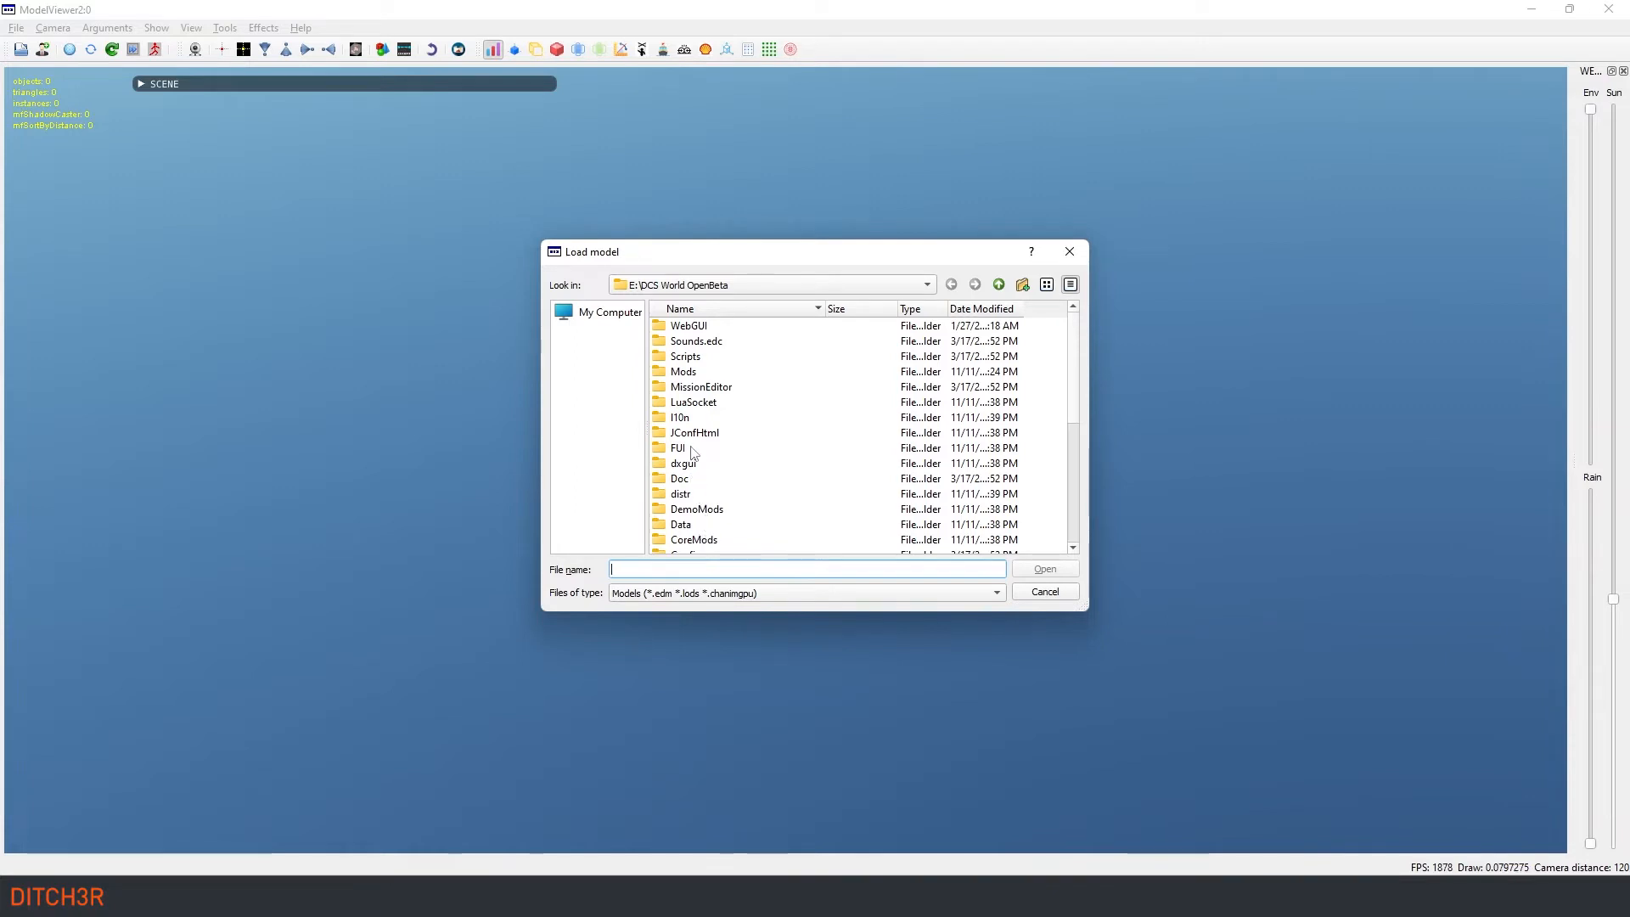
pyautogui.scroll(-1, 701, 484)
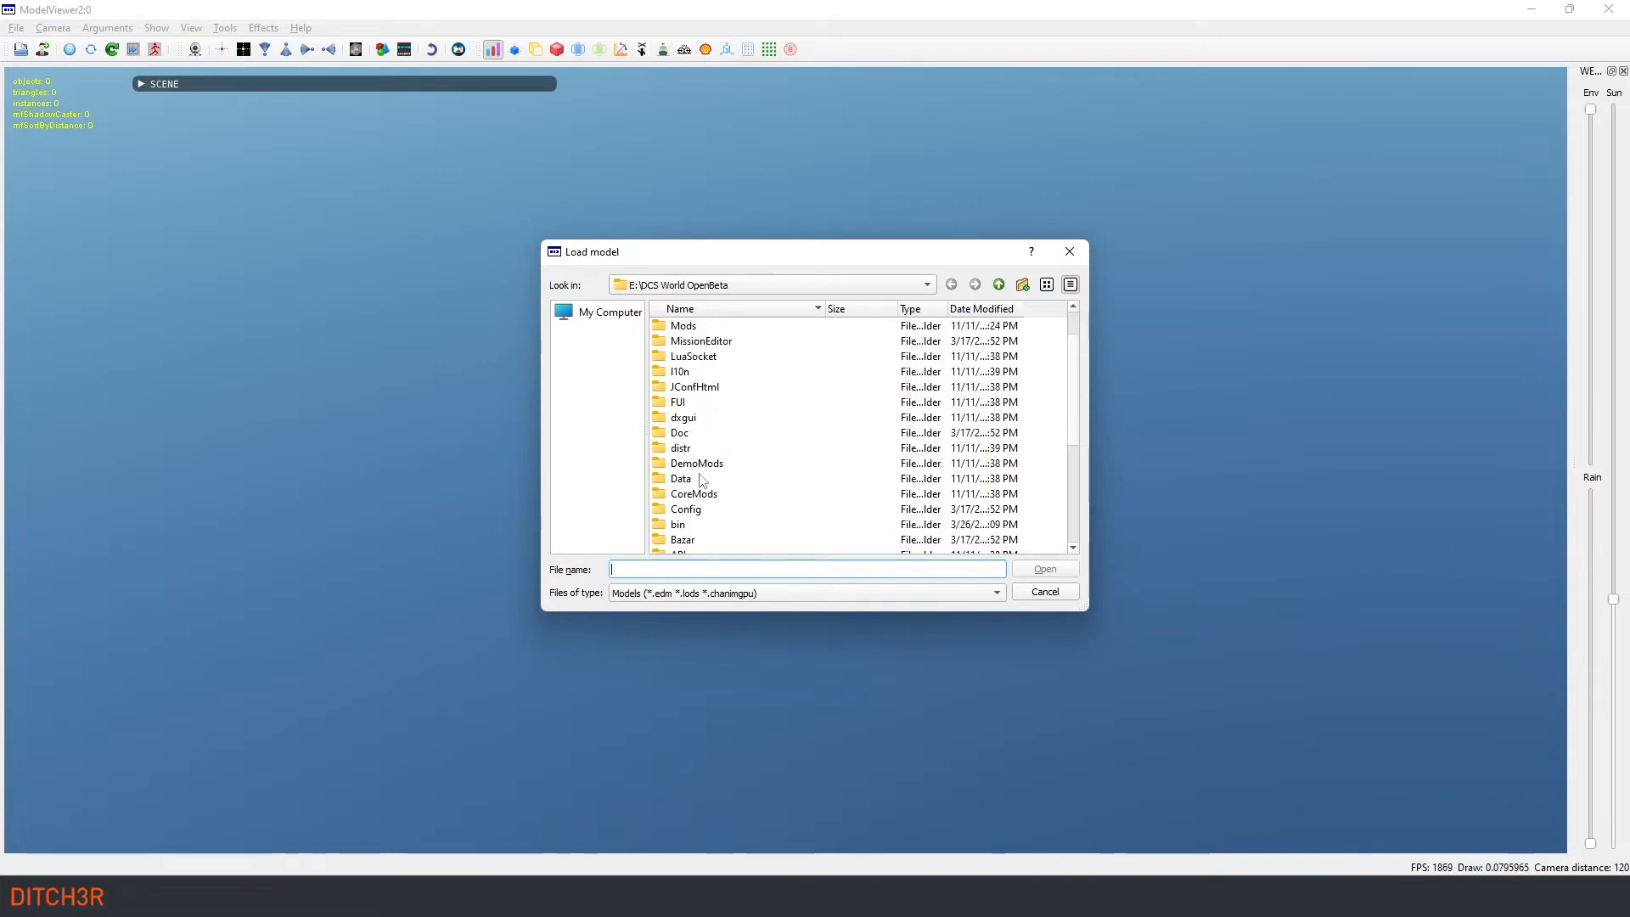
pyautogui.click(700, 491)
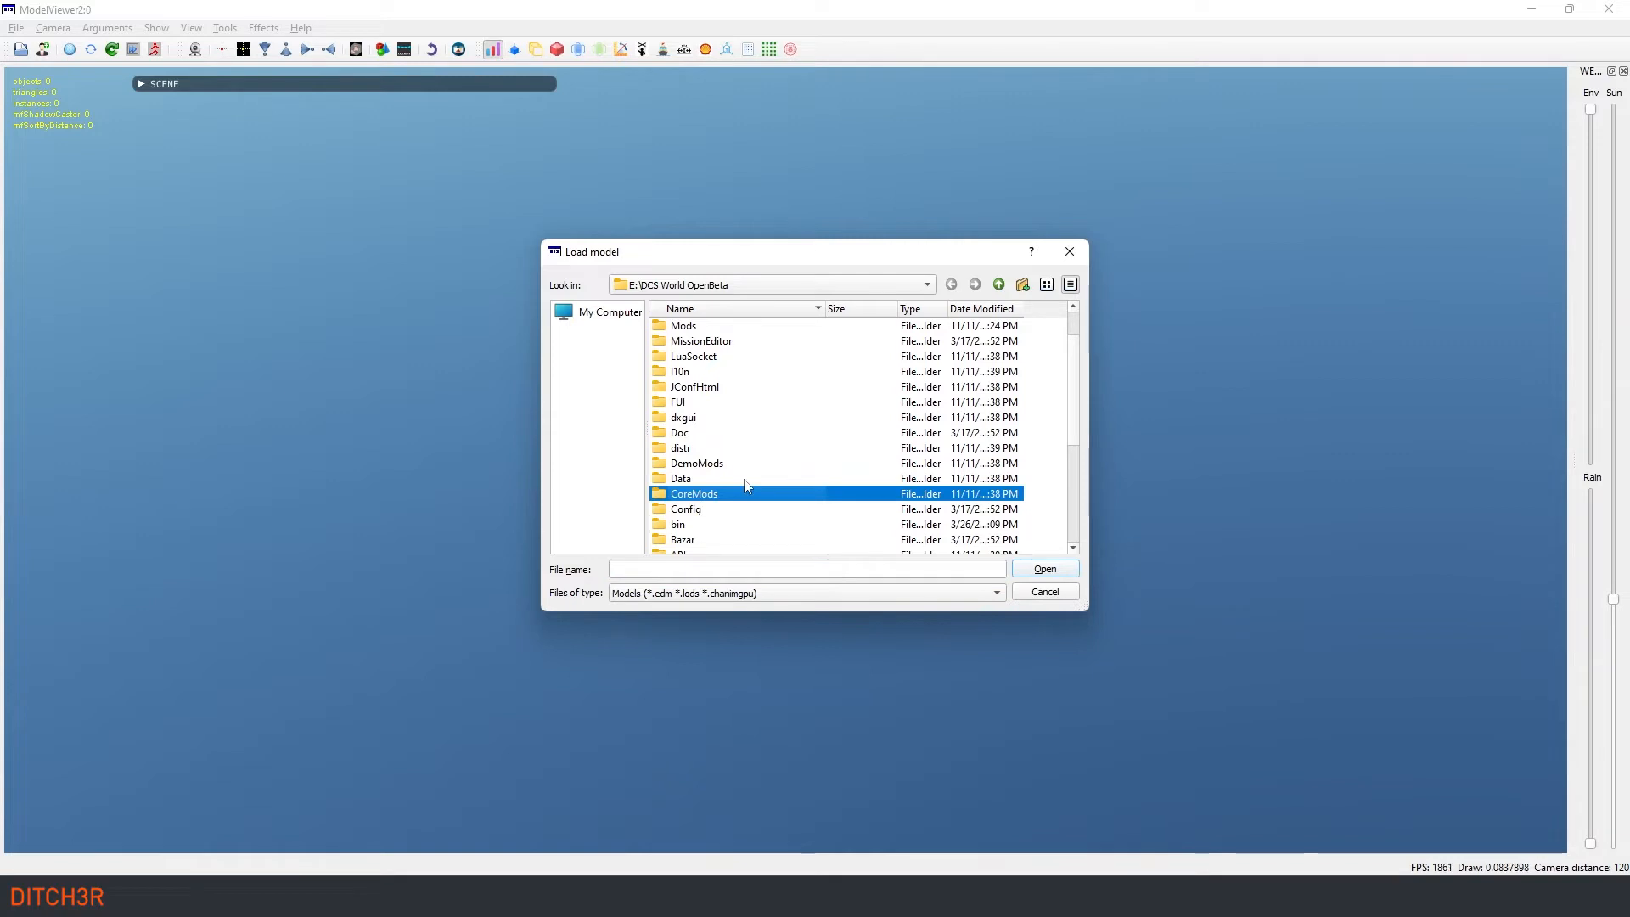
pyautogui.doubleClick(719, 497)
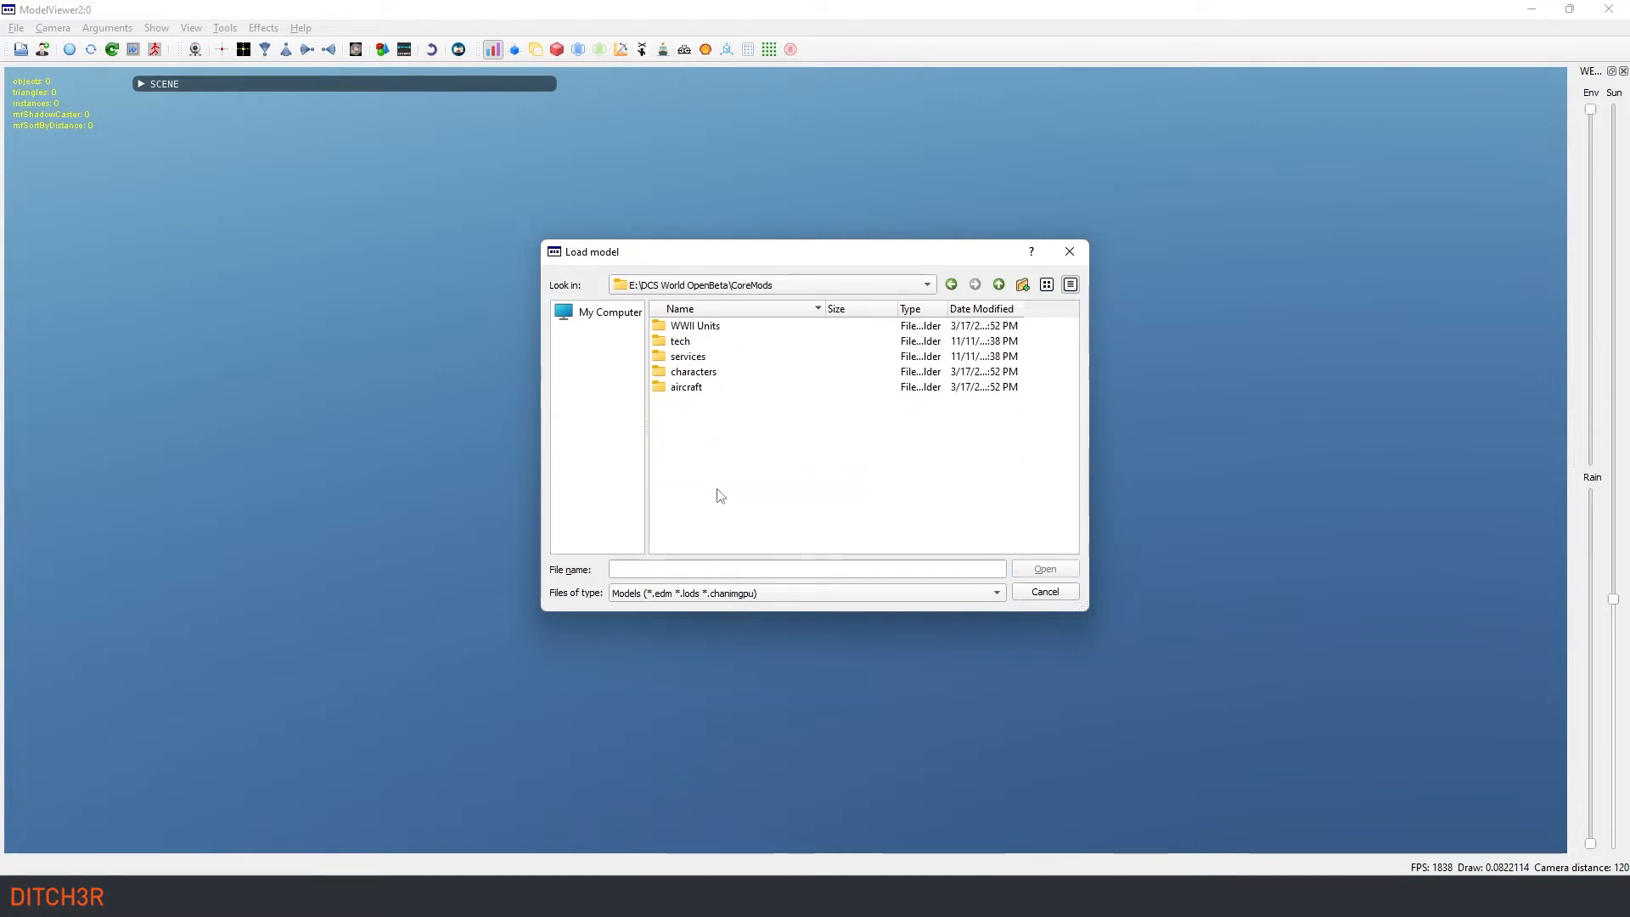
pyautogui.doubleClick(688, 389)
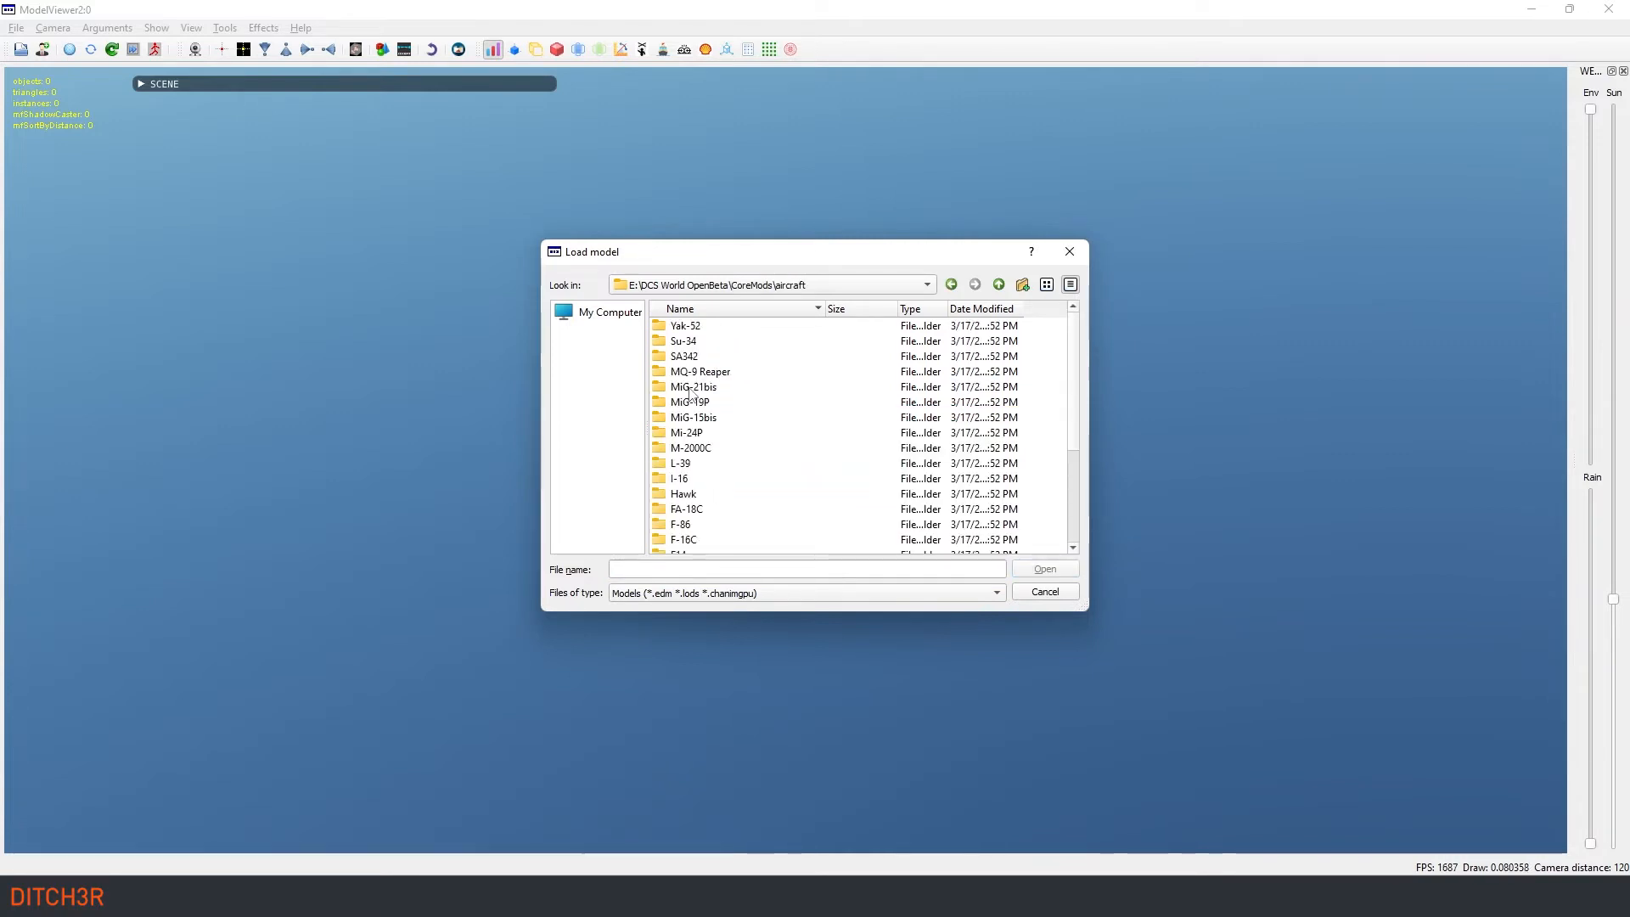
pyautogui.doubleClick(684, 447)
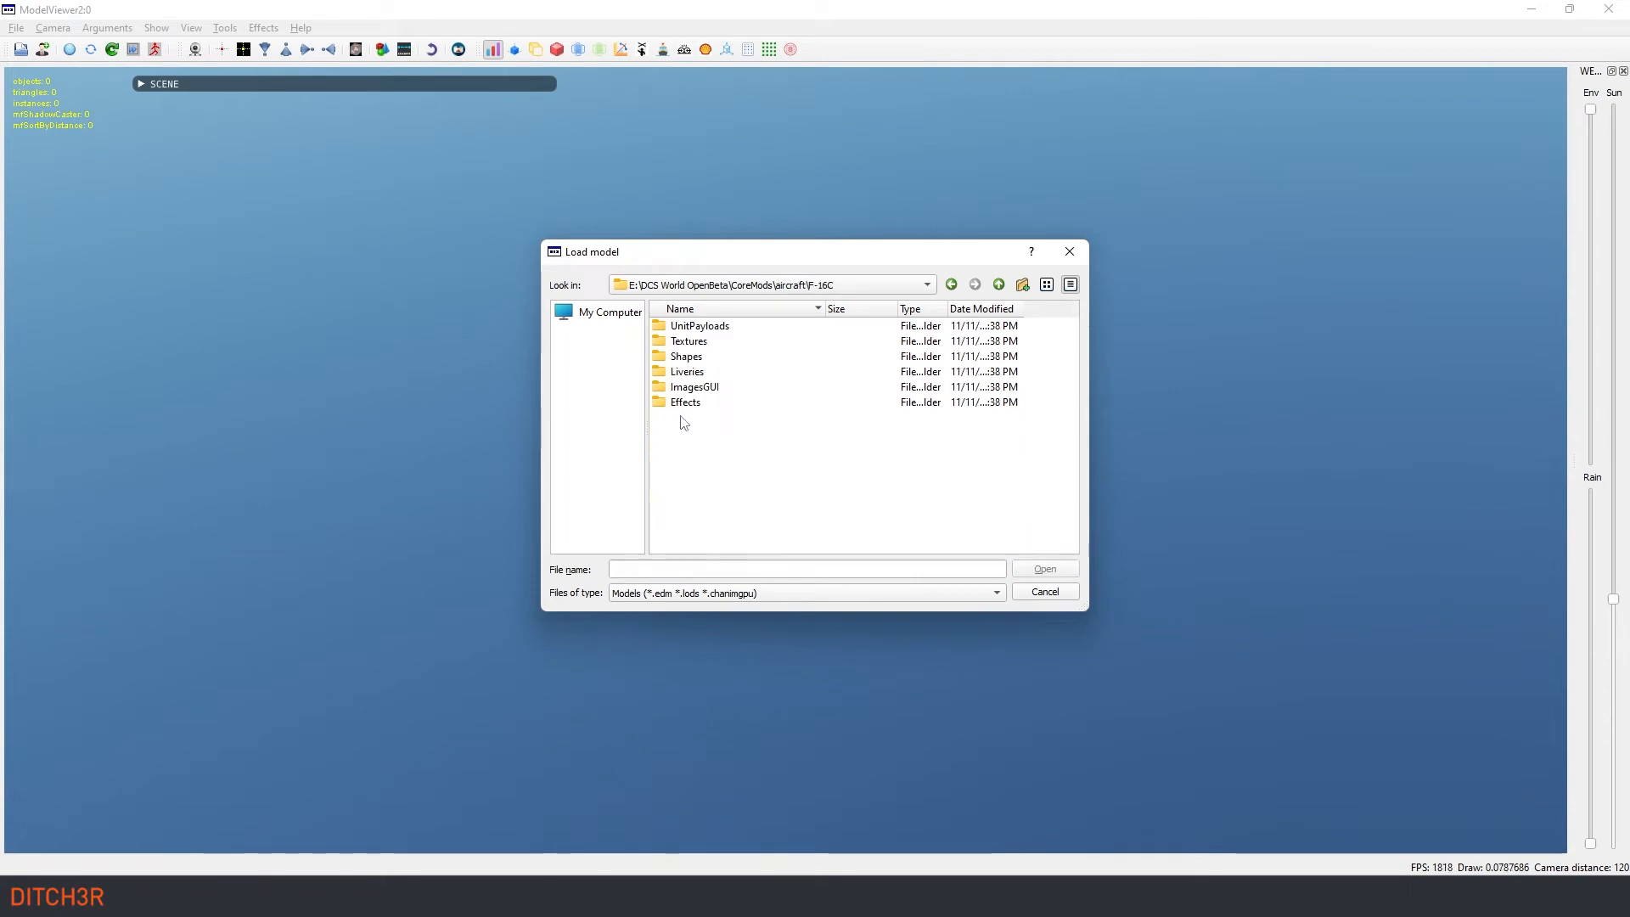
pyautogui.doubleClick(686, 357)
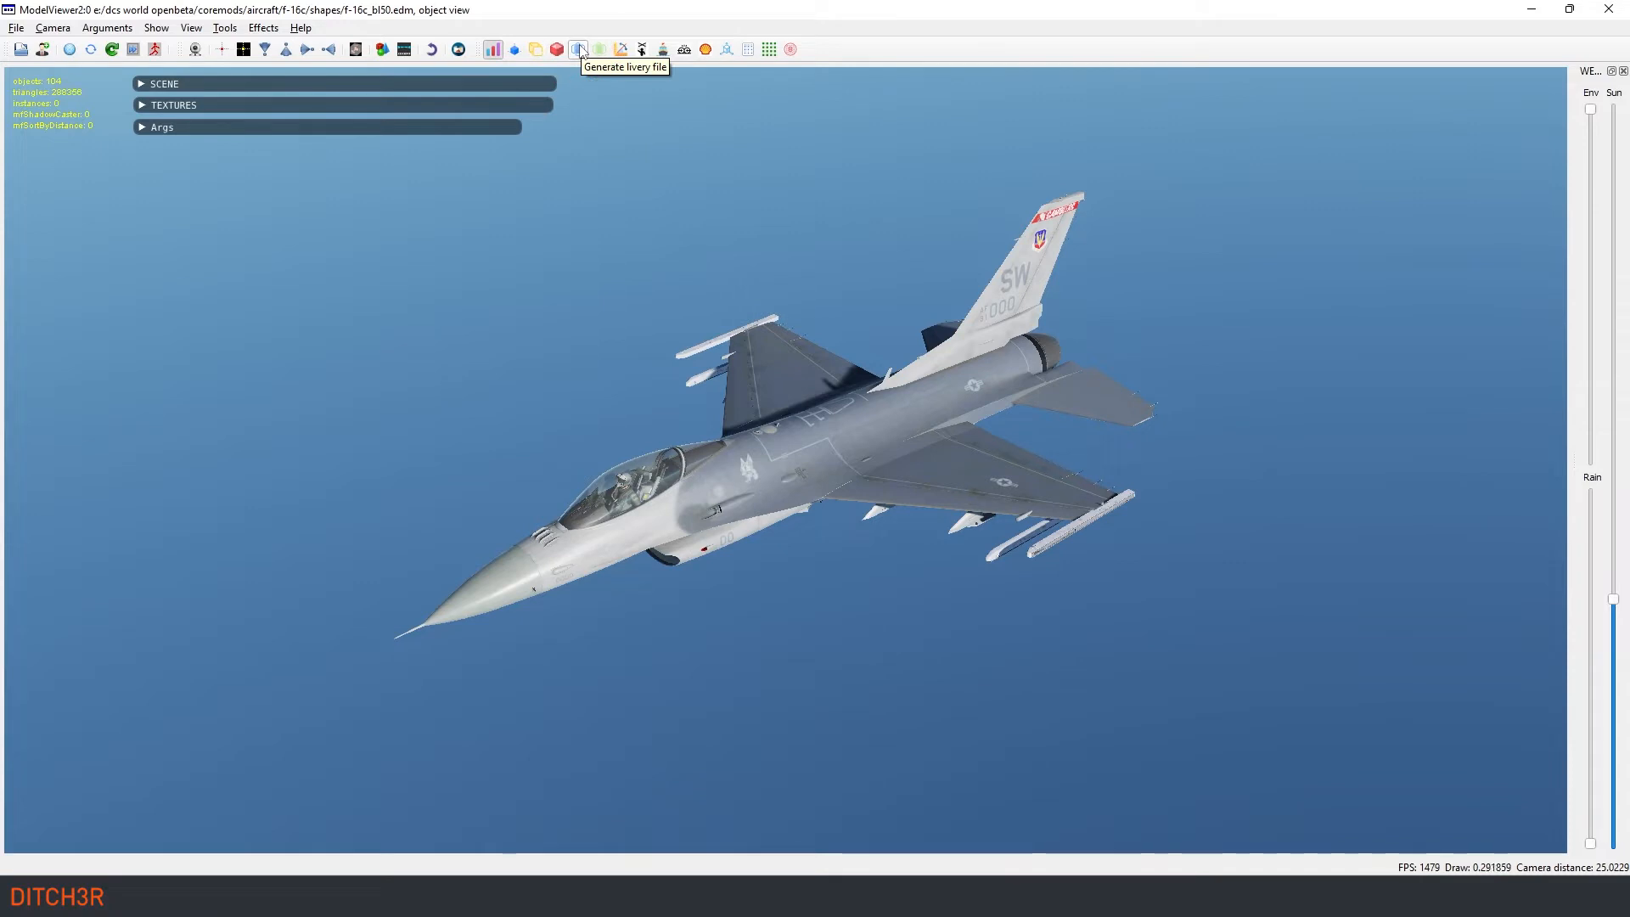
# Step: Generate the livery file as description.lua in Saved Games/DCS.openbeta/Liveries/F-16C_50/421st FS HILL AFB
pyautogui.click(579, 49)
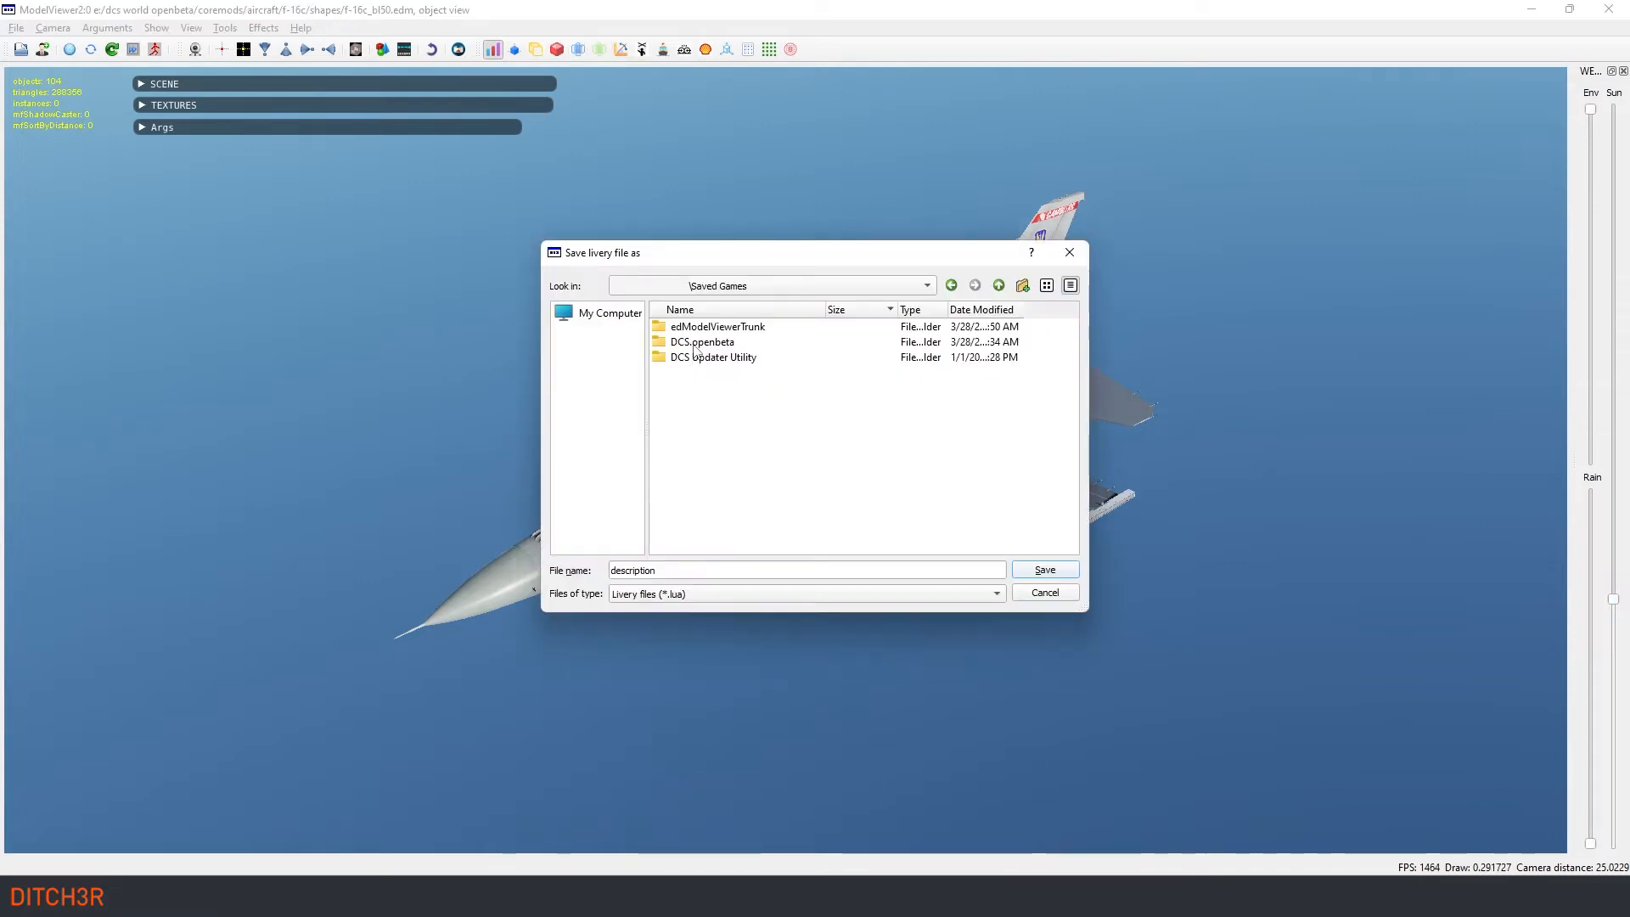
pyautogui.doubleClick(695, 344)
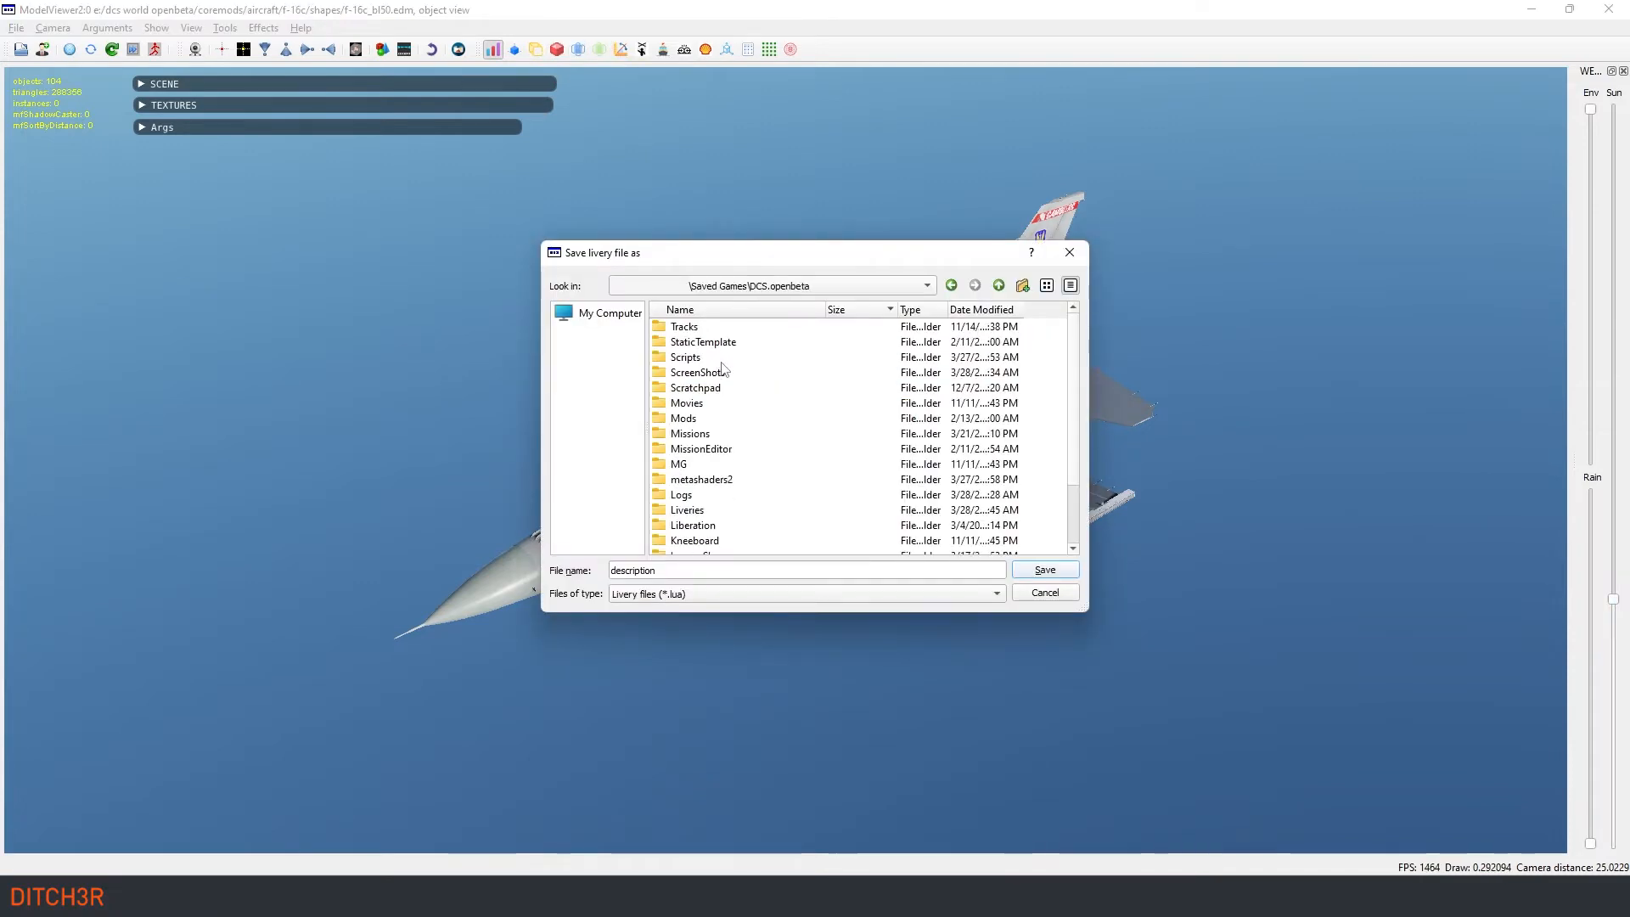
pyautogui.doubleClick(689, 510)
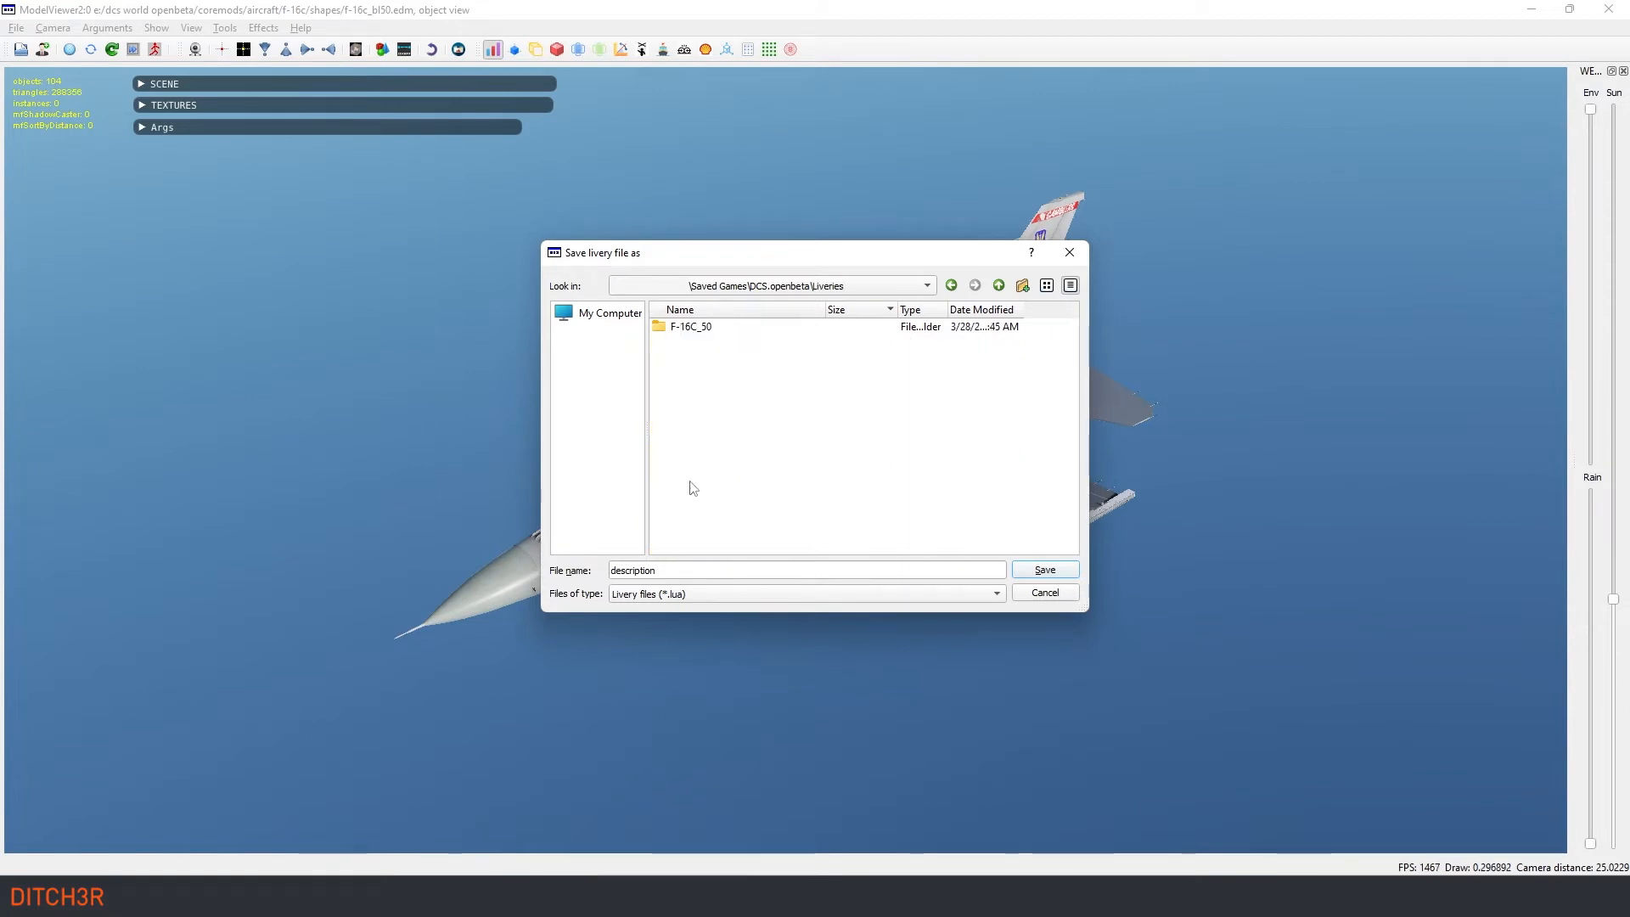
pyautogui.doubleClick(692, 329)
pyautogui.doubleClick(692, 330)
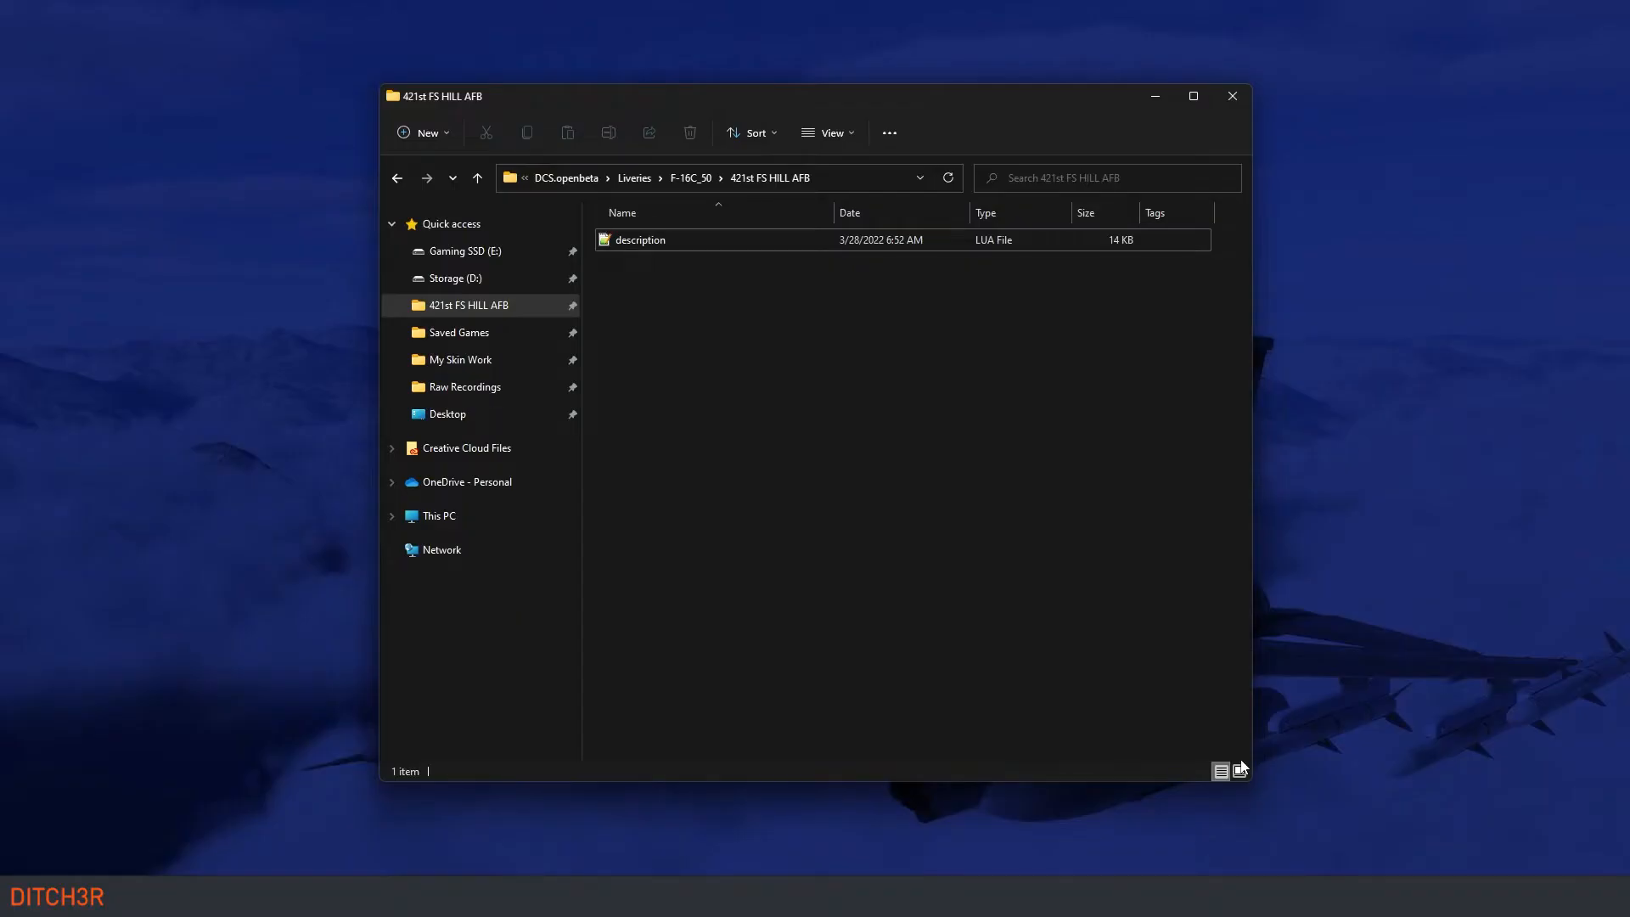
# Step: Open the generated description.lua from the 421st FS HILL AFB folder in Notepad++ and look through its livery entries
pyautogui.doubleClick(695, 244)
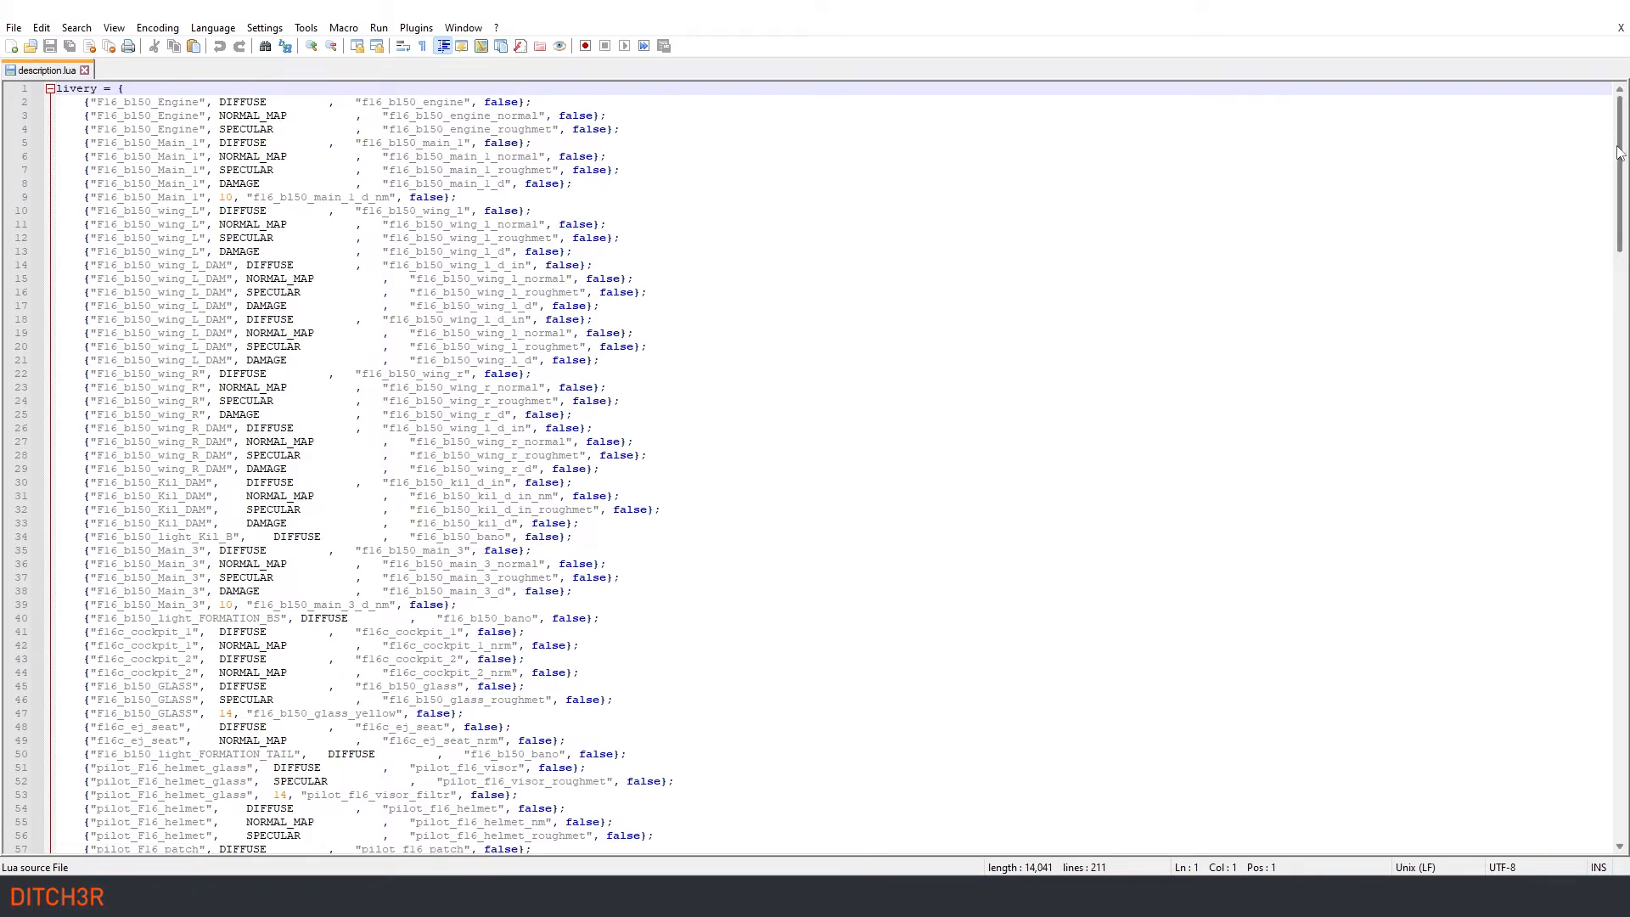
pyautogui.scroll(-20, 365, 666)
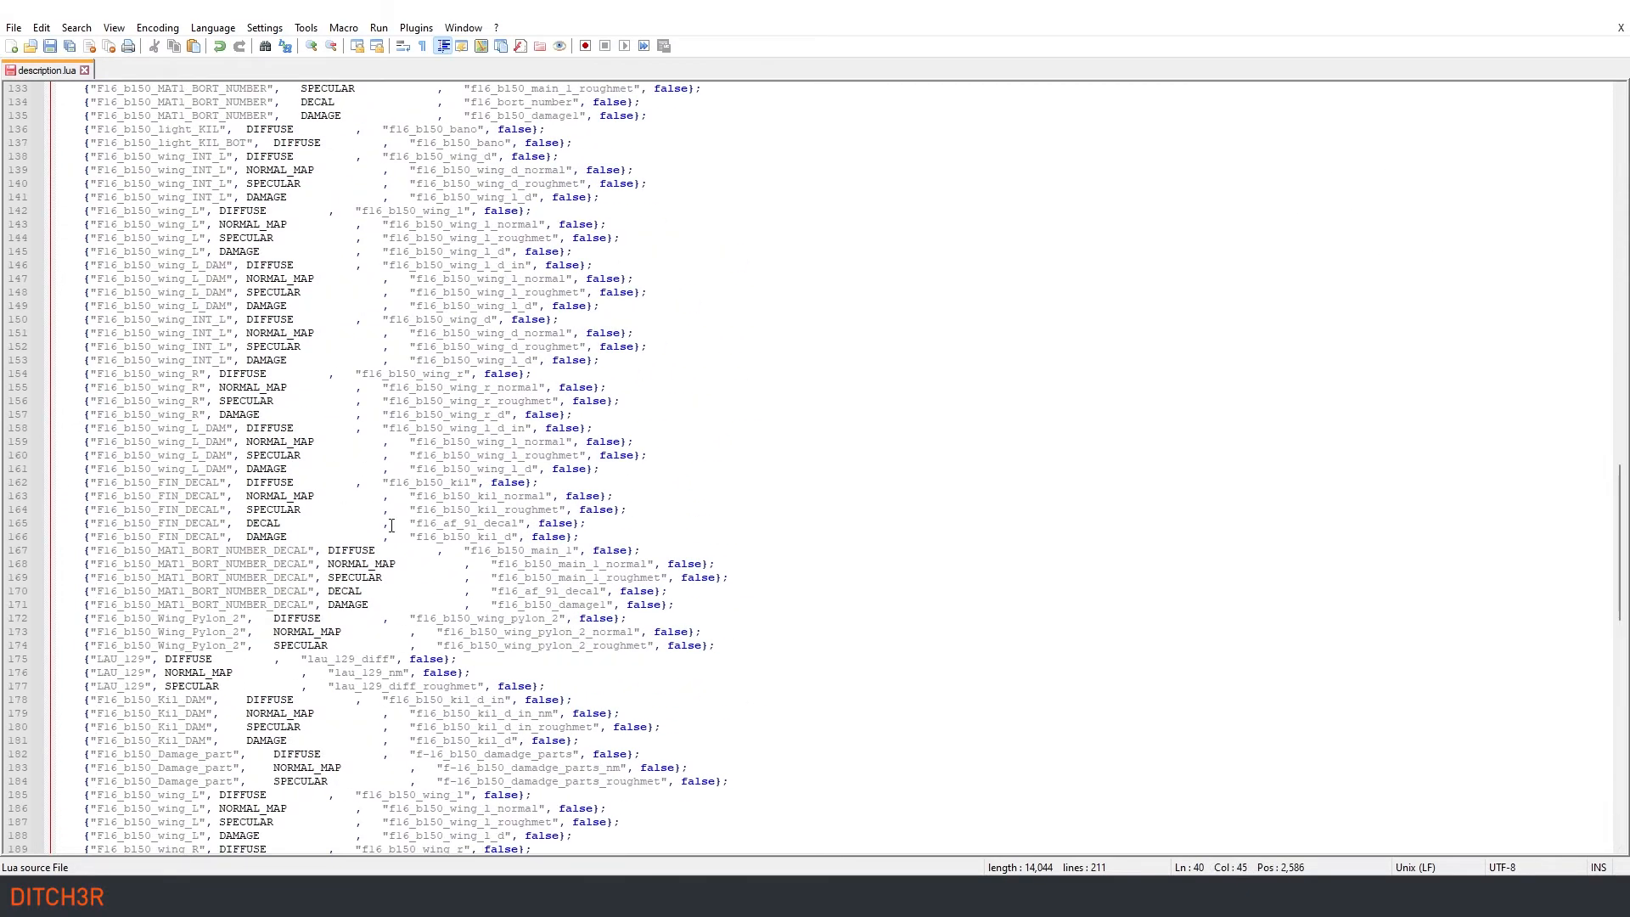
pyautogui.scroll(20, 391, 525)
# Step: Align the texture-type values (DIFFUSE, NORMAL_MAP, SPECULAR, DAMAGE) in one column on lines 20 to 39, working upward
pyautogui.click(220, 605)
pyautogui.press('Tab')
pyautogui.press('Tab')
pyautogui.press('Tab')
pyautogui.press('Tab')
pyautogui.press('Tab')
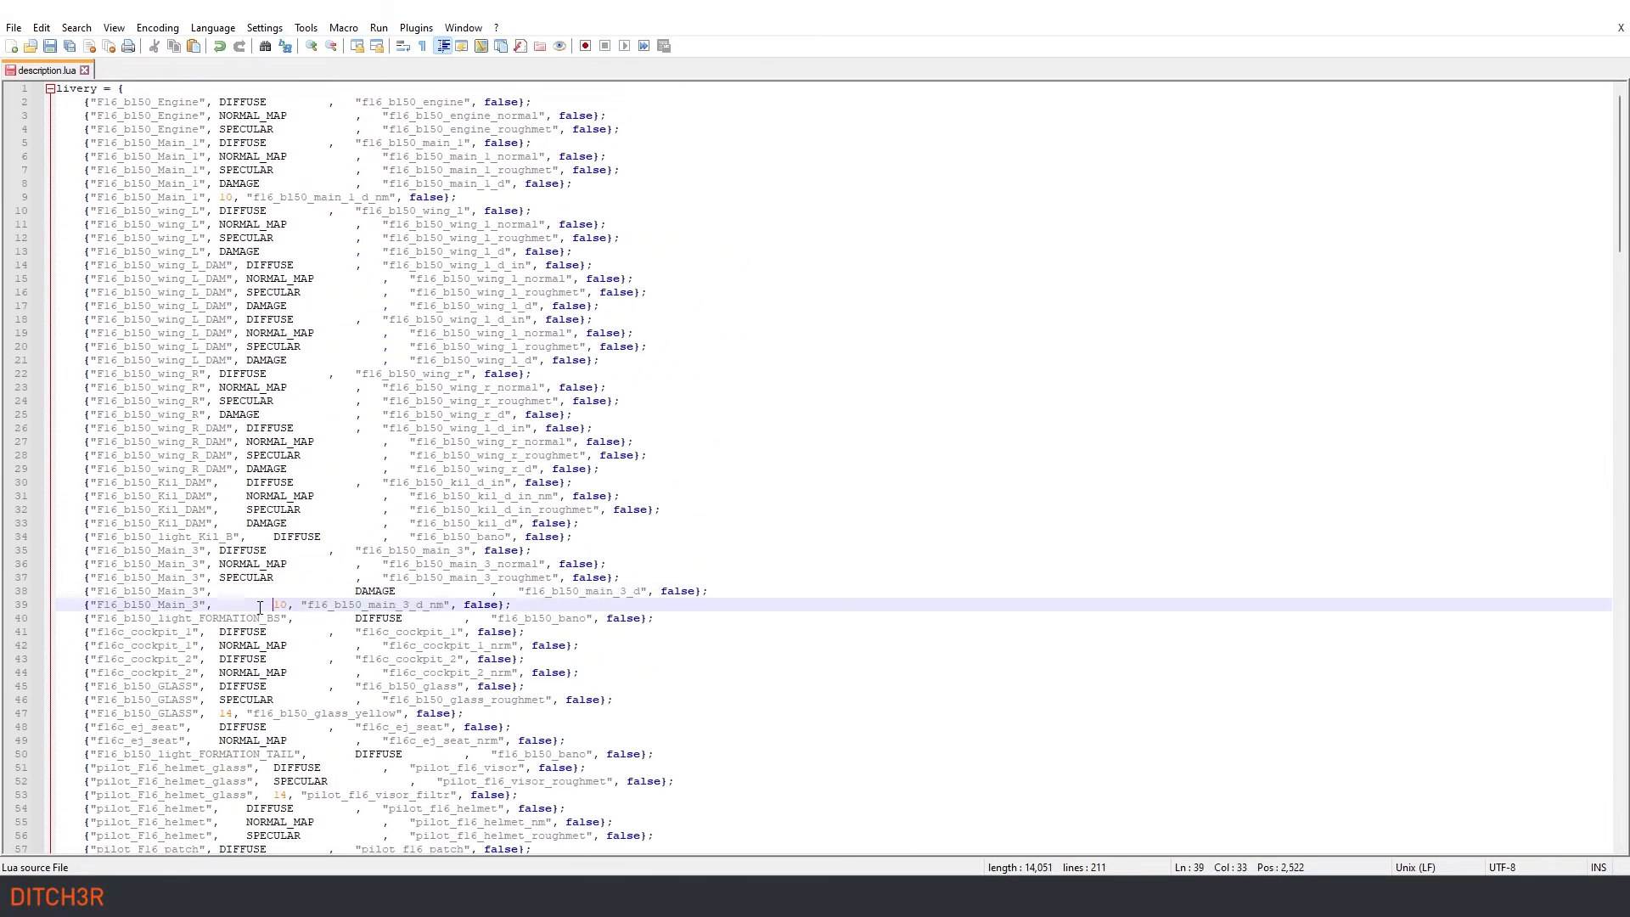
pyautogui.click(273, 538)
pyautogui.press('Tab')
pyautogui.press('Tab')
pyautogui.press('Tab')
pyautogui.click(246, 442)
pyautogui.press('Tab')
pyautogui.press('Tab')
pyautogui.press('Tab')
pyautogui.press('Tab')
pyautogui.click(220, 388)
pyautogui.press('Tab')
pyautogui.press('Tab')
pyautogui.press('Tab')
pyautogui.press('Tab')
pyautogui.press('Tab')
pyautogui.click(220, 375)
pyautogui.press('Tab')
pyautogui.press('Tab')
pyautogui.press('Tab')
pyautogui.press('Tab')
pyautogui.press('Tab')
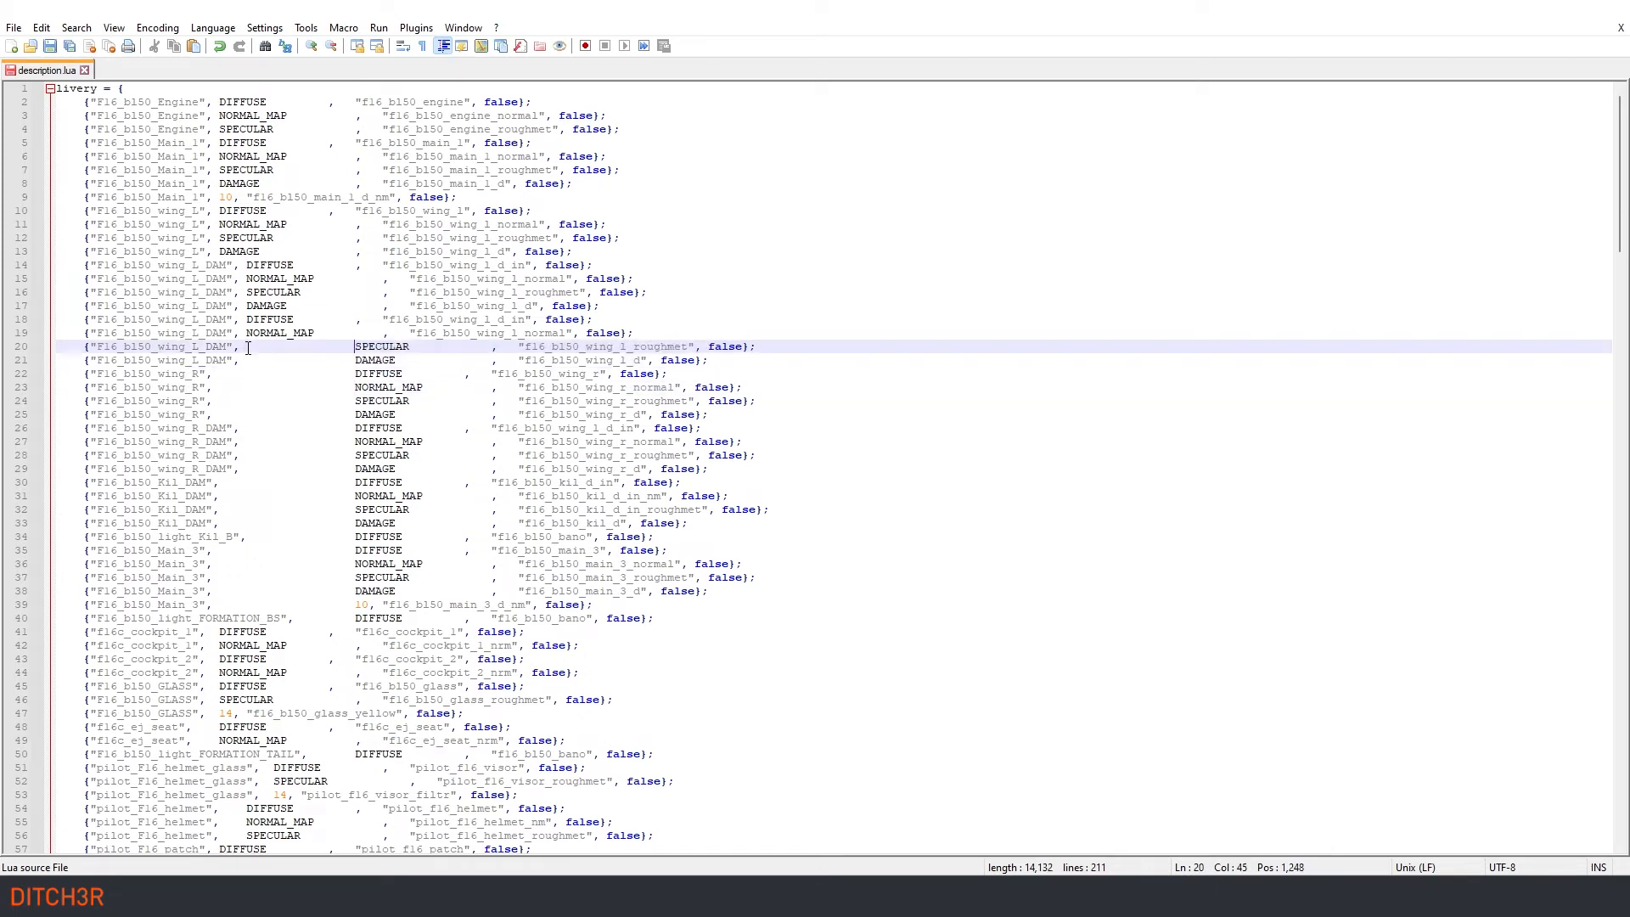
# Step: Continue aligning the texture-type values upward from line 19 to line 5 in the same column
pyautogui.click(247, 308)
pyautogui.press('Tab')
pyautogui.press('Tab')
pyautogui.press('Tab')
pyautogui.press('Tab')
pyautogui.click(220, 240)
pyautogui.press('Tab')
pyautogui.press('Tab')
pyautogui.press('Tab')
pyautogui.press('Tab')
pyautogui.press('Tab')
pyautogui.click(221, 173)
pyautogui.press('Tab')
pyautogui.press('Tab')
pyautogui.press('Tab')
pyautogui.press('Tab')
pyautogui.press('Tab')
pyautogui.click(382, 184)
pyautogui.press('BackSpace')
pyautogui.click(219, 158)
pyautogui.press('Tab')
pyautogui.press('Tab')
pyautogui.press('Tab')
pyautogui.press('Tab')
pyautogui.press('Tab')
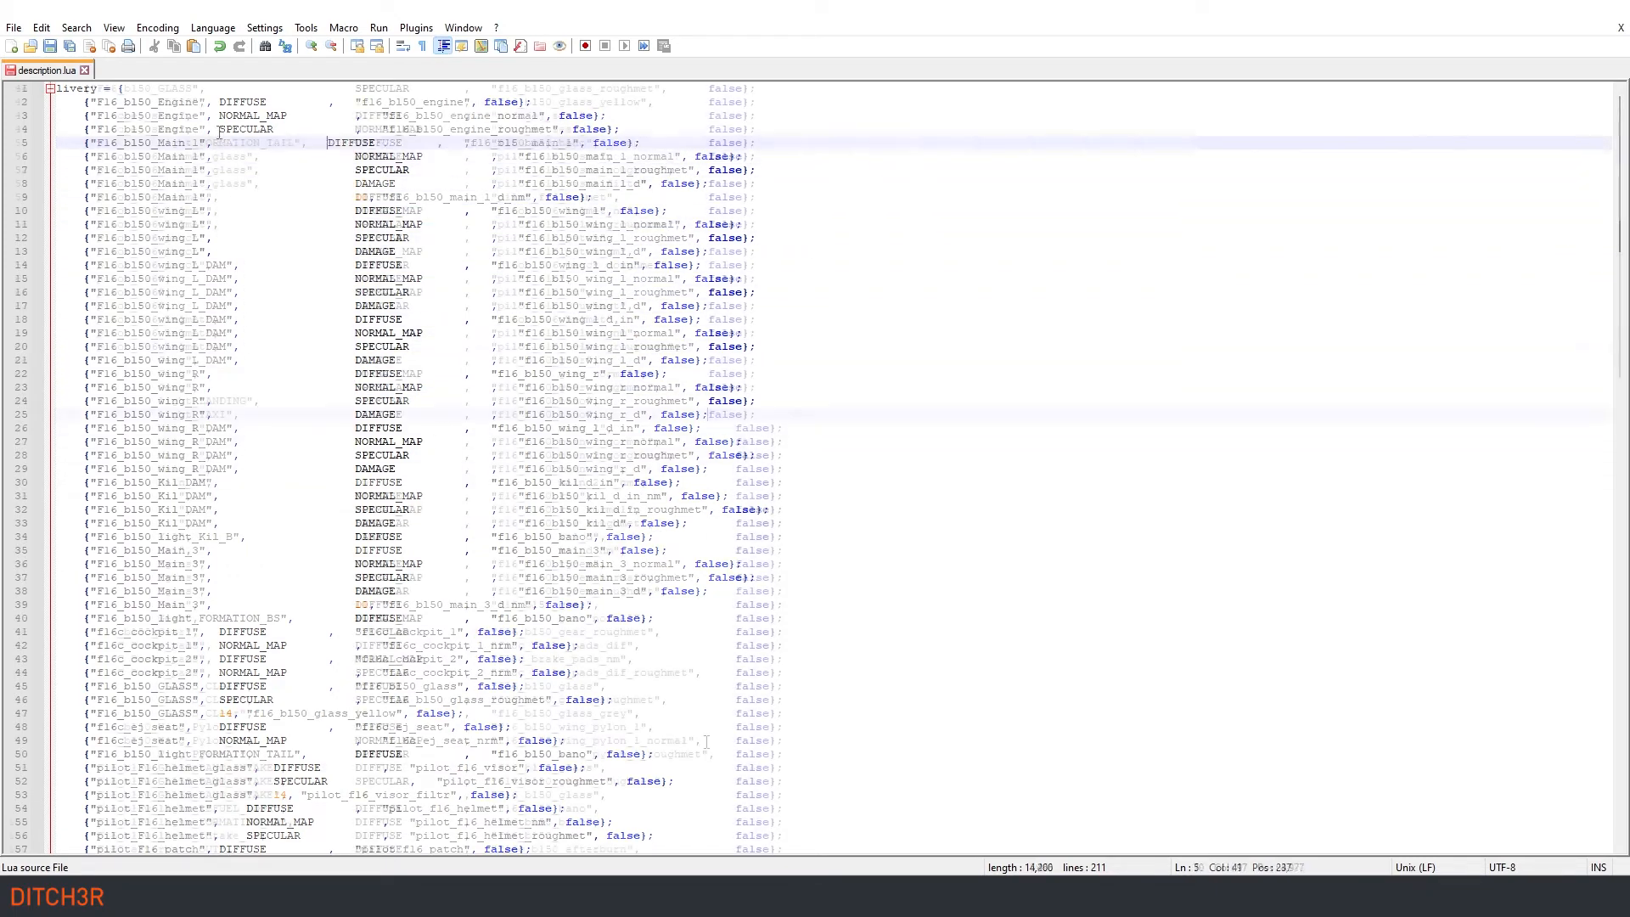
# Step: Finish aligning the texture-type values and align the entries' false values in their own column, working upward to line 46
pyautogui.press('Up')
pyautogui.hotkey('ctrl', 'Left')
pyautogui.press('Tab')
pyautogui.press('Up')
pyautogui.hotkey('ctrl', 'Left')
pyautogui.press('Tab')
pyautogui.press('Up')
pyautogui.hotkey('ctrl', 'Left')
pyautogui.press('Tab')
pyautogui.press('Up')
pyautogui.hotkey('ctrl', 'Left')
pyautogui.press('Tab')
pyautogui.press('Up')
pyautogui.hotkey('ctrl', 'Left')
pyautogui.press('Tab')
pyautogui.press('Up')
pyautogui.hotkey('ctrl', 'Left')
pyautogui.press('Tab')
pyautogui.scroll(15, 636, 742)
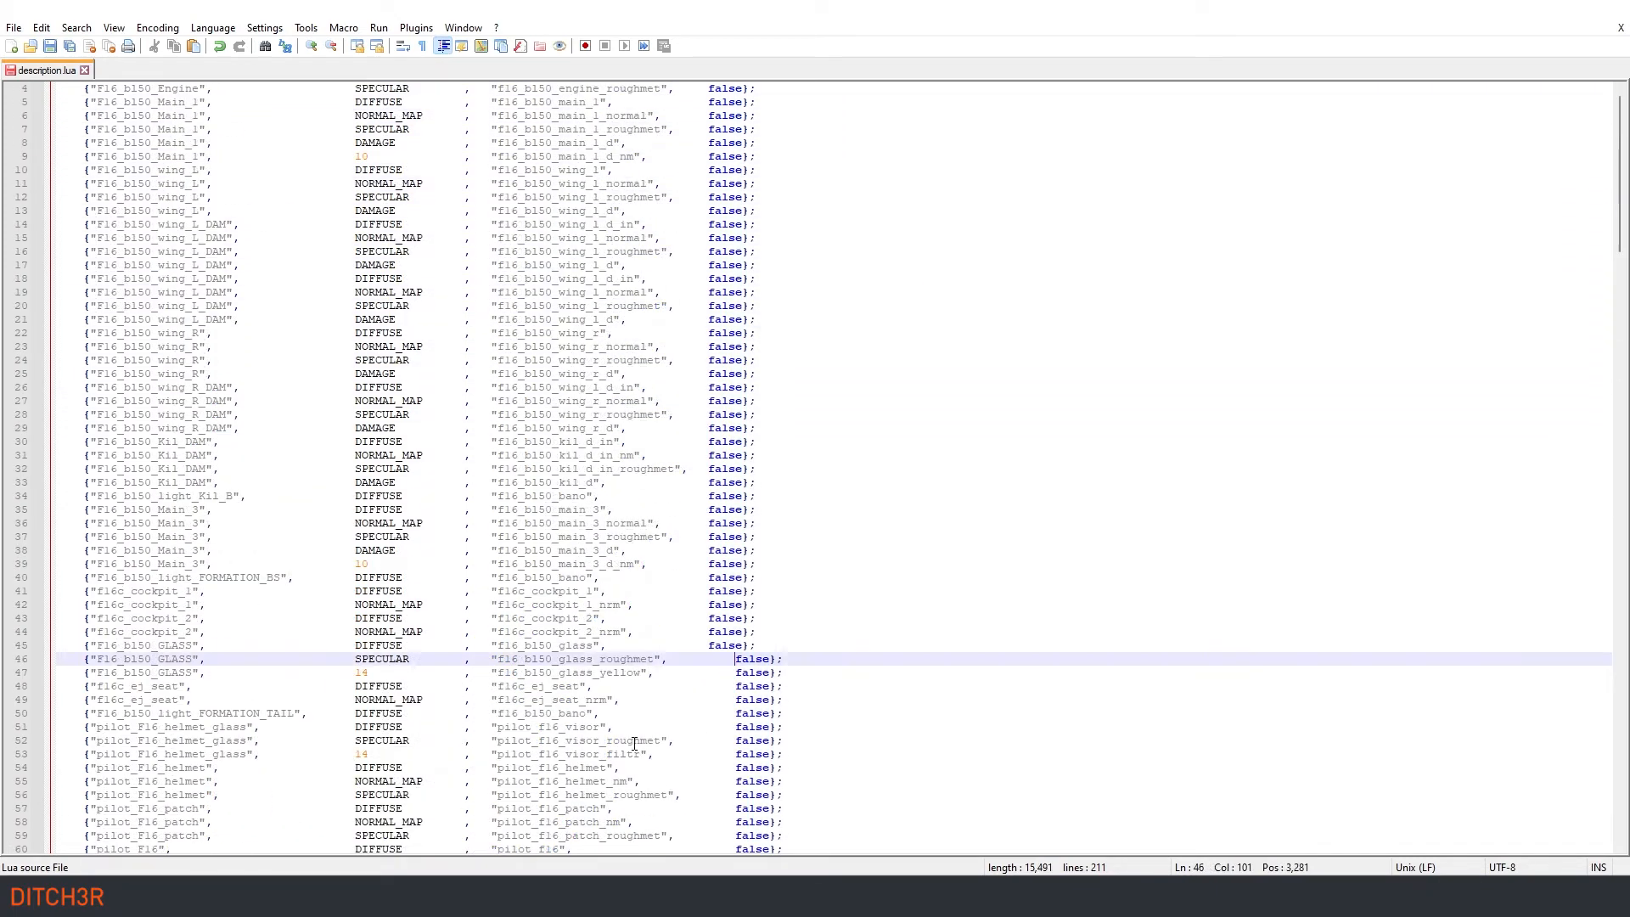
# Step: Align the false values on lines 45 to 2, working upward, with the false column of the entries below
pyautogui.press('Up')
pyautogui.hotkey('ctrl', 'Left')
pyautogui.press('Tab')
pyautogui.press('Up')
pyautogui.hotkey('ctrl', 'Left')
pyautogui.press('Tab')
pyautogui.press('Up')
pyautogui.hotkey('ctrl', 'Left')
pyautogui.press('Tab')
pyautogui.press('Up')
pyautogui.hotkey('ctrl', 'Left')
pyautogui.press('Tab')
pyautogui.press('Up')
pyautogui.hotkey('ctrl', 'Left')
pyautogui.press('Tab')
pyautogui.press('Up')
pyautogui.hotkey('ctrl', 'Left')
pyautogui.press('Tab')
pyautogui.press('Up')
pyautogui.hotkey('ctrl', 'Left')
pyautogui.press('Tab')
pyautogui.press('Up')
pyautogui.hotkey('ctrl', 'Left')
pyautogui.press('Tab')
pyautogui.press('Up')
pyautogui.hotkey('ctrl', 'Left')
pyautogui.press('Tab')
pyautogui.press('Up')
pyautogui.hotkey('ctrl', 'Left')
pyautogui.press('Tab')
pyautogui.press('Up')
pyautogui.hotkey('ctrl', 'Left')
pyautogui.press('Tab')
pyautogui.press('Up')
pyautogui.hotkey('ctrl', 'Left')
pyautogui.press('Tab')
pyautogui.press('Up')
pyautogui.hotkey('ctrl', 'Left')
pyautogui.press('Tab')
pyautogui.press('Up')
pyautogui.hotkey('ctrl', 'Left')
pyautogui.press('Tab')
pyautogui.press('Up')
pyautogui.hotkey('ctrl', 'Left')
pyautogui.press('Tab')
pyautogui.press('Up')
pyautogui.hotkey('ctrl', 'Left')
pyautogui.press('Tab')
pyautogui.press('Up')
pyautogui.hotkey('ctrl', 'Left')
pyautogui.press('Tab')
pyautogui.press('Up')
pyautogui.hotkey('ctrl', 'Left')
pyautogui.press('Tab')
pyautogui.press('Up')
pyautogui.hotkey('ctrl', 'Left')
pyautogui.press('Tab')
pyautogui.press('Up')
pyautogui.hotkey('ctrl', 'Left')
pyautogui.press('Tab')
pyautogui.press('Up')
pyautogui.hotkey('ctrl', 'Left')
pyautogui.press('Tab')
pyautogui.press('Up')
pyautogui.hotkey('ctrl', 'Left')
pyautogui.press('Tab')
pyautogui.press('Up')
pyautogui.hotkey('ctrl', 'Left')
pyautogui.press('Tab')
pyautogui.press('Up')
pyautogui.hotkey('ctrl', 'Left')
pyautogui.press('Tab')
pyautogui.press('Up')
pyautogui.hotkey('ctrl', 'Left')
pyautogui.press('Tab')
pyautogui.press('Up')
pyautogui.hotkey('ctrl', 'Left')
pyautogui.press('Tab')
pyautogui.press('Up')
pyautogui.hotkey('ctrl', 'Left')
pyautogui.press('Tab')
pyautogui.press('Up')
pyautogui.hotkey('ctrl', 'Left')
pyautogui.press('Tab')
pyautogui.press('Up')
pyautogui.hotkey('ctrl', 'Left')
pyautogui.press('Tab')
pyautogui.press('Up')
pyautogui.hotkey('ctrl', 'Left')
pyautogui.press('Tab')
pyautogui.press('Up')
pyautogui.hotkey('ctrl', 'Left')
pyautogui.press('Tab')
pyautogui.press('Up')
pyautogui.hotkey('ctrl', 'Left')
pyautogui.press('Tab')
pyautogui.press('Up')
pyautogui.hotkey('ctrl', 'Left')
pyautogui.press('Tab')
pyautogui.press('Up')
pyautogui.hotkey('ctrl', 'Left')
pyautogui.press('Tab')
pyautogui.press('Up')
pyautogui.hotkey('ctrl', 'Left')
pyautogui.press('Tab')
pyautogui.press('Up')
pyautogui.hotkey('ctrl', 'Left')
pyautogui.press('Tab')
pyautogui.press('Up')
pyautogui.hotkey('ctrl', 'Left')
pyautogui.press('Tab')
pyautogui.press('Up')
pyautogui.hotkey('ctrl', 'Left')
pyautogui.press('Tab')
pyautogui.press('Up')
pyautogui.hotkey('ctrl', 'Left')
pyautogui.press('Tab')
pyautogui.press('Up')
pyautogui.hotkey('ctrl', 'Left')
pyautogui.press('Tab')
pyautogui.press('Up')
pyautogui.hotkey('ctrl', 'Left')
pyautogui.press('Tab')
pyautogui.press('Up')
pyautogui.hotkey('ctrl', 'Left')
pyautogui.press('Tab')
pyautogui.press('Up')
pyautogui.hotkey('ctrl', 'Left')
pyautogui.press('Tab')
pyautogui.press('Up')
pyautogui.hotkey('ctrl', 'Left')
pyautogui.press('Tab')
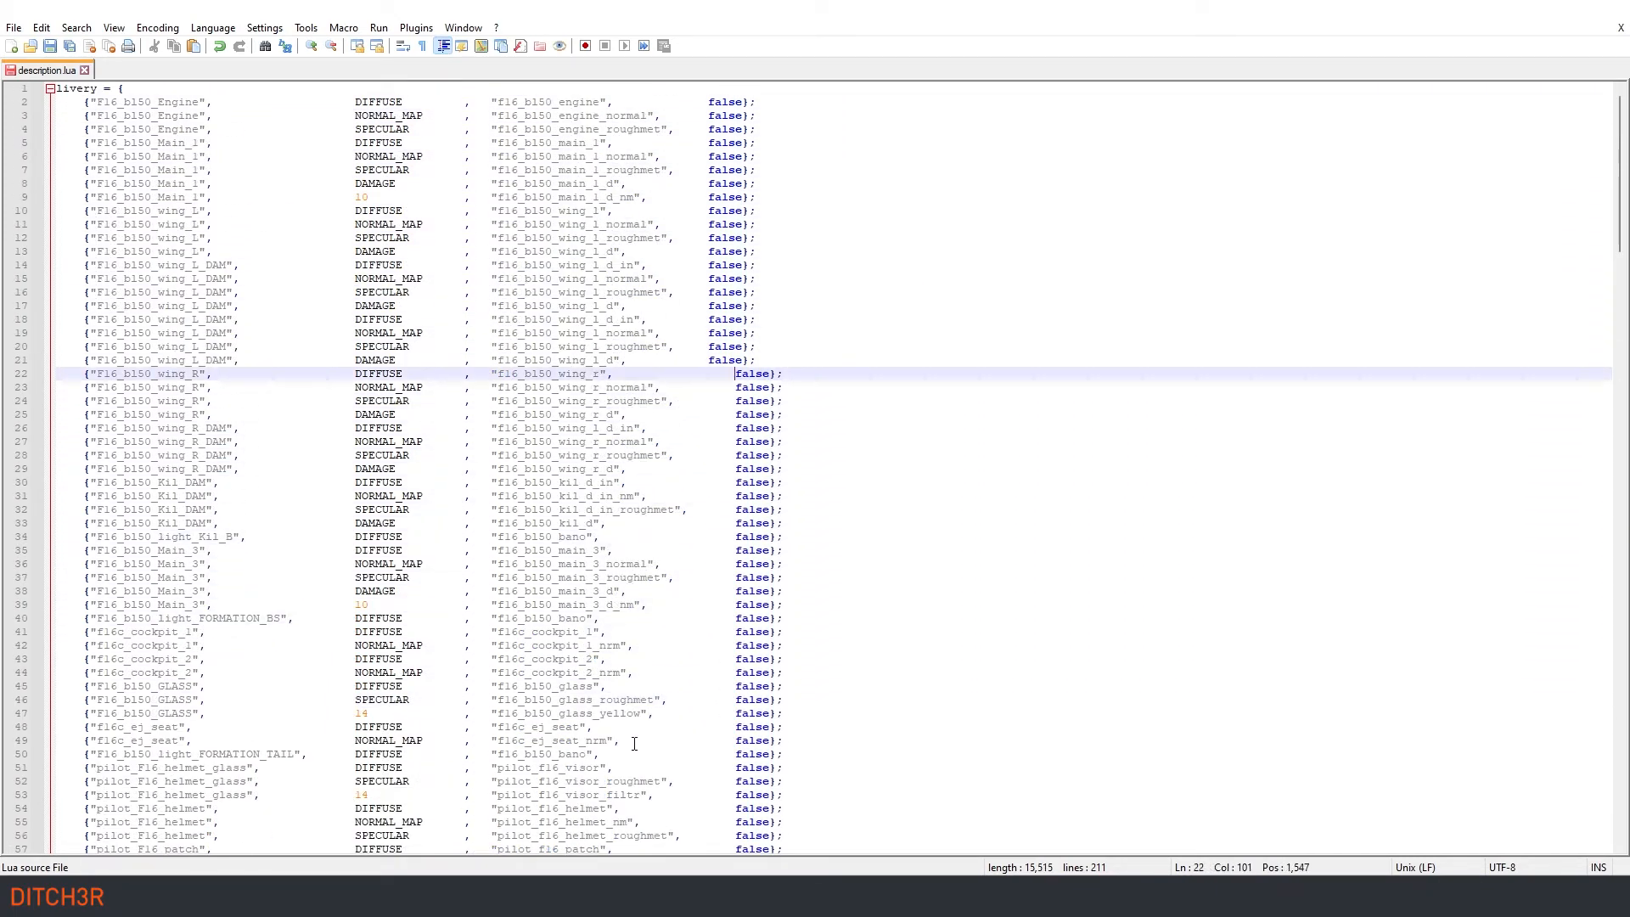
# Step: Start a name entry on line 213, leaving blank lines below the closing brace of the livery block
pyautogui.scroll(-20, 663, 465)
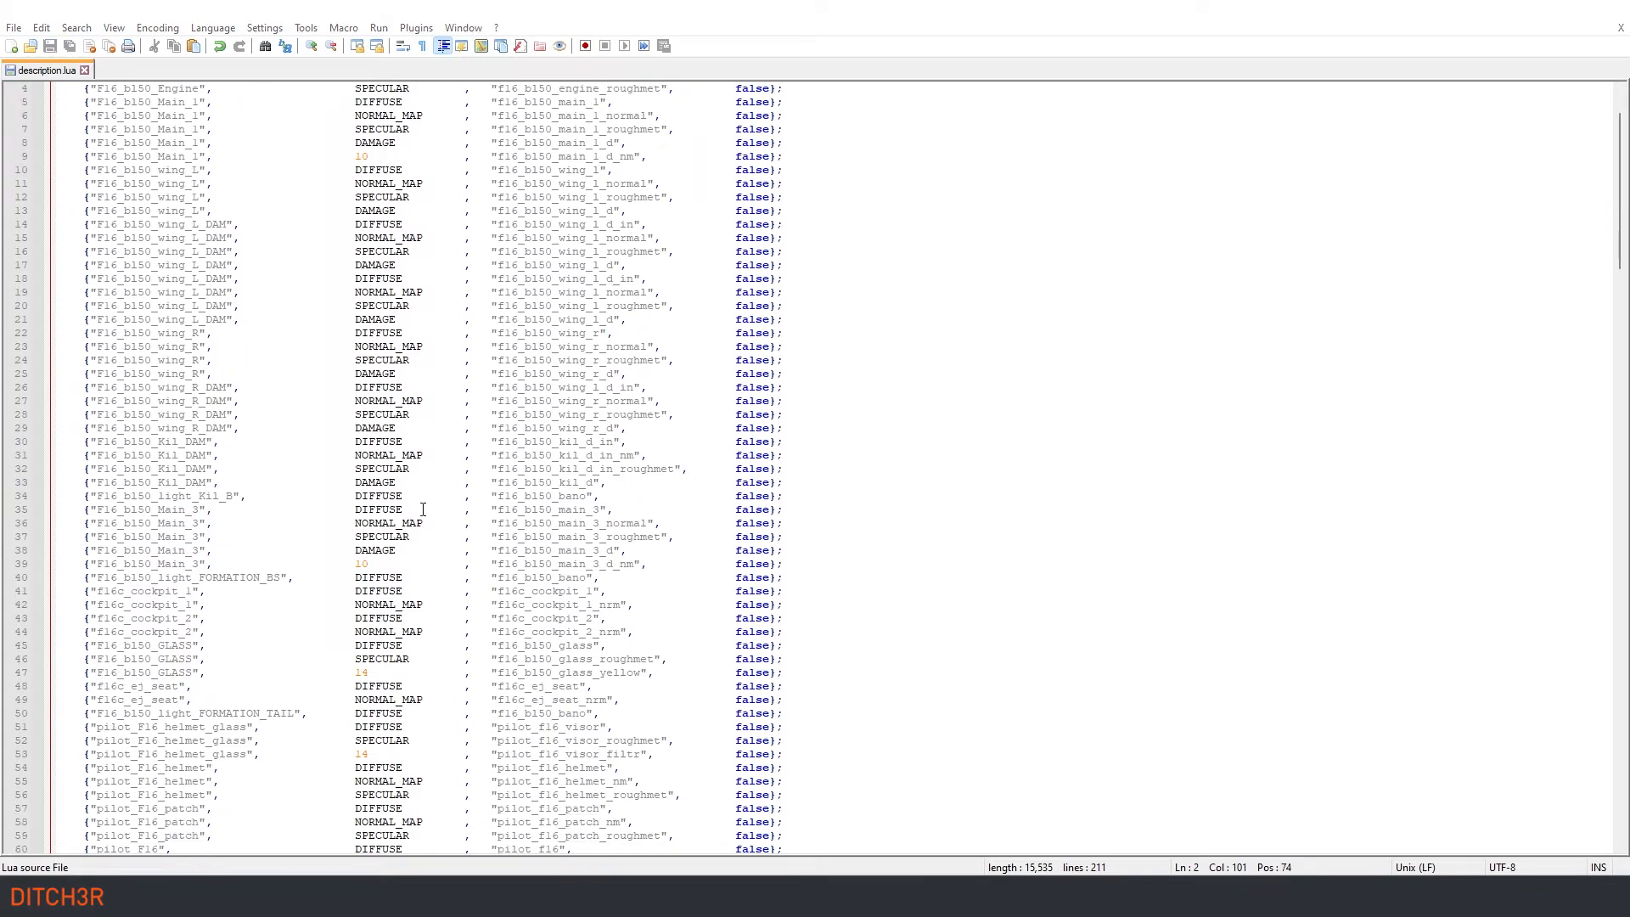
pyautogui.scroll(-20, 434, 521)
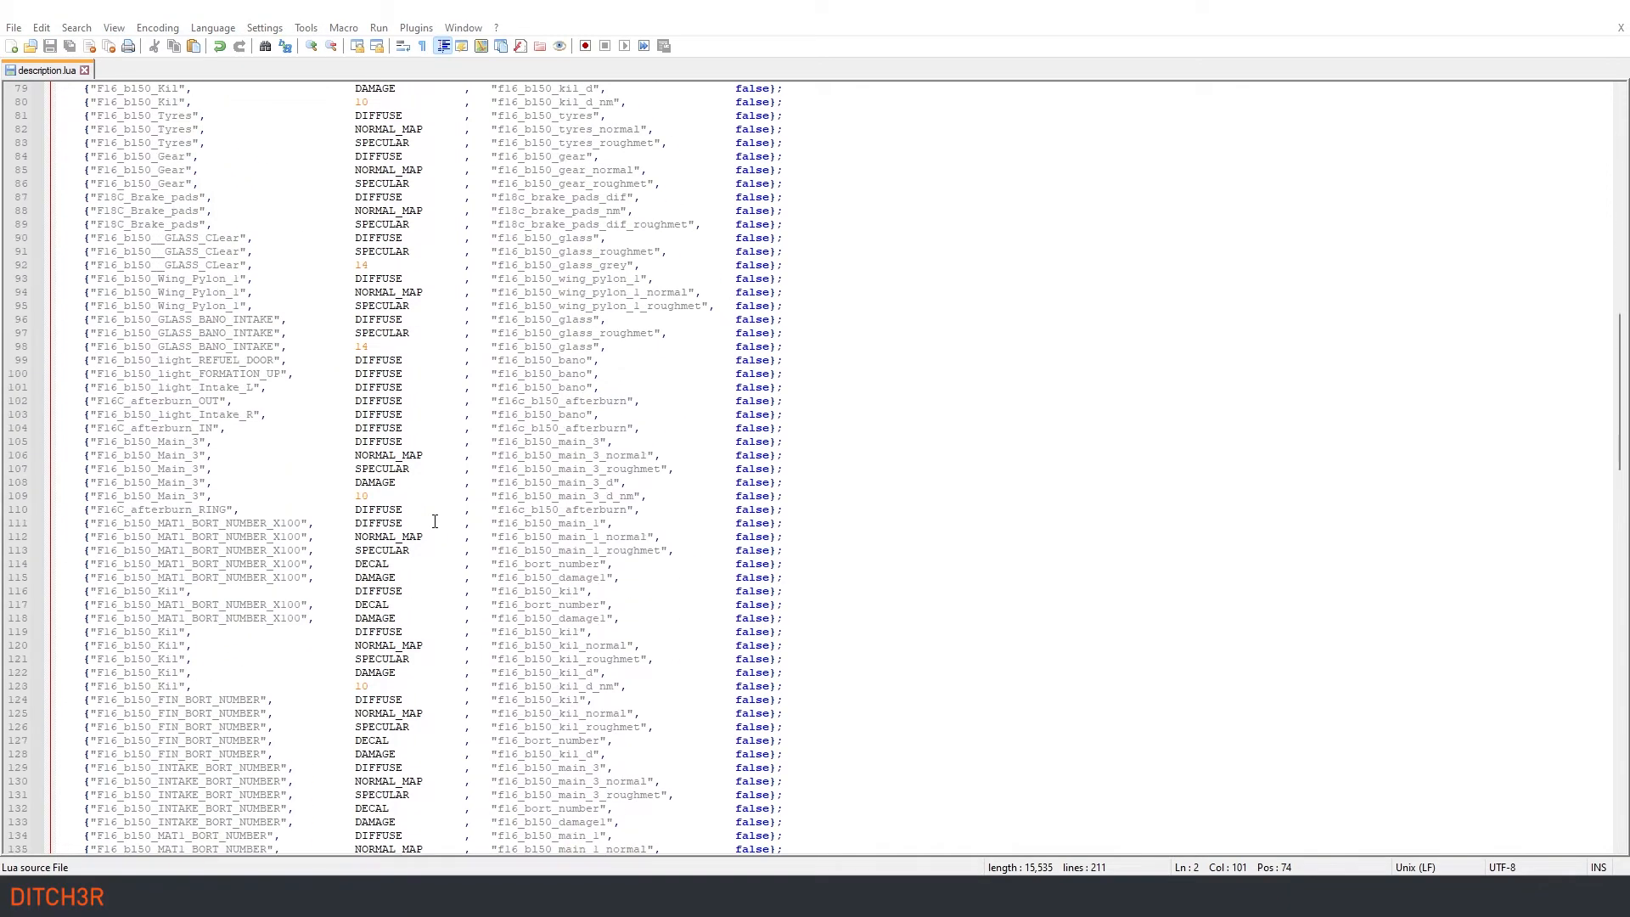
pyautogui.scroll(-9, 446, 523)
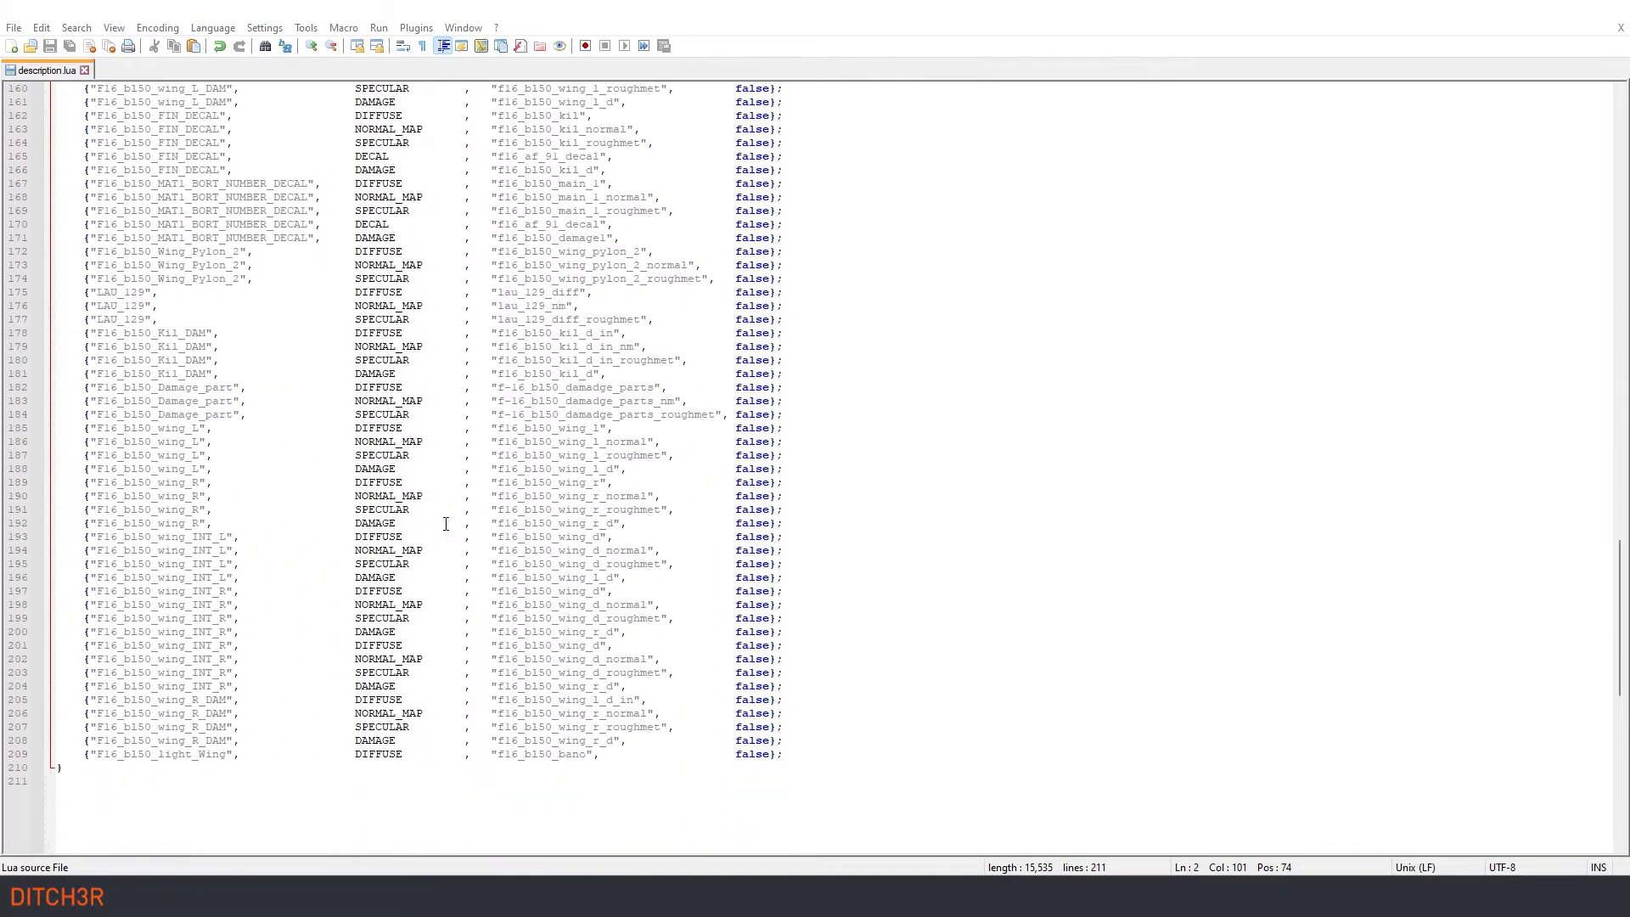
pyautogui.click(171, 647)
pyautogui.press('Return')
pyautogui.press('Return')
pyautogui.write('name')
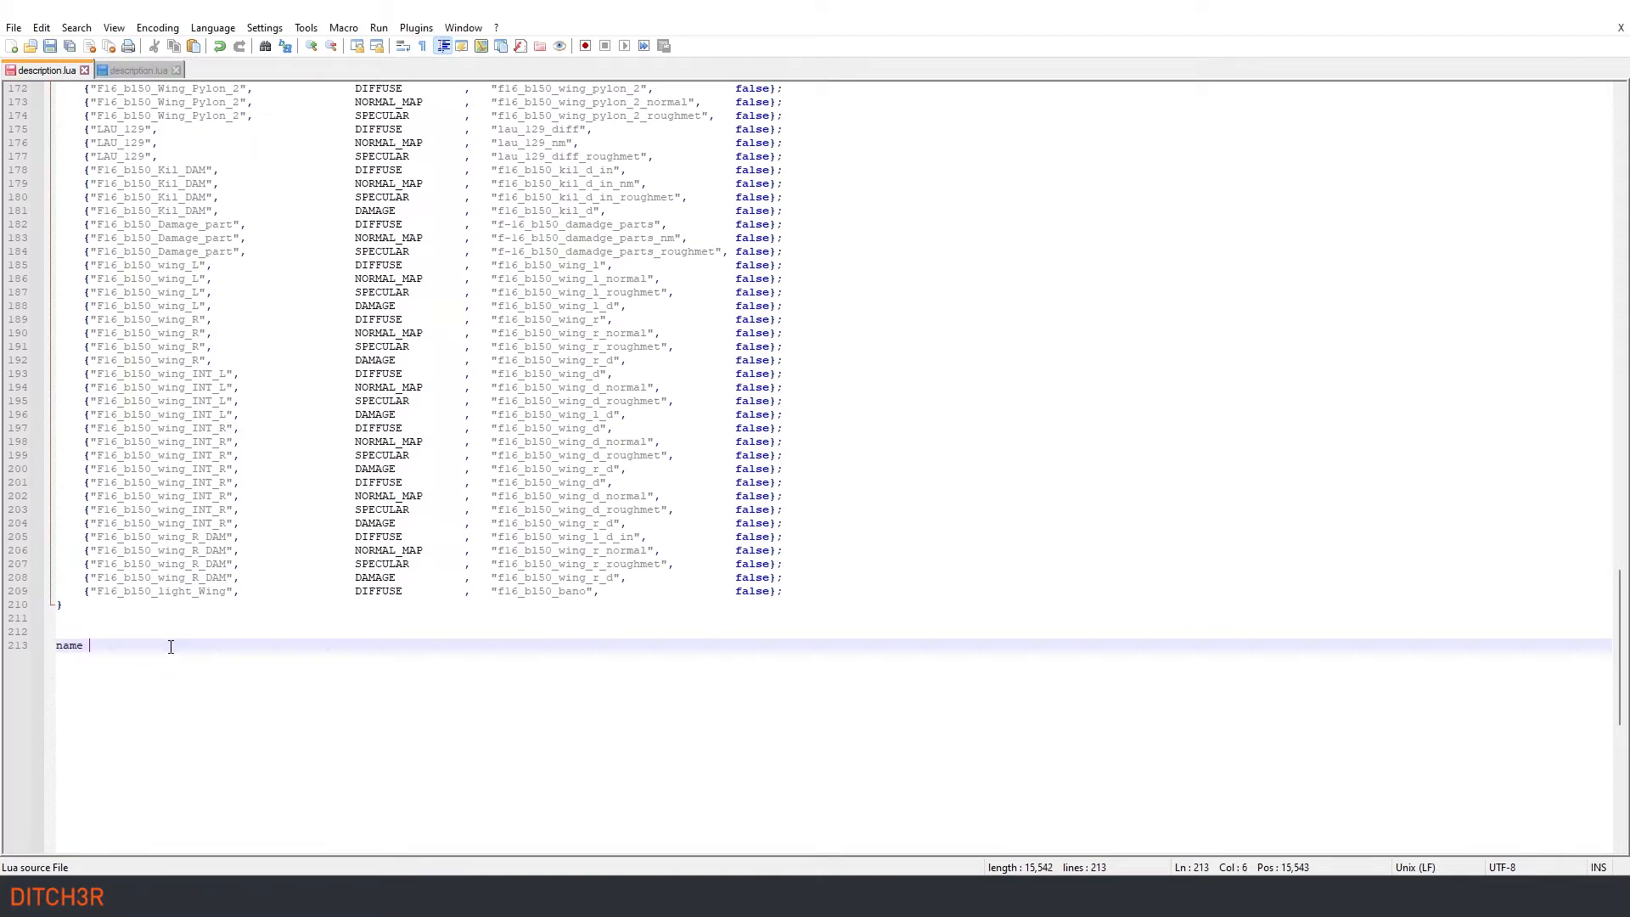
# Step: Complete the name entry as "421st FS HILL AFB", add a commented-out countries = "USA" line below it, and save the file
pyautogui.write(' = "421st FS HILL AFB"')
pyautogui.press('Return')
pyautogui.write('countries ')
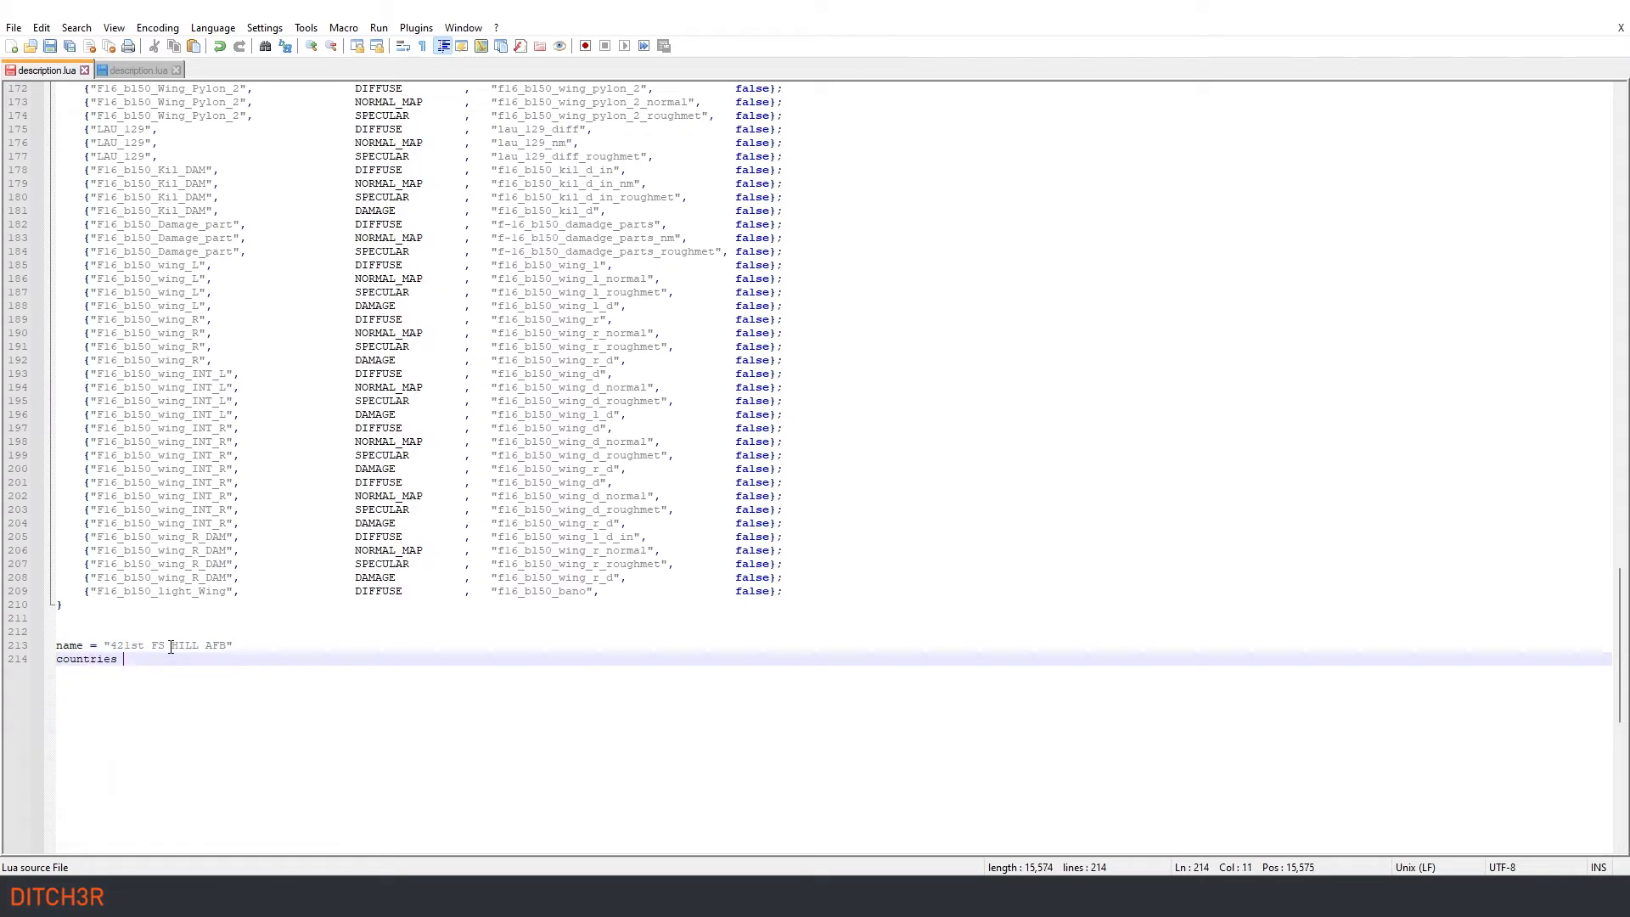
pyautogui.write('= "USA"')
pyautogui.press('Home')
pyautogui.write('--')
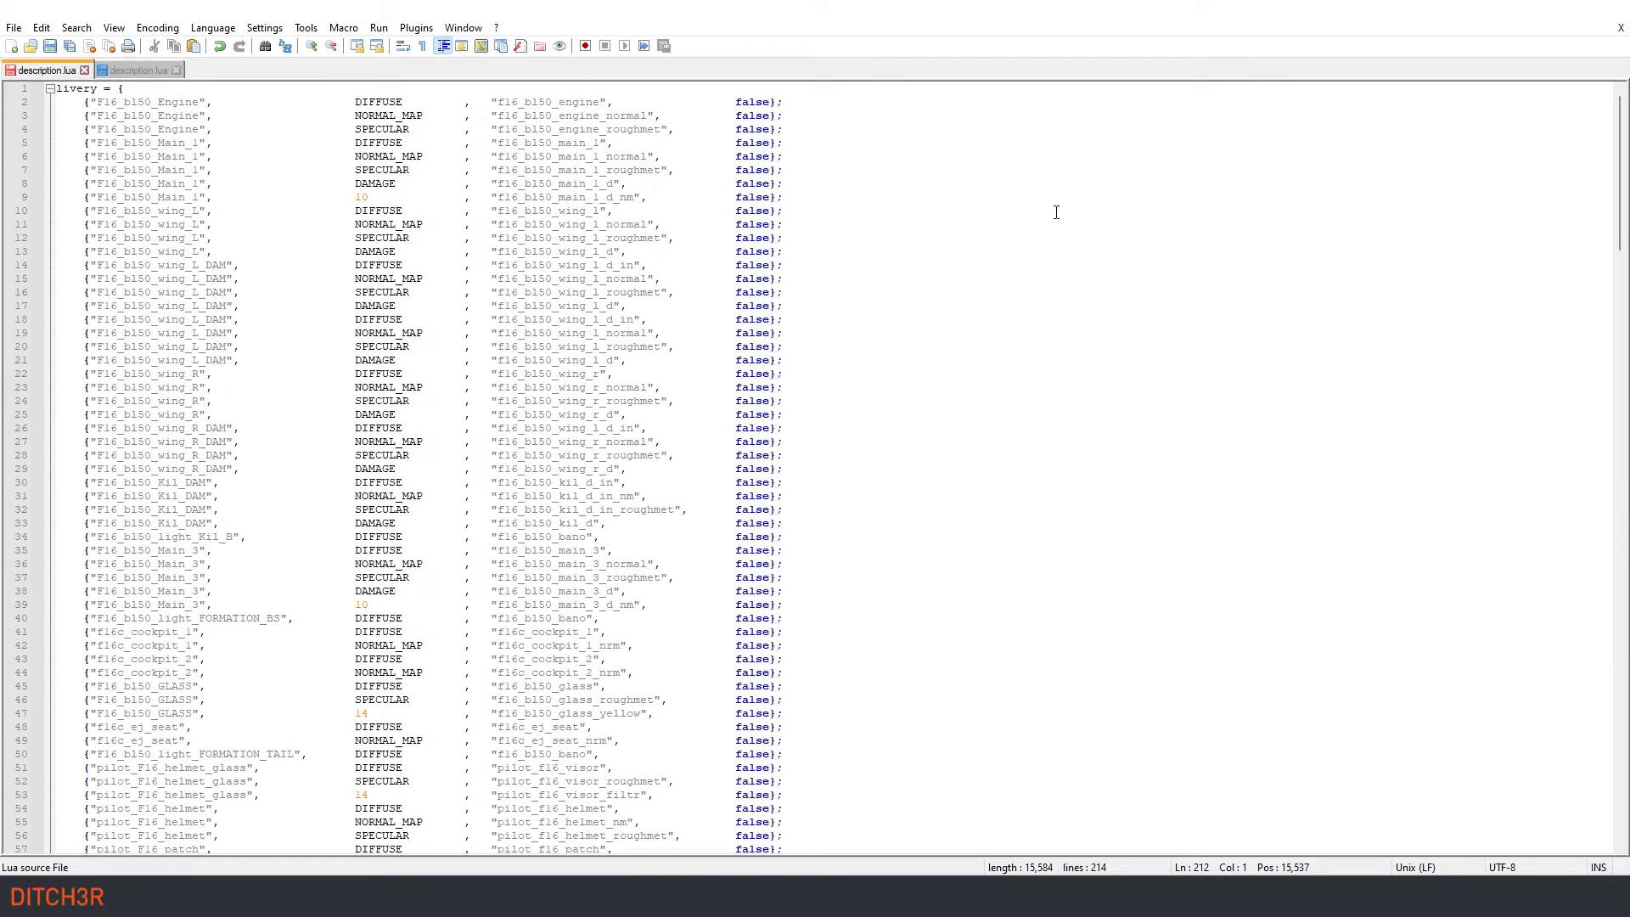
pyautogui.hotkey('ctrl', 's')
# Step: Replace every occurrence of false with true throughout the livery's description.lua
pyautogui.hotkey('ctrl', 'f')
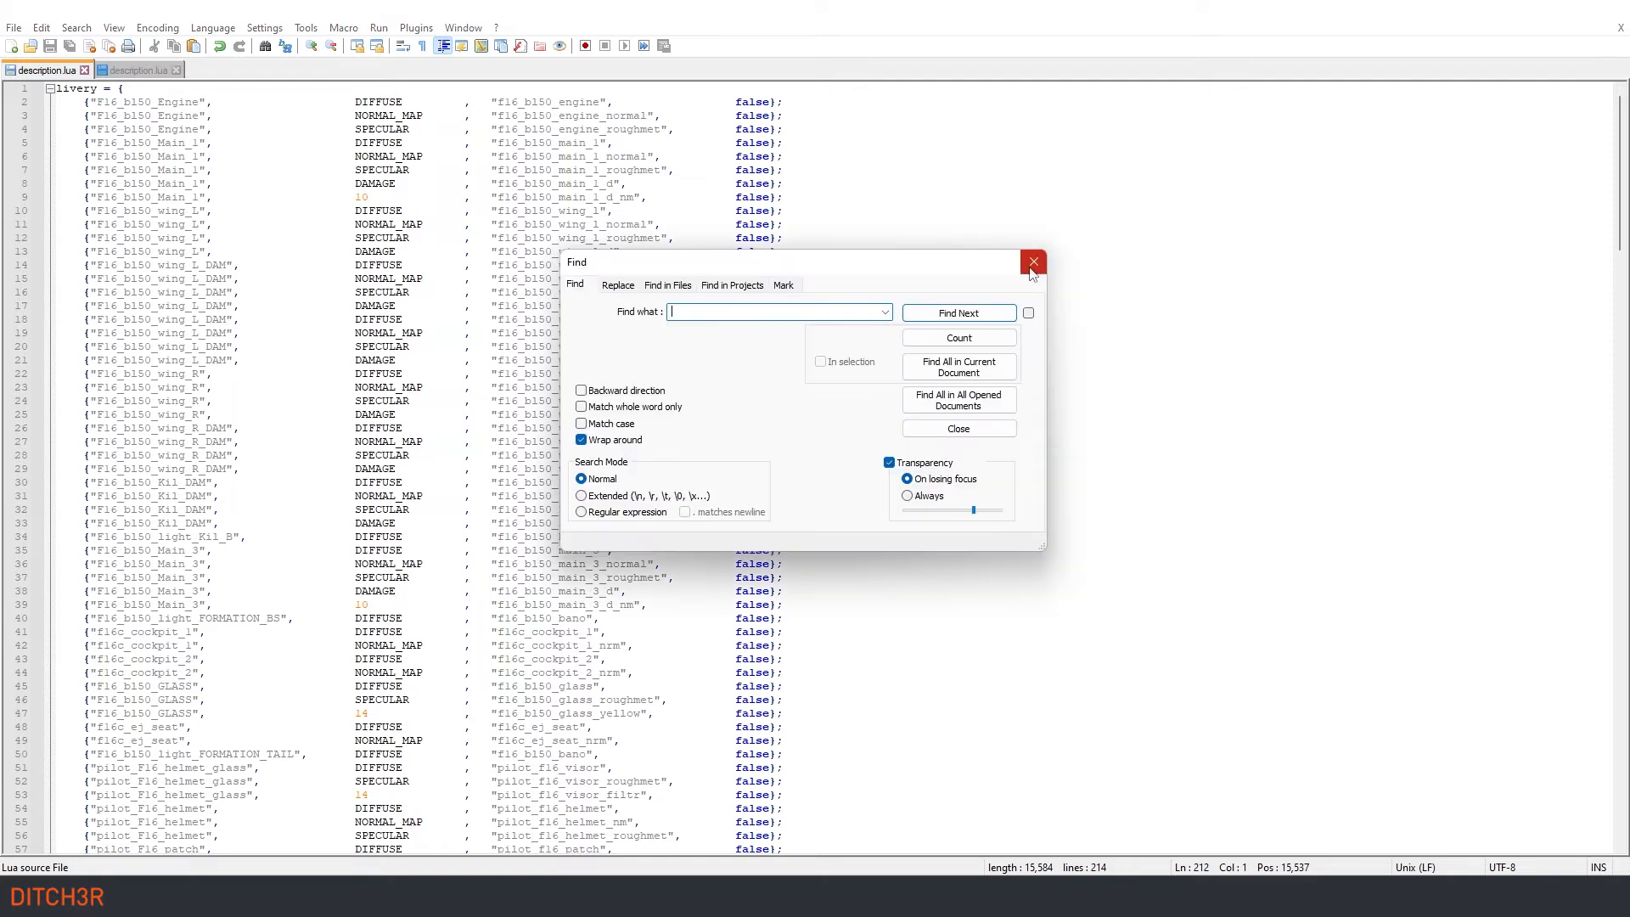
pyautogui.click(624, 286)
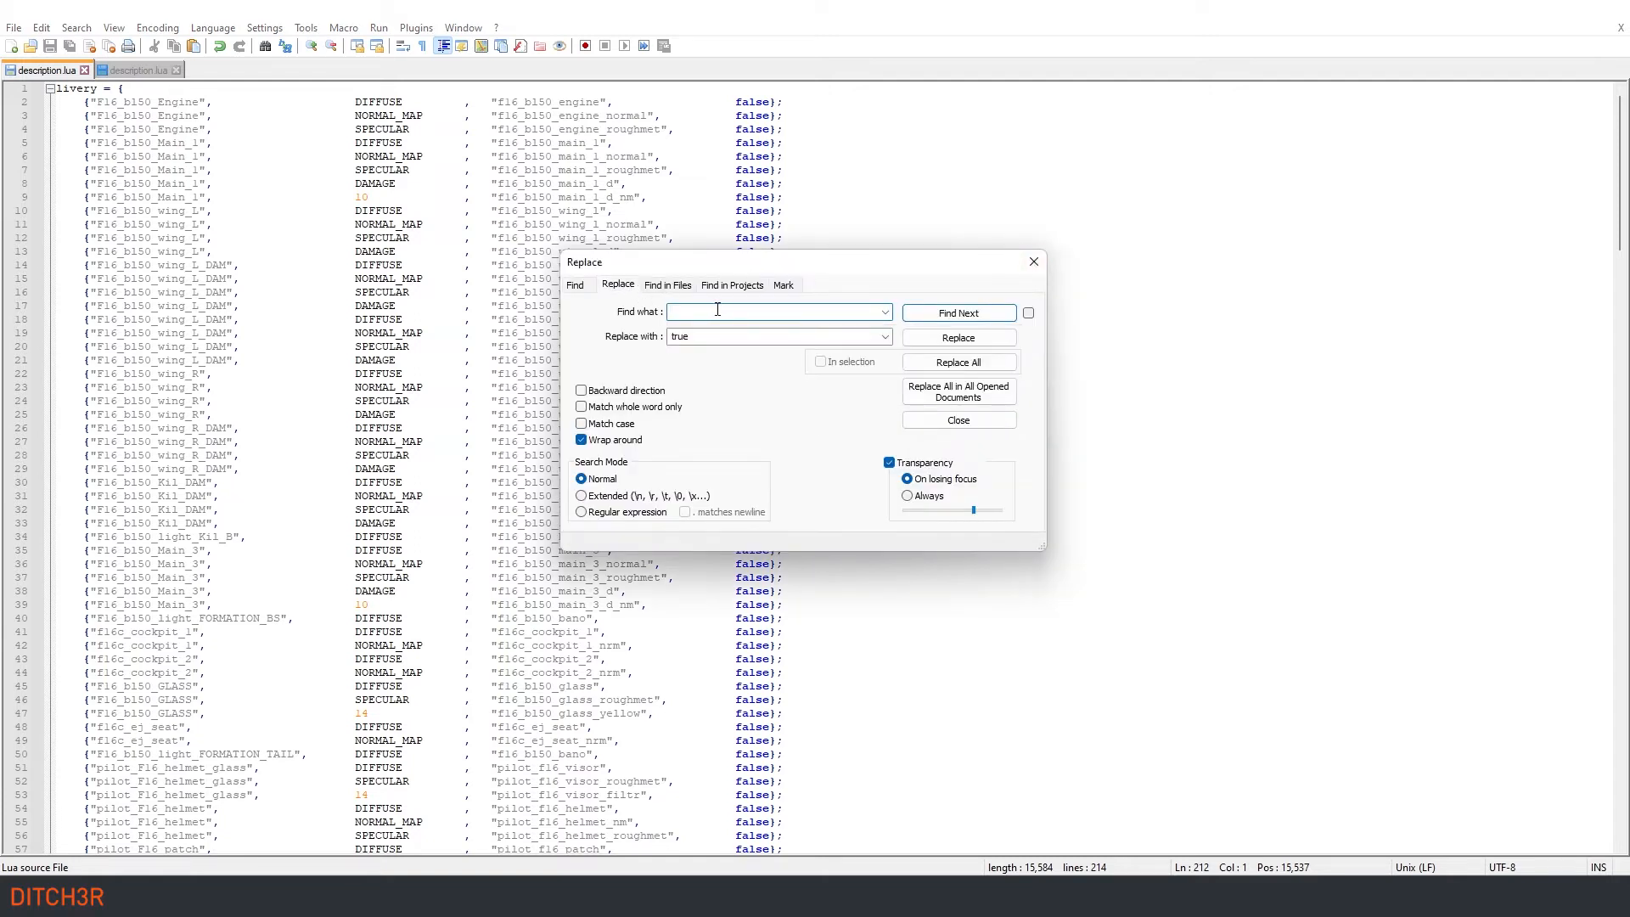
pyautogui.write('false')
pyautogui.click(930, 363)
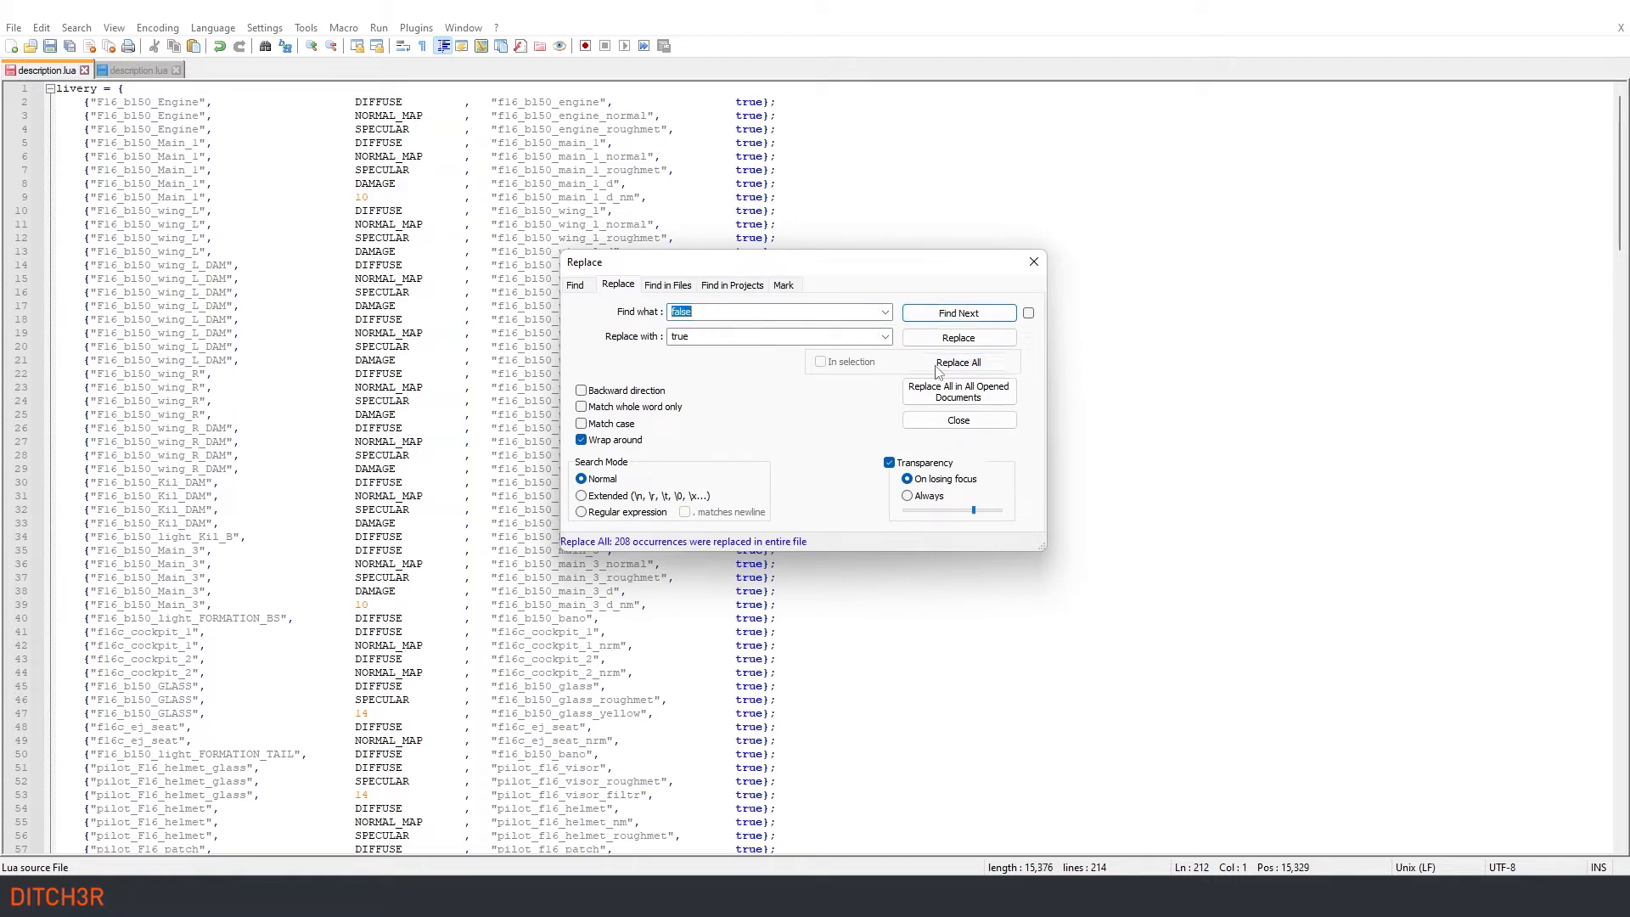
pyautogui.click(1033, 262)
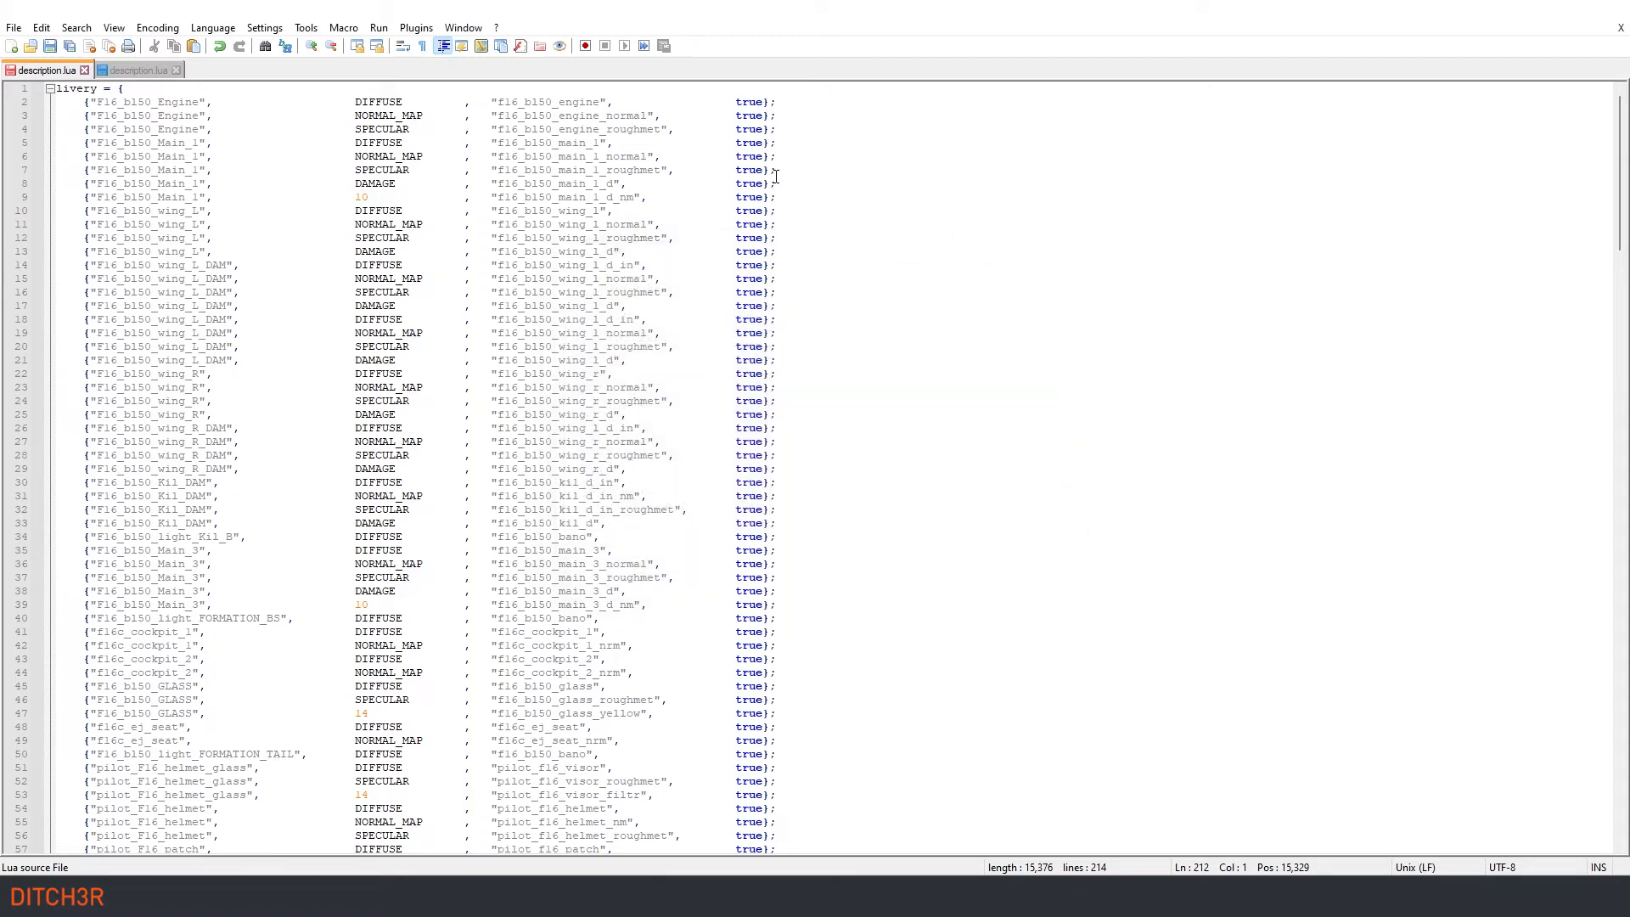
# Step: Copy the LAU_129, Fuel_Tank_300Gal and Fuel_Tank_370Gal sections from the other description.lua into blank lines at the start of the livery block
pyautogui.moveTo(1618, 142); pyautogui.dragTo(1596, 94)
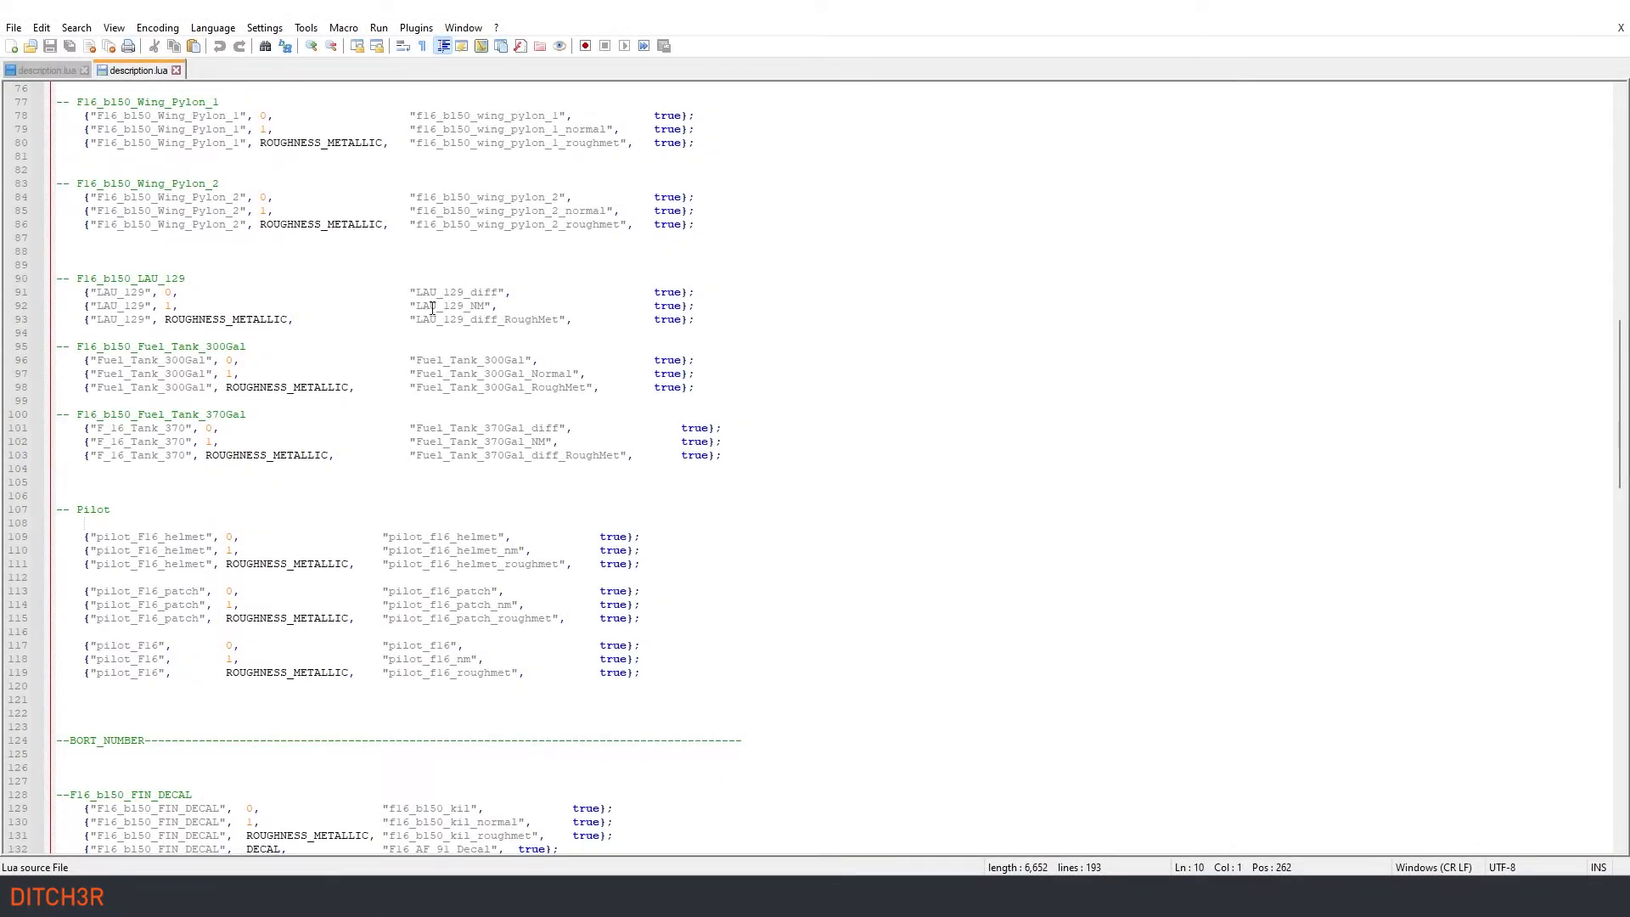
pyautogui.moveTo(56, 277); pyautogui.dragTo(607, 389)
pyautogui.moveTo(699, 422); pyautogui.dragTo(774, 454)
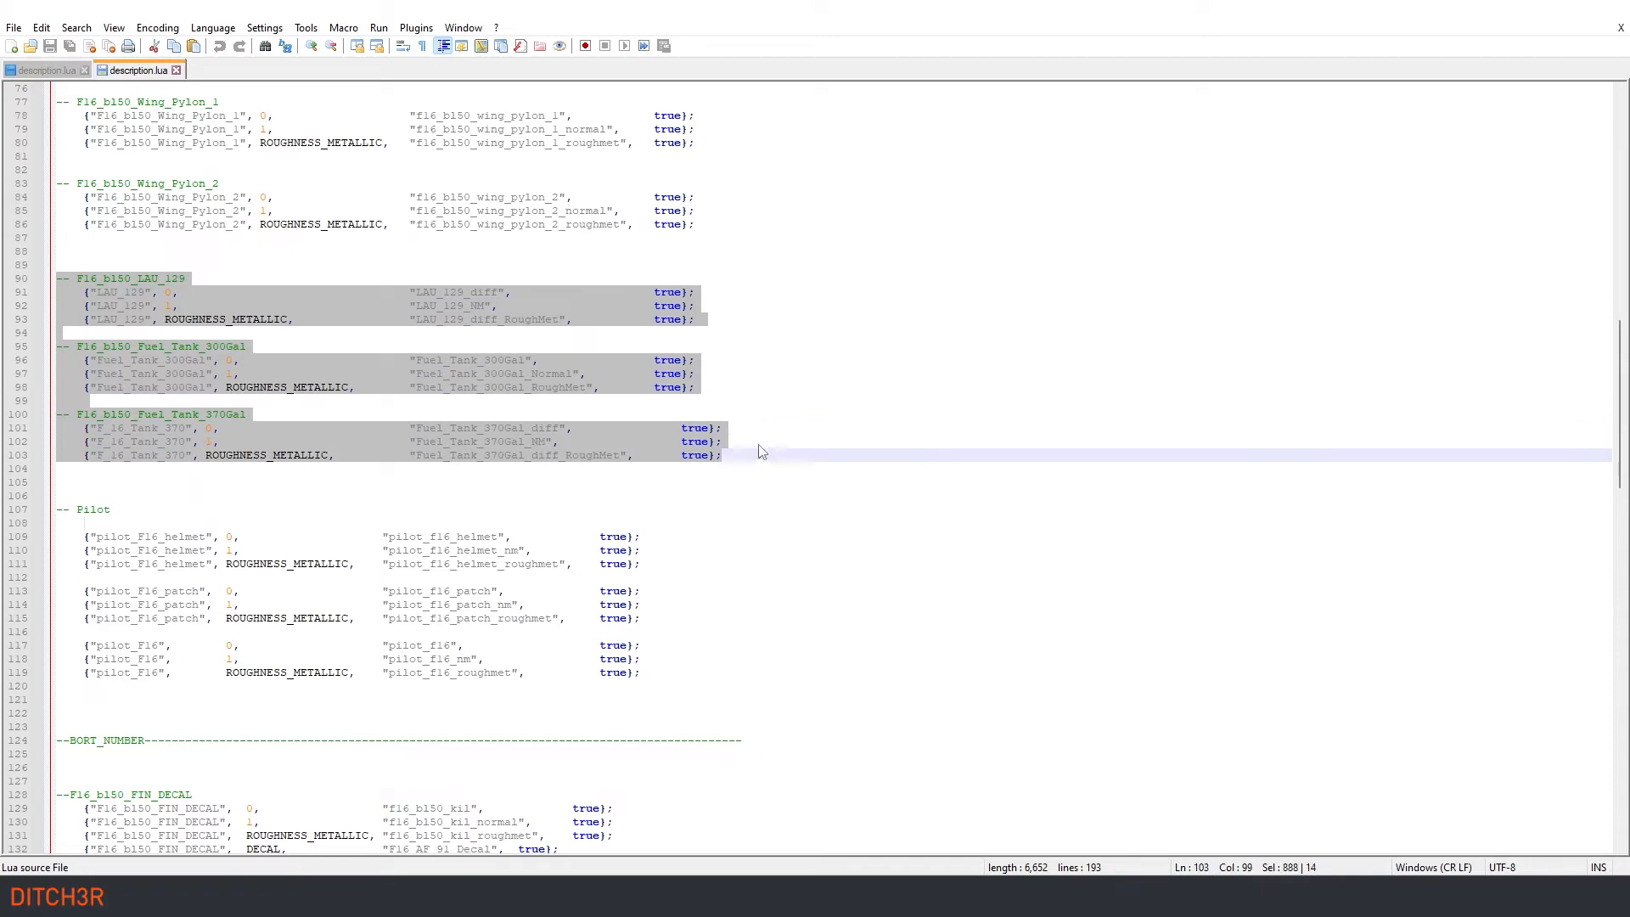
pyautogui.click(42, 69)
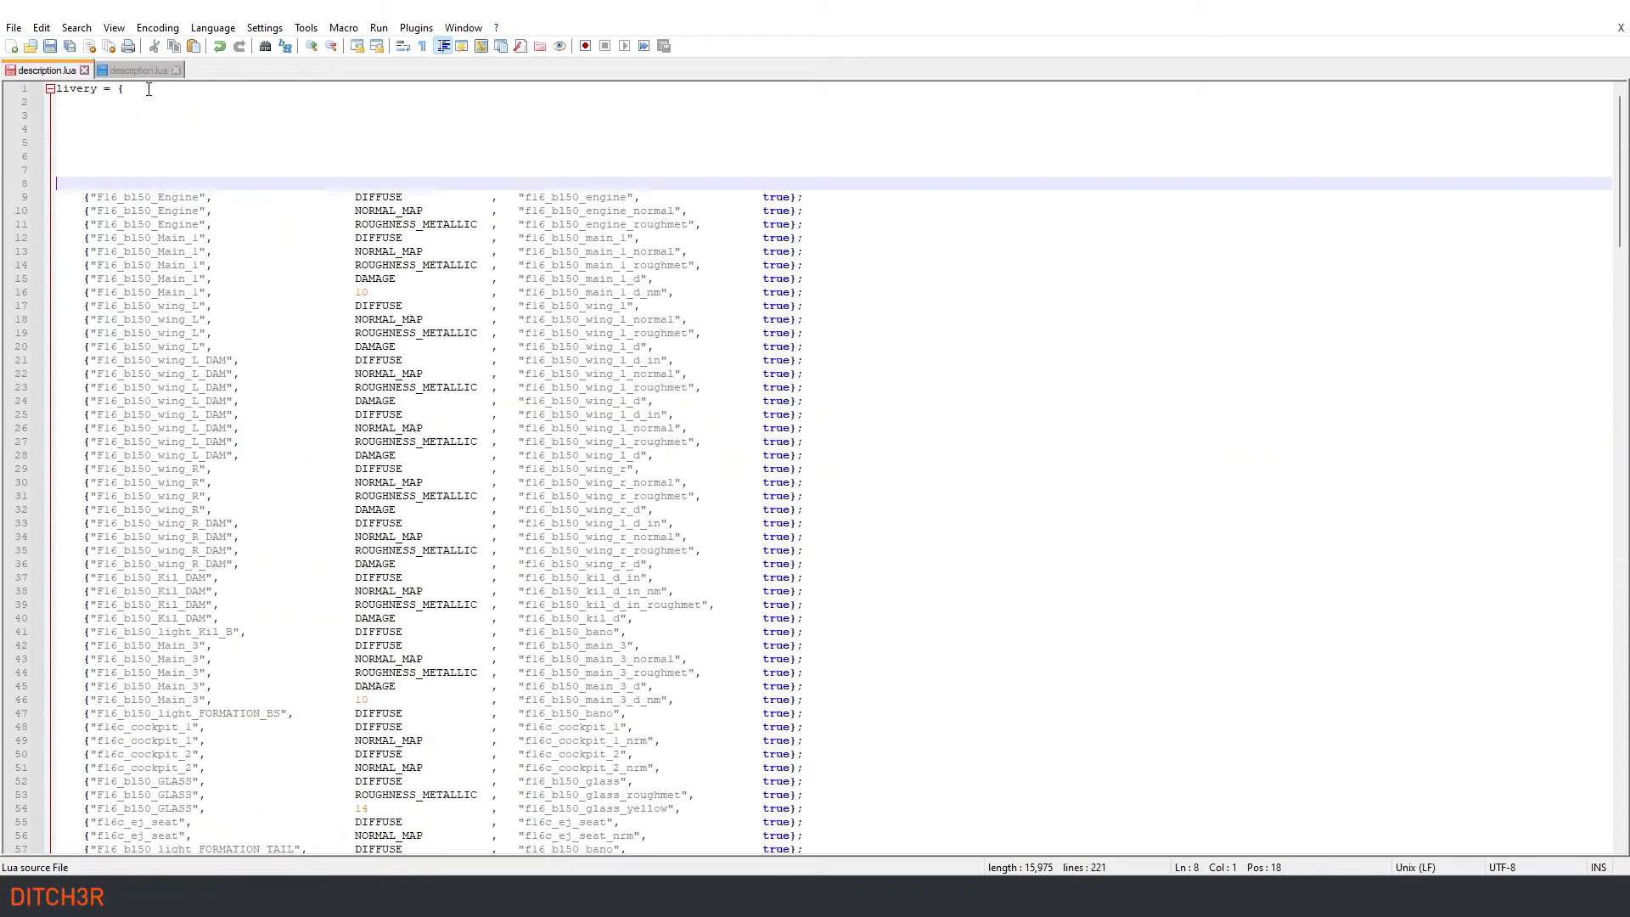
pyautogui.press('Return')
pyautogui.press('Return')
pyautogui.press('Up')
pyautogui.press('Up')
pyautogui.press('Up')
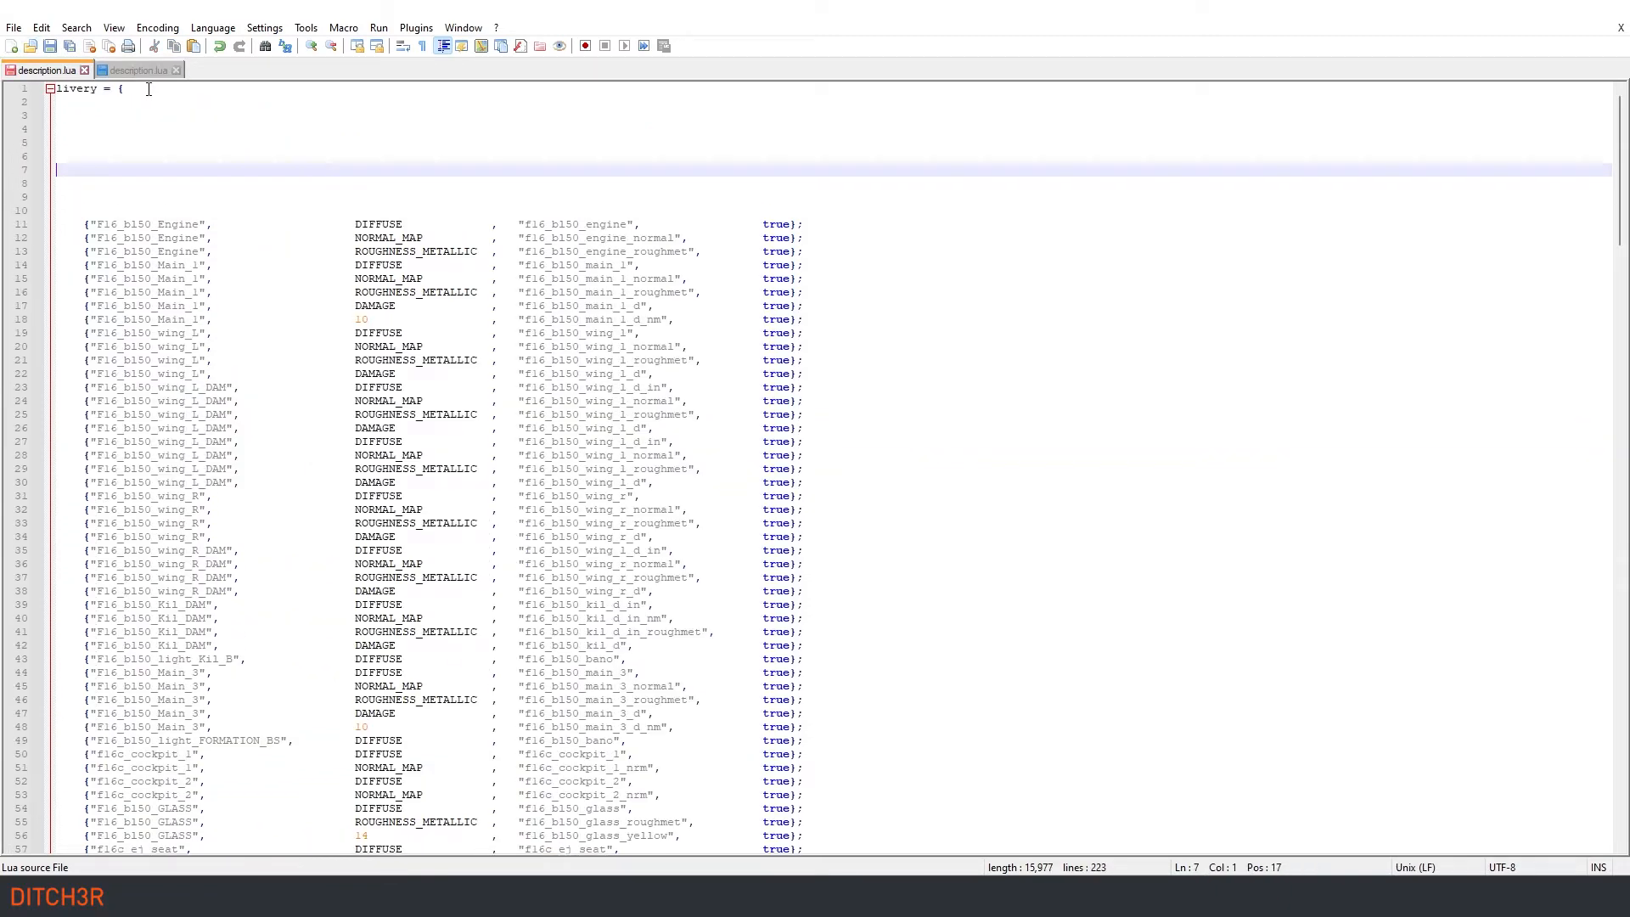
pyautogui.write('-- F16_bl50_LAU_129 \t{"LAU_129", 0,\t\t\t\t\t\t\t\t\t"LAU_129_diff",\t\t\t\t\t\ttrue}; \t{"LAU_129", 1,\t\t\t\t\t\t\t\t\t"LAU_129_NM",\t\t\t\t\t\ttrue}; \t{"LAU_129", ROUGHNESS_METALLIC,\t\t\t\t\t"LAU_129_diff_RoughMet",\t\t\ttrue};   -- F16_bl50_Fuel_Tank_300Gal \t{"Fuel_Tank_300Gal", 0,\t\t\t\t\t\t\t"Fuel_Tank_300Gal",\t\t\t\t\ttrue}; \t{"Fuel_Tank_300Gal", 1,\t\t\t\t\t\t\t"Fuel_Tank_300Gal_Normal",\t\t\ttrue}; \t{"Fuel_Tank_300Gal", ROUGHNESS_METALLIC,\t\t"Fuel_Tank_300Gal_RoughMet",\t\ttrue}; \t -- F16_bl50_Fuel_Tank_370Gal \t{"F_16_Tank_370", 0,\t\t\t\t\t\t\t"Fuel_Tank_370Gal_diff",\t\t\t\ttrue}; \t{"F_16_Tank_370", 1,\t\t\t\t\t\t\t"Fuel_Tank_370Gal_NM",\t\t\t\t\ttrue}; \t{"F_16_Tank_370", ROUGHNESS_METALLIC,\t\t\t"Fuel_Tank_370Gal_diff_RoughMet",\t\ttrue};')
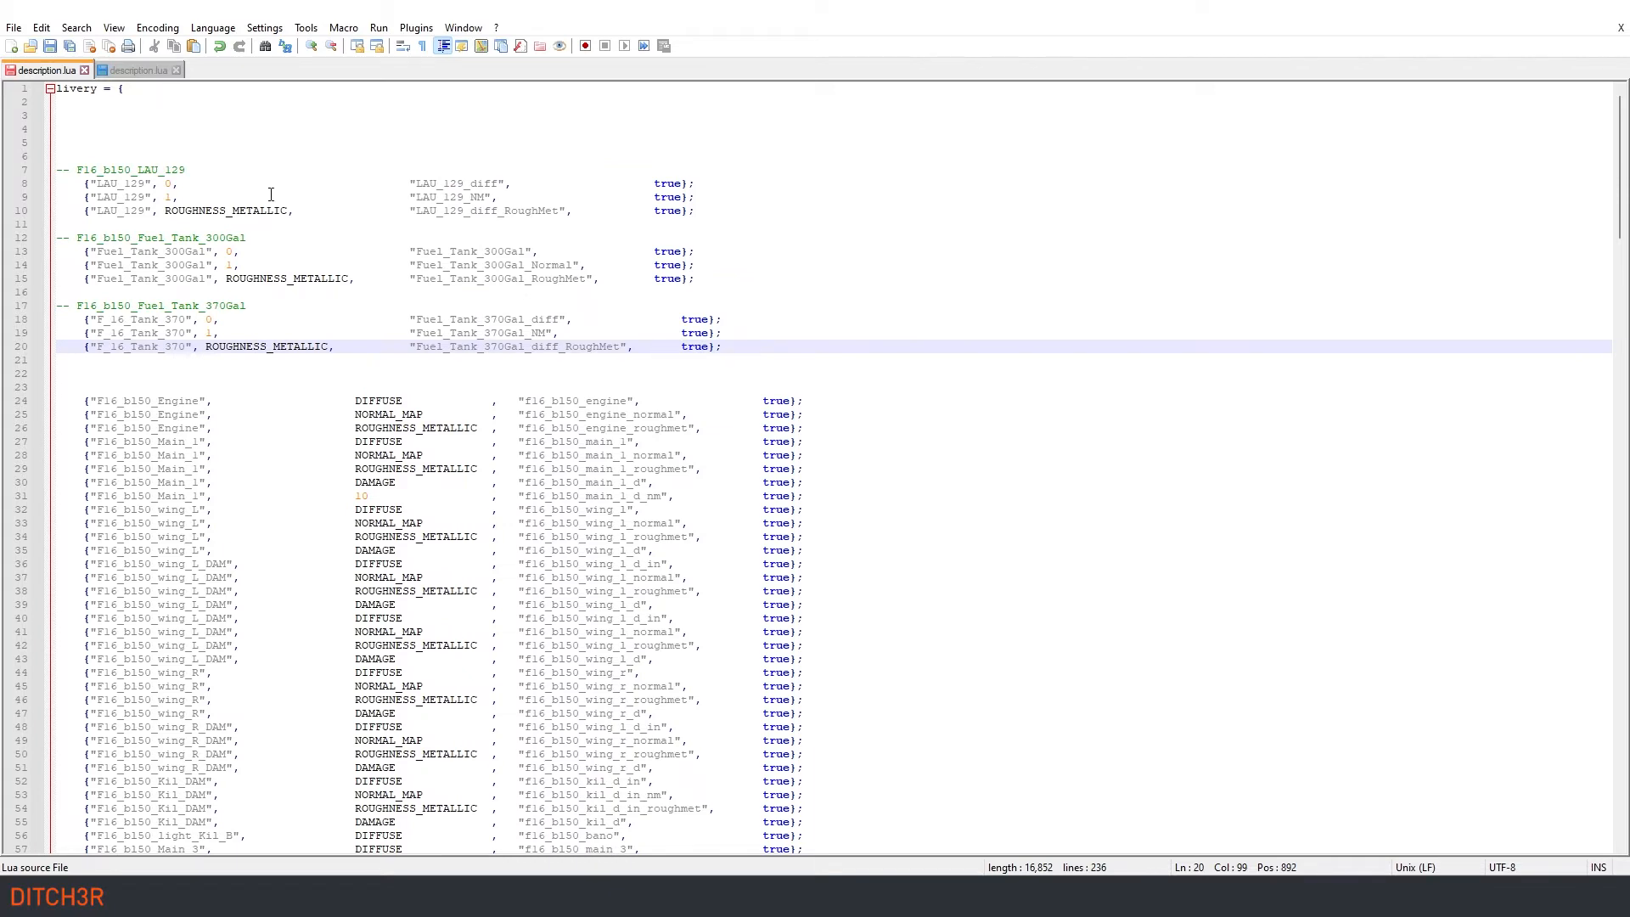
# Step: Check the texture-type naming in the other description.lua, and replace all Specular entries with ROUGHNESS_METALLIC in the livery's file
pyautogui.hotkey('ctrl', 'Tab')
pyautogui.scroll(20, 234, 476)
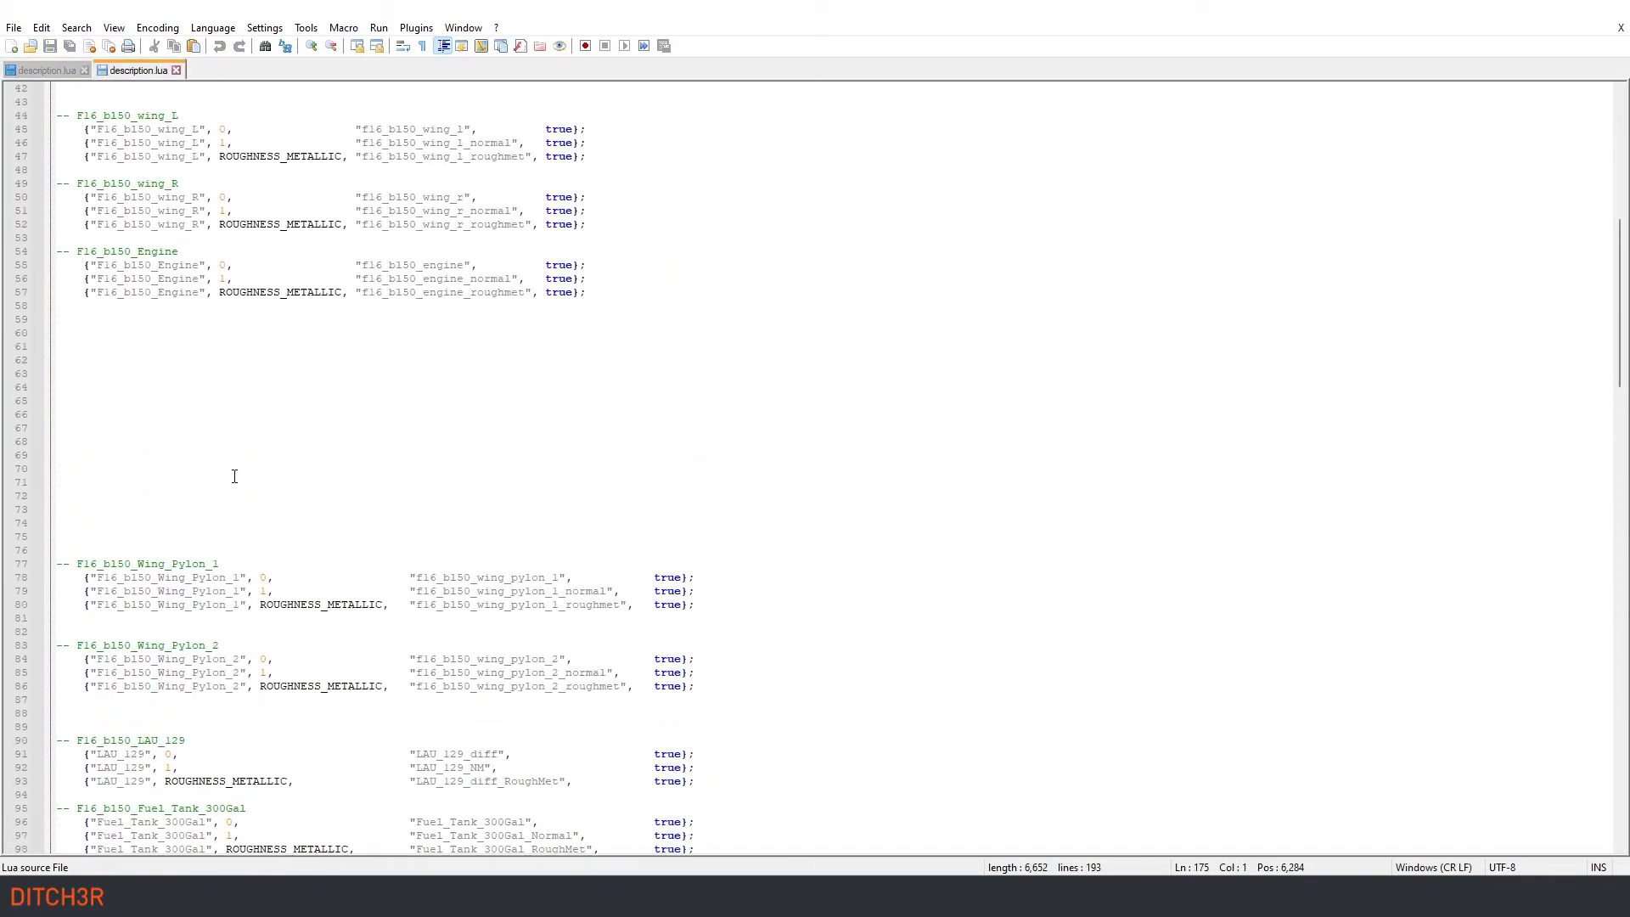
pyautogui.scroll(14, 235, 476)
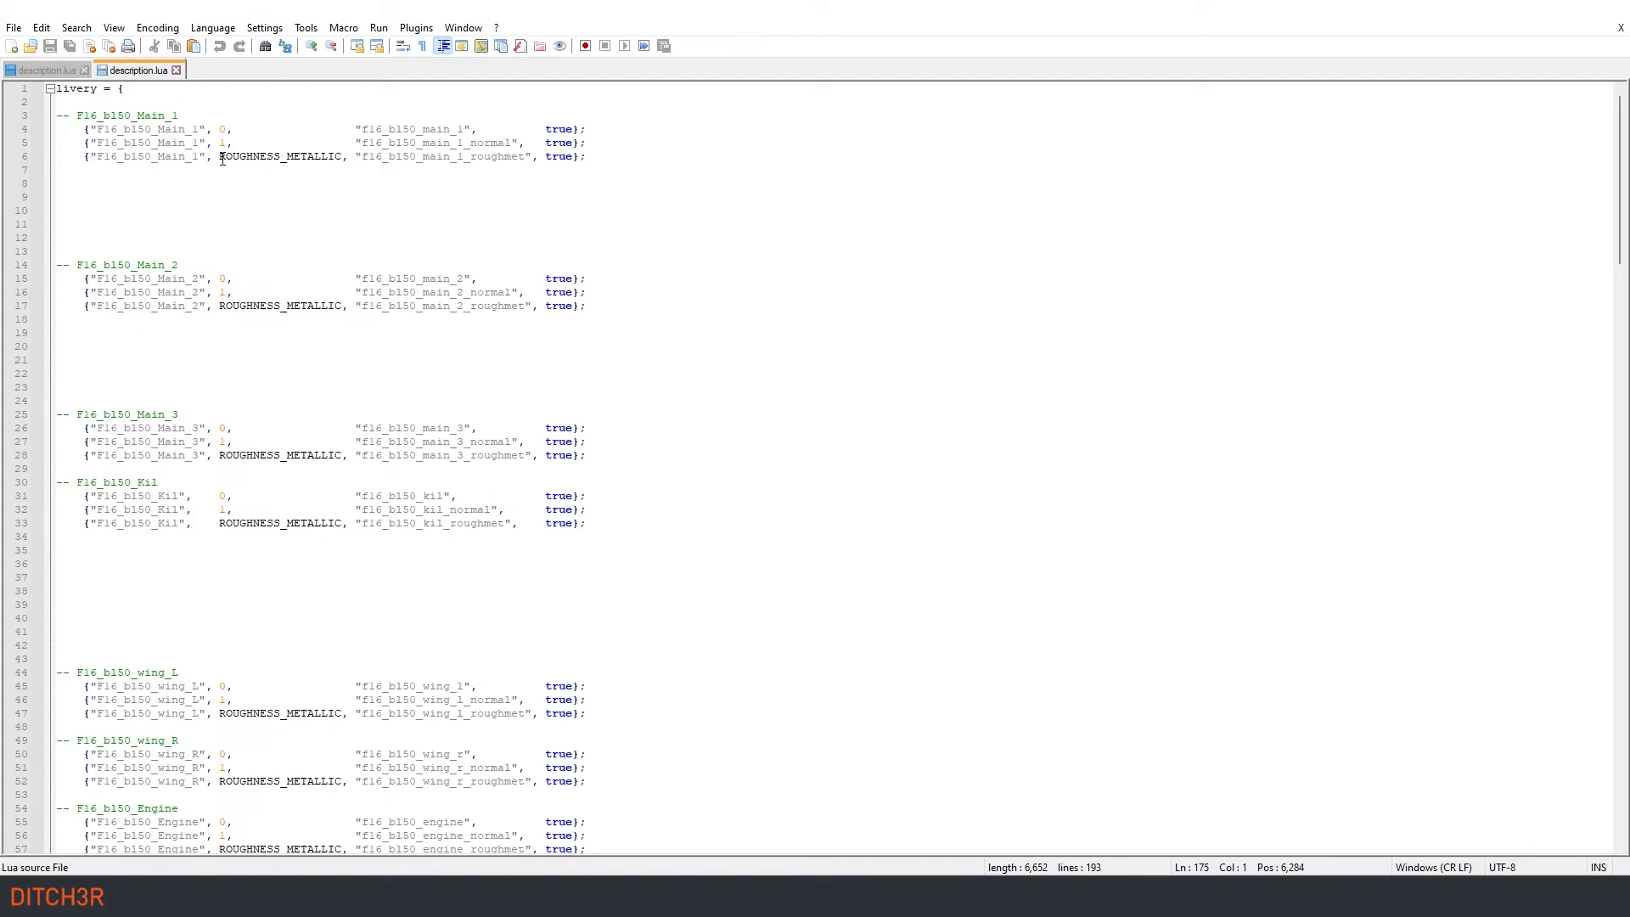
pyautogui.hotkey('ctrl', 'Tab')
pyautogui.hotkey('ctrl', 'f')
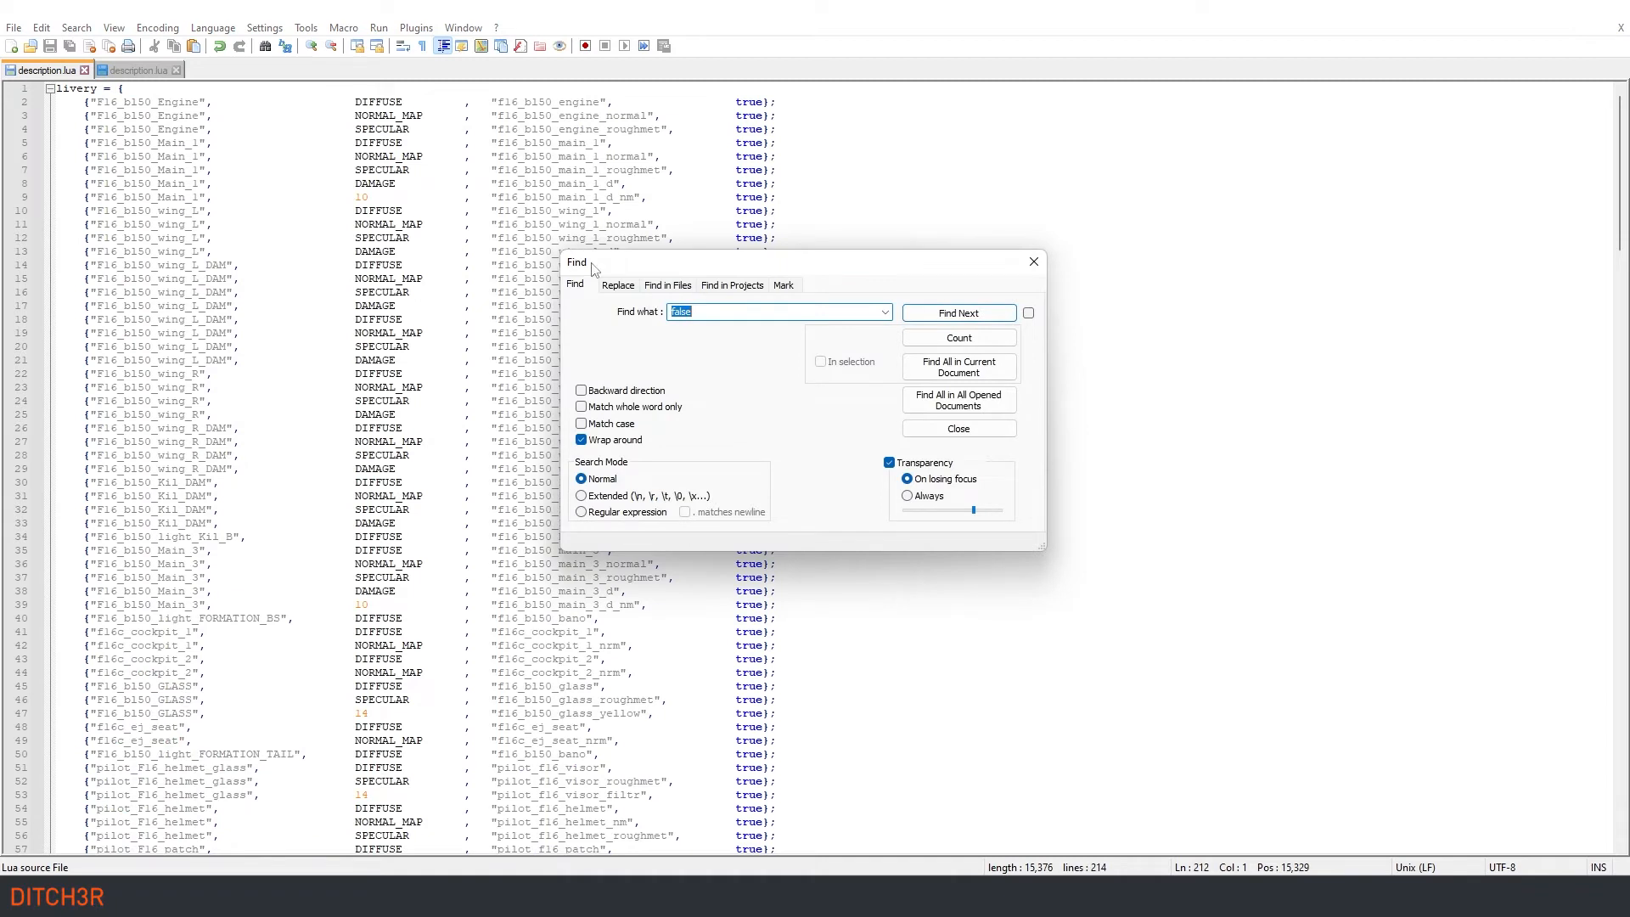
pyautogui.click(617, 286)
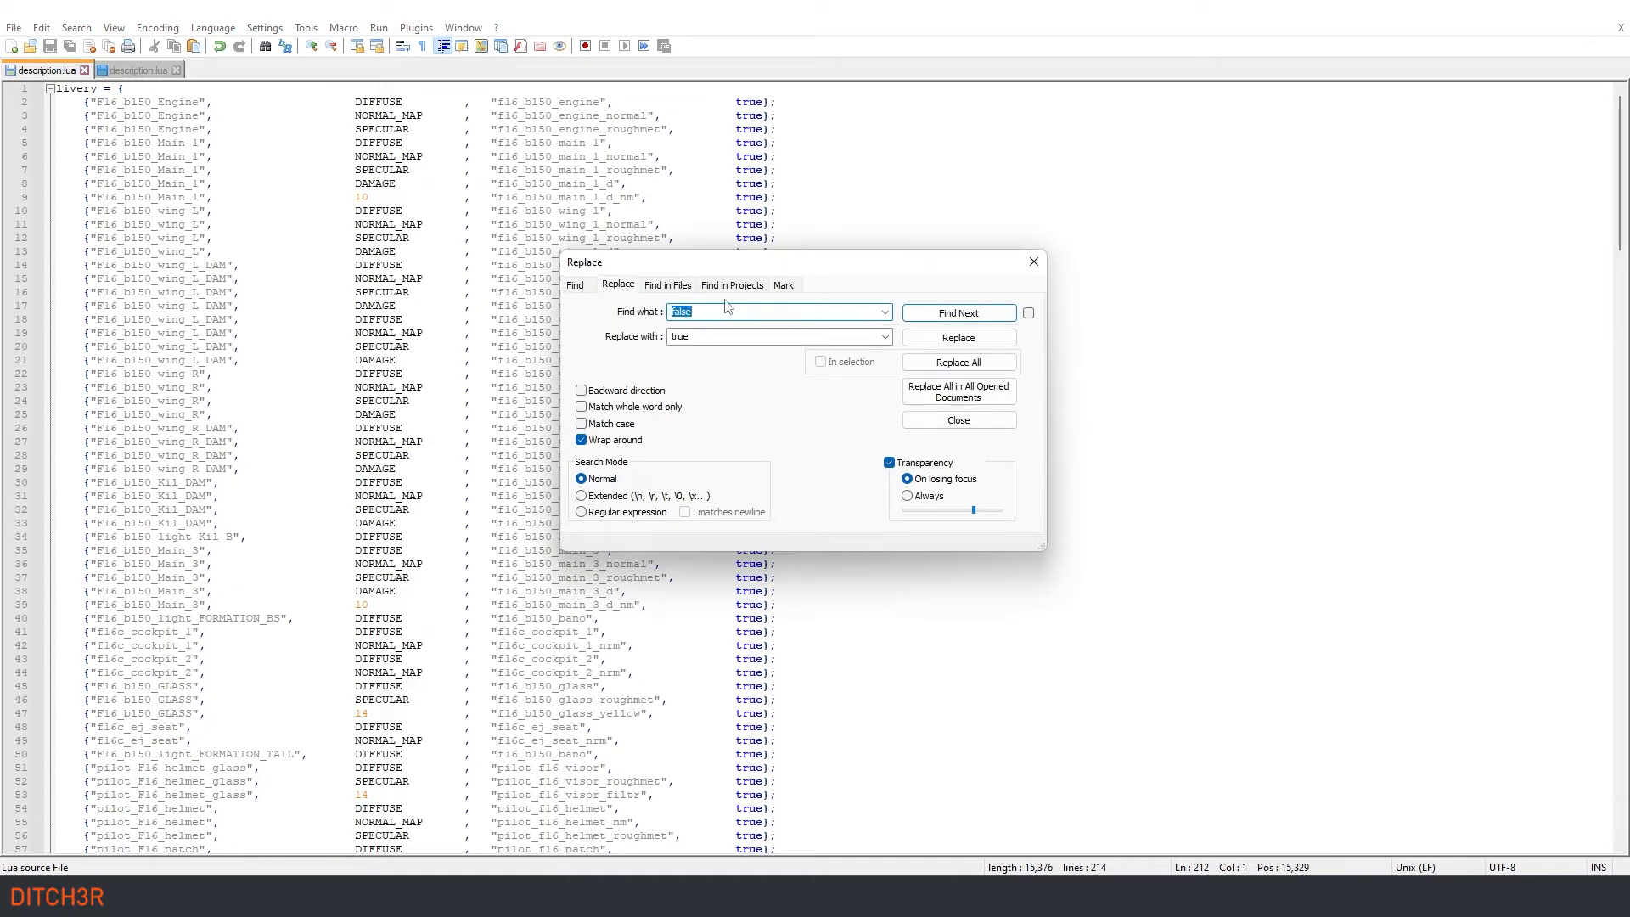
pyautogui.write('Specular')
pyautogui.press('Tab')
pyautogui.write('ROUGHNESS_METALLIC')
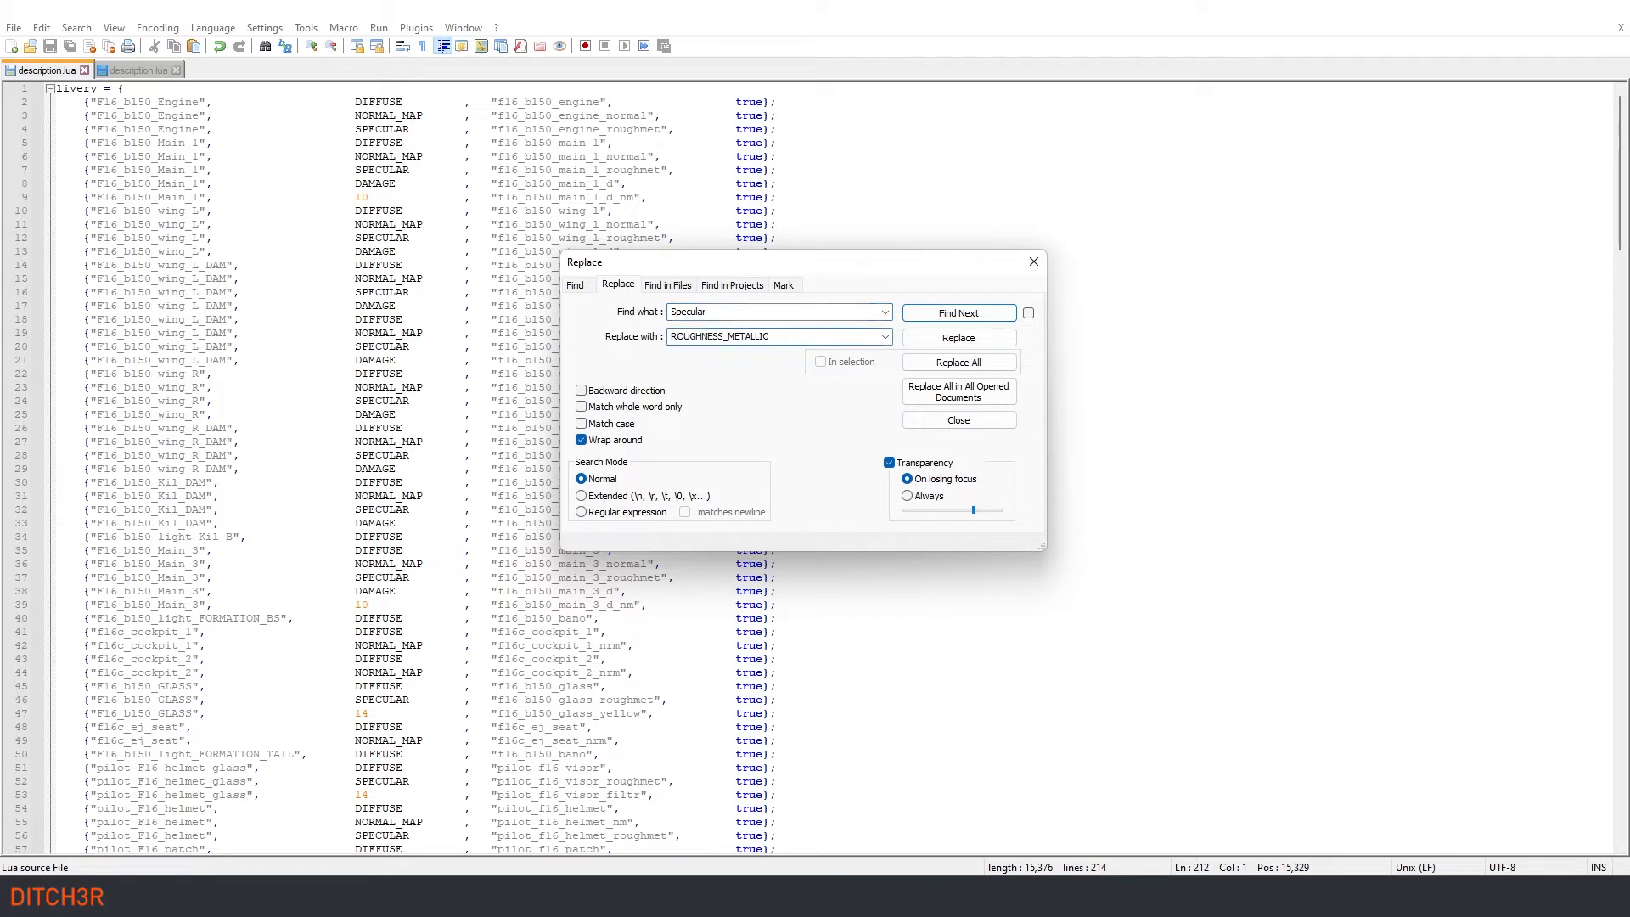
pyautogui.click(967, 365)
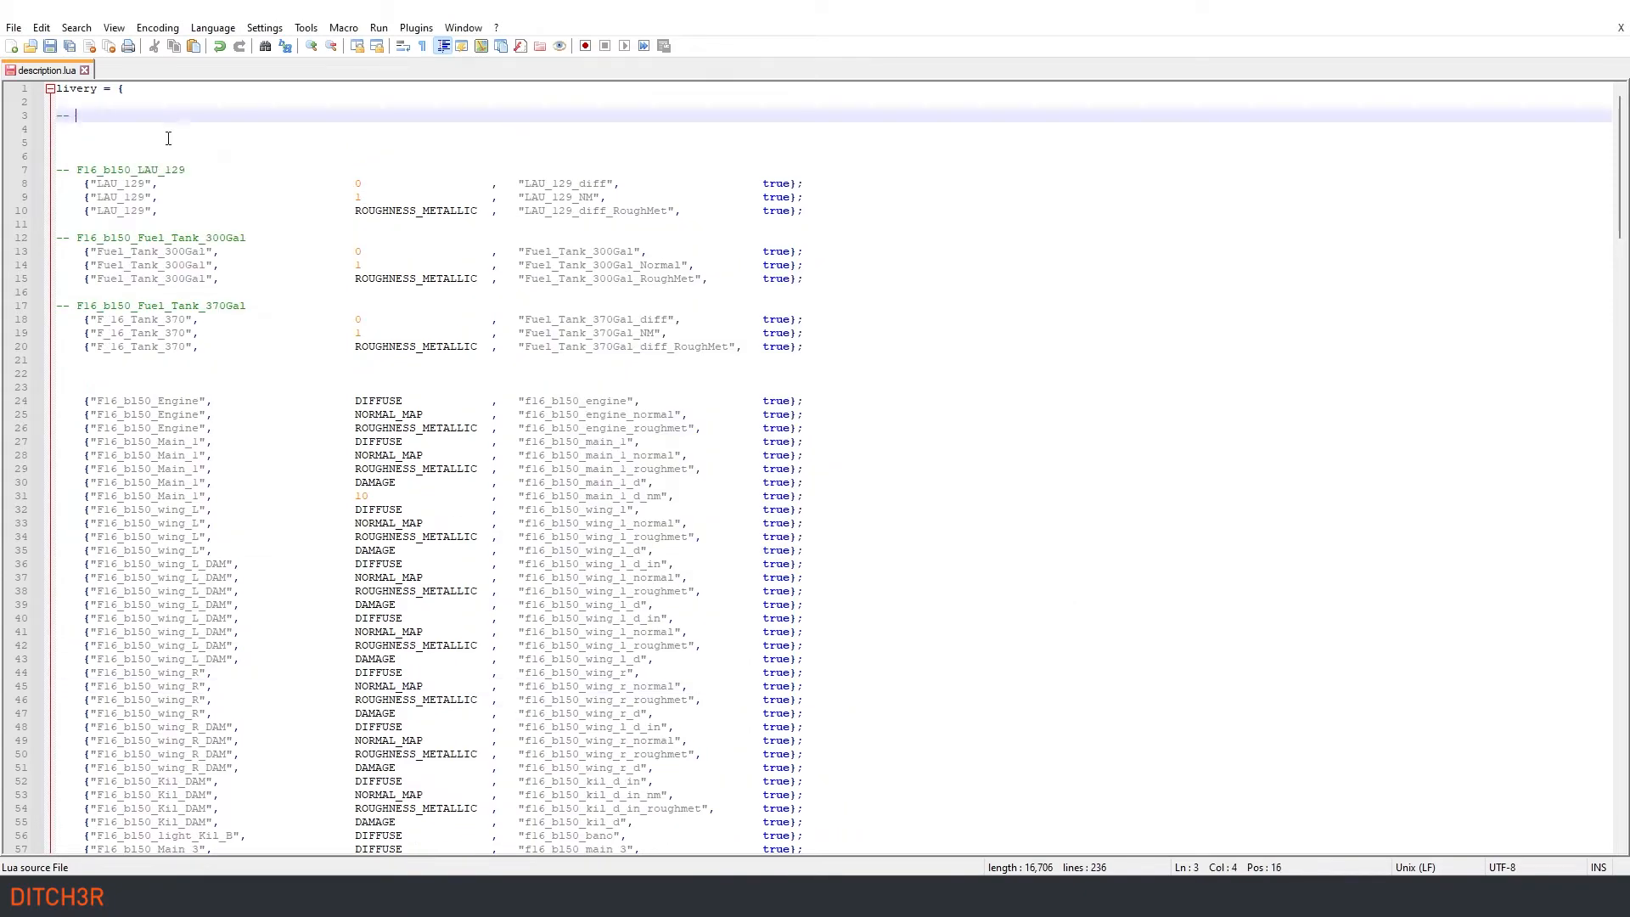
# Step: Add comment headings for F16_bl50_kil, Main_1, Main_2, Main_3 and Wing_L at the start of the livery block, separated by blank lines
pyautogui.write('-- F16_b150_kil')
pyautogui.press('Down')
pyautogui.press('Down')
pyautogui.write('-- F16_b150_Main')
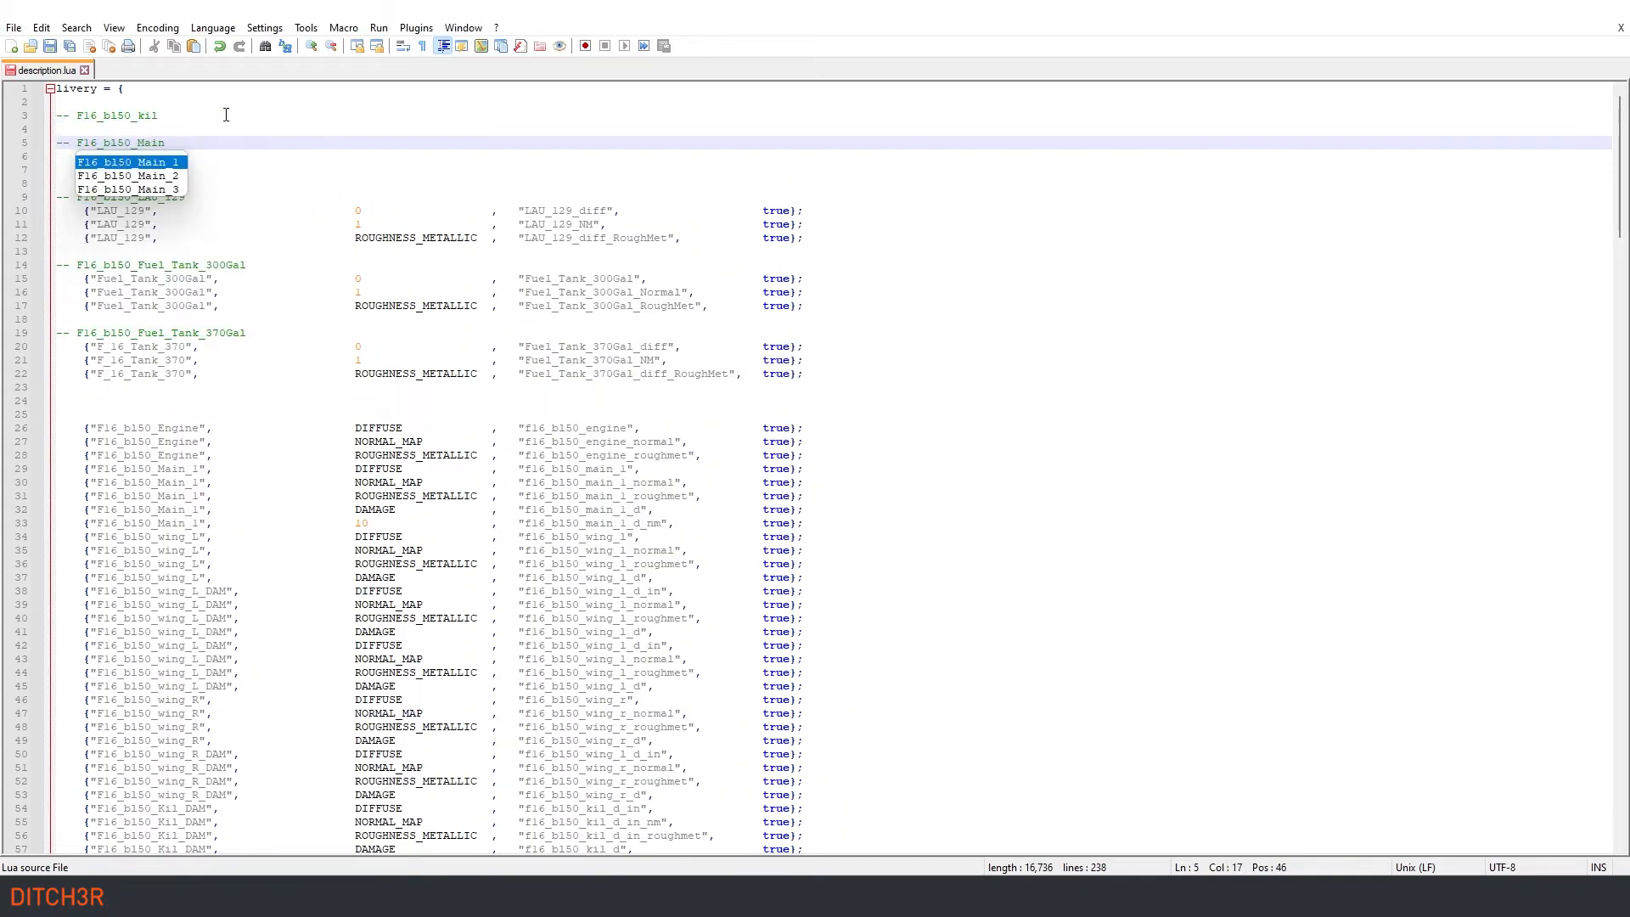
pyautogui.write('_1')
pyautogui.press('Return')
pyautogui.press('Return')
pyautogui.write('-- F16_b150_Main_2')
pyautogui.press('Return')
pyautogui.press('Return')
pyautogui.write('-- F16_b150_Main_3')
pyautogui.press('Return')
pyautogui.press('Return')
pyautogui.write('-- F16_b150_Wing_L')
pyautogui.scroll(-8, 752, 698)
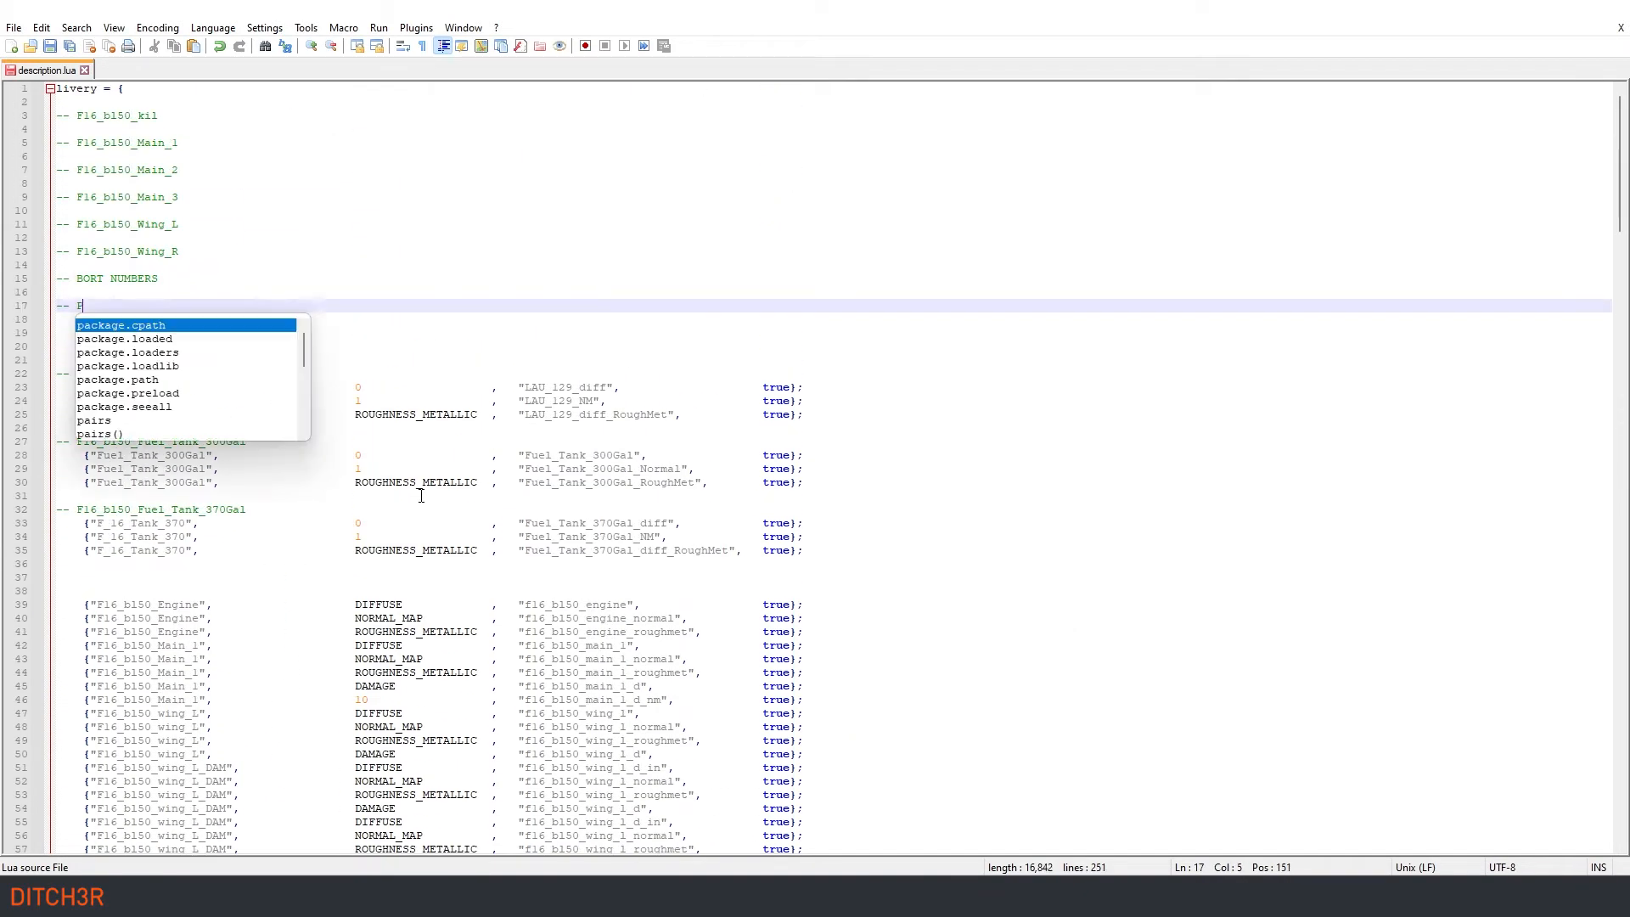
# Step: Add Gear, Tires and Pilot comment headings below the bort numbers heading, and paste the cut entries under Gear
pyautogui.press('BackSpace')
pyautogui.write('Gear')
pyautogui.press('Return')
pyautogui.press('Return')
pyautogui.write('-- Tires')
pyautogui.press('Return')
pyautogui.press('Return')
pyautogui.write('-- Pilot')
pyautogui.click(215, 291)
pyautogui.press('Return')
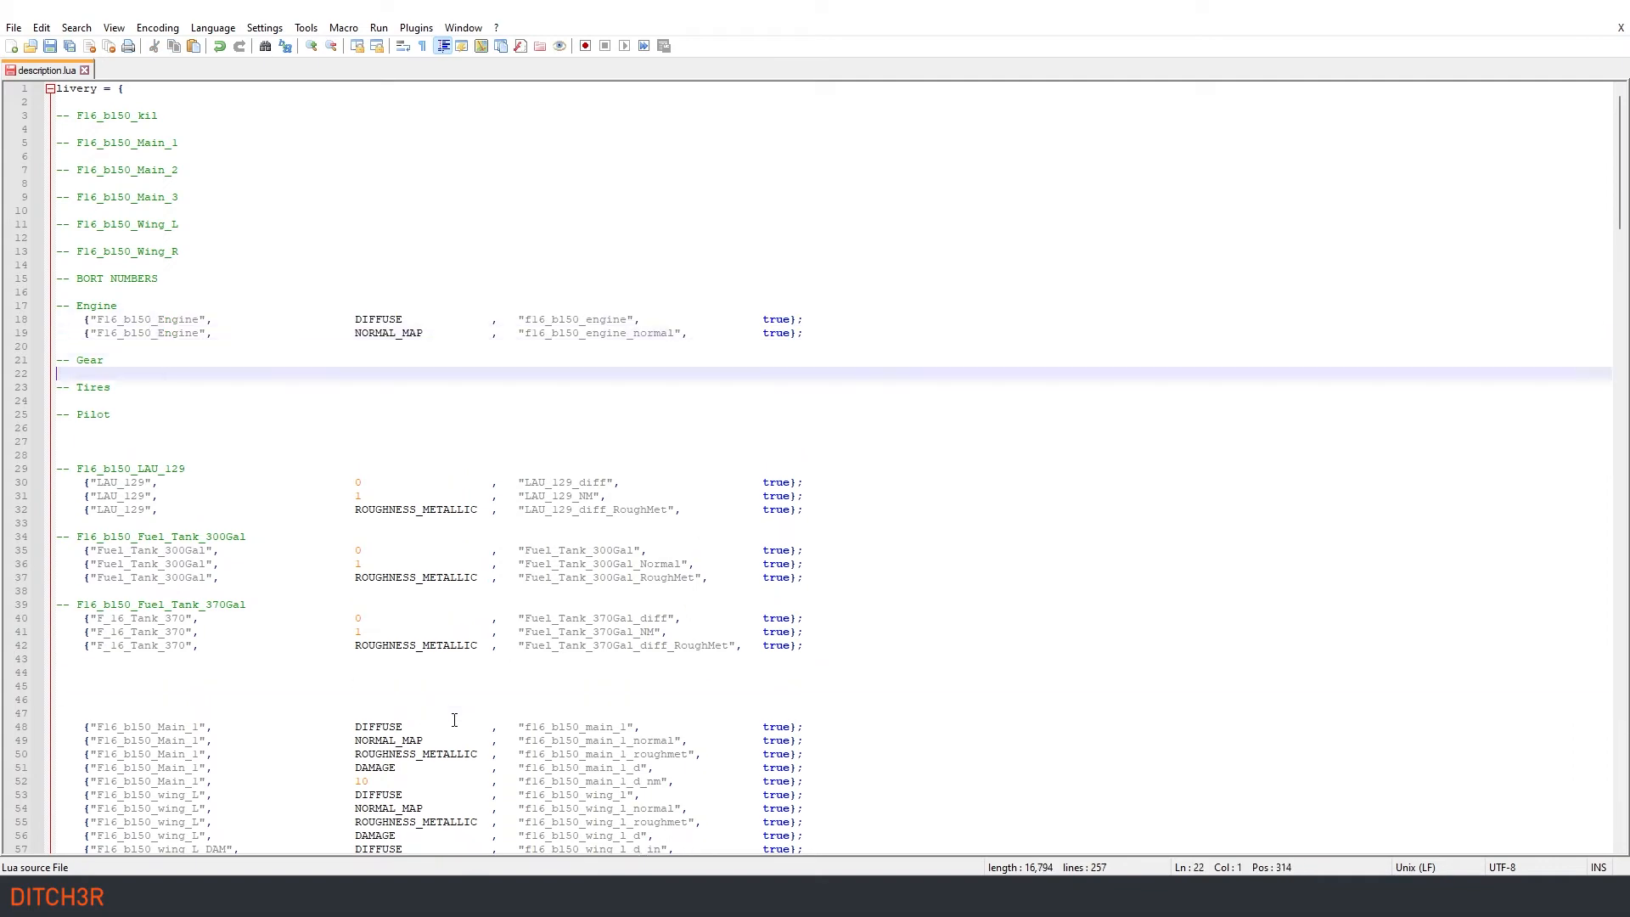
pyautogui.hotkey('ctrl', 'v')
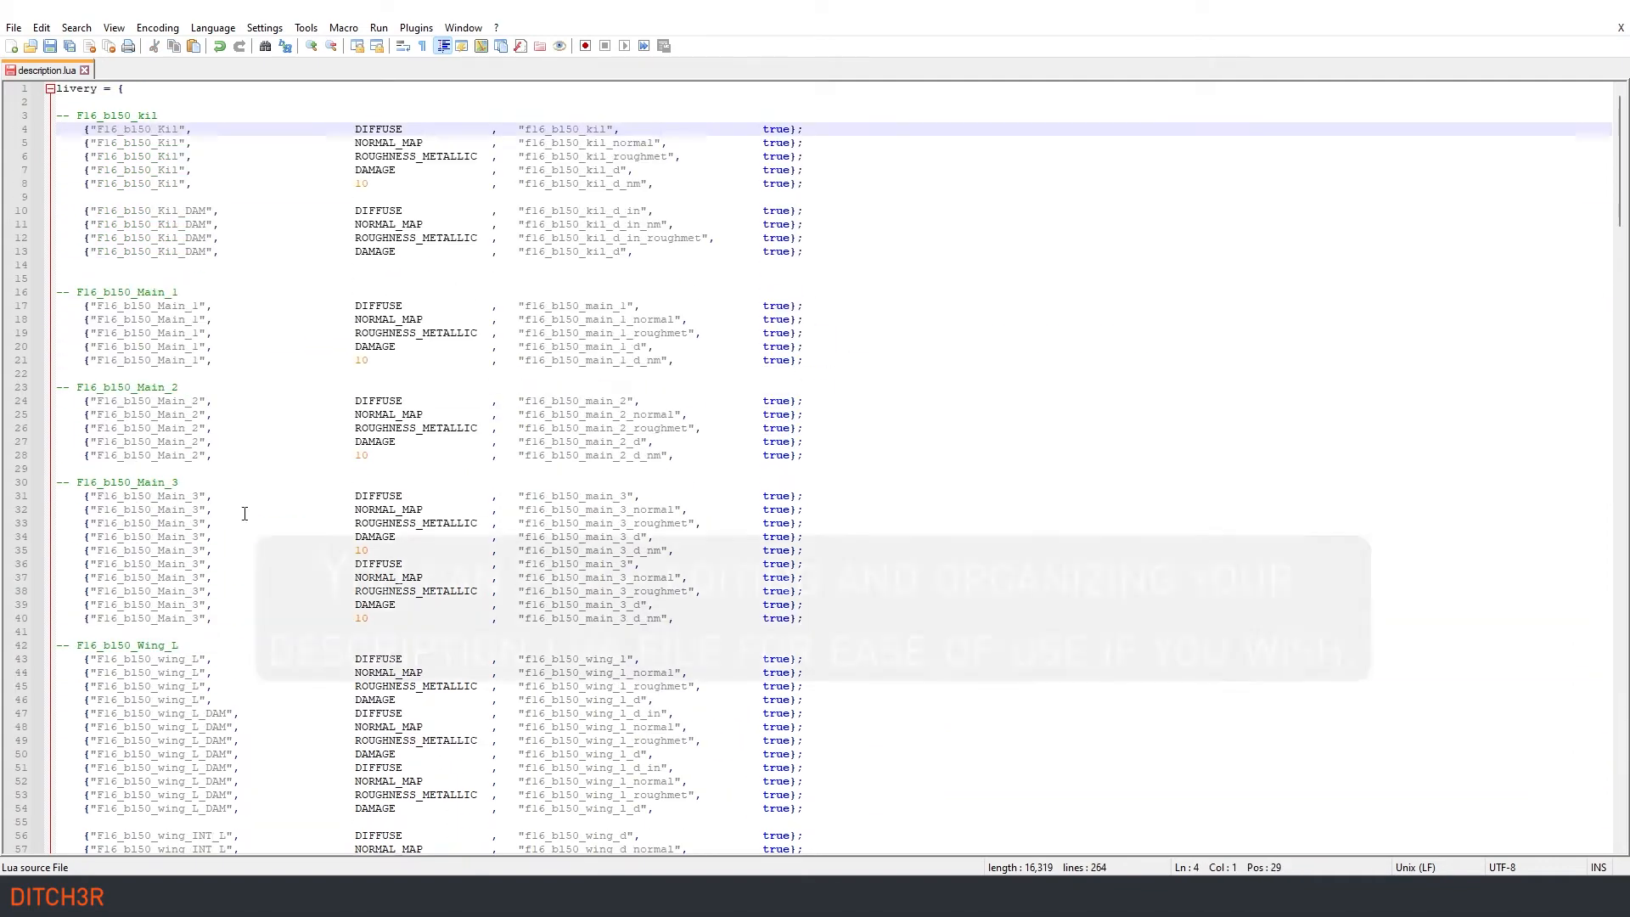
# Step: Delete the duplicate F16_bl50_Main_3 entries and the repeated wing_L entries below the first wing_INT_L group
pyautogui.moveTo(57, 563); pyautogui.dragTo(802, 617)
pyautogui.press('Delete')
pyautogui.scroll(-8, 309, 571)
pyautogui.moveTo(57, 482); pyautogui.dragTo(804, 523)
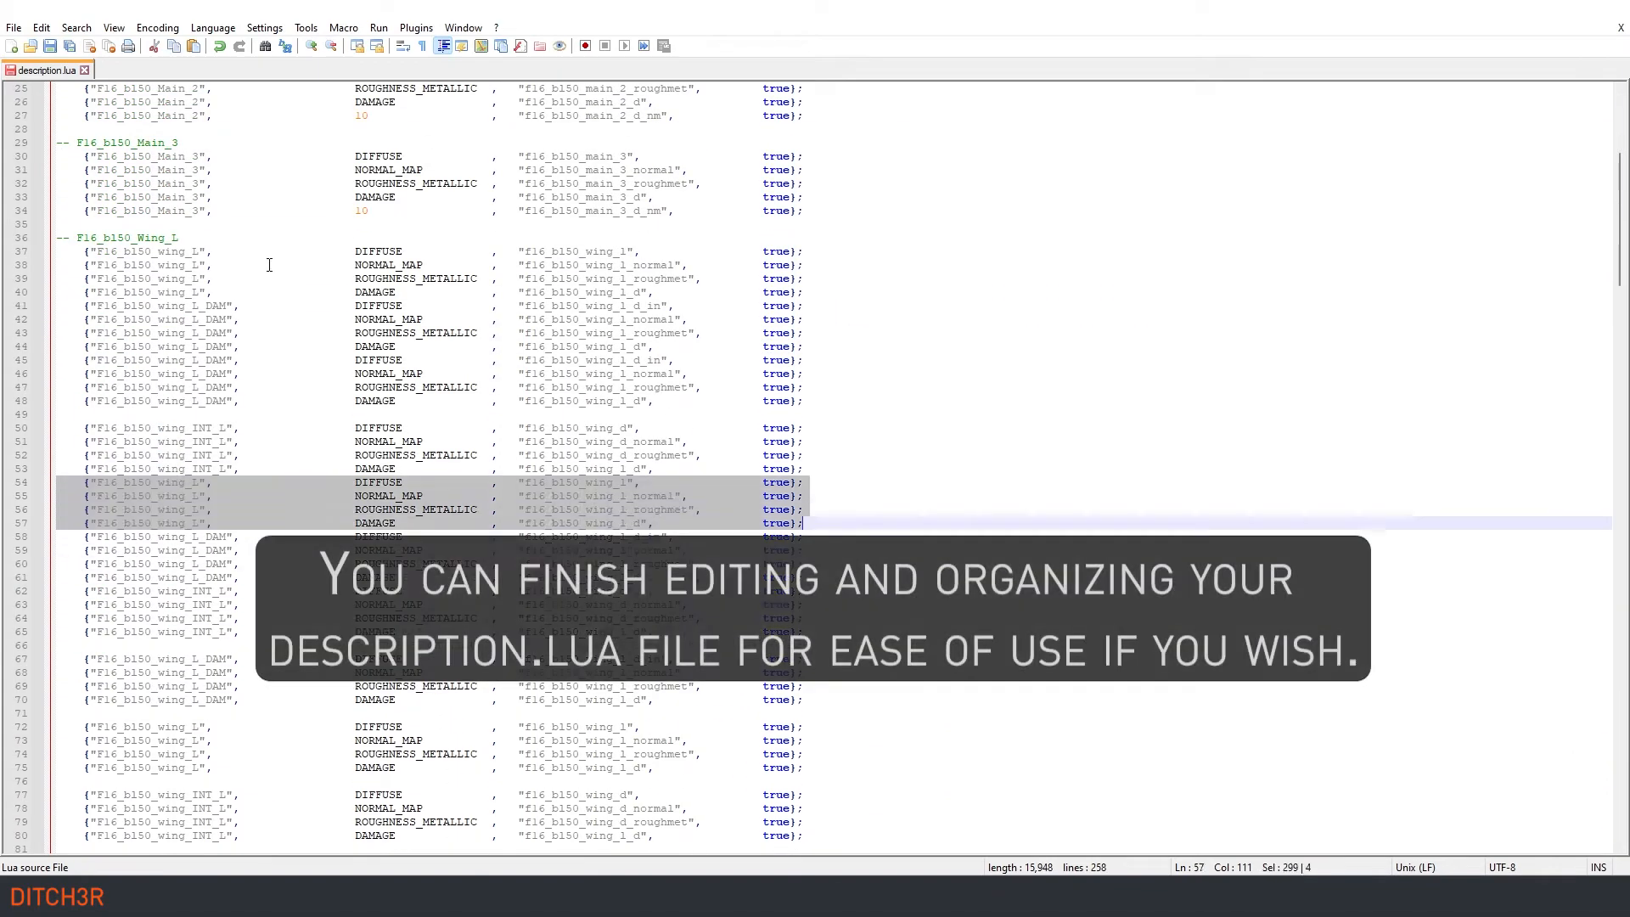
pyautogui.press('Delete')
pyautogui.click(339, 346)
pyautogui.click(339, 448)
pyautogui.press('Delete')
# Step: Delete the duplicate wing_INT_L entries and the surplus blank lines at the end of the Wing_L section
pyautogui.moveTo(57, 455); pyautogui.dragTo(804, 495)
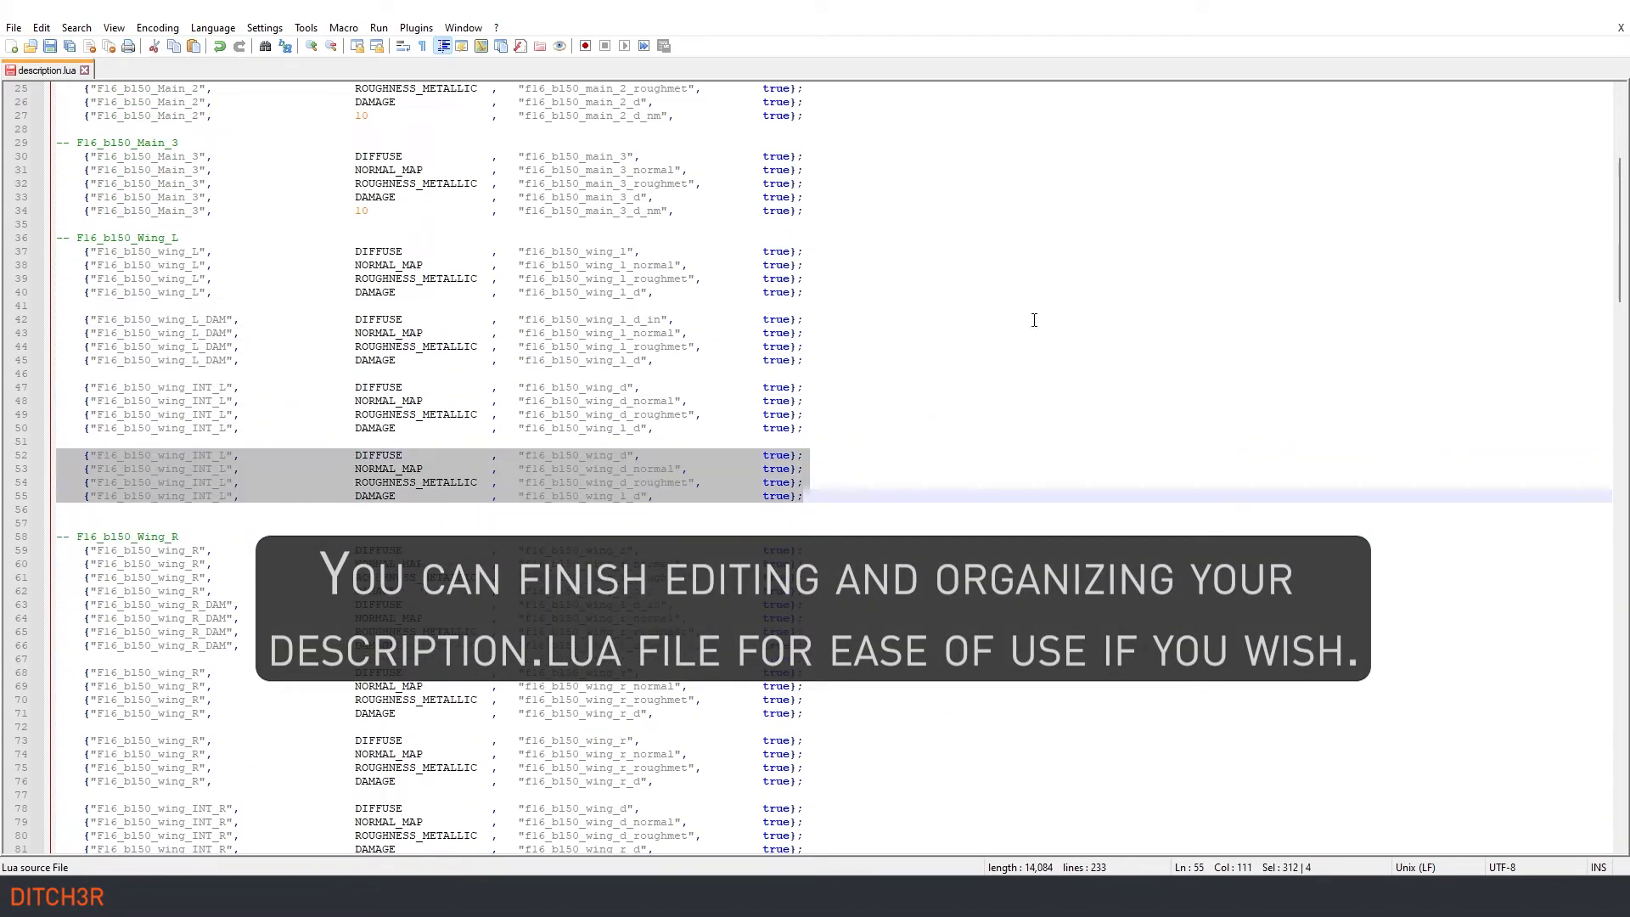
pyautogui.press('Delete')
pyautogui.press('Delete')
pyautogui.press('Delete')
pyautogui.press('Delete')
# Step: Separate the entry groups in the Wing_R section with a blank line and delete its repeated entries
pyautogui.scroll(-5, 293, 381)
pyautogui.press('Return')
pyautogui.moveTo(57, 400); pyautogui.dragTo(803, 441)
pyautogui.press('Delete')
pyautogui.press('Delete')
# Step: Delete the F16_bl50_FIN_DECAL entries on lines 91 to 93 of the bort numbers section
pyautogui.scroll(-4, 293, 543)
pyautogui.hotkey('shift', 'Down')
pyautogui.hotkey('shift', 'Down')
pyautogui.hotkey('shift', 'Down')
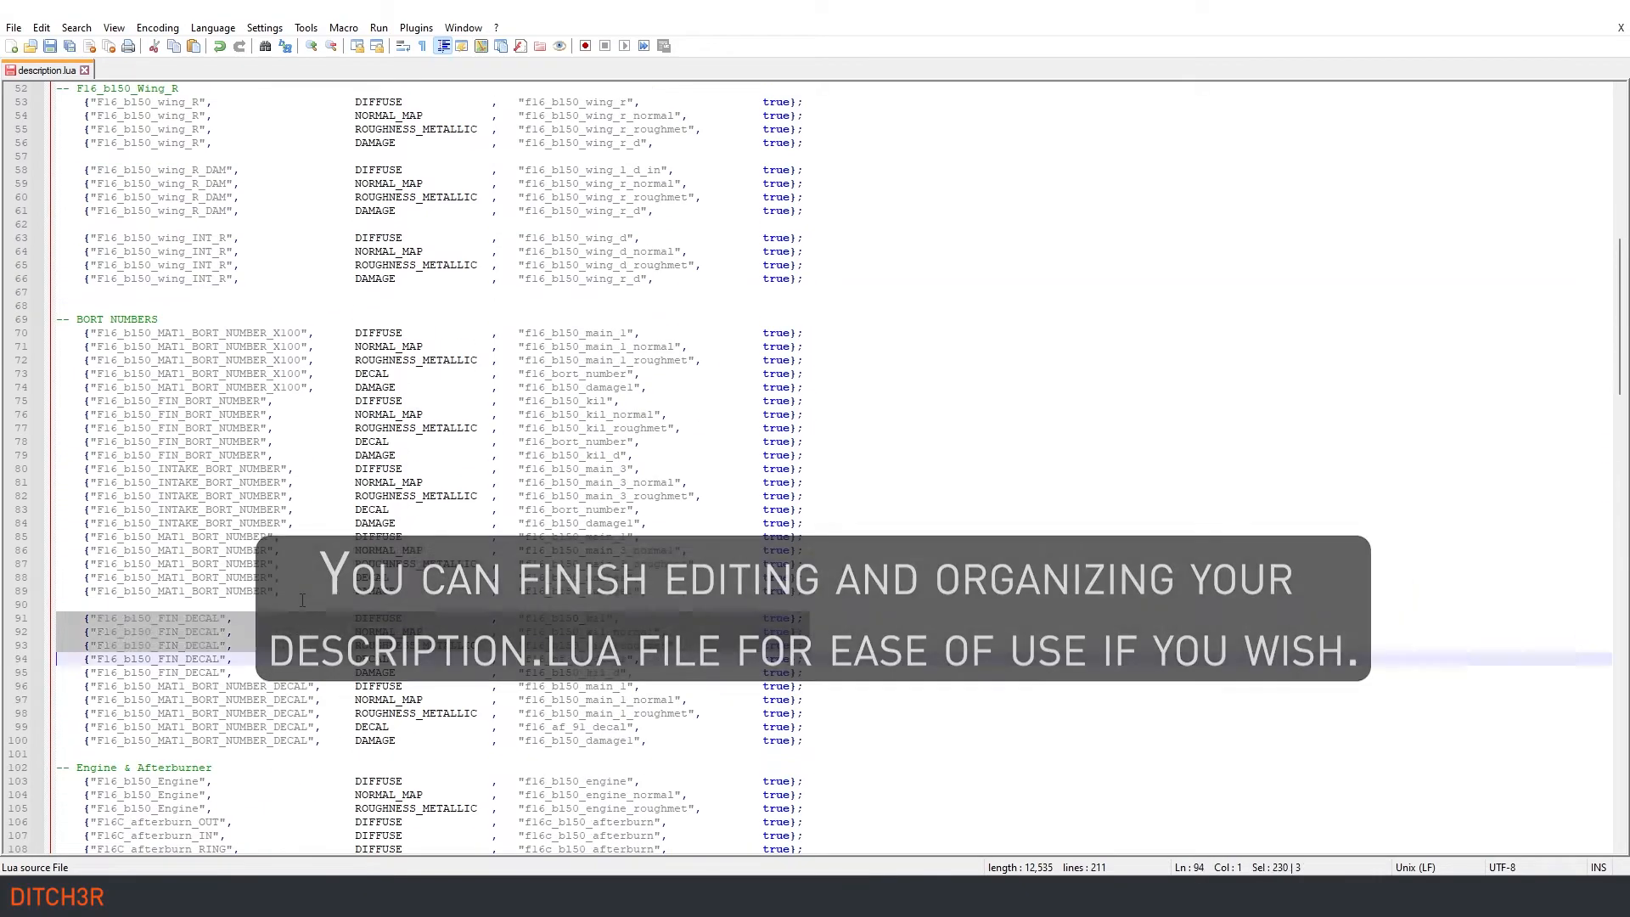
pyautogui.press('Delete')
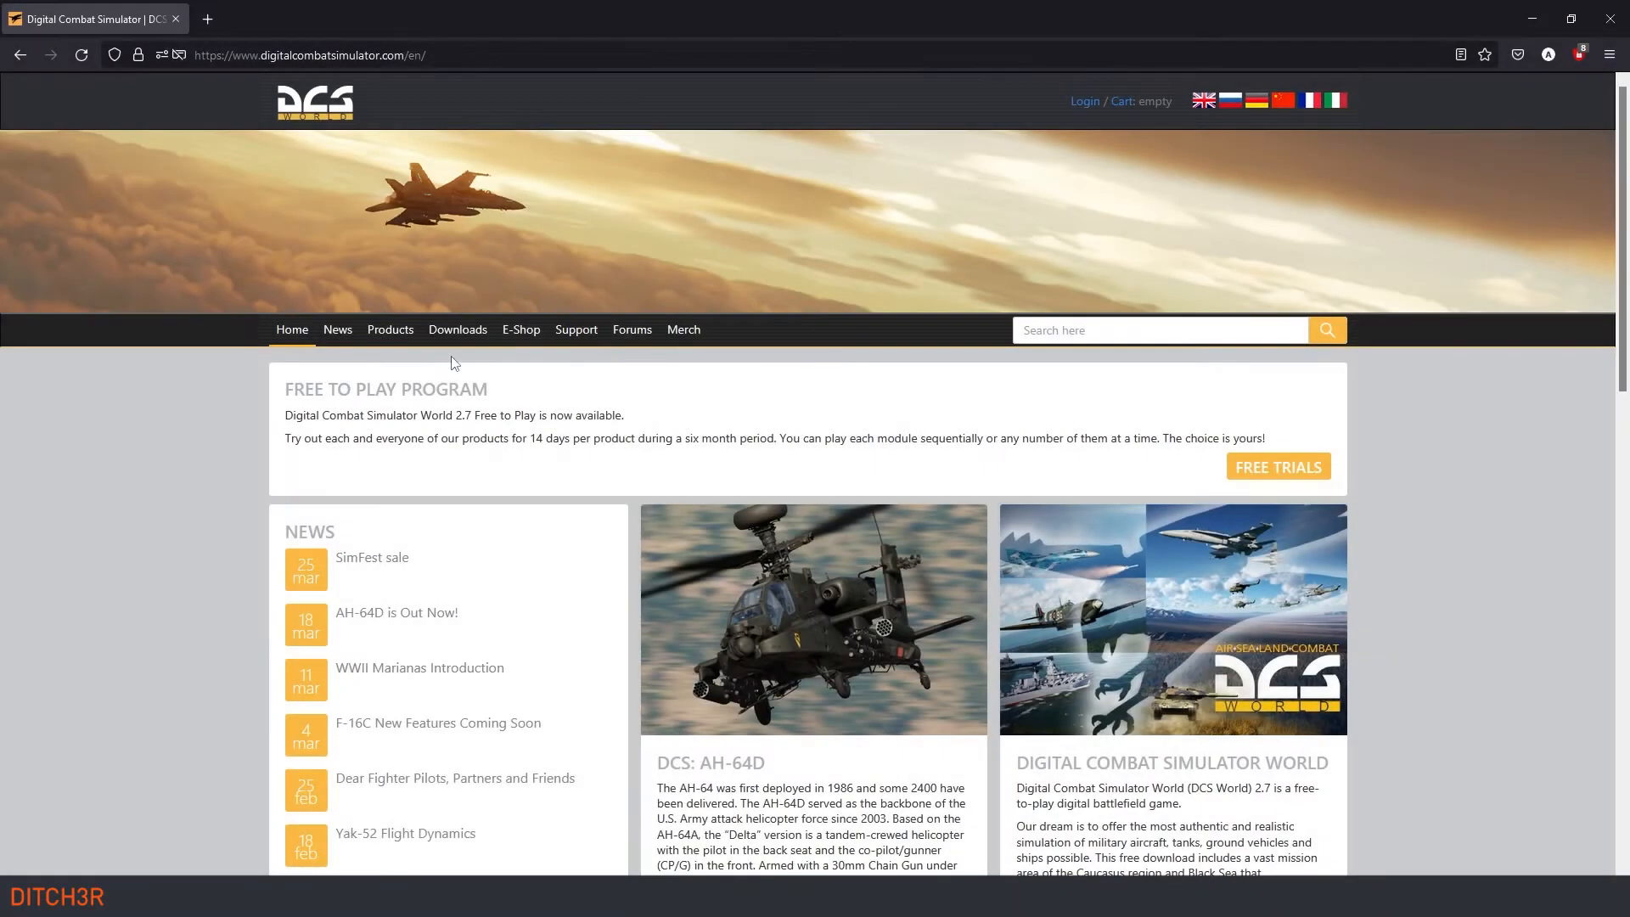
# Step: Download the F-16C texture template from the DCS website into the F-16C_Template folder, replacing the existing F-16C_Template.zip
pyautogui.moveTo(458, 340)
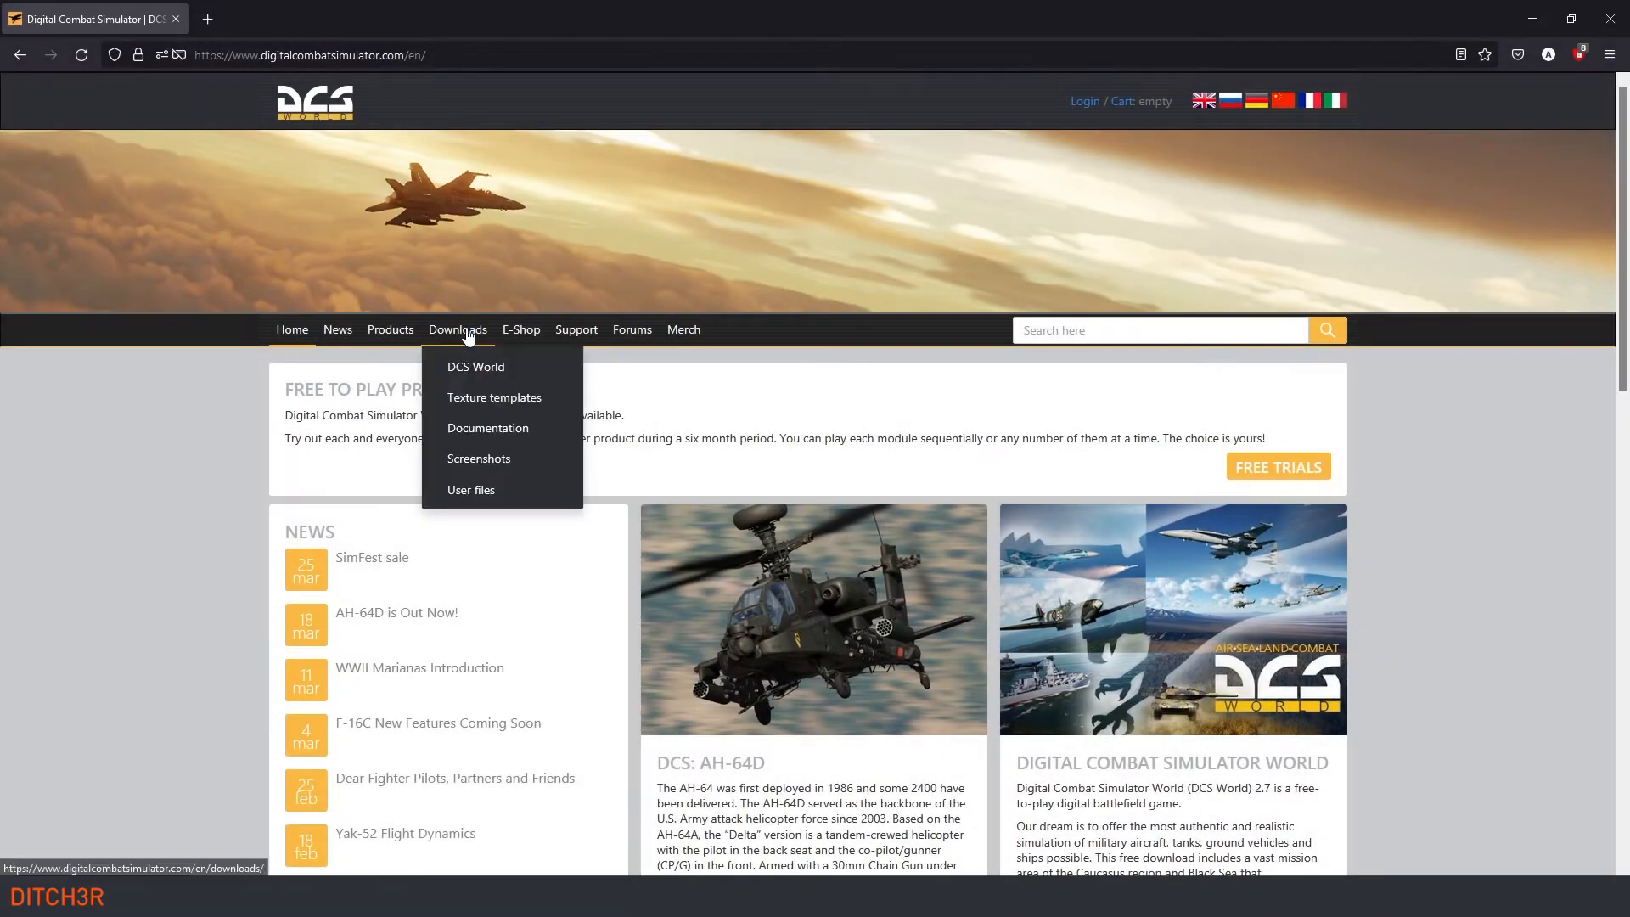
pyautogui.click(468, 399)
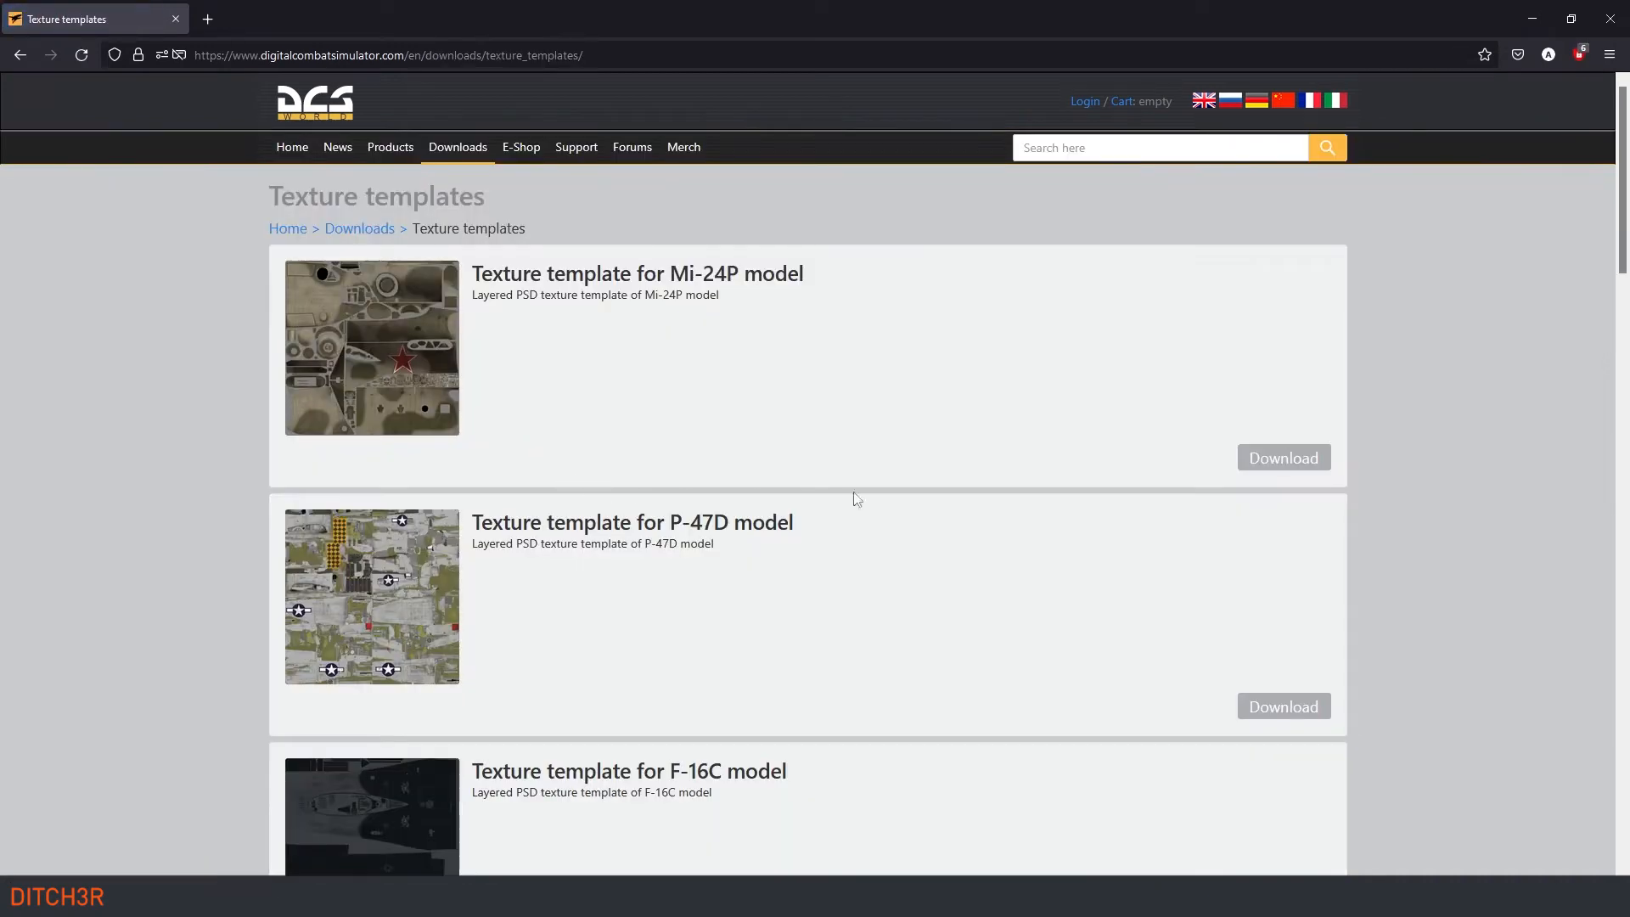
pyautogui.scroll(-3, 775, 469)
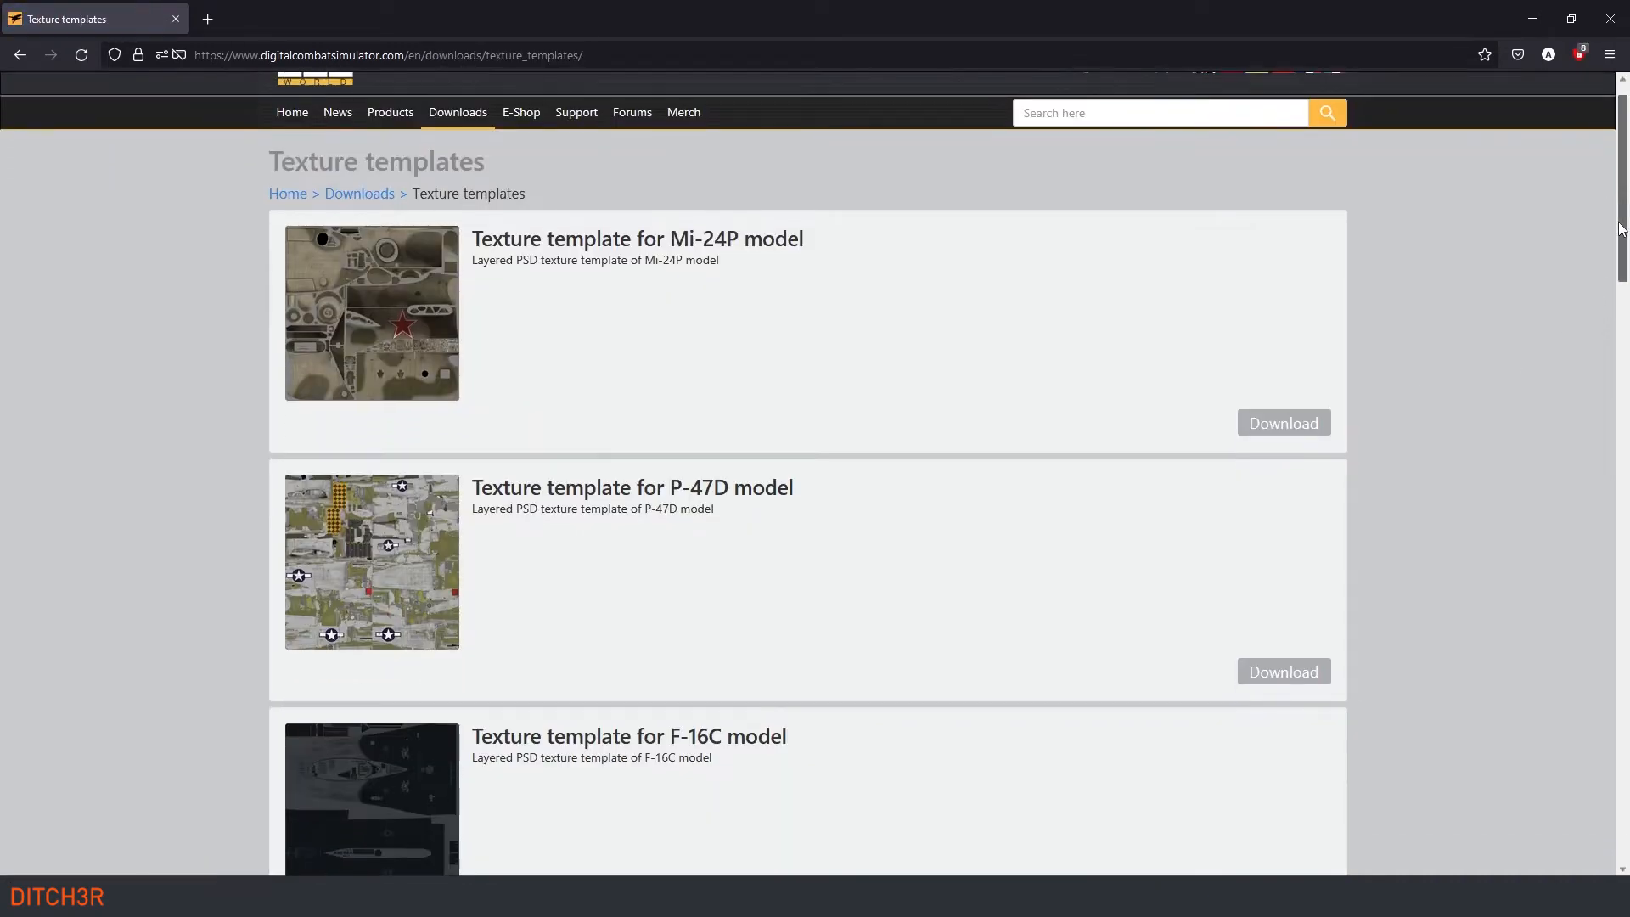
pyautogui.click(645, 486)
pyautogui.click(650, 350)
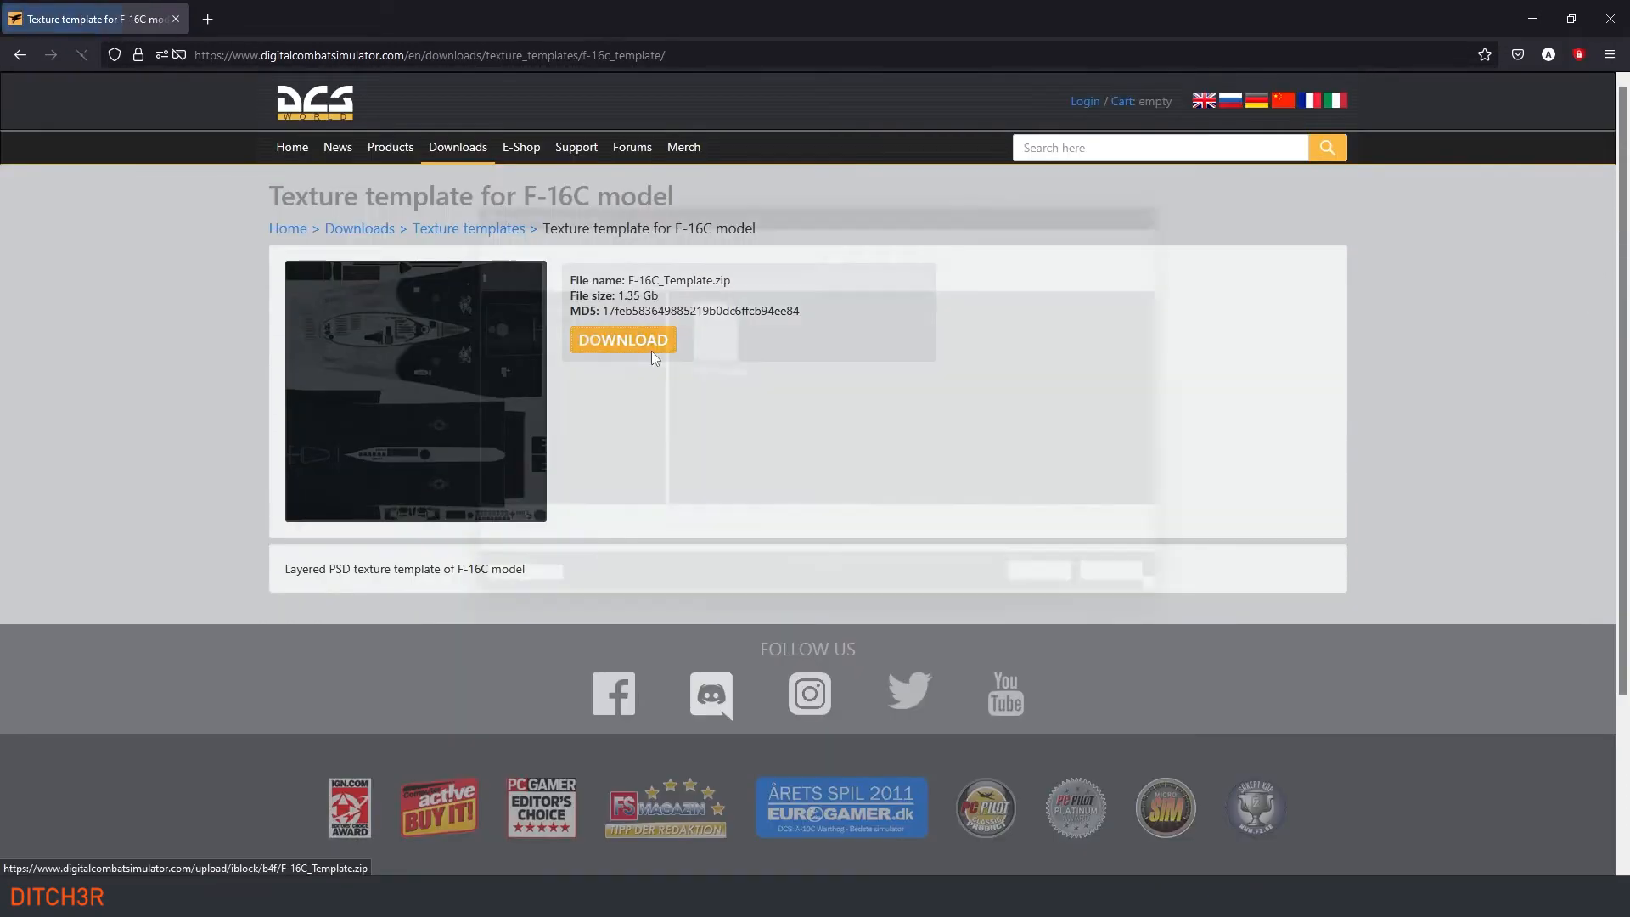
pyautogui.scroll(1, 551, 375)
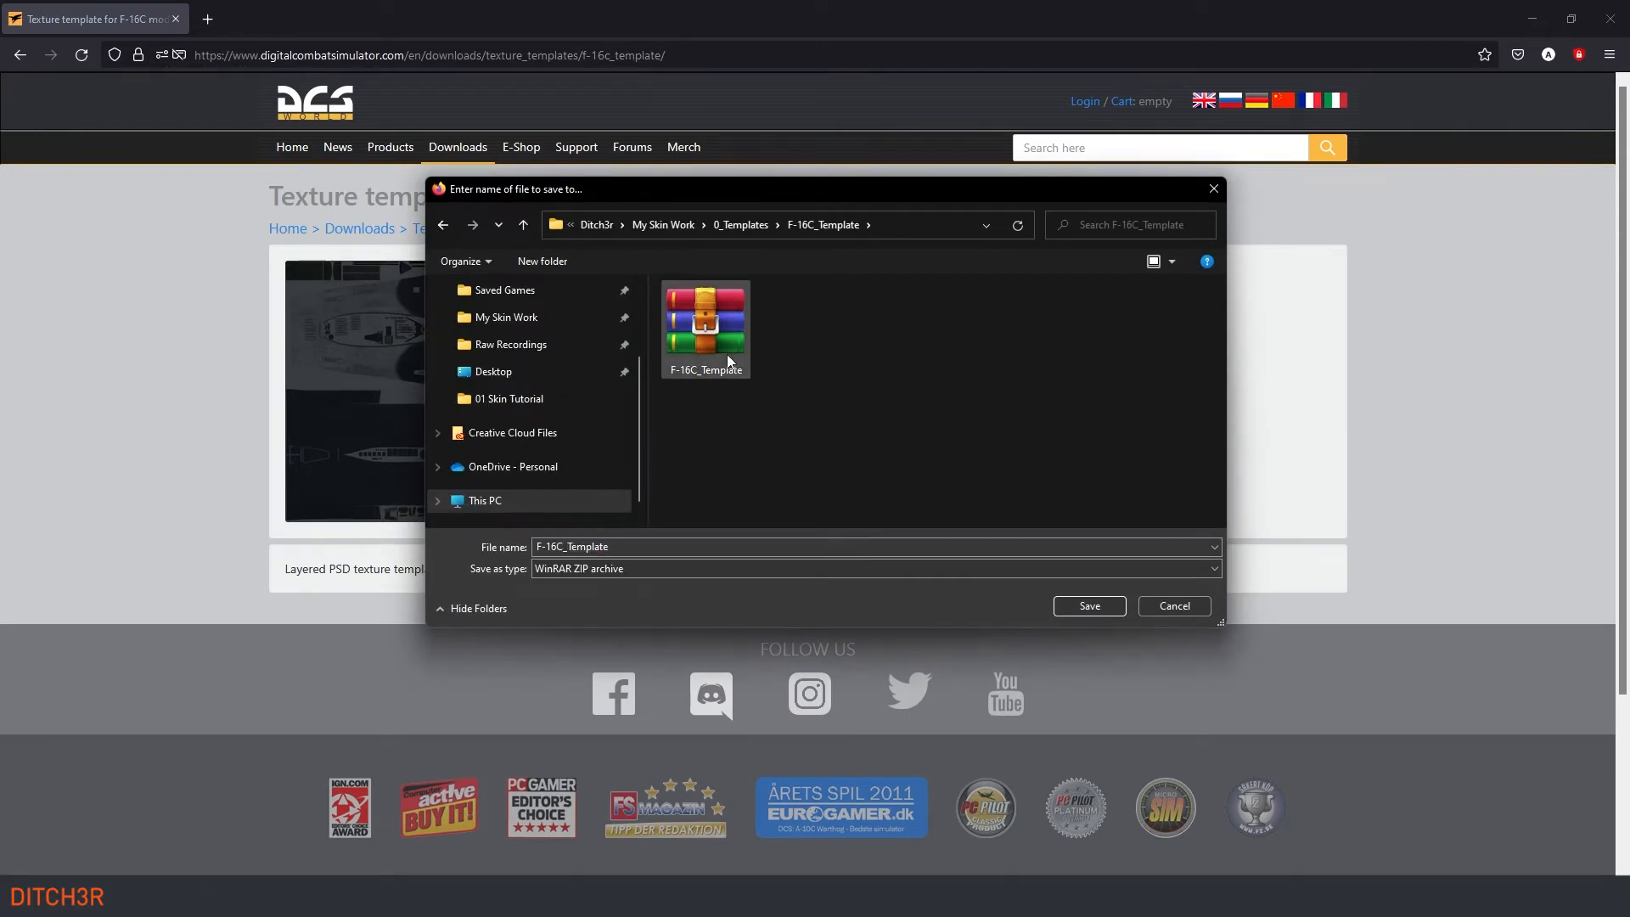
pyautogui.click(1089, 606)
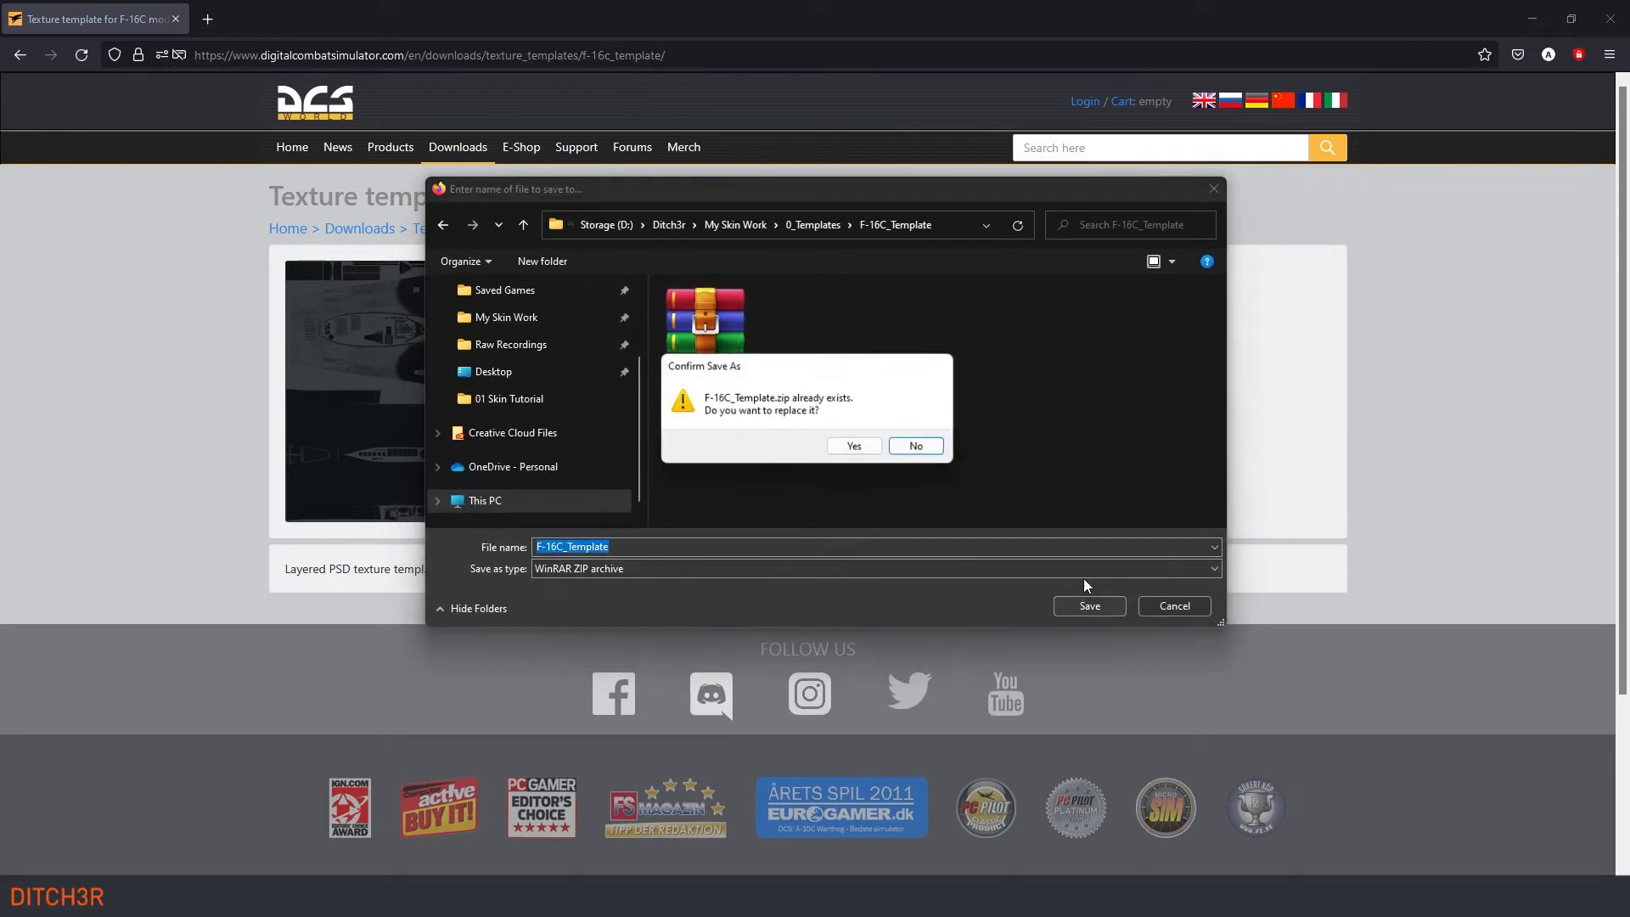
pyautogui.click(856, 447)
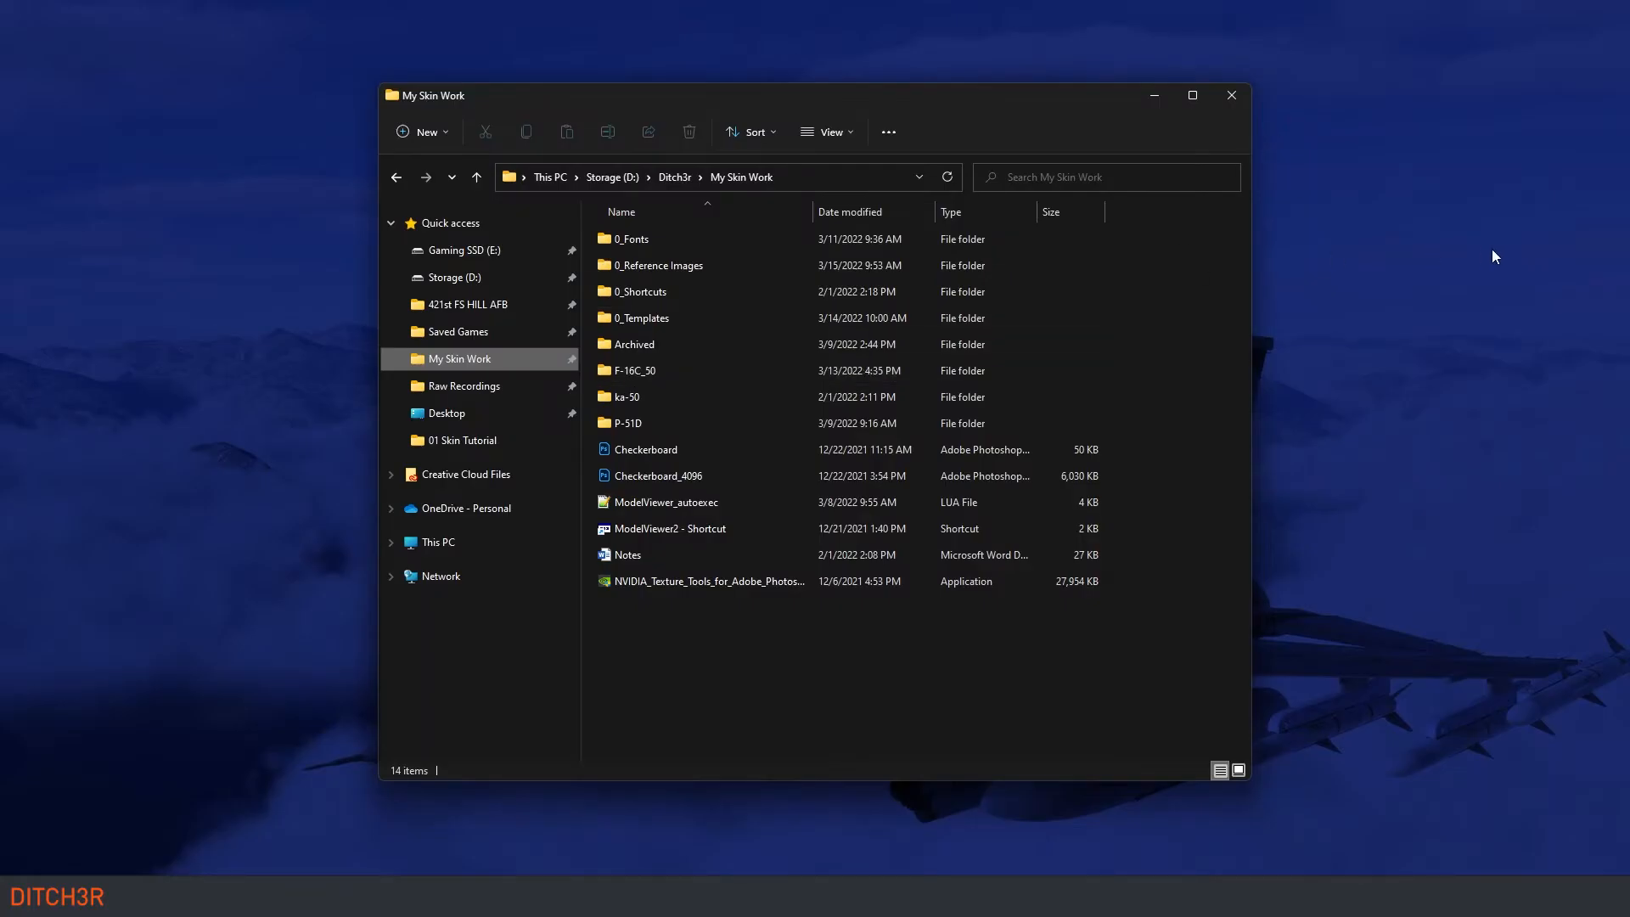
# Step: Extract the F-16C_Template archive inside My Skin Work > 0_Templates > F-16C_Template
pyautogui.doubleClick(652, 318)
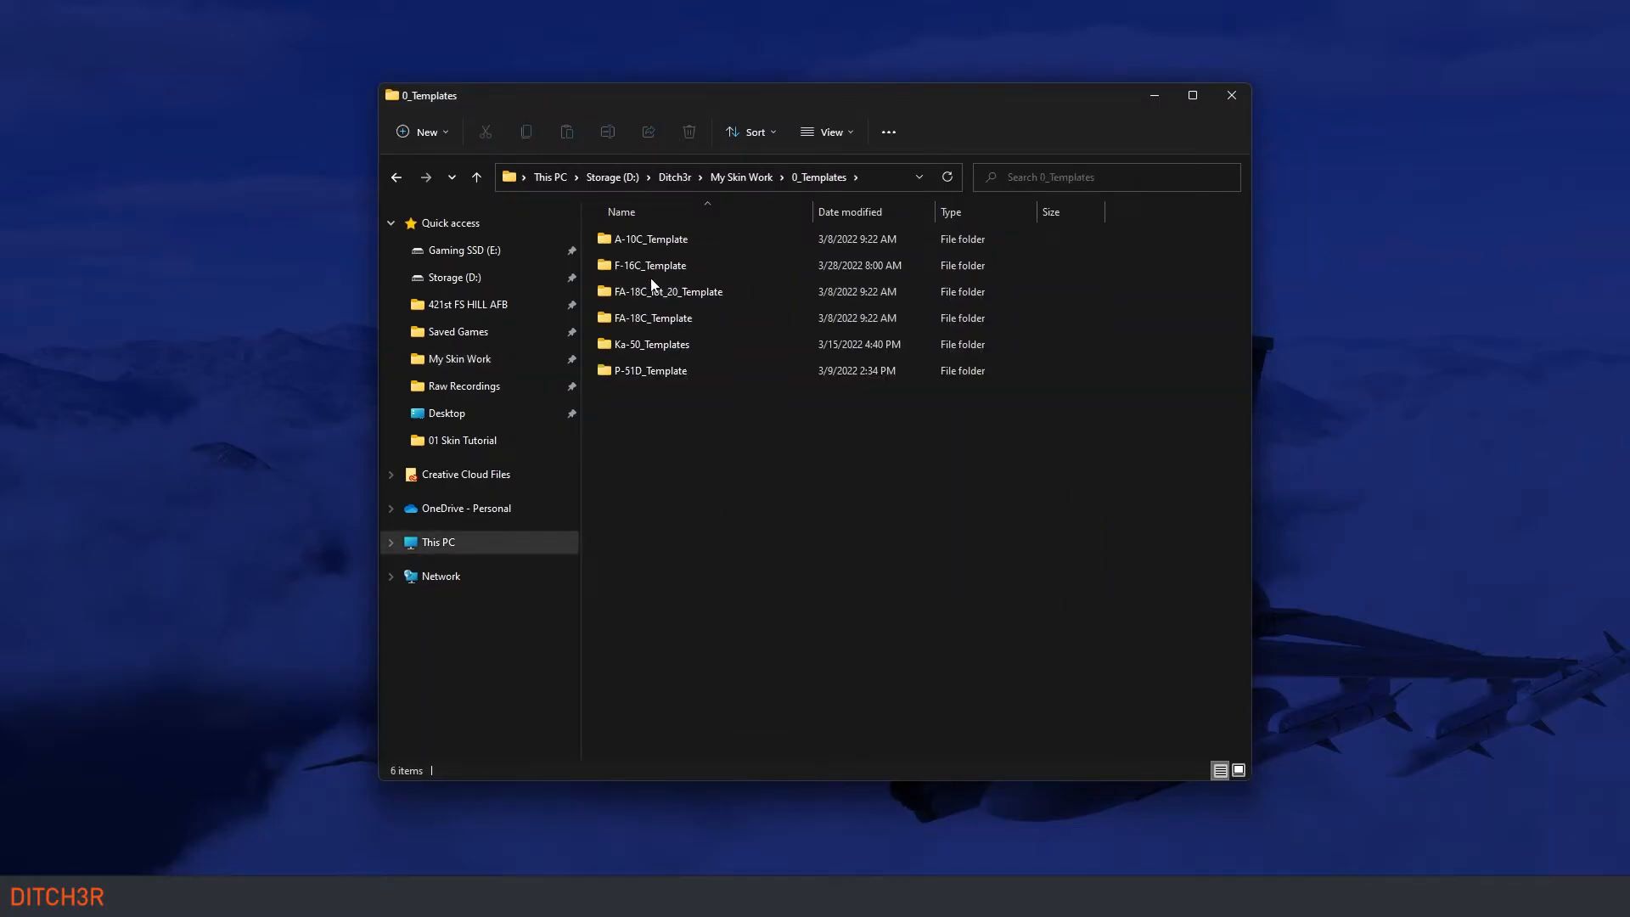
pyautogui.doubleClick(650, 269)
pyautogui.rightClick(673, 241)
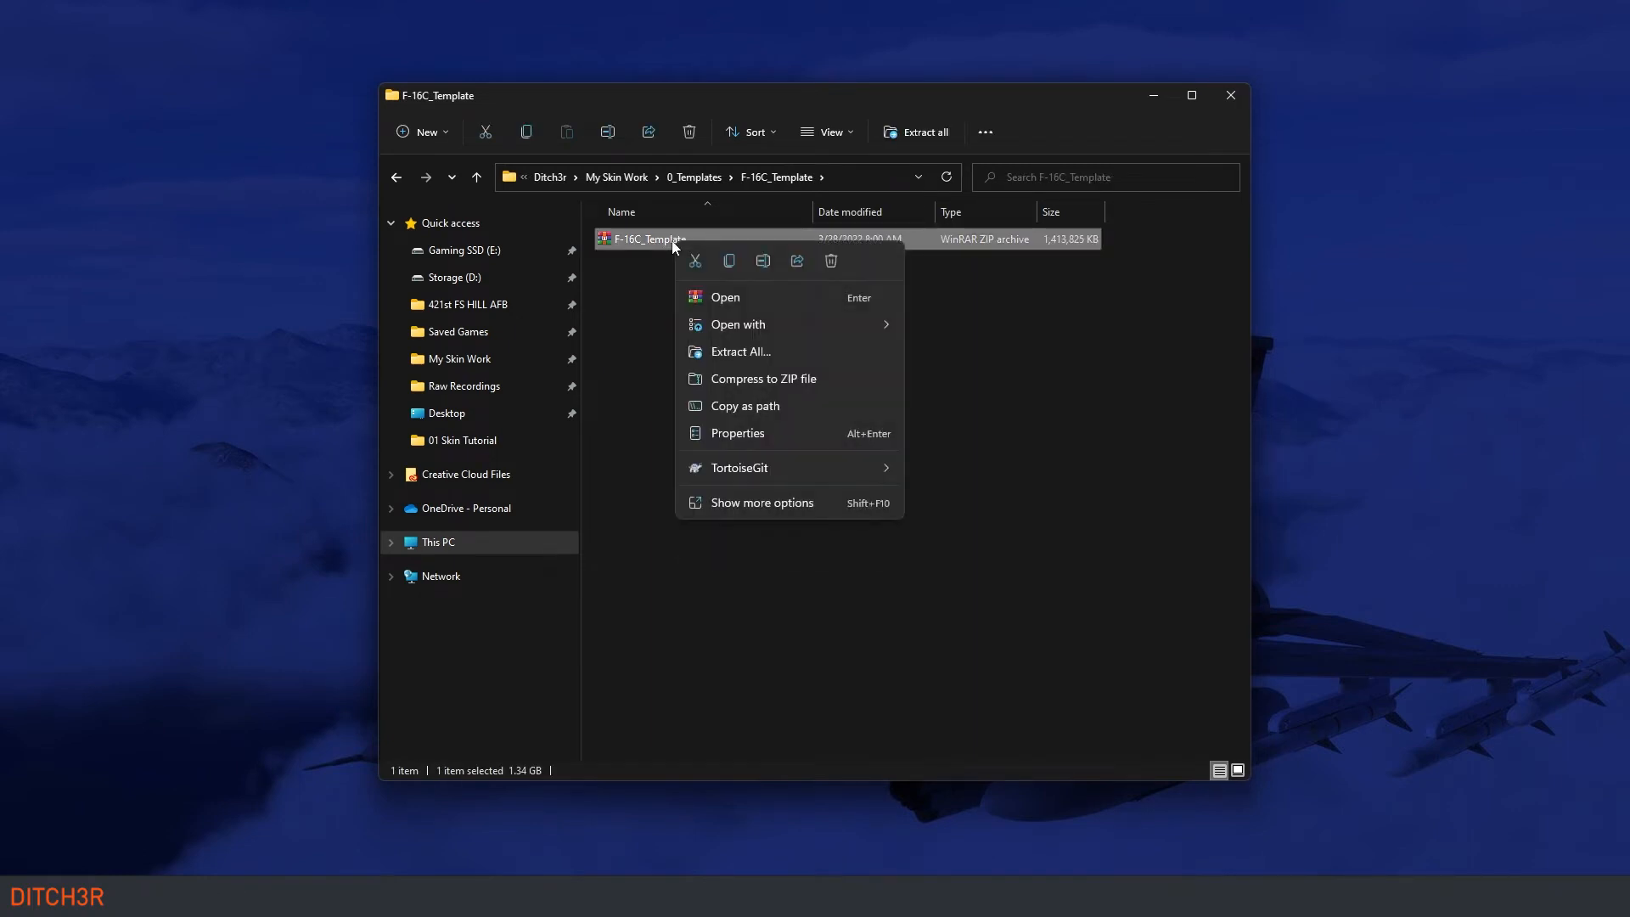
pyautogui.click(730, 352)
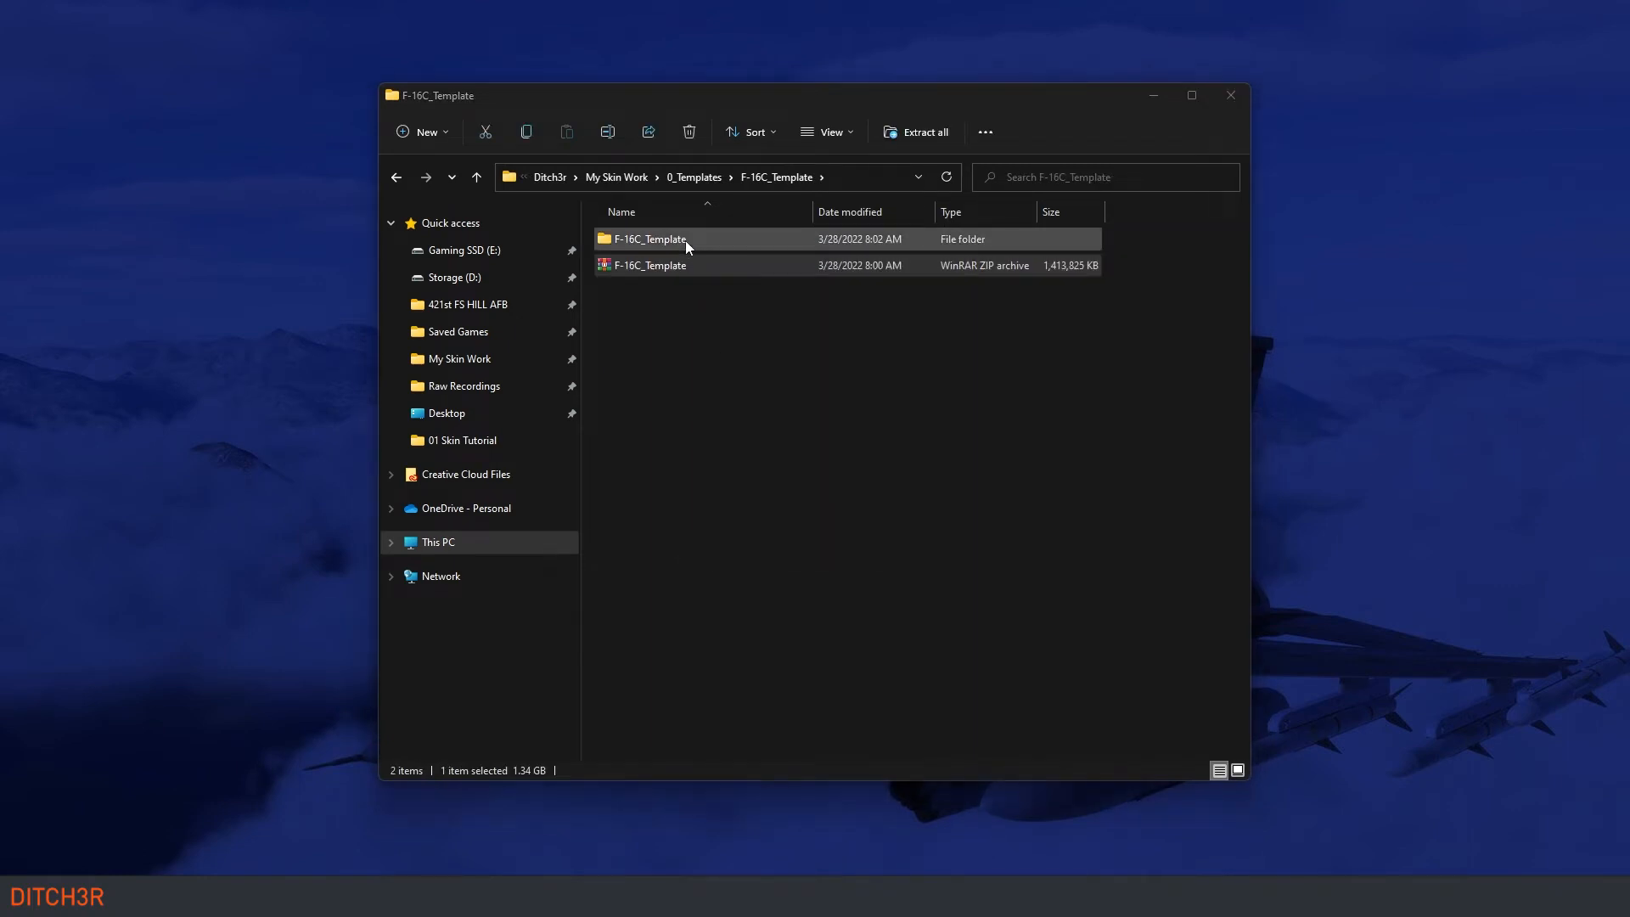
# Step: Open the extracted F-16C_Template folder and rename F16_bl50_Kil_Template as F16_bl50_Kil
pyautogui.doubleClick(685, 241)
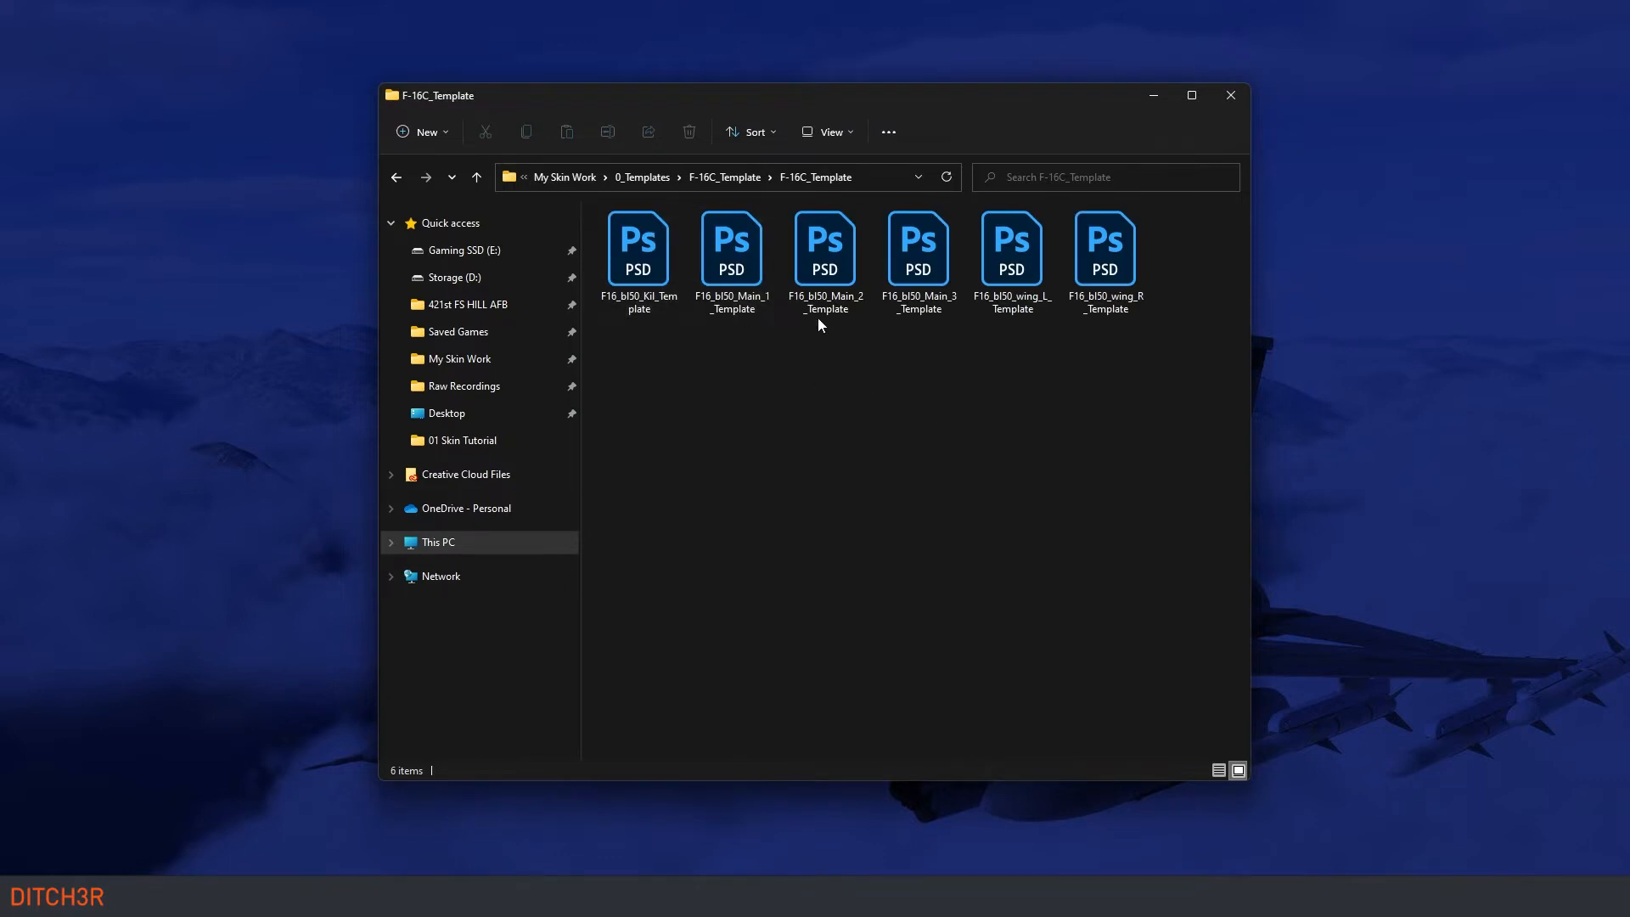
pyautogui.rightClick(640, 308)
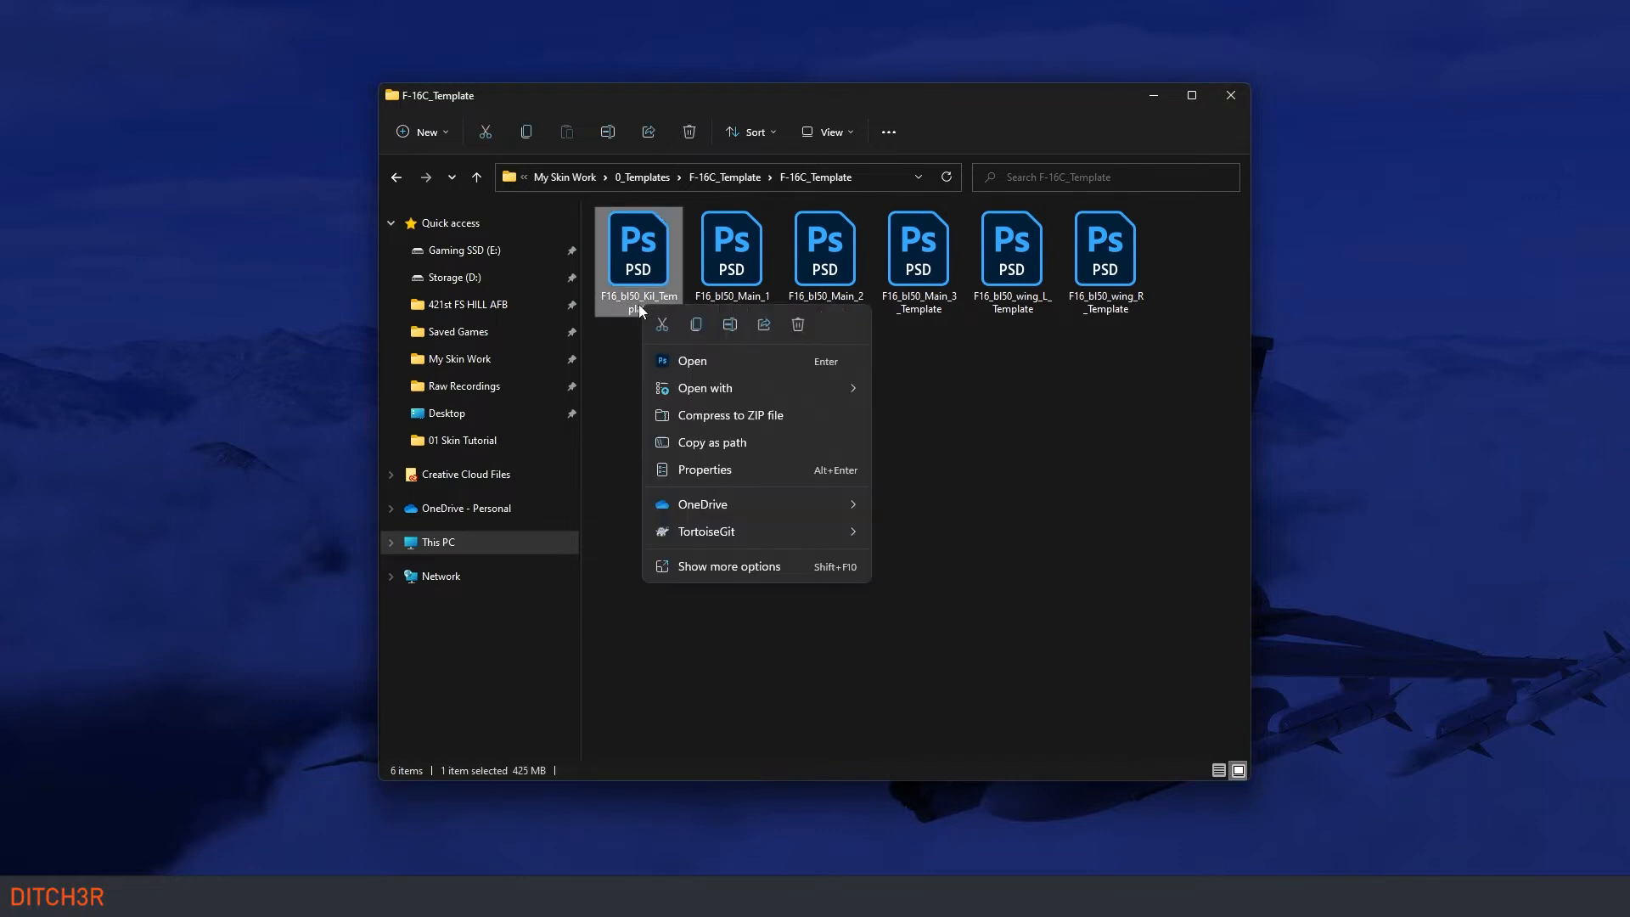
pyautogui.click(728, 324)
pyautogui.press('End')
pyautogui.press('BackSpace')
pyautogui.press('BackSpace')
pyautogui.press('BackSpace')
pyautogui.press('BackSpace')
pyautogui.press('BackSpace')
pyautogui.press('BackSpace')
pyautogui.press('BackSpace')
pyautogui.press('BackSpace')
pyautogui.press('BackSpace')
# Step: Rename F16_bl50_Main_1_Template as F16_bl50_Main_1
pyautogui.rightClick(755, 305)
pyautogui.click(847, 321)
pyautogui.press('End')
pyautogui.press('BackSpace')
pyautogui.press('BackSpace')
pyautogui.press('BackSpace')
pyautogui.press('BackSpace')
pyautogui.press('BackSpace')
pyautogui.press('BackSpace')
pyautogui.press('BackSpace')
pyautogui.press('BackSpace')
pyautogui.press('BackSpace')
# Step: Remove the _Template suffix from the names of the Main_2, Main_3, wing_L and wing_R PSD files
pyautogui.rightClick(847, 291)
pyautogui.click(936, 305)
pyautogui.rightClick(934, 292)
pyautogui.click(1024, 309)
pyautogui.rightClick(1016, 282)
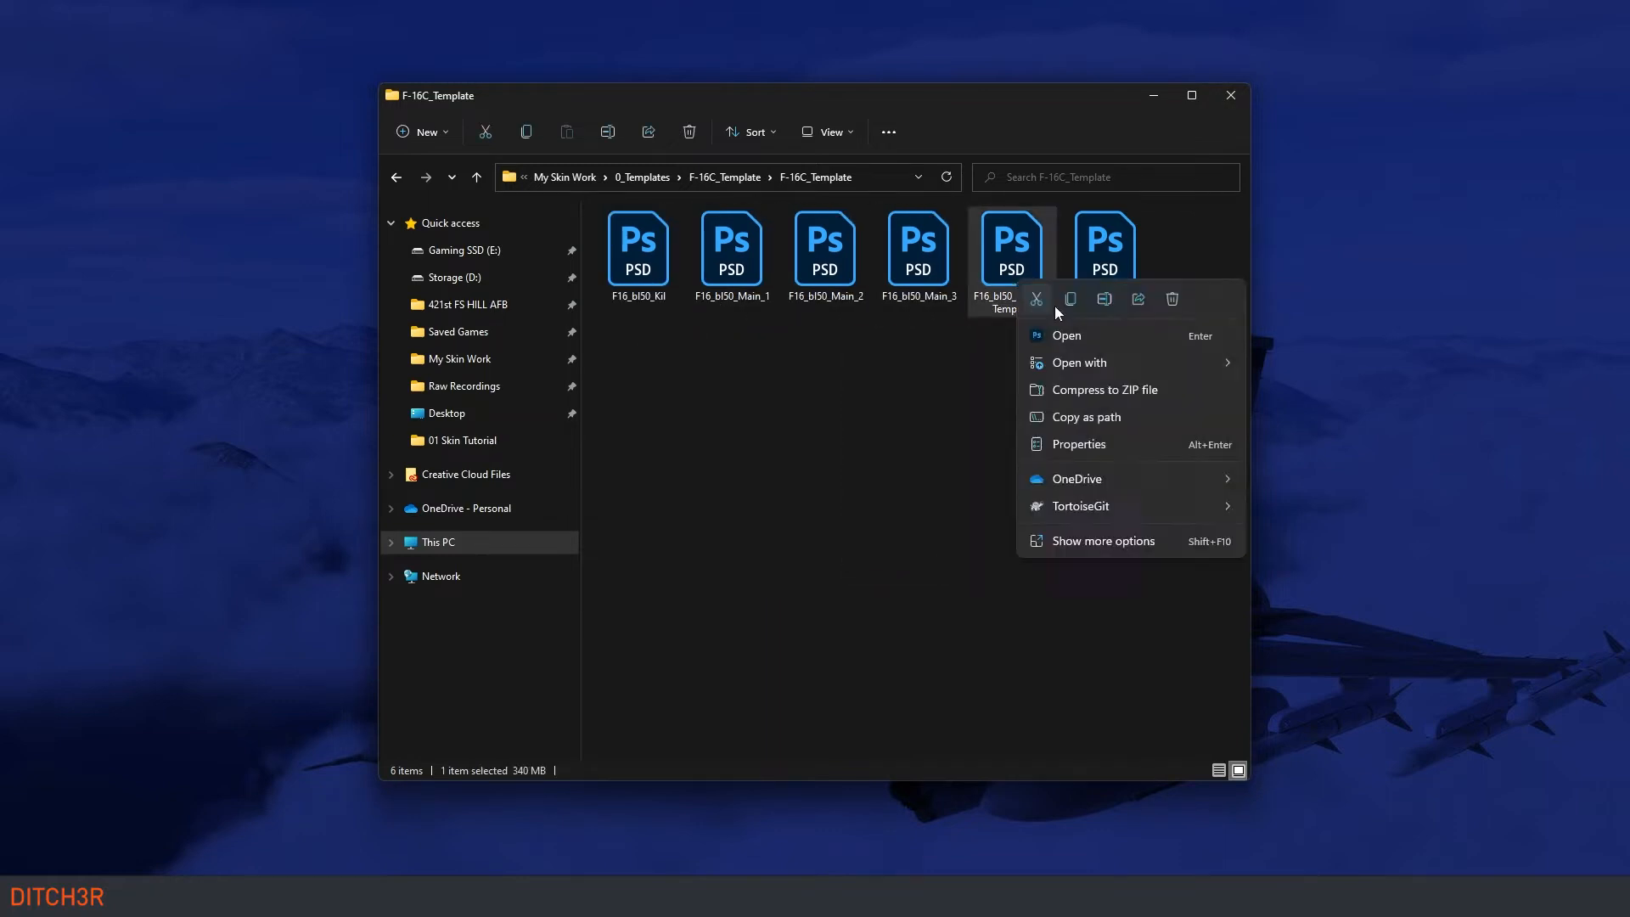
pyautogui.click(1103, 299)
pyautogui.rightClick(1128, 254)
pyautogui.click(1211, 271)
pyautogui.click(1118, 420)
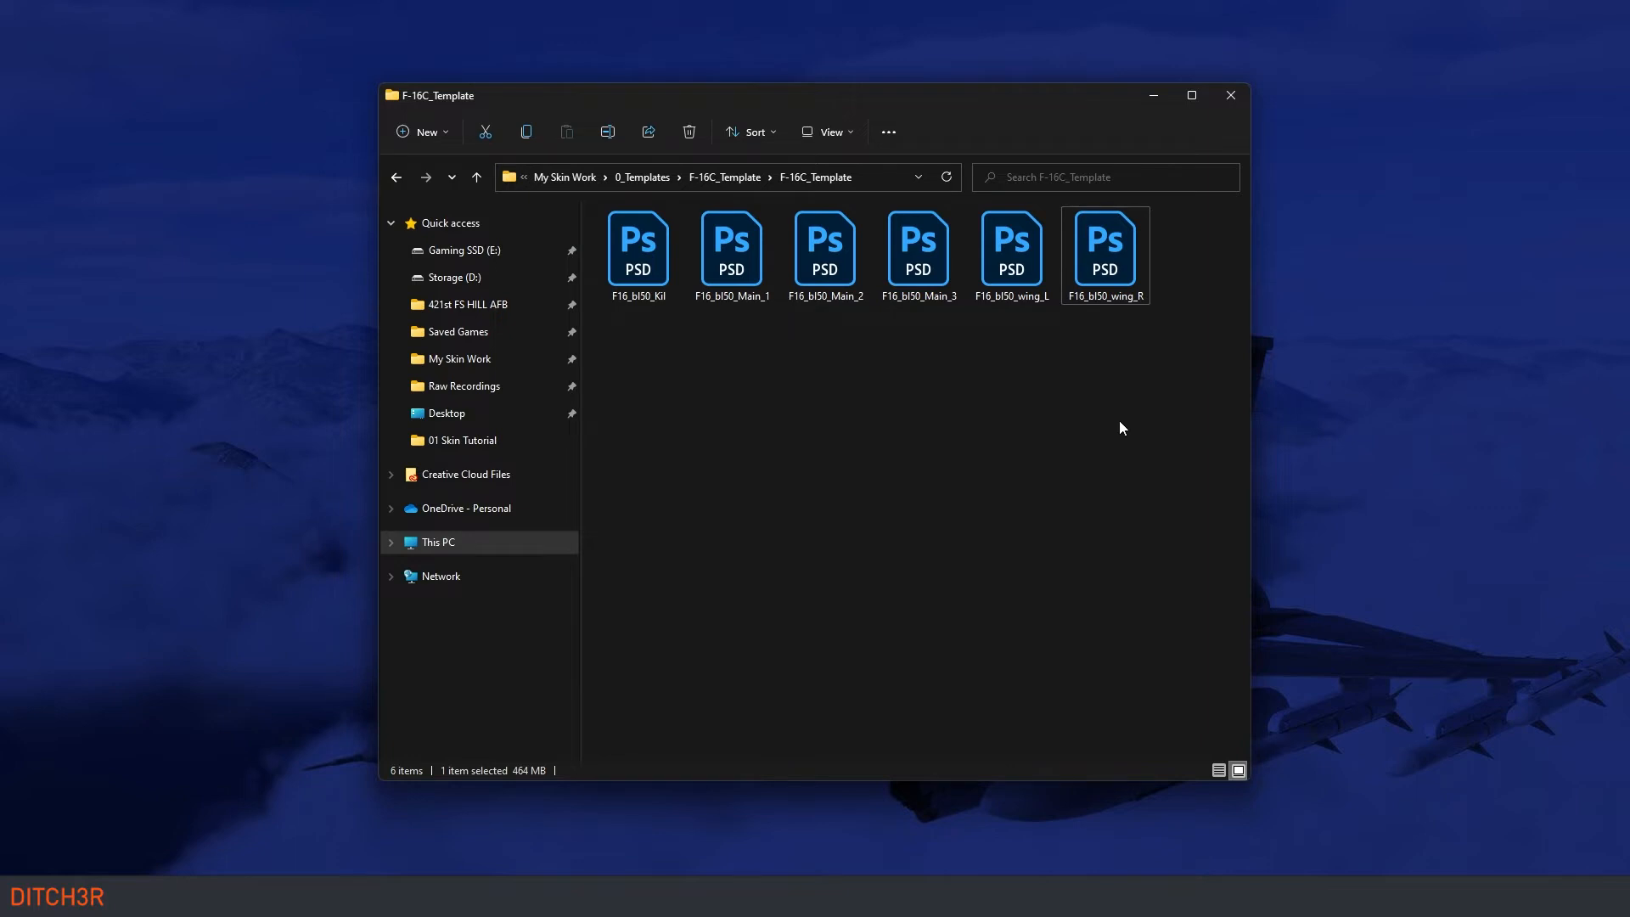
# Step: Open F16_bl50_Kil in Photoshop and fill a new layer above the ALBEDO group with the middle grey of the F16 HL swatches
pyautogui.hotkey('ctrl', 'shift', '6')
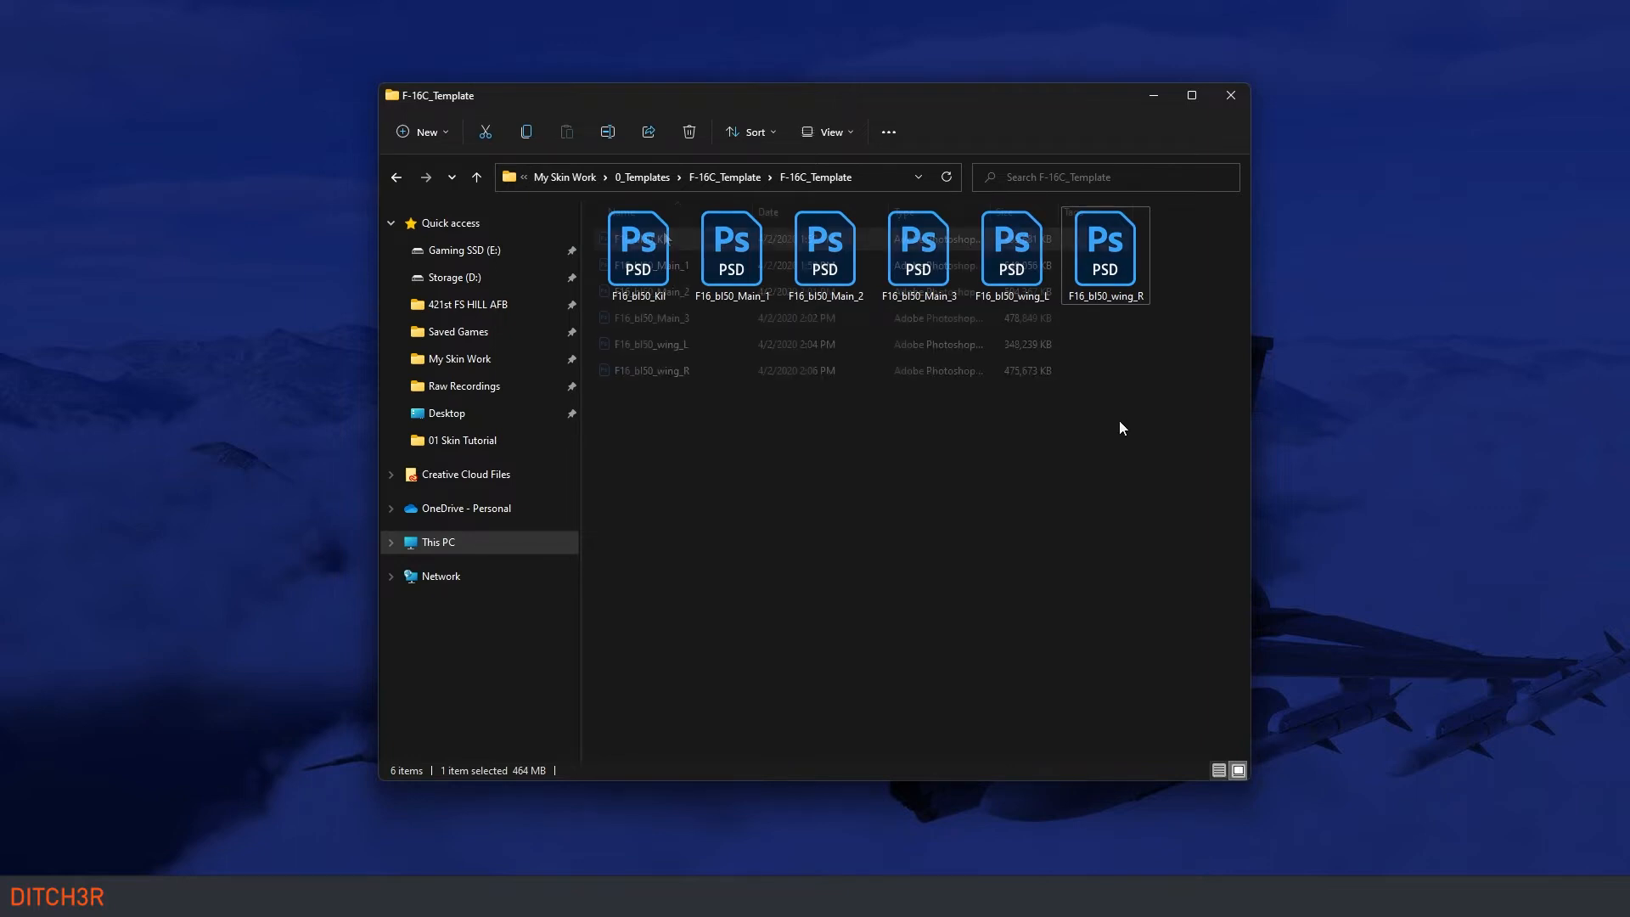
pyautogui.click(663, 239)
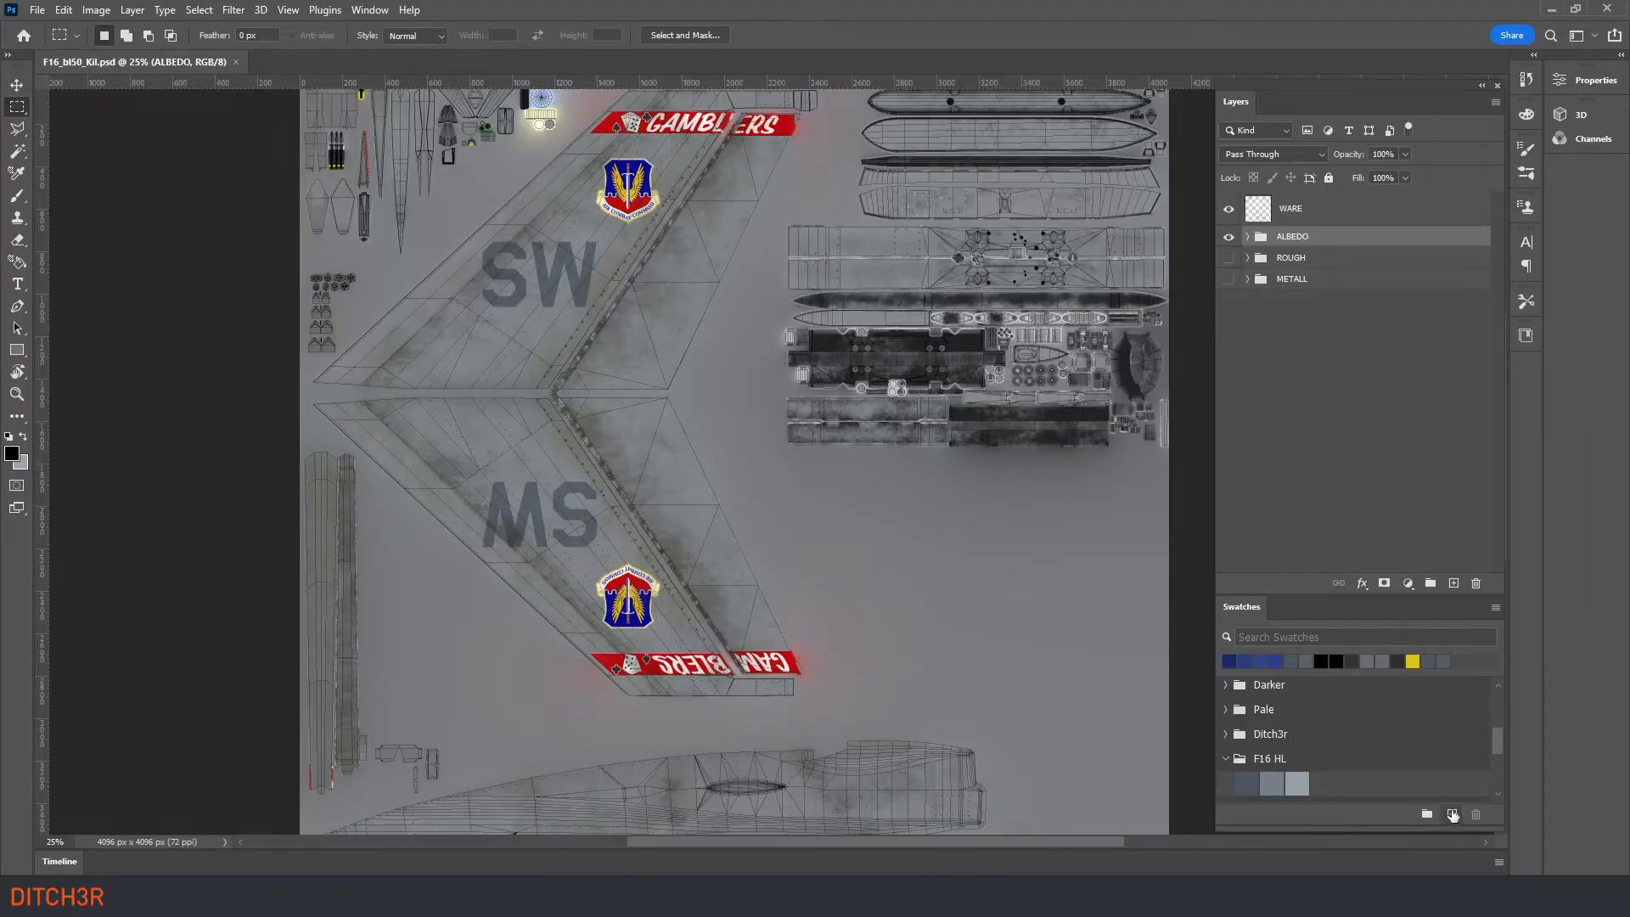
pyautogui.click(1452, 584)
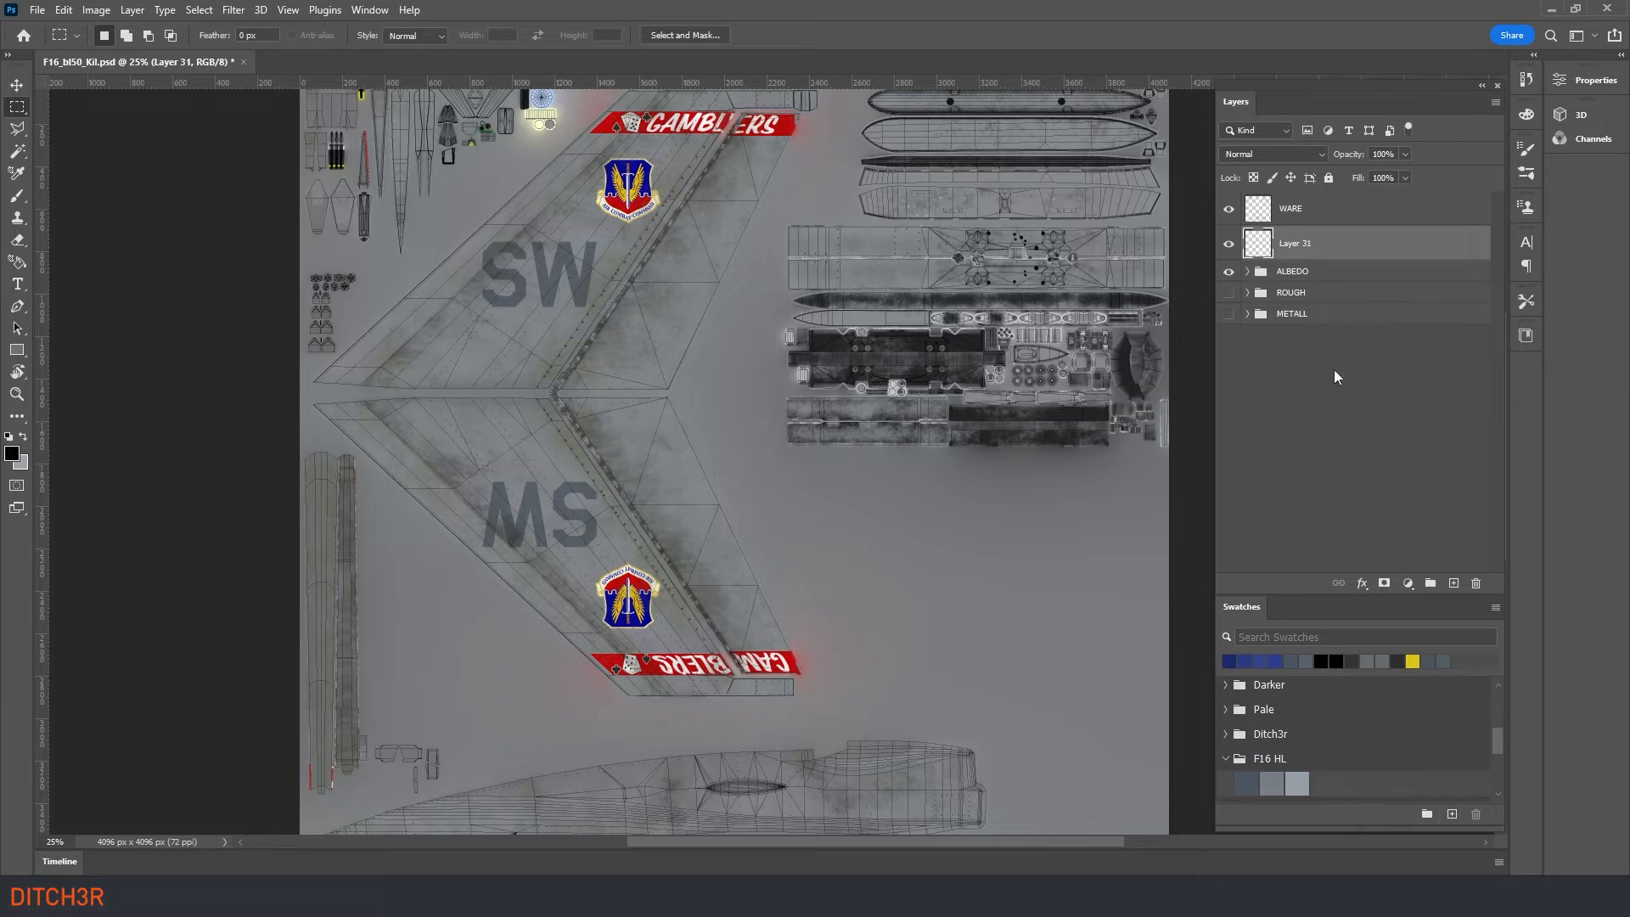
pyautogui.press('g')
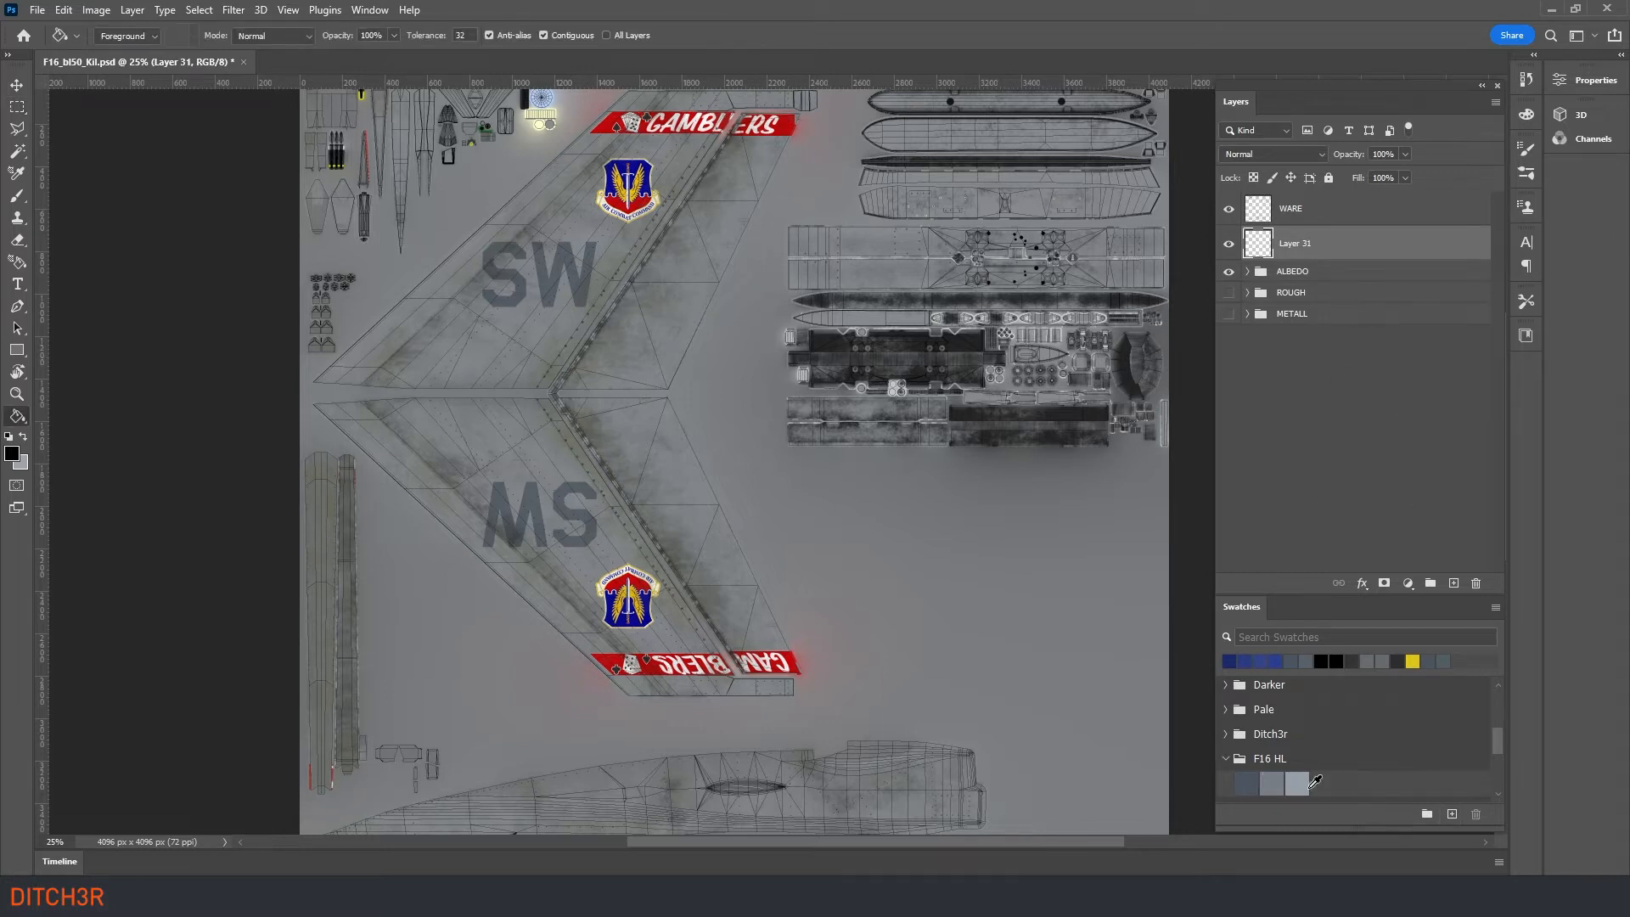
pyautogui.click(1272, 782)
pyautogui.click(833, 563)
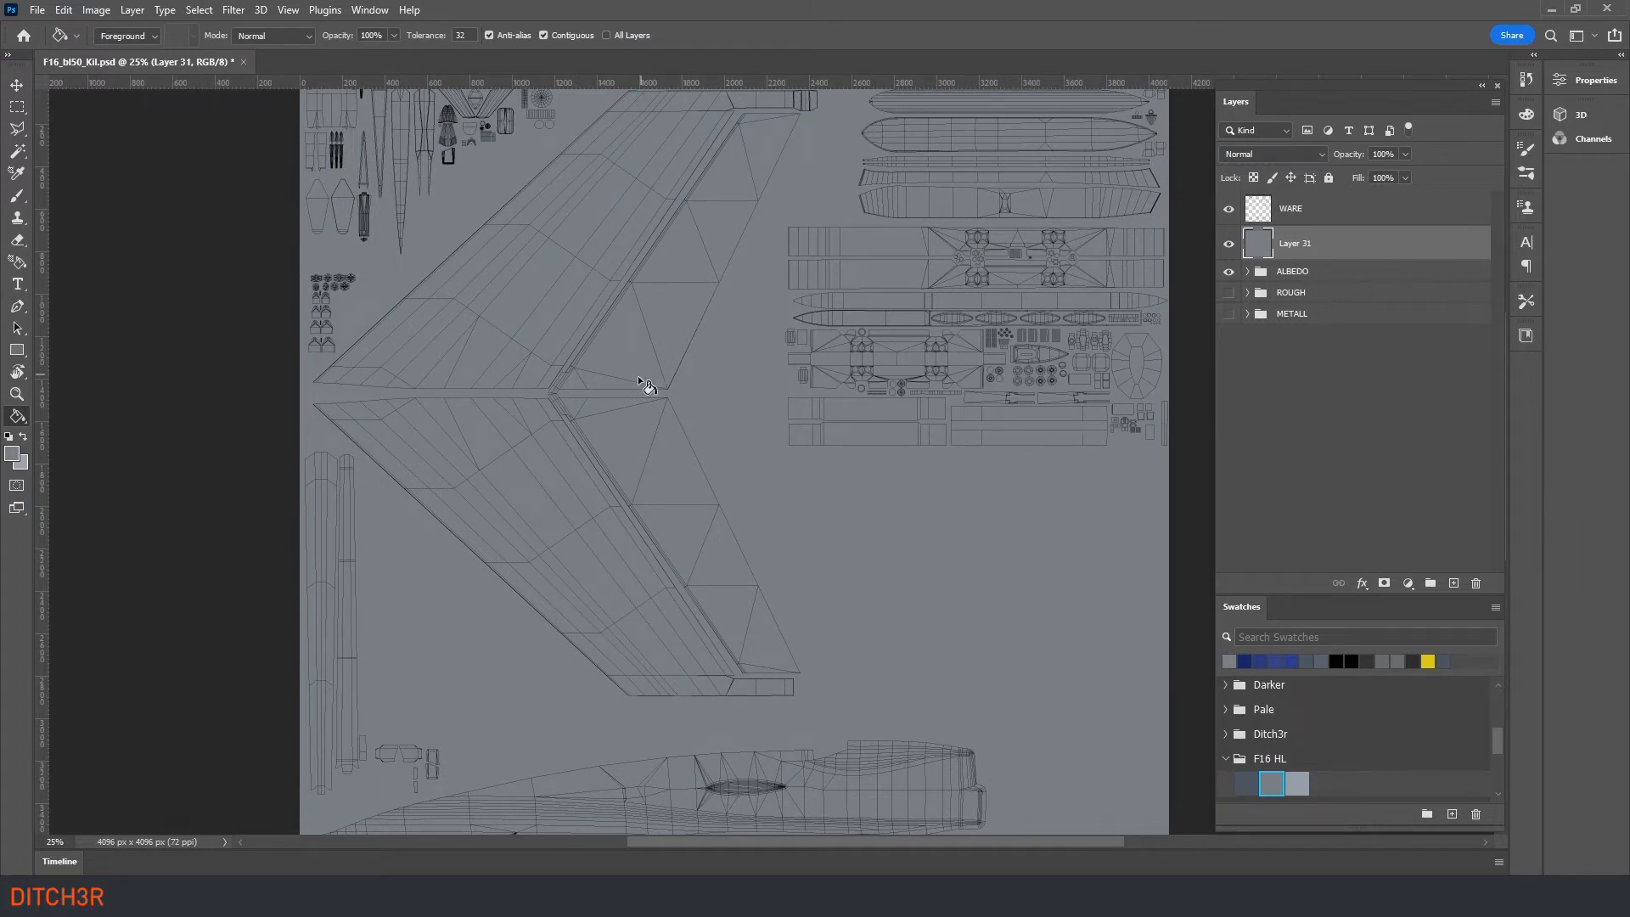
# Step: Save a copy of F16_bl50_Kil as an NVIDIA DDS texture in BC7 format into the 421st FS HILL AFB livery folder
pyautogui.click(37, 11)
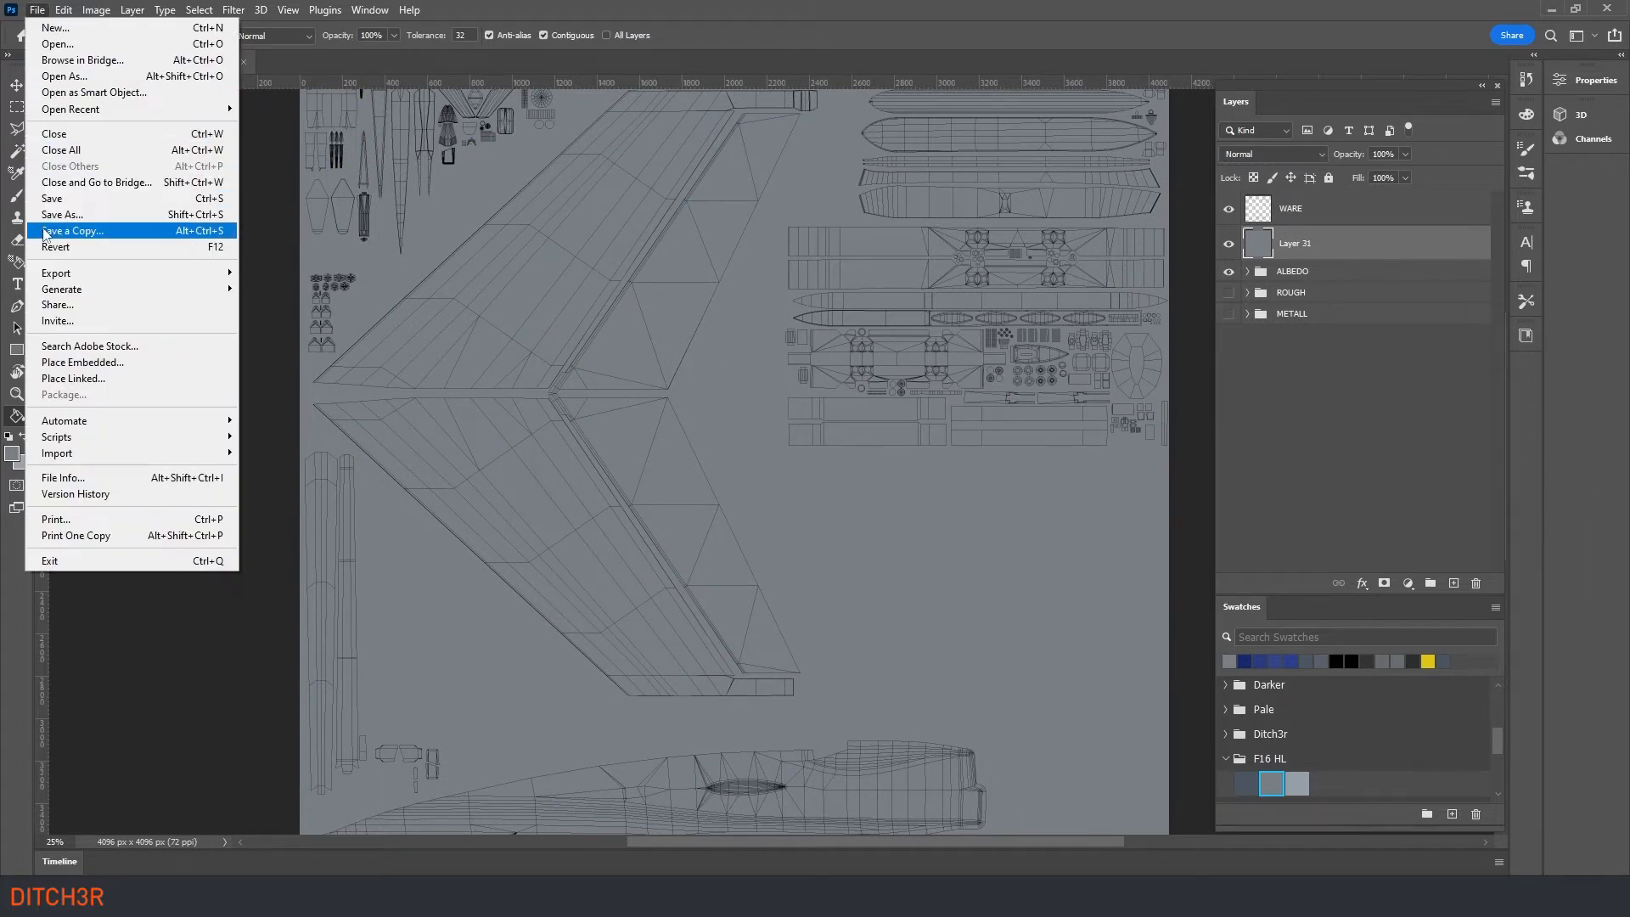
pyautogui.click(47, 231)
pyautogui.click(226, 548)
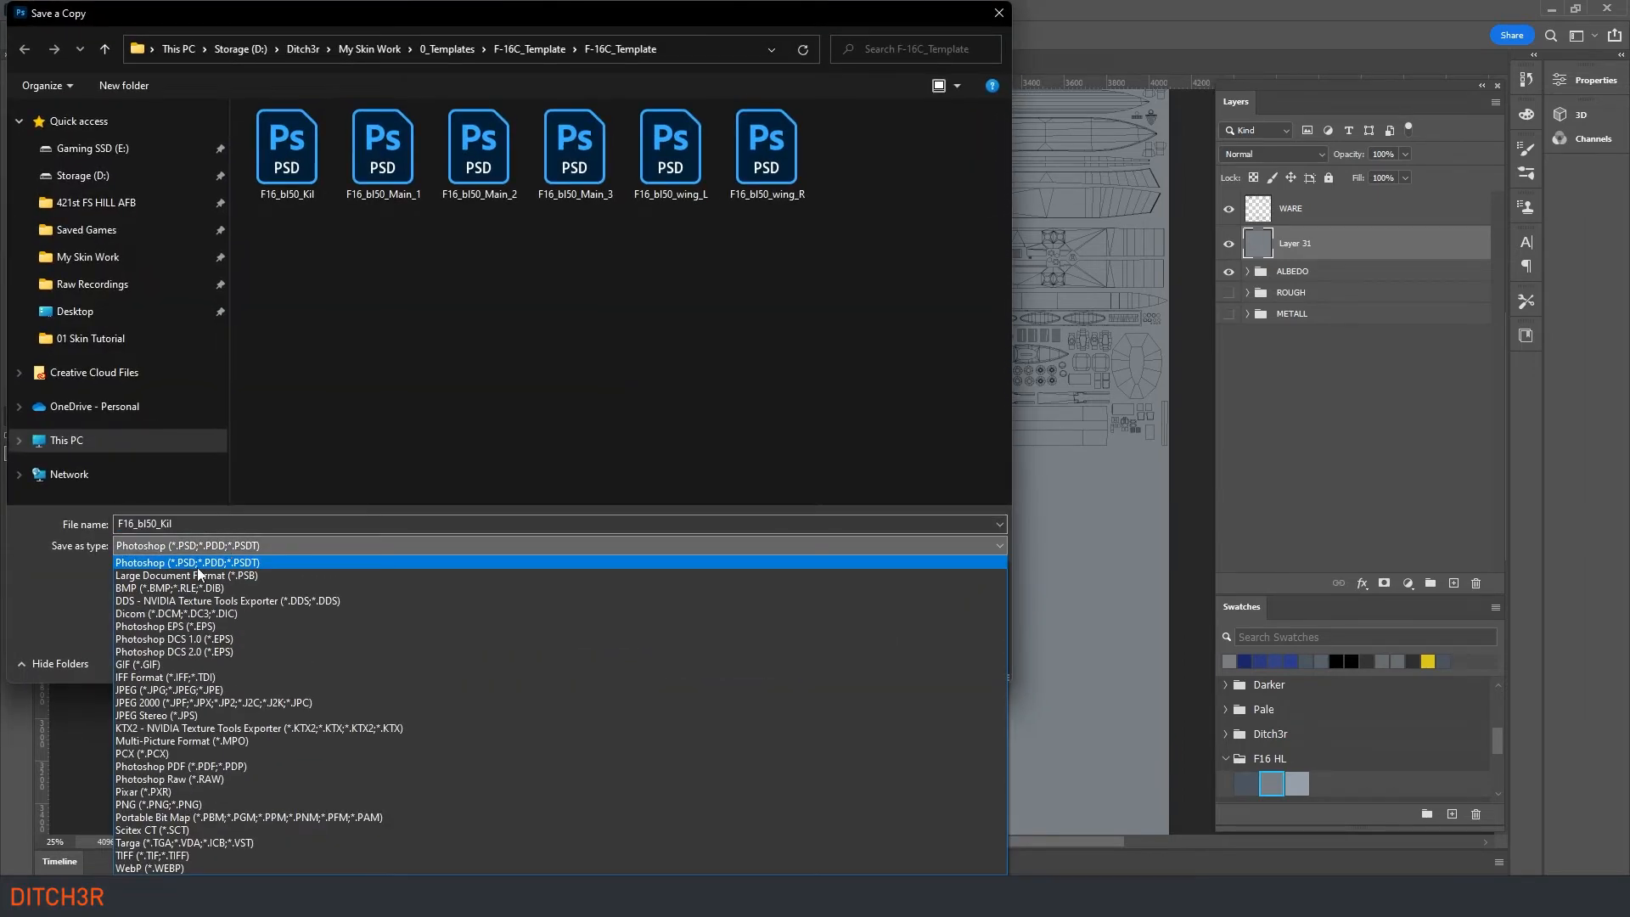
pyautogui.click(197, 717)
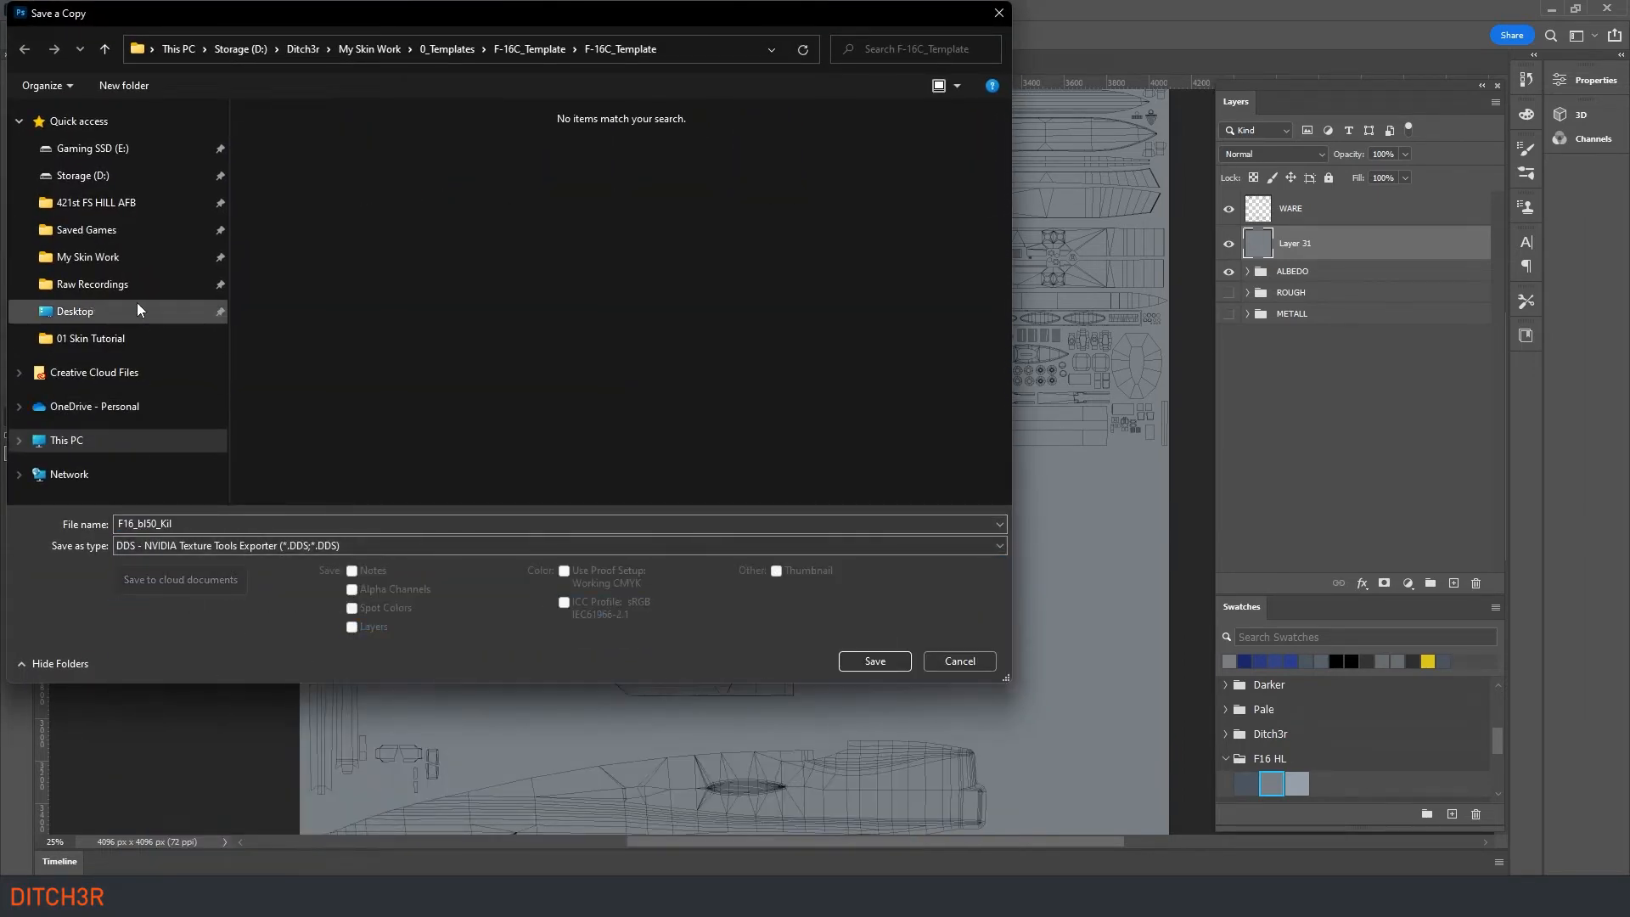
pyautogui.click(116, 206)
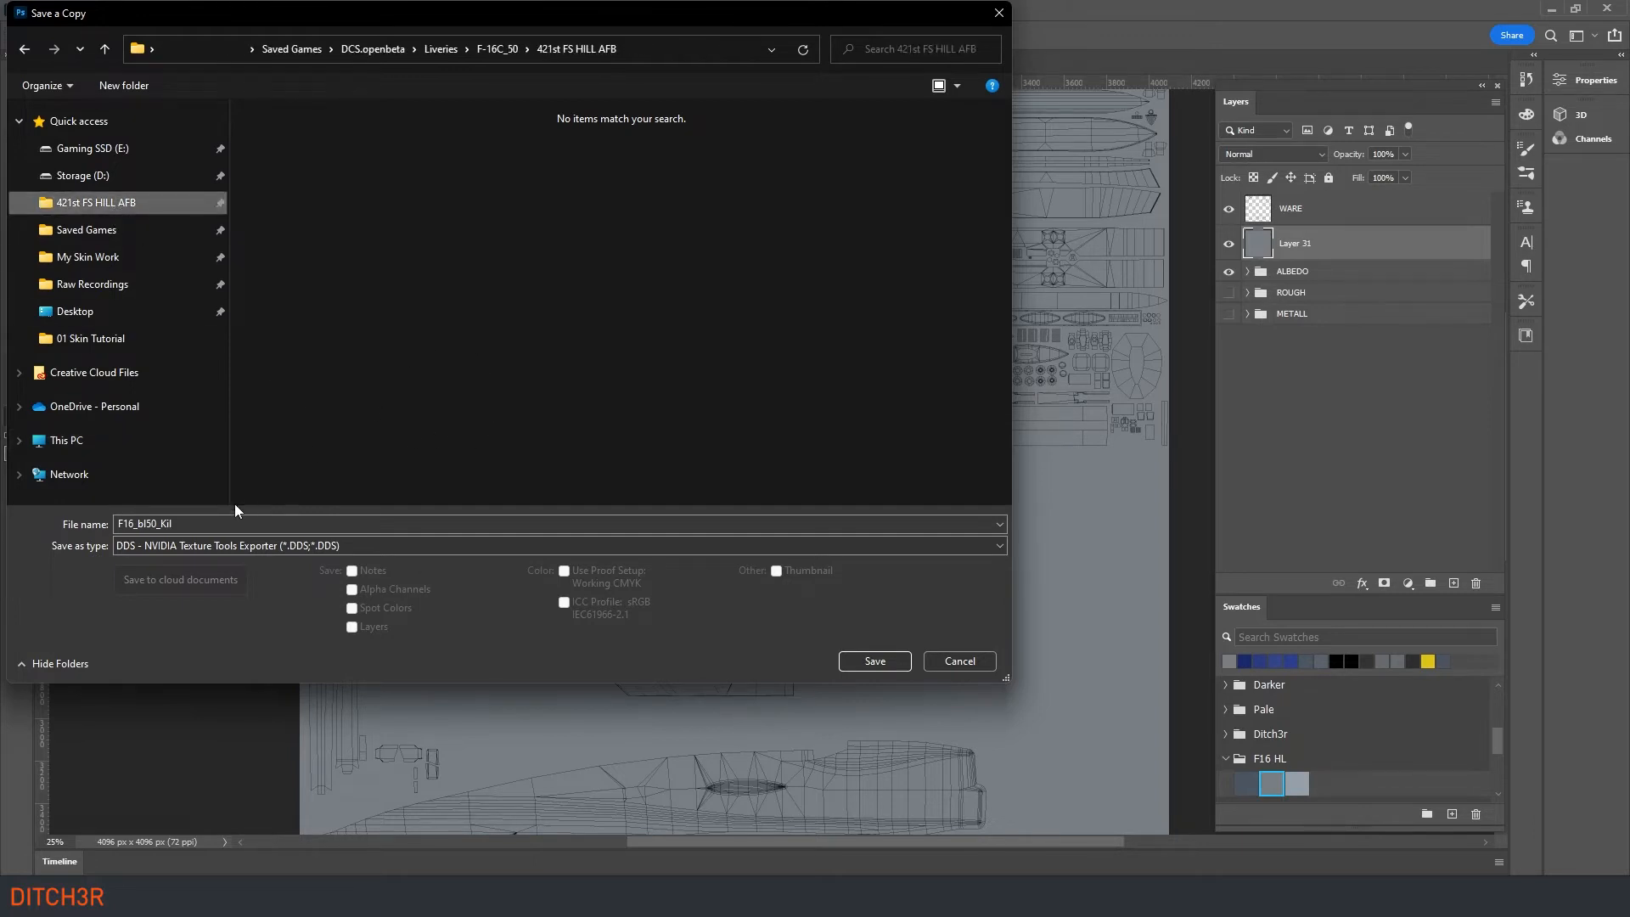
pyautogui.click(874, 662)
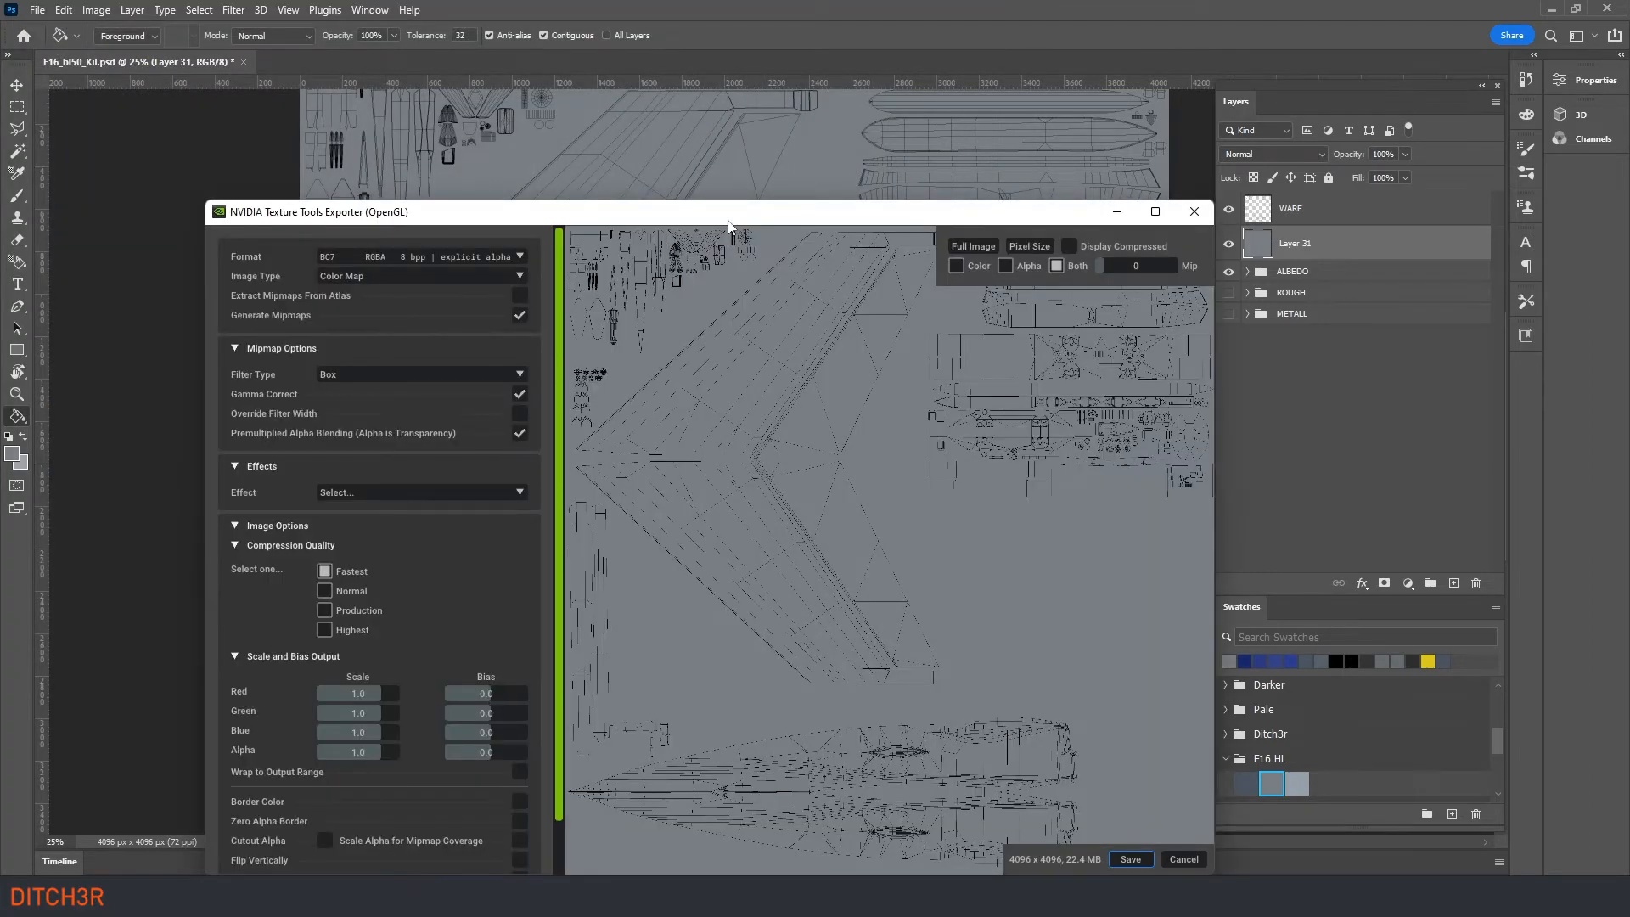
pyautogui.moveTo(727, 225); pyautogui.dragTo(758, 115)
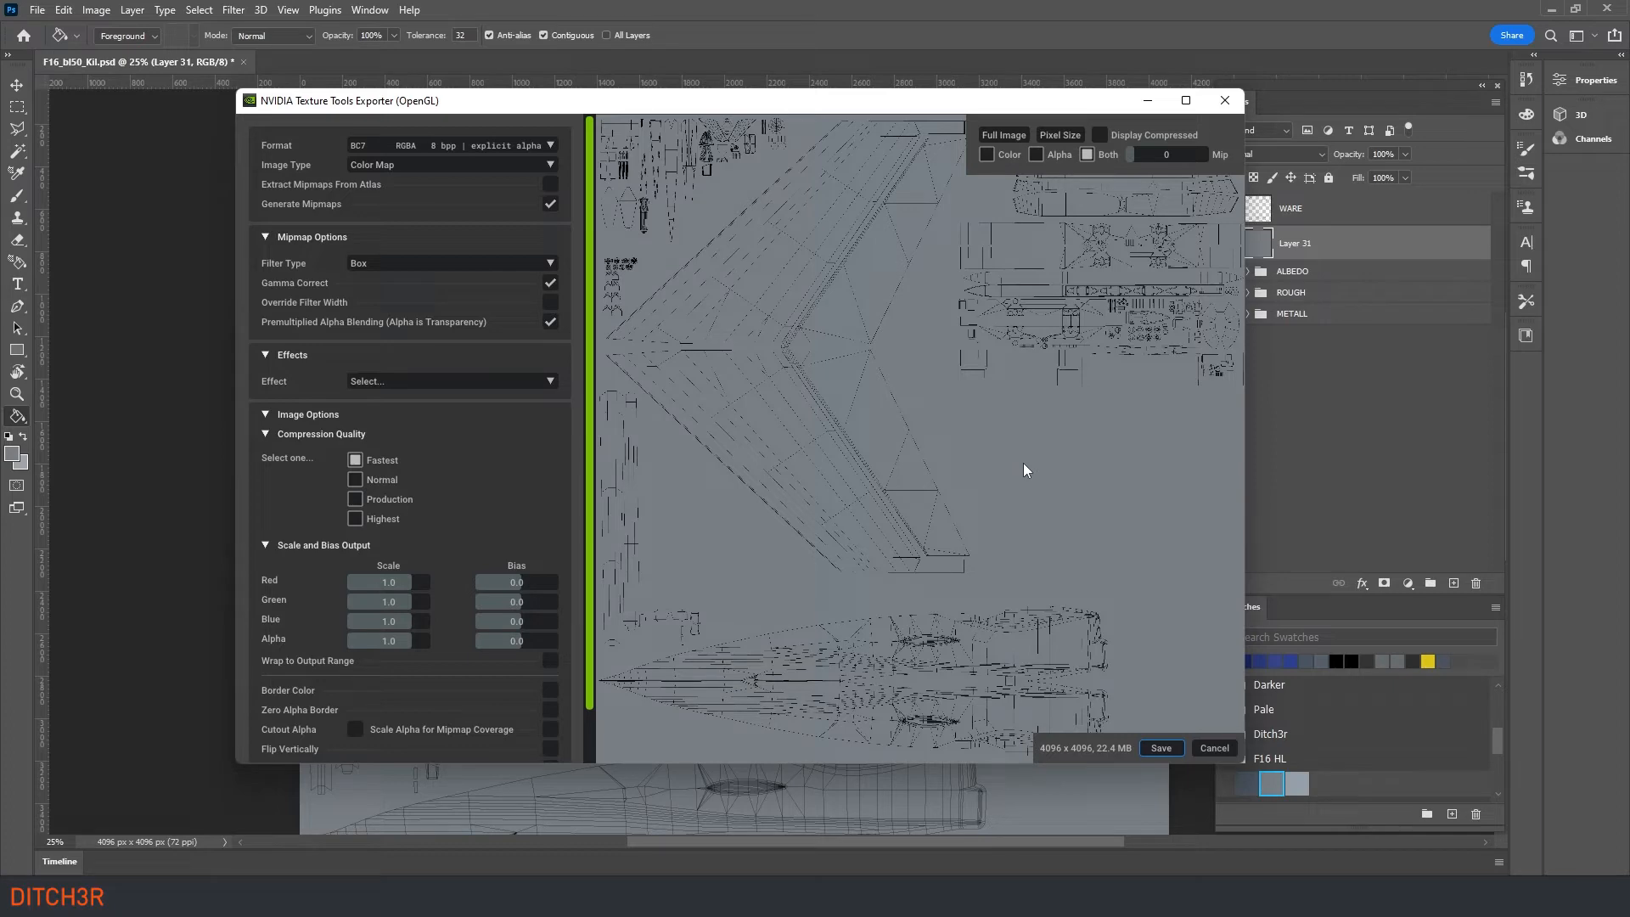
pyautogui.click(1164, 750)
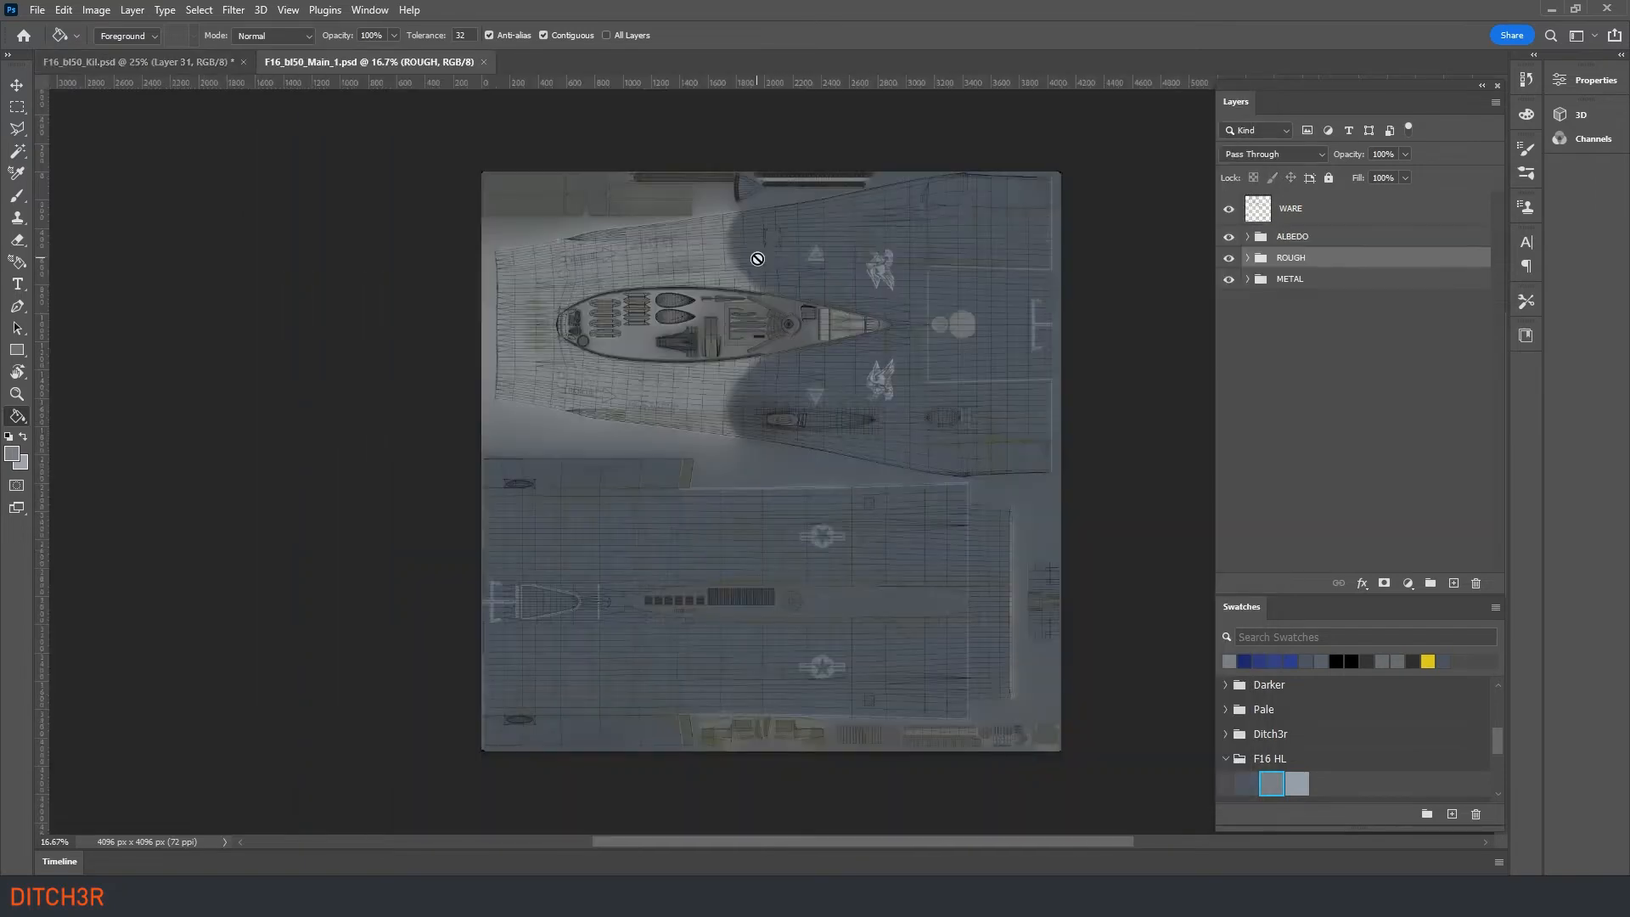
# Step: Add a new layer above the ALBEDO group in F16_bl50_Main_1 and fill it with the same F16 HL grey
pyautogui.click(1342, 240)
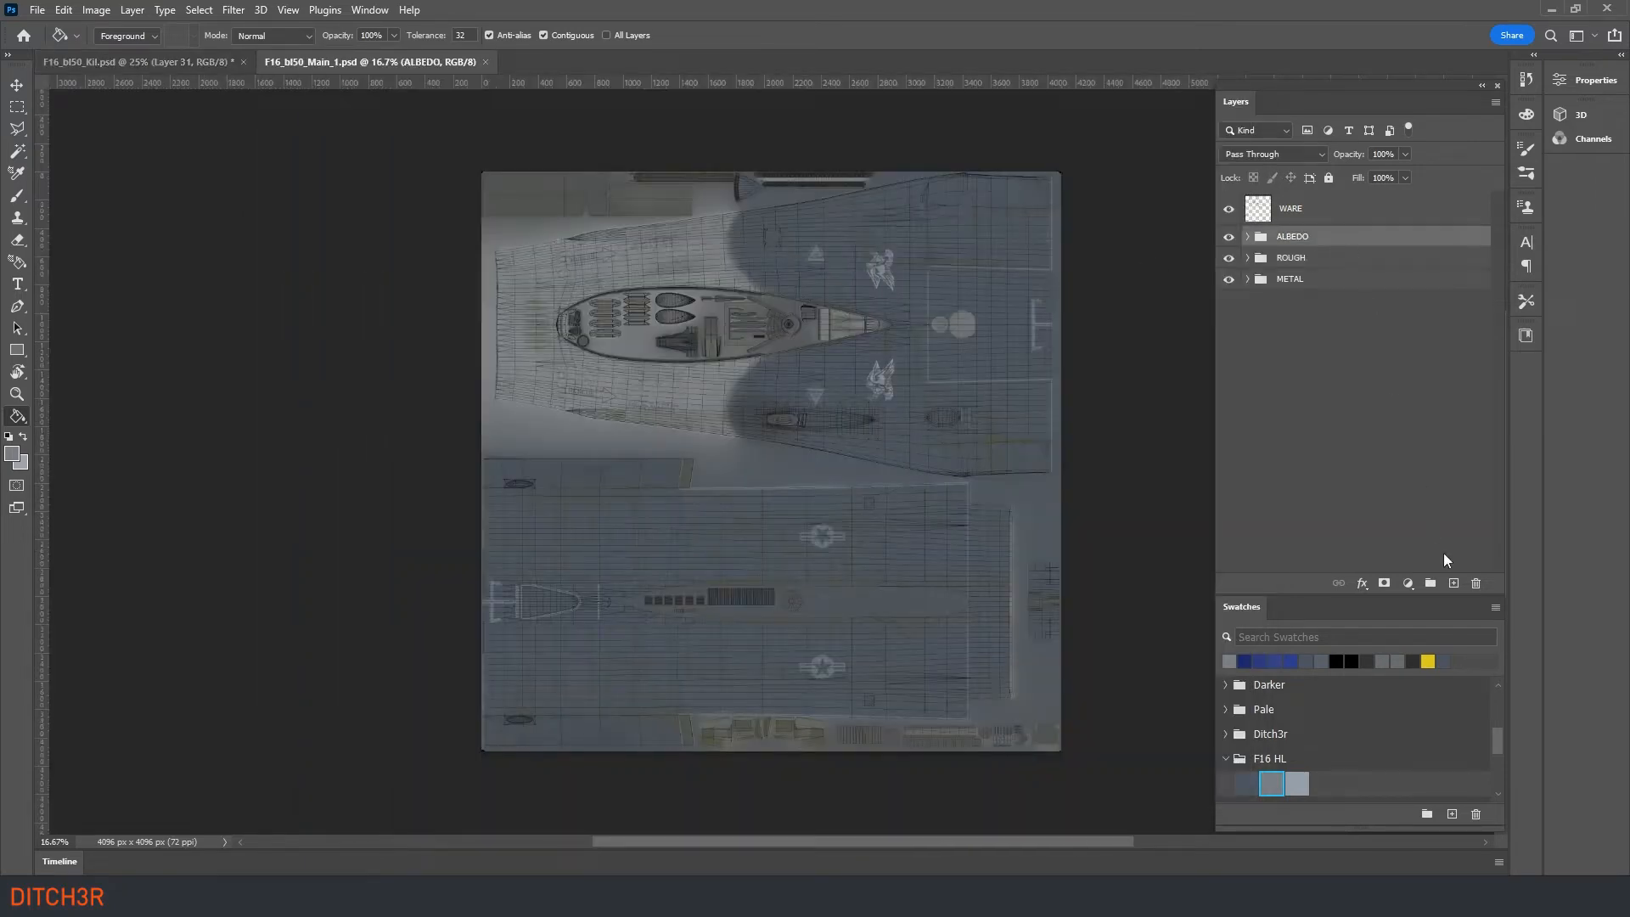
pyautogui.click(1453, 583)
pyautogui.click(942, 260)
# Step: Save a copy of F16_bl50_Main_1 as an NVIDIA DDS texture in BC7 format into the 421st FS HILL AFB folder
pyautogui.click(36, 11)
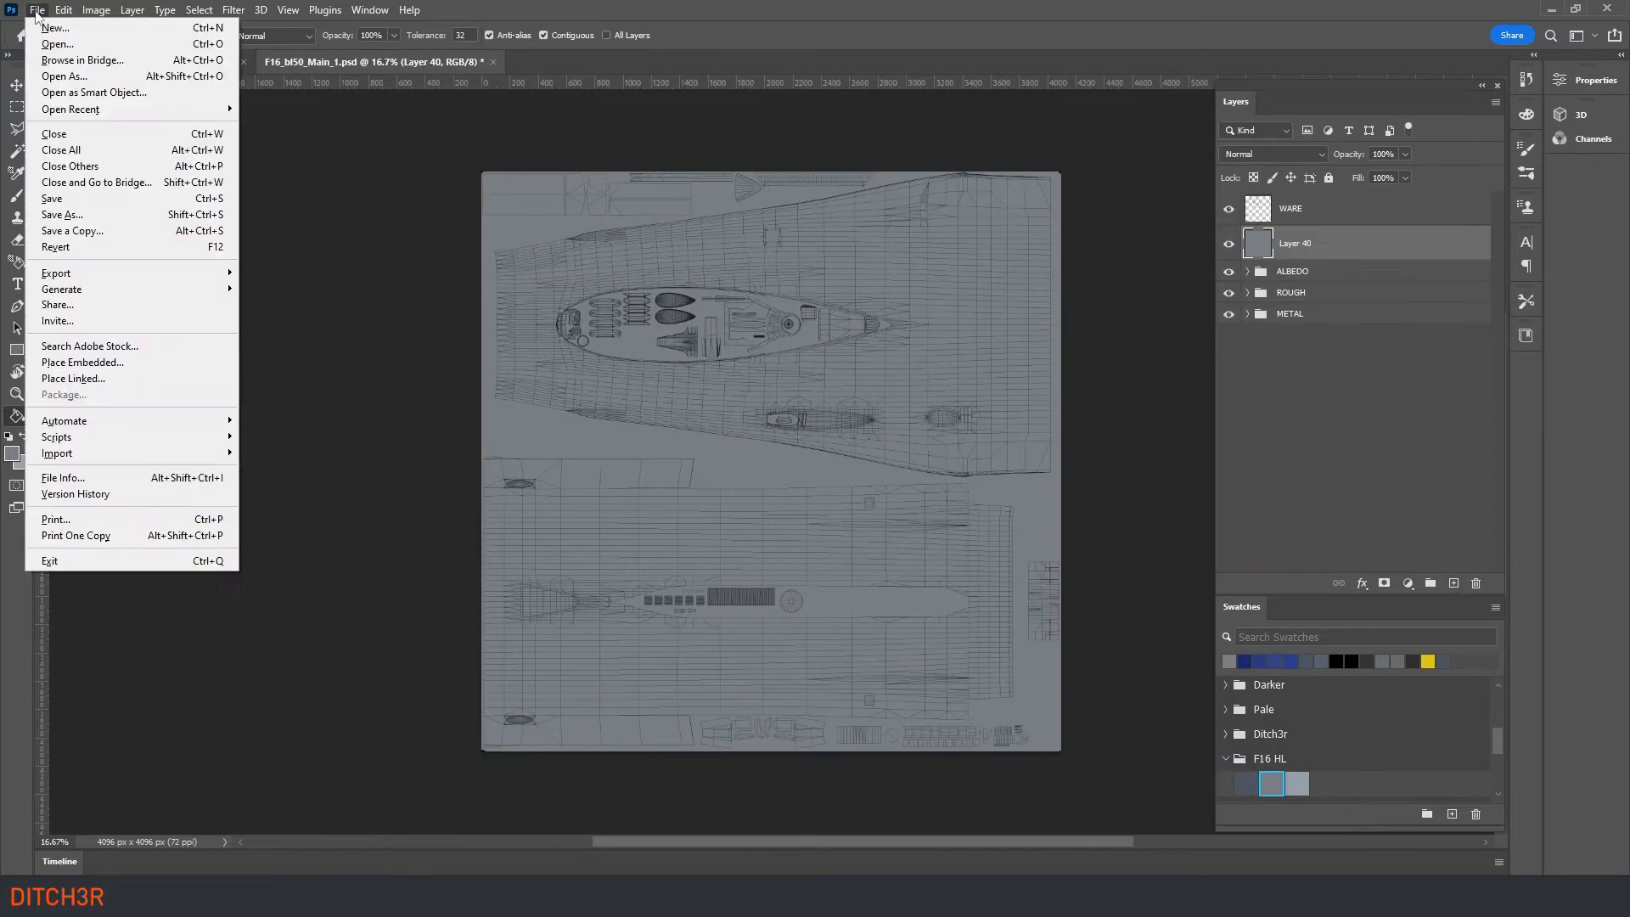
pyautogui.click(51, 232)
pyautogui.click(169, 550)
pyautogui.click(169, 600)
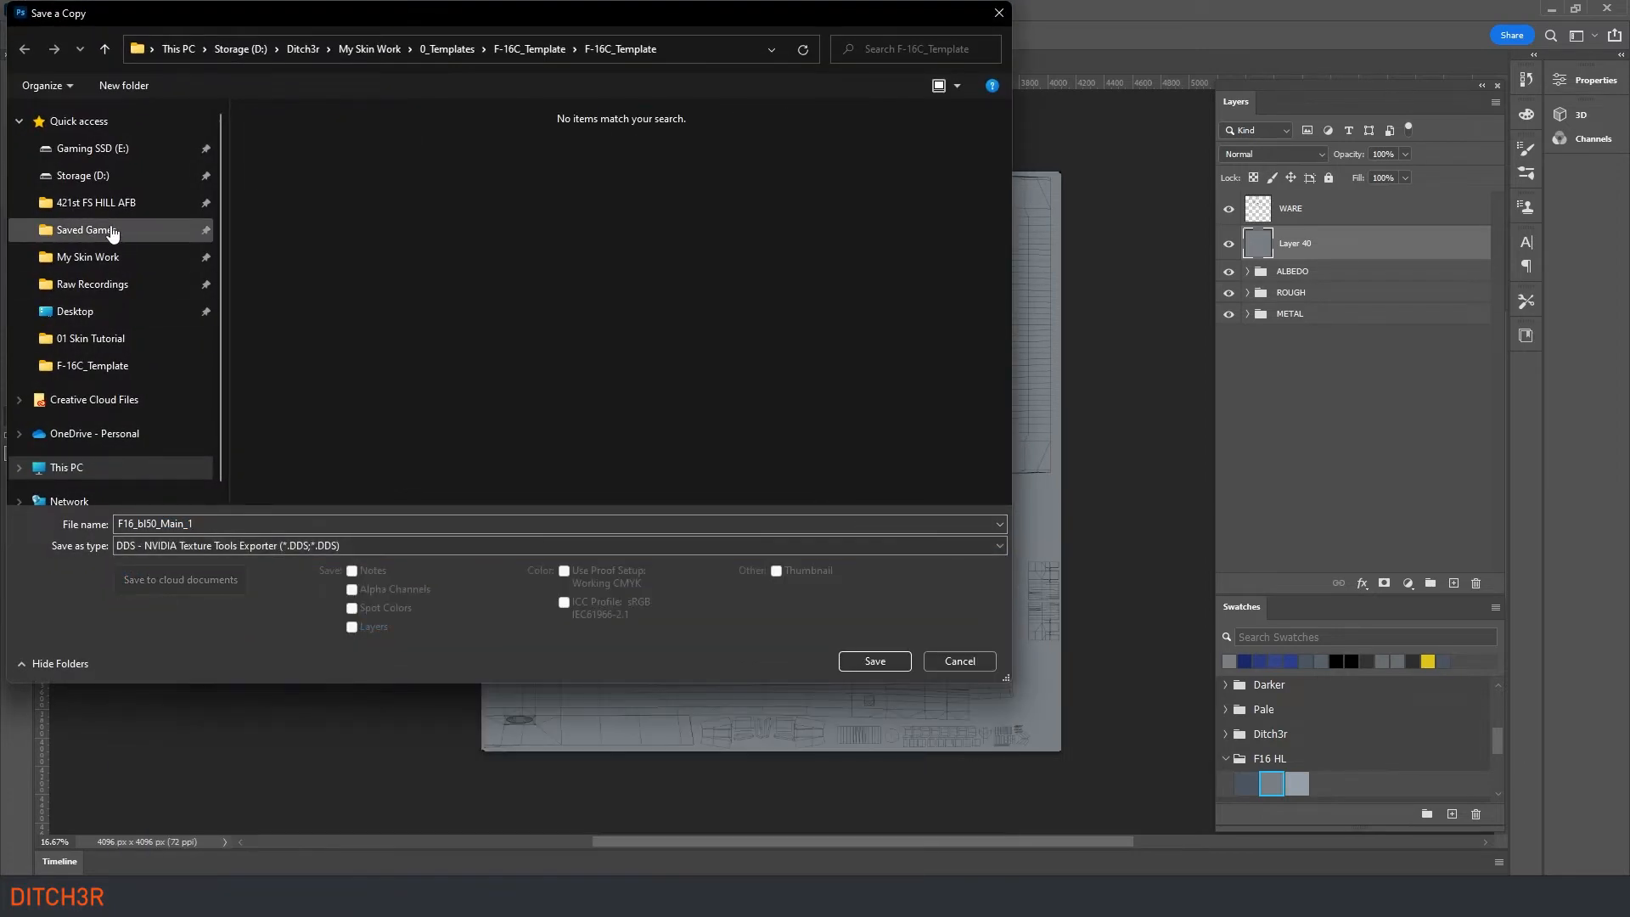
pyautogui.click(96, 202)
pyautogui.click(857, 662)
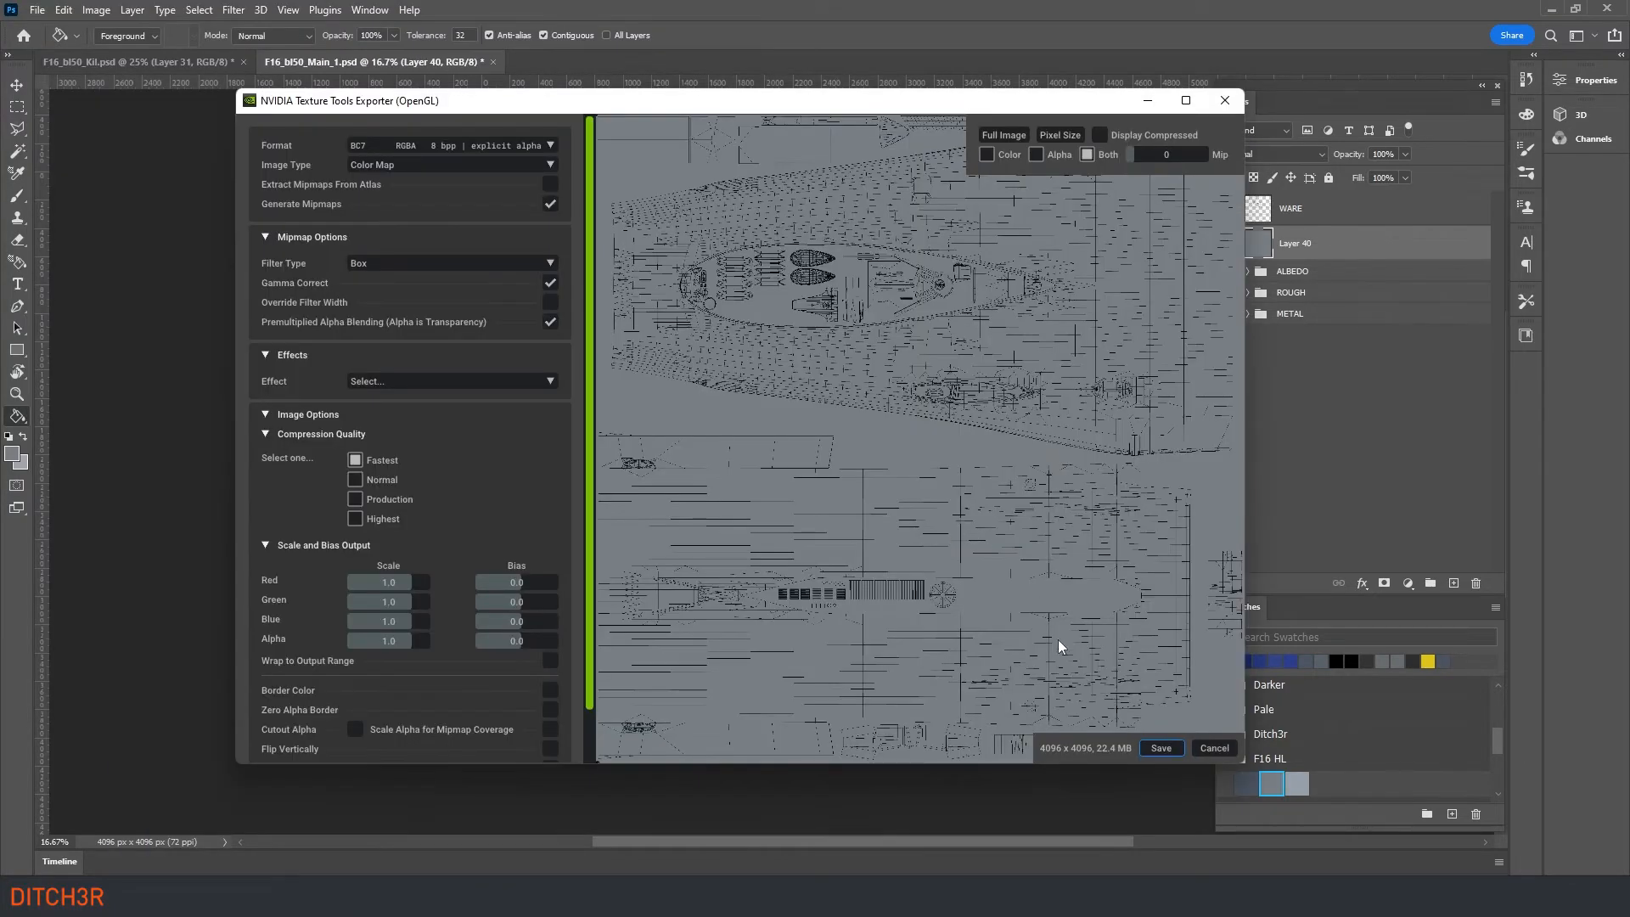
pyautogui.click(1161, 749)
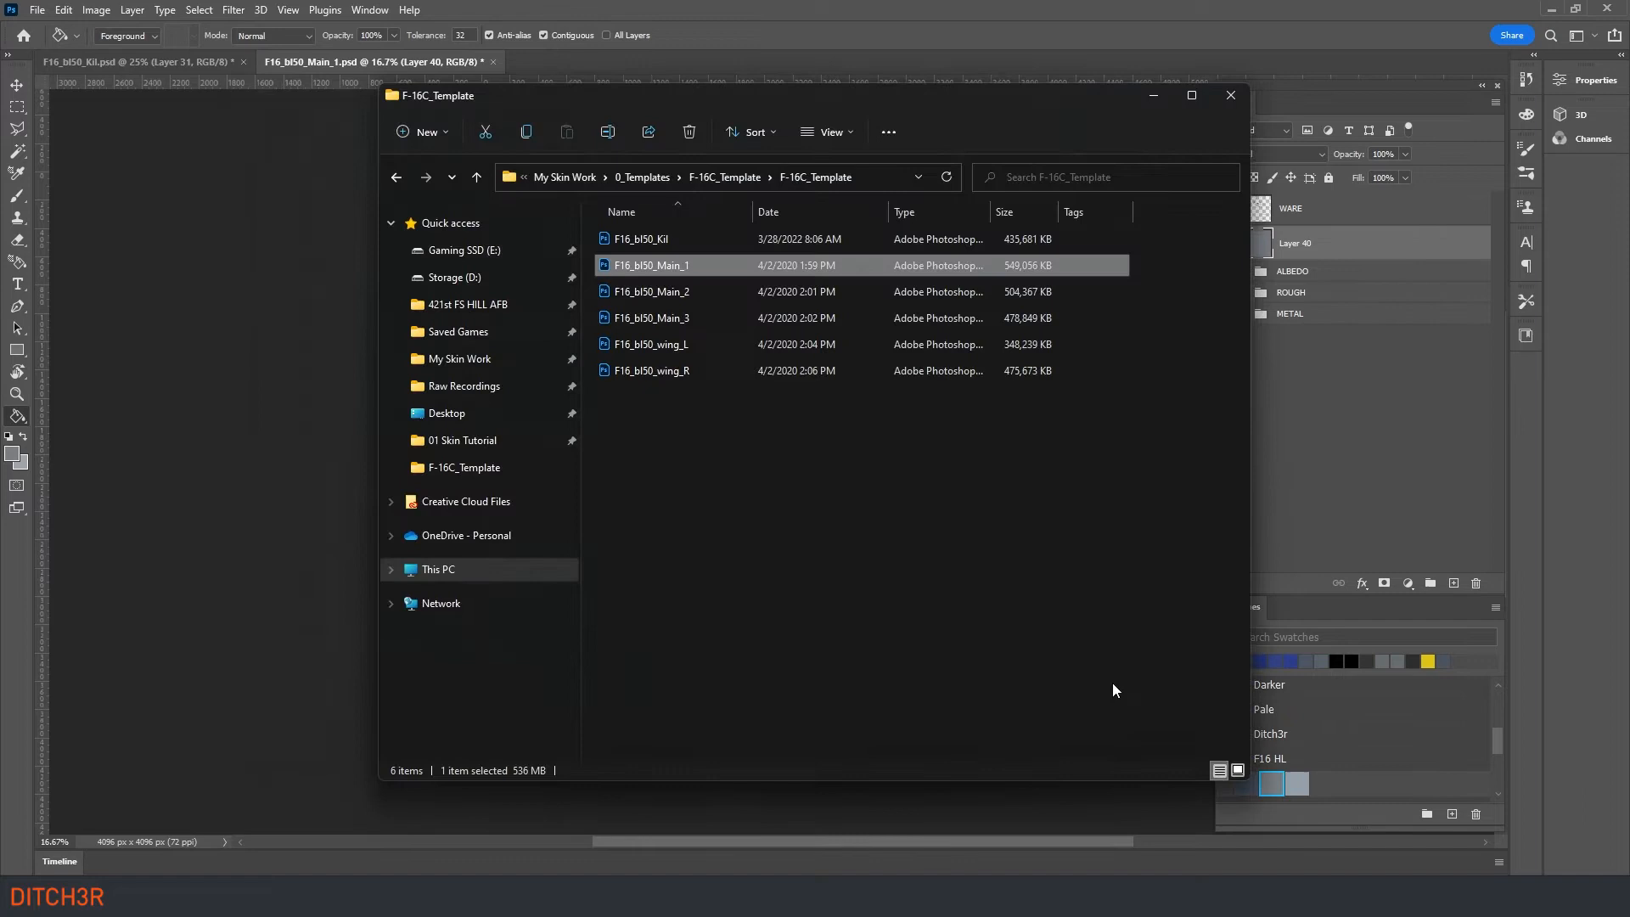
# Step: Open F16_bl50_Main_2 and fill a new layer above the ALBEDO group with the same F16 HL grey
pyautogui.doubleClick(651, 292)
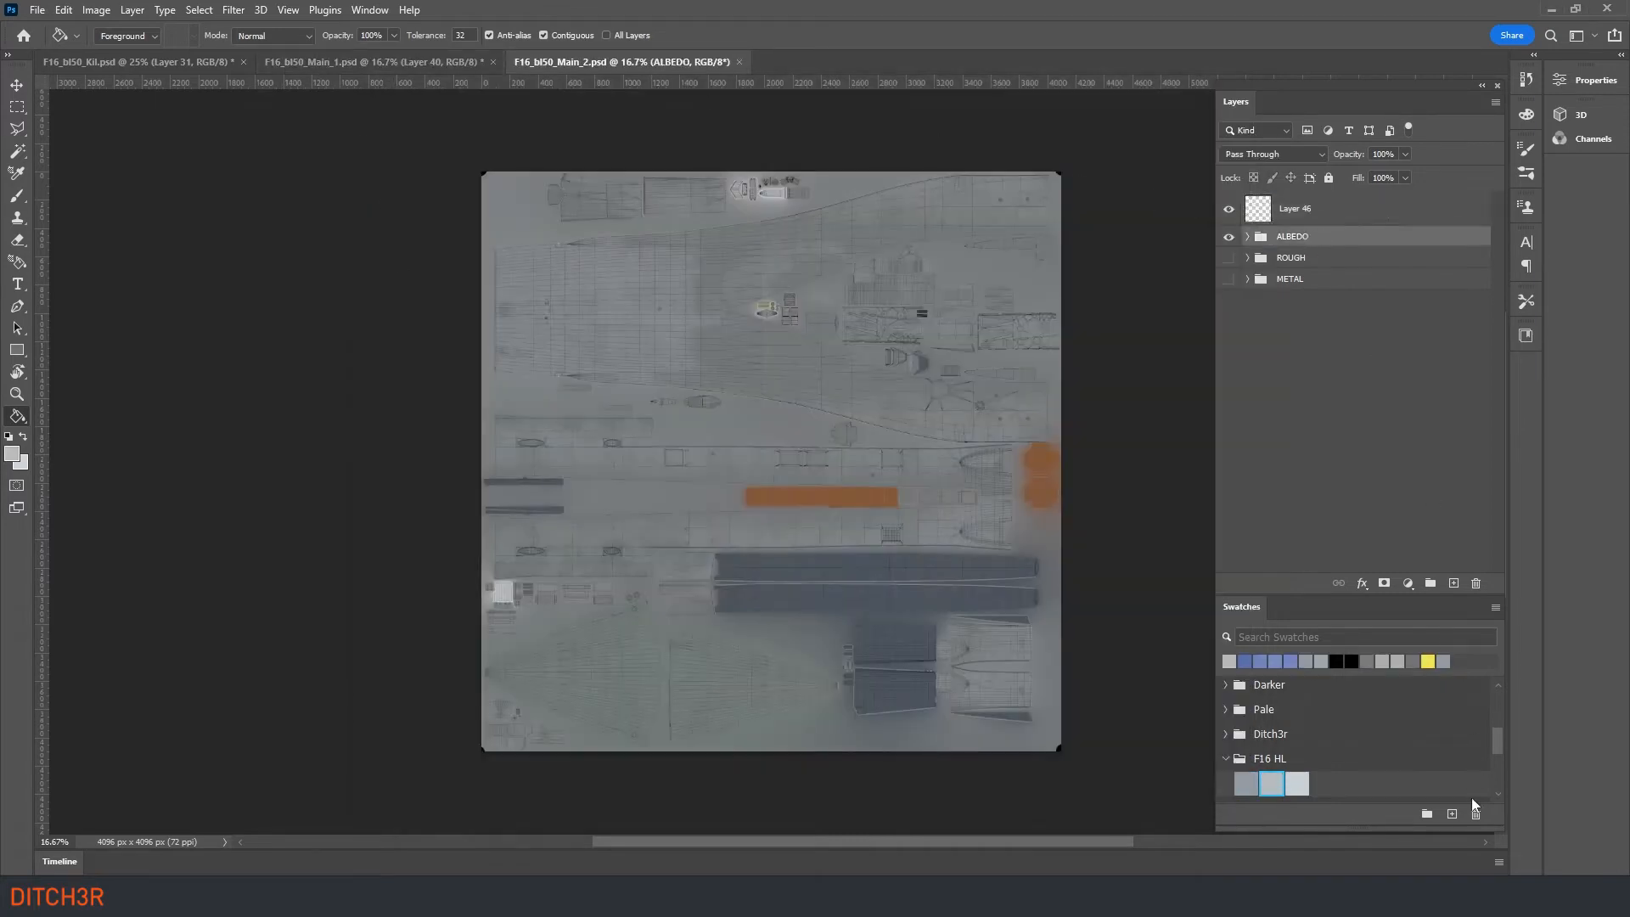
pyautogui.click(1453, 583)
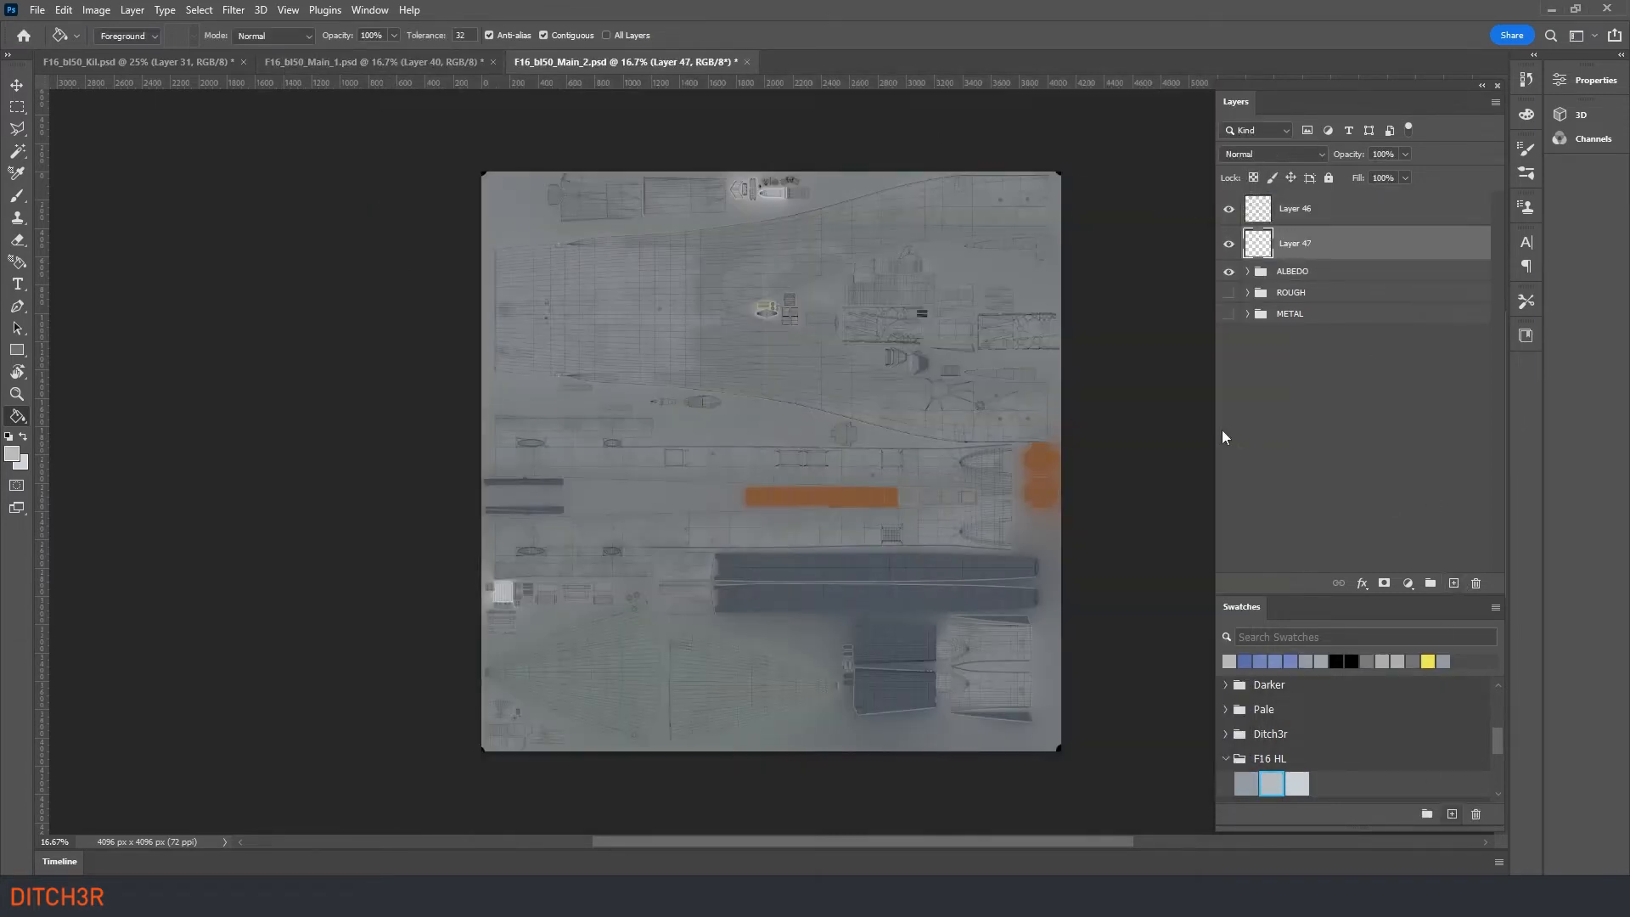
pyautogui.click(799, 346)
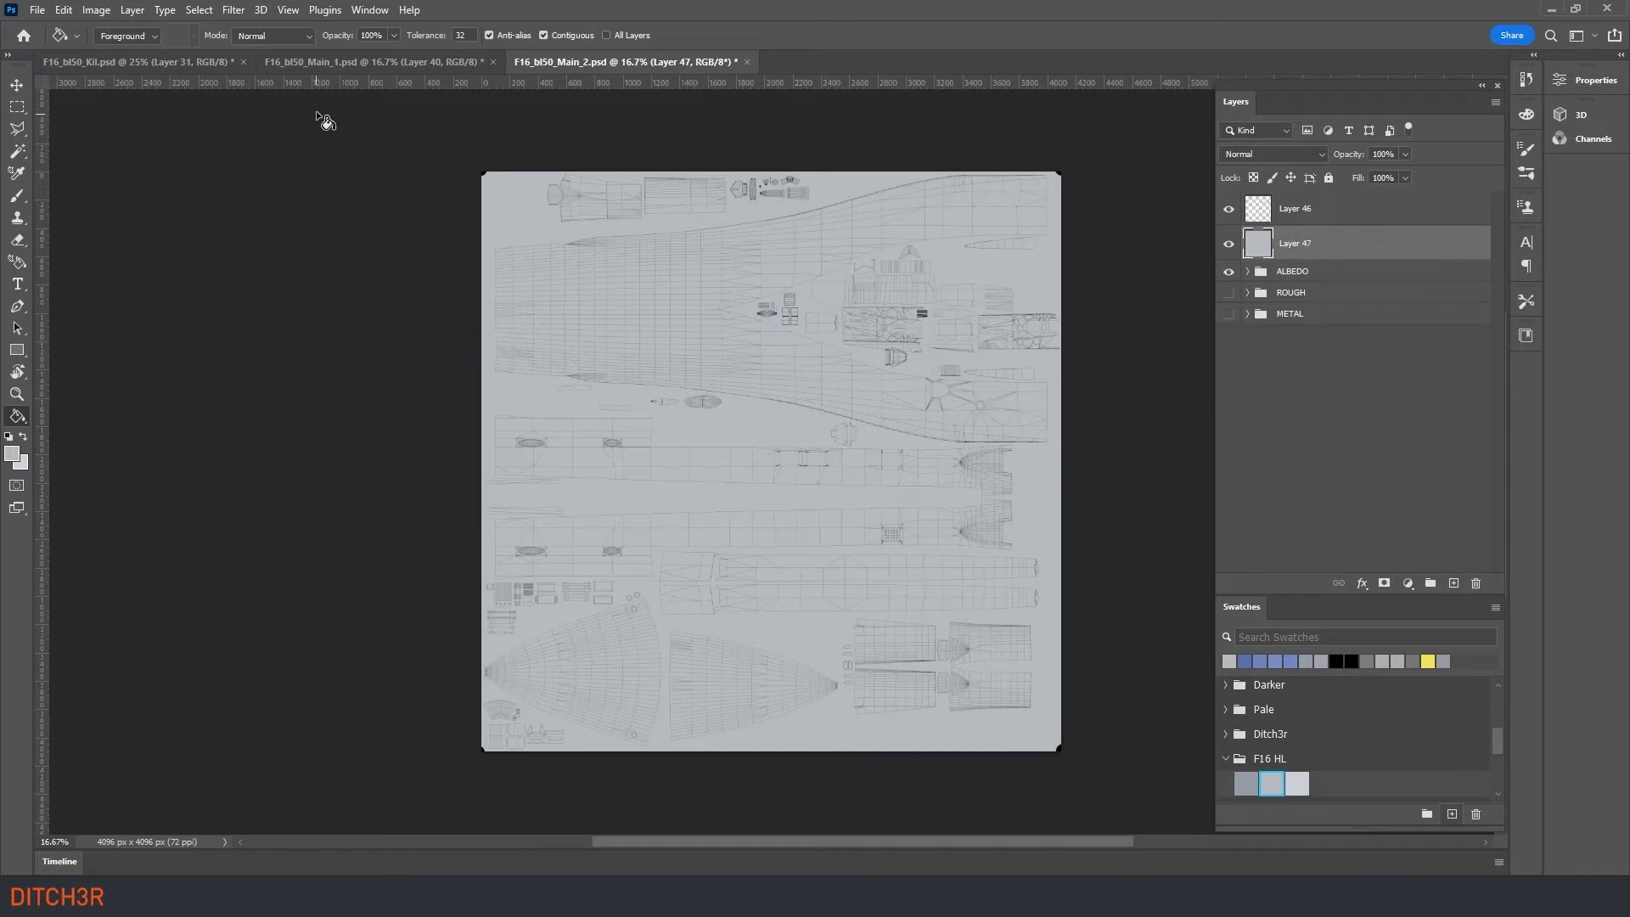
# Step: Compare the grey of F16_bl50_Main_2 with Main_1 and assign the sRGB IEC61966-2.1 color profile to Main_2
pyautogui.click(317, 63)
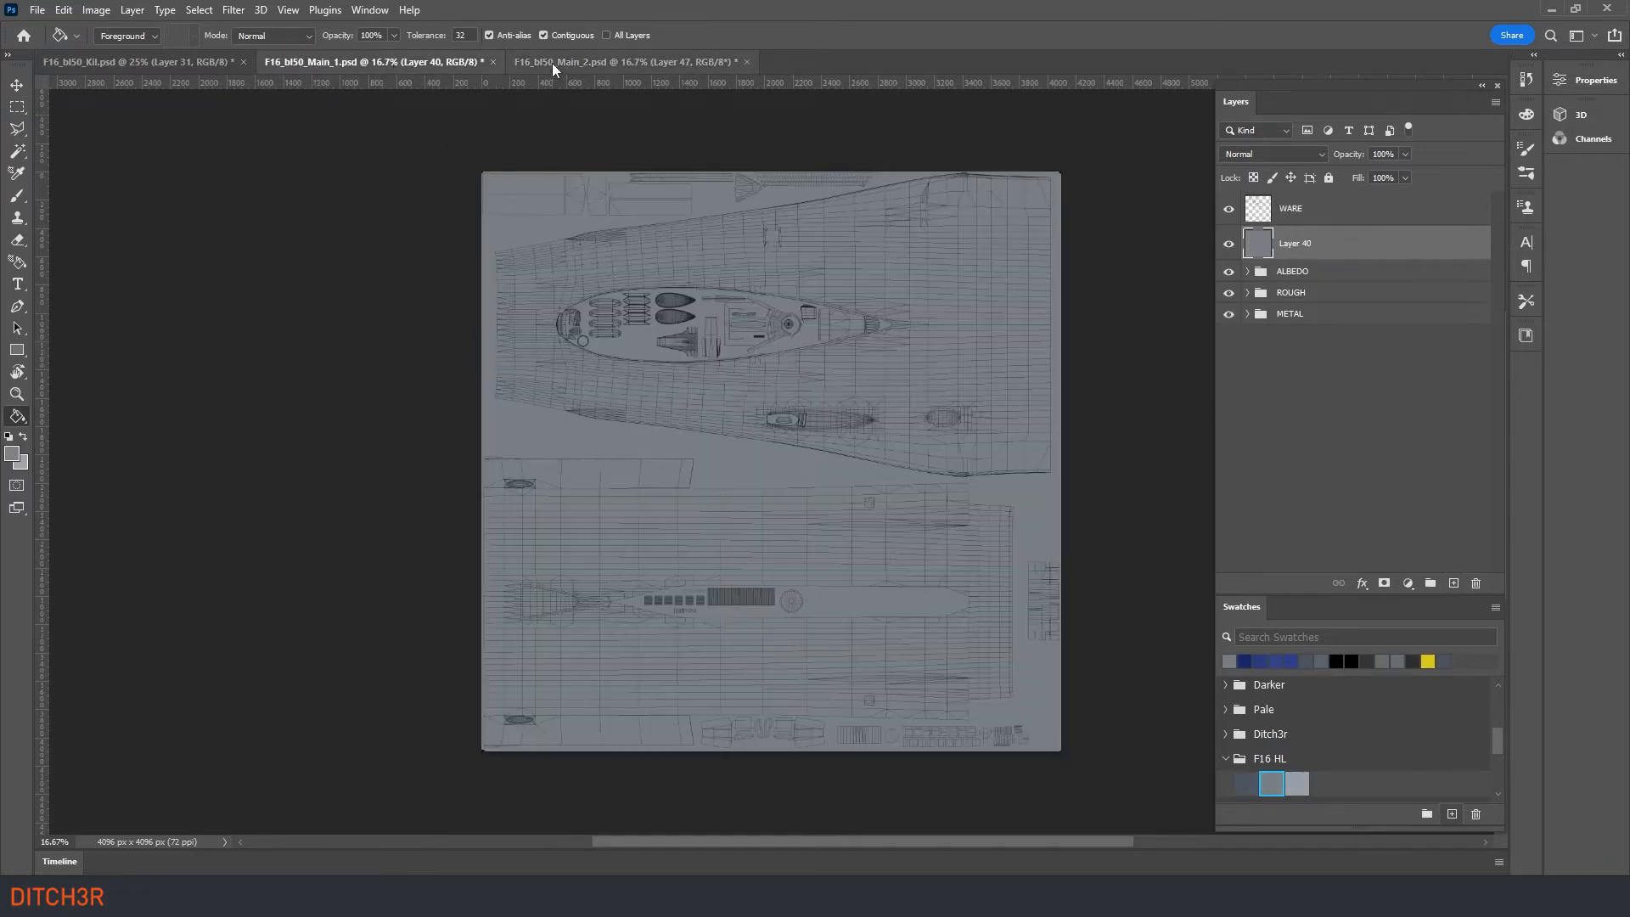
pyautogui.click(552, 63)
pyautogui.click(64, 10)
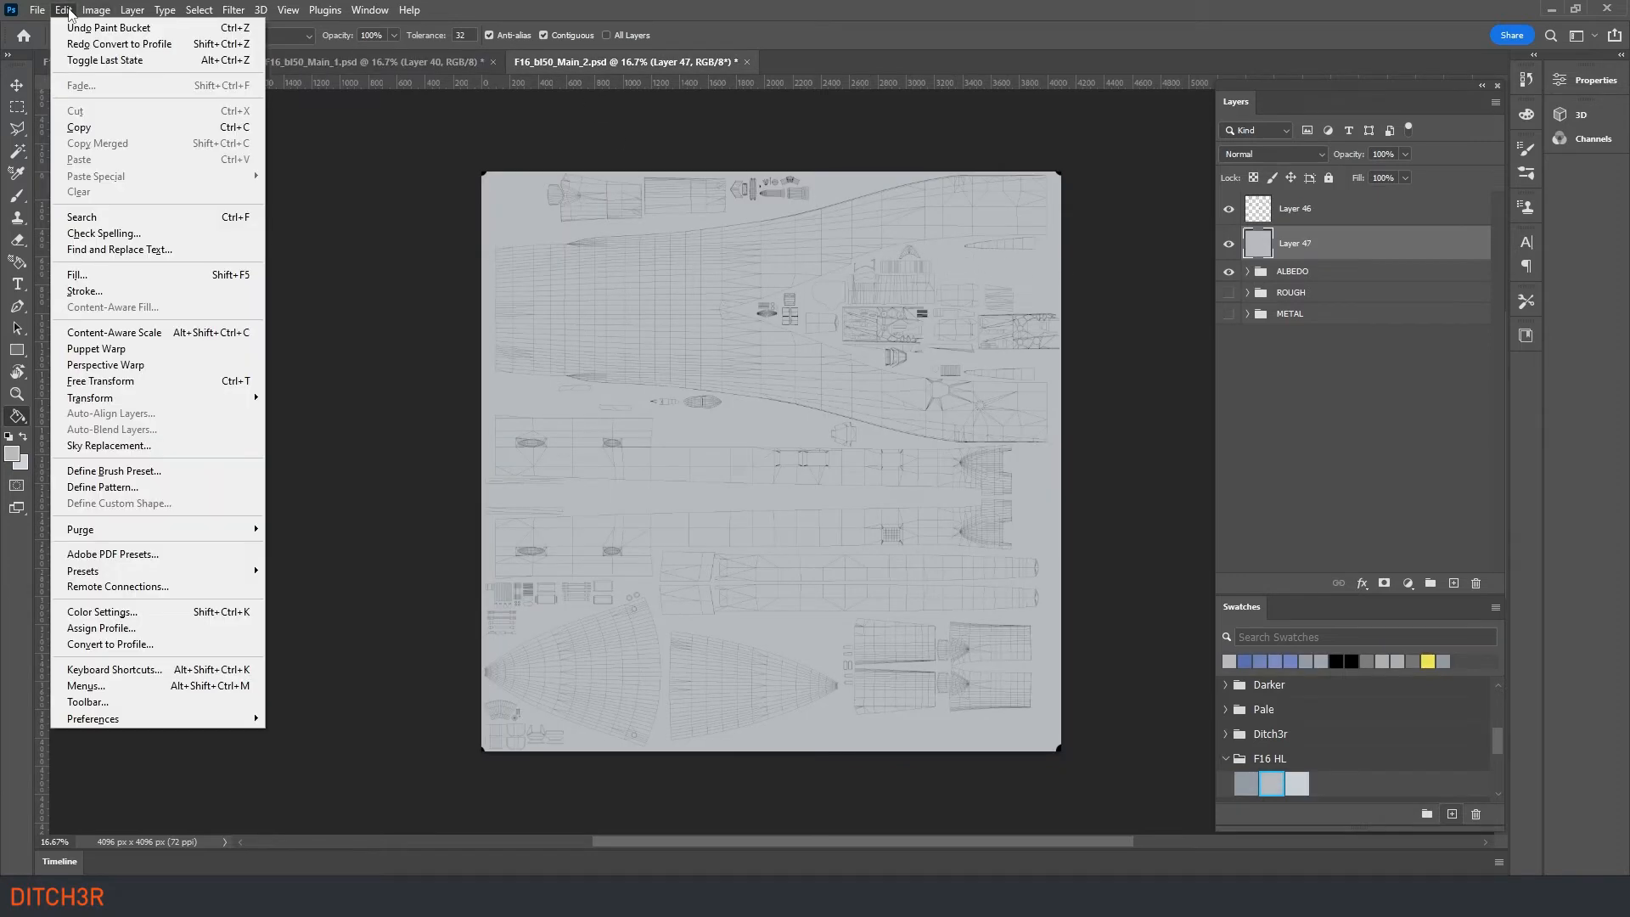
pyautogui.click(118, 632)
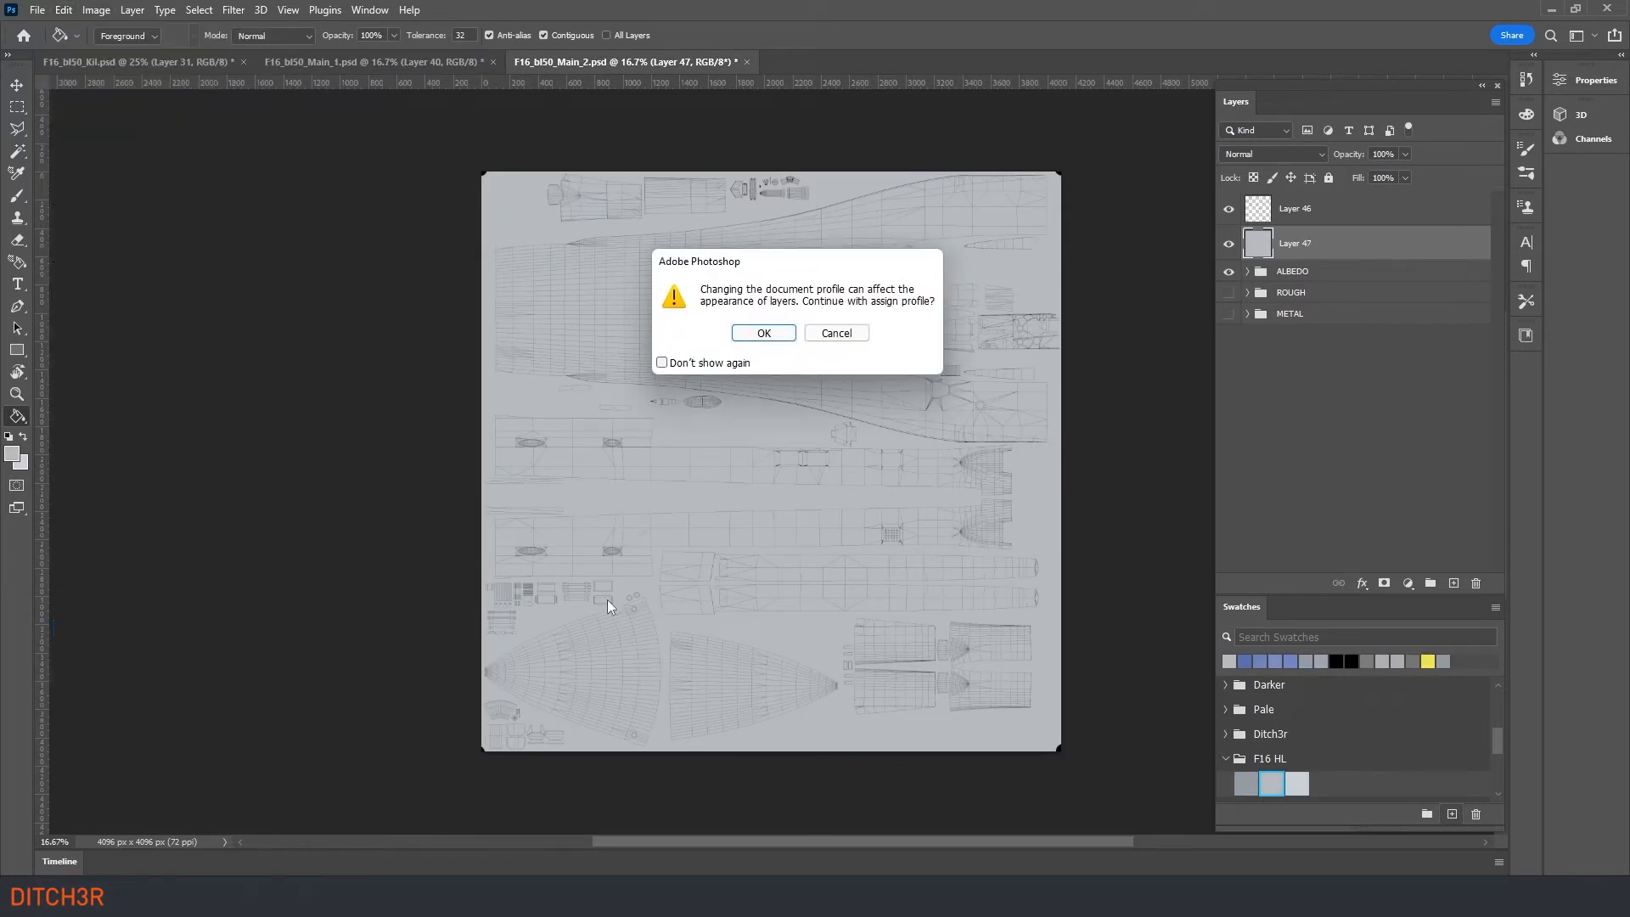
pyautogui.click(761, 334)
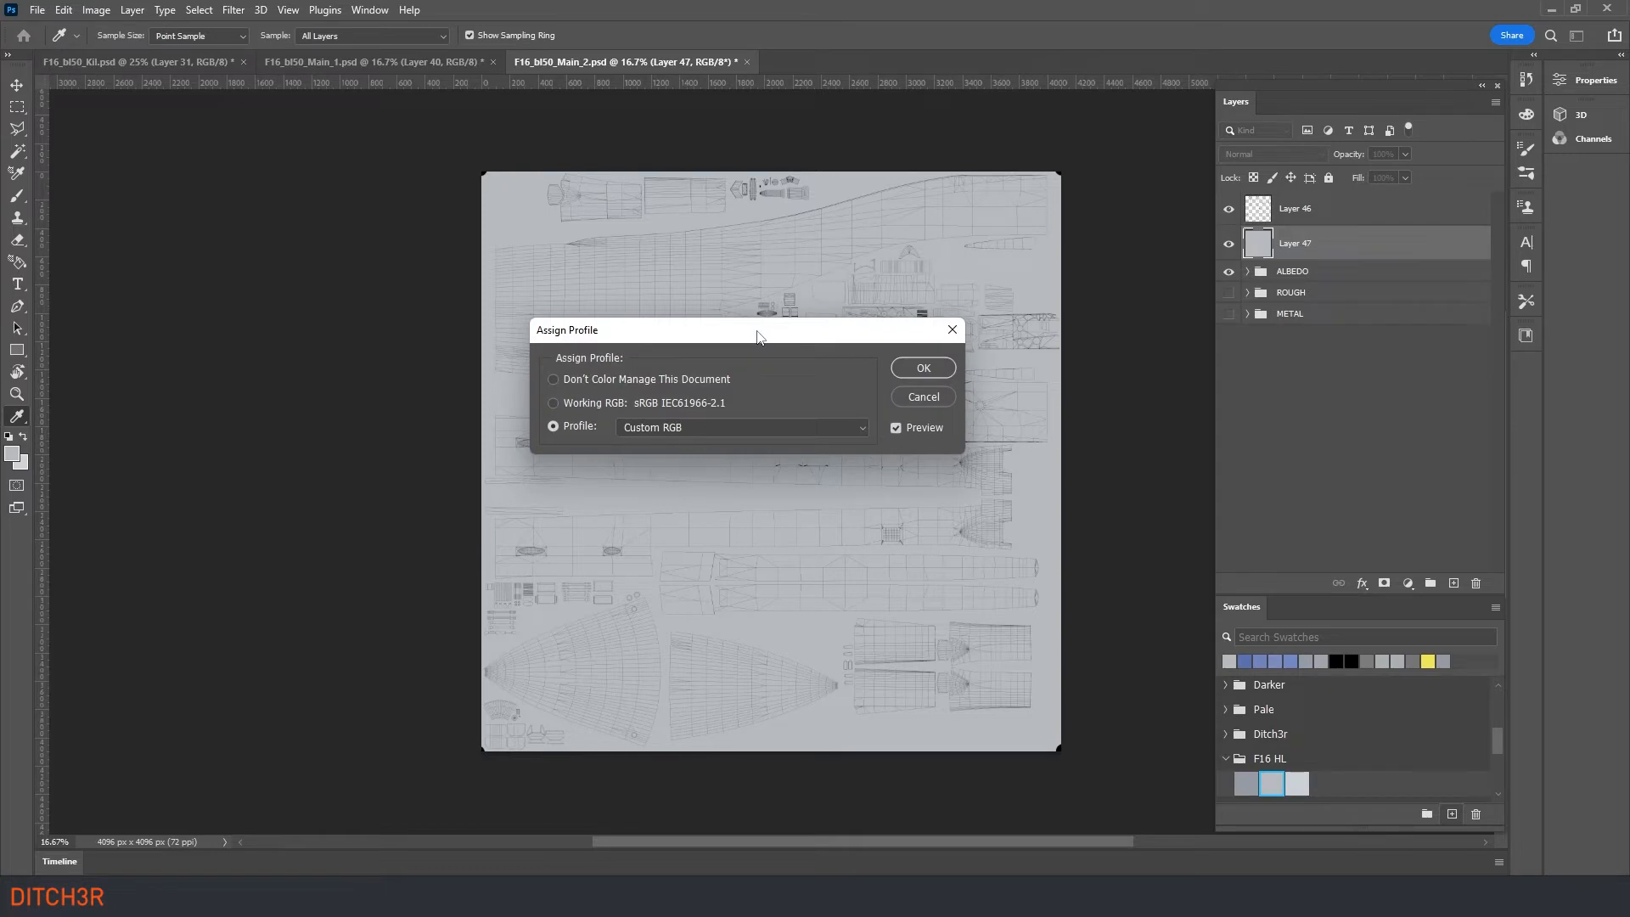
pyautogui.moveTo(758, 337); pyautogui.dragTo(776, 296)
pyautogui.click(702, 384)
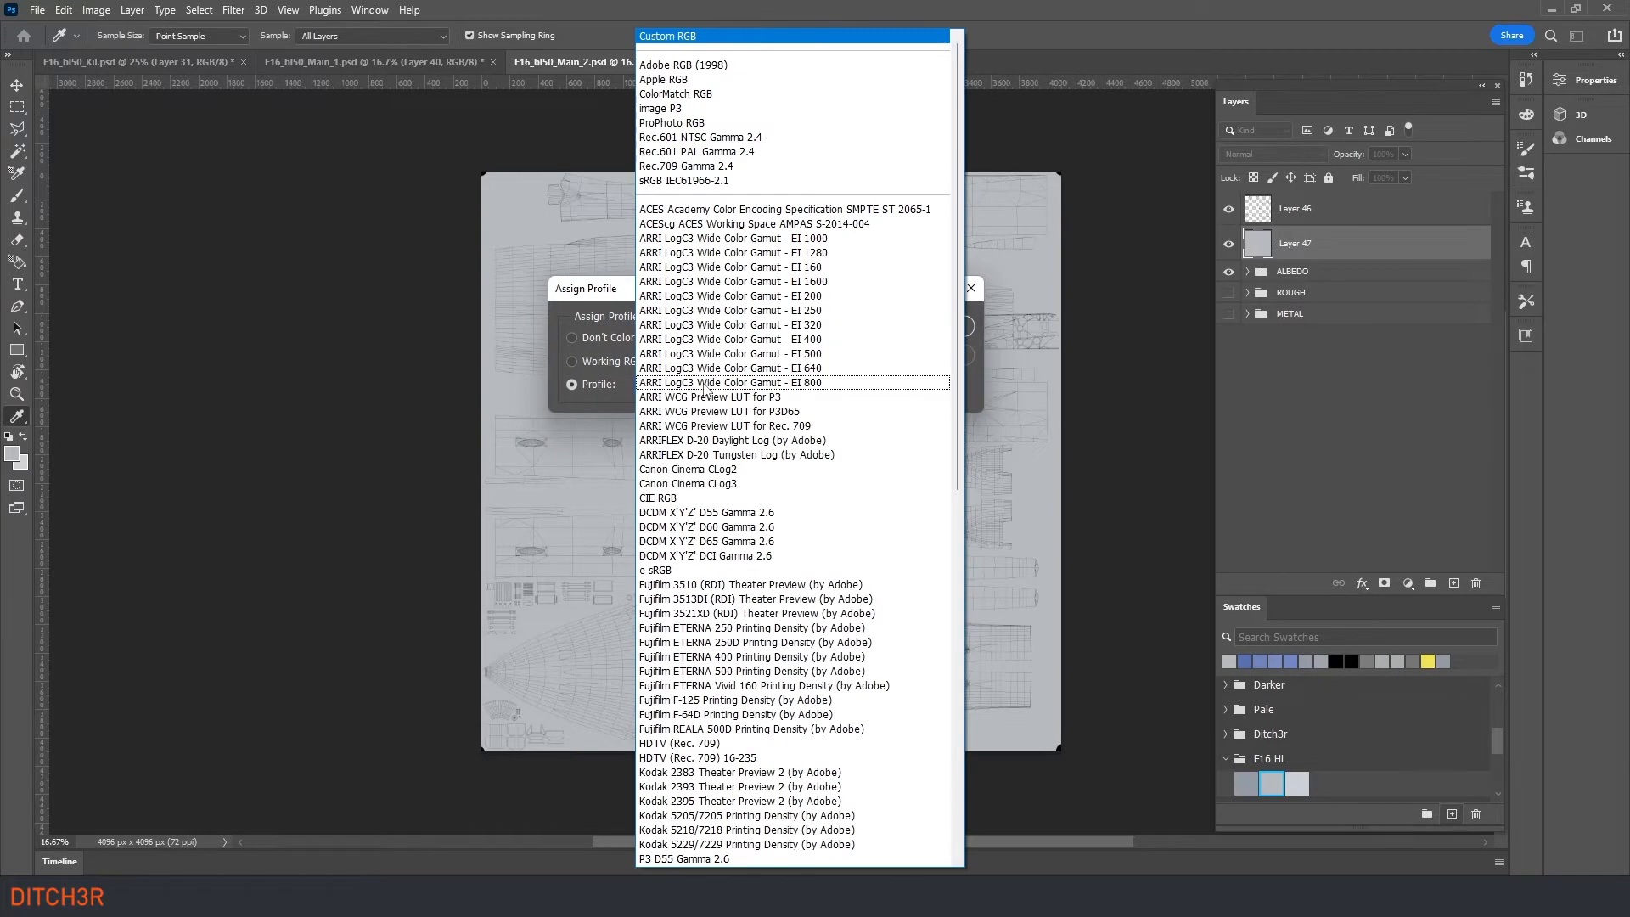
pyautogui.click(673, 179)
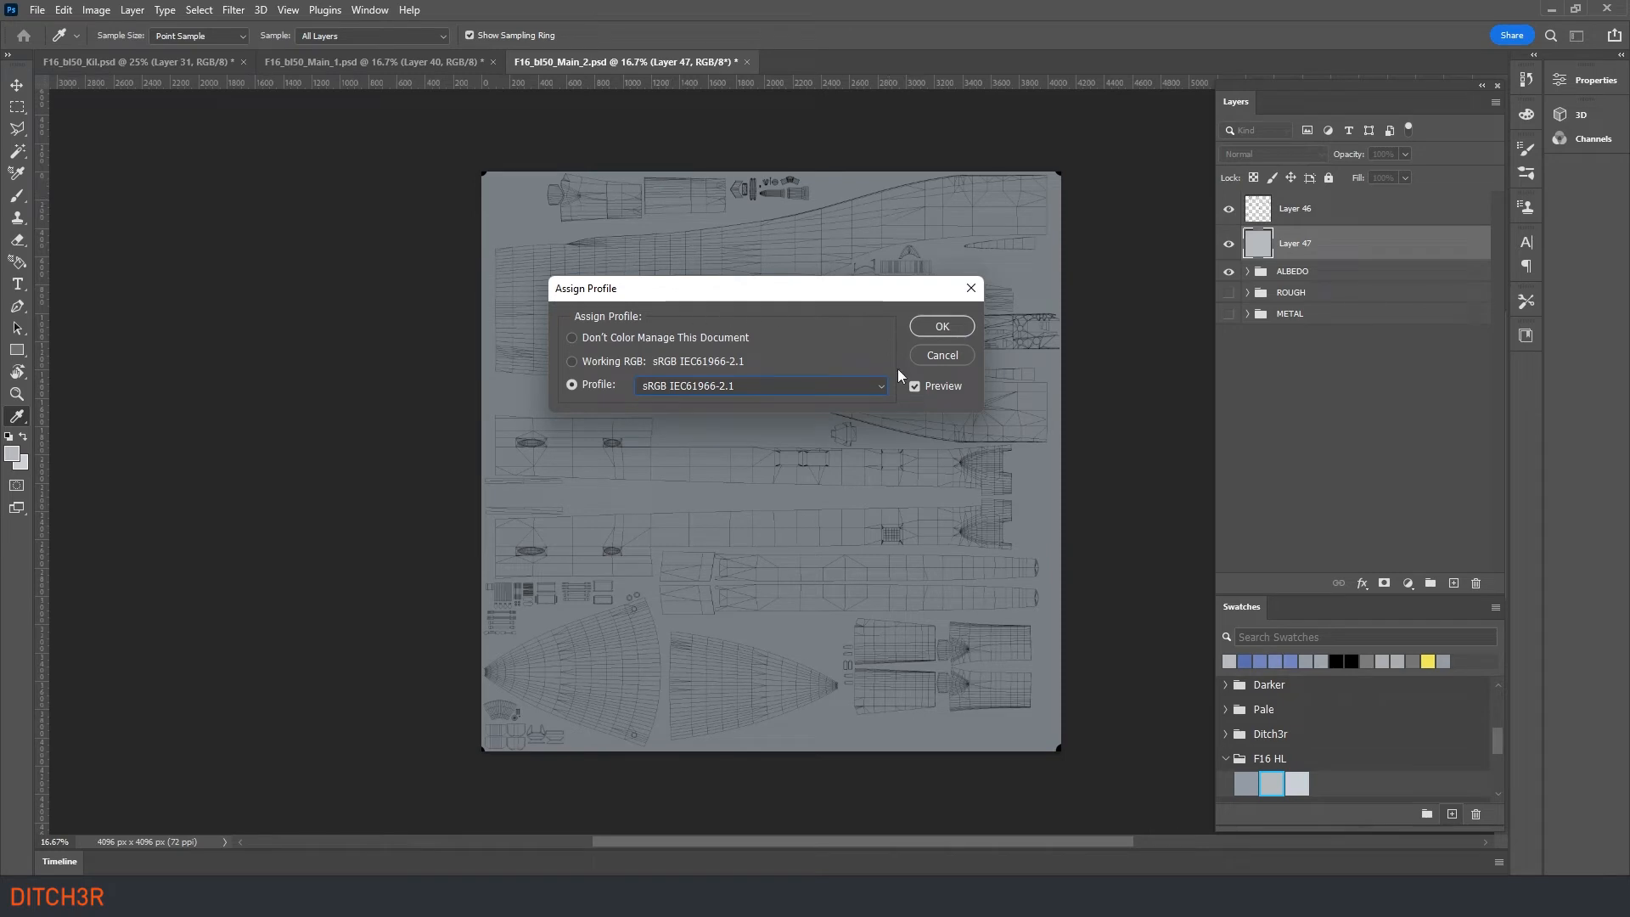
pyautogui.click(915, 389)
pyautogui.click(915, 390)
pyautogui.click(915, 389)
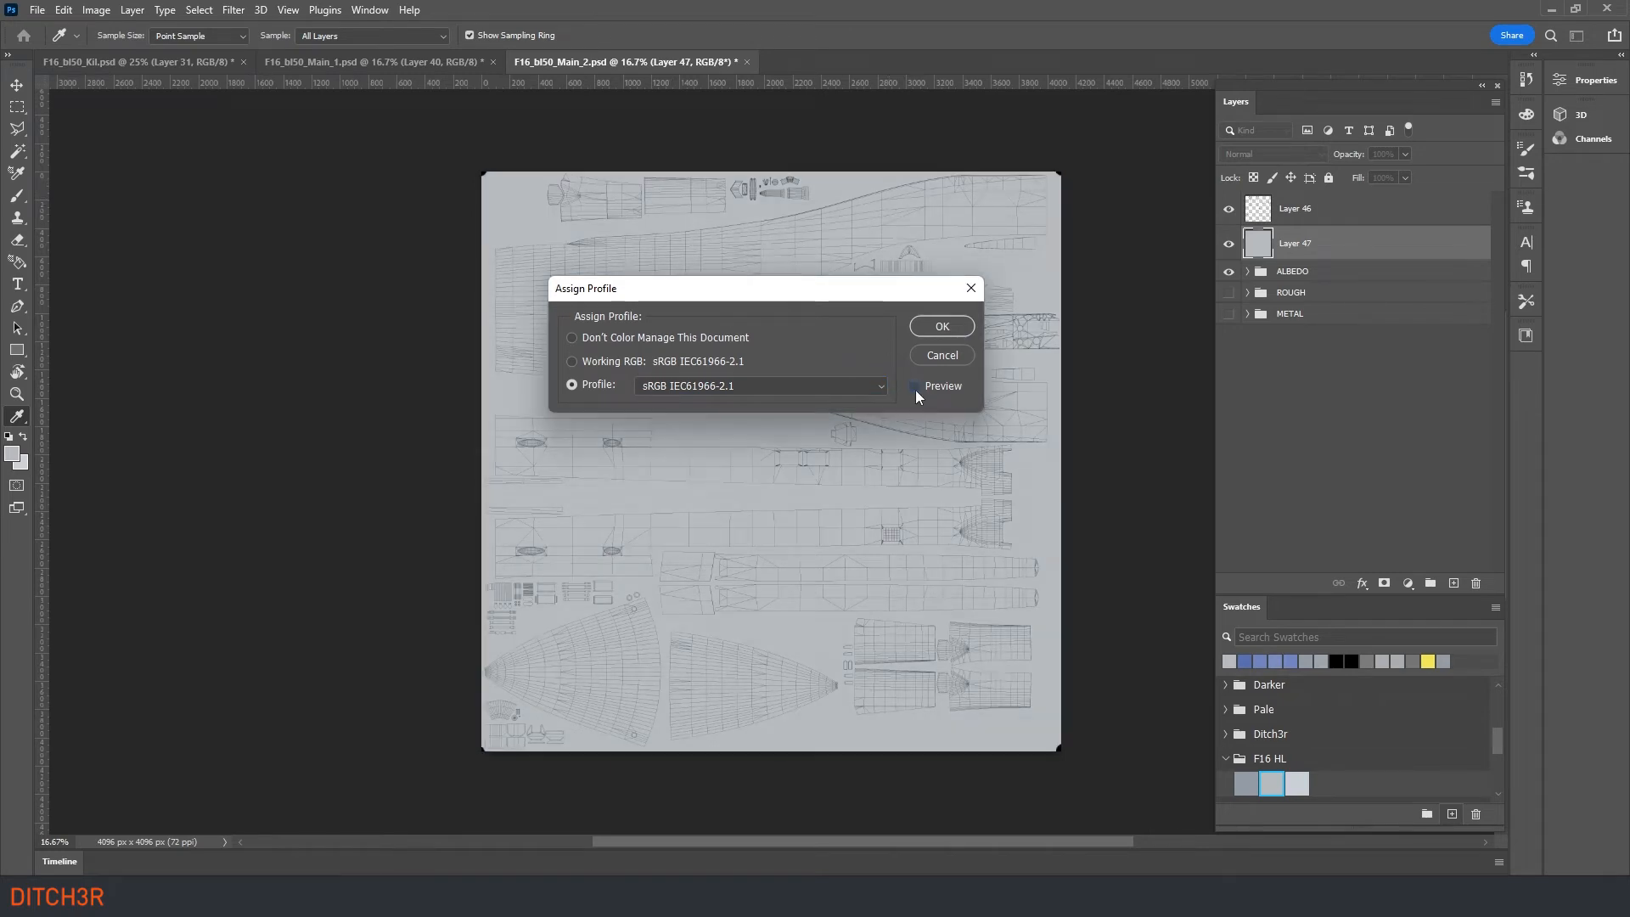
pyautogui.click(915, 389)
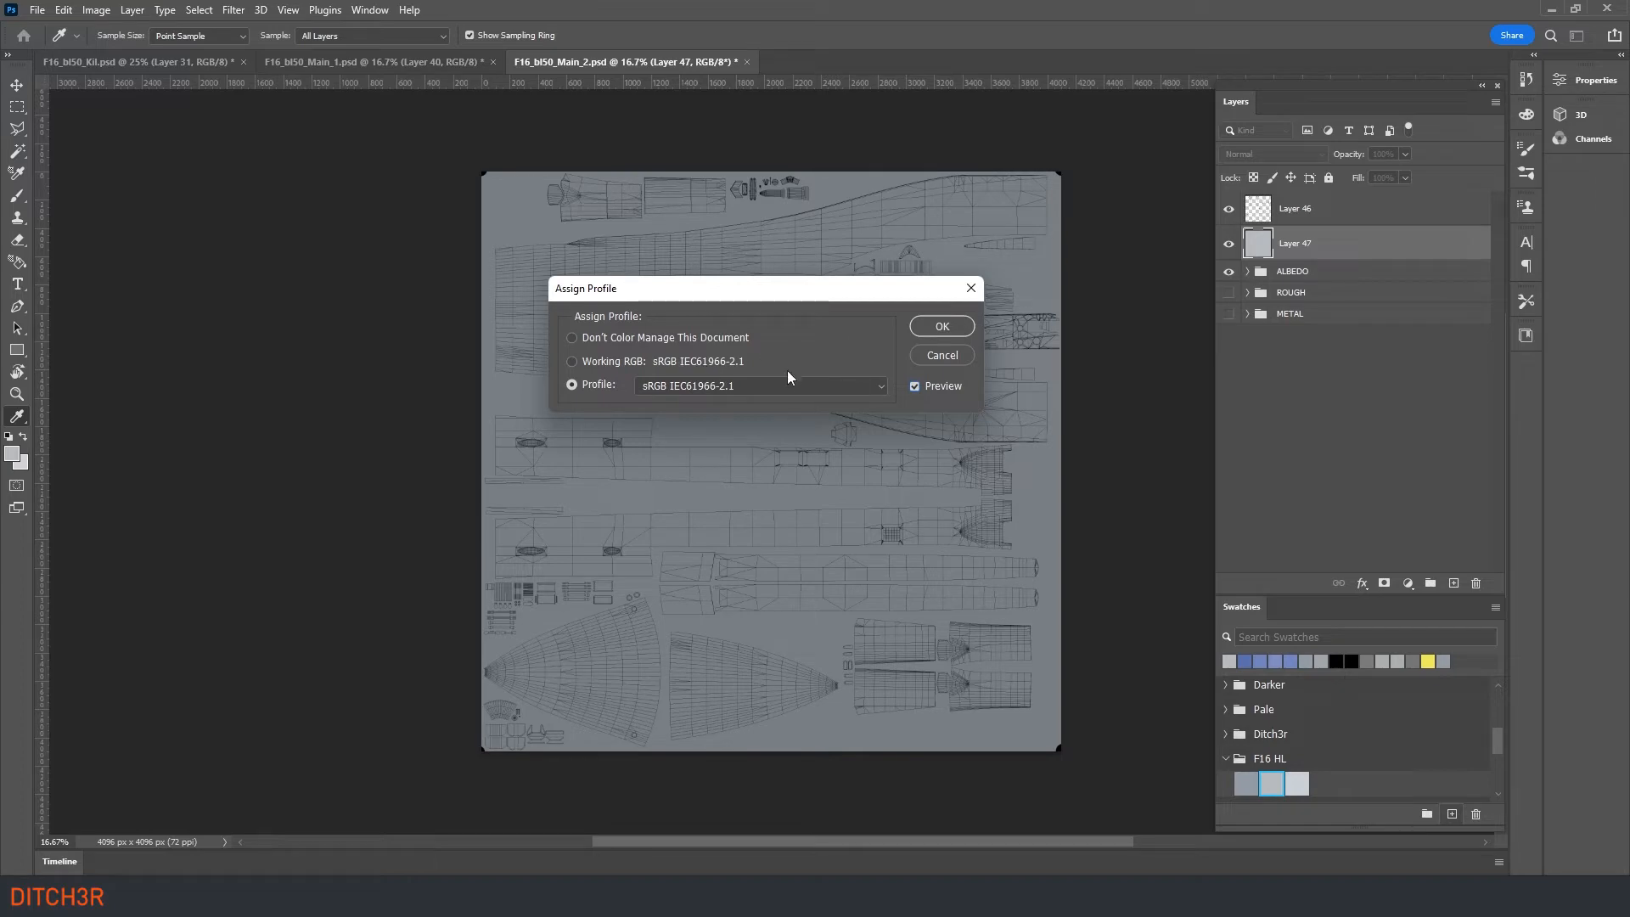
pyautogui.click(940, 327)
pyautogui.press('g')
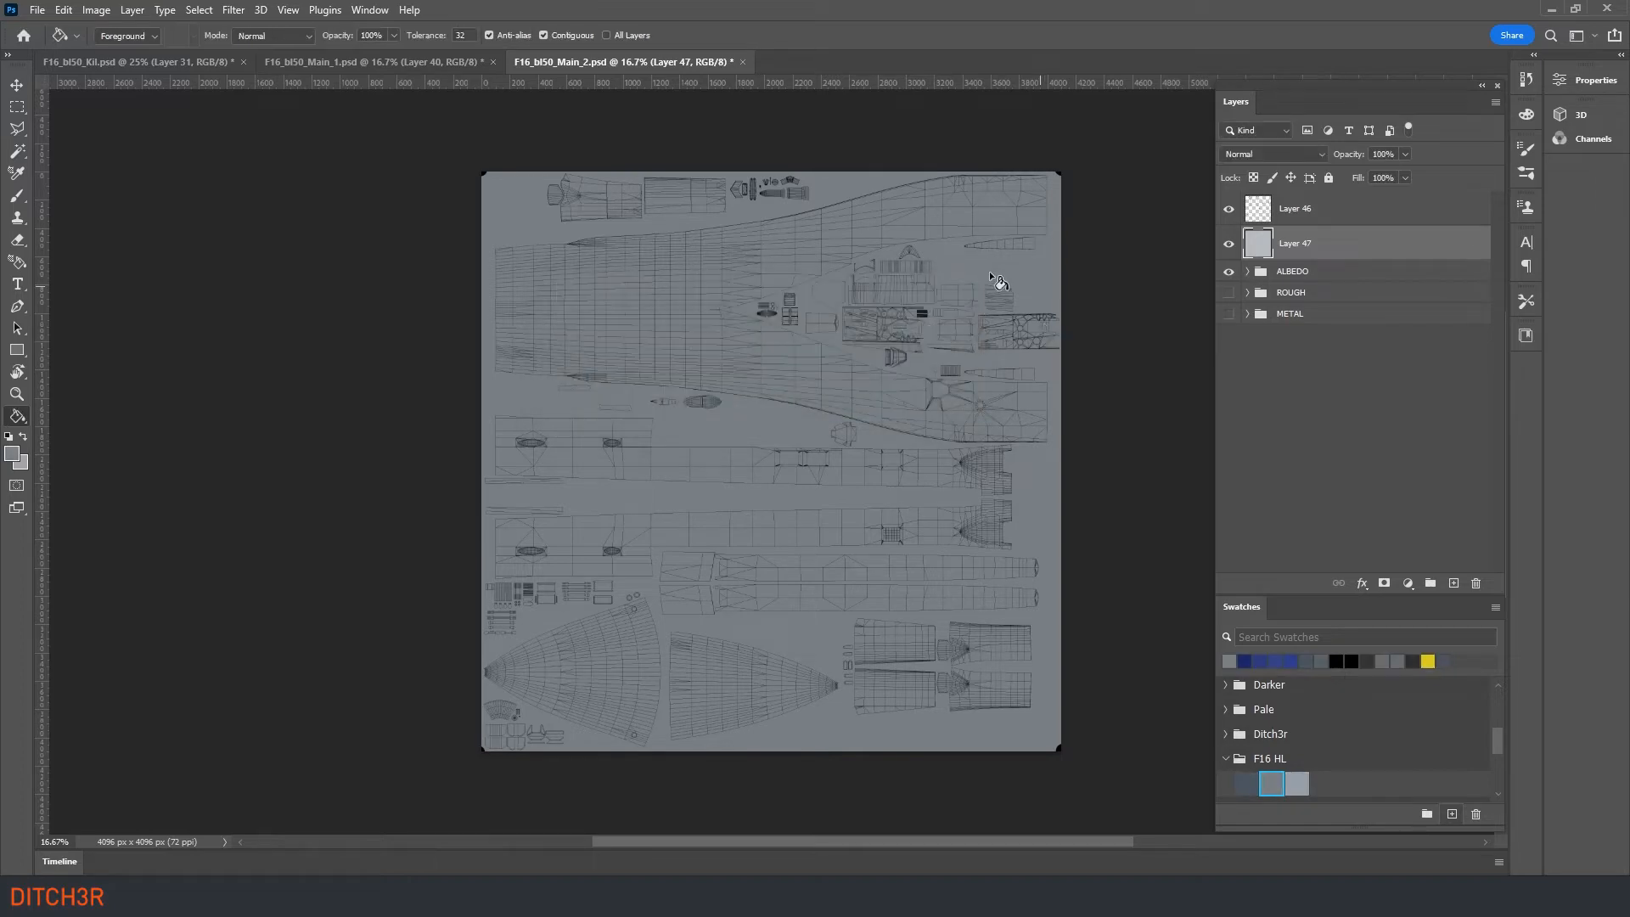
# Step: Save a copy of F16_bl50_Main_2 as an NVIDIA DDS texture into the 421st FS HILL AFB folder
pyautogui.click(37, 10)
pyautogui.click(72, 234)
pyautogui.click(560, 543)
pyautogui.click(255, 607)
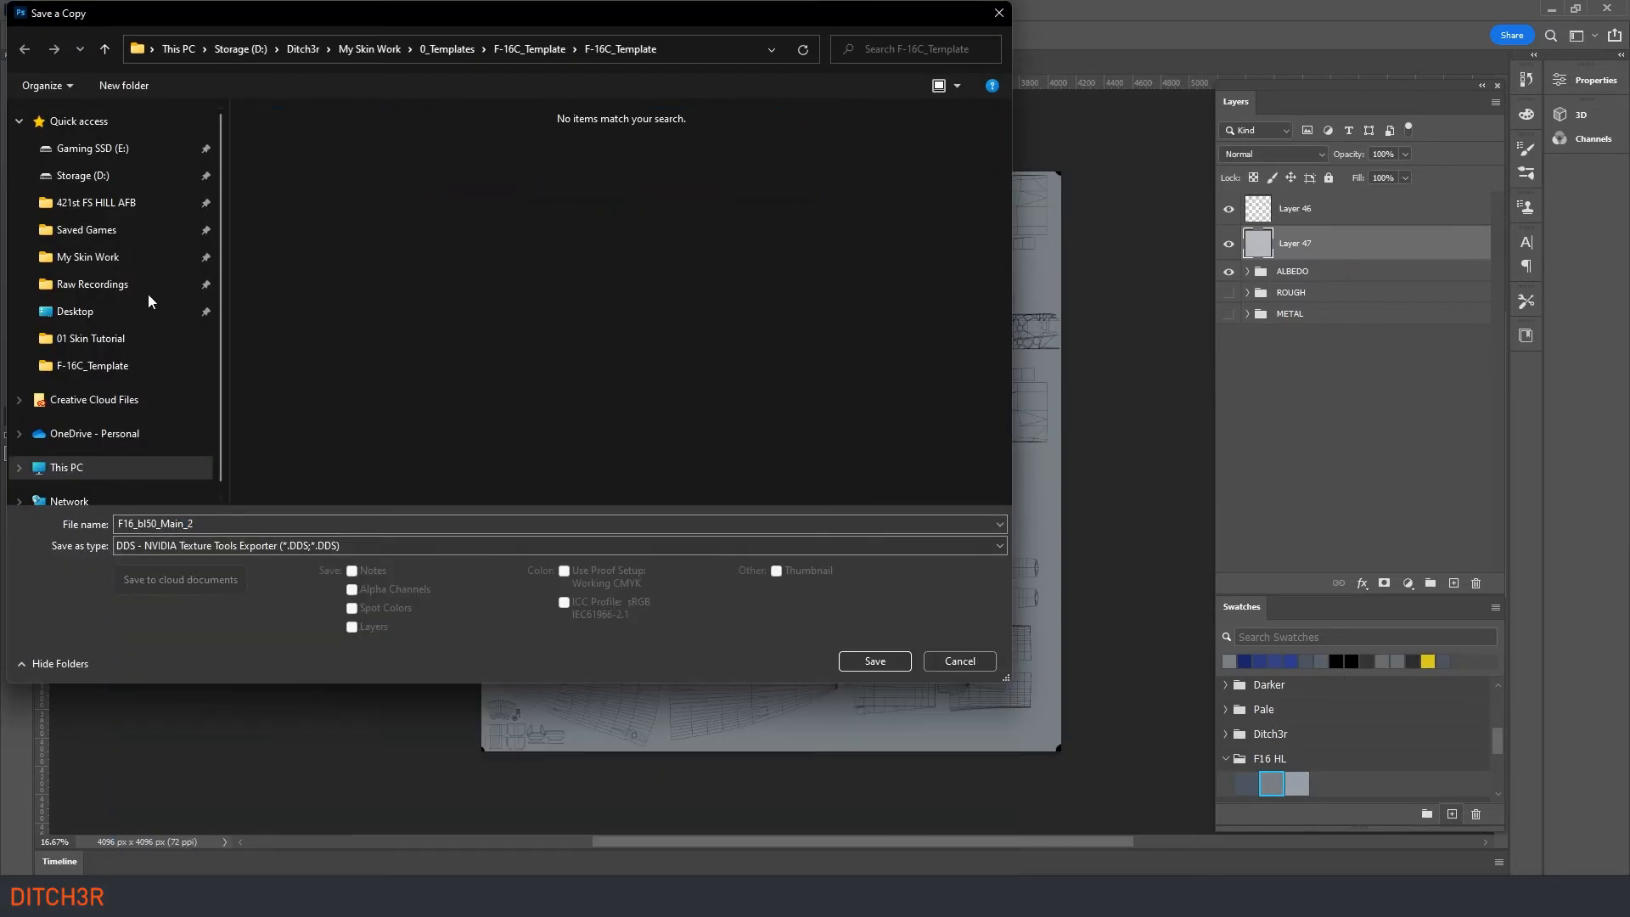
pyautogui.click(95, 202)
pyautogui.click(874, 659)
pyautogui.click(1157, 750)
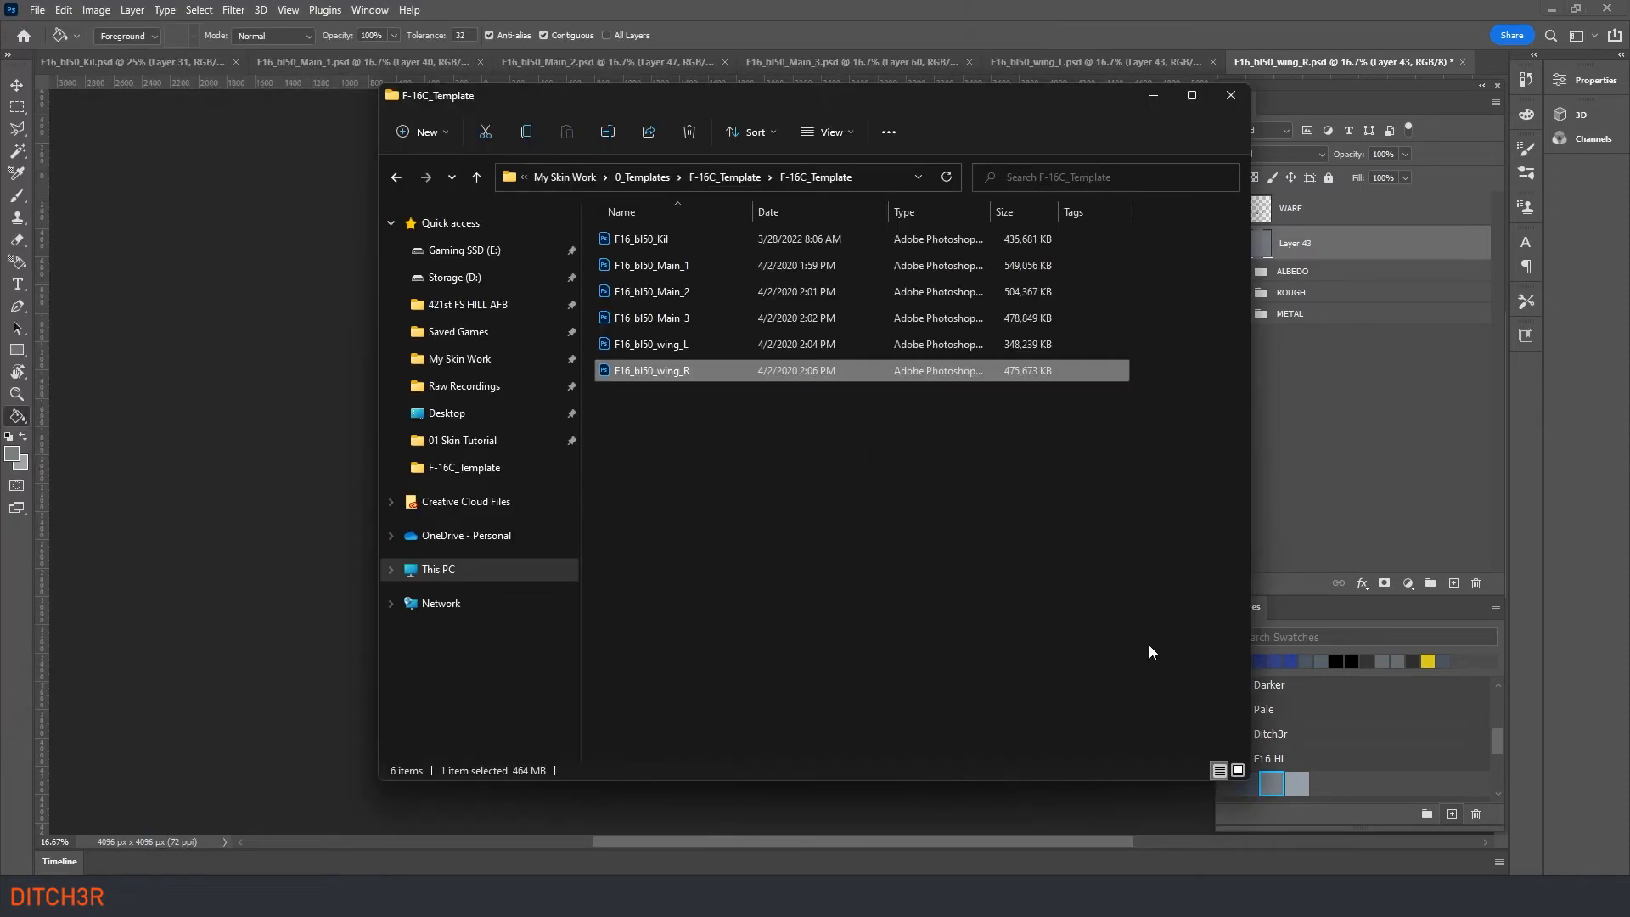
# Step: Open description.lua from the 421st FS HILL AFB folder and set the DIFFUSE entry of F16_bl50_Kil to false
pyautogui.click(467, 304)
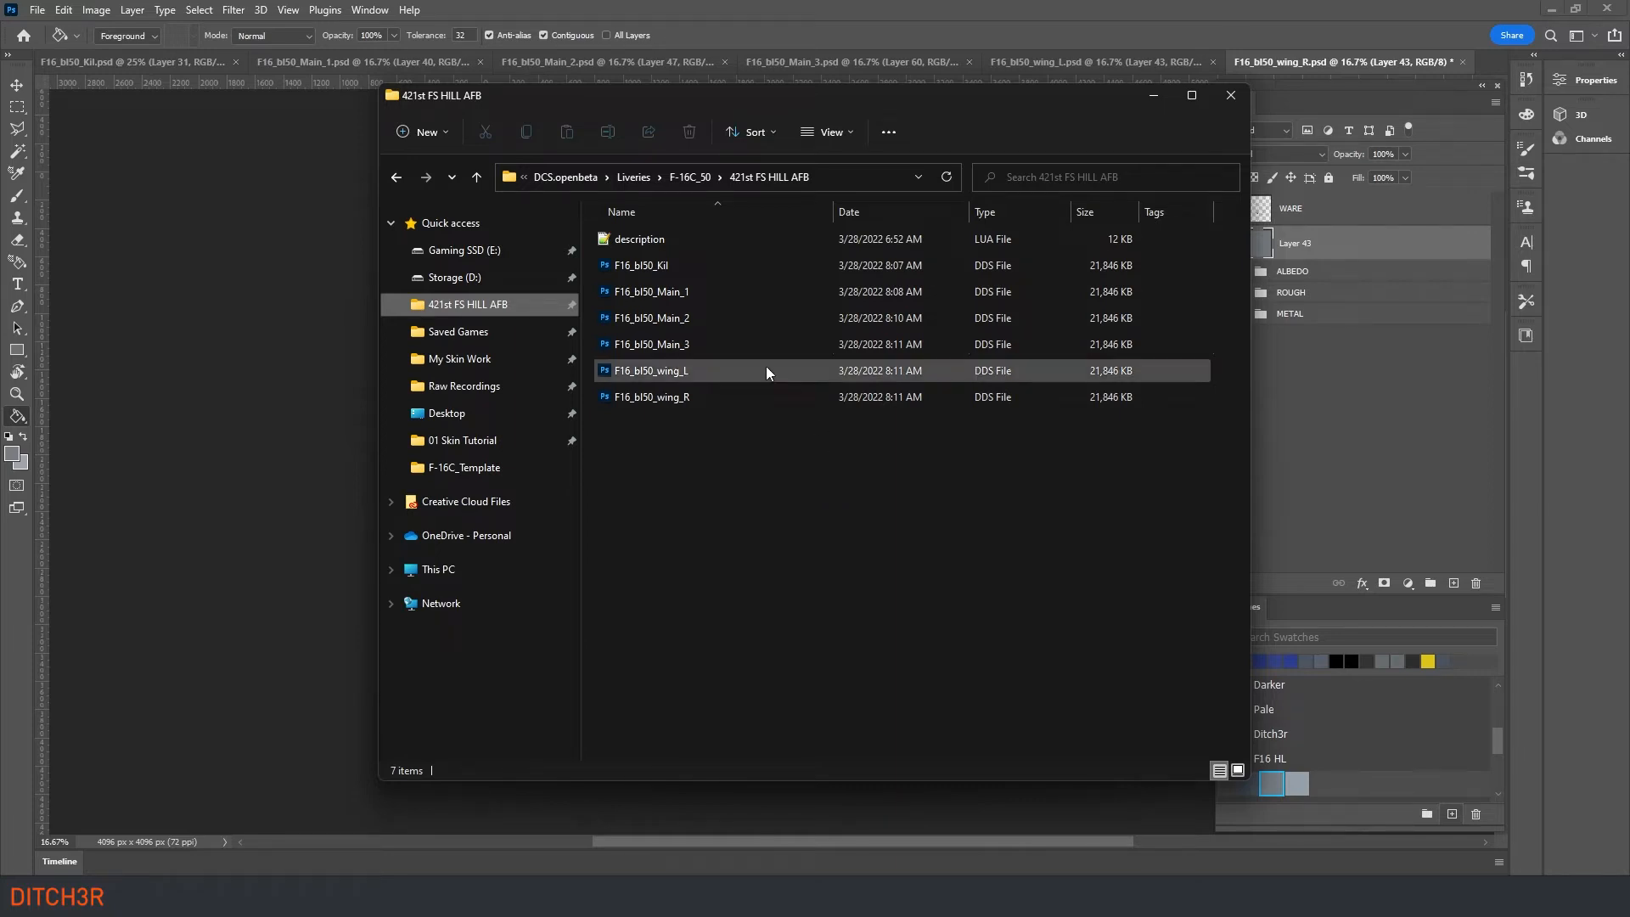
pyautogui.doubleClick(704, 242)
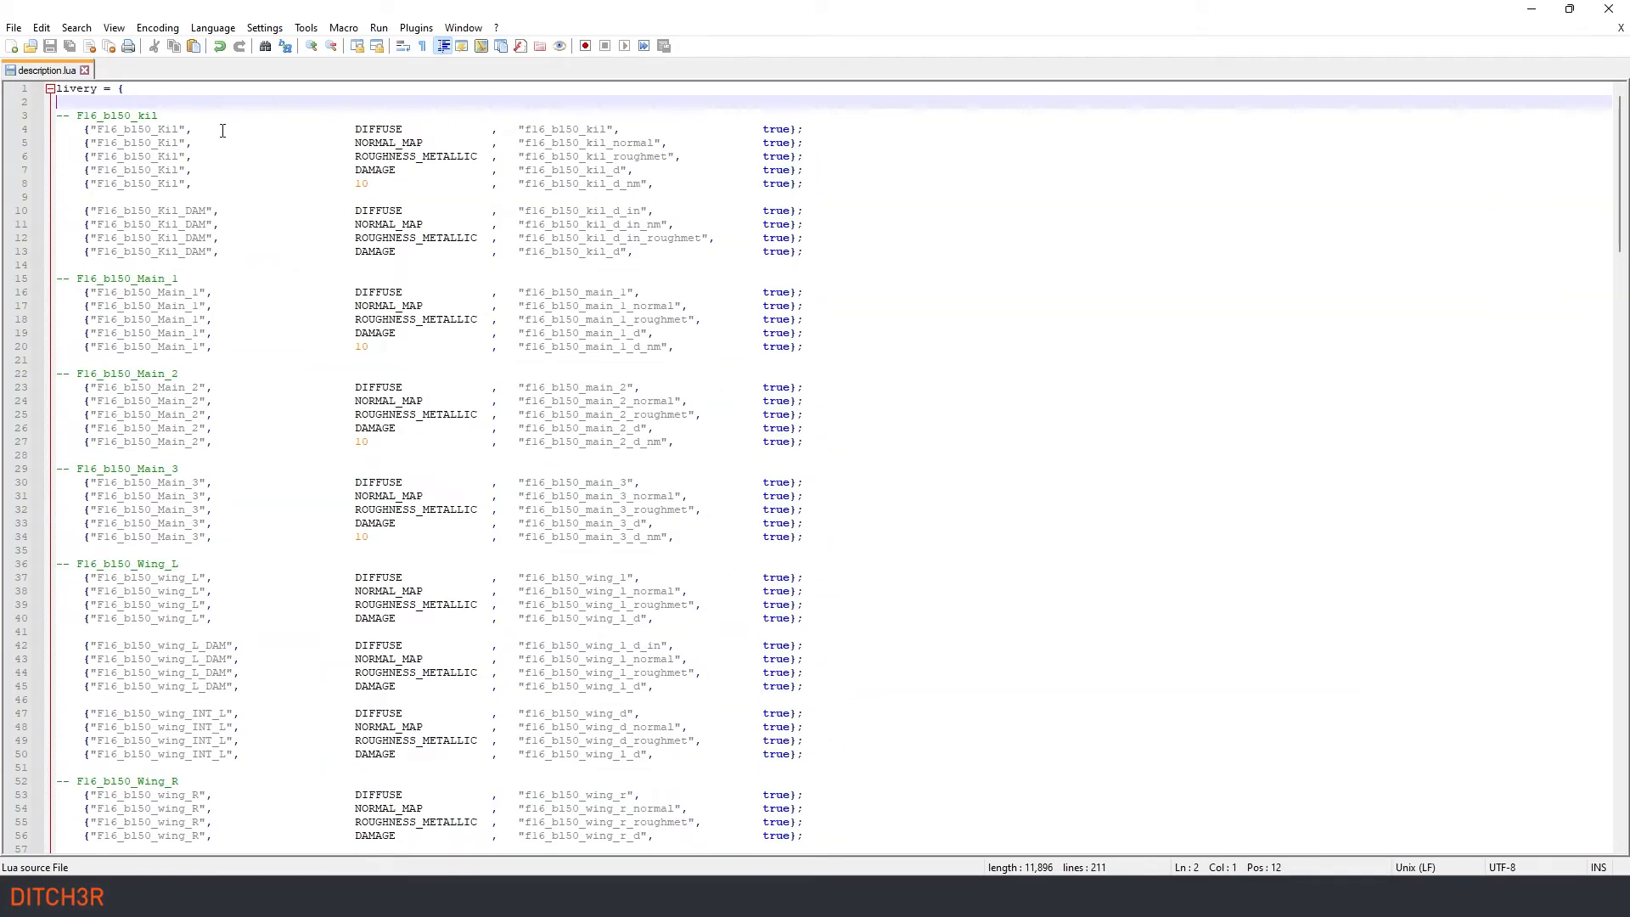
pyautogui.doubleClick(783, 131)
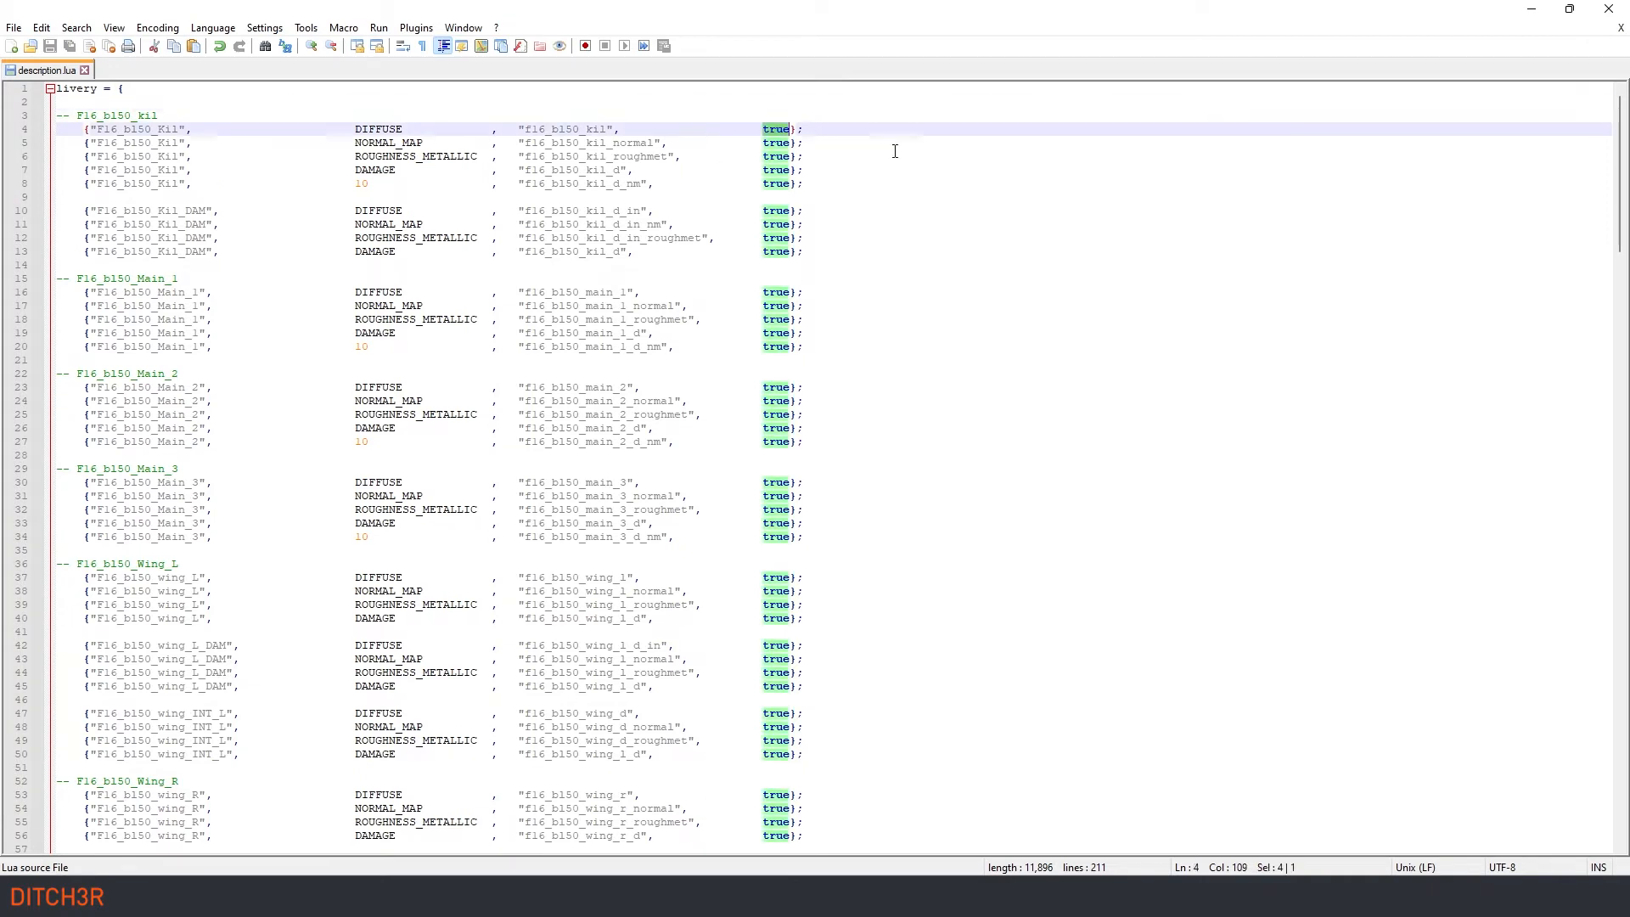
pyautogui.write('false')
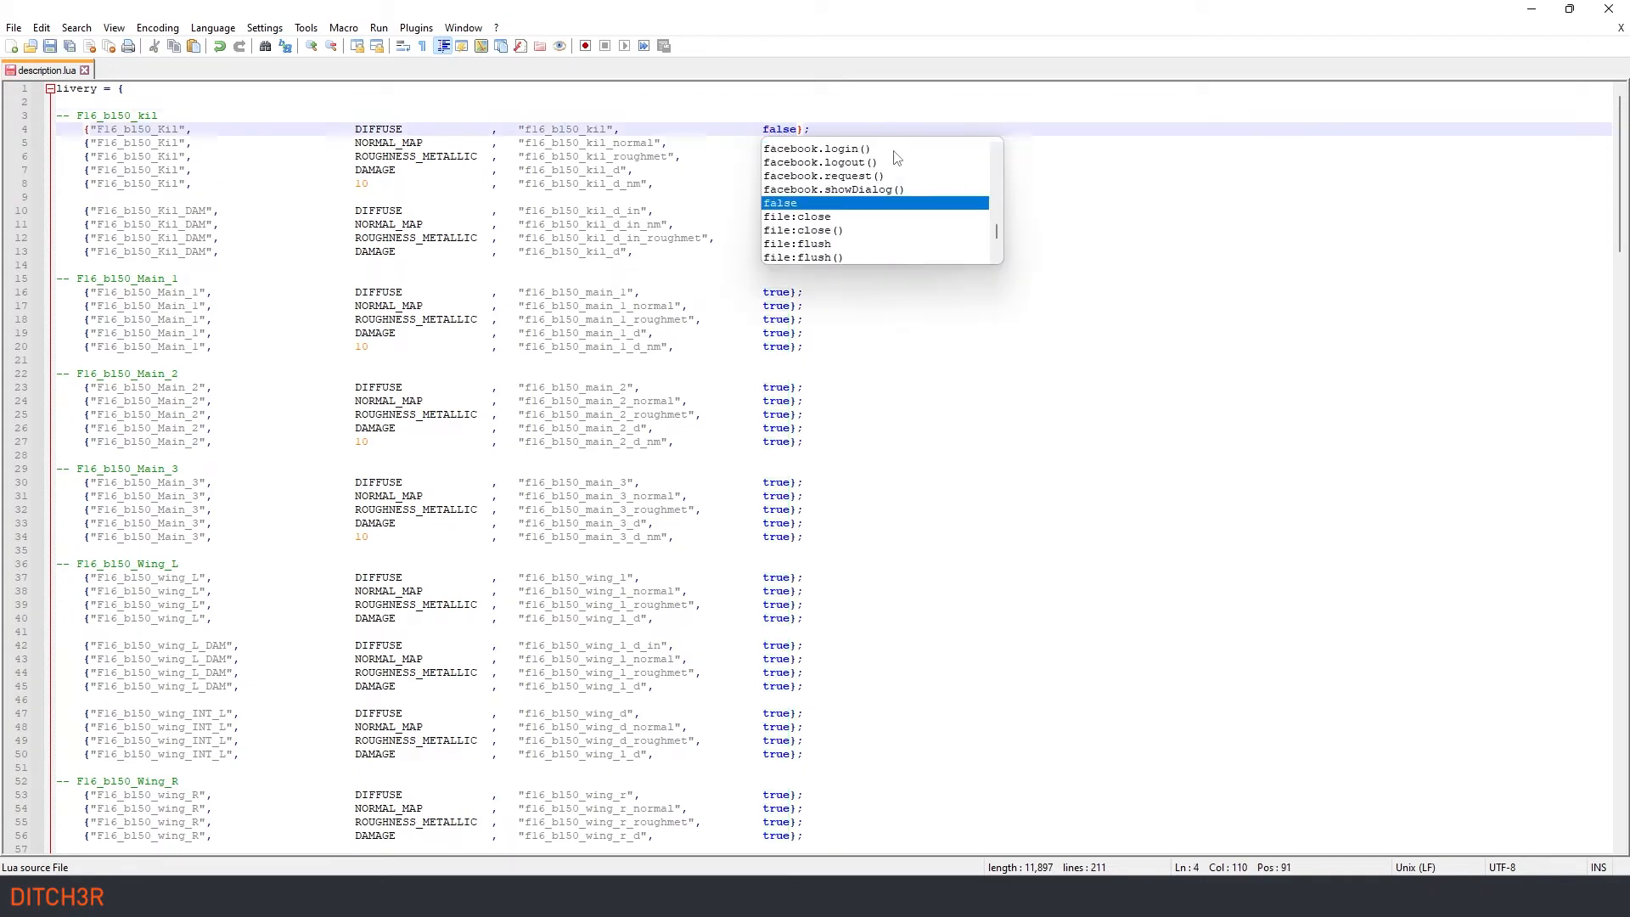
pyautogui.click(898, 120)
# Step: Copy the false value into the DIFFUSE entries of F16_bl50 Main_1, Main_2, Main_3, wing_L and wing_R
pyautogui.doubleClick(774, 131)
pyautogui.hotkey('ctrl', 'c')
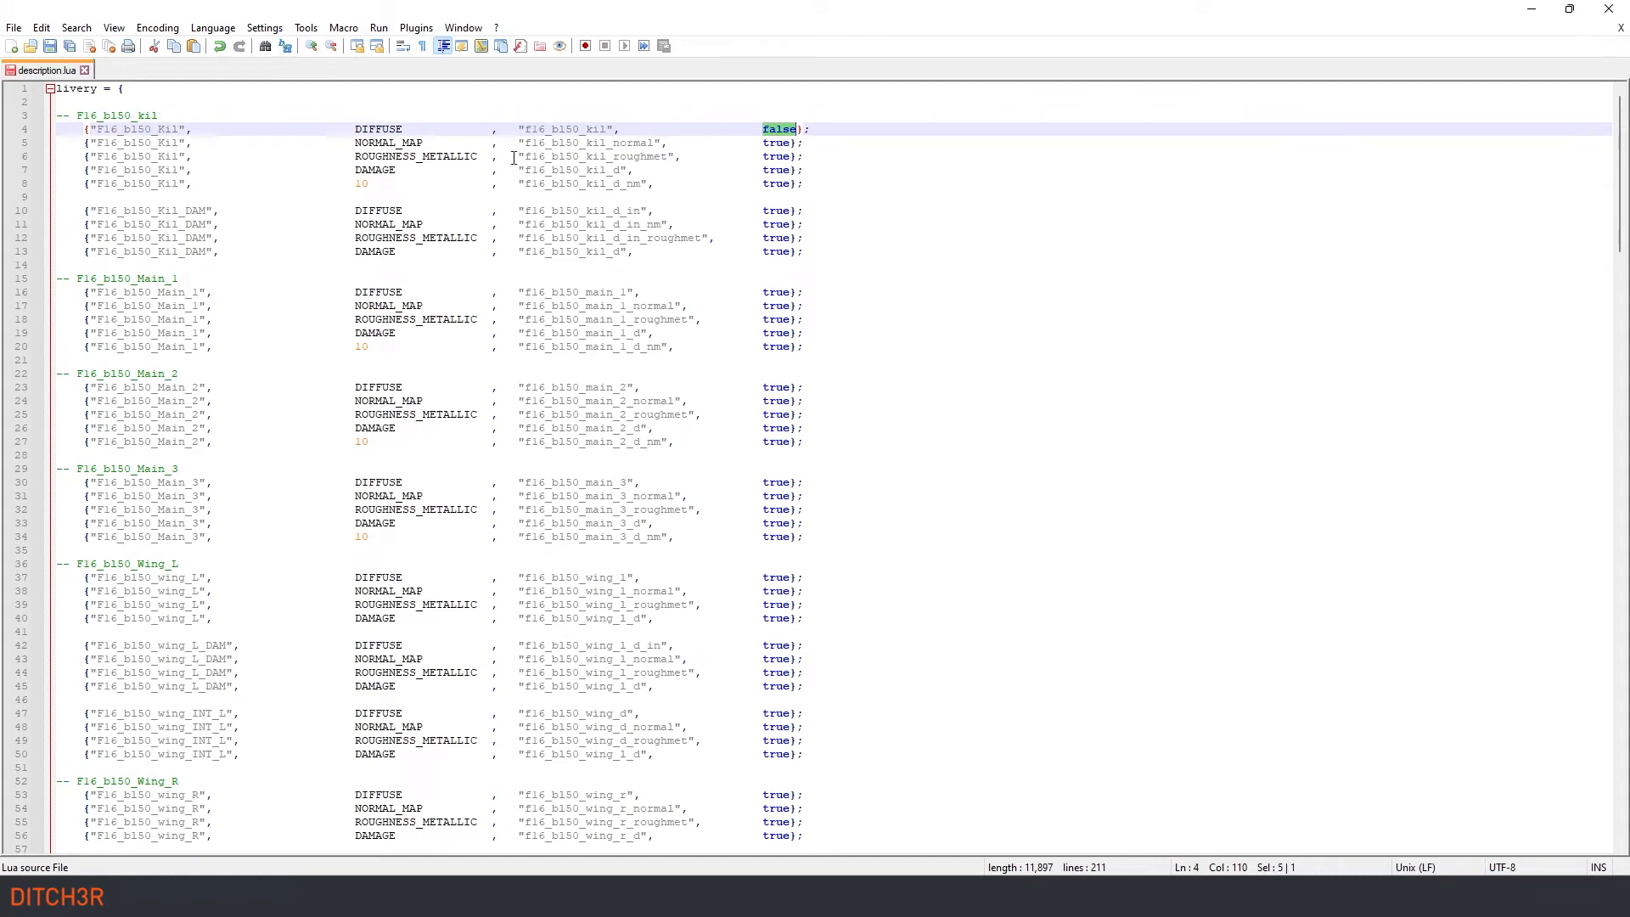
pyautogui.doubleClick(776, 292)
pyautogui.hotkey('ctrl', 'v')
pyautogui.doubleClick(776, 387)
pyautogui.hotkey('ctrl', 'v')
pyautogui.doubleClick(775, 483)
pyautogui.hotkey('ctrl', 'v')
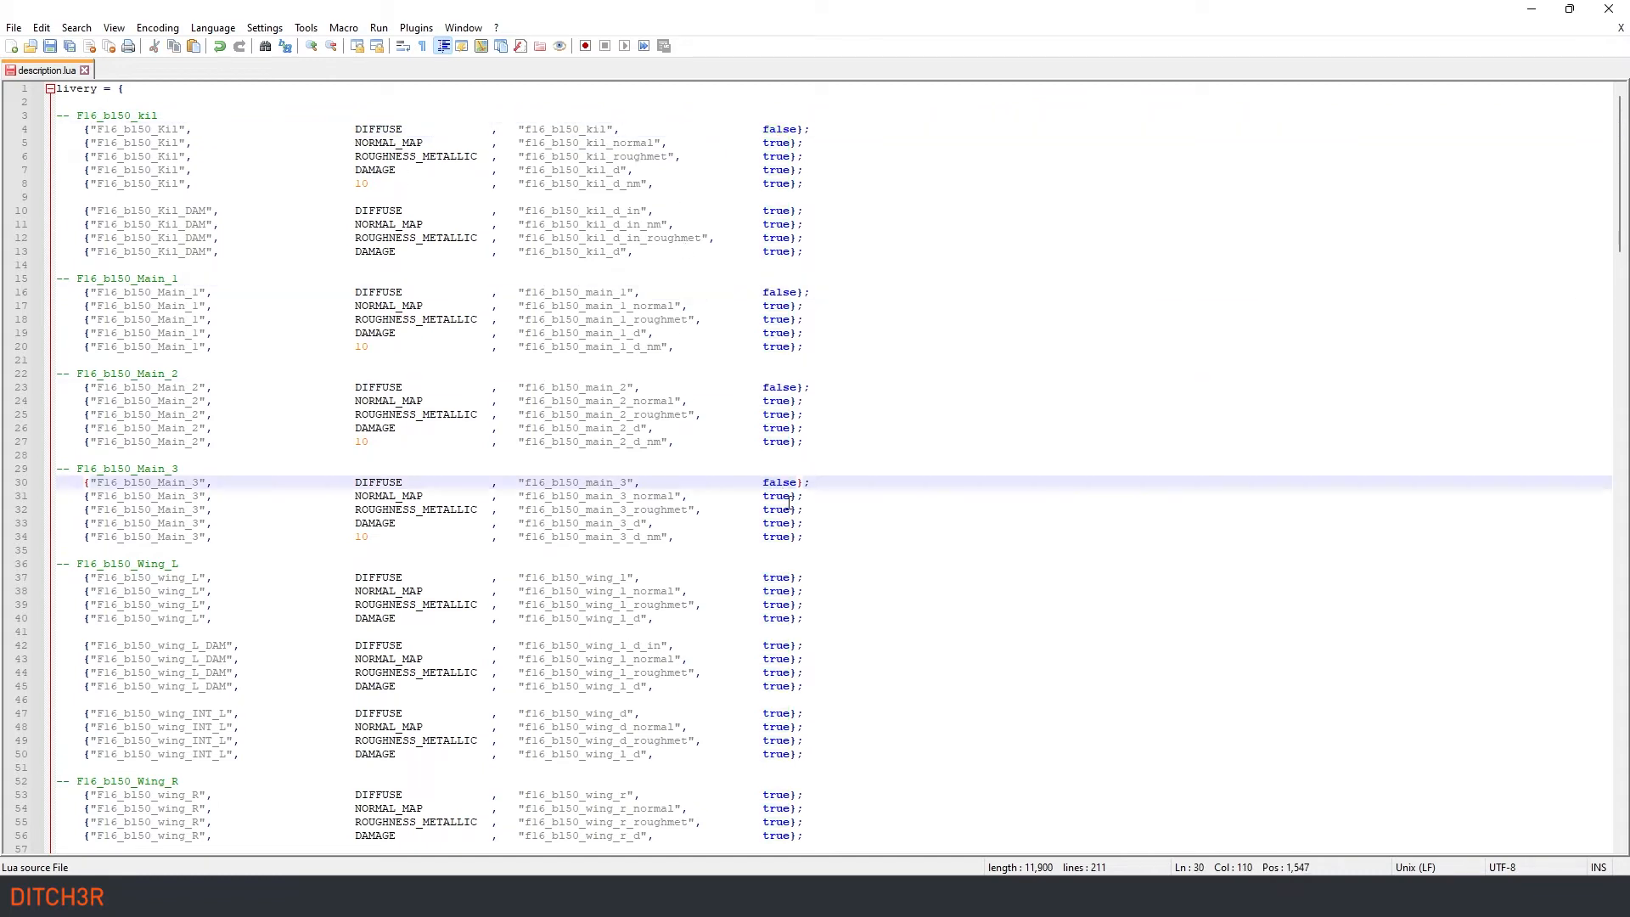
pyautogui.doubleClick(775, 577)
pyautogui.hotkey('ctrl', 'v')
# Step: Set the DIFFUSE entries in the BORT NUMBERS section to false, including FIN_BORT_NUMBER, FIN_DECAL and MAT1_BORT_NUMBER_X100
pyautogui.scroll(-8, 683, 642)
pyautogui.doubleClick(776, 414)
pyautogui.hotkey('ctrl', 'v')
pyautogui.doubleClick(776, 428)
pyautogui.hotkey('ctrl', 'v')
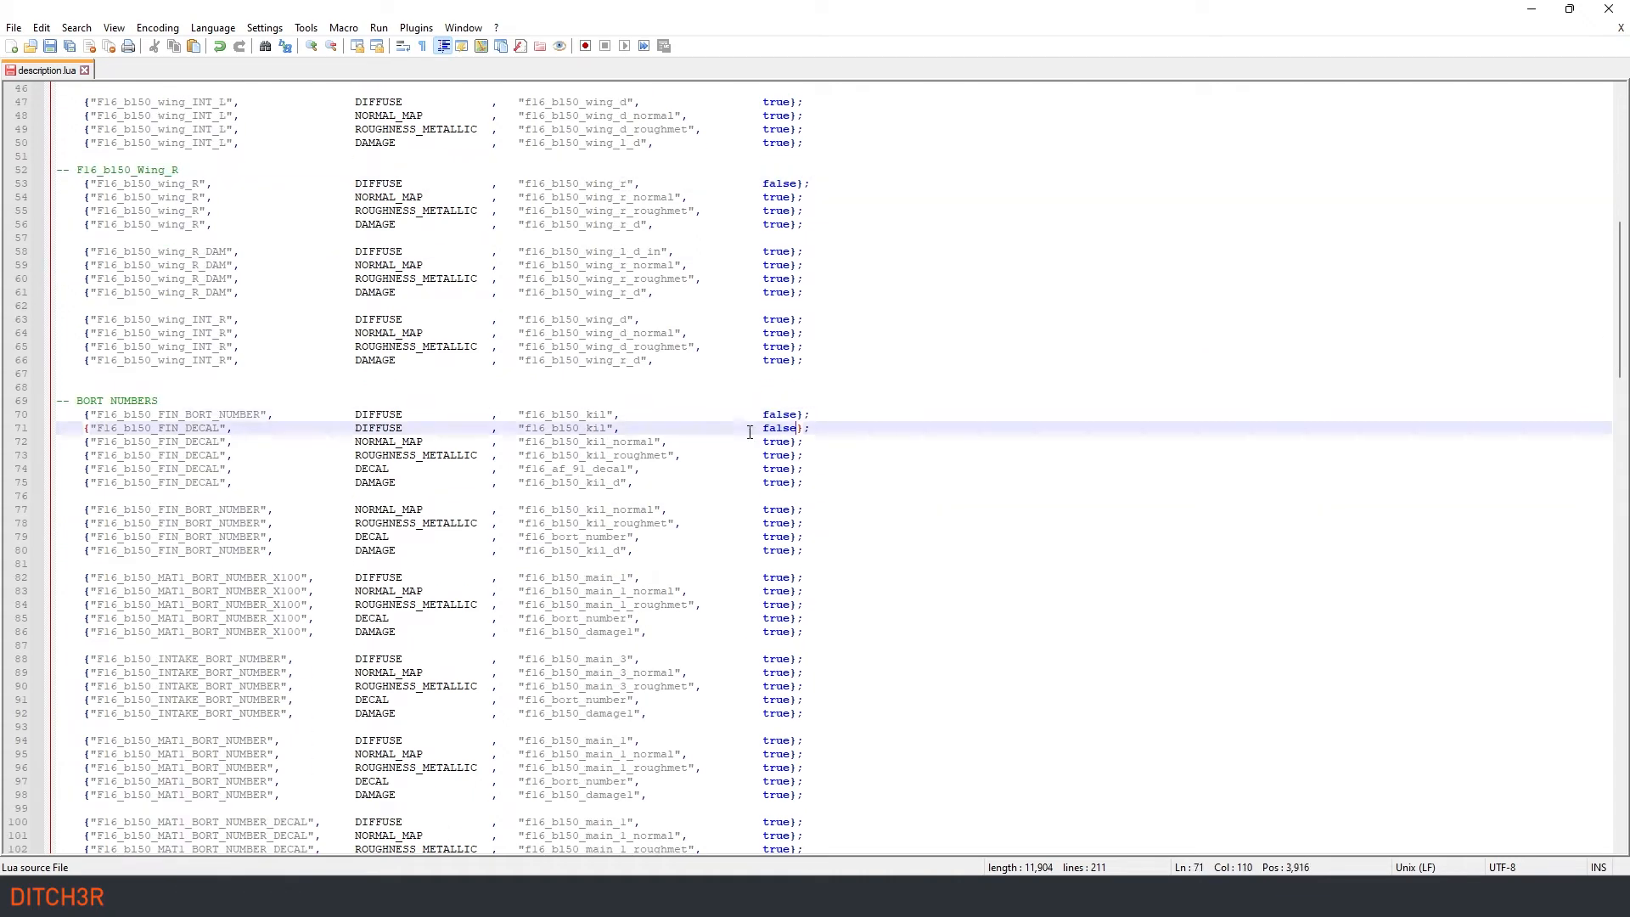
pyautogui.doubleClick(776, 577)
pyautogui.hotkey('ctrl', 'v')
pyautogui.scroll(-4, 776, 577)
pyautogui.doubleClick(783, 658)
pyautogui.hotkey('ctrl', 'v')
pyautogui.scroll(-20, 764, 649)
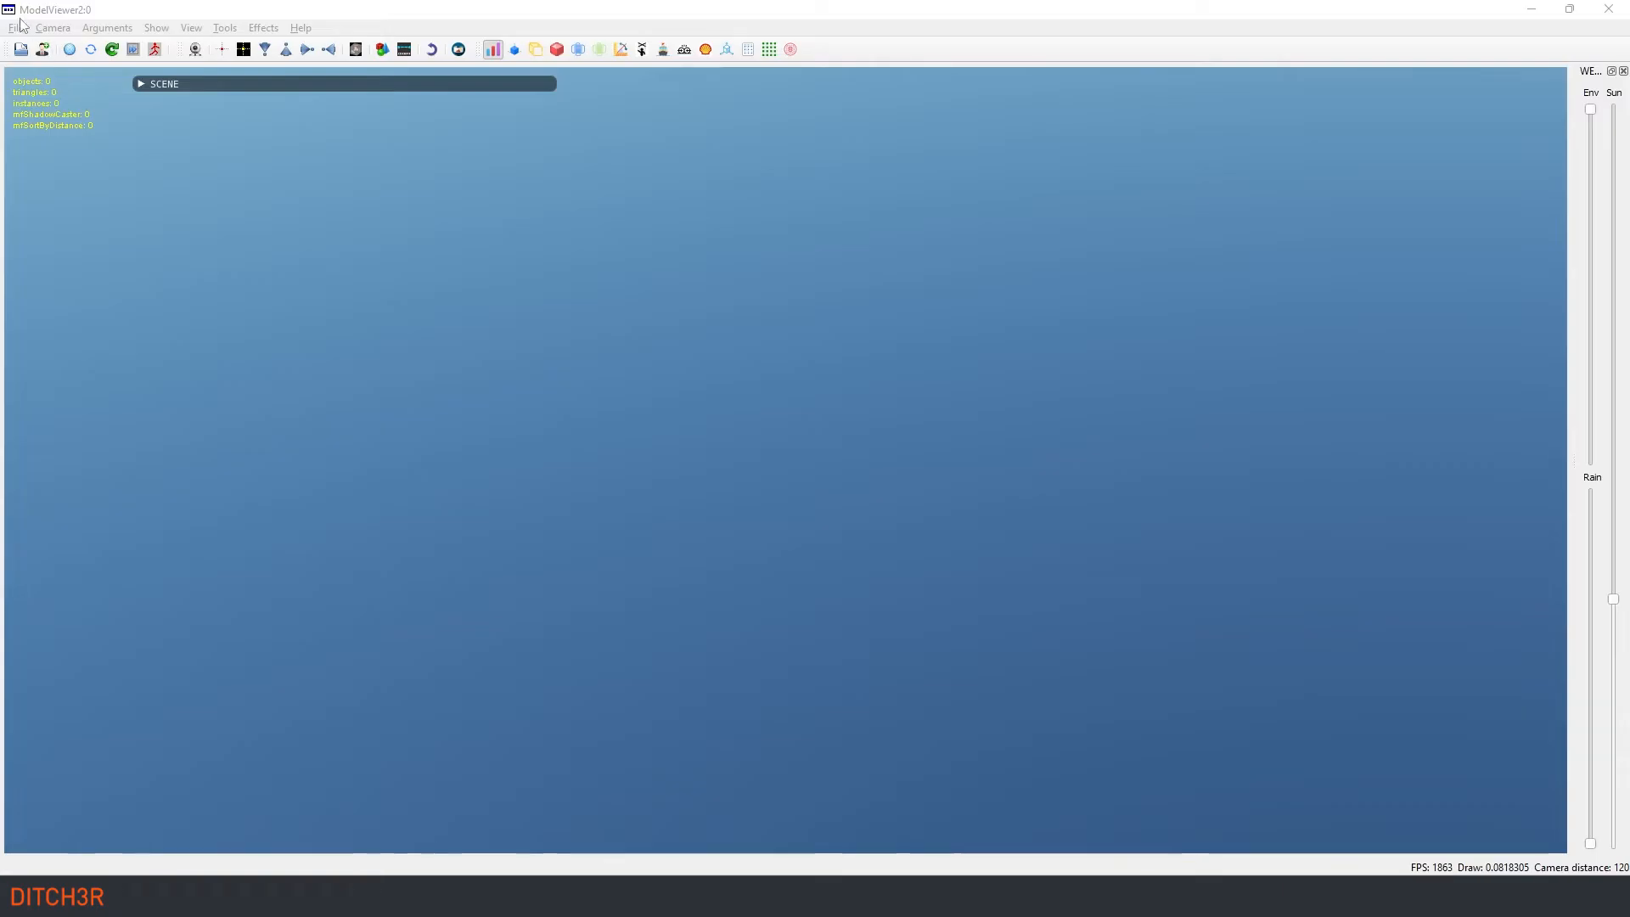
# Step: Switch to ModelViewer and load the recently used f-16c_bl50.edm model
pyautogui.click(17, 28)
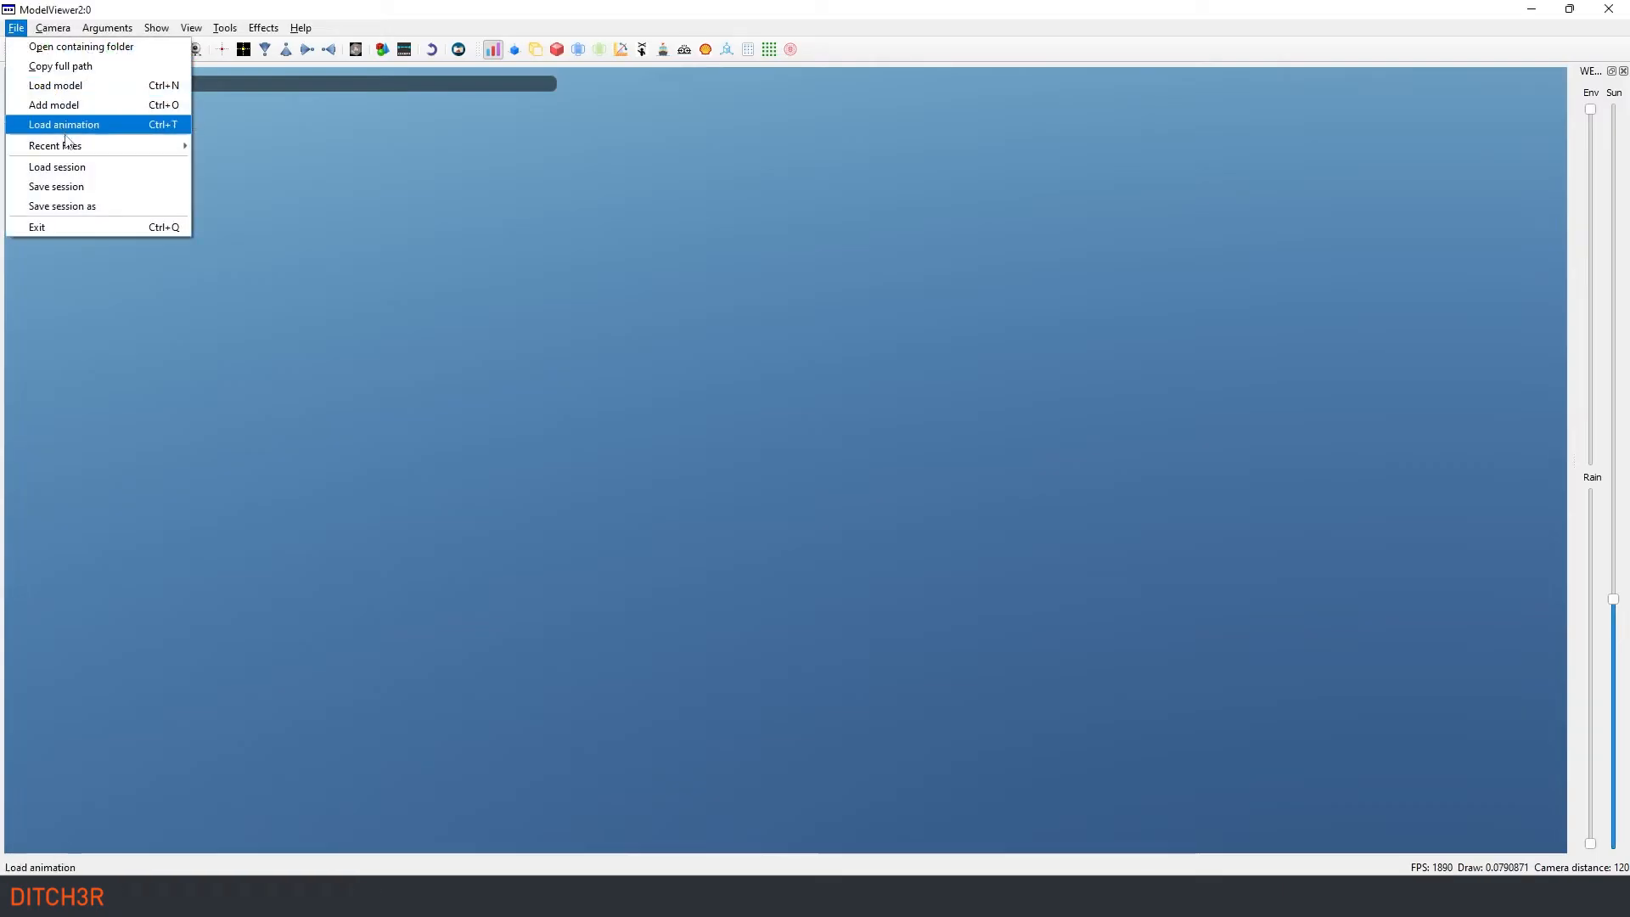
pyautogui.moveTo(70, 147)
pyautogui.click(282, 147)
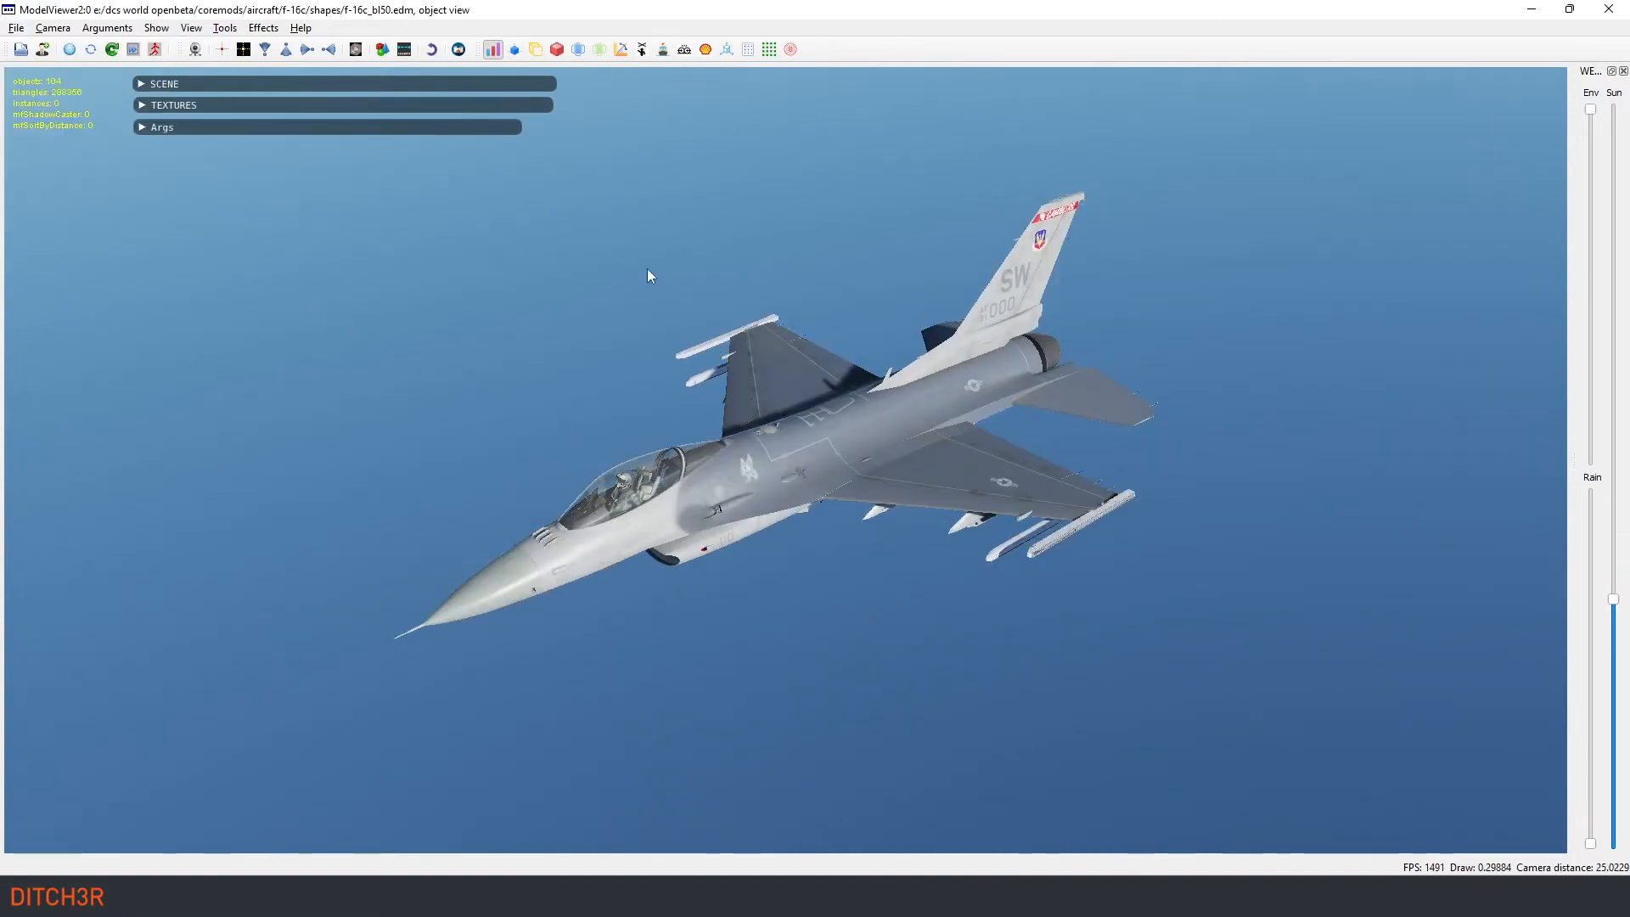
# Step: Load the 421st FS HILL AFB livery from the F-16C_50 database onto the model and inspect the aircraft
pyautogui.click(225, 27)
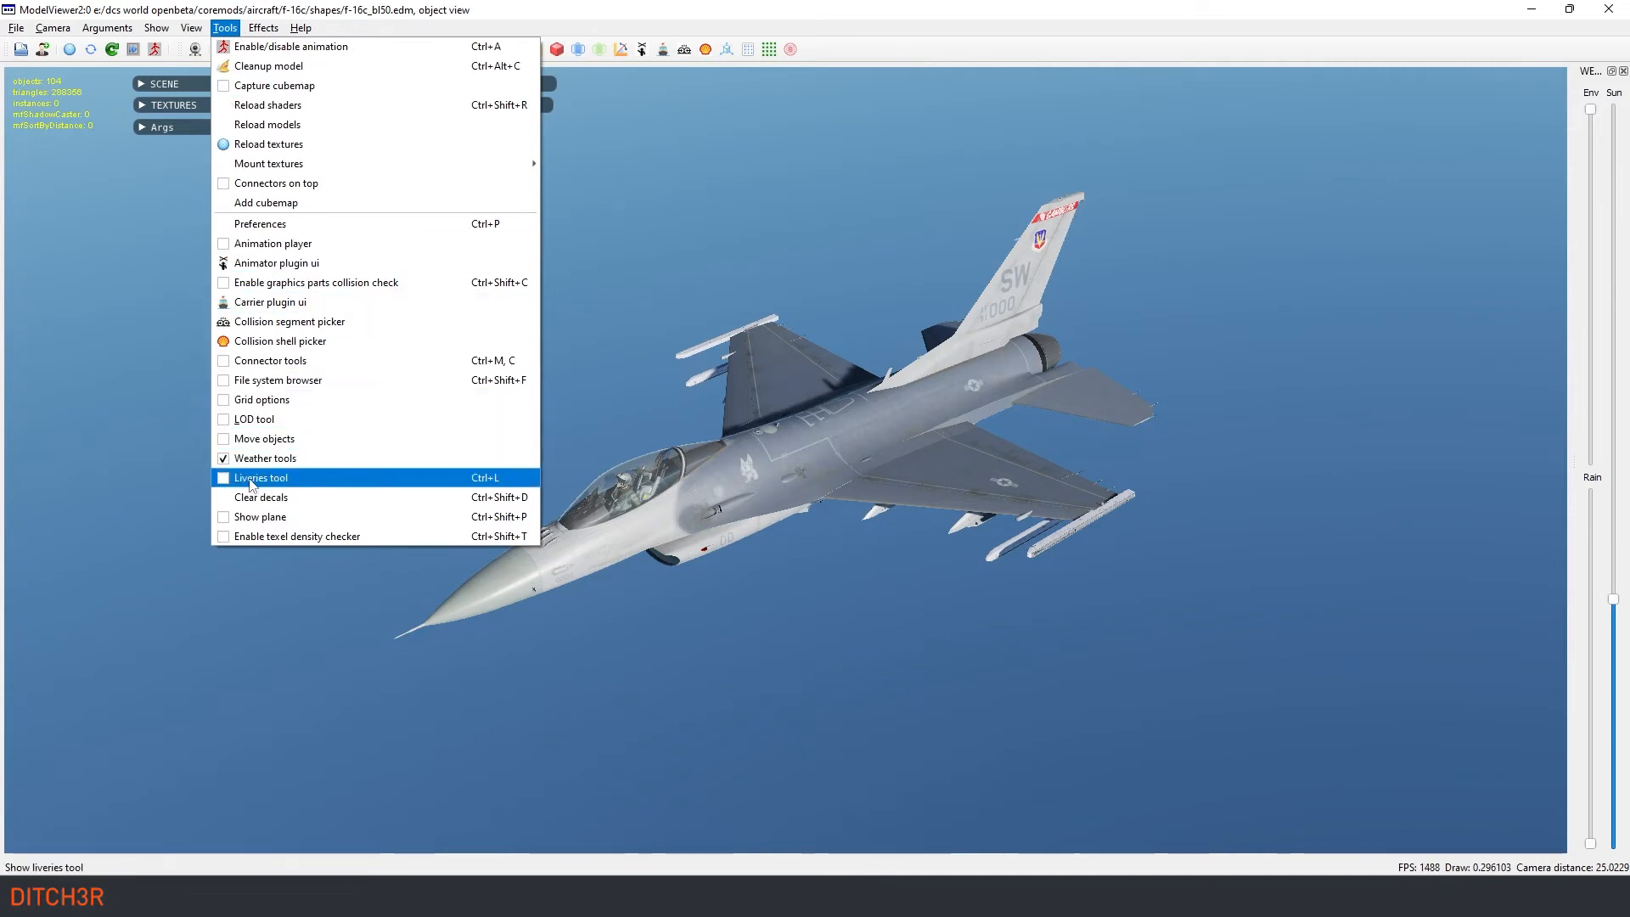
pyautogui.click(254, 479)
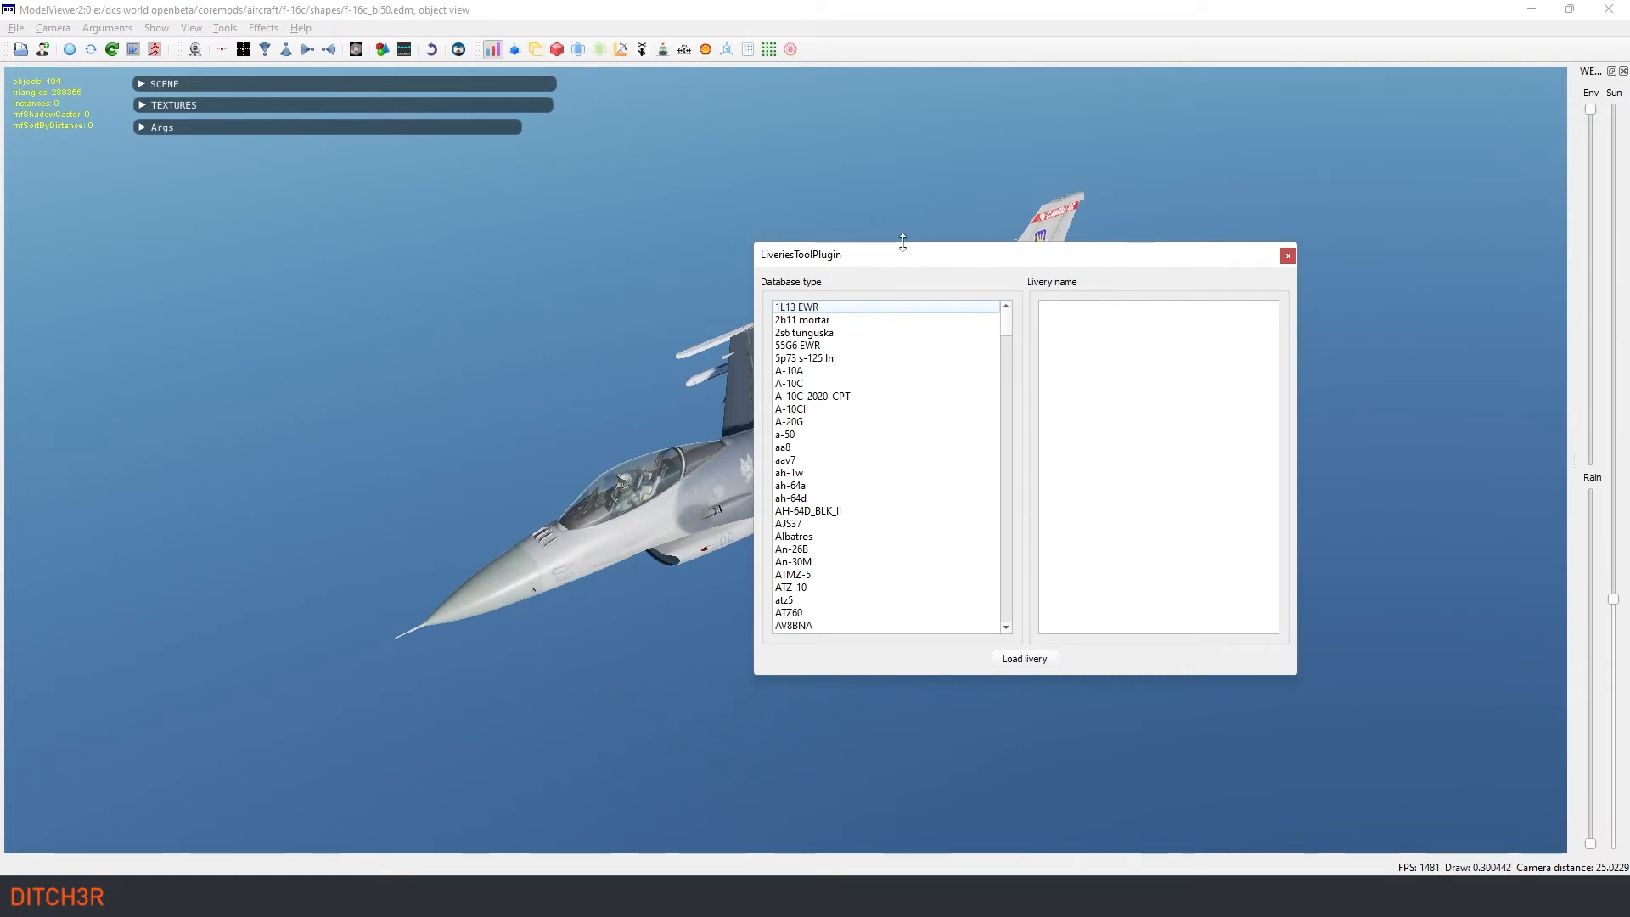
pyautogui.moveTo(930, 263); pyautogui.dragTo(1182, 401)
pyautogui.click(1066, 726)
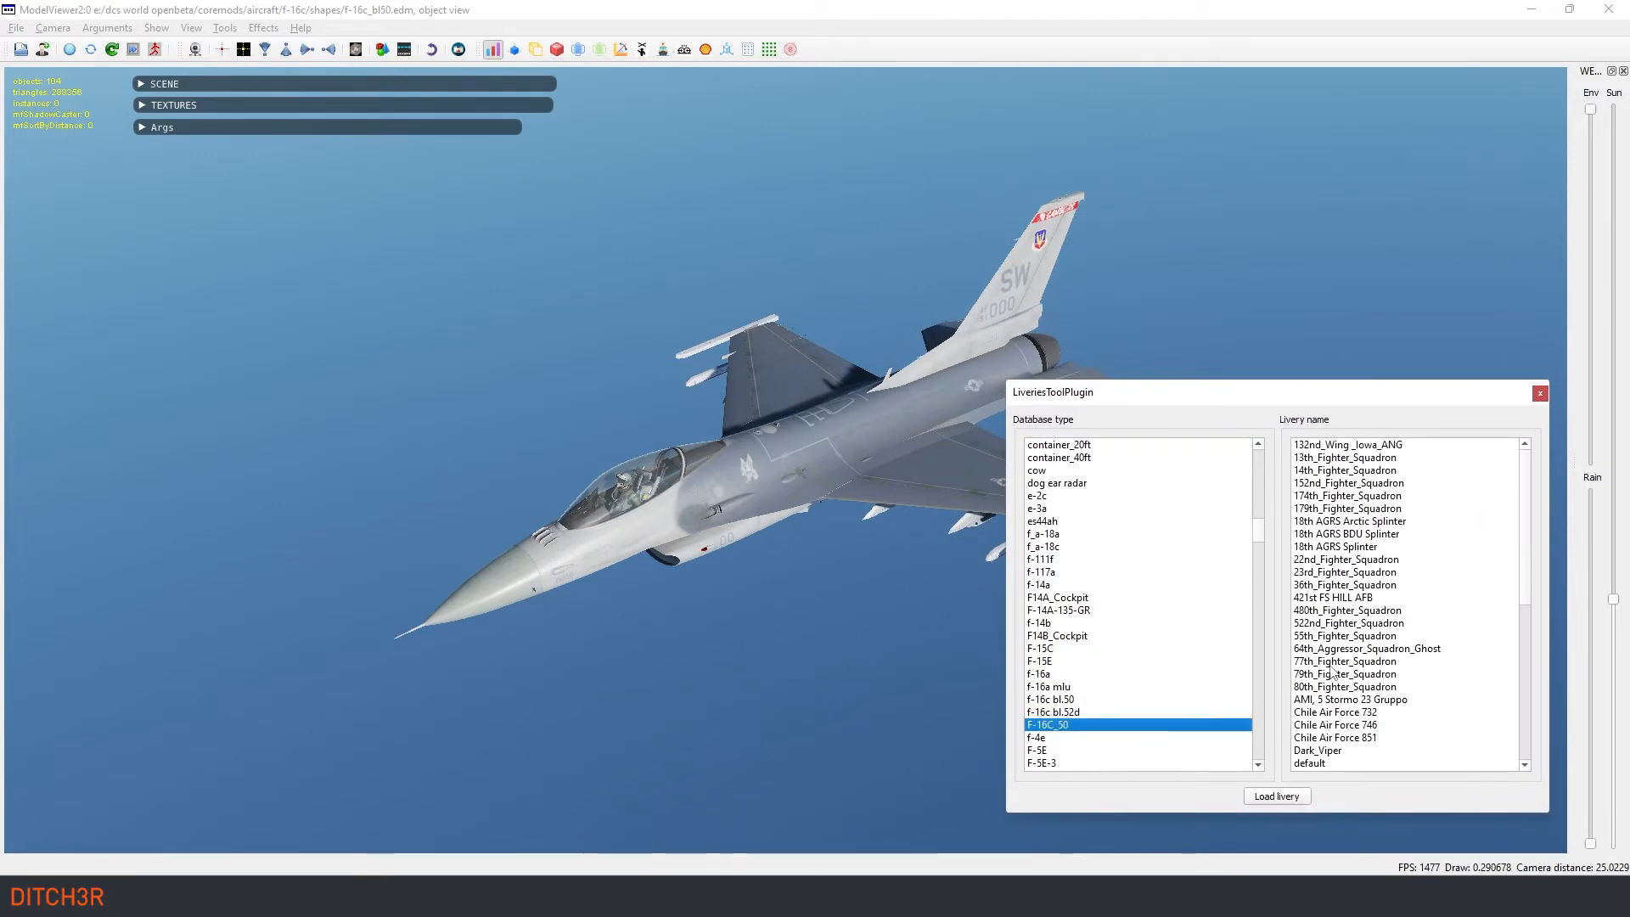
pyautogui.click(1341, 598)
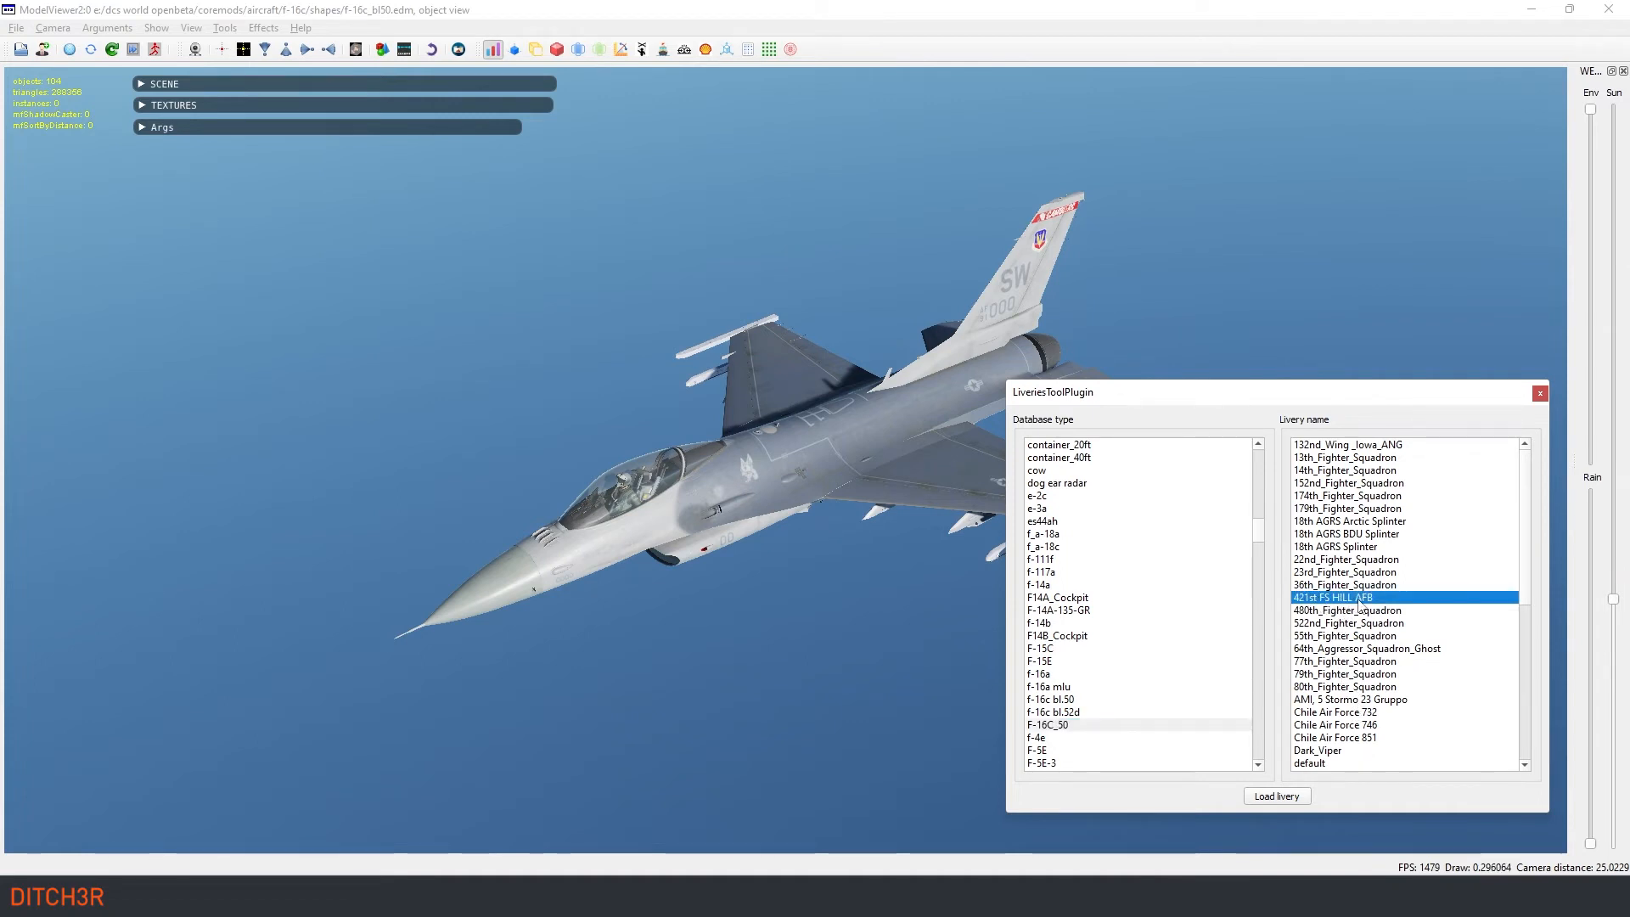
pyautogui.click(1286, 795)
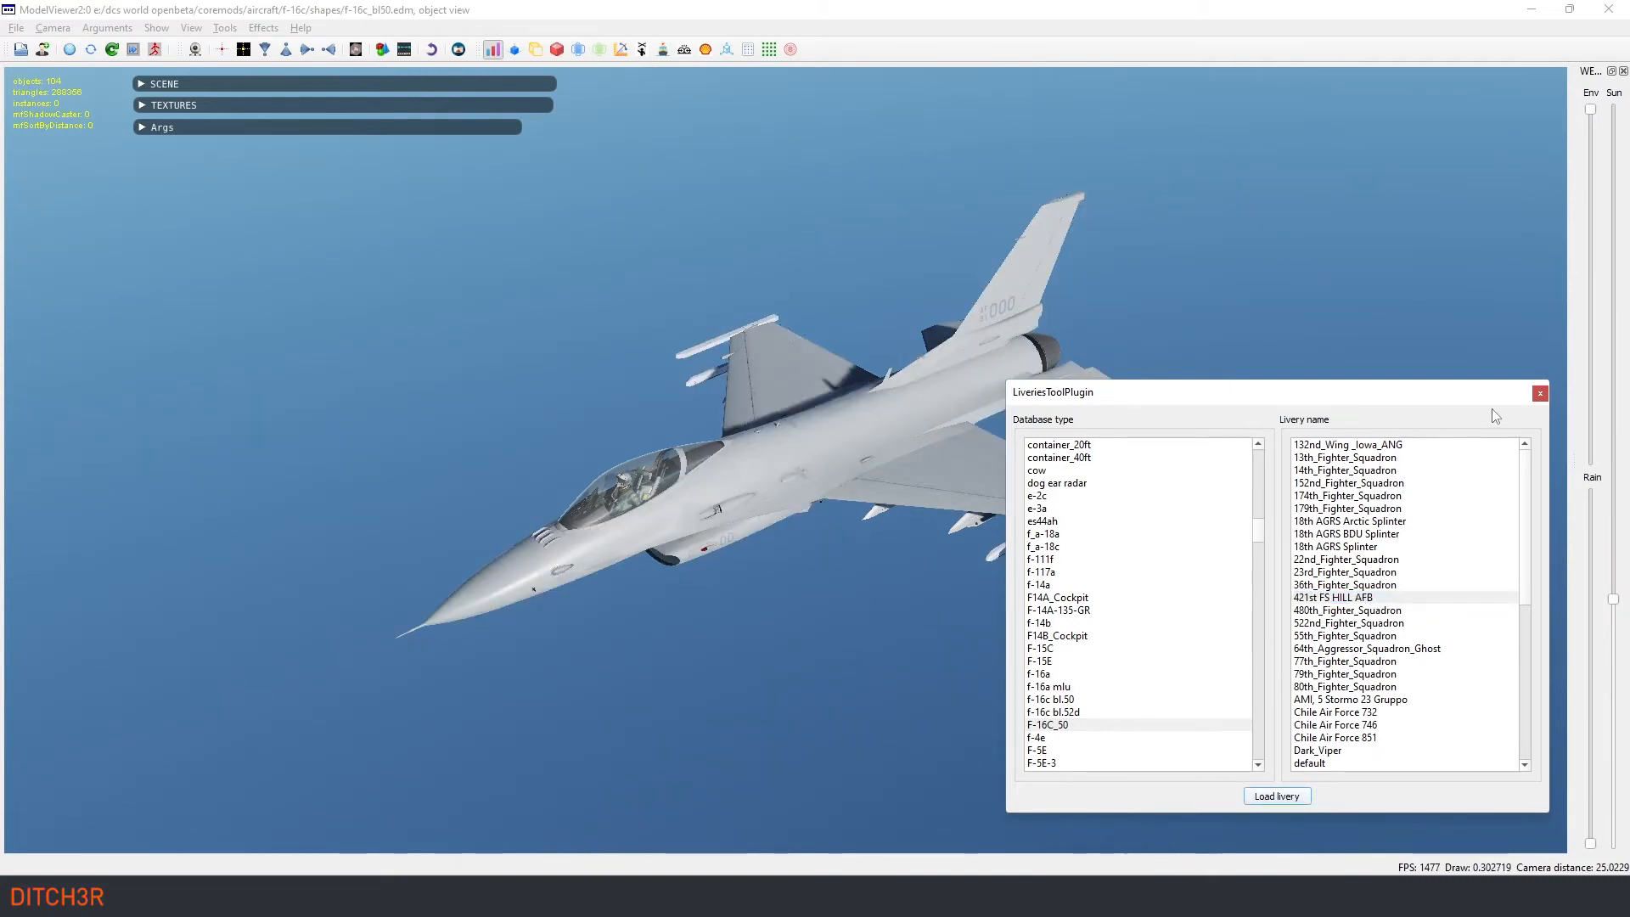
pyautogui.click(1540, 394)
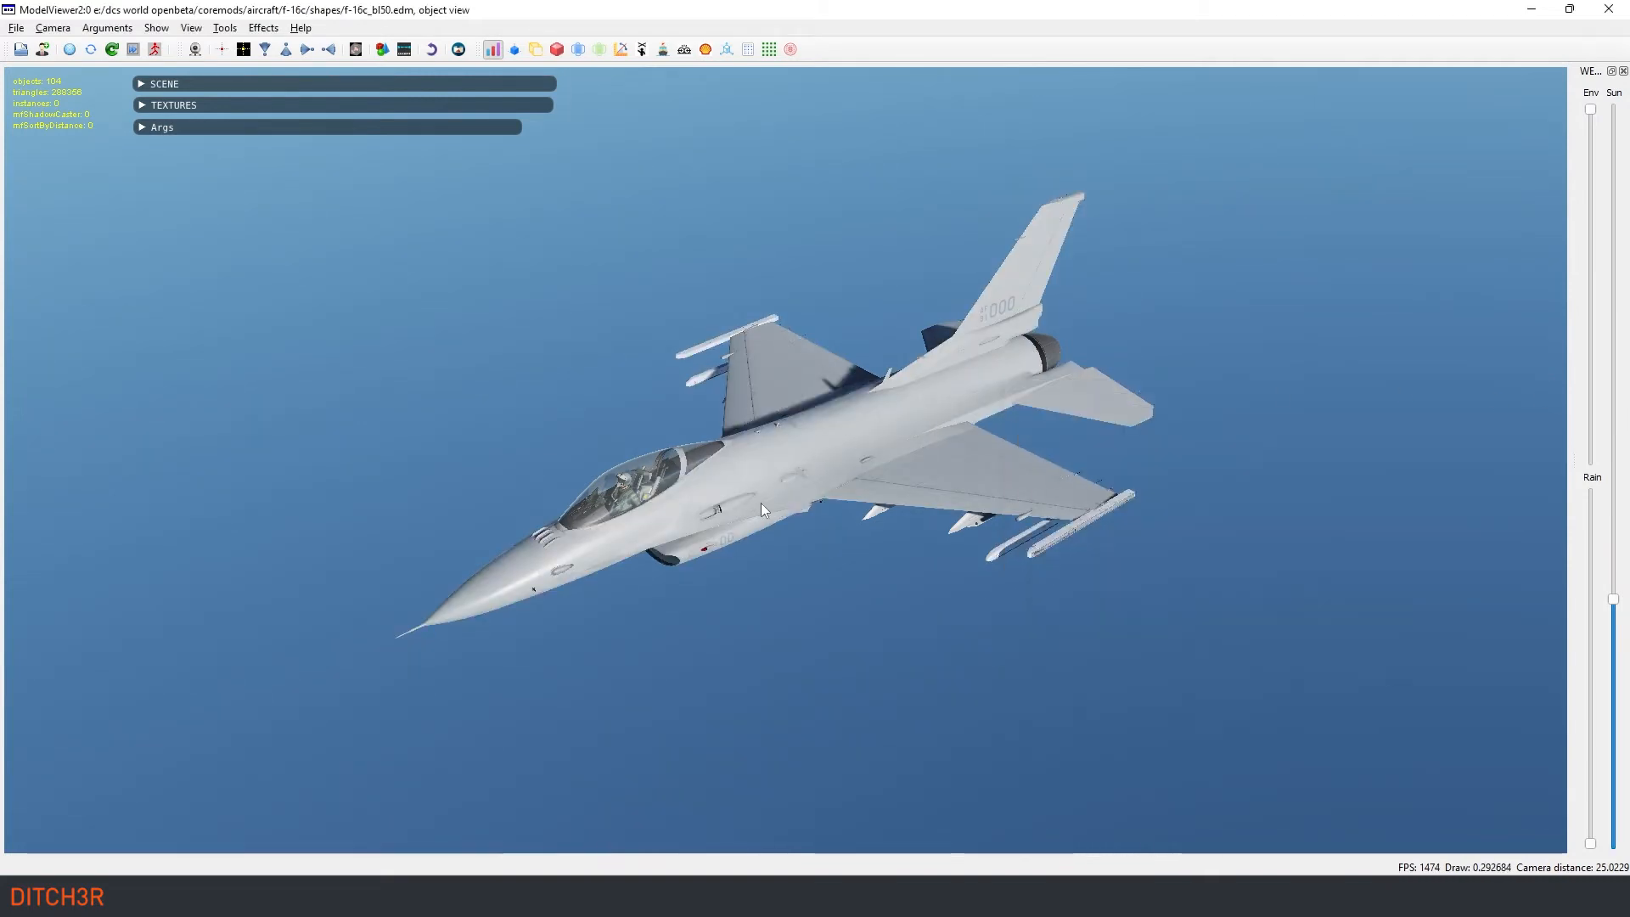
pyautogui.moveTo(761, 503); pyautogui.dragTo(732, 461)
pyautogui.scroll(5, 732, 461)
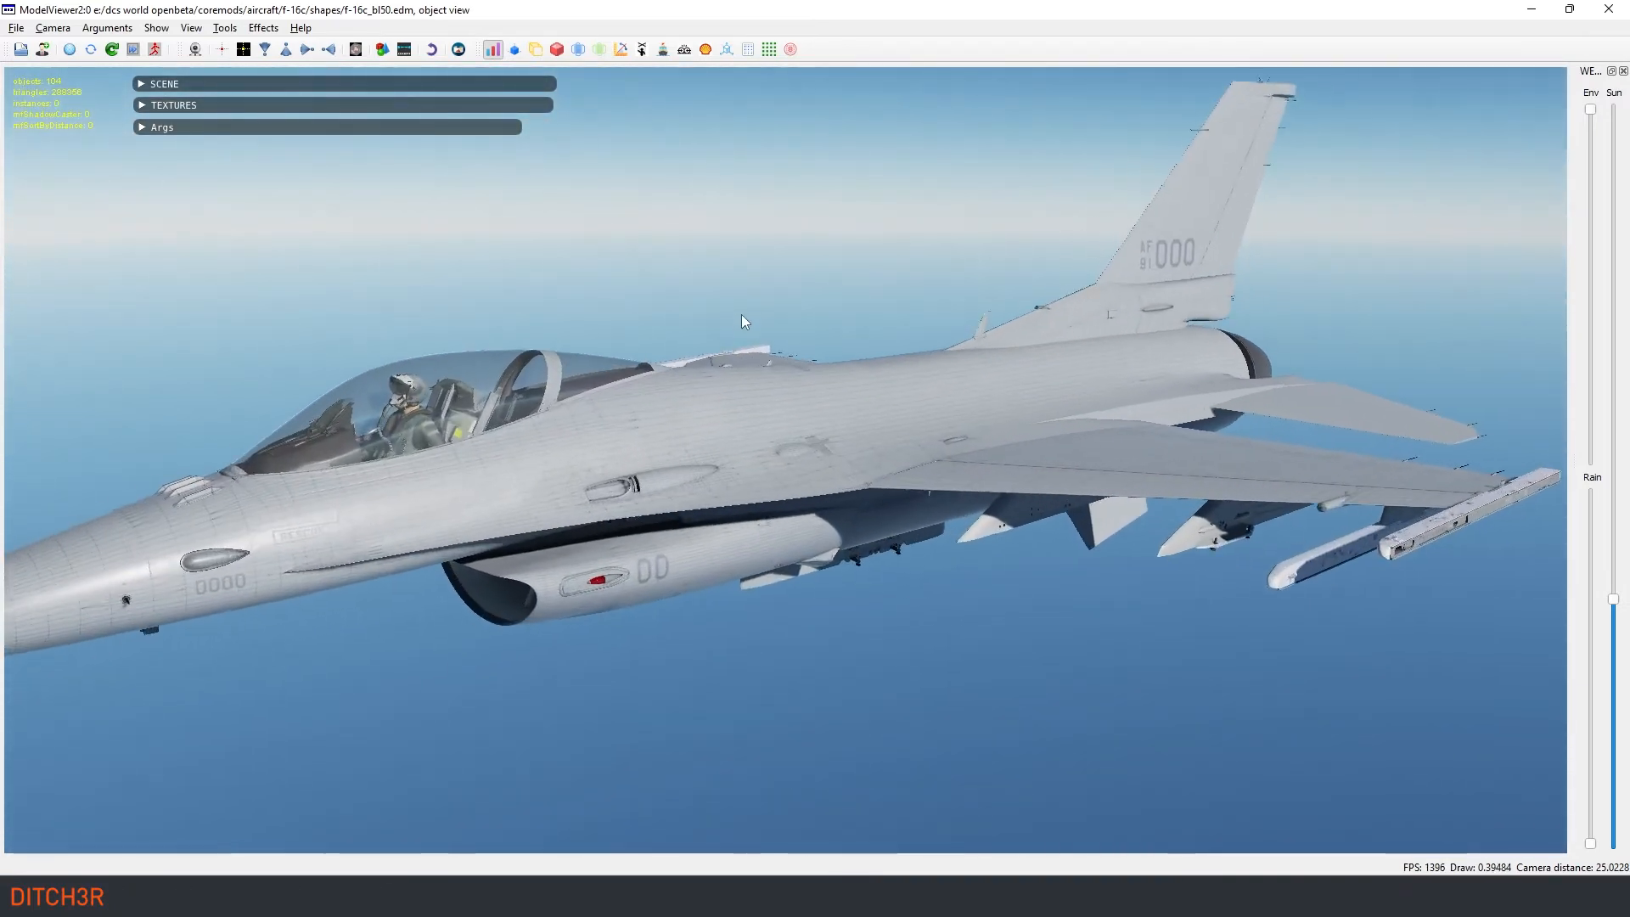
pyautogui.moveTo(751, 338); pyautogui.dragTo(679, 518)
pyautogui.scroll(-3, 756, 506)
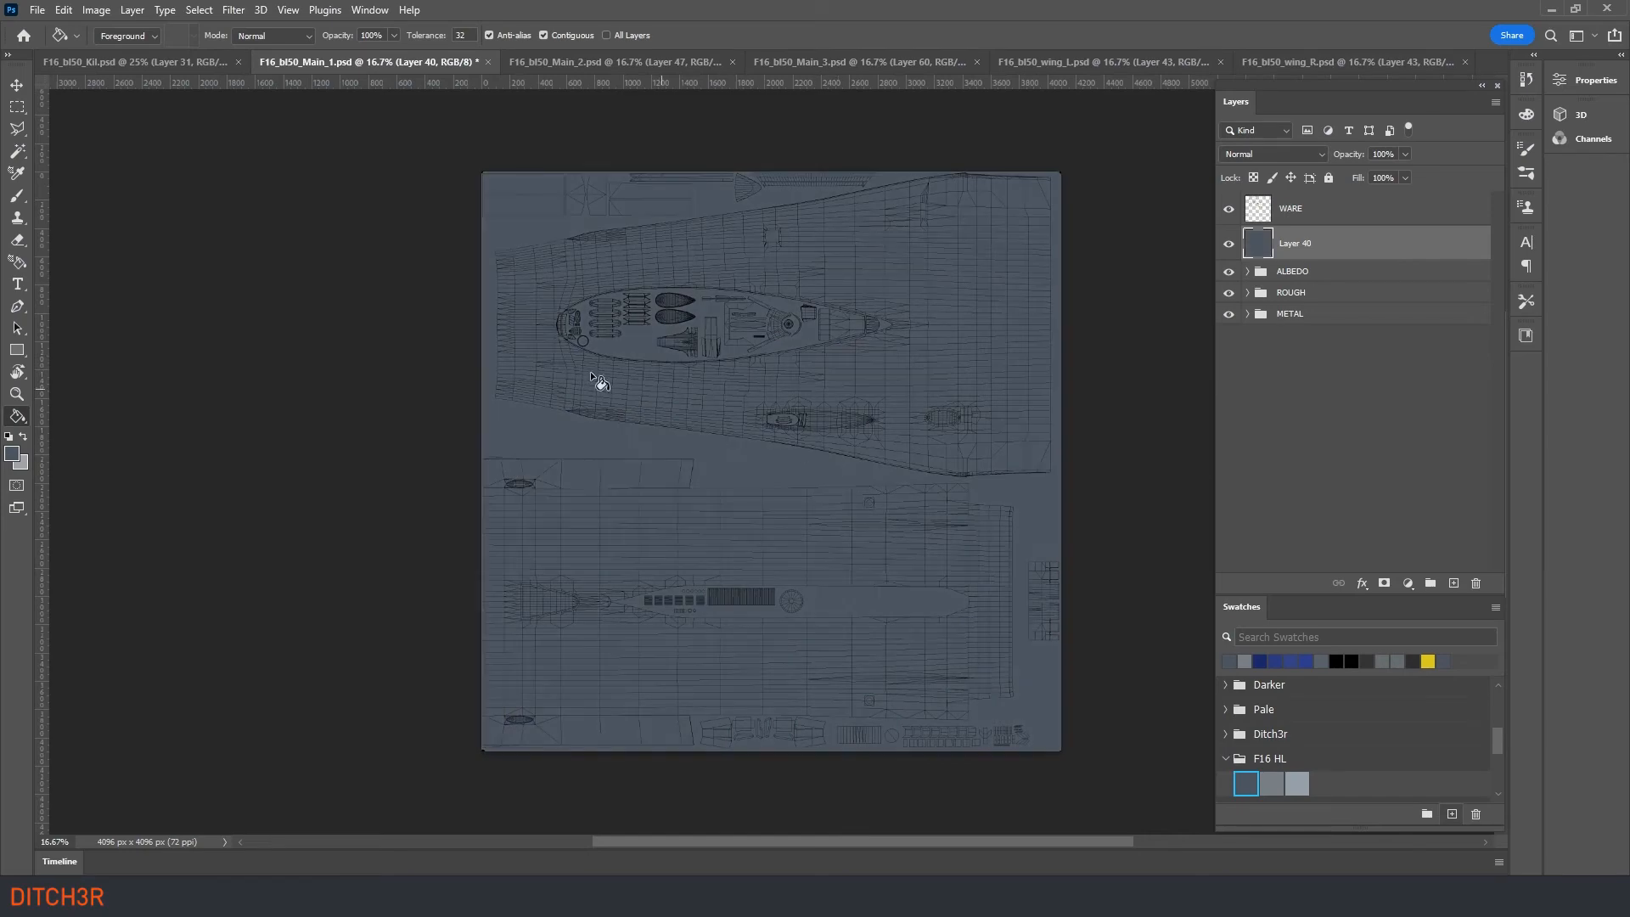
# Step: Export the dark grey F16_bl50_Main_1 as an NVIDIA DDS over the one in 421st FS HILL AFB and reload the textures in ModelViewer
pyautogui.click(39, 10)
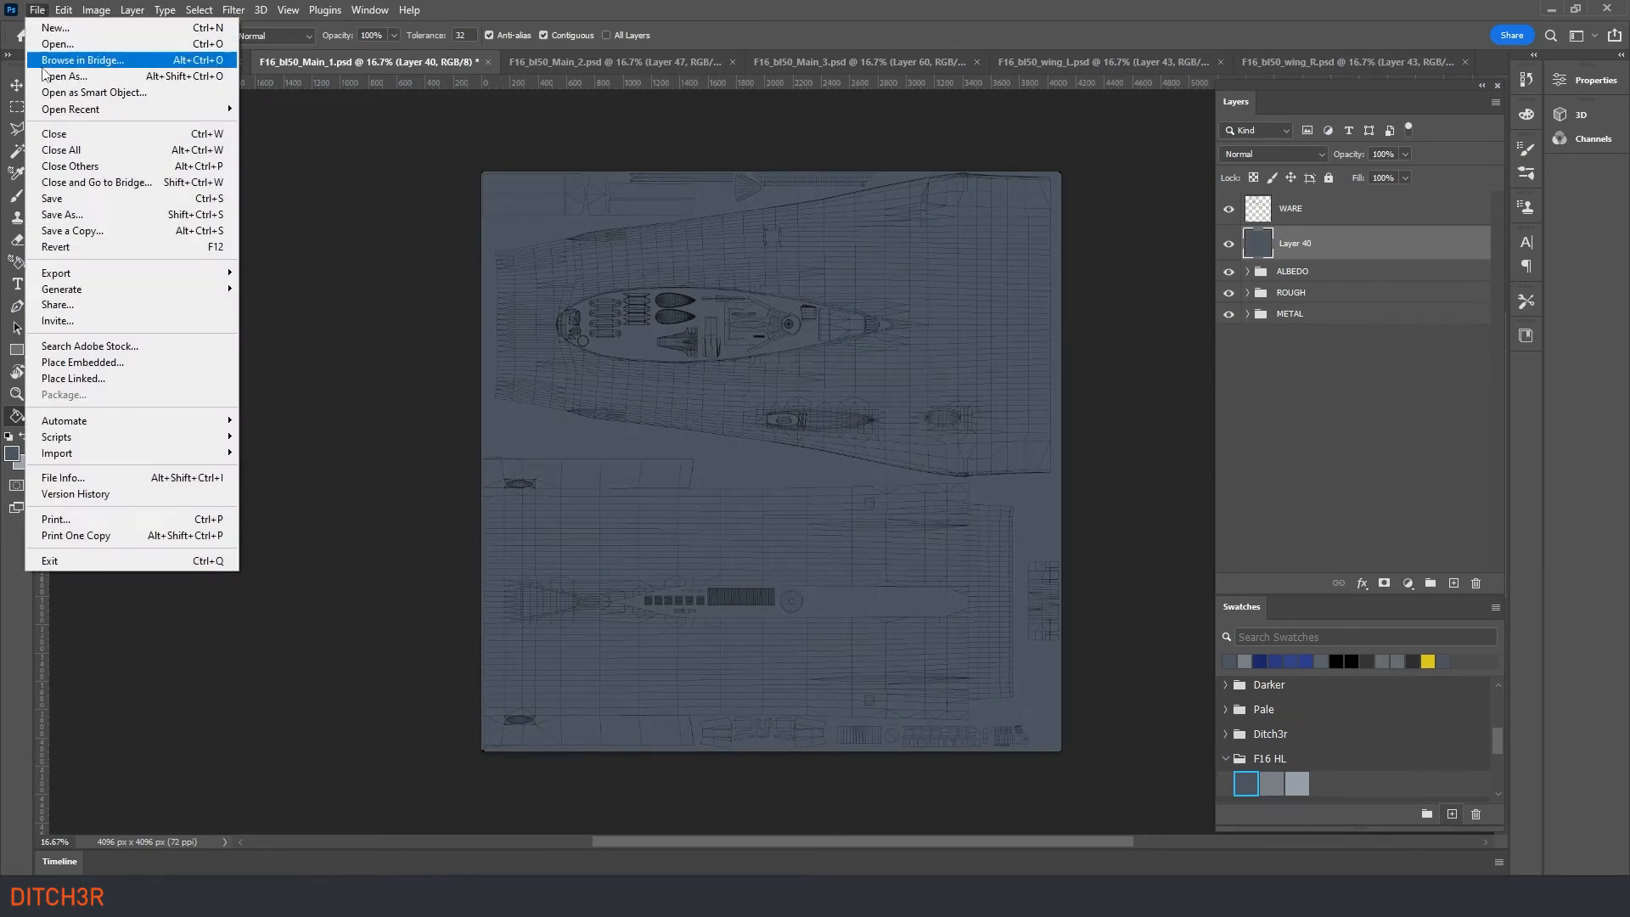
pyautogui.click(72, 230)
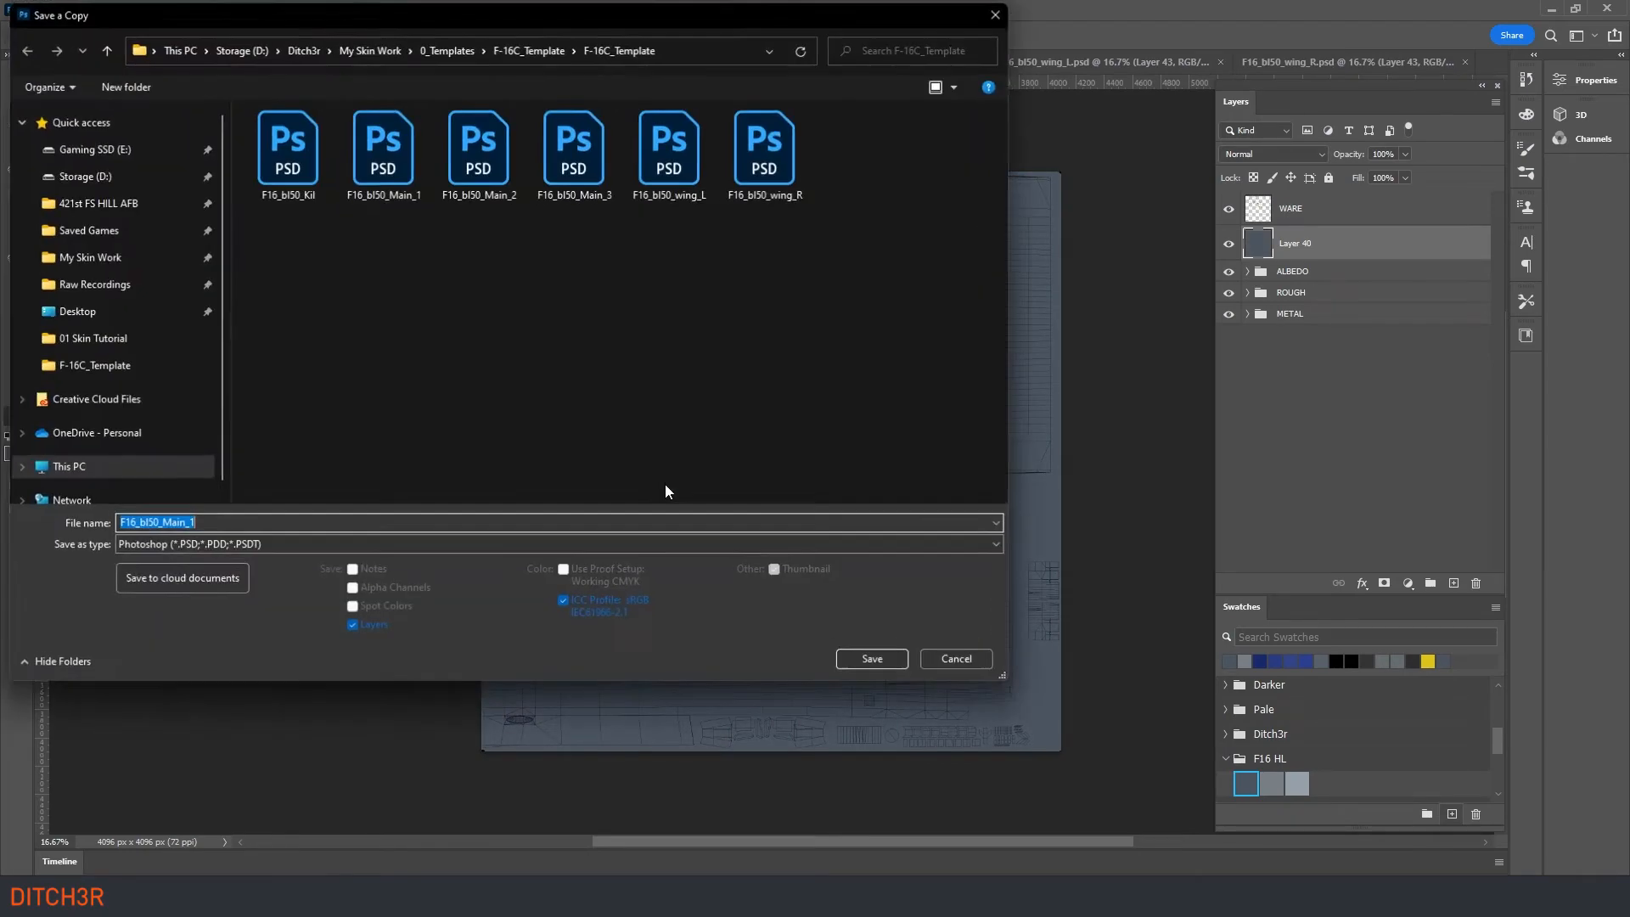
pyautogui.click(223, 546)
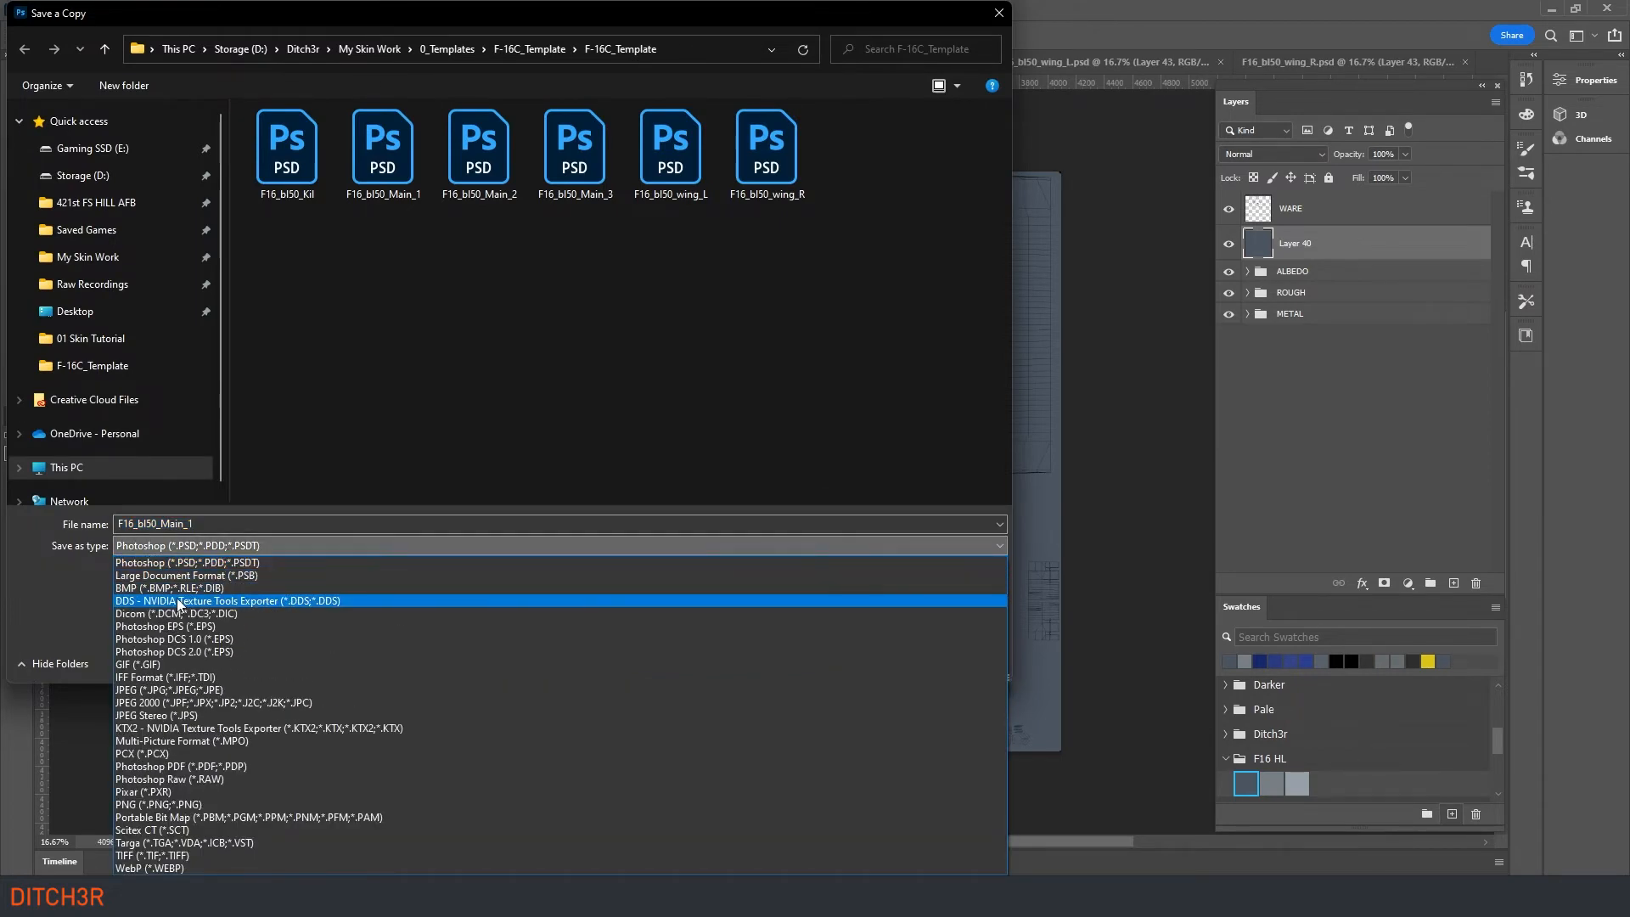
pyautogui.click(212, 600)
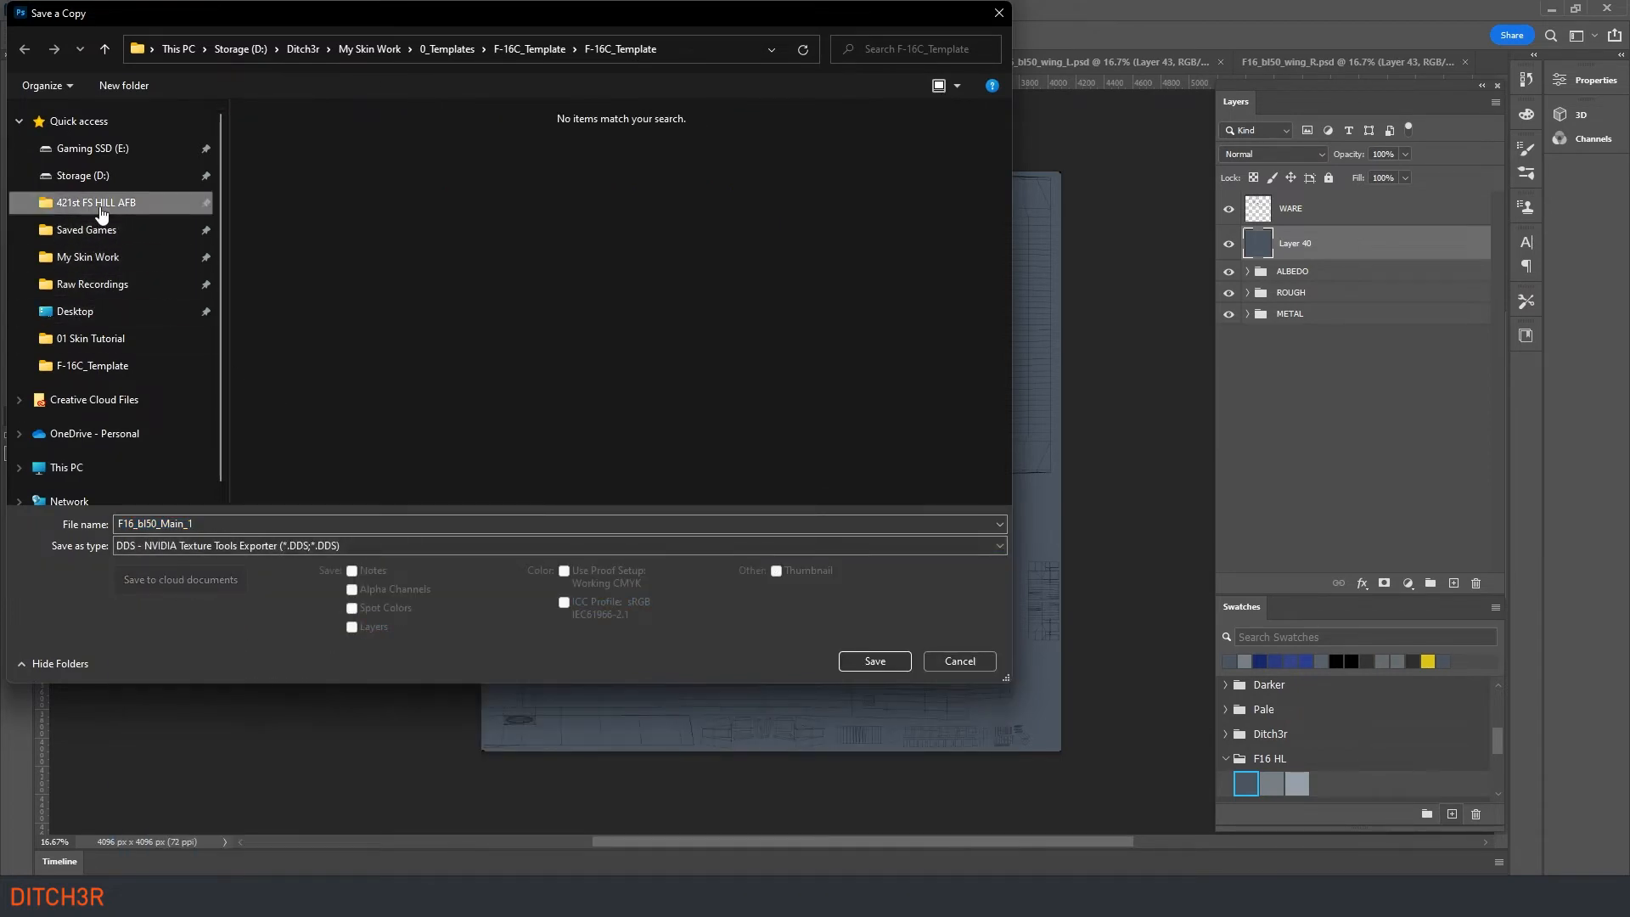
pyautogui.click(123, 204)
pyautogui.click(889, 660)
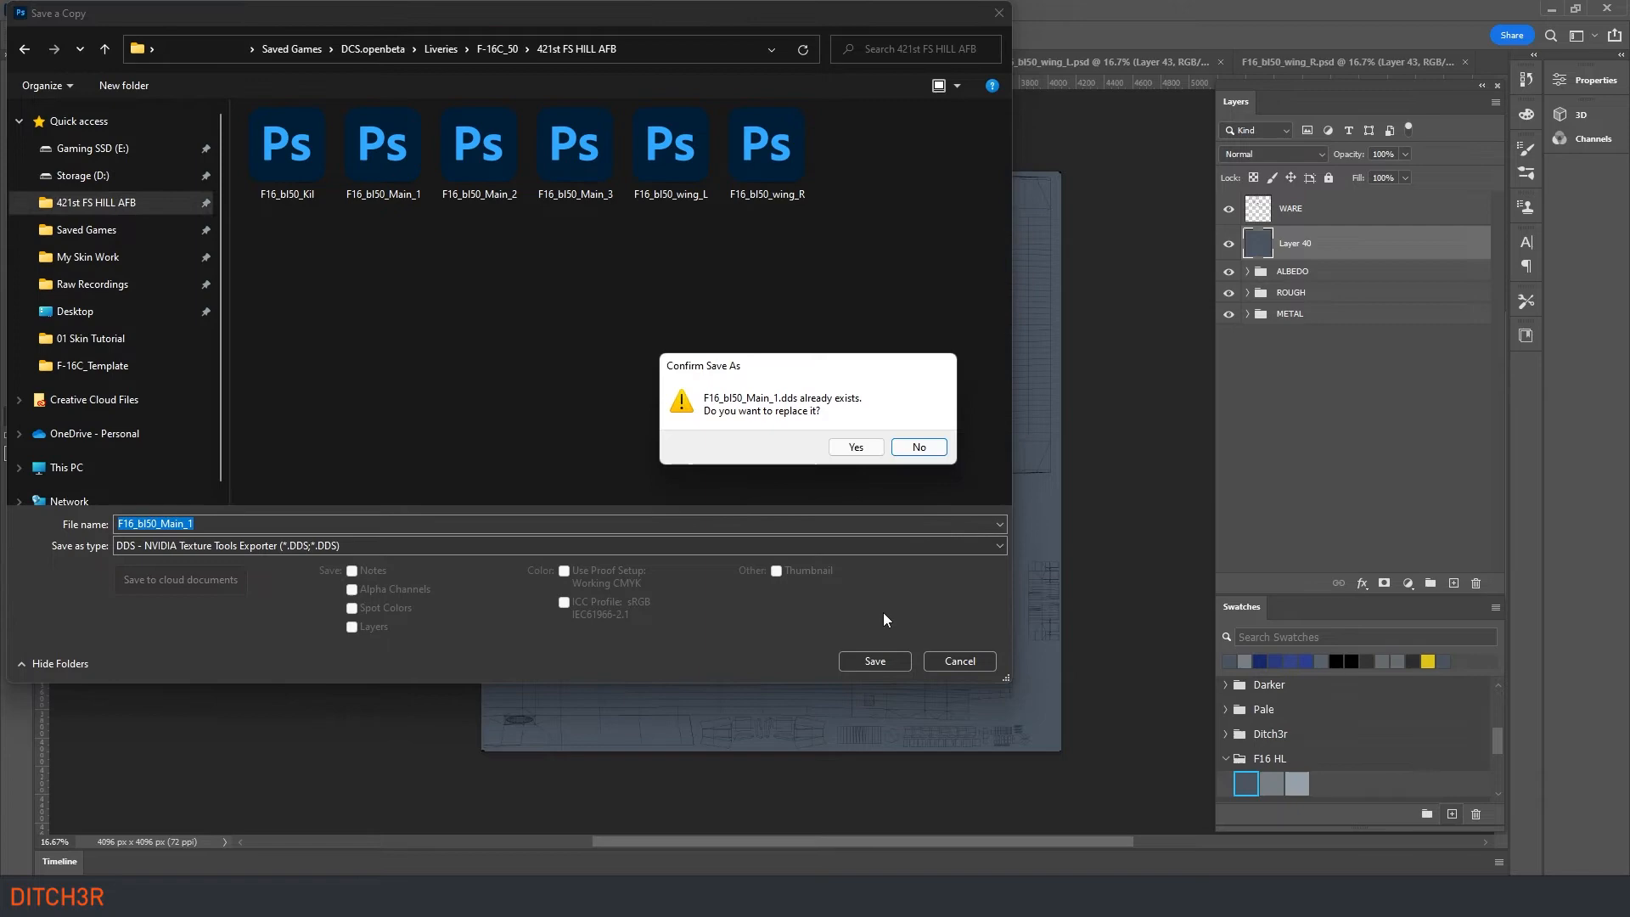
pyautogui.click(855, 449)
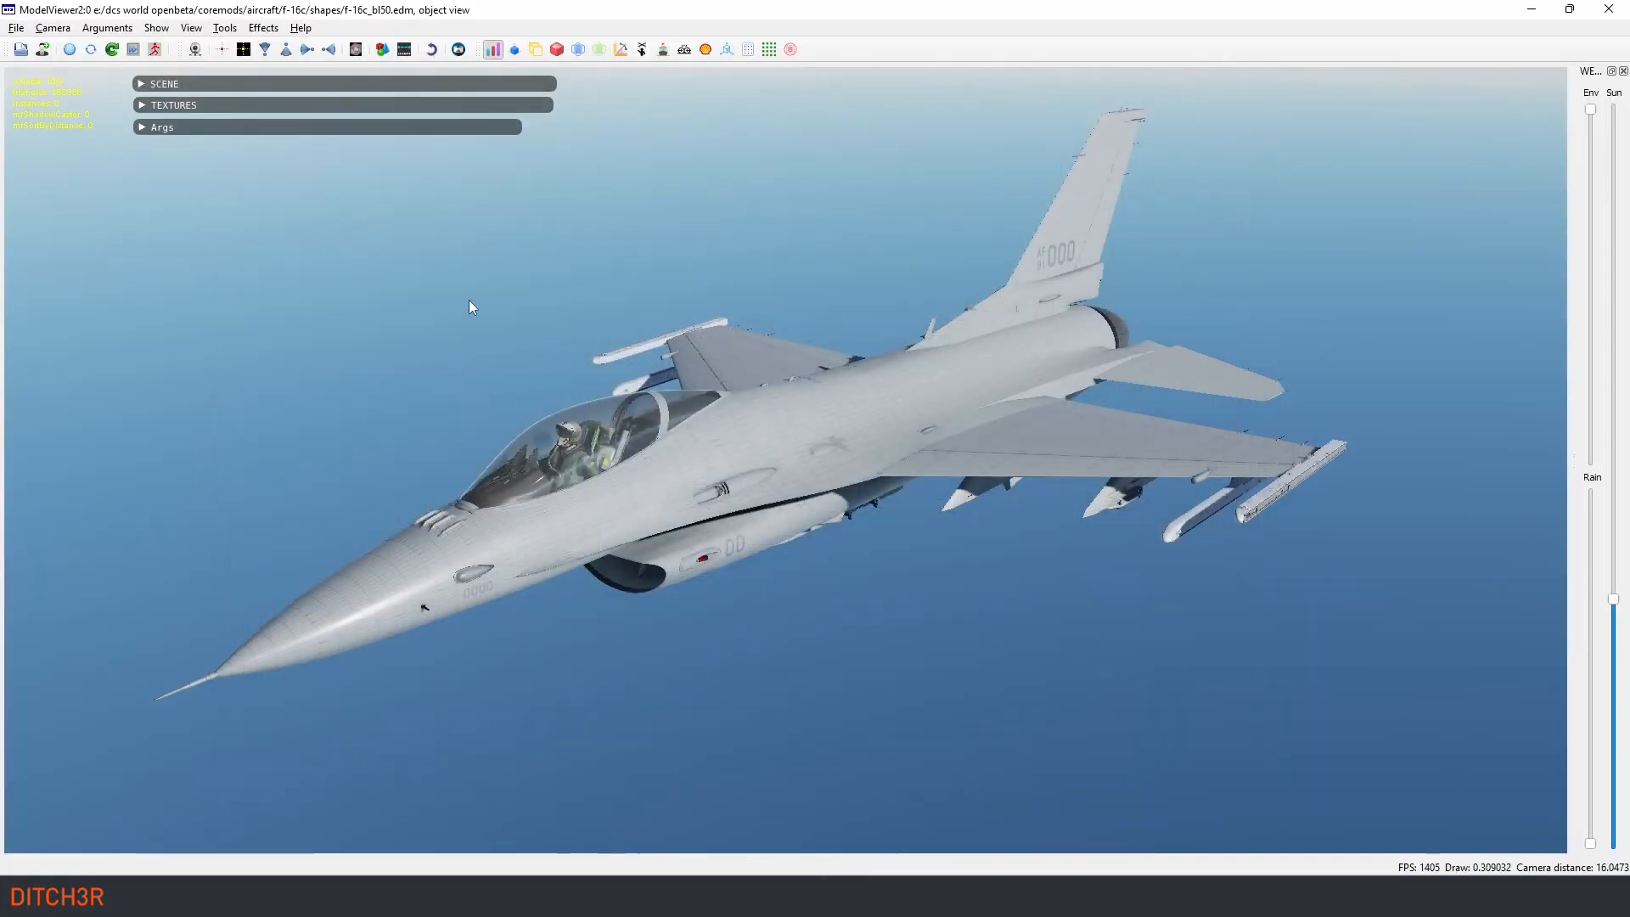
pyautogui.click(68, 50)
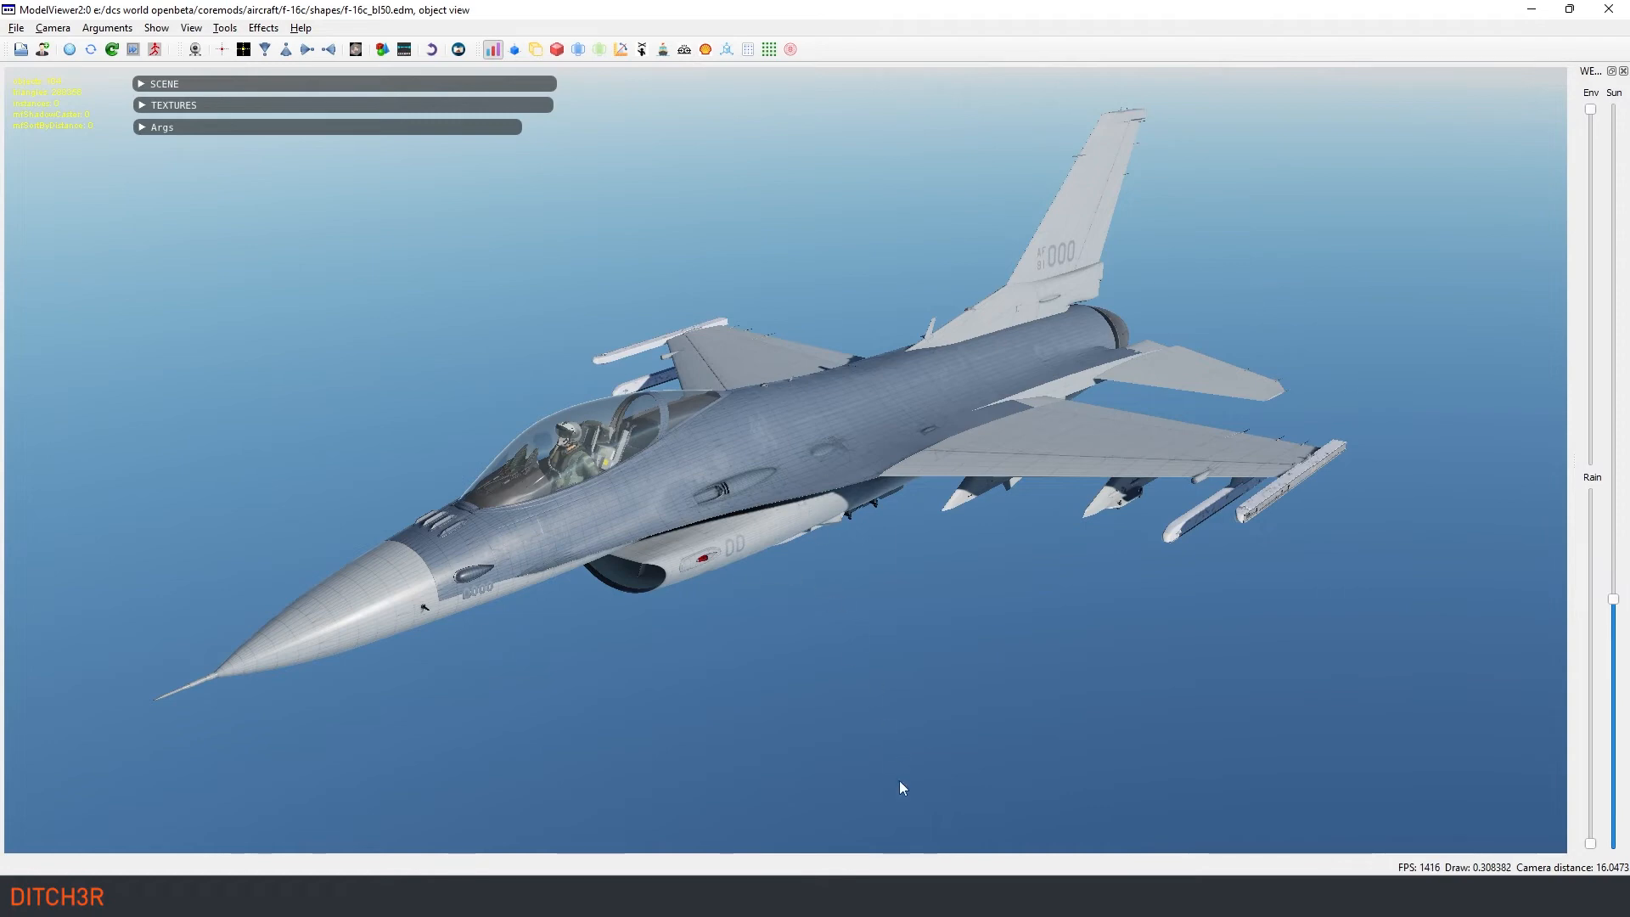
# Step: Return F16_bl50_Main_1 to the lighter grey in Photoshop, overwrite its NVIDIA DDS in 421st FS HILL AFB and reload ModelViewer's textures
pyautogui.click(994, 896)
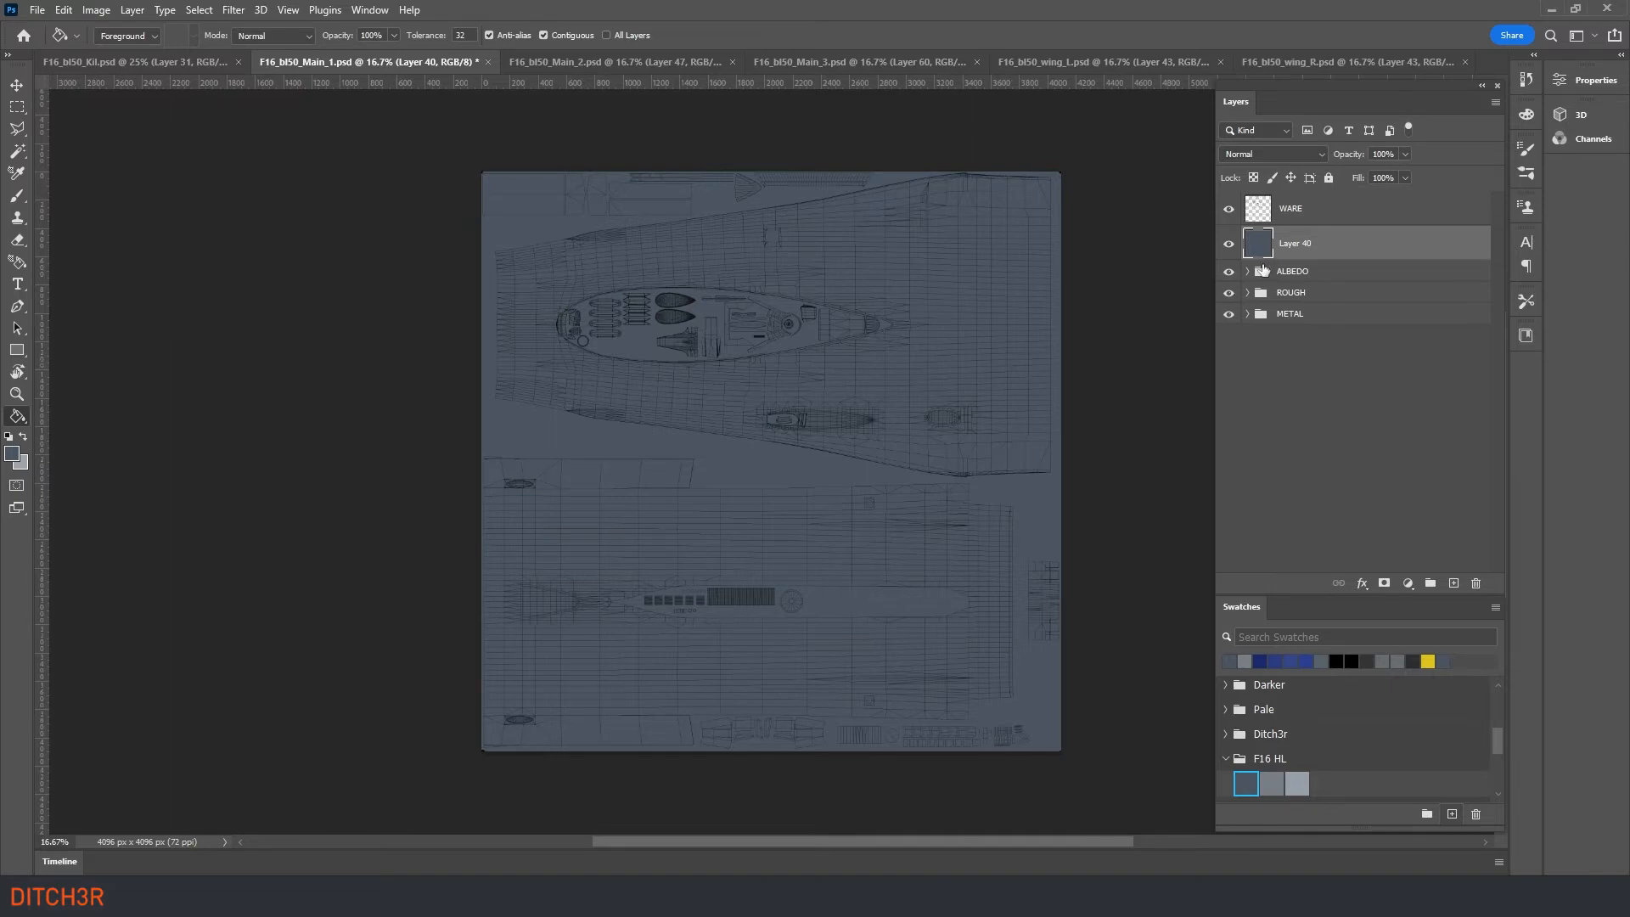
pyautogui.click(37, 10)
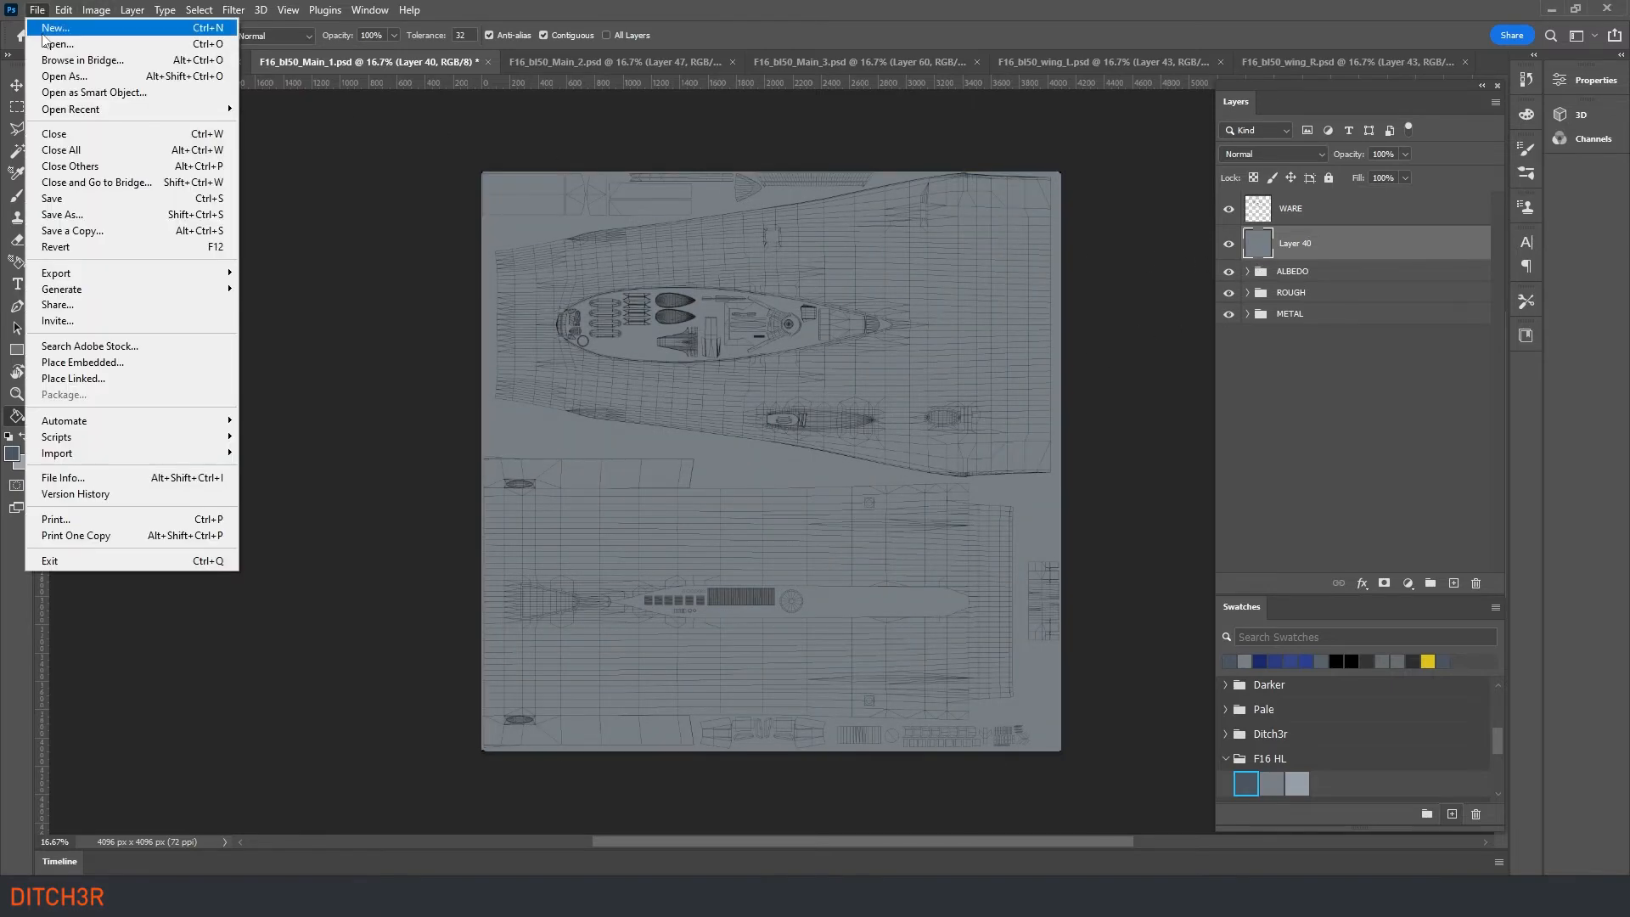
pyautogui.click(82, 232)
pyautogui.click(268, 545)
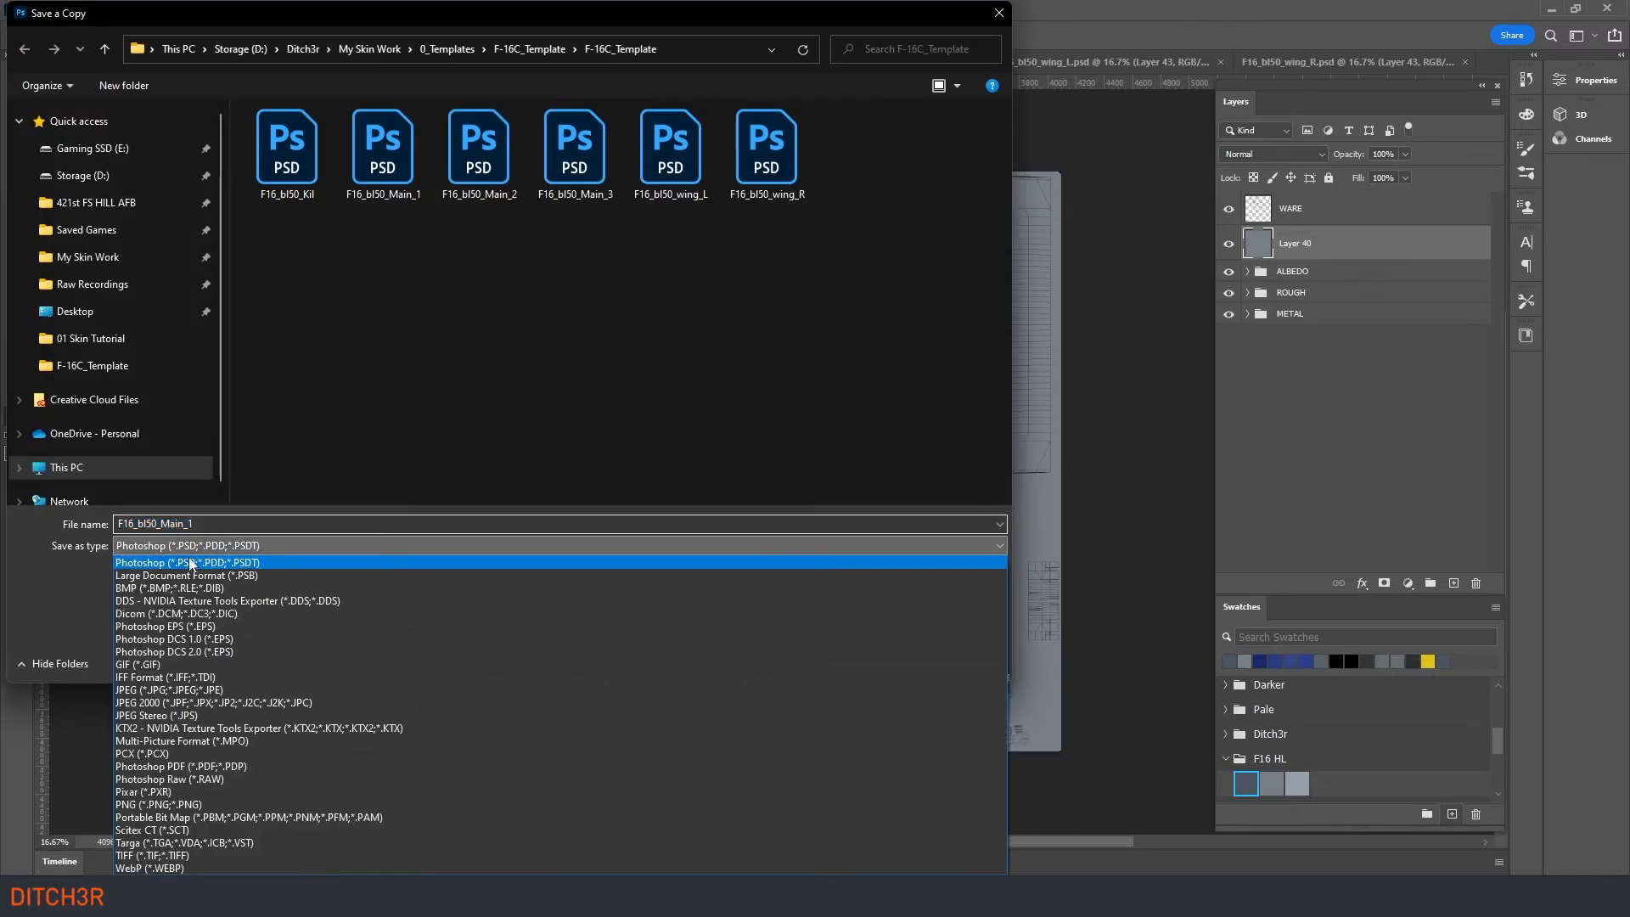
pyautogui.click(161, 601)
pyautogui.click(93, 203)
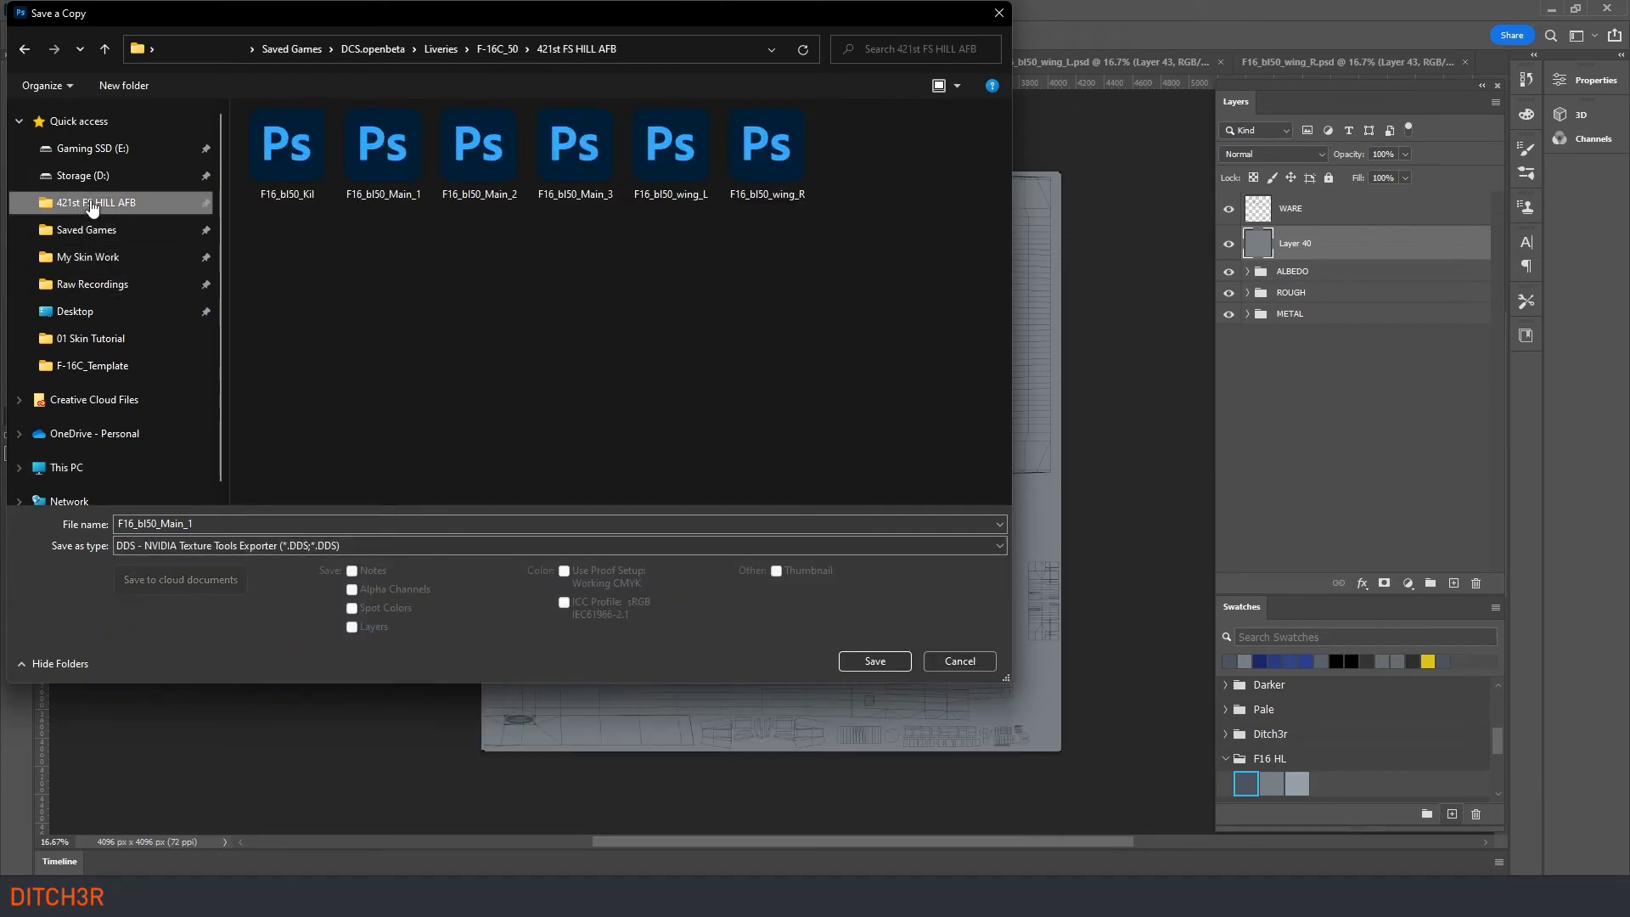
pyautogui.click(874, 660)
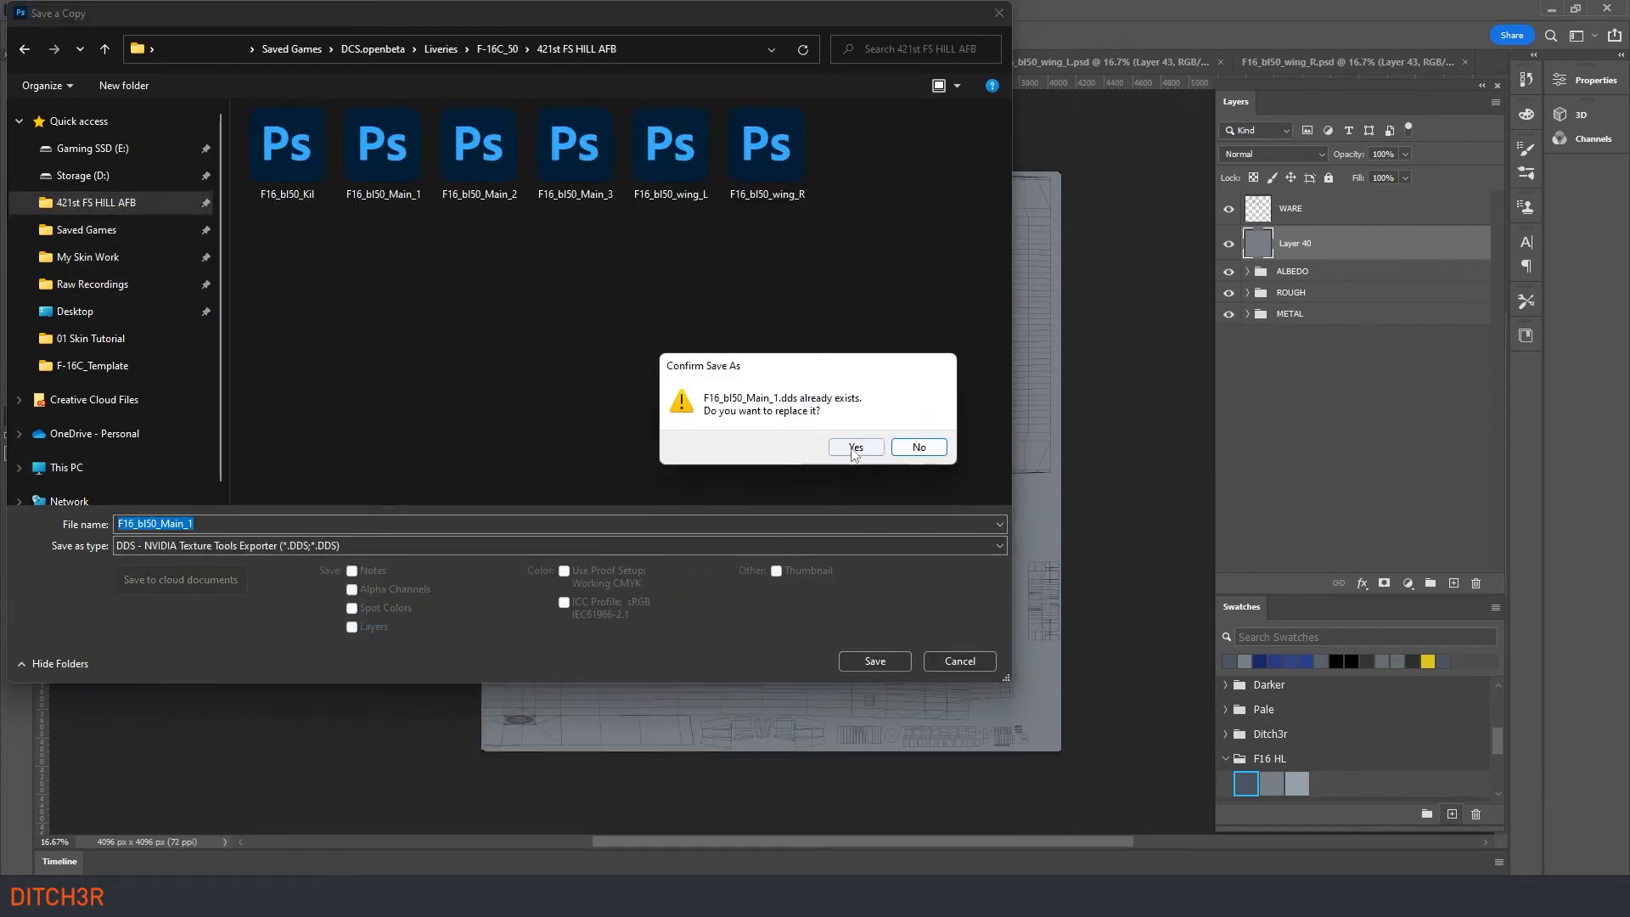
pyautogui.click(859, 444)
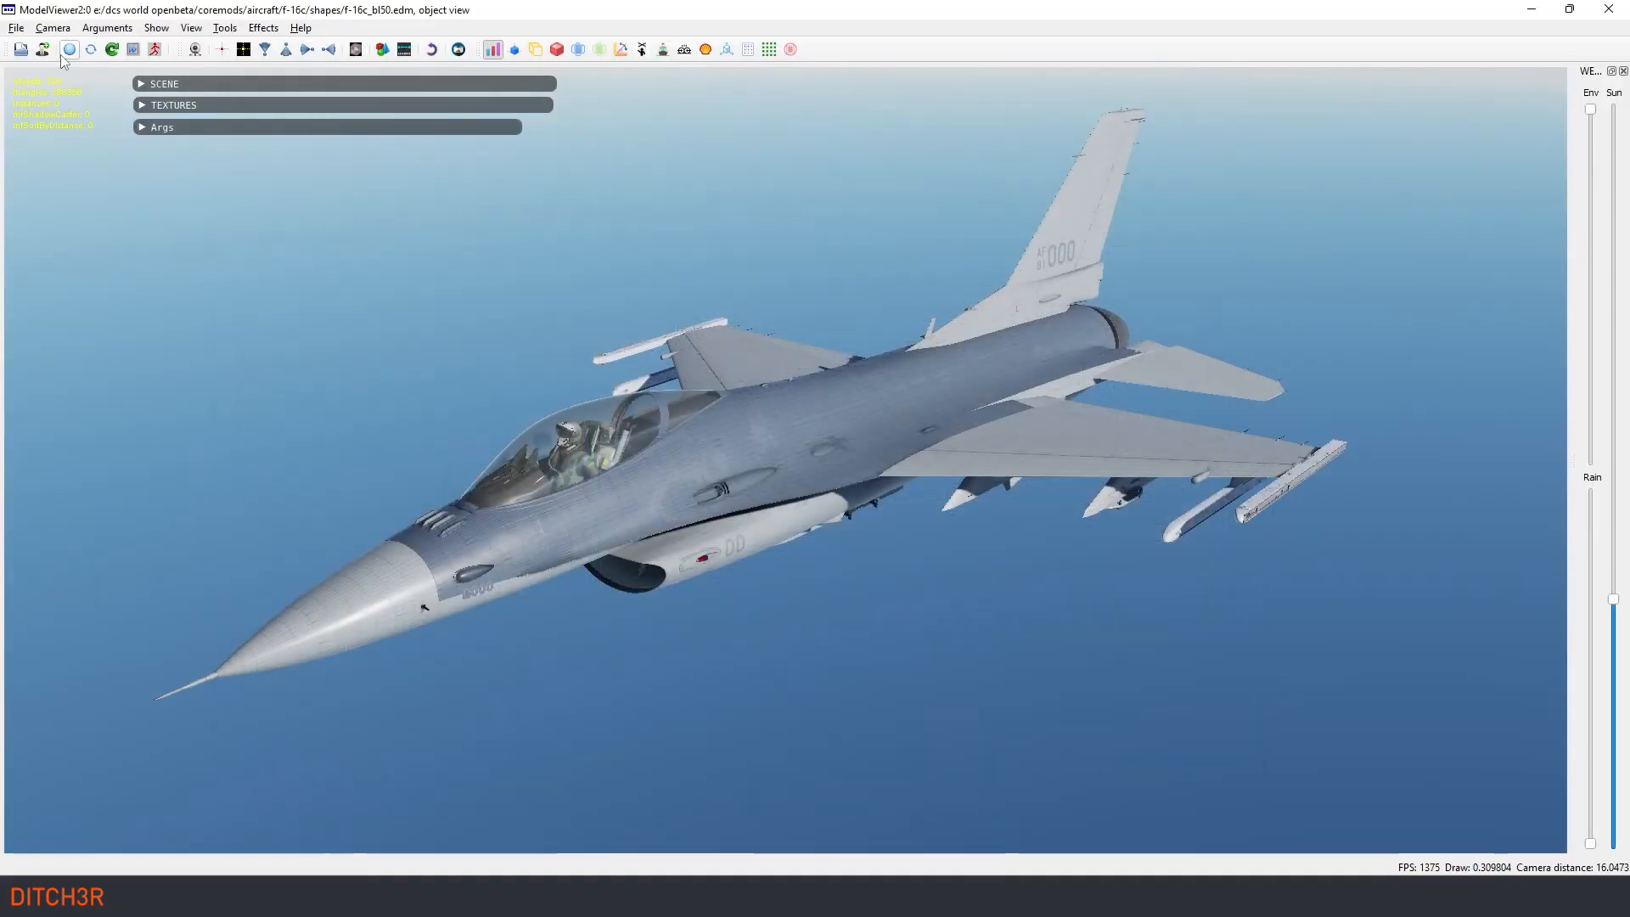
pyautogui.click(68, 49)
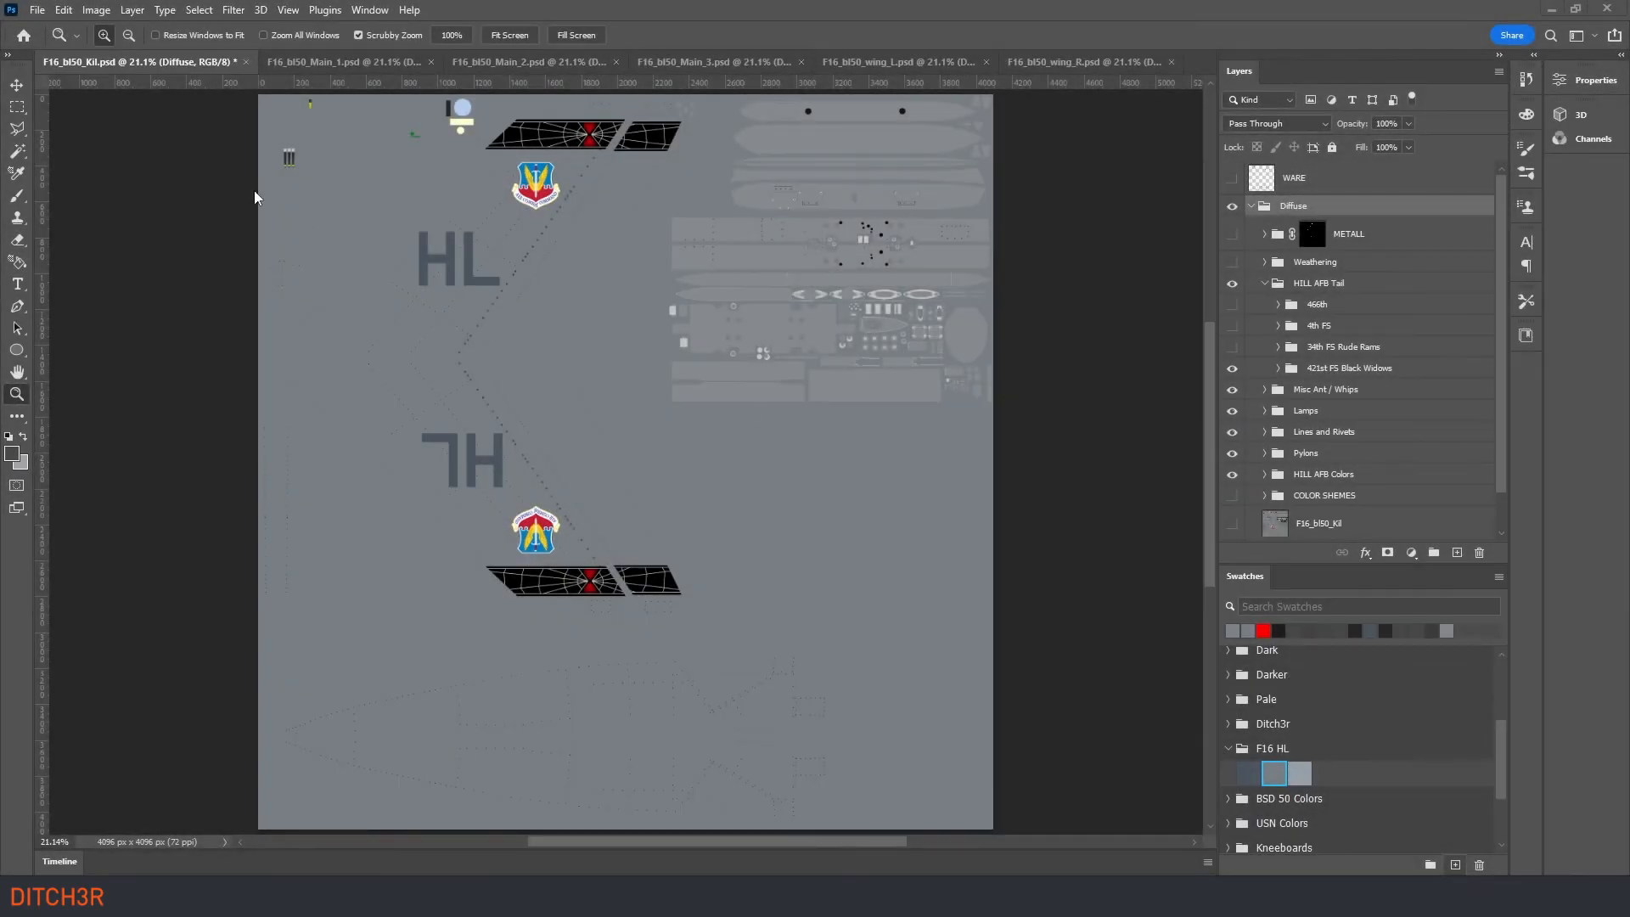
# Step: Review the painted livery artwork in the F16_bl50 Main_1, Main_2, Main_3, wing_L and wing_R documents in Photoshop
pyautogui.click(320, 67)
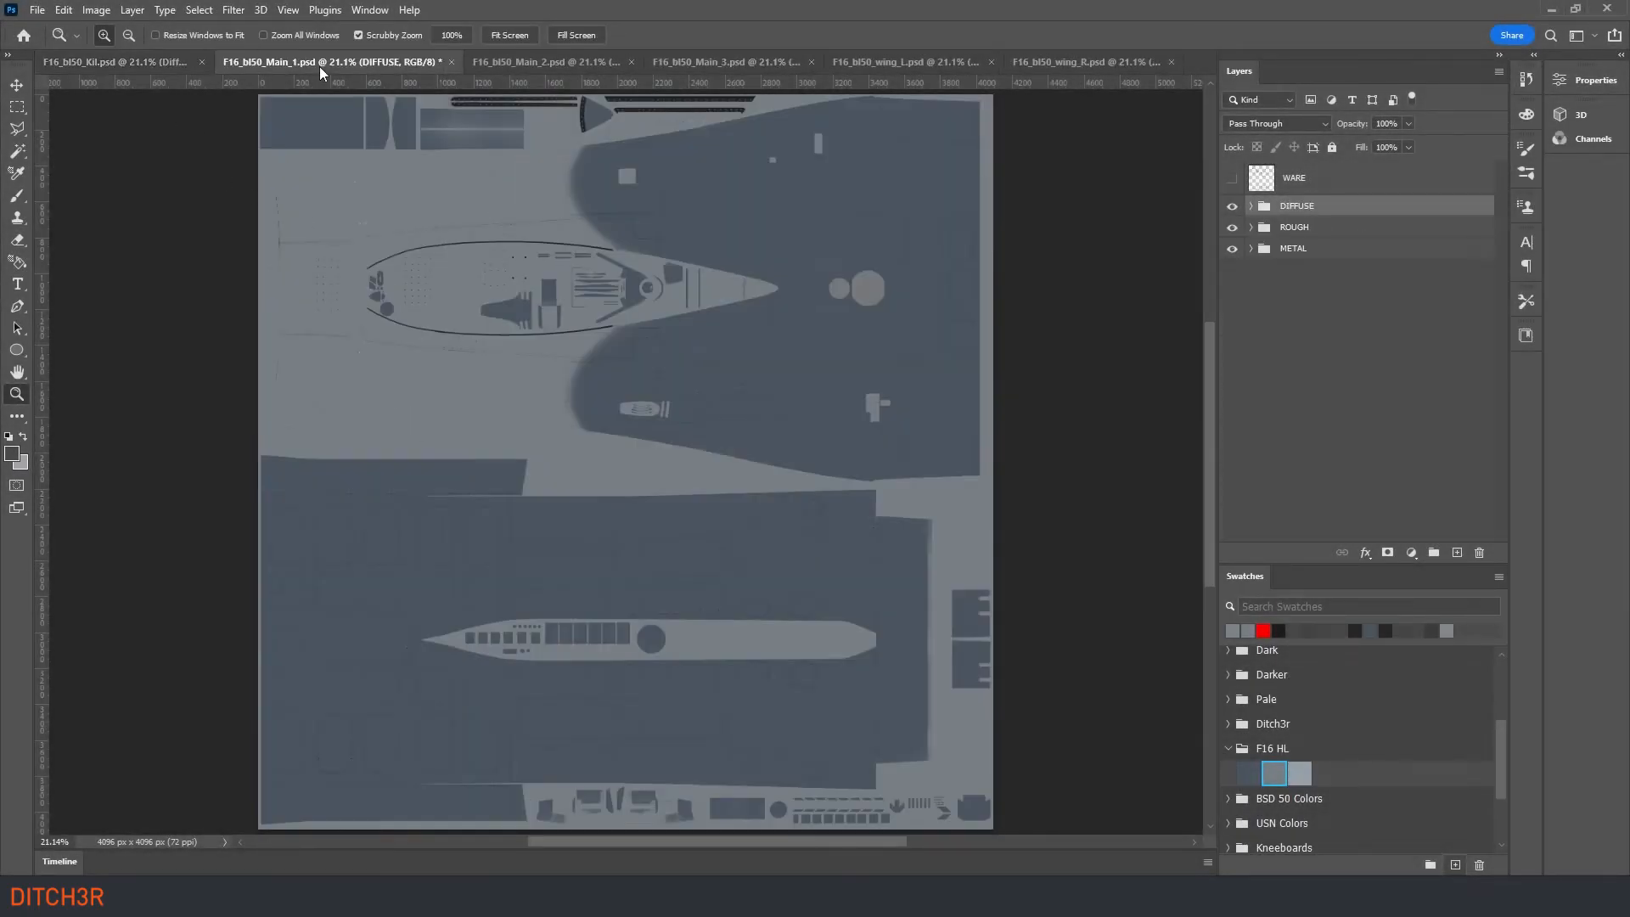
pyautogui.click(550, 63)
pyautogui.click(768, 63)
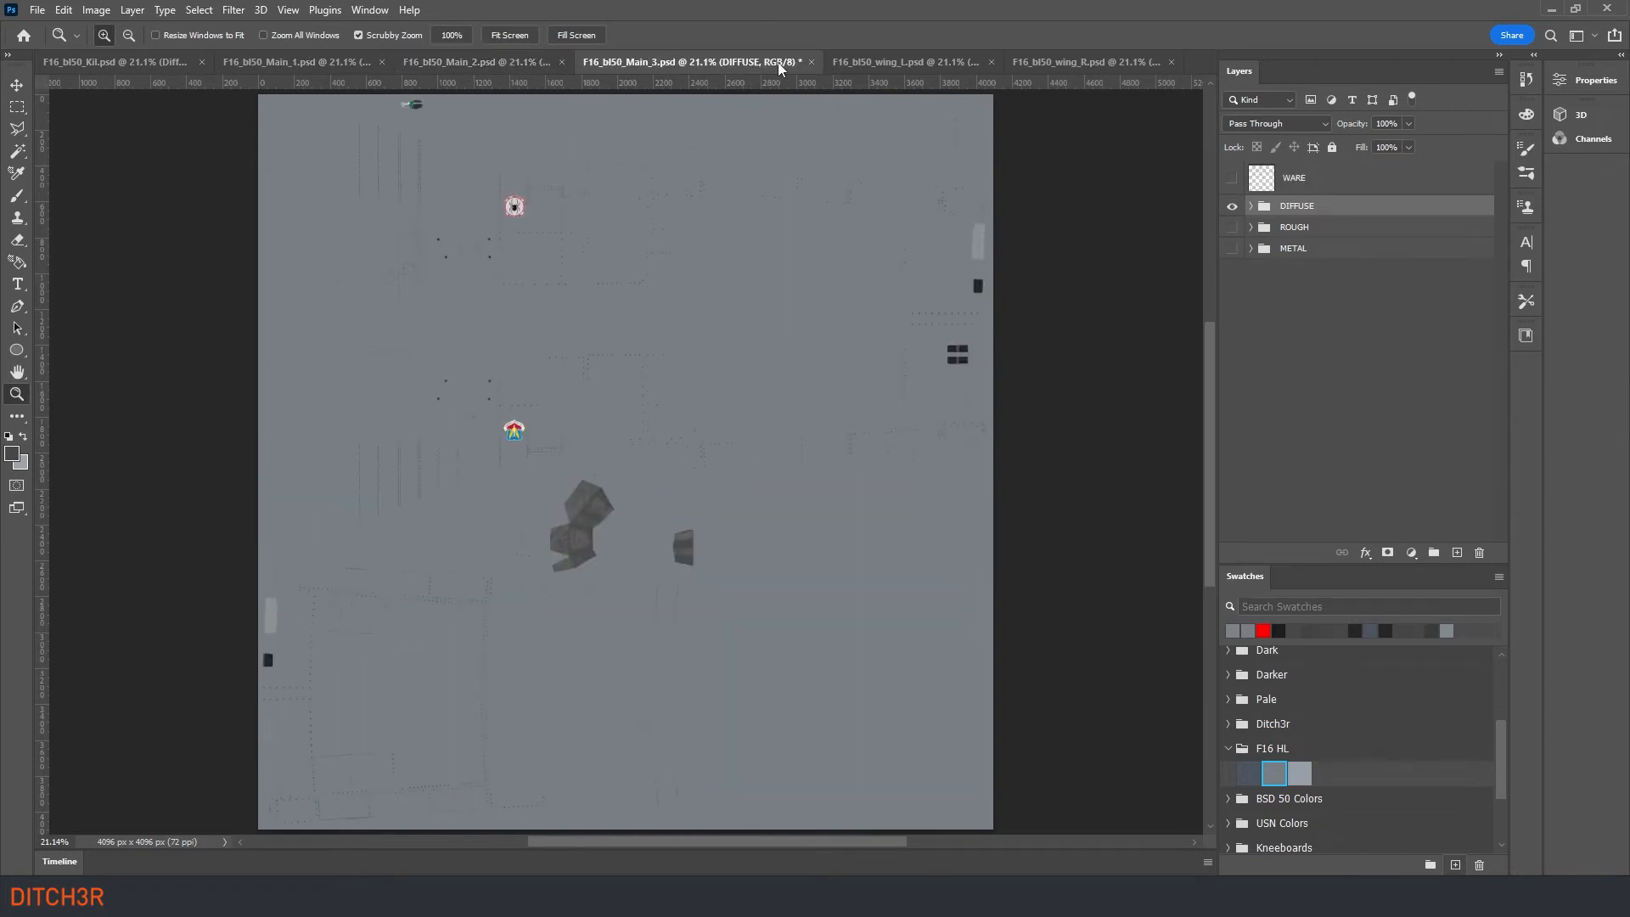
pyautogui.click(916, 68)
pyautogui.click(1073, 63)
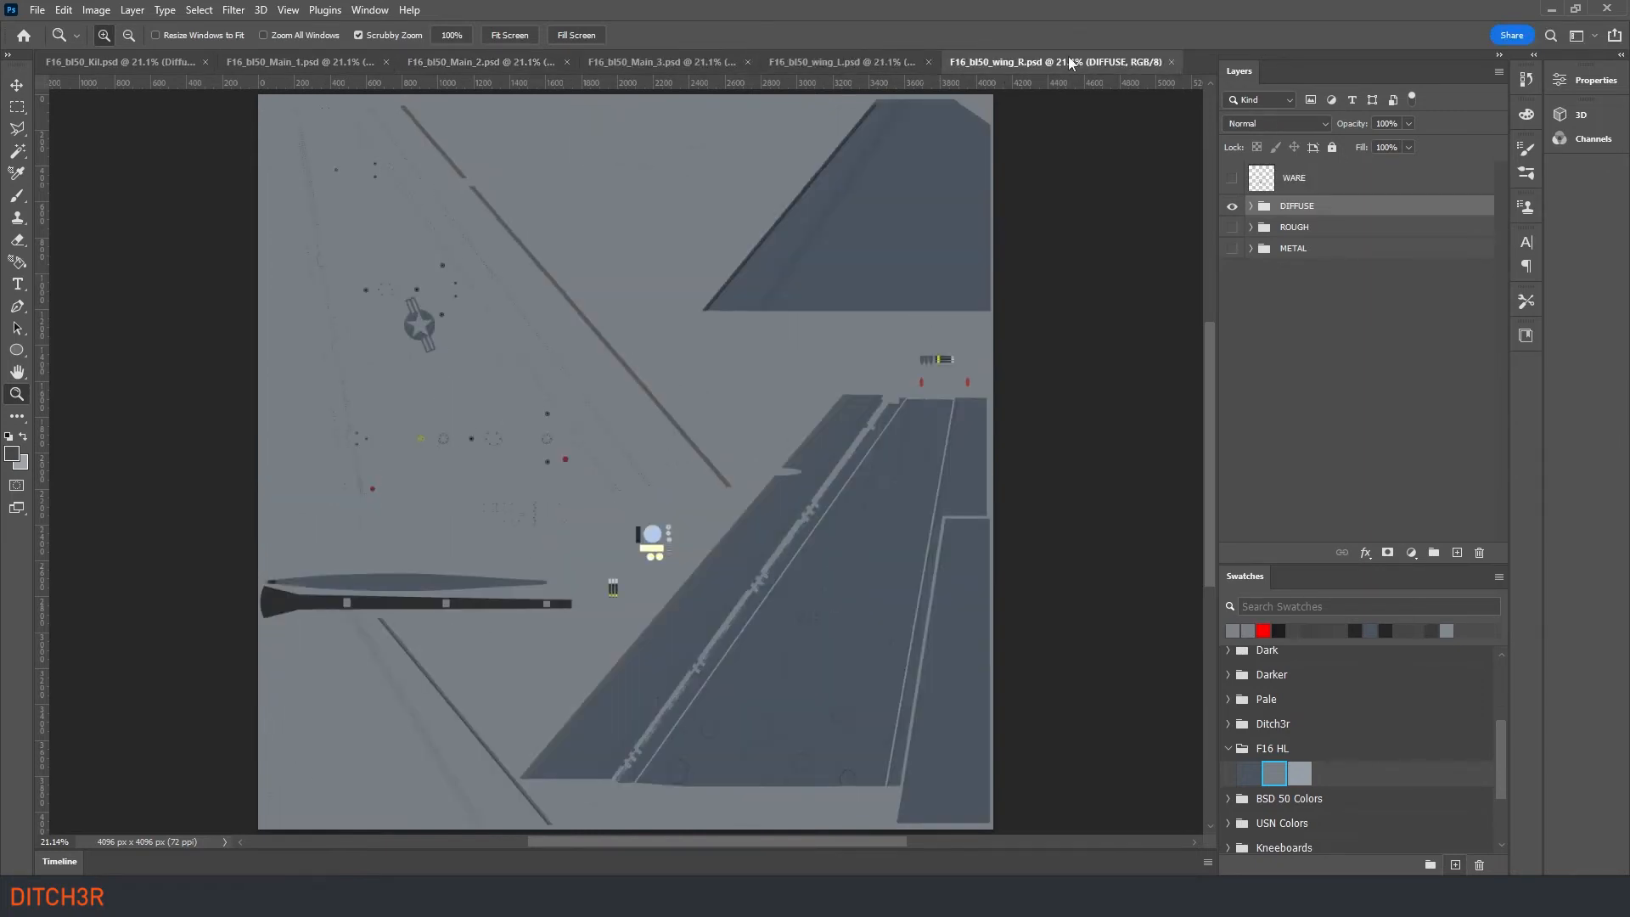
# Step: Preview the 34th FS Rude Rams, 4th FS and 466th tail art variants in F16_bl50_Kil instead of the 421st FS Black Widows
pyautogui.click(147, 61)
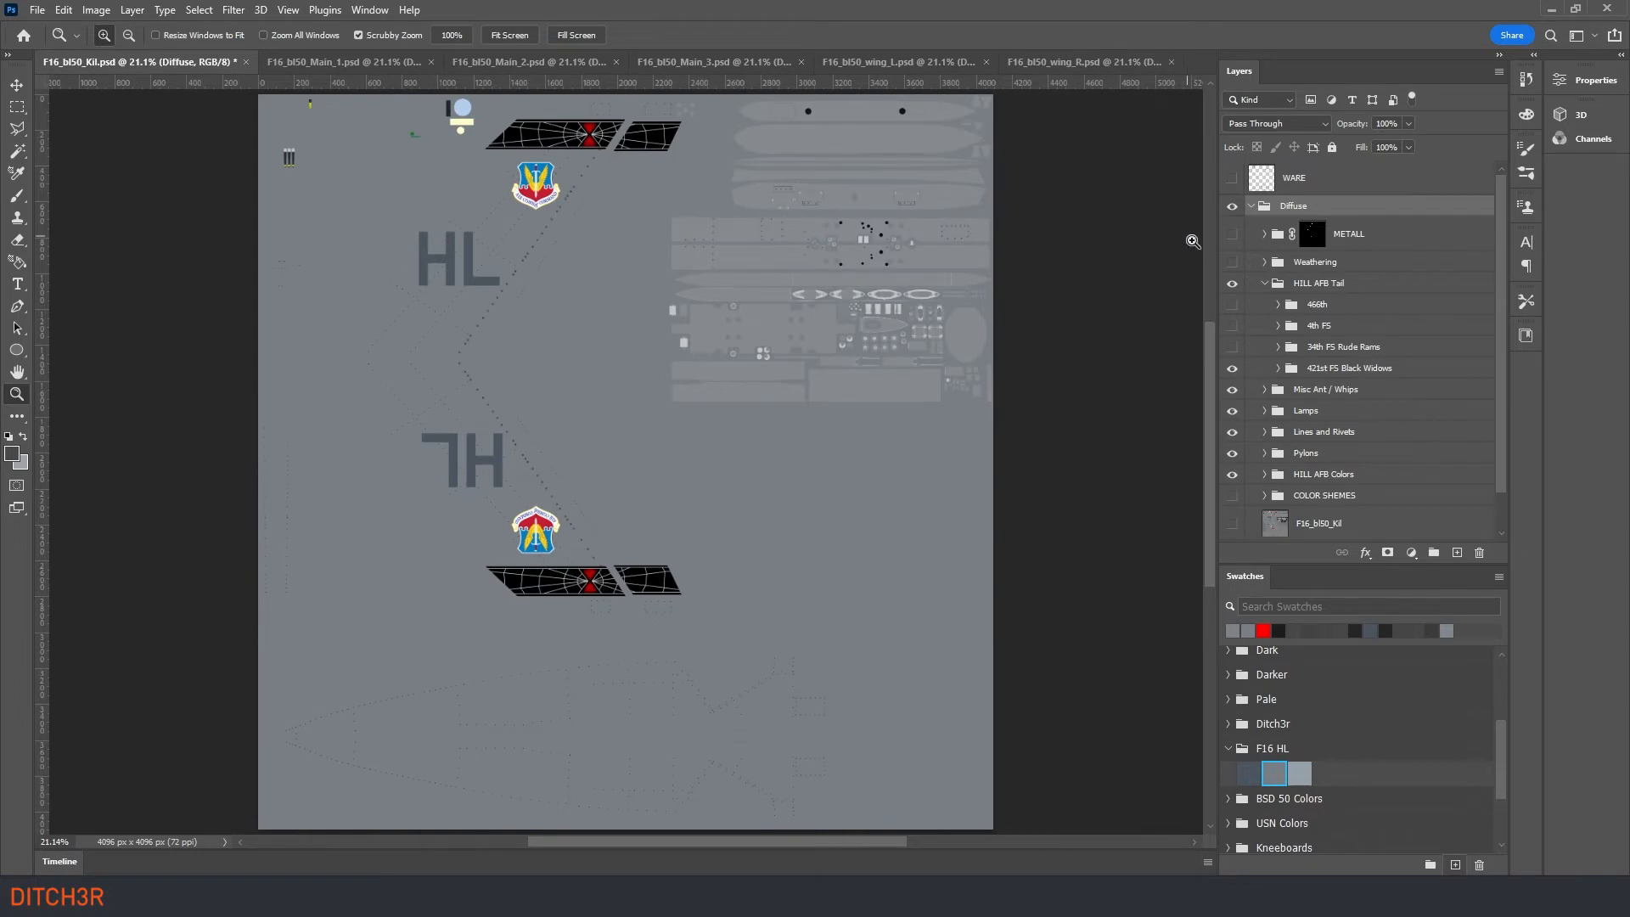
pyautogui.click(1232, 367)
pyautogui.click(1231, 346)
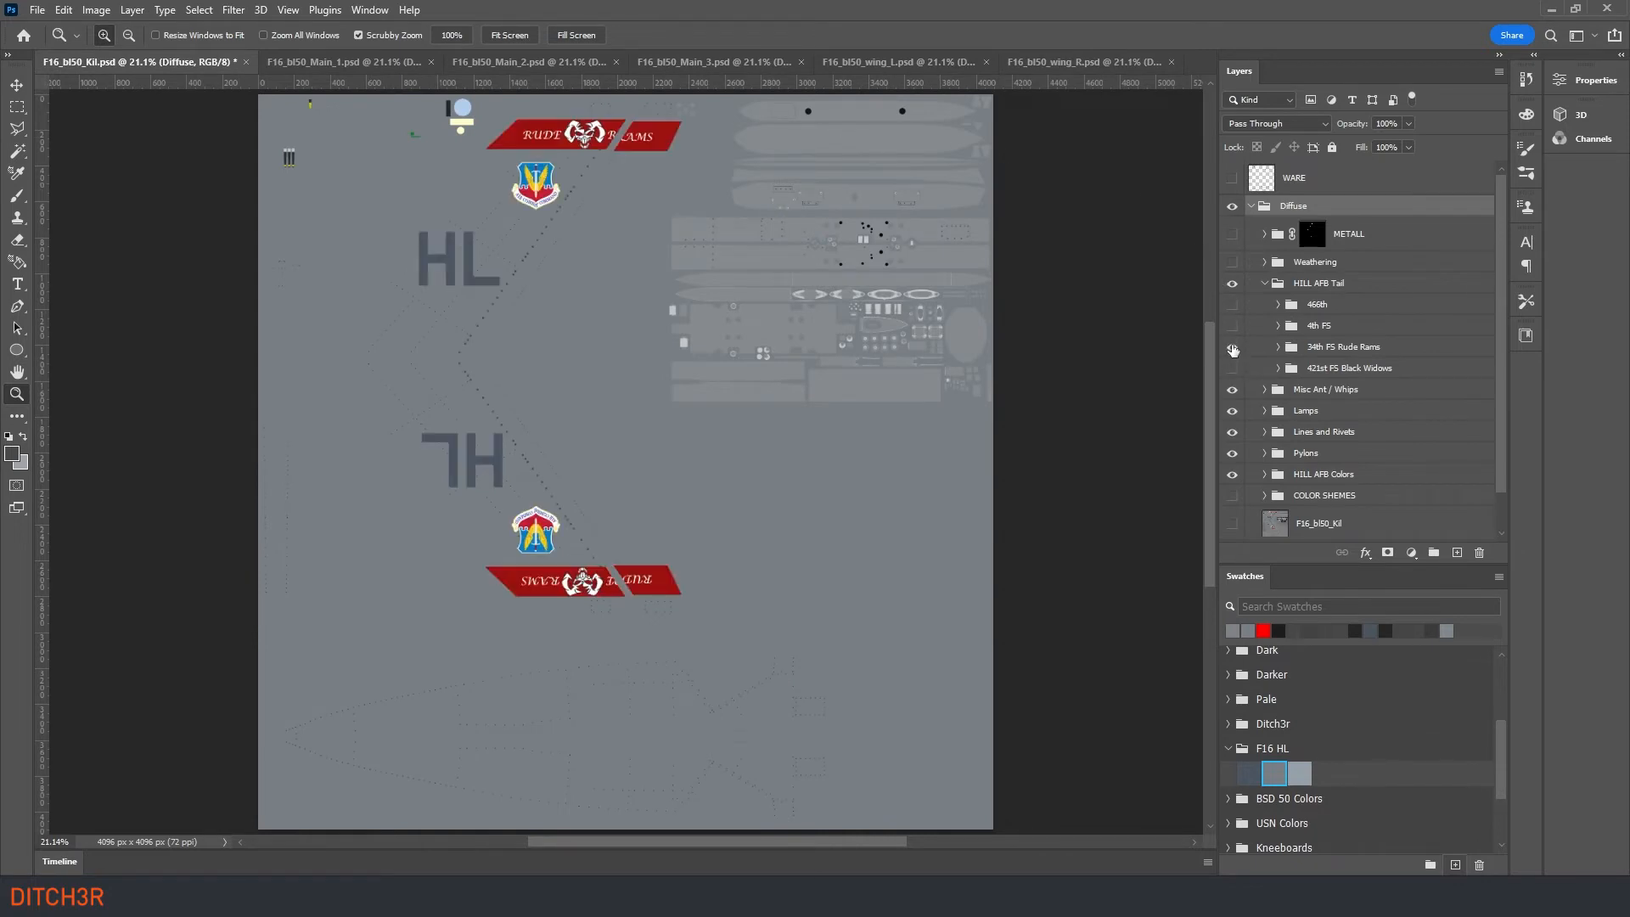
pyautogui.click(1232, 346)
pyautogui.click(1231, 326)
pyautogui.click(1230, 326)
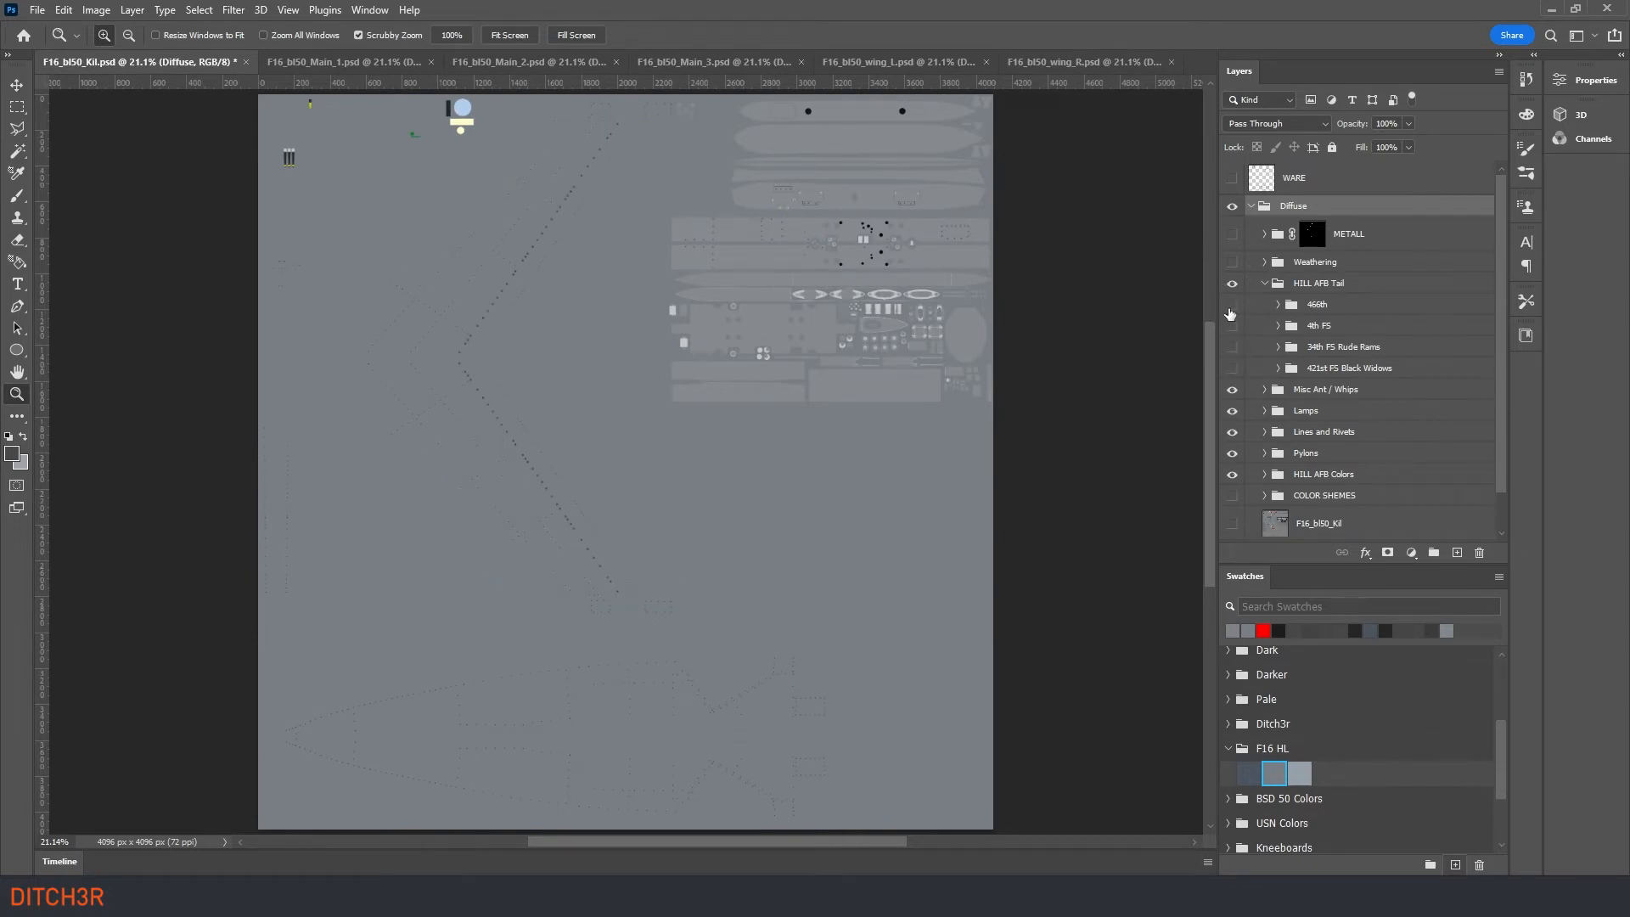
pyautogui.click(1232, 303)
pyautogui.click(1232, 305)
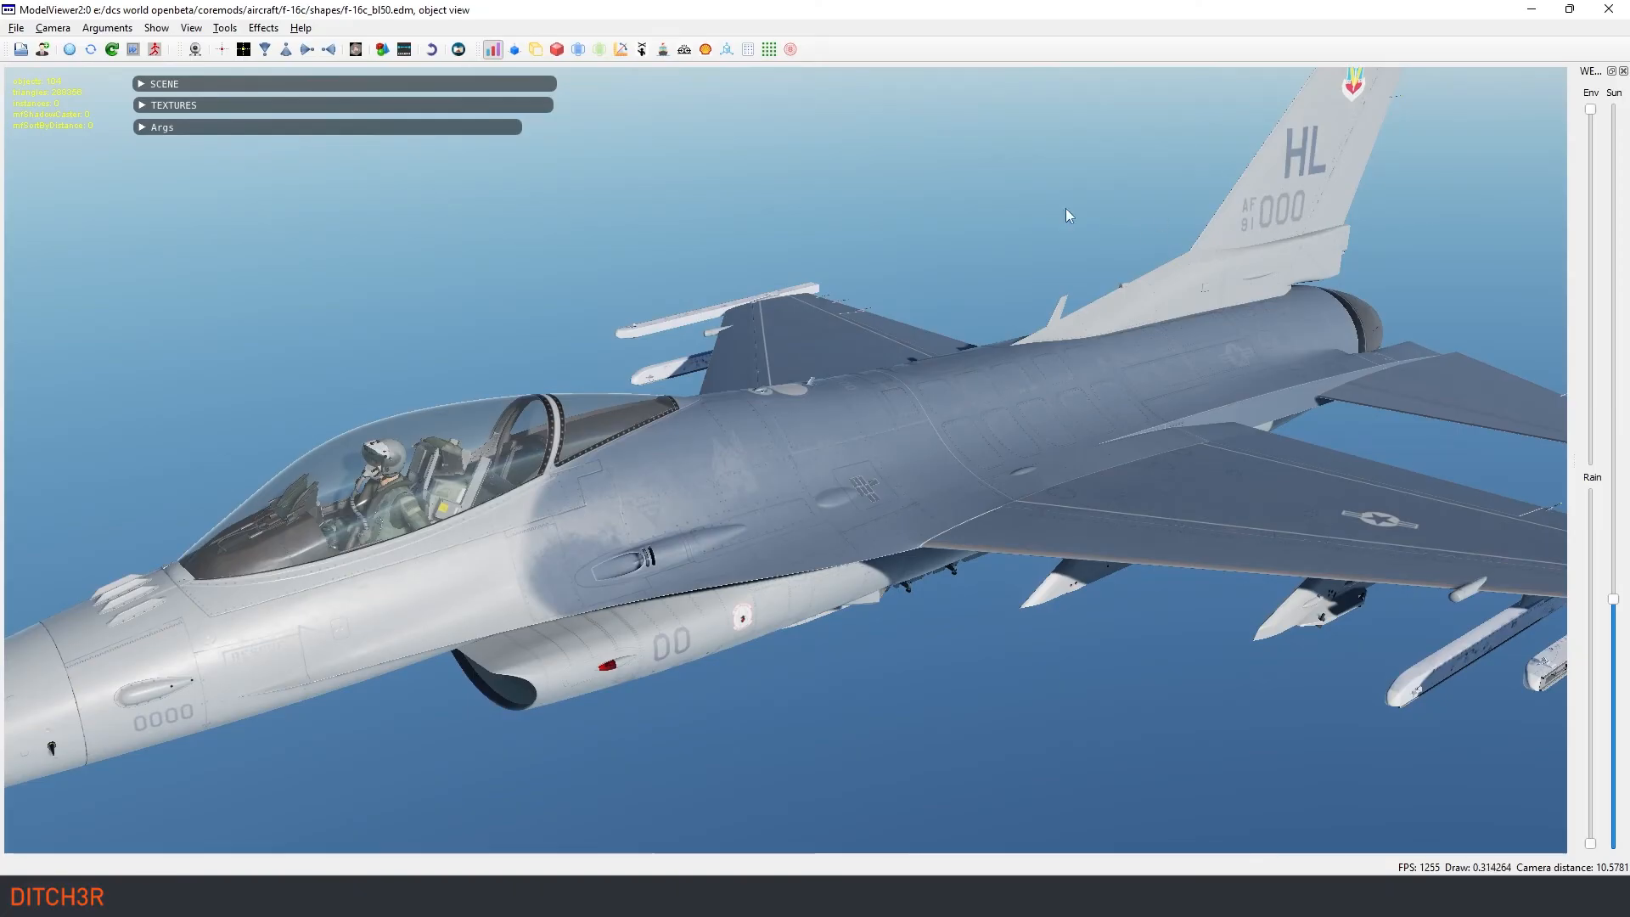
# Step: In ModelViewer, filter the textures for "bort" and locate the source file of f16_bort_number
pyautogui.click(143, 105)
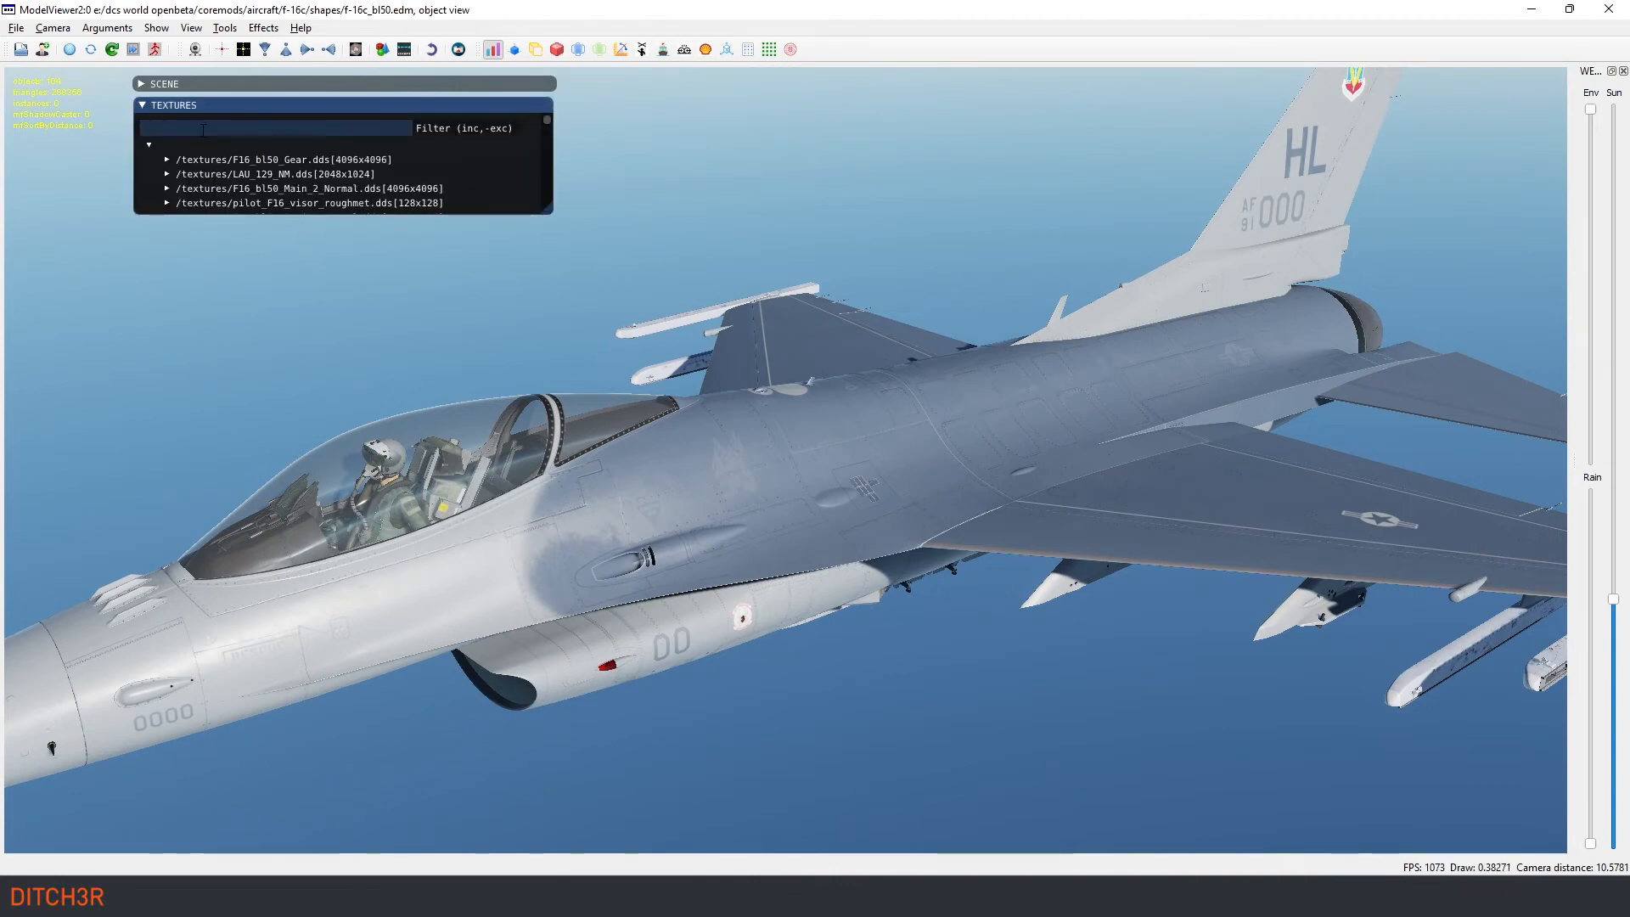
pyautogui.moveTo(547, 210); pyautogui.dragTo(578, 721)
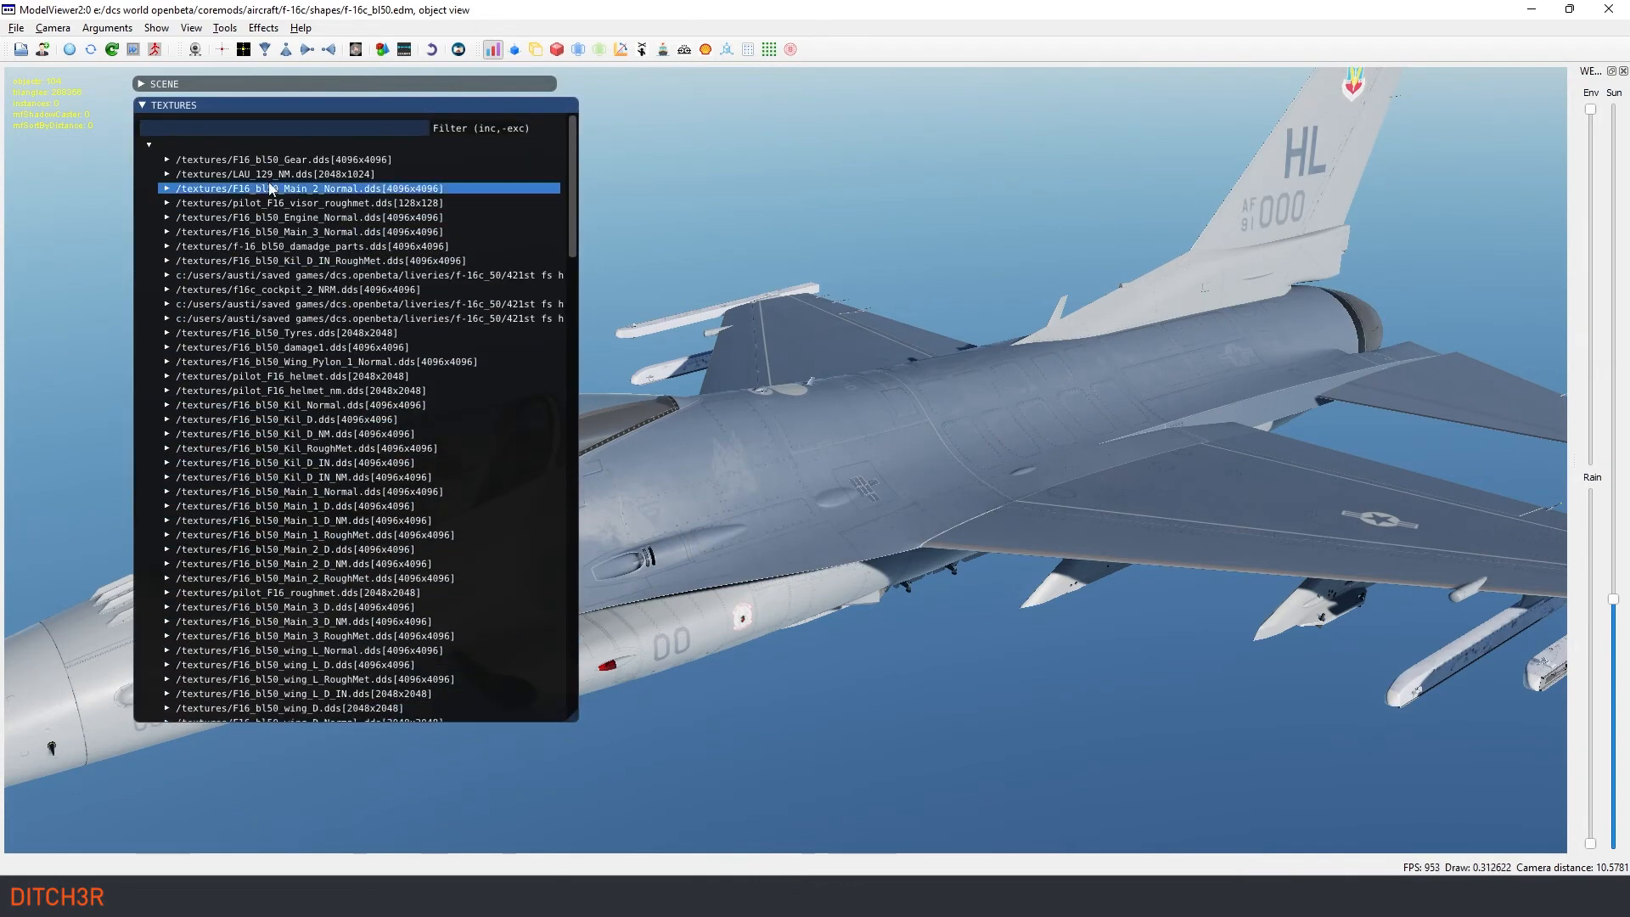
pyautogui.click(217, 128)
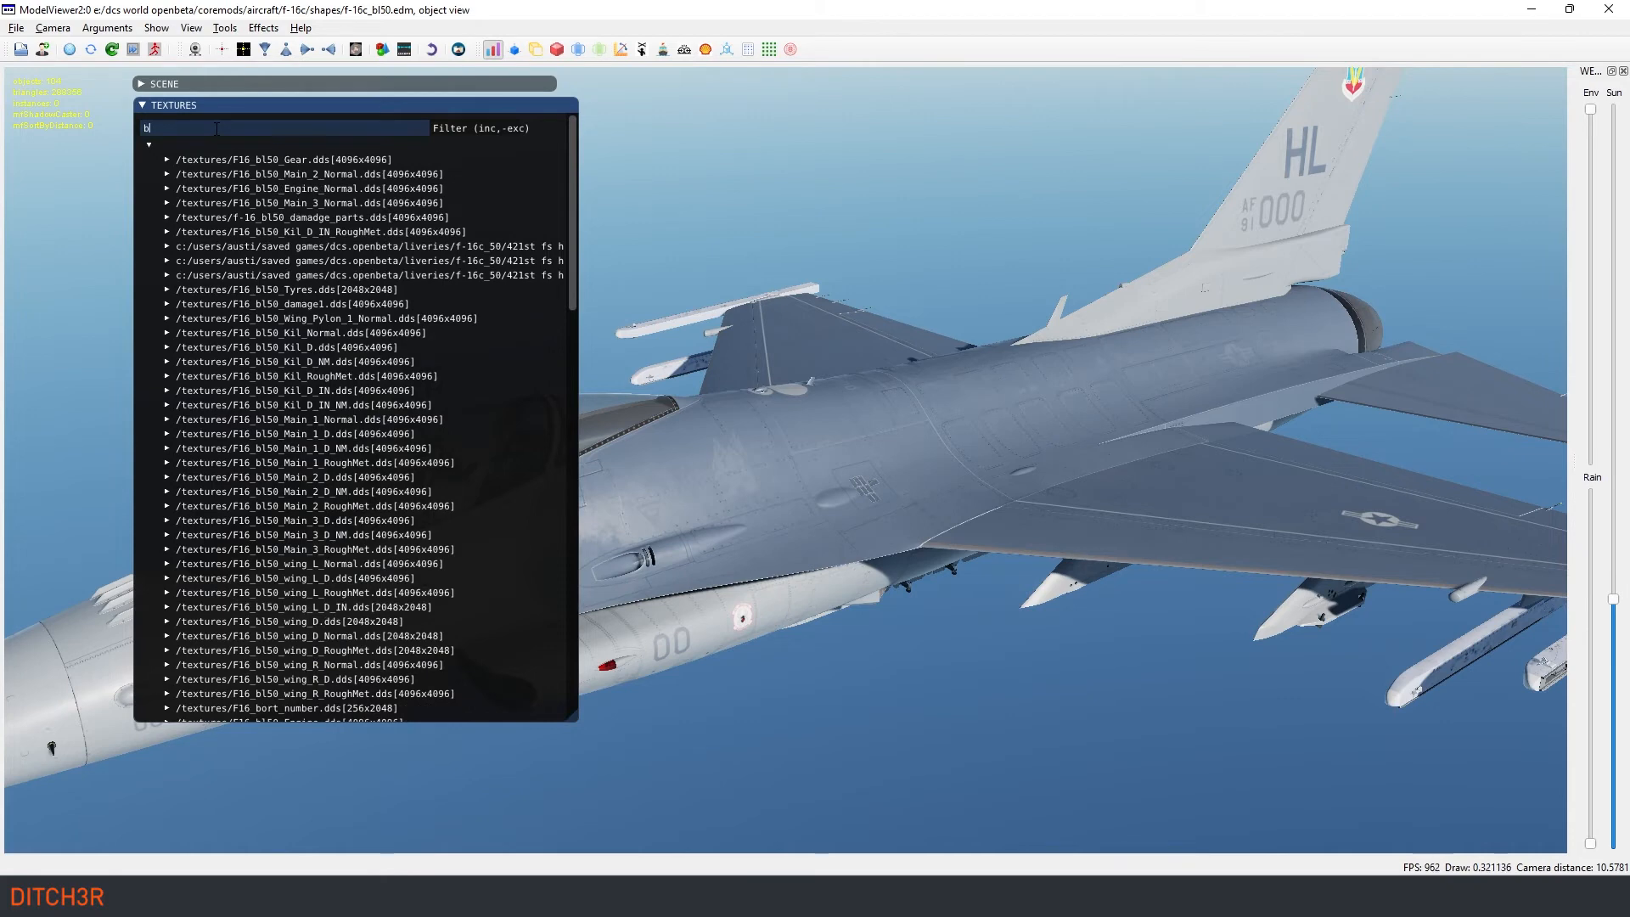
pyautogui.write('bort')
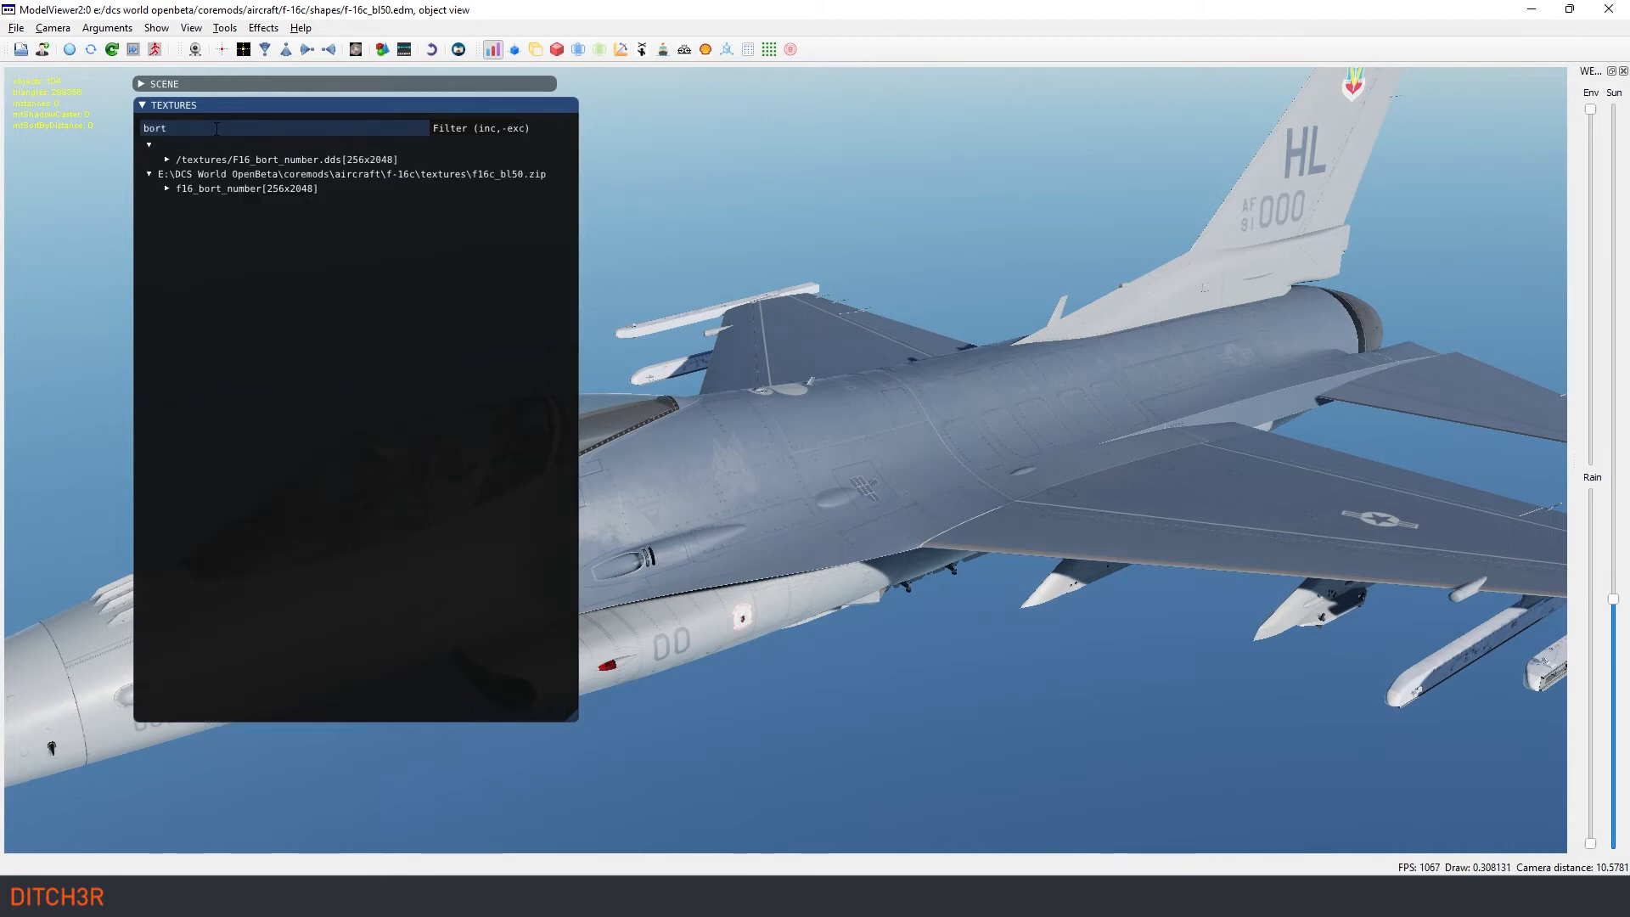
pyautogui.click(168, 188)
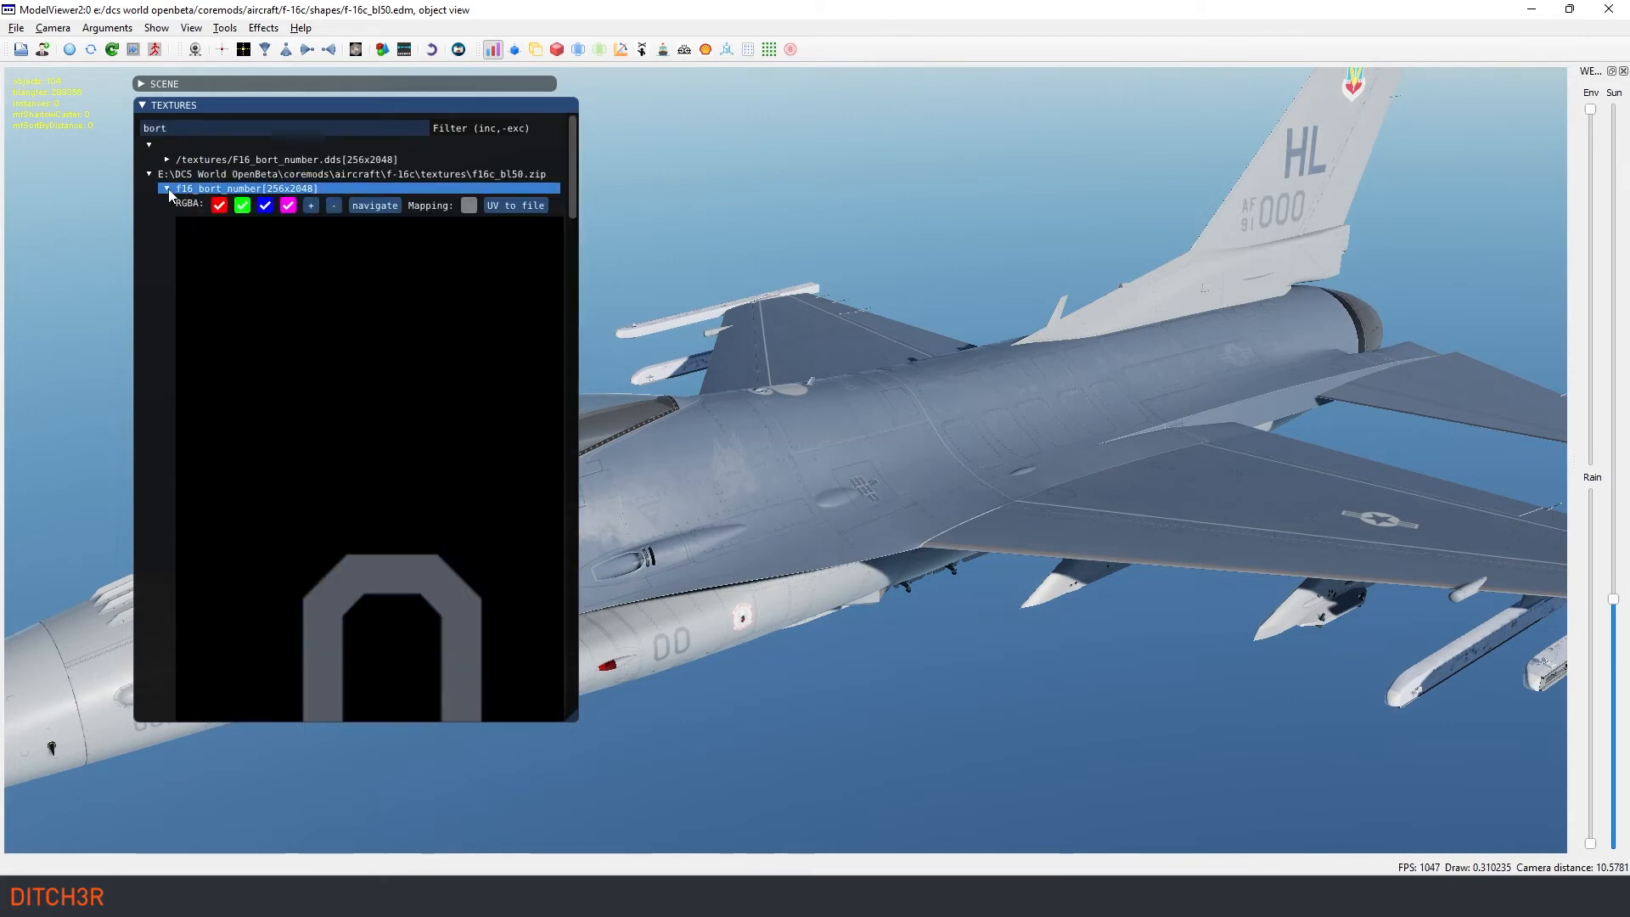
pyautogui.click(375, 206)
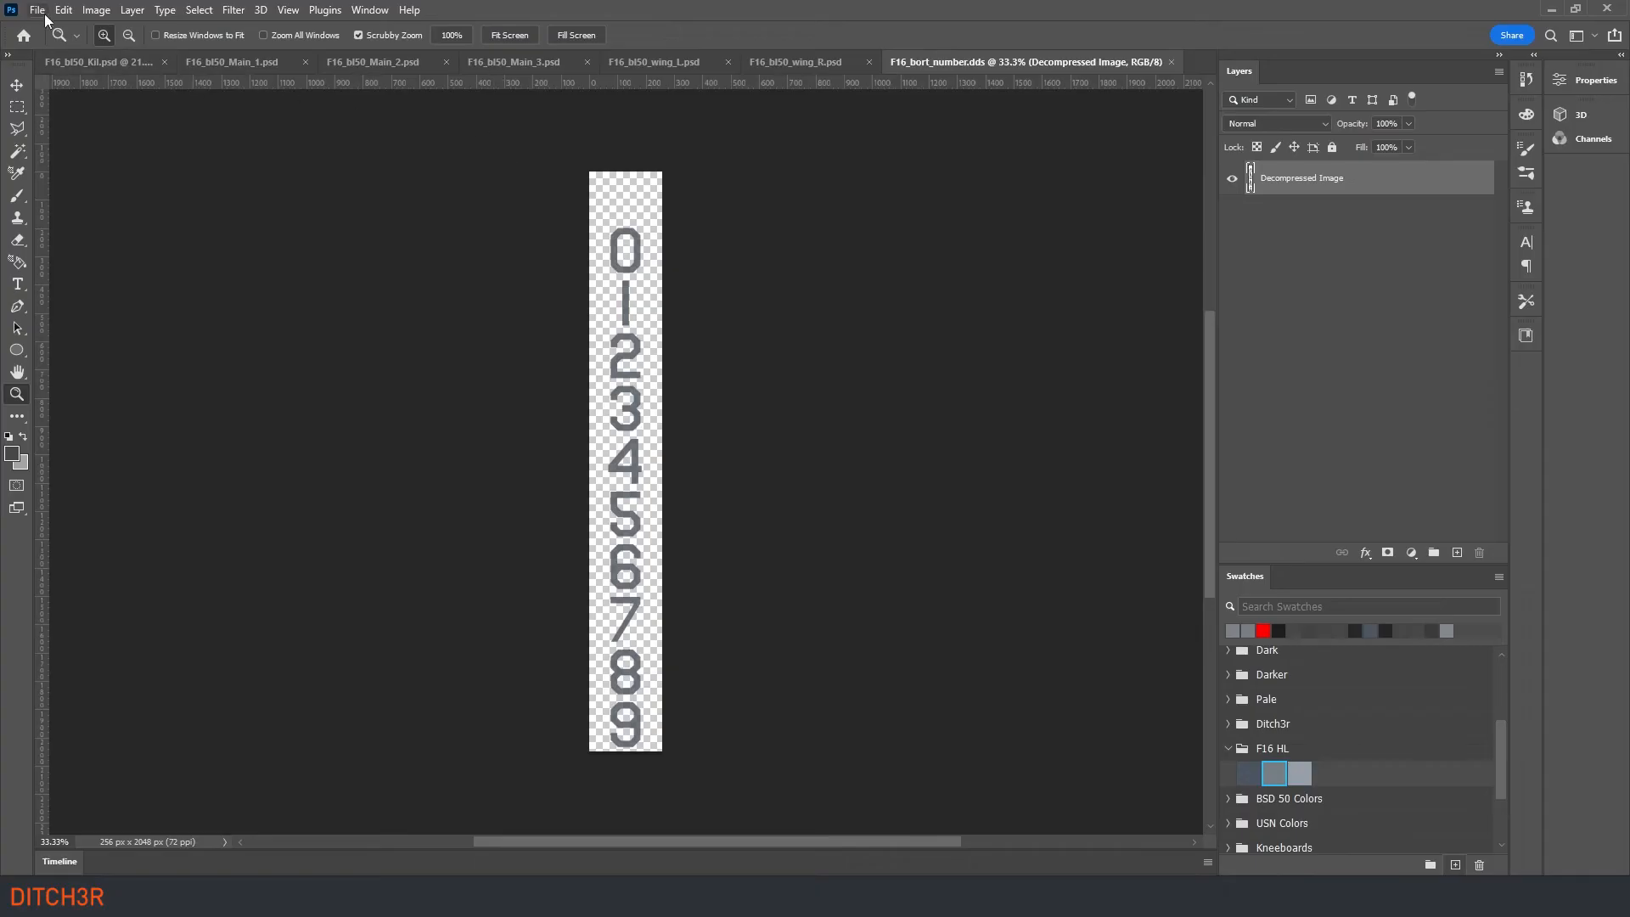
# Step: Save the opened F16_bort_number texture as a Photoshop PSD in the Ditch3r Templates folder with maximized compatibility
pyautogui.click(37, 10)
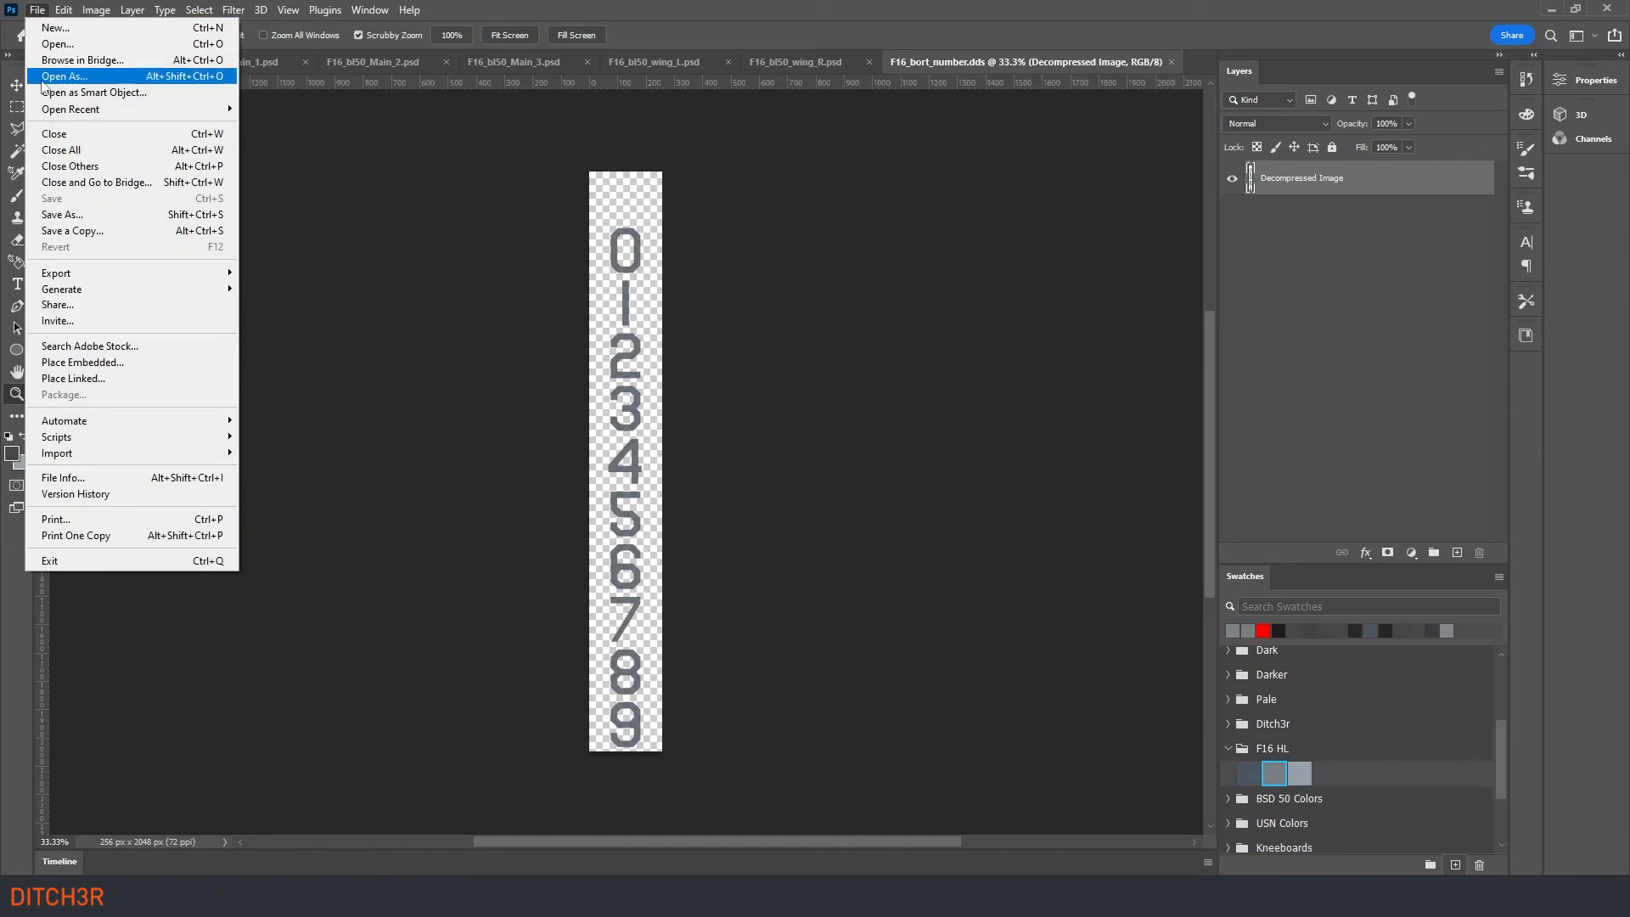
pyautogui.click(47, 218)
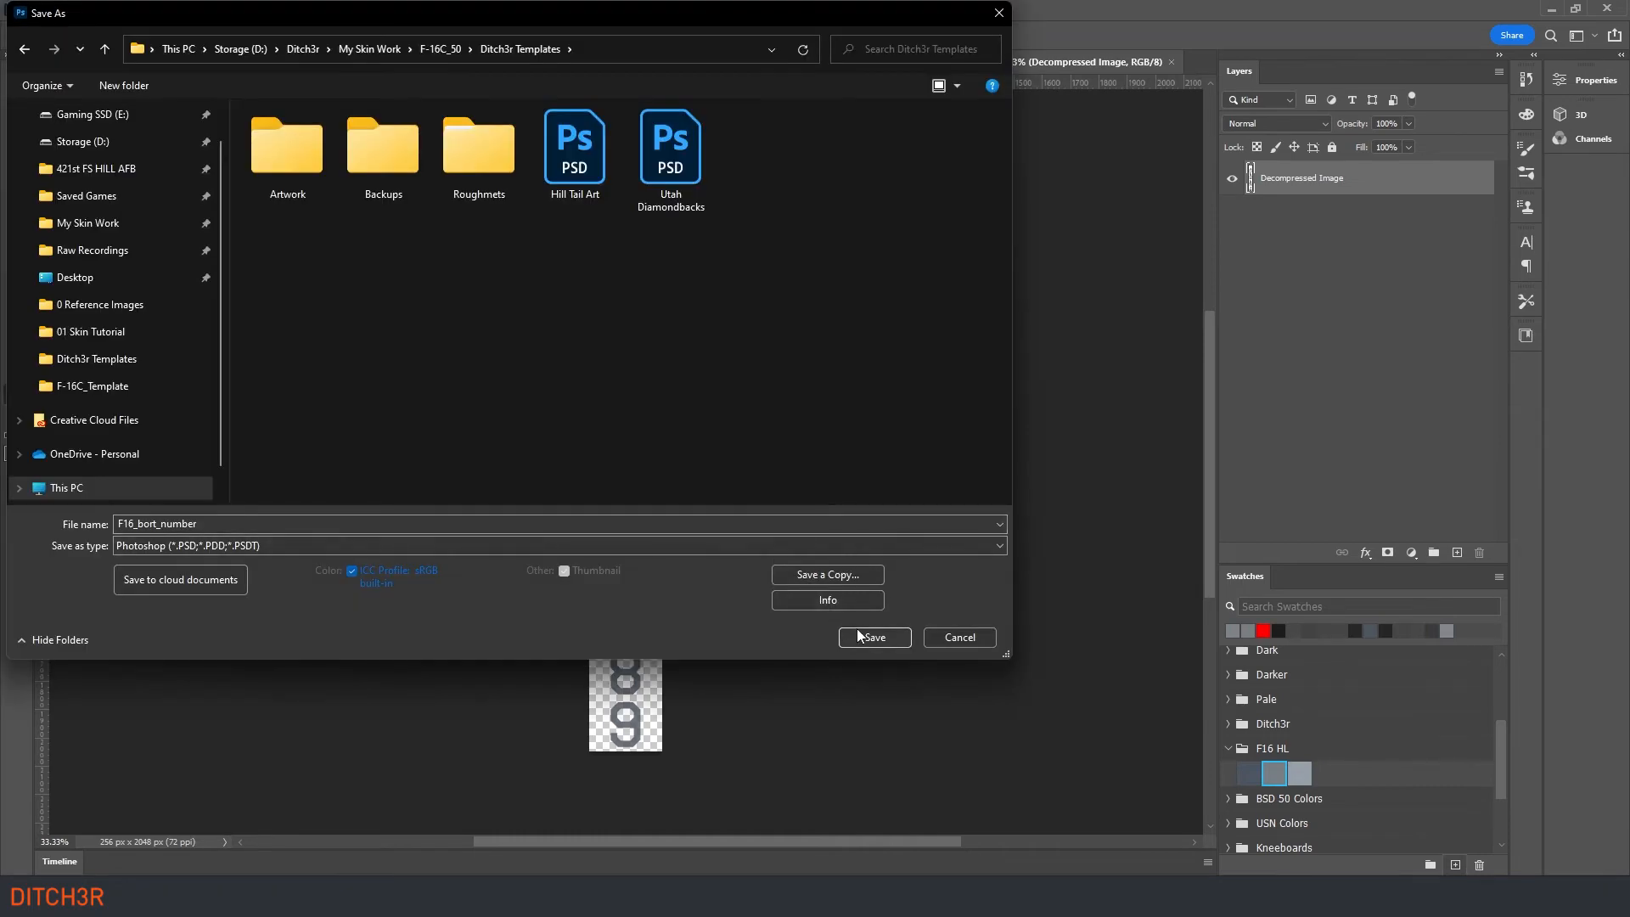
pyautogui.click(867, 638)
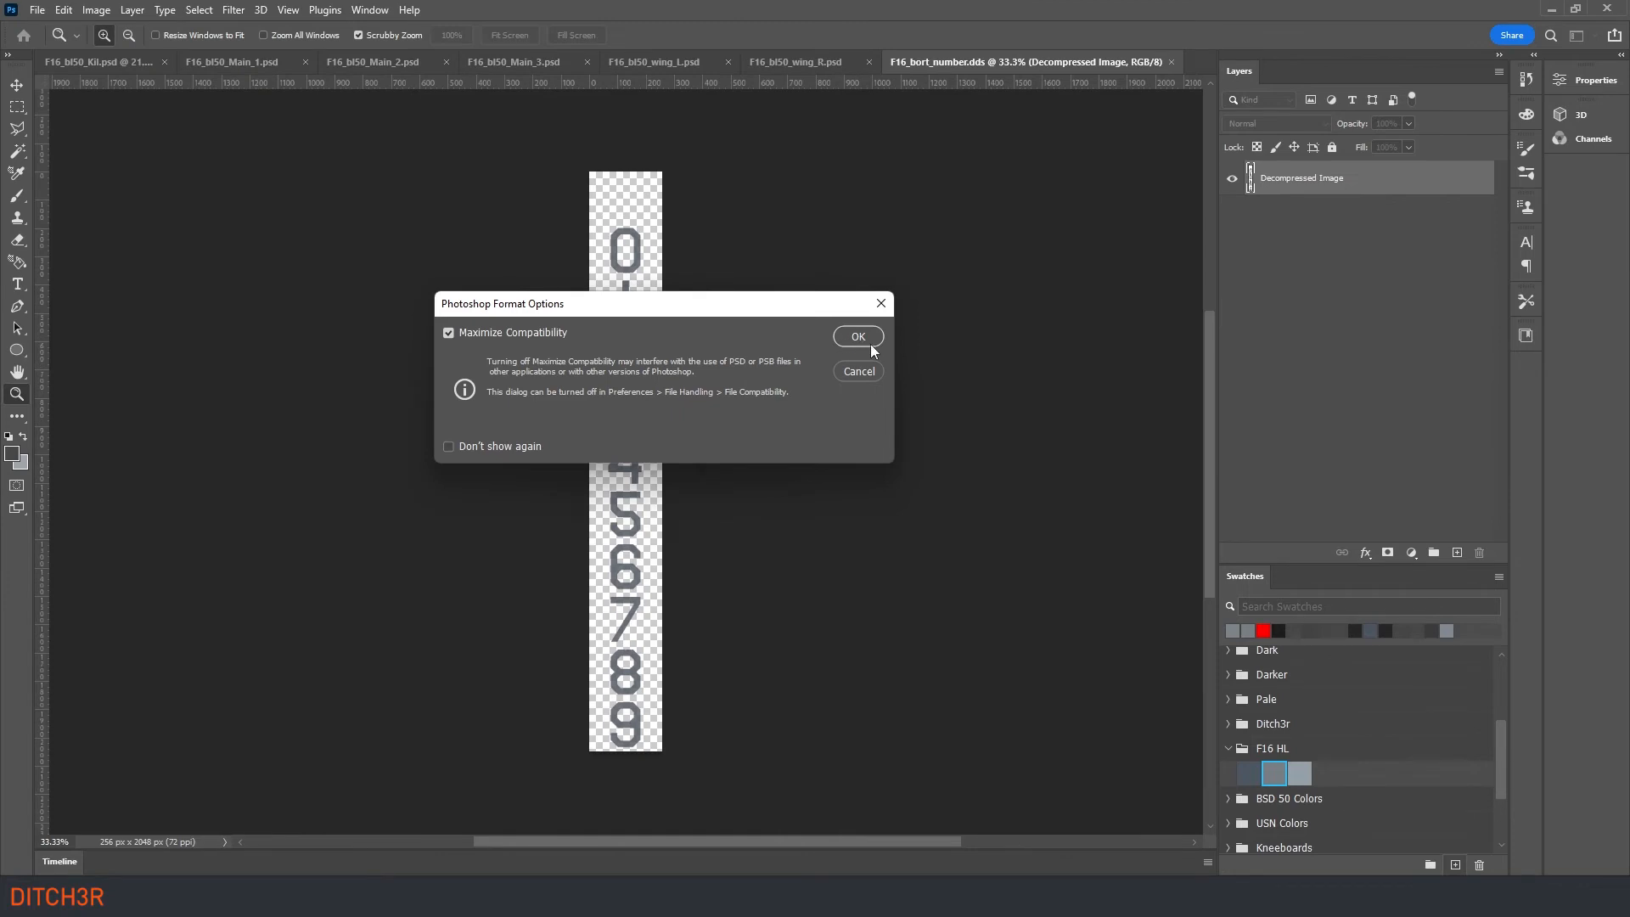
pyautogui.click(870, 343)
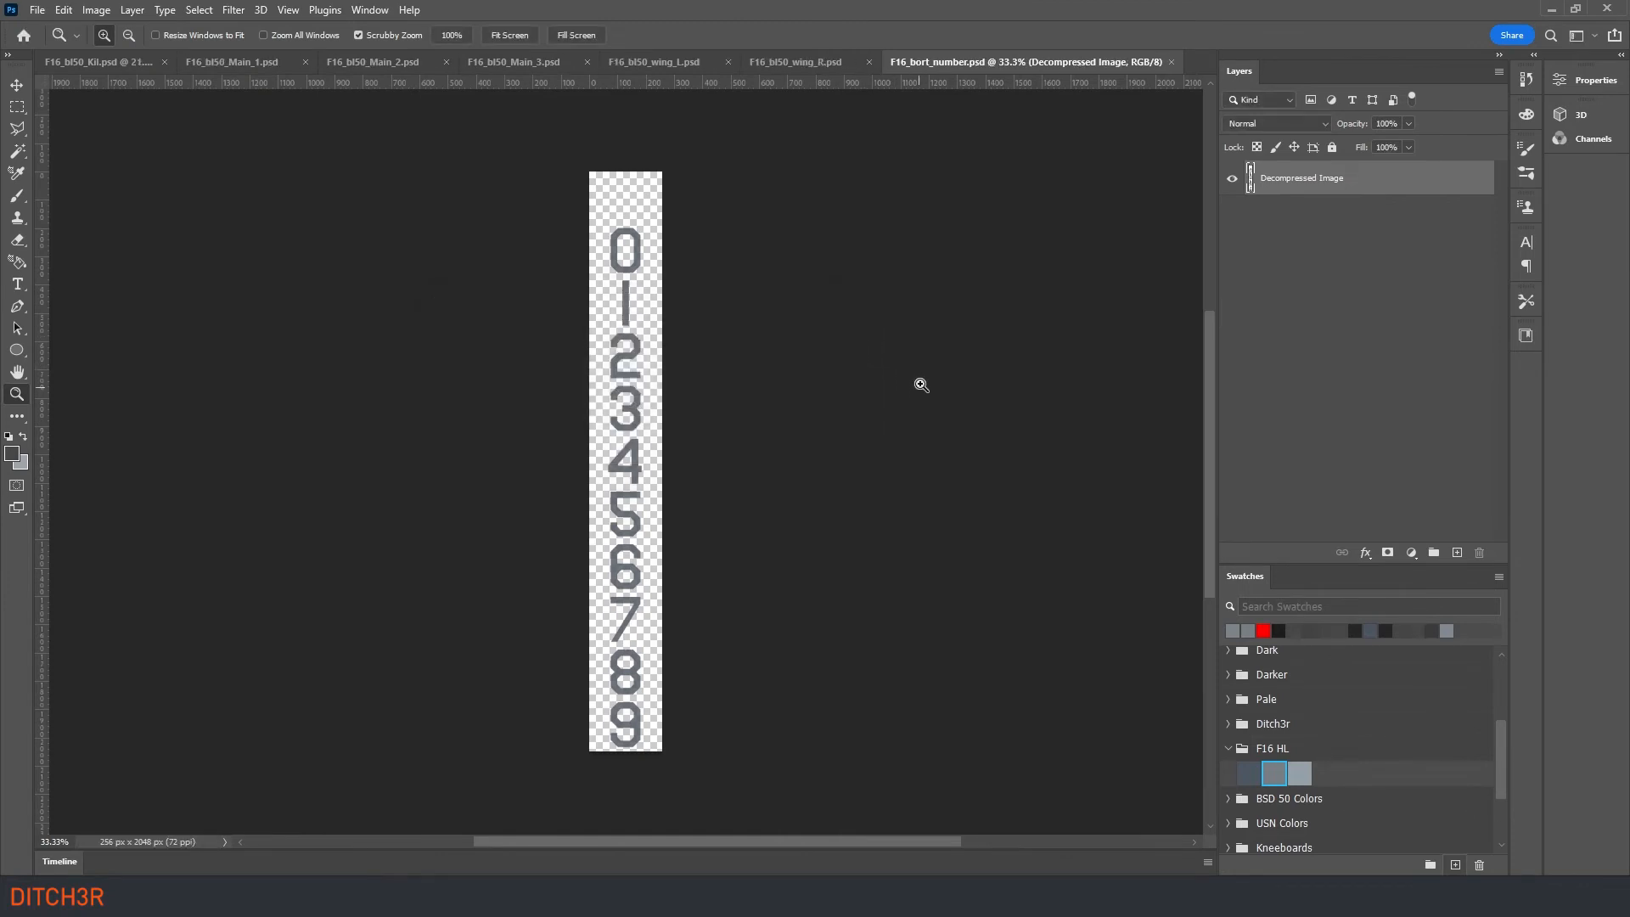
# Step: Apply a dark blue-grey Color Overlay to the numerals layer of F16_bort_number at 100% opacity
pyautogui.doubleClick(1396, 180)
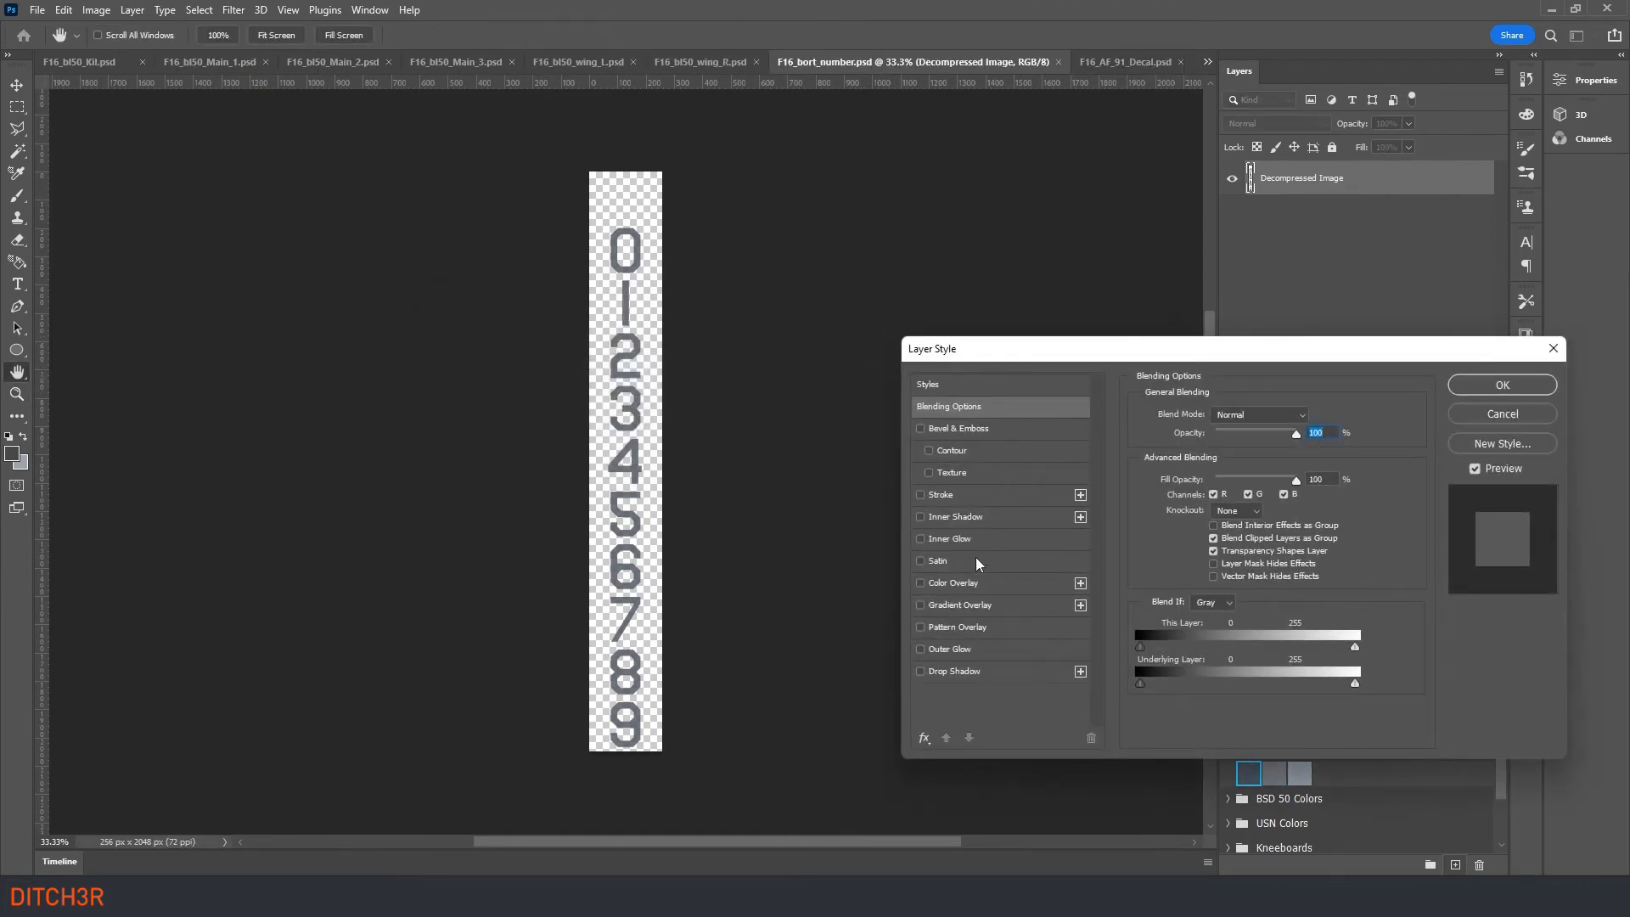
pyautogui.click(1001, 580)
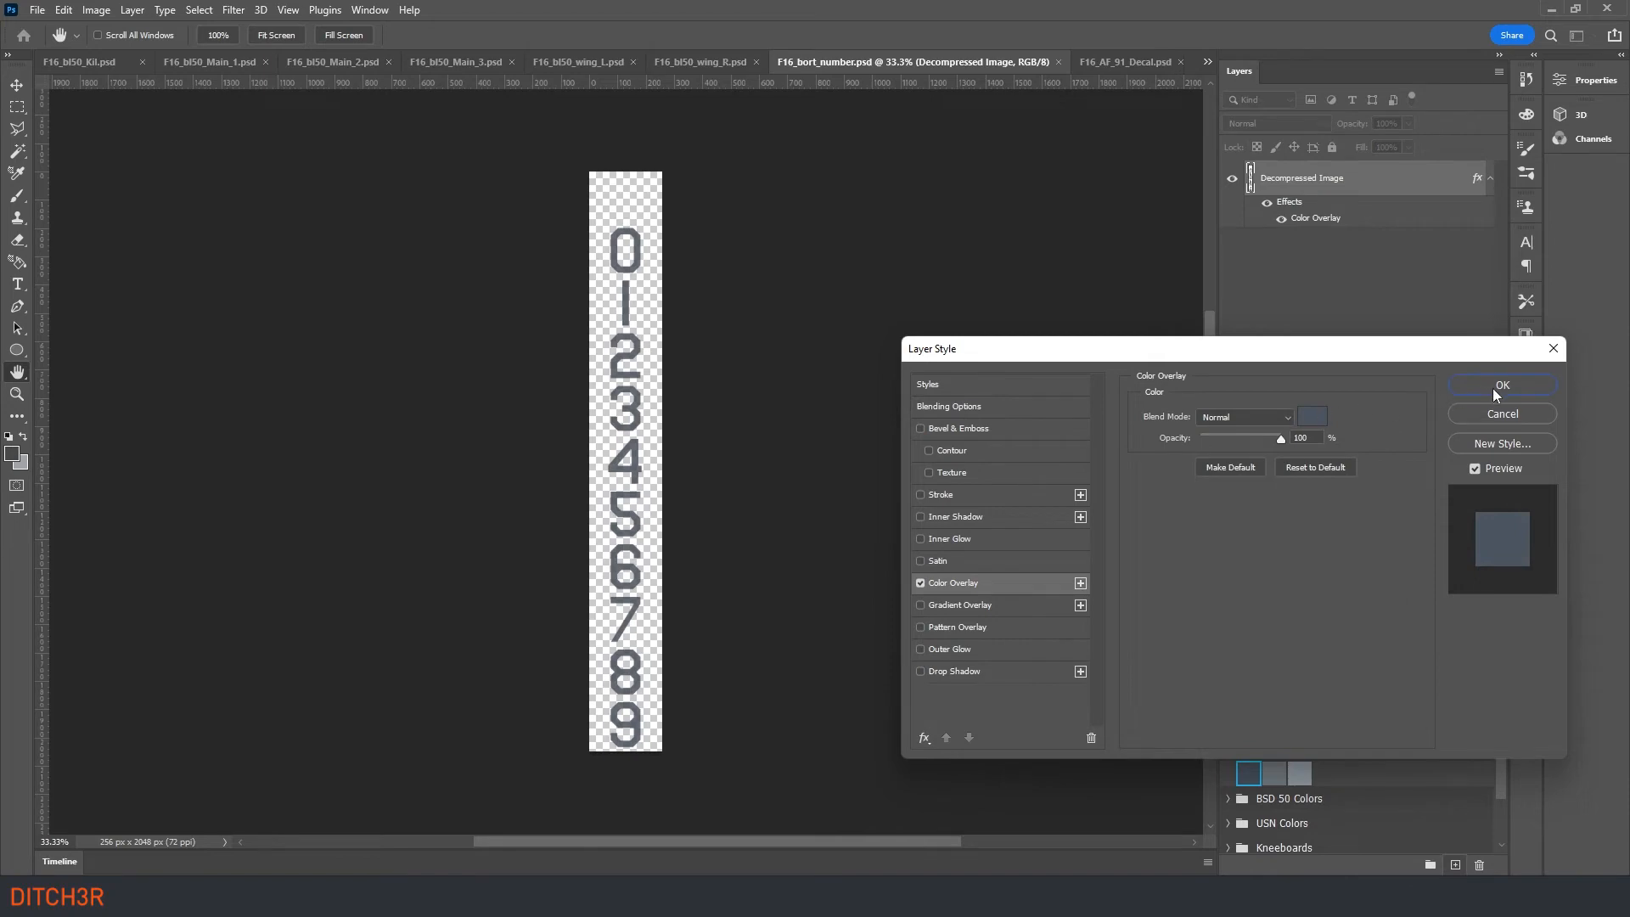
pyautogui.click(1501, 384)
pyautogui.press('z')
# Step: Export a copy of F16_bort_number as an NVIDIA DDS with BC7 compression into 421st FS HILL AFB
pyautogui.click(36, 10)
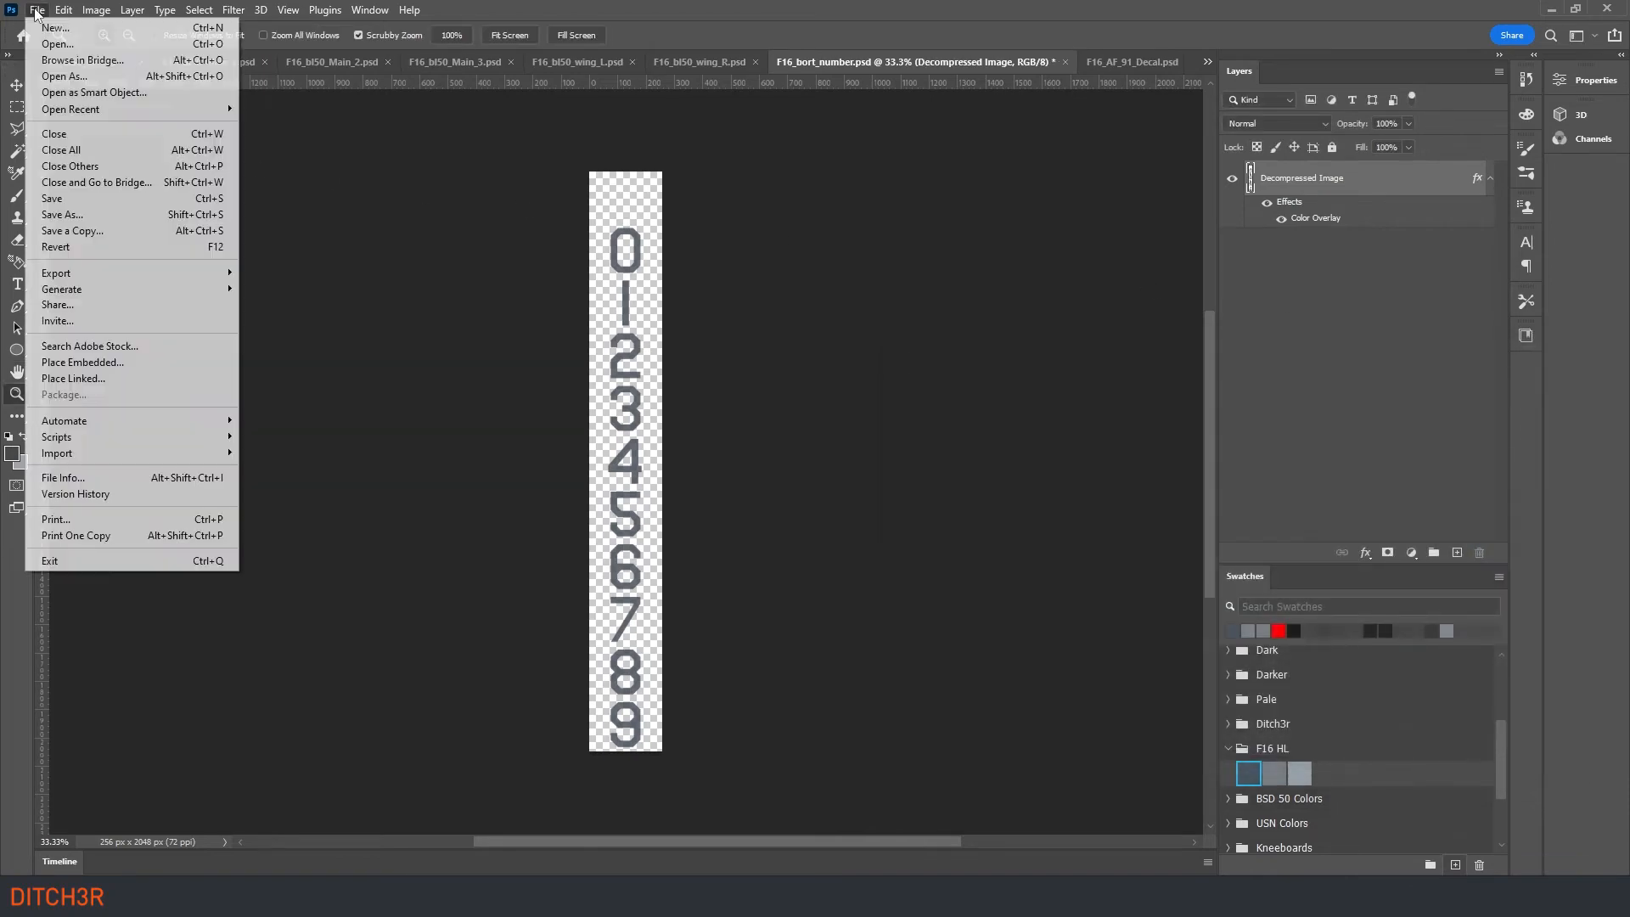
pyautogui.click(75, 231)
pyautogui.click(151, 547)
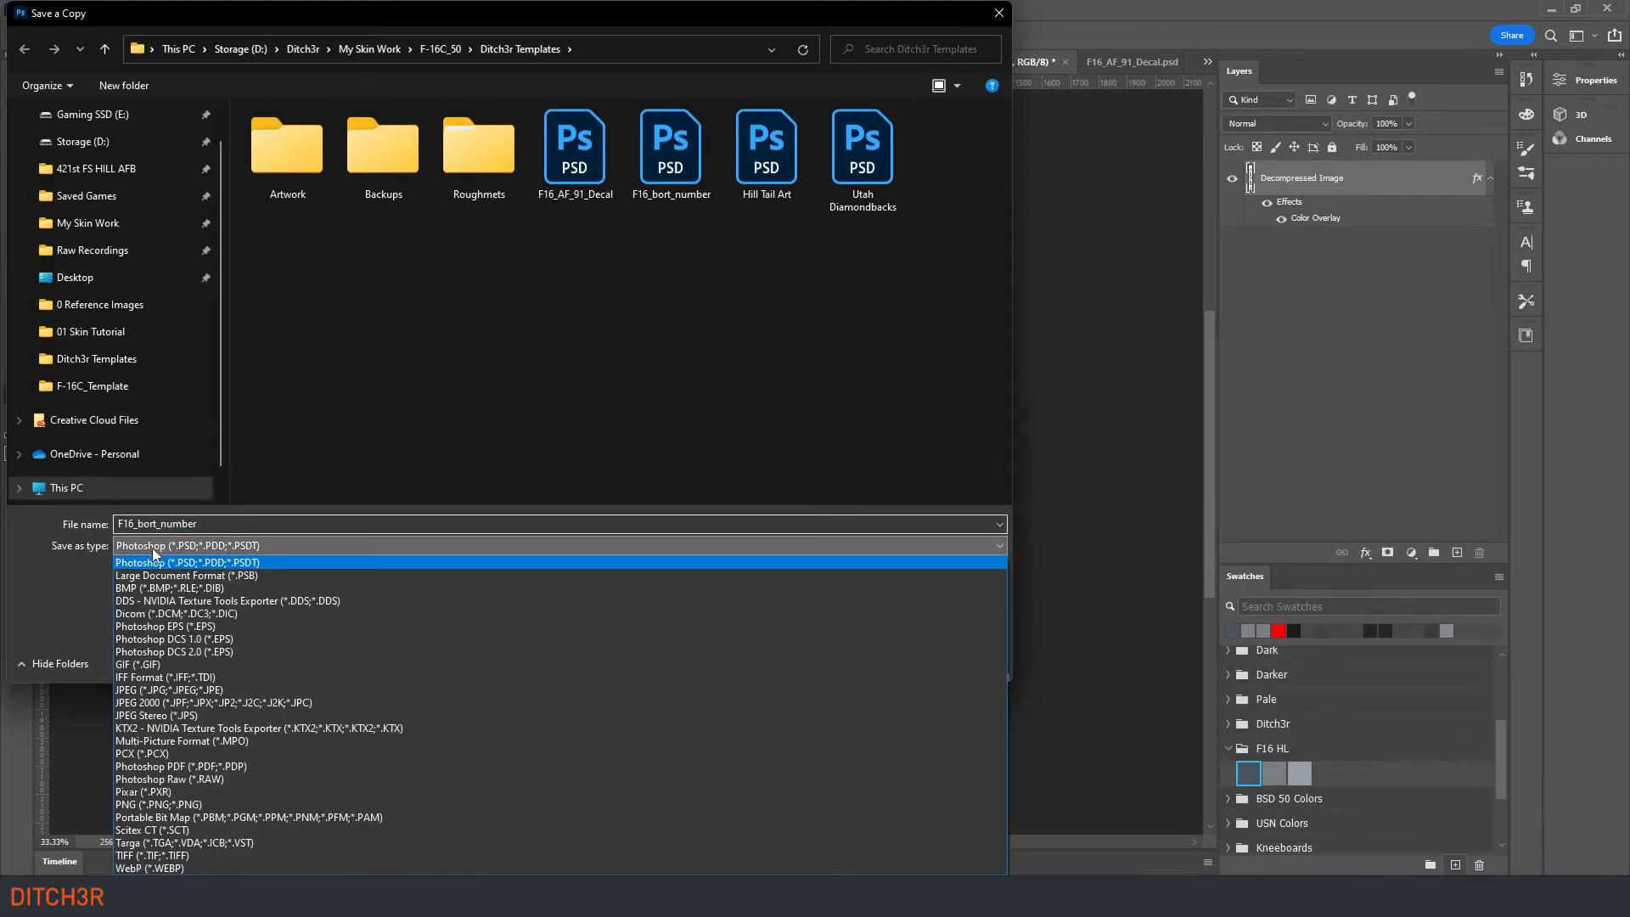
pyautogui.click(141, 588)
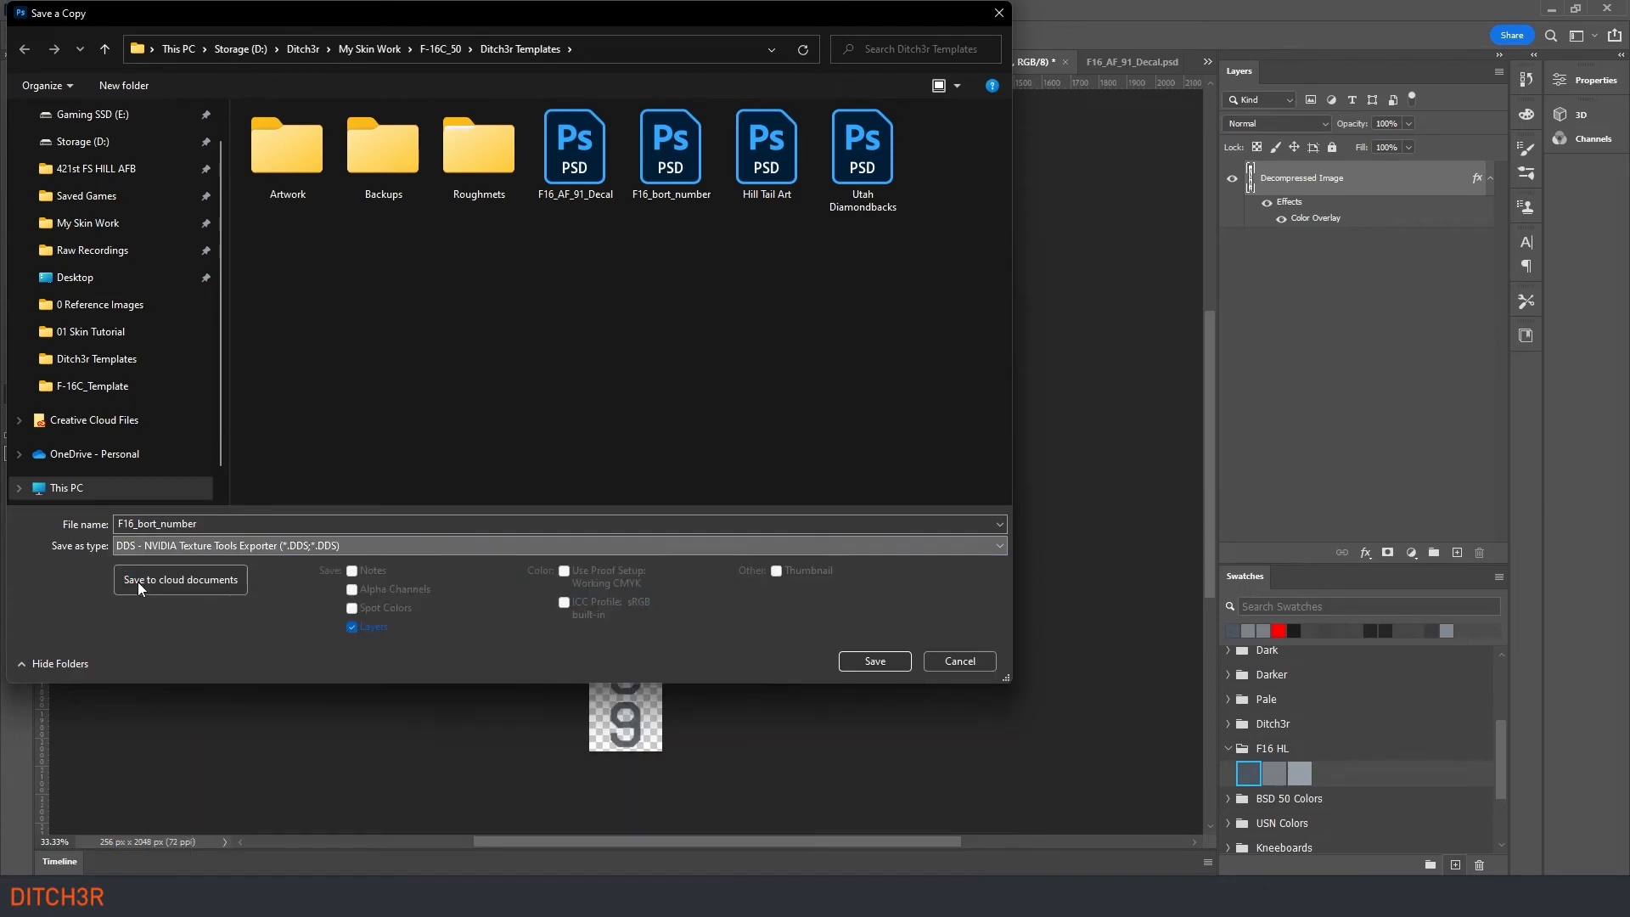
pyautogui.click(102, 169)
pyautogui.click(875, 663)
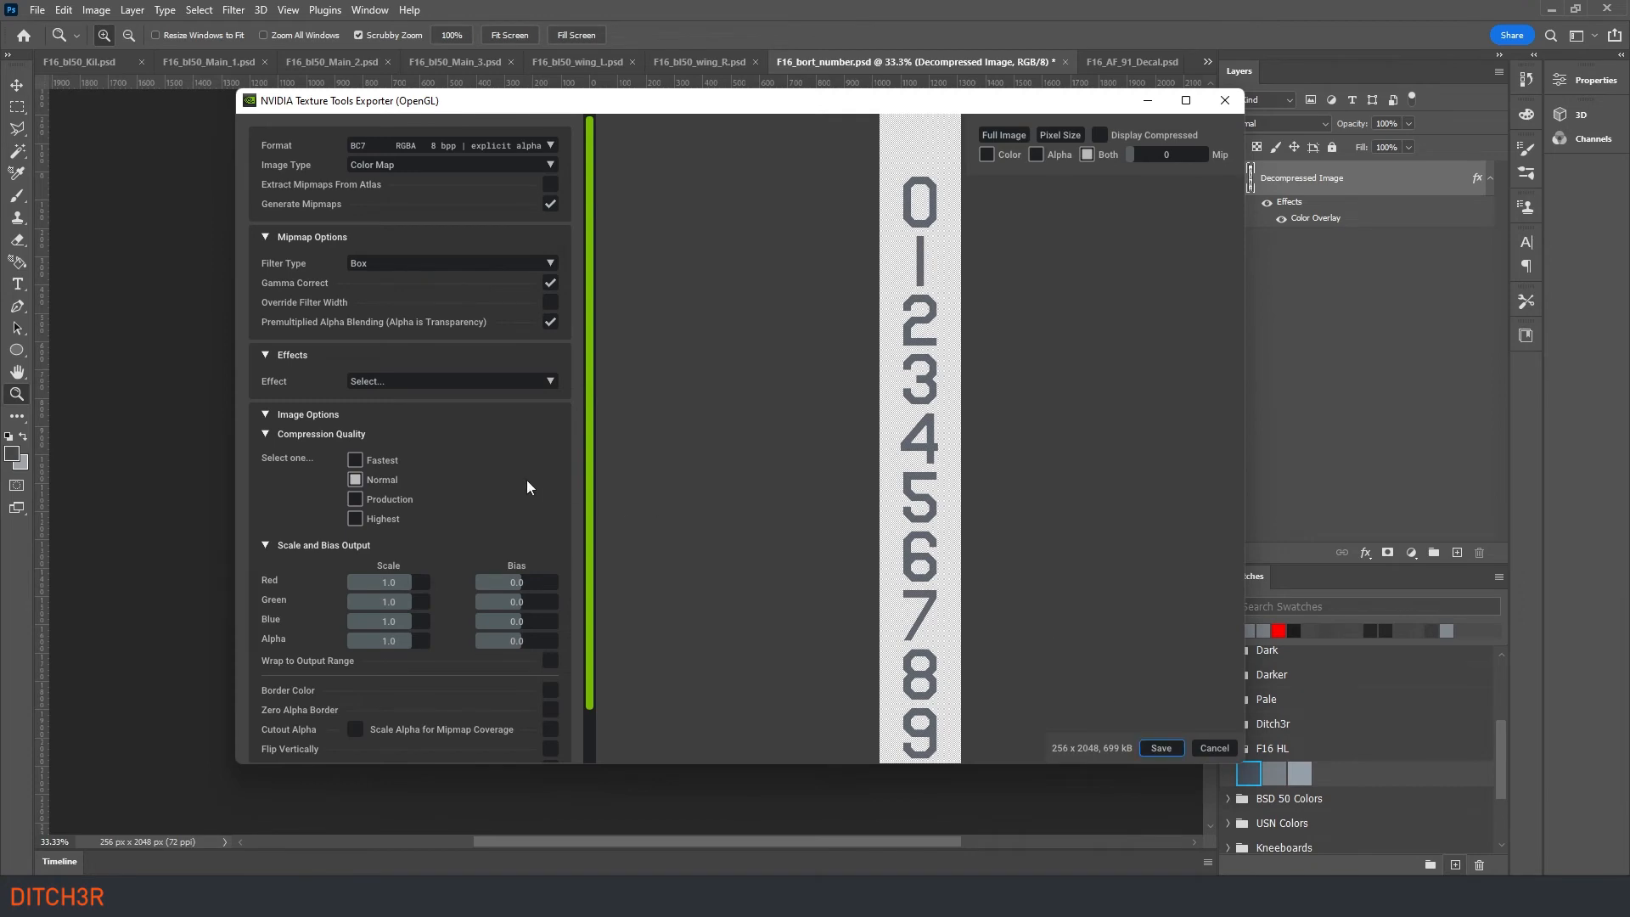
pyautogui.click(1150, 747)
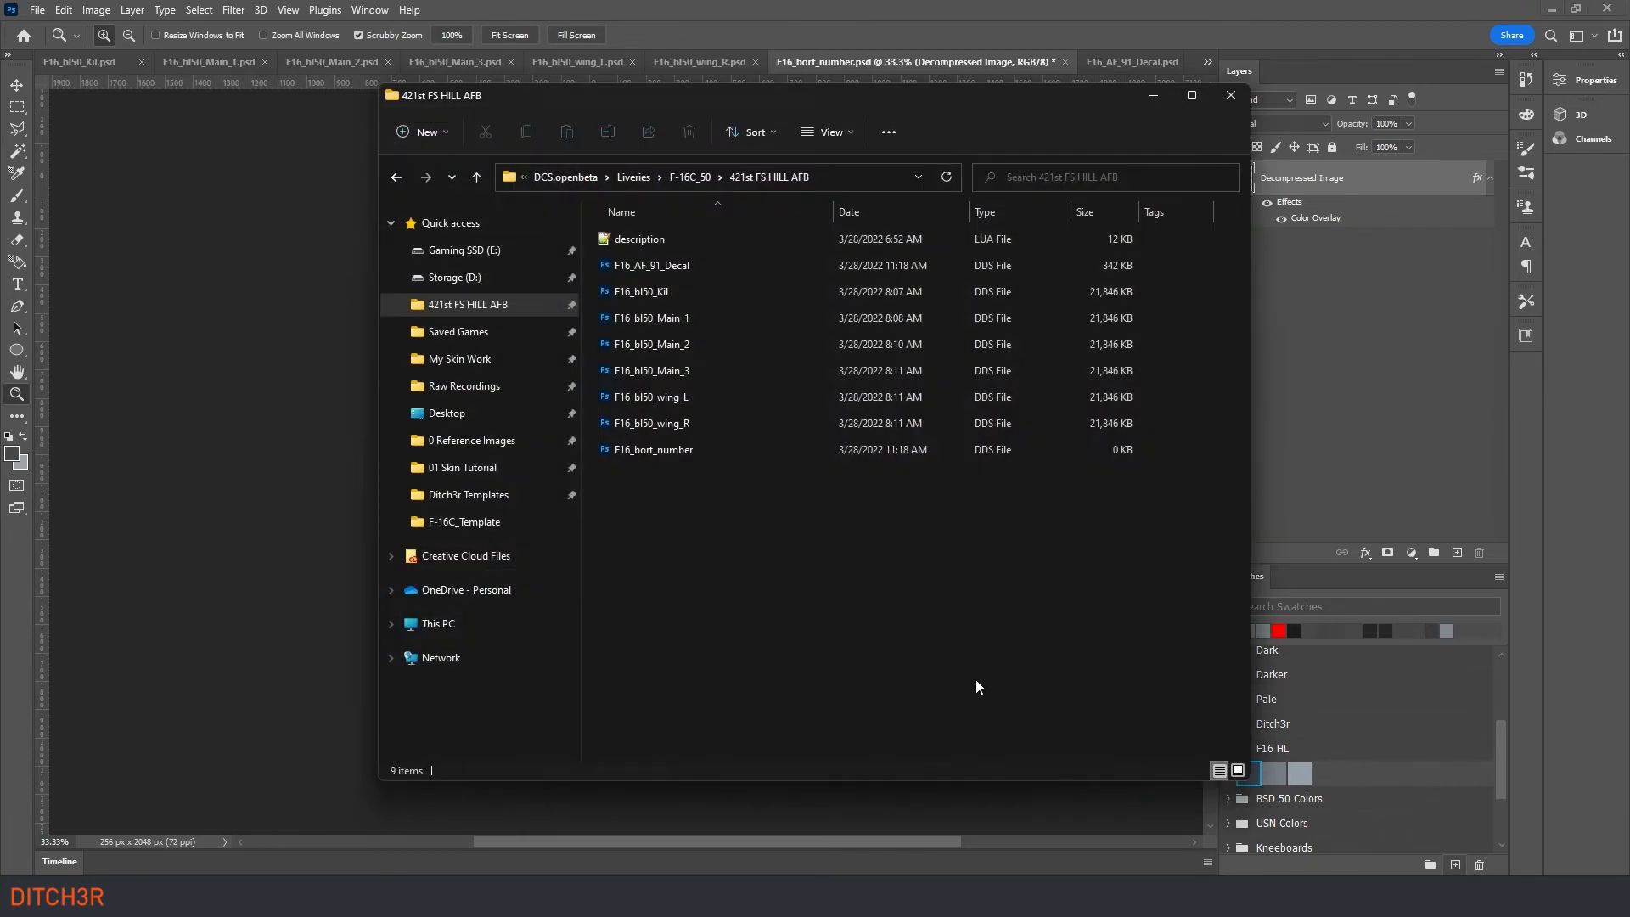
# Step: Switch to ModelViewer, expand f16_af_91_decal among the "decal" textures and open F16_AF_91_Decal from the F16C_bl50 archive in Photoshop
pyautogui.click(821, 894)
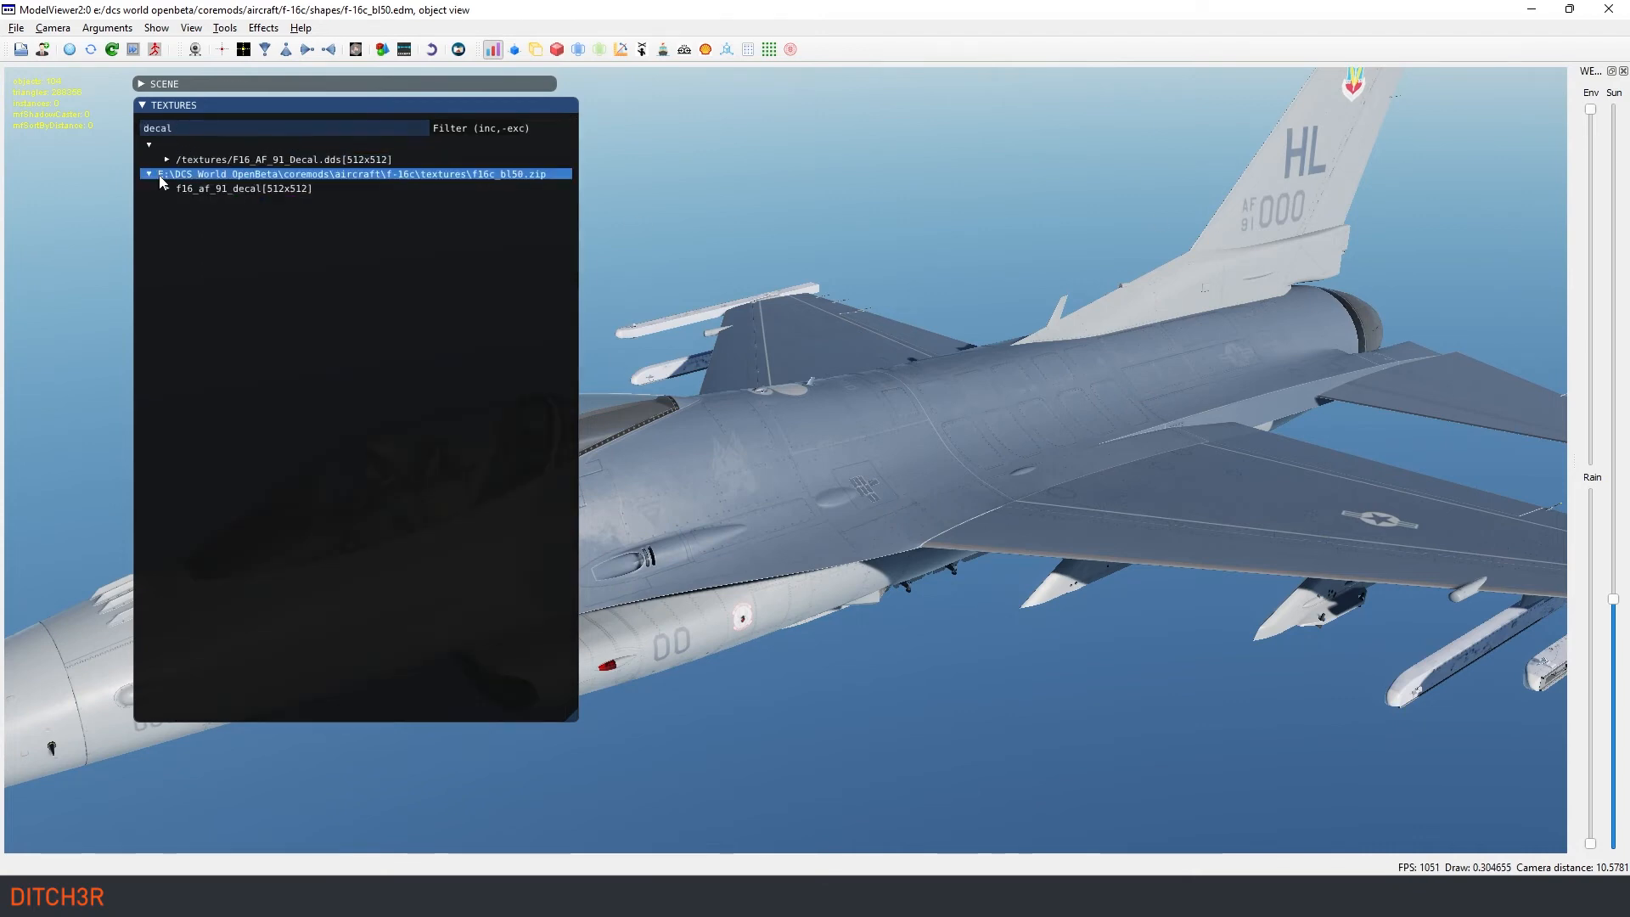
pyautogui.click(168, 189)
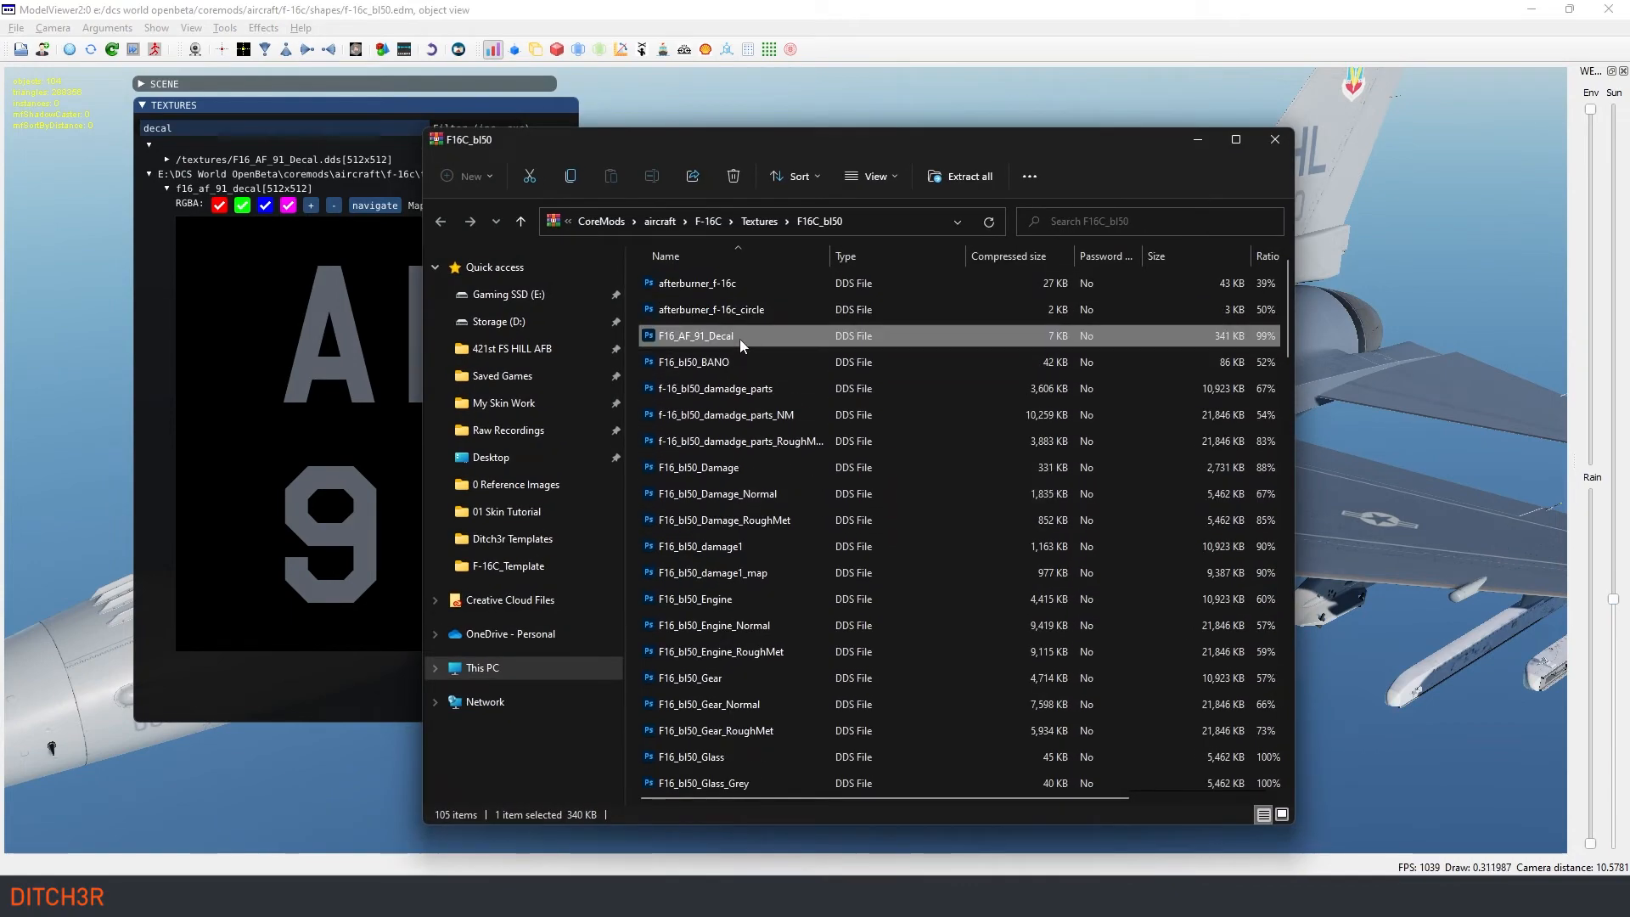
pyautogui.doubleClick(740, 336)
pyautogui.click(237, 124)
# Step: Save F16_AF_91_Decal as a Photoshop PSD in F-16C_50's Ditch3r Templates folder with maximized compatibility
pyautogui.click(38, 9)
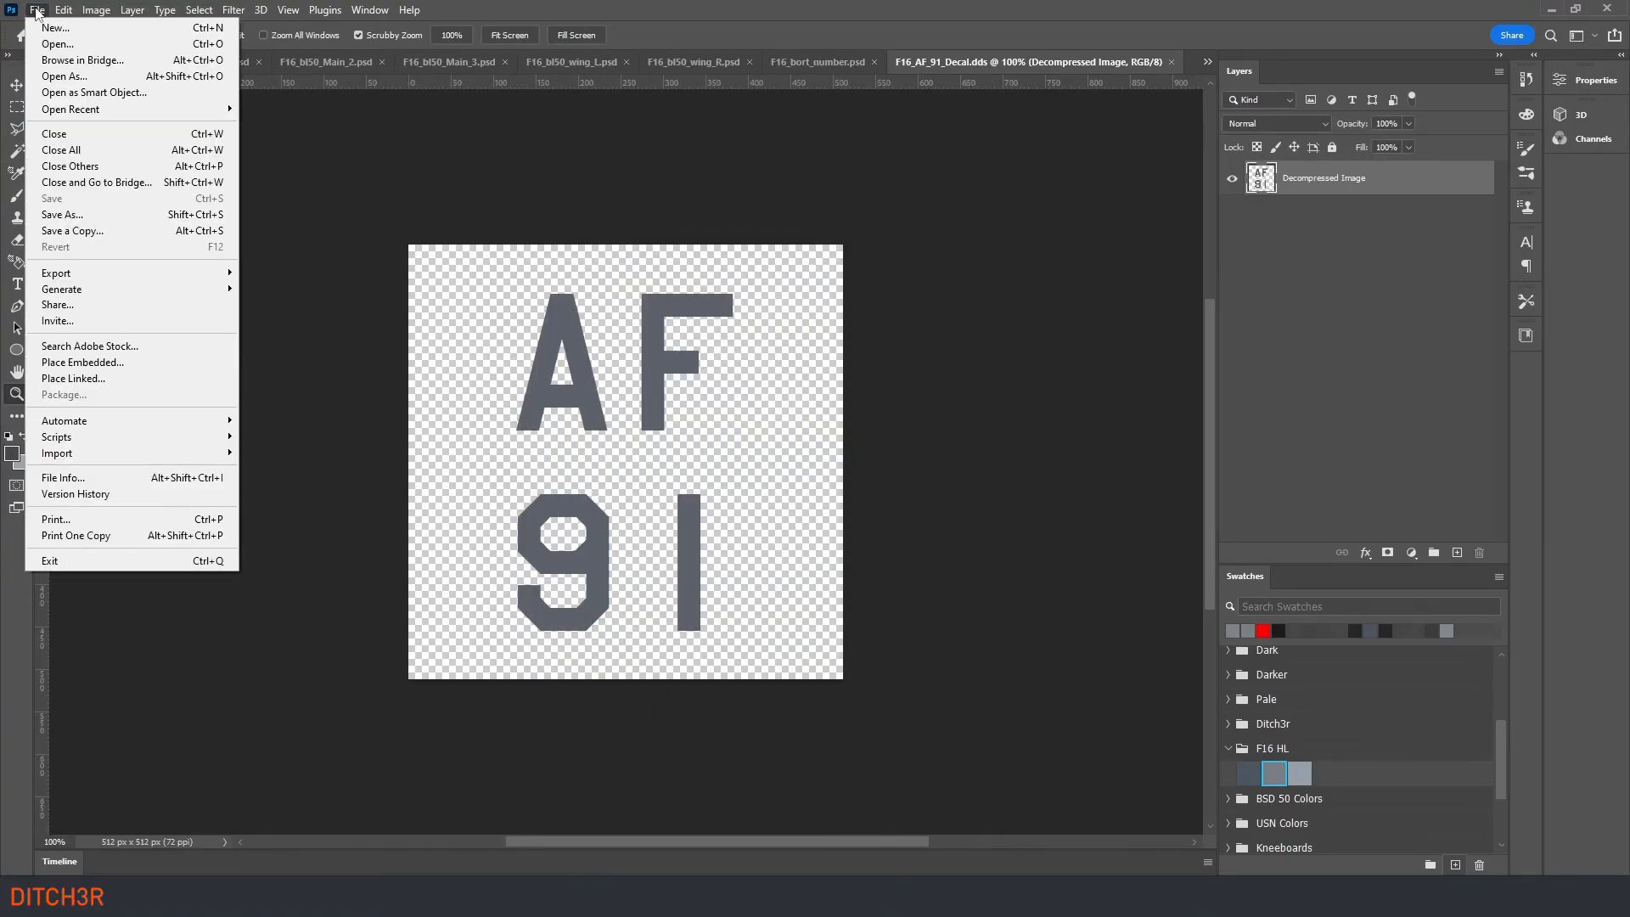
pyautogui.click(51, 215)
pyautogui.click(207, 546)
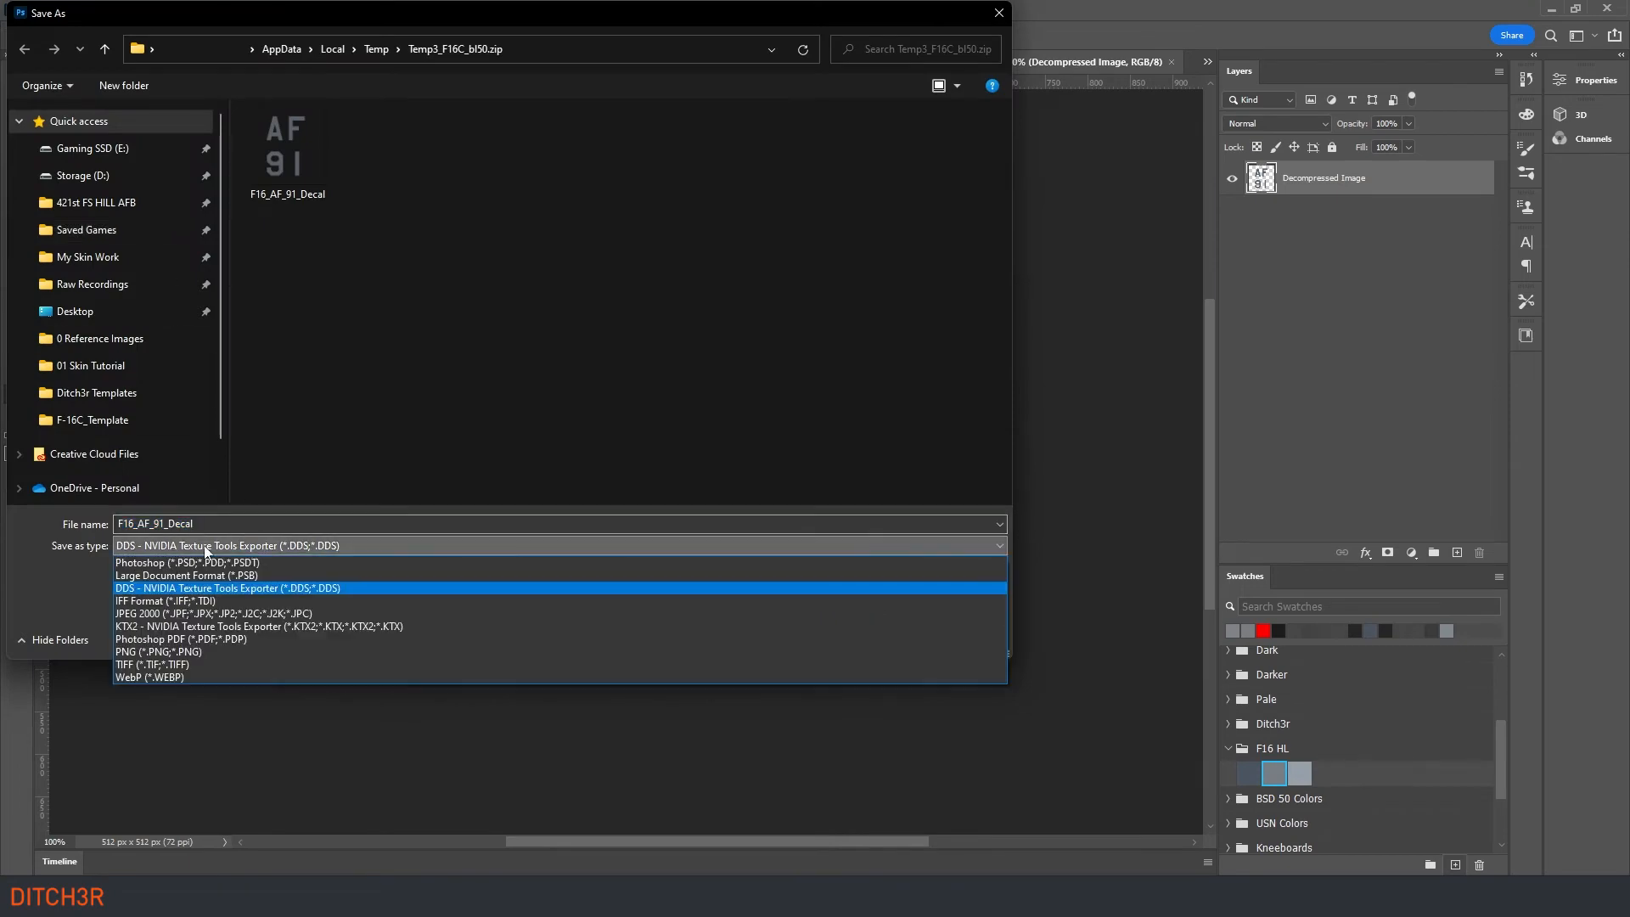
pyautogui.click(204, 561)
pyautogui.click(105, 258)
pyautogui.doubleClick(282, 268)
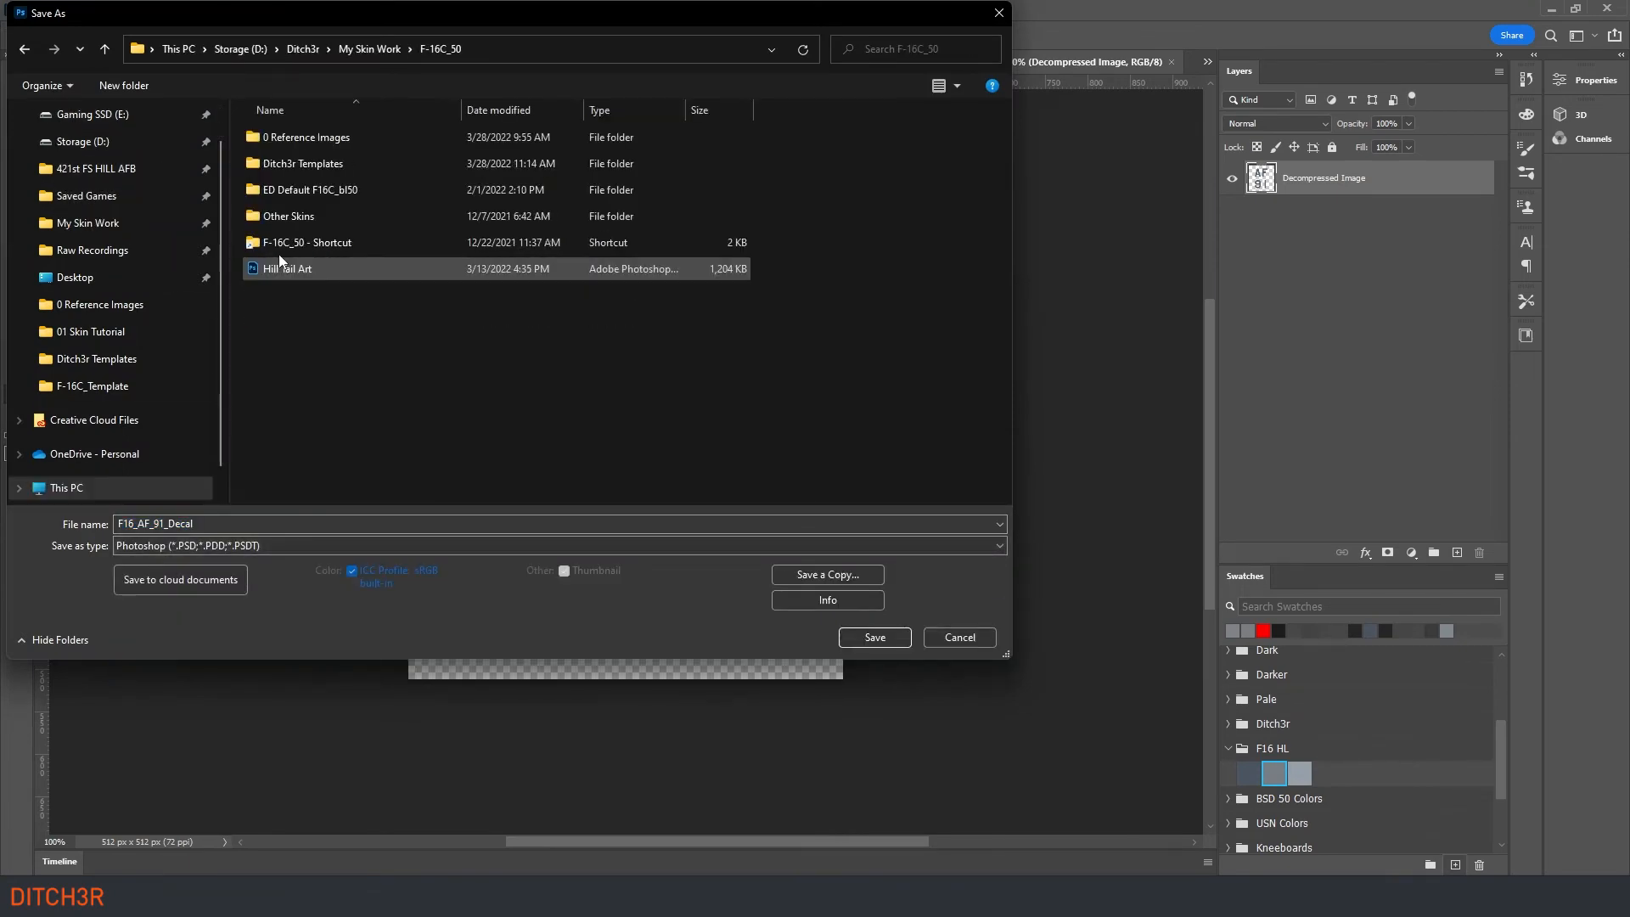
pyautogui.doubleClick(304, 164)
pyautogui.click(875, 637)
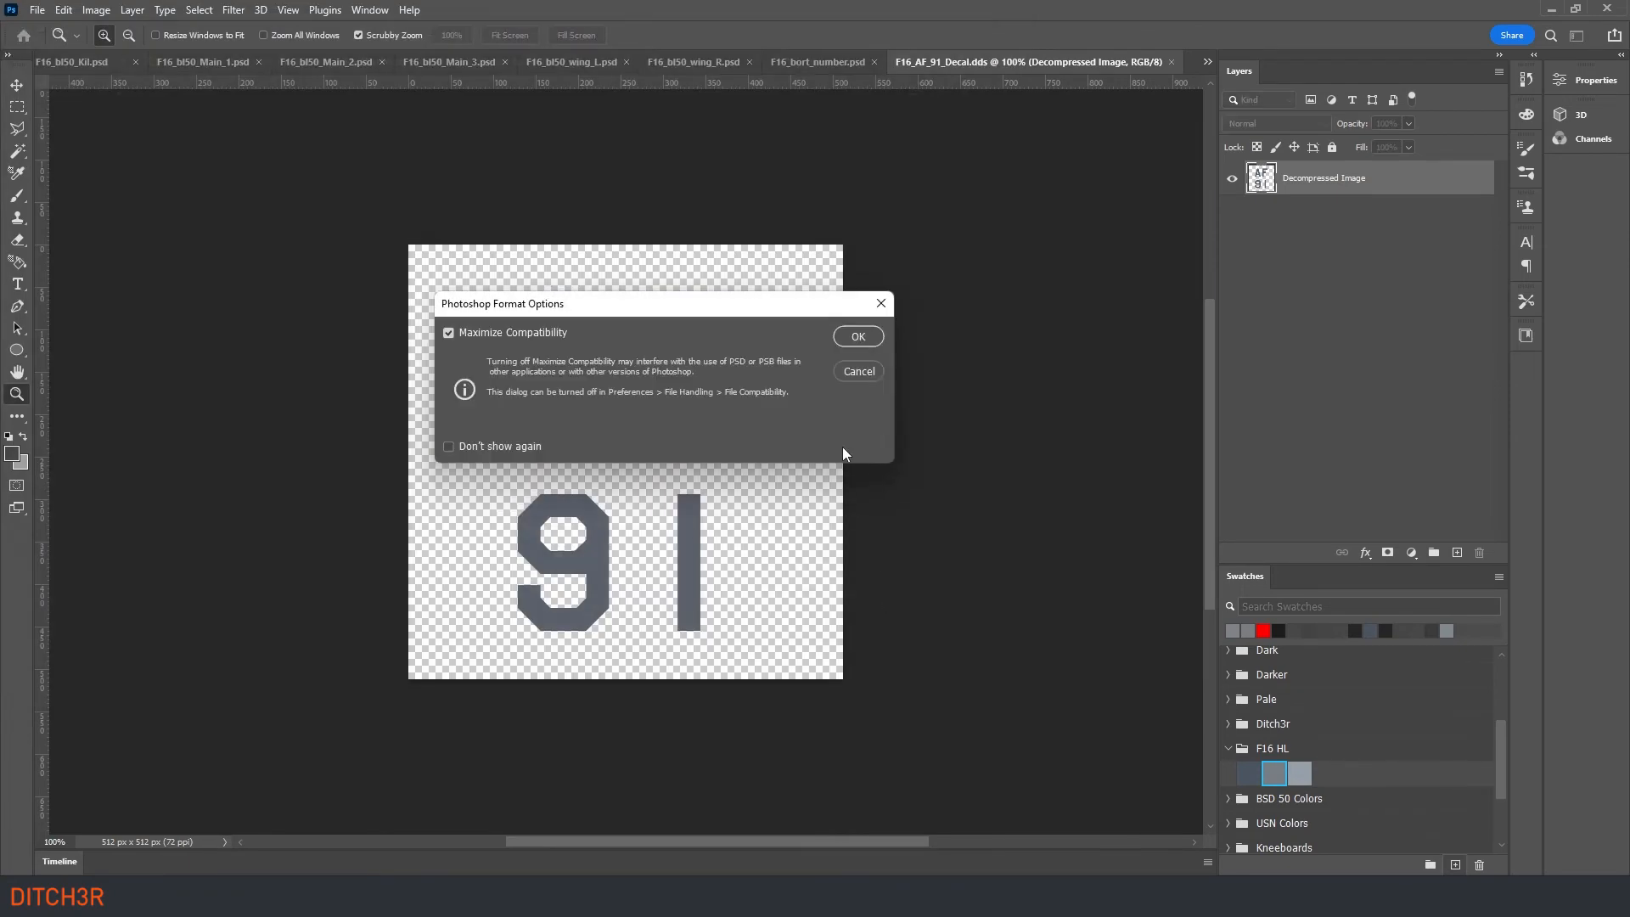
pyautogui.click(886, 330)
# Step: Apply a Color Overlay to the AF 91 decal layer using the dark blue-grey F16 HL swatch
pyautogui.doubleClick(1398, 188)
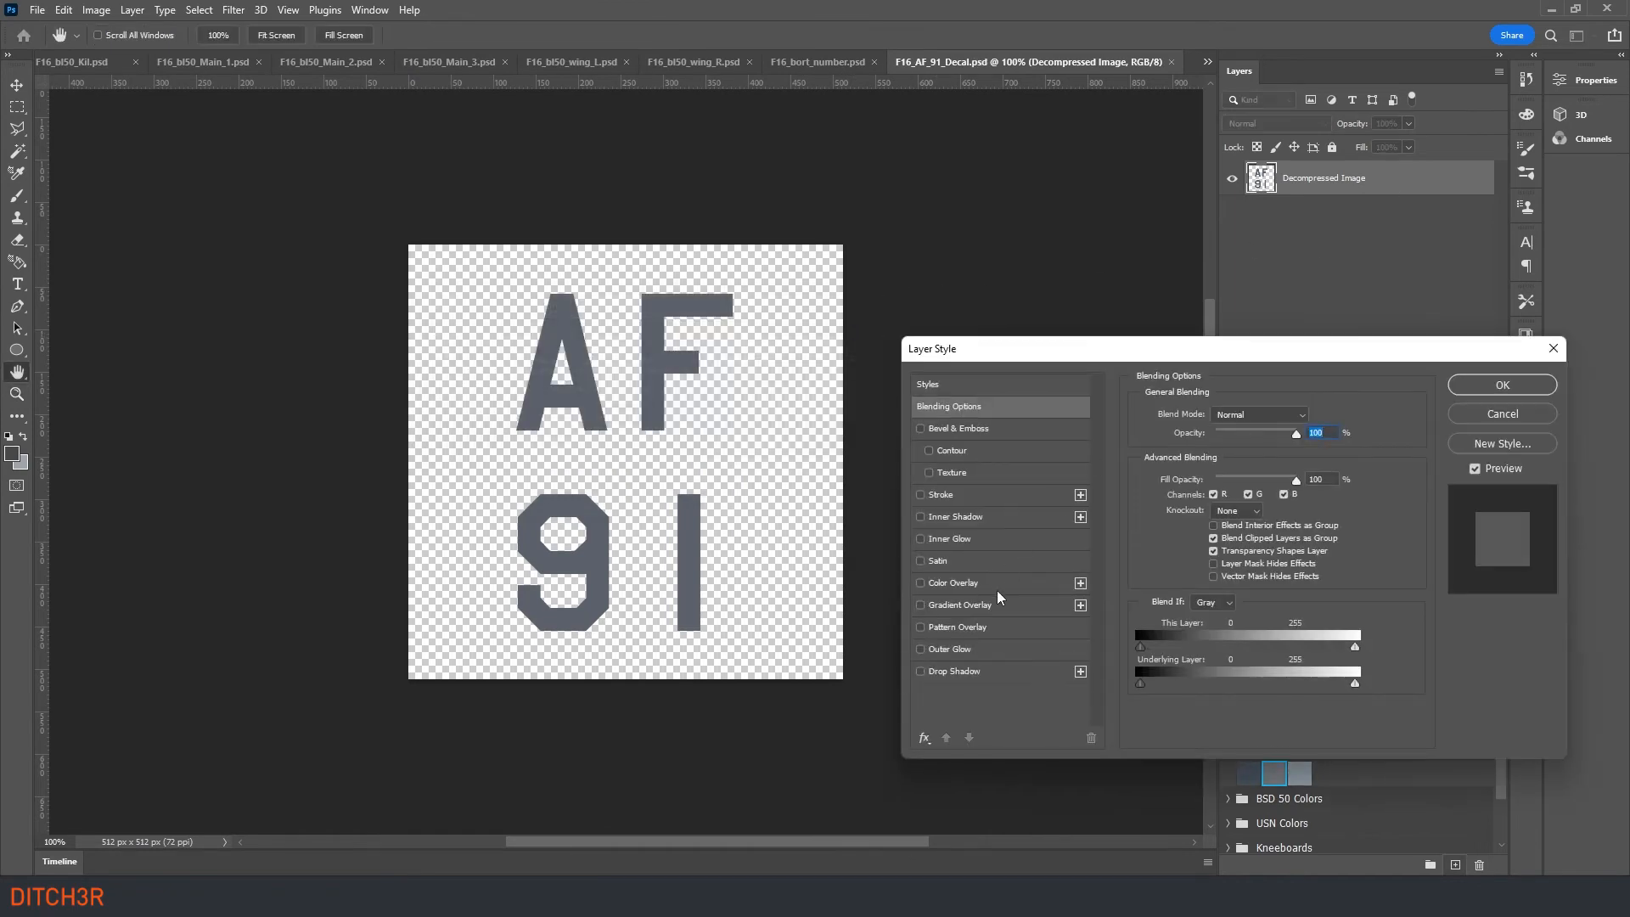
pyautogui.click(972, 585)
pyautogui.click(1310, 520)
pyautogui.click(1250, 771)
pyautogui.click(1324, 402)
pyautogui.click(1501, 385)
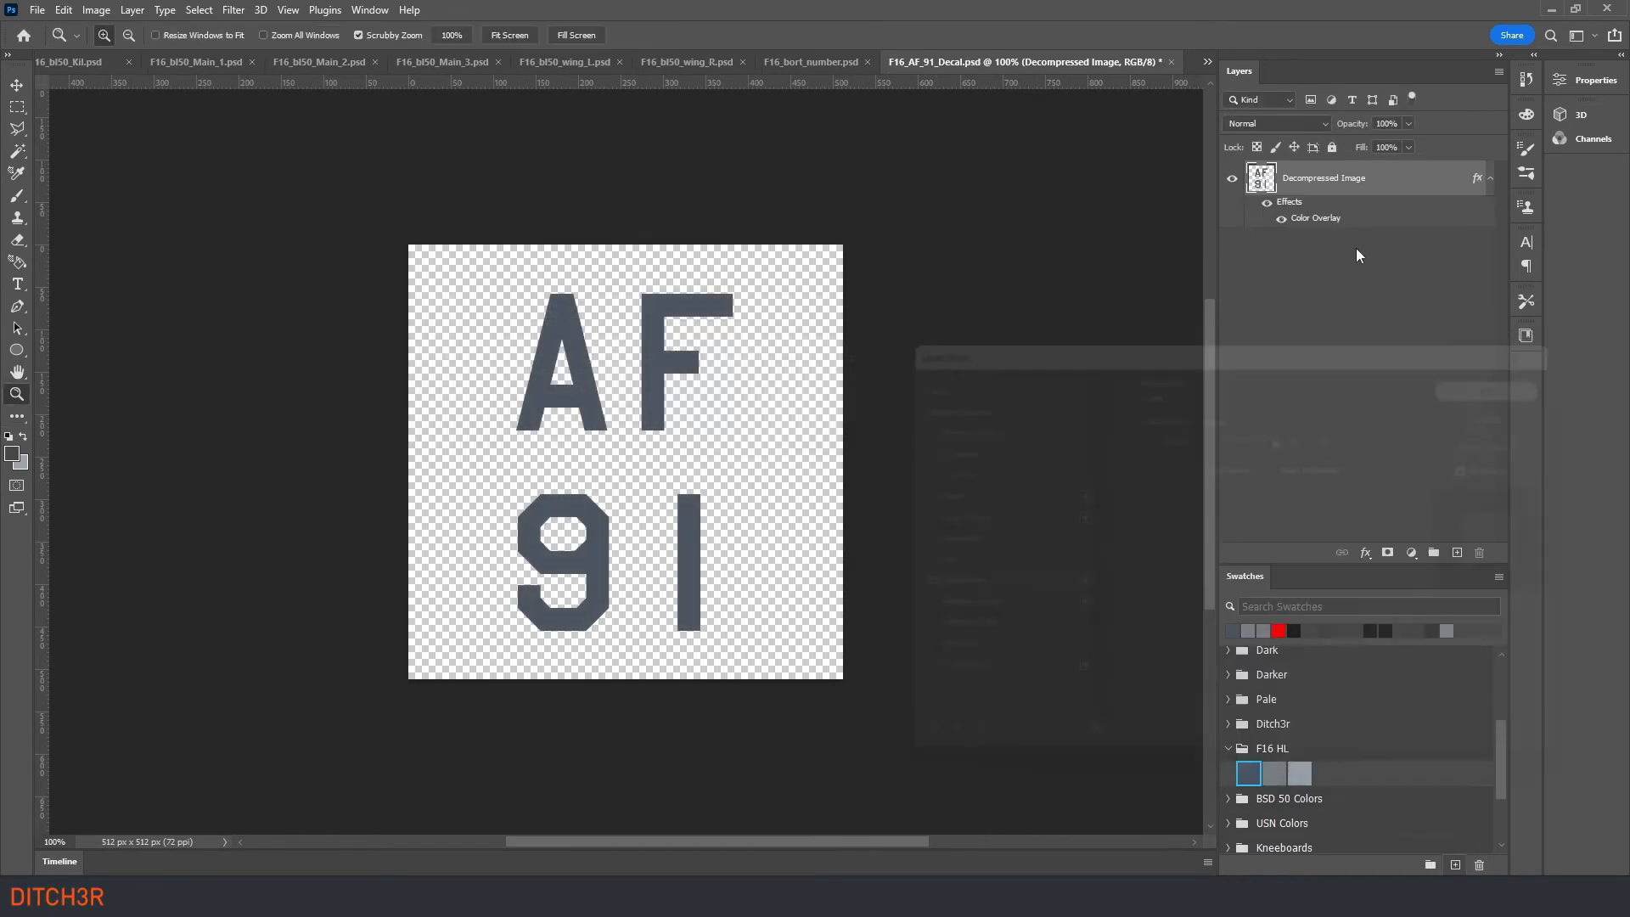
# Step: Export a copy of F16_AF_91_Decal as an NVIDIA DDS with BC7 compression into 421st FS HILL AFB
pyautogui.click(37, 10)
pyautogui.click(68, 230)
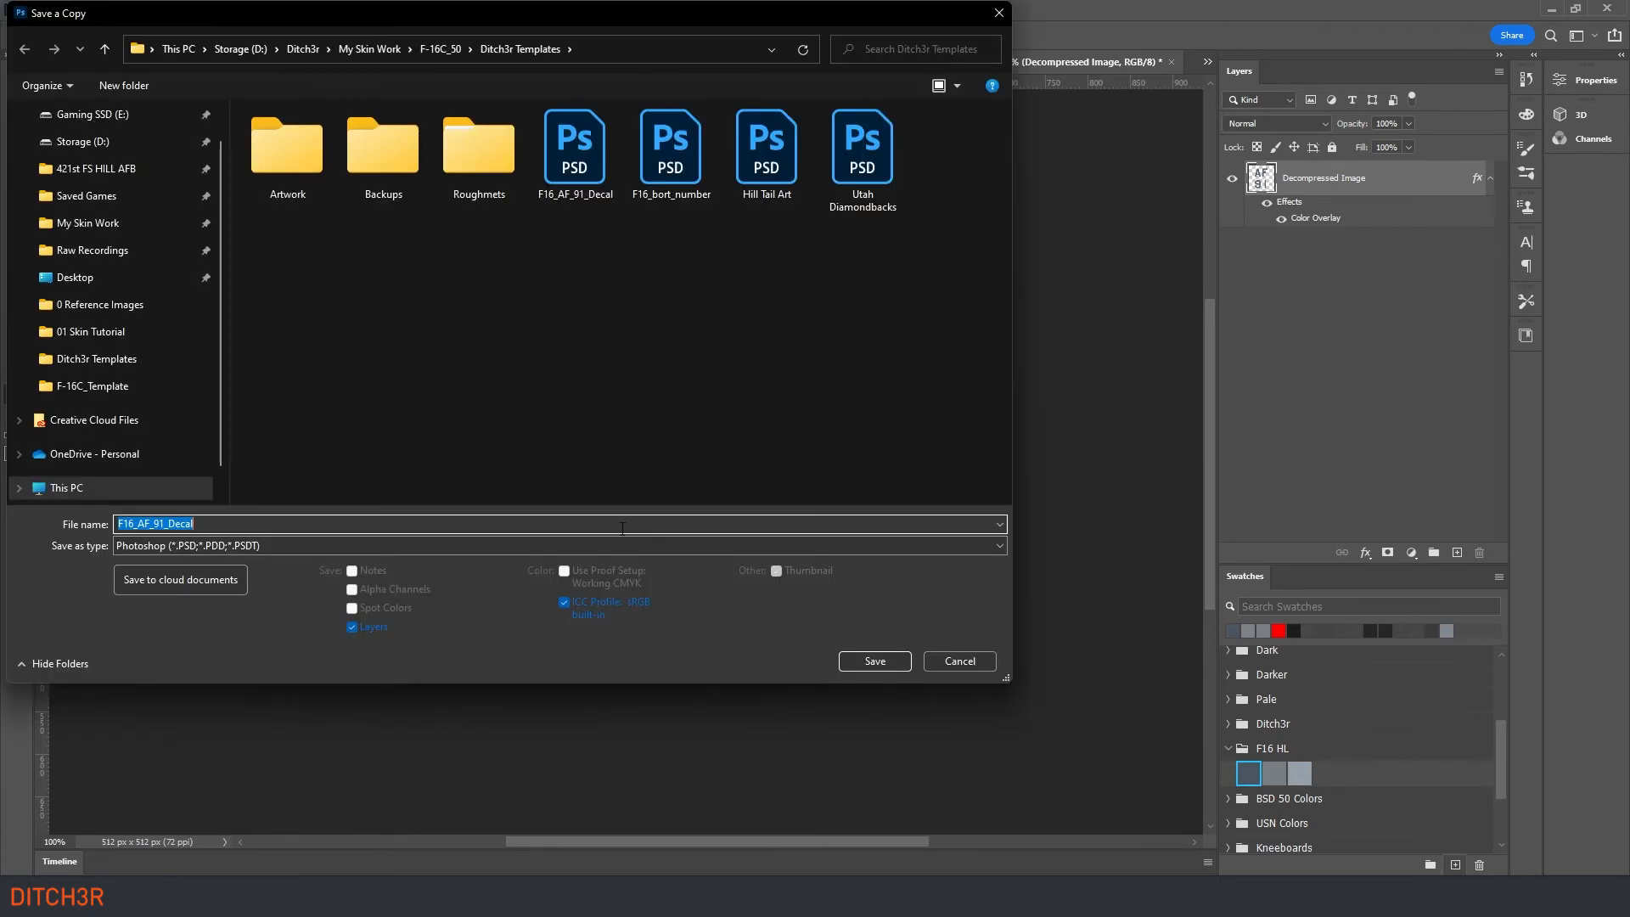
pyautogui.click(181, 545)
pyautogui.click(182, 600)
pyautogui.click(105, 171)
pyautogui.click(875, 661)
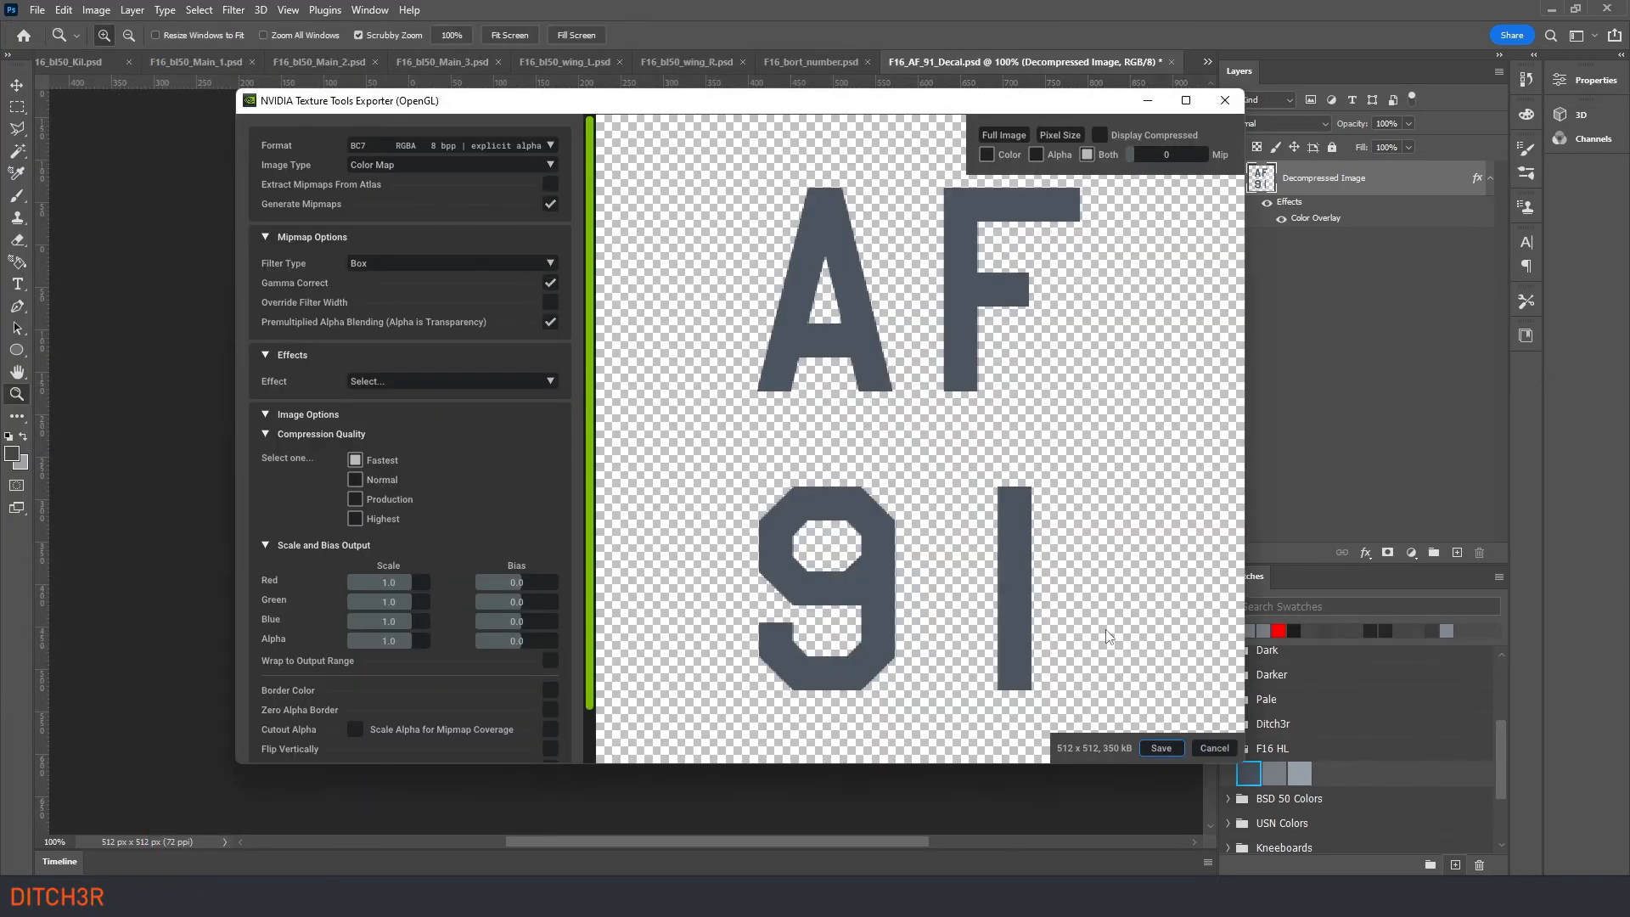
pyautogui.click(1163, 750)
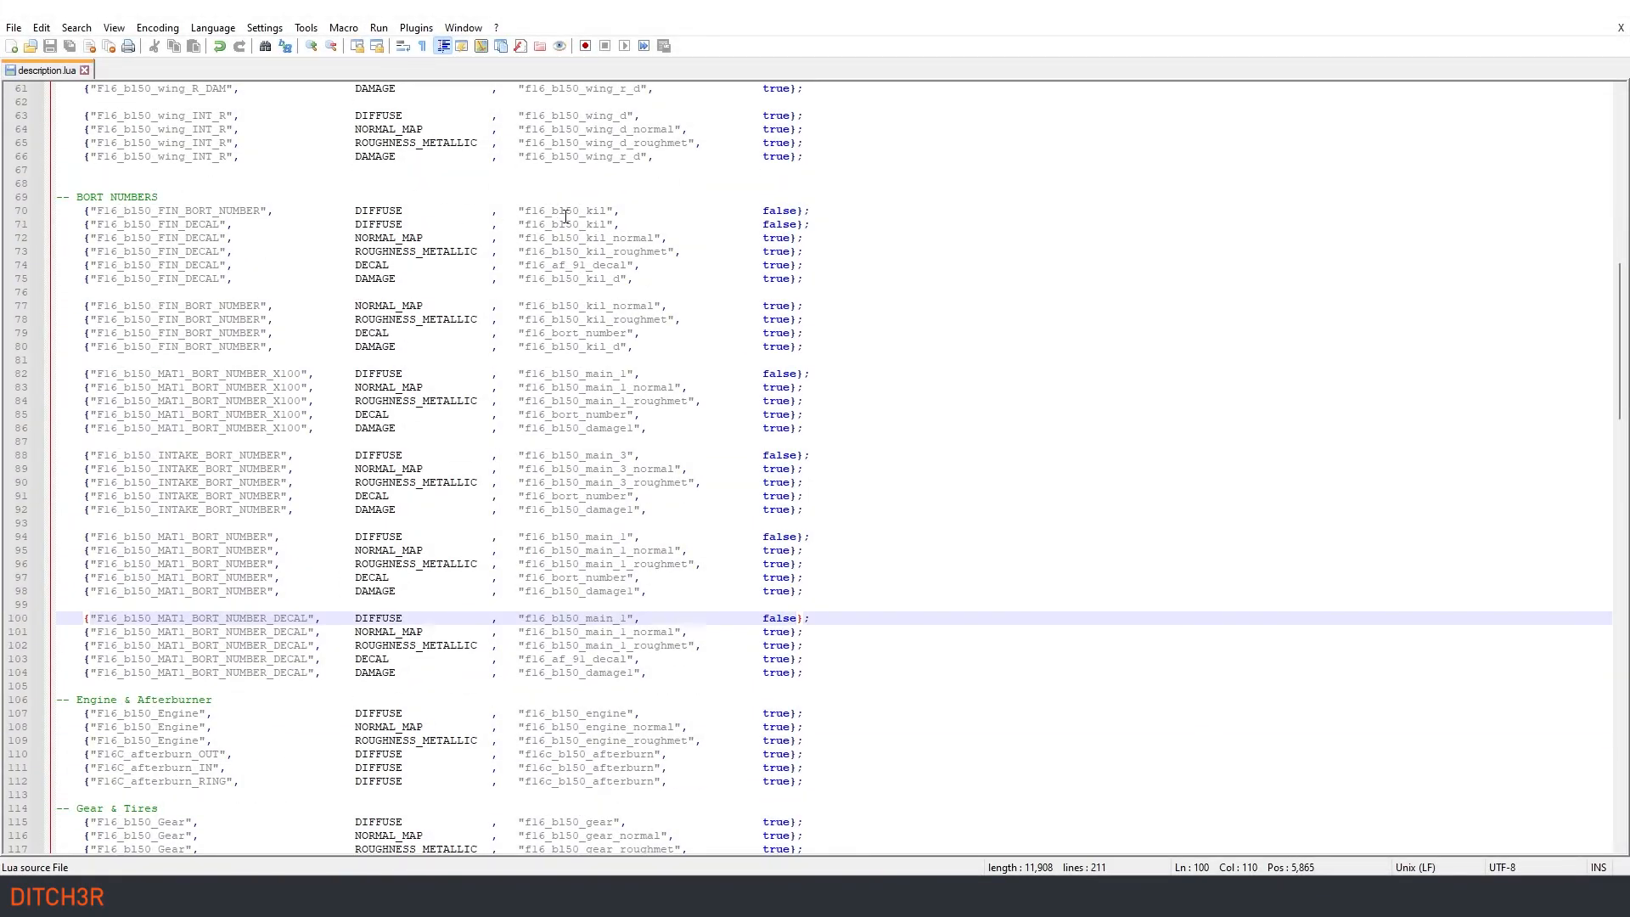
# Step: In description.lua, set the DECAL entries of FIN_DECAL, FIN_BORT_NUMBER and MAT1_BORT_NUMBER_X100 to false
pyautogui.doubleClick(779, 211)
pyautogui.hotkey('ctrl', 'c')
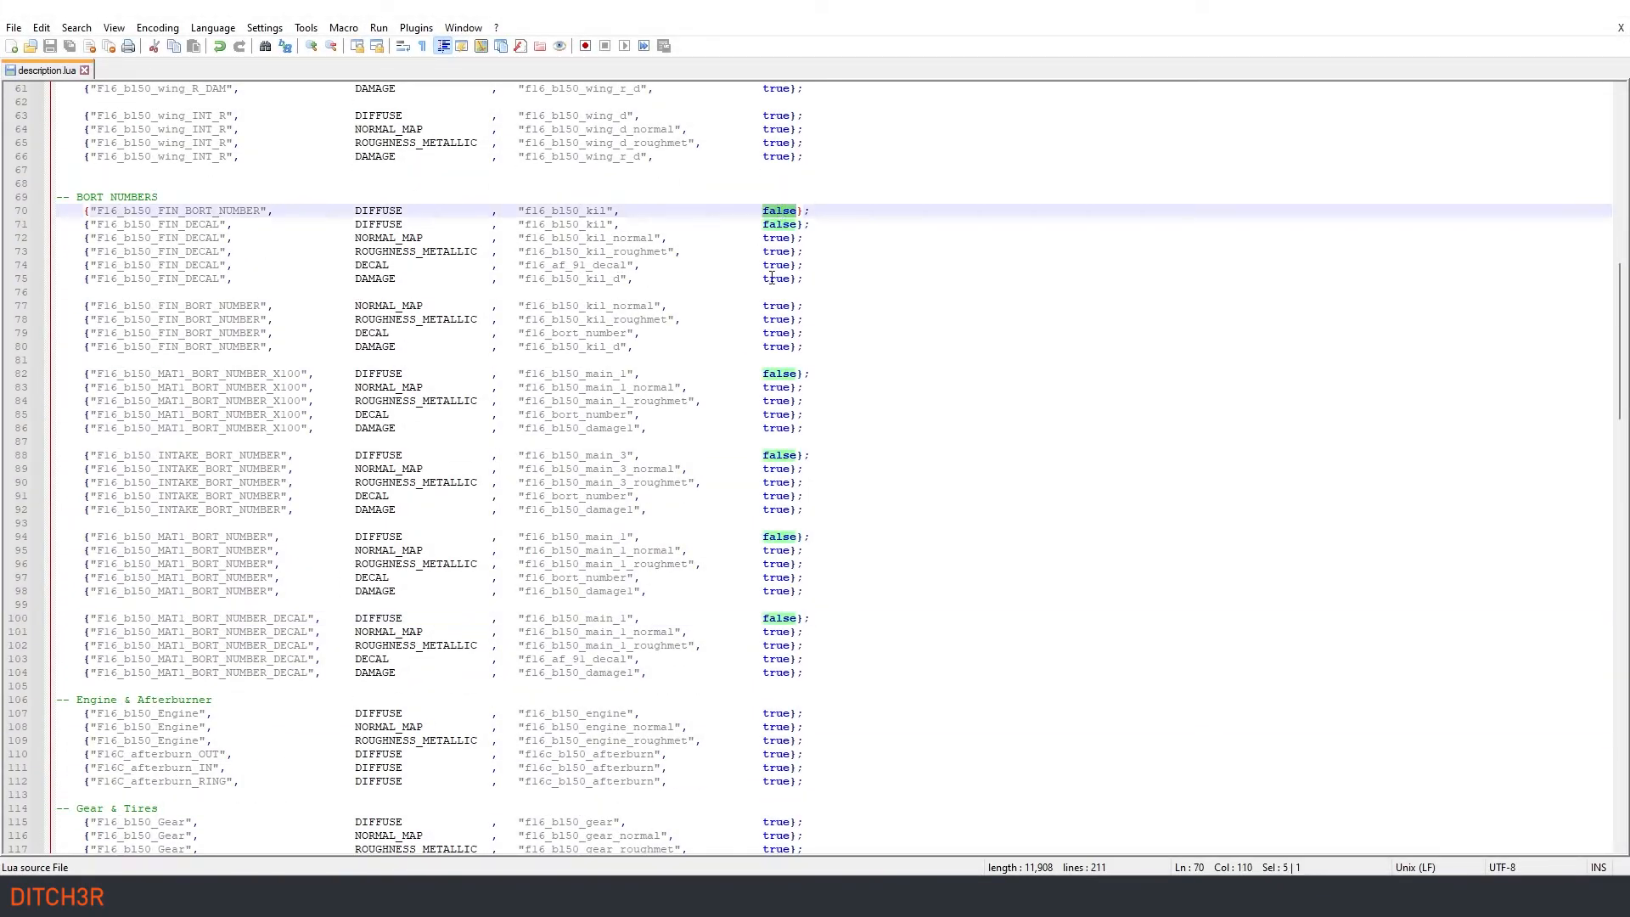
pyautogui.doubleClick(772, 279)
pyautogui.click(773, 280)
pyautogui.doubleClick(774, 268)
pyautogui.hotkey('ctrl', 'v')
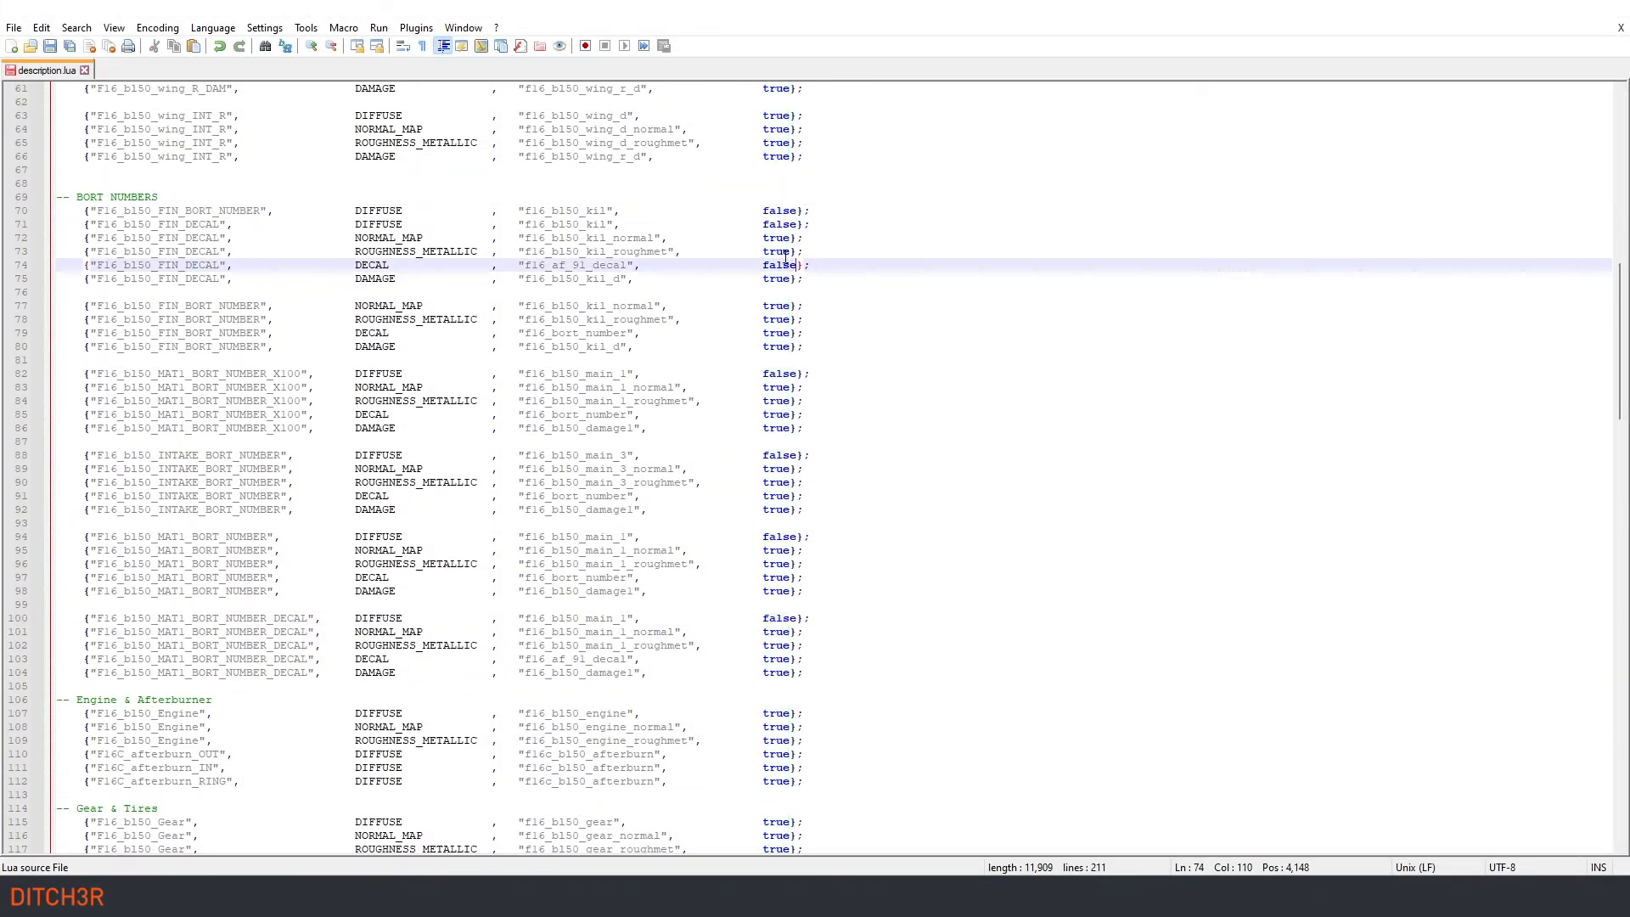
pyautogui.doubleClick(776, 332)
pyautogui.hotkey('ctrl', 'v')
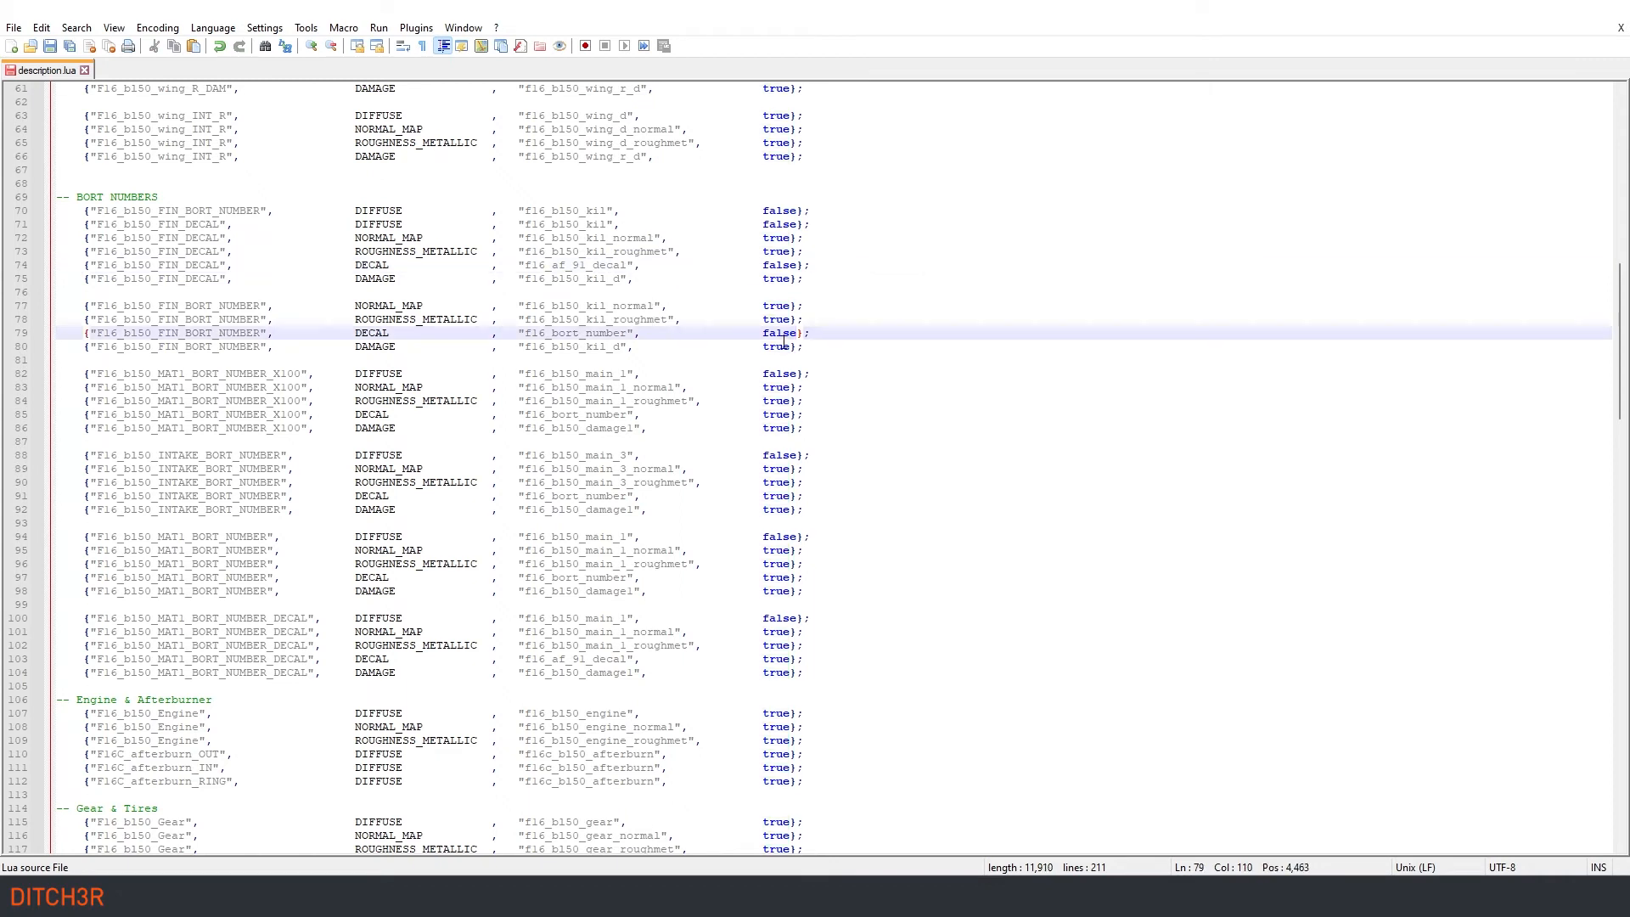
pyautogui.doubleClick(777, 414)
pyautogui.hotkey('ctrl', 'v')
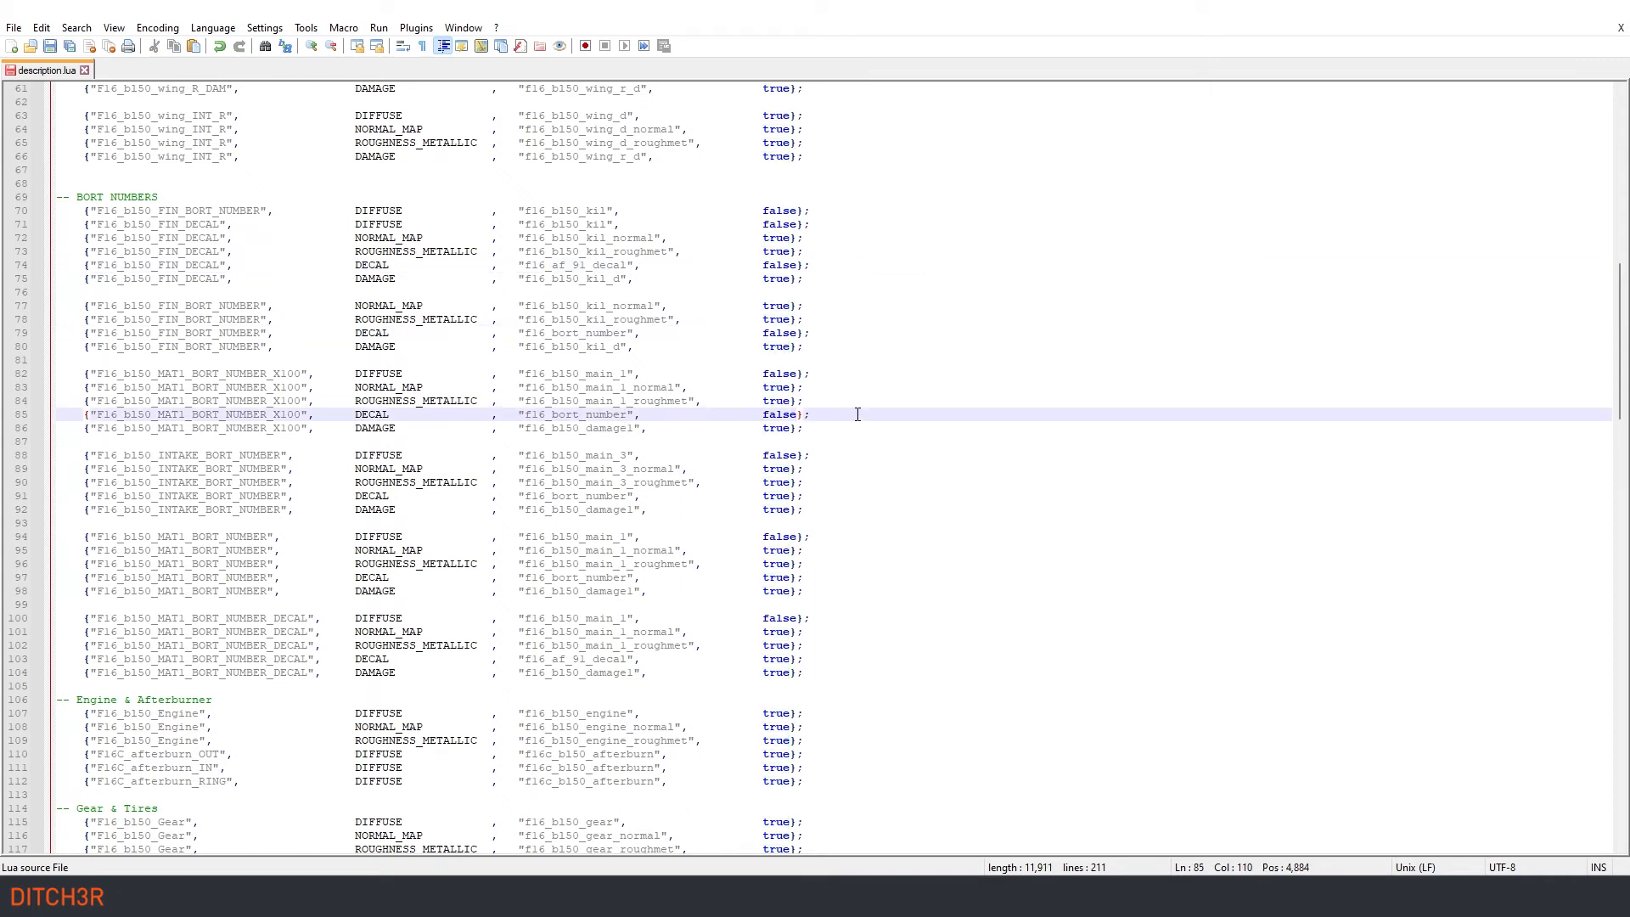
# Step: Set the DECAL entries of INTAKE_BORT_NUMBER, MAT1_BORT_NUMBER and MAT1_BORT_NUMBER_DECAL to false and save description.lua
pyautogui.scroll(-2, 669, 429)
pyautogui.doubleClick(776, 414)
pyautogui.hotkey('ctrl', 'v')
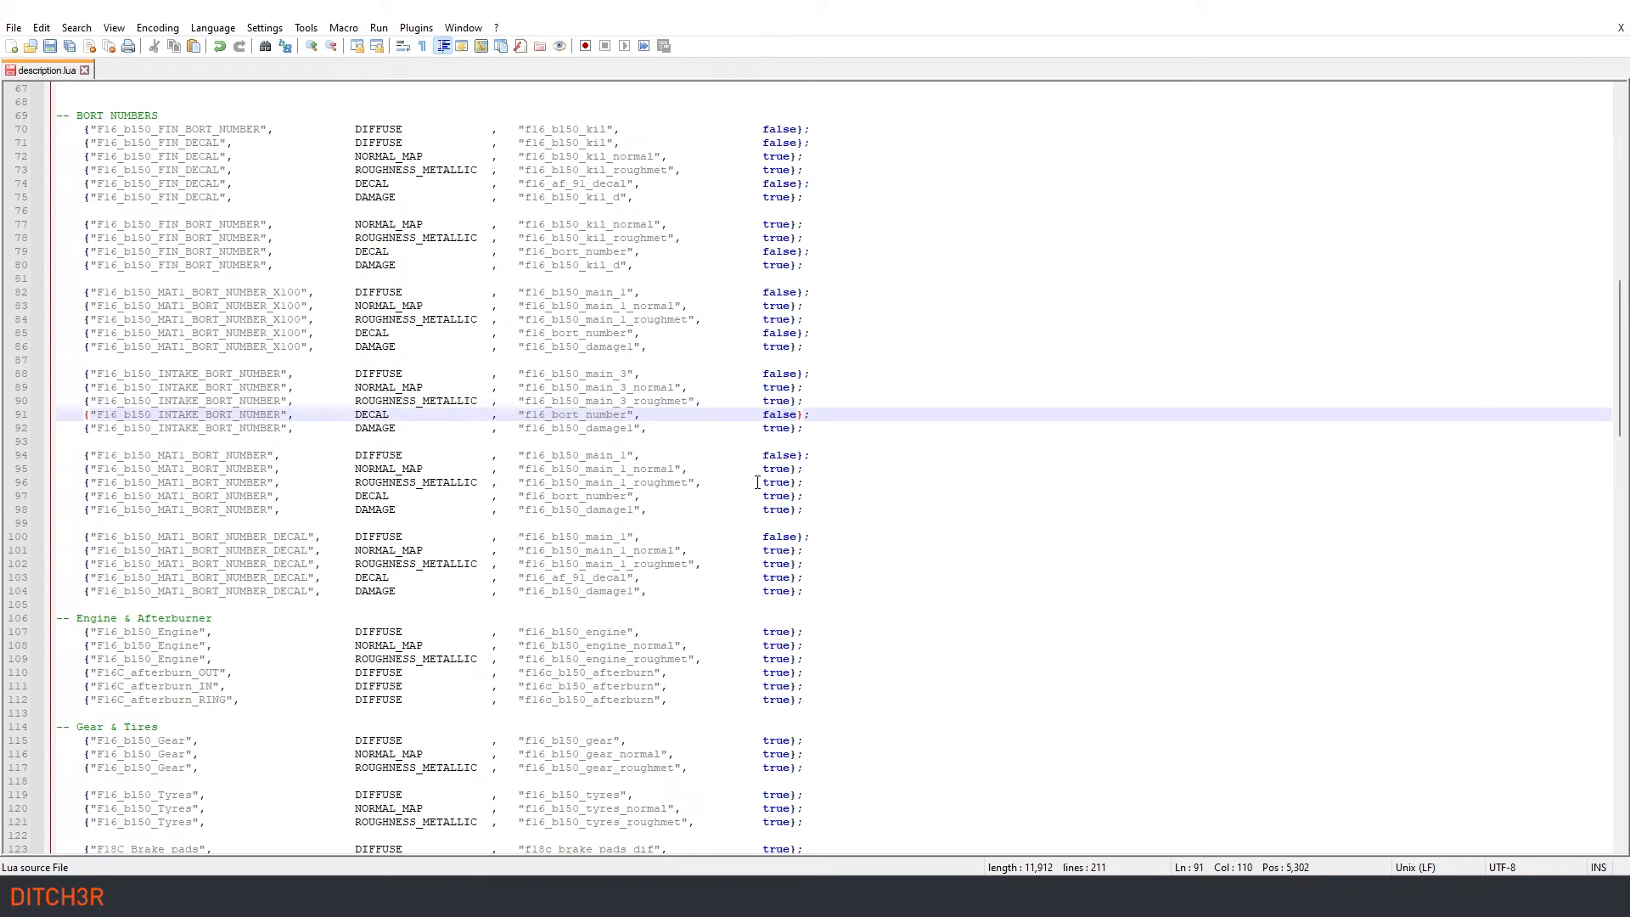
pyautogui.doubleClick(777, 496)
pyautogui.hotkey('ctrl', 'v')
pyautogui.doubleClick(776, 577)
pyautogui.hotkey('ctrl', 'v')
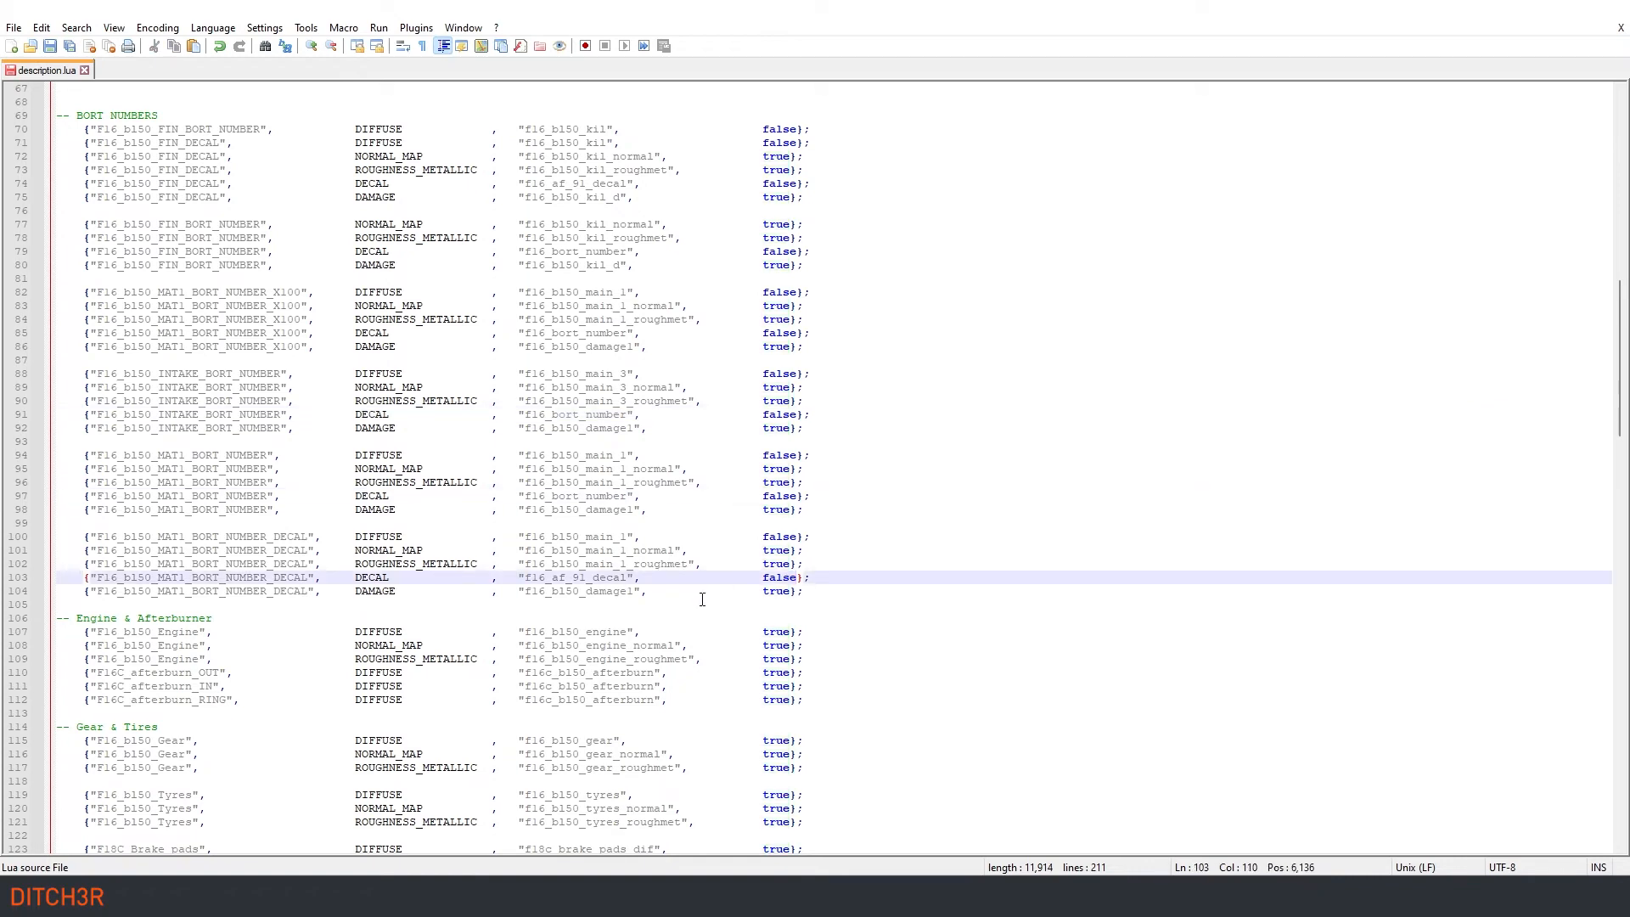
pyautogui.hotkey('ctrl', 's')
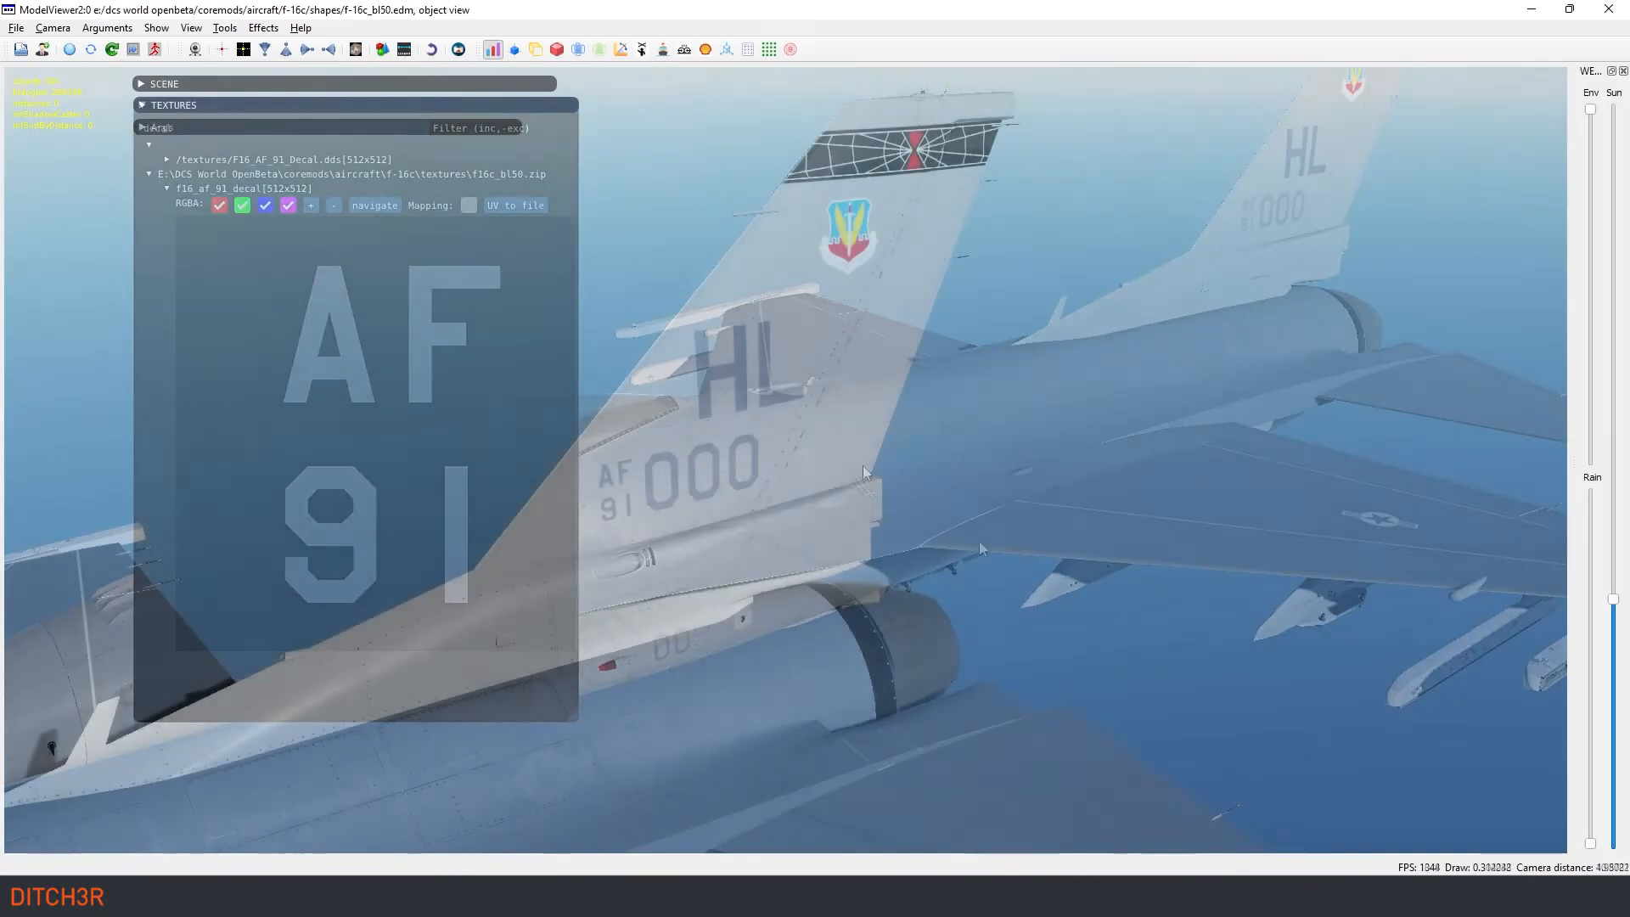
# Step: Check the tail decals in ModelViewer, then in Photoshop re-export F16_AF_91_Decal as an NVIDIA DDS copy, replacing the file in 421st FS HILL AFB
pyautogui.scroll(5, 602, 474)
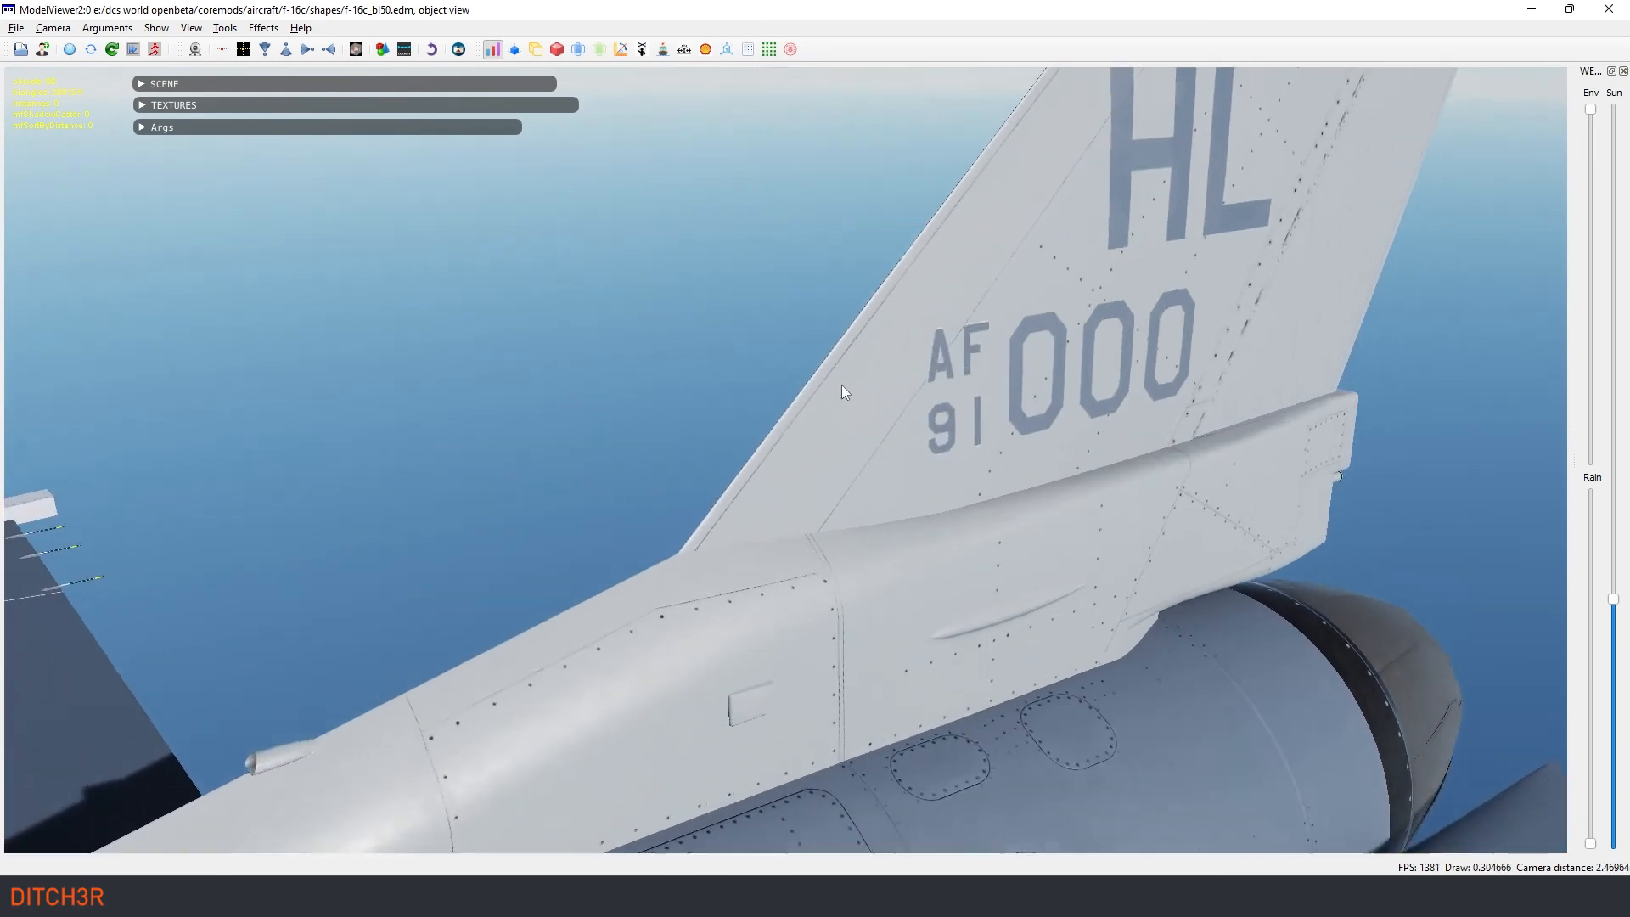
pyautogui.scroll(-3, 842, 370)
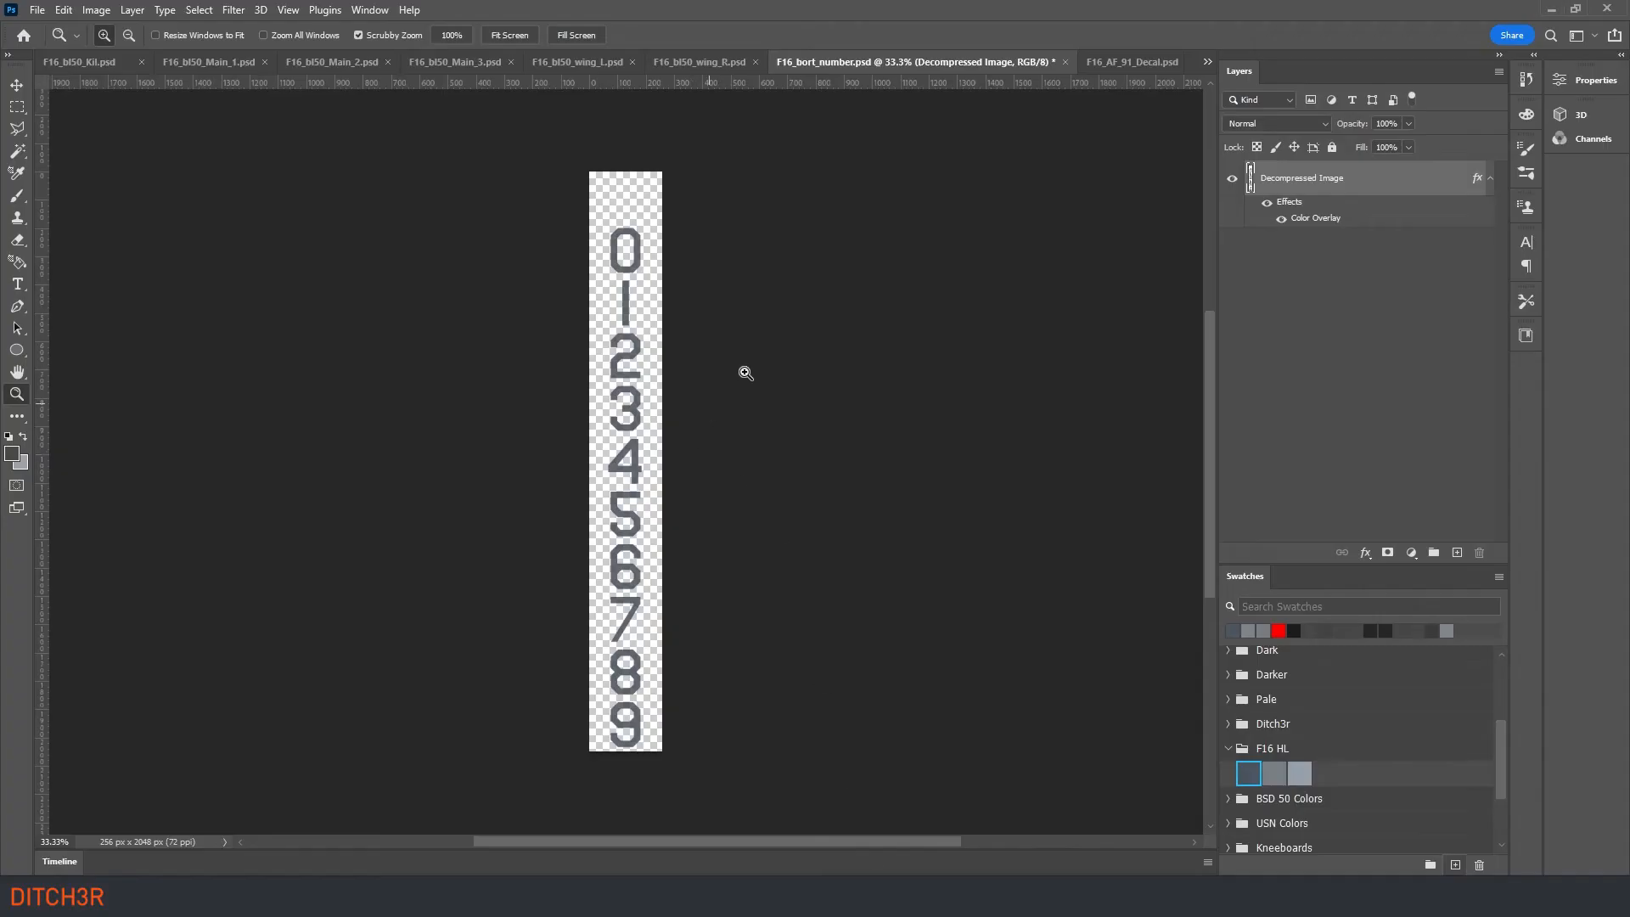
pyautogui.click(1133, 62)
pyautogui.click(37, 10)
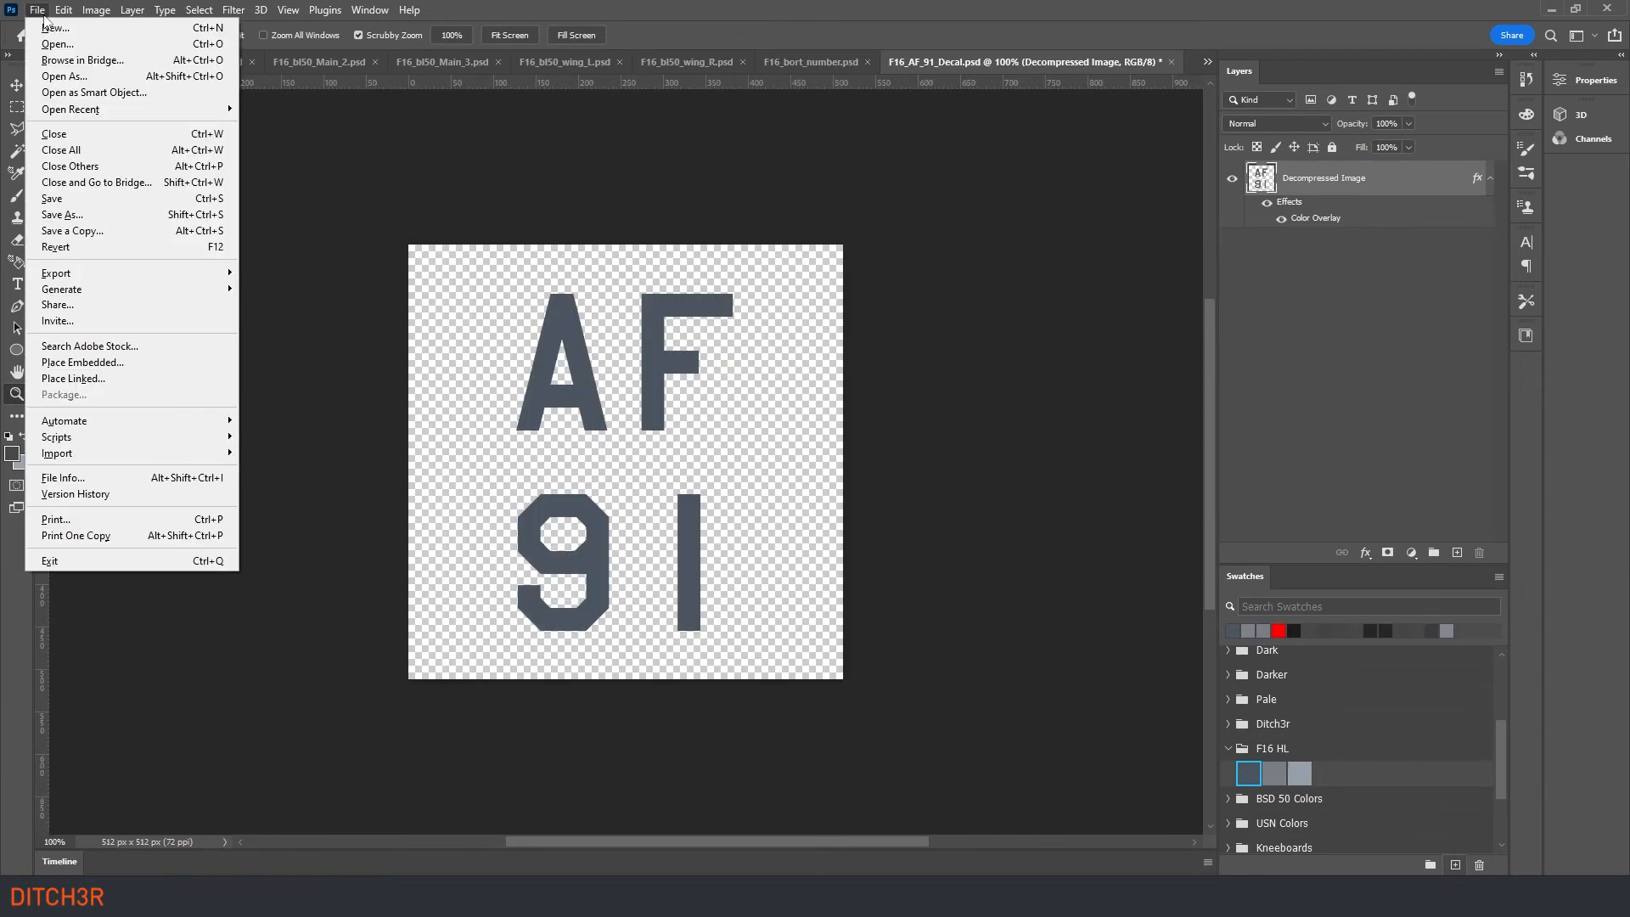
pyautogui.click(76, 233)
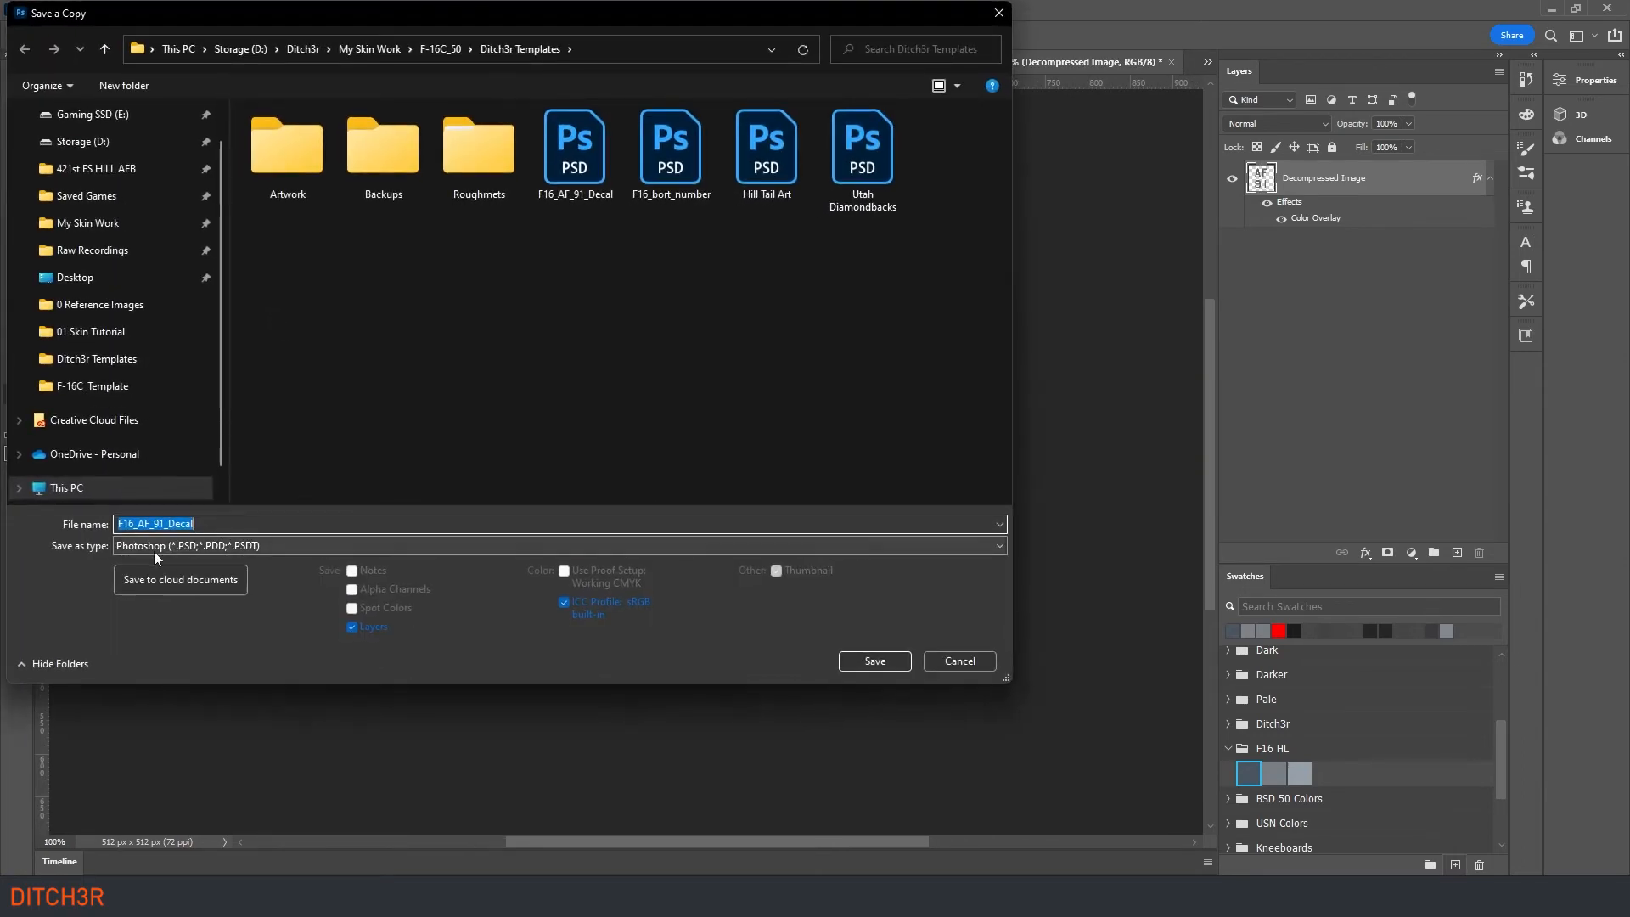
pyautogui.click(154, 544)
pyautogui.click(195, 598)
pyautogui.click(101, 168)
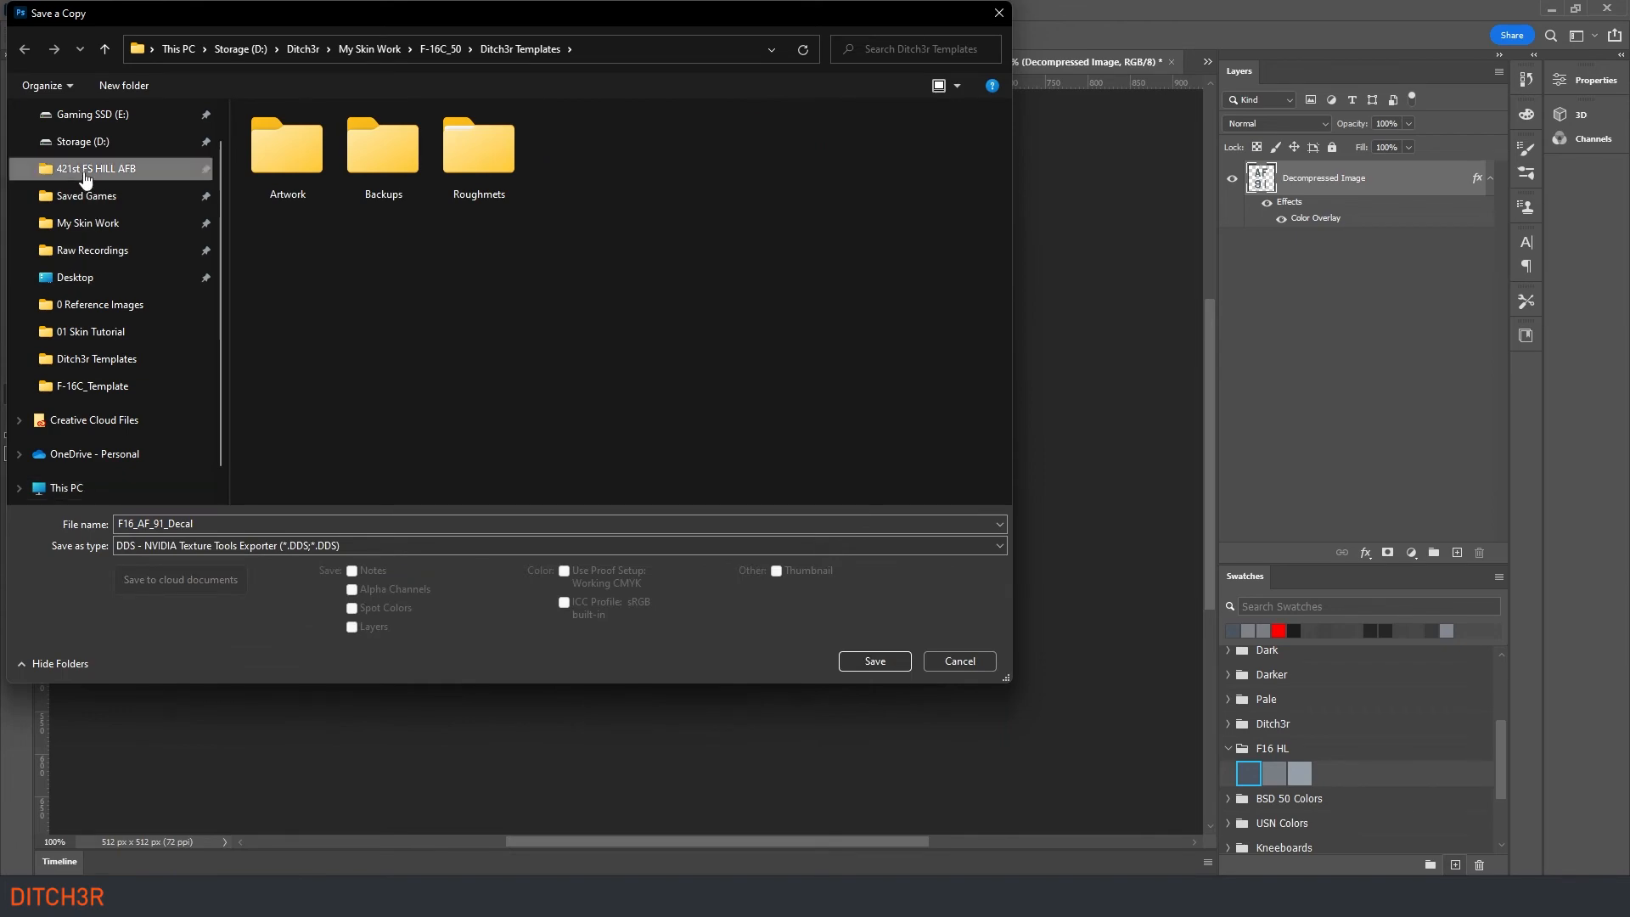
pyautogui.click(859, 658)
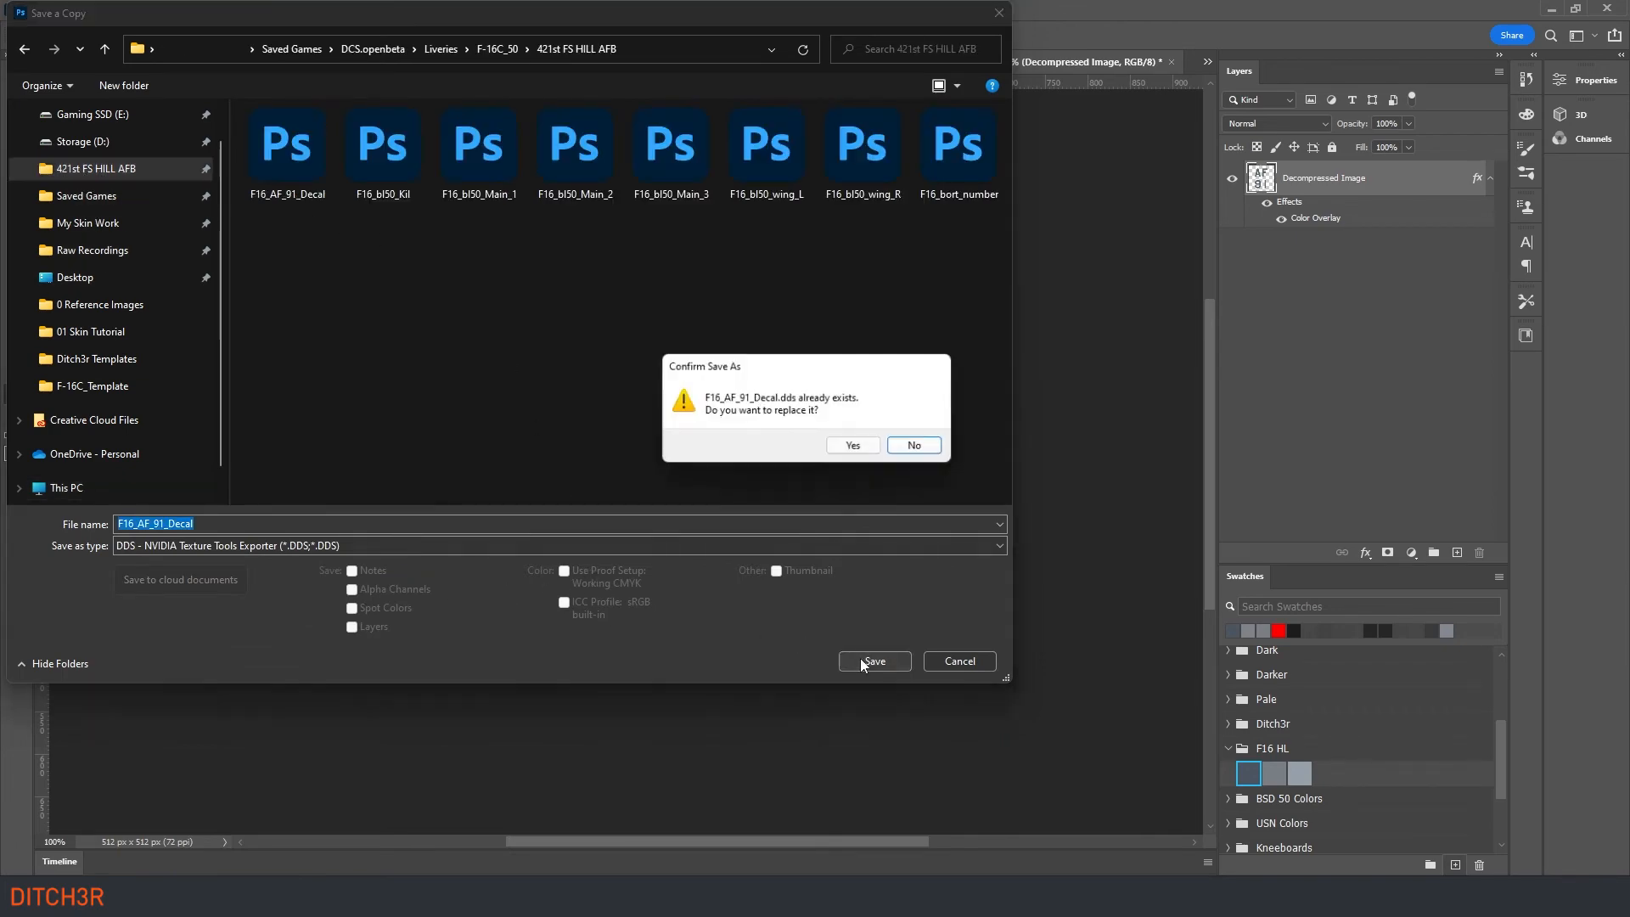
pyautogui.click(849, 450)
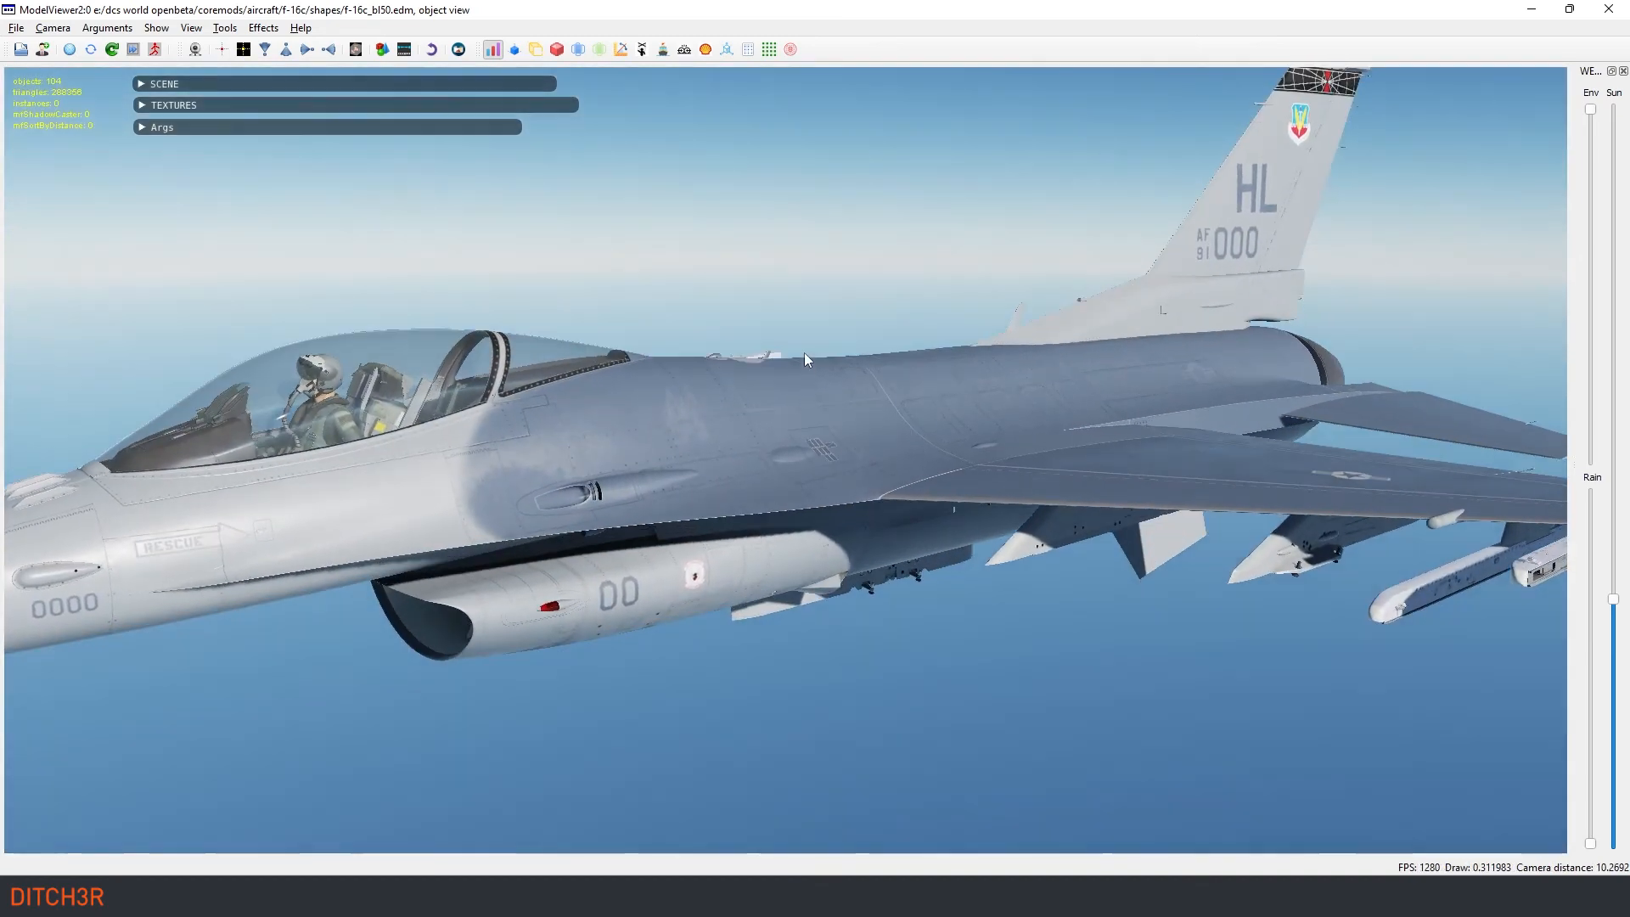
# Step: In ModelViewer, examine the board numbers on the intake and nose and the refuelling area on the upper fuselage
pyautogui.scroll(4, 764, 369)
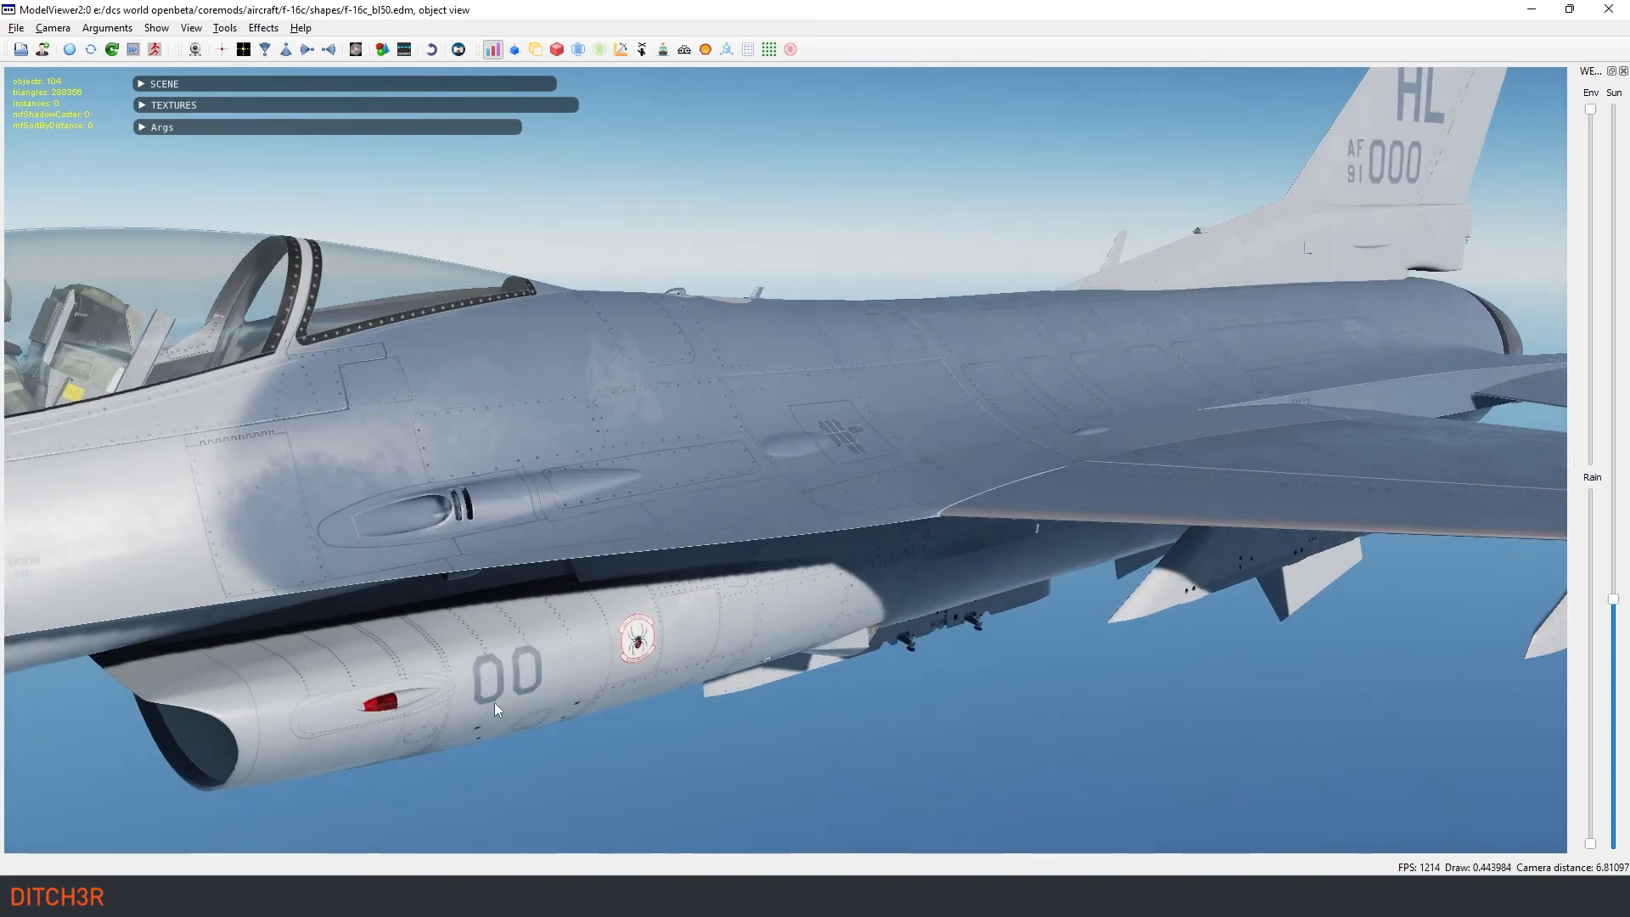
pyautogui.moveTo(541, 655); pyautogui.dragTo(755, 420)
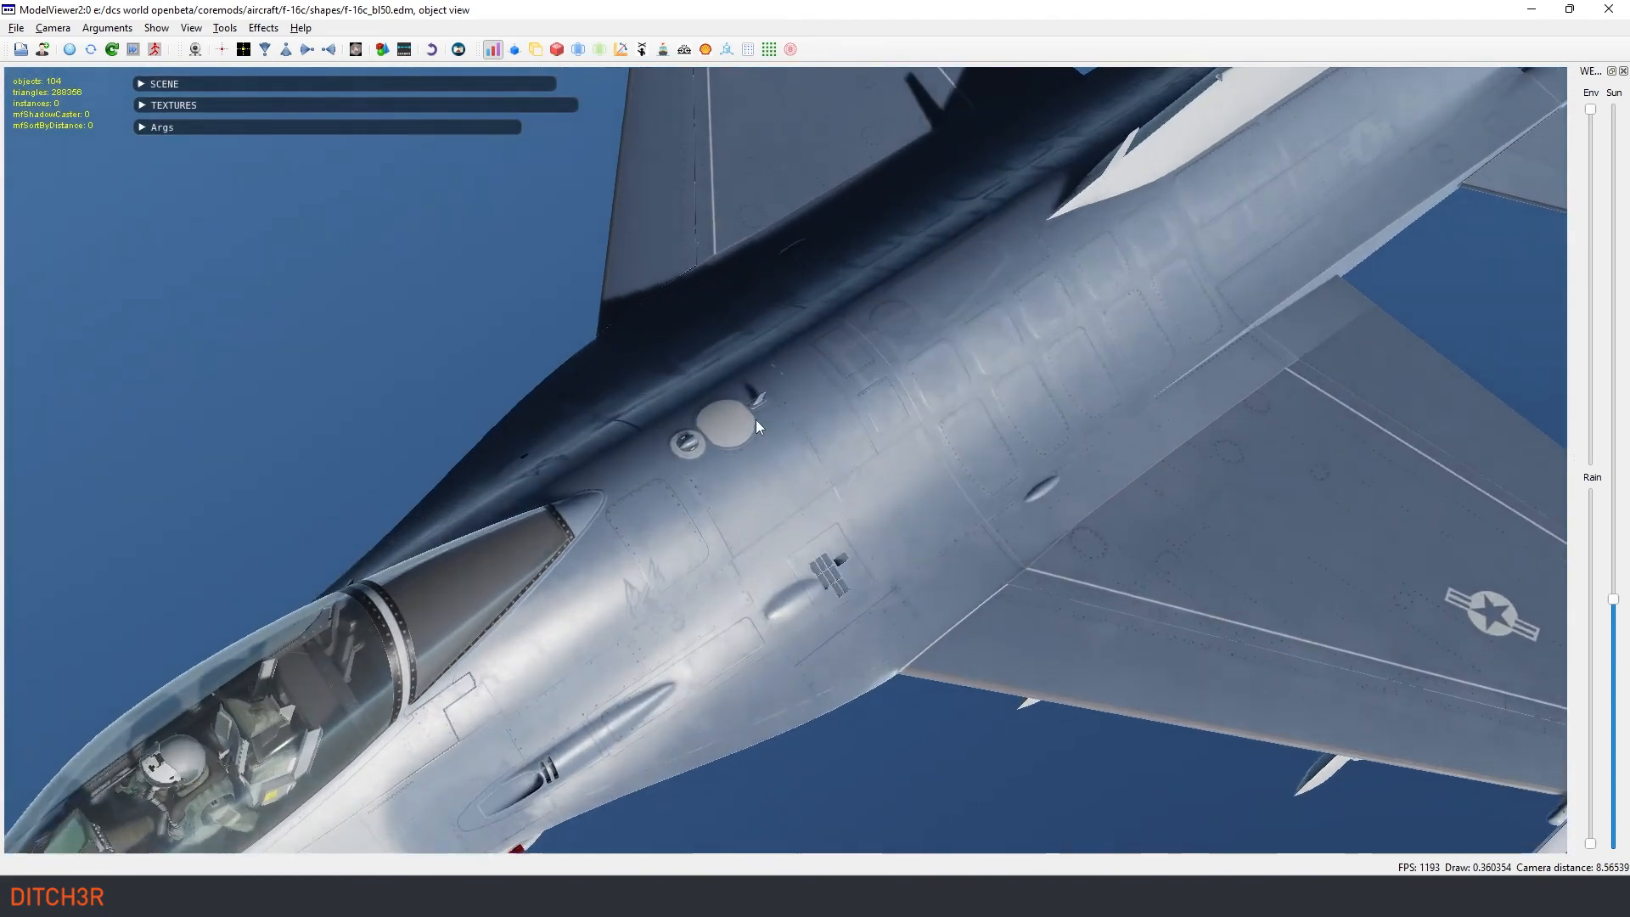
pyautogui.scroll(4, 755, 419)
pyautogui.scroll(2, 843, 361)
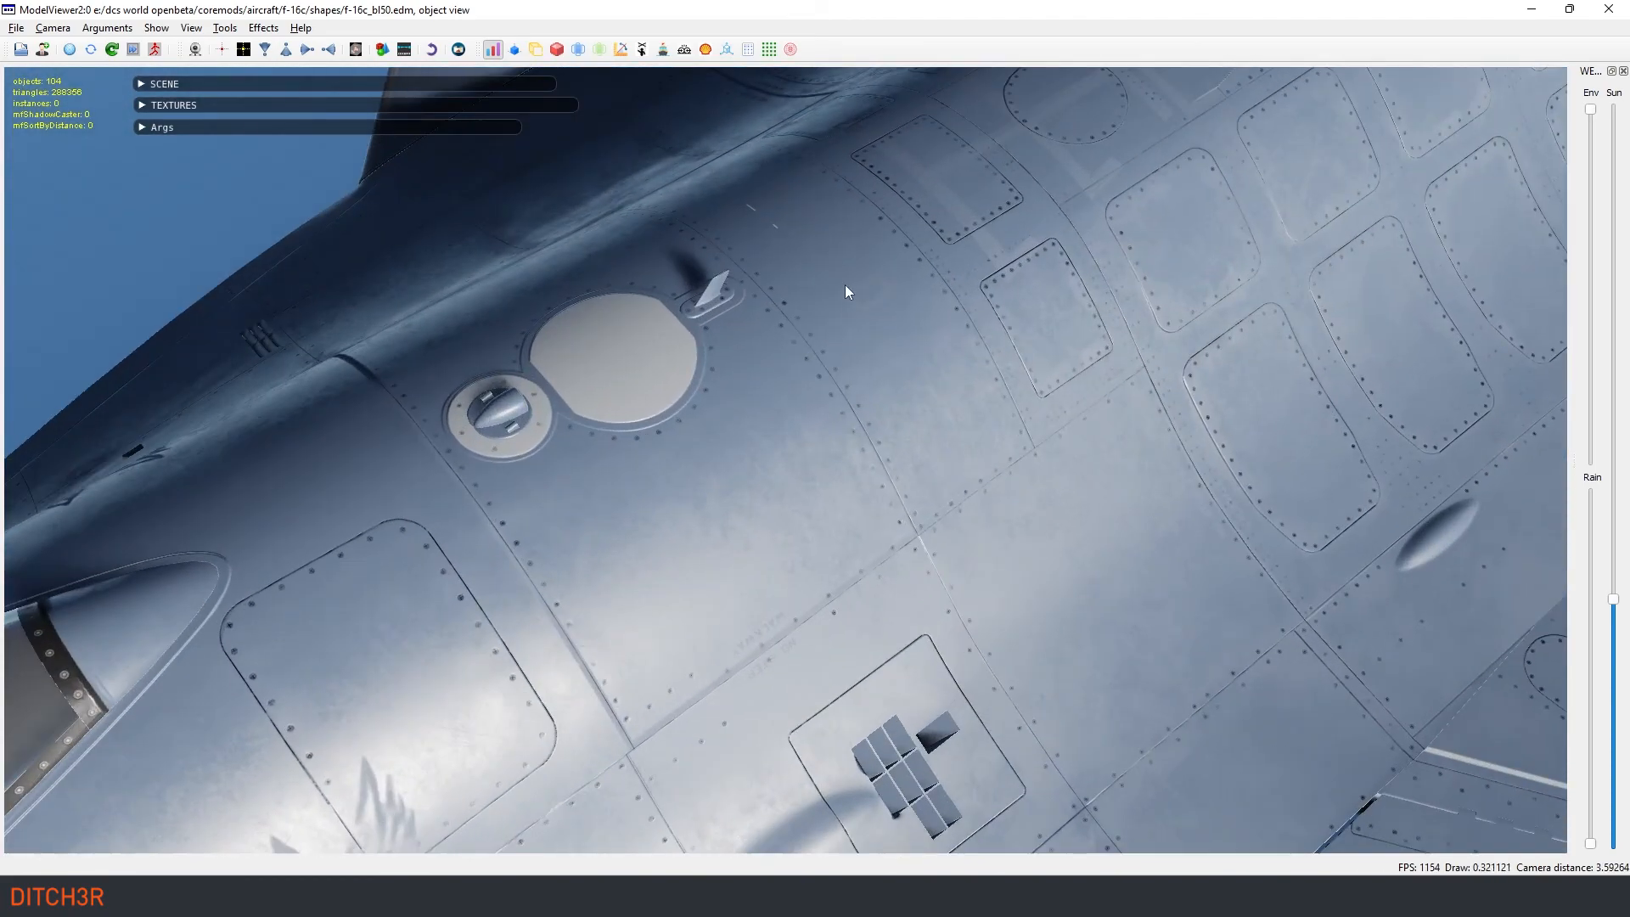
pyautogui.scroll(-8, 845, 292)
pyautogui.moveTo(878, 456); pyautogui.dragTo(874, 334)
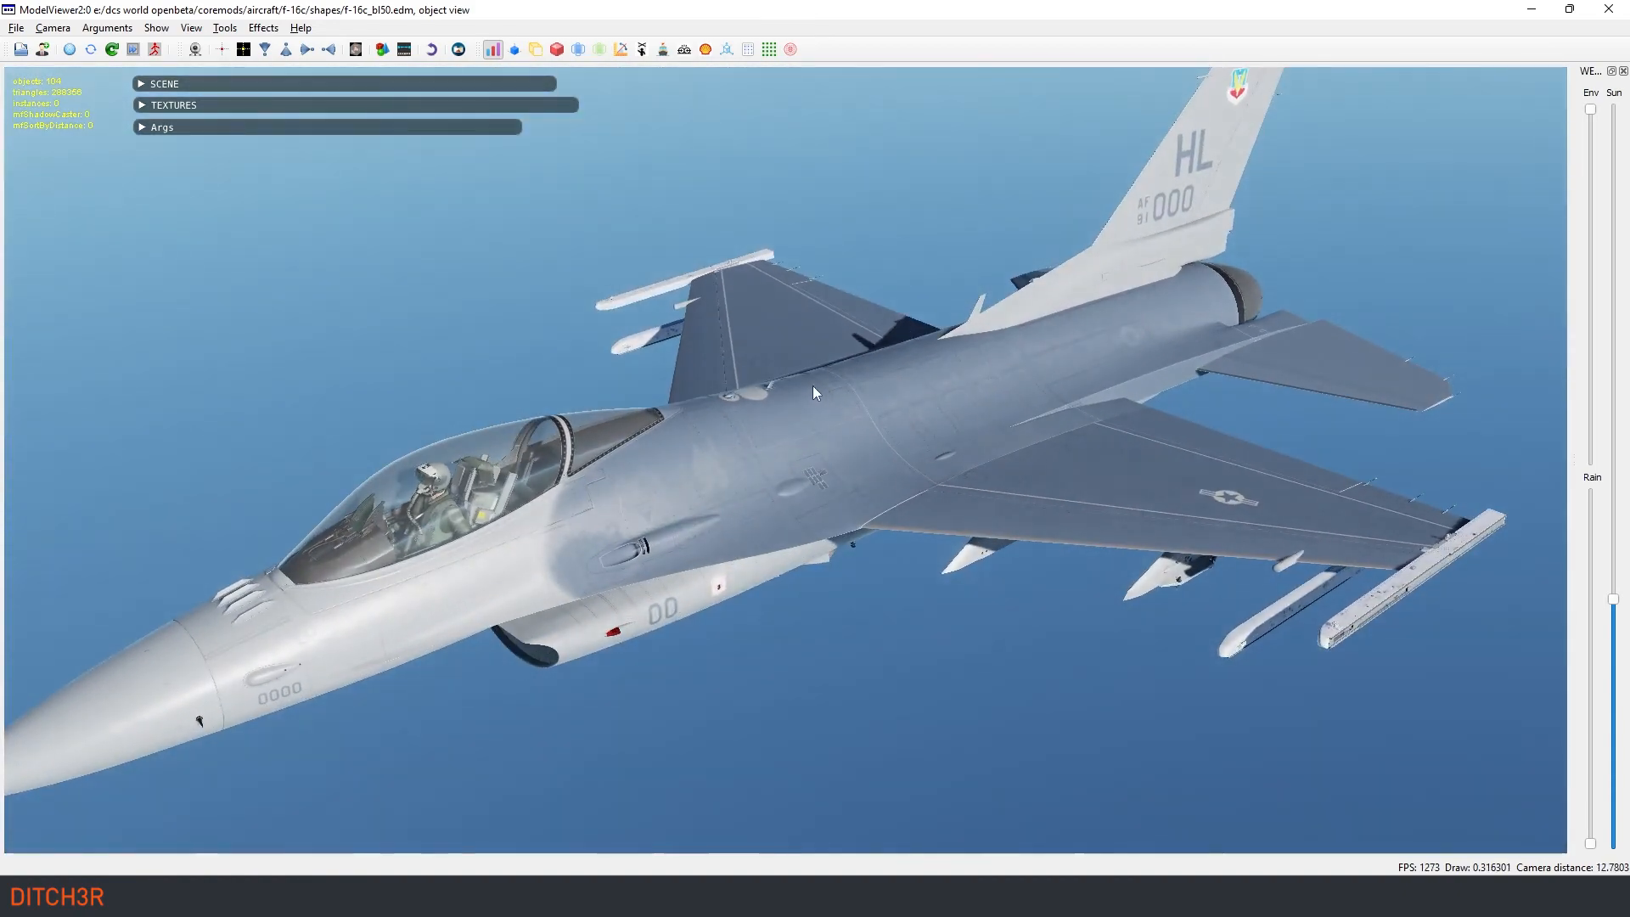
pyautogui.moveTo(750, 450); pyautogui.dragTo(776, 511)
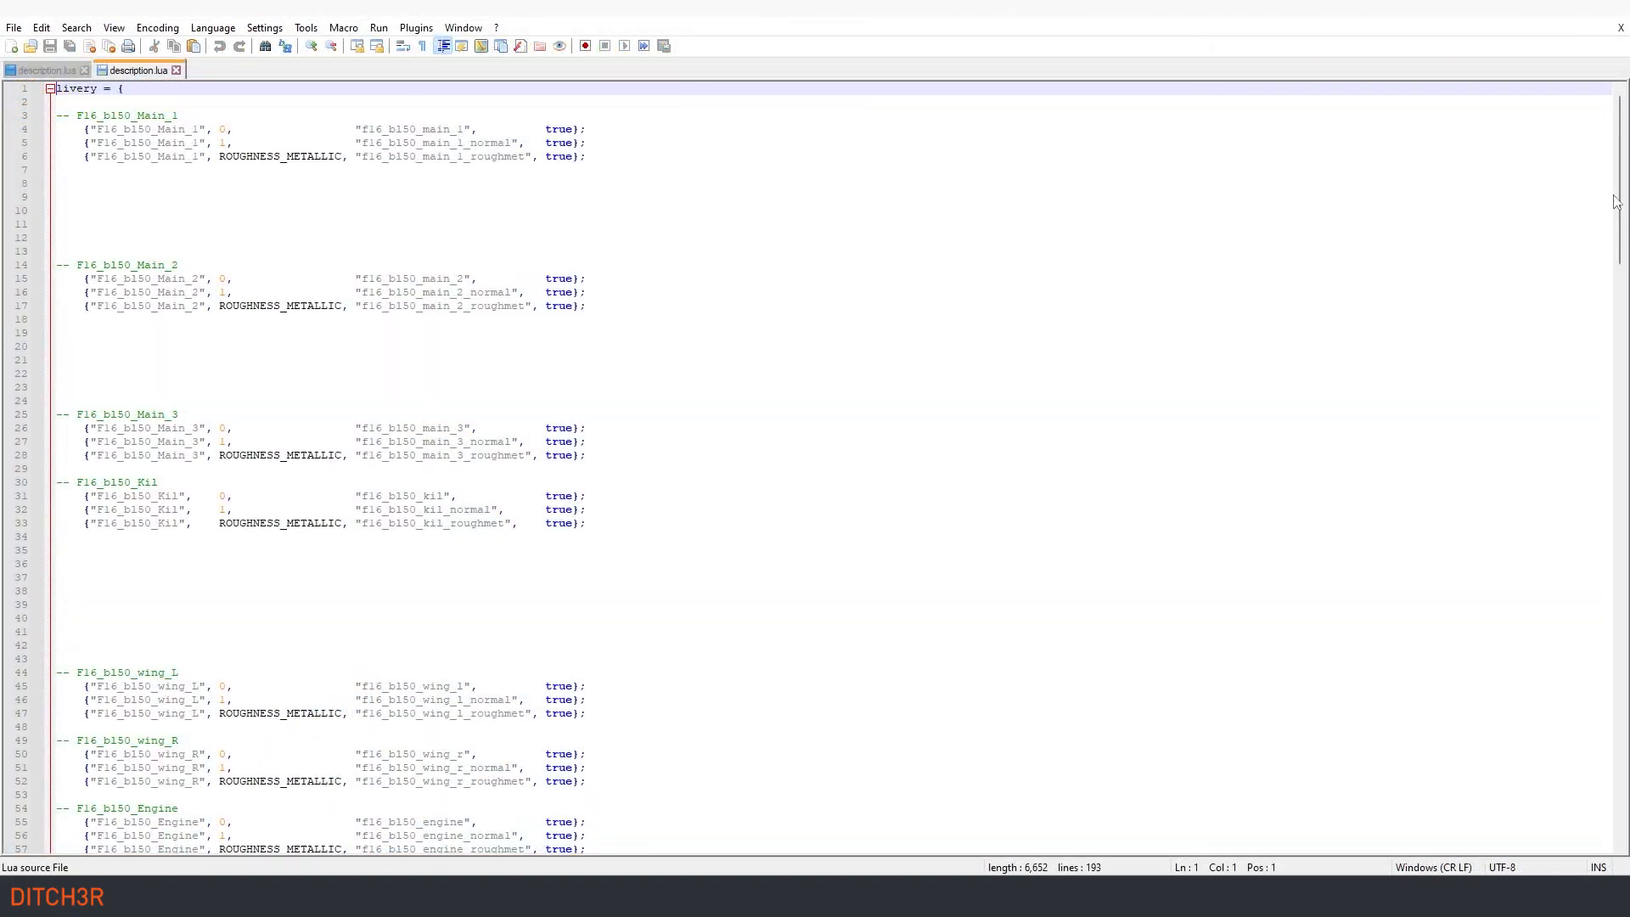
# Step: Copy the custom_args block for arguments 1000 to 1003 from the default livery's description.lua to the end of the 421st FS HILL AFB one
pyautogui.moveTo(1615, 202); pyautogui.dragTo(1616, 645)
pyautogui.moveTo(57, 604); pyautogui.dragTo(76, 700)
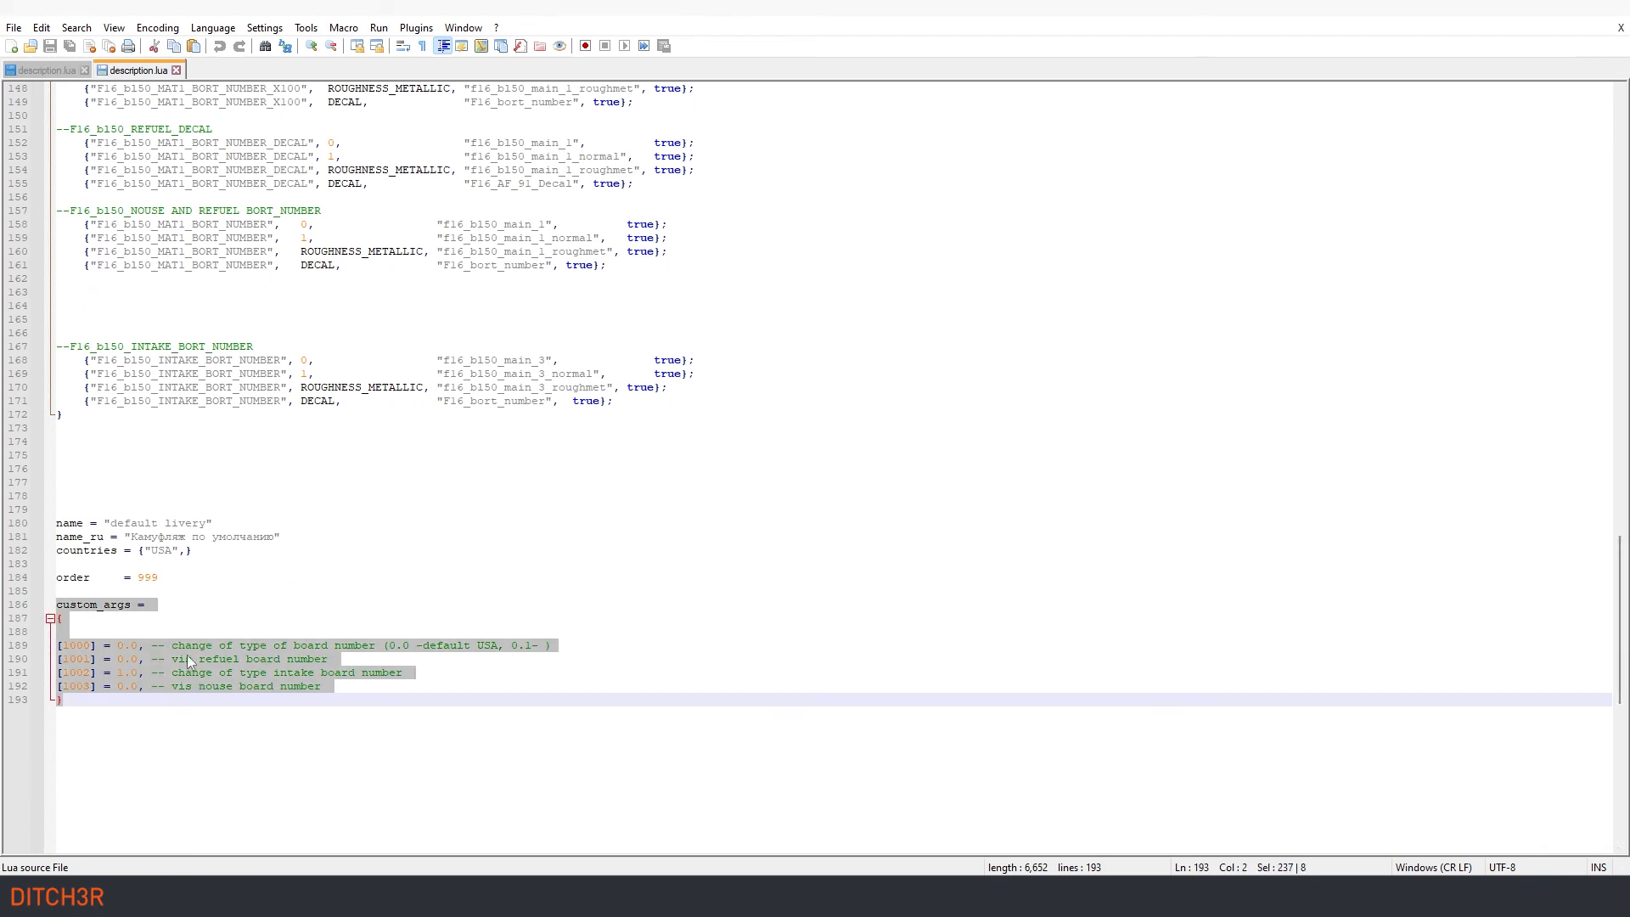
pyautogui.click(56, 72)
pyautogui.scroll(-20, 241, 603)
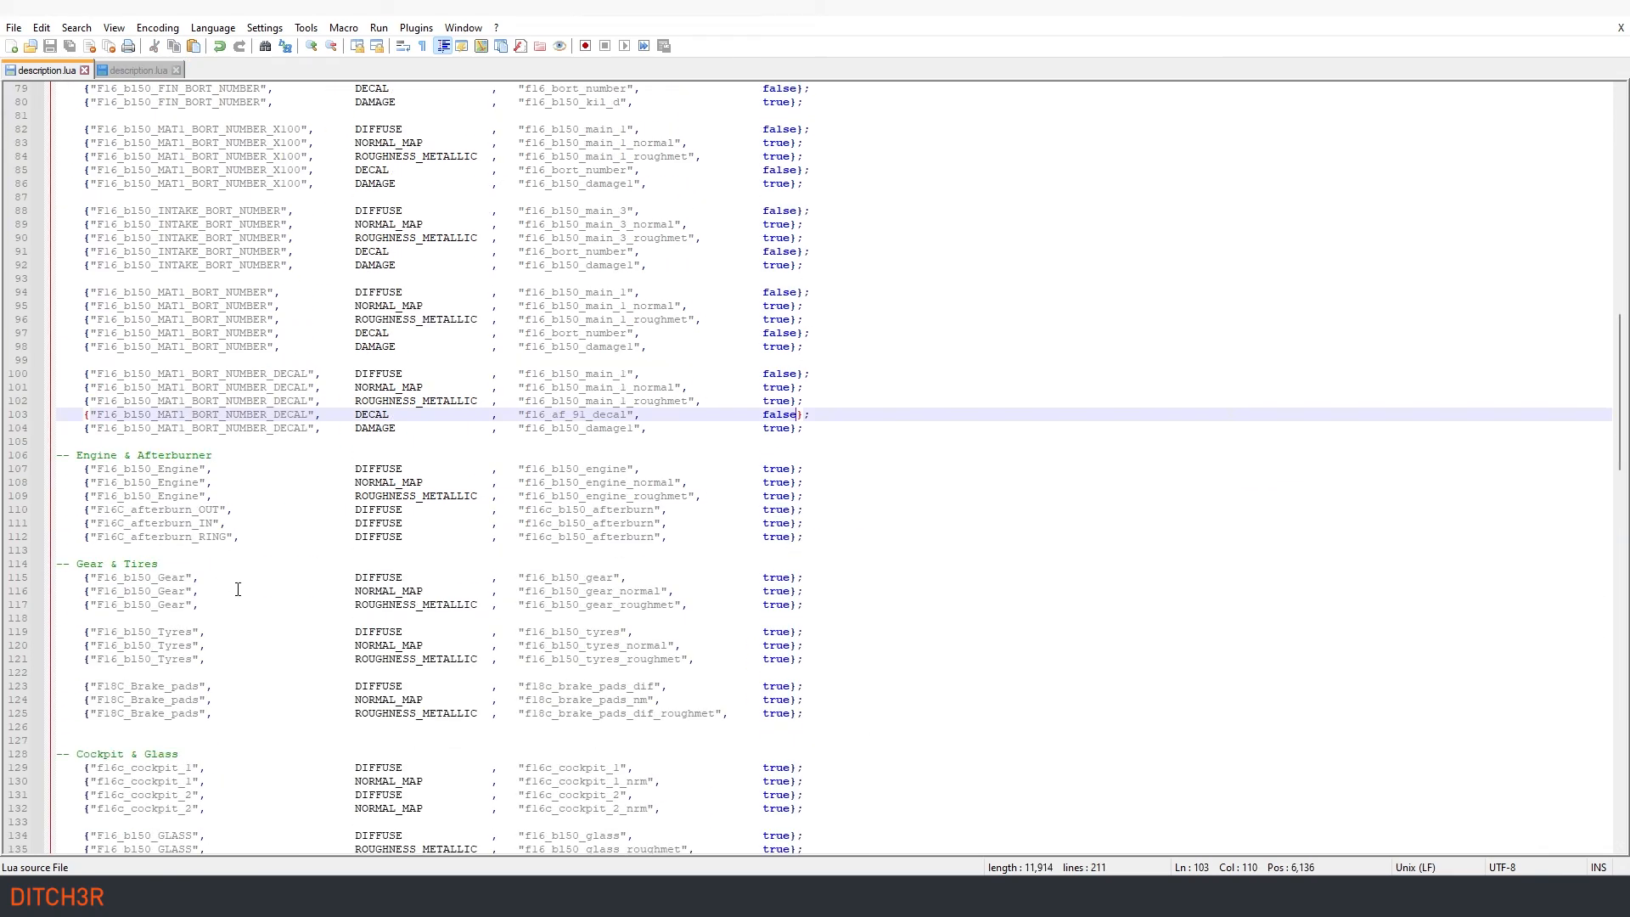
pyautogui.scroll(-13, 240, 602)
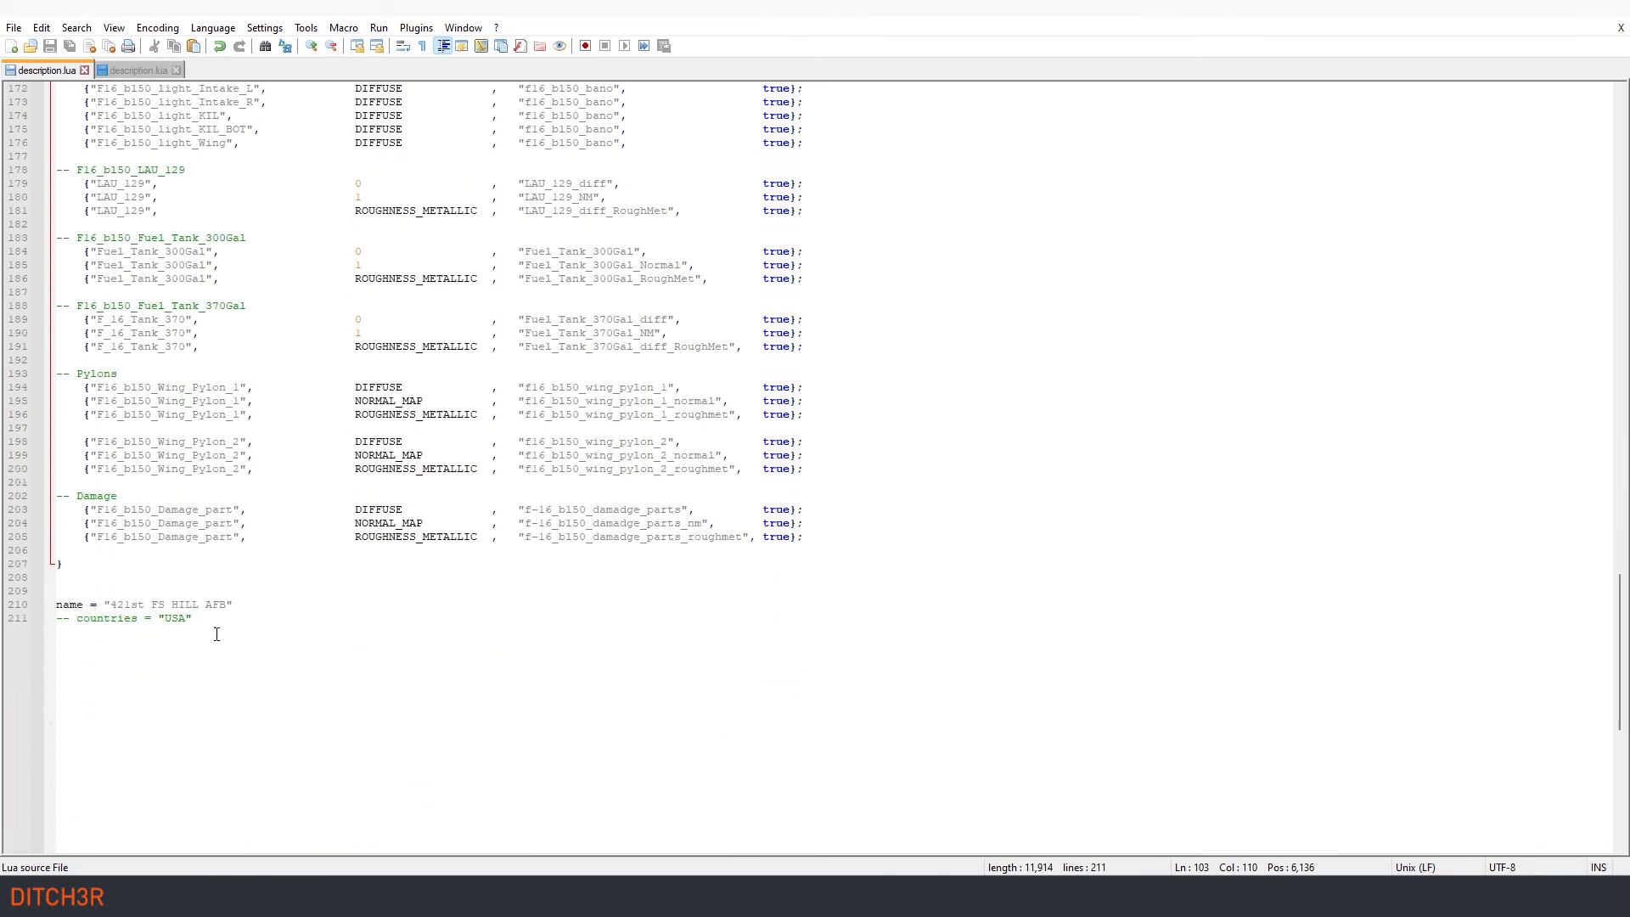
pyautogui.click(135, 671)
pyautogui.press('Return')
pyautogui.press('Return')
pyautogui.press('Return')
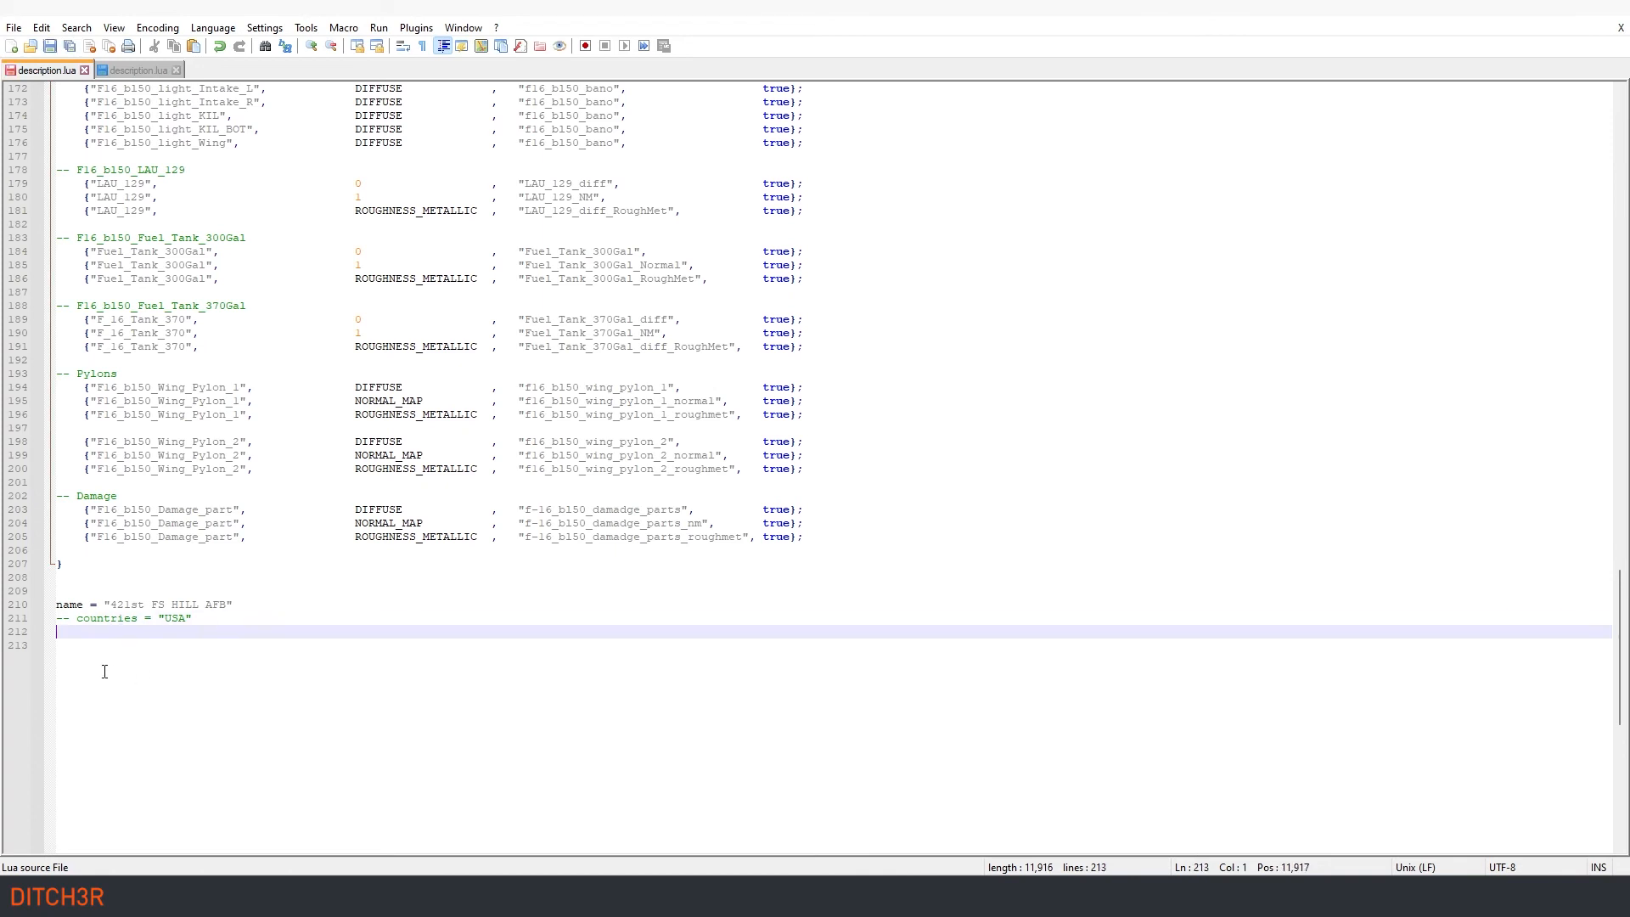
pyautogui.write('custom_args = {  [1000] = 0.0, -- change of type of board number (0.0 -default USA, 0.1- ) [1001] = 0.0, -- vis refuel board number [1002] = 1.0, -- change of type intake board number [1003] = 0.0, -- vis nouse board number }')
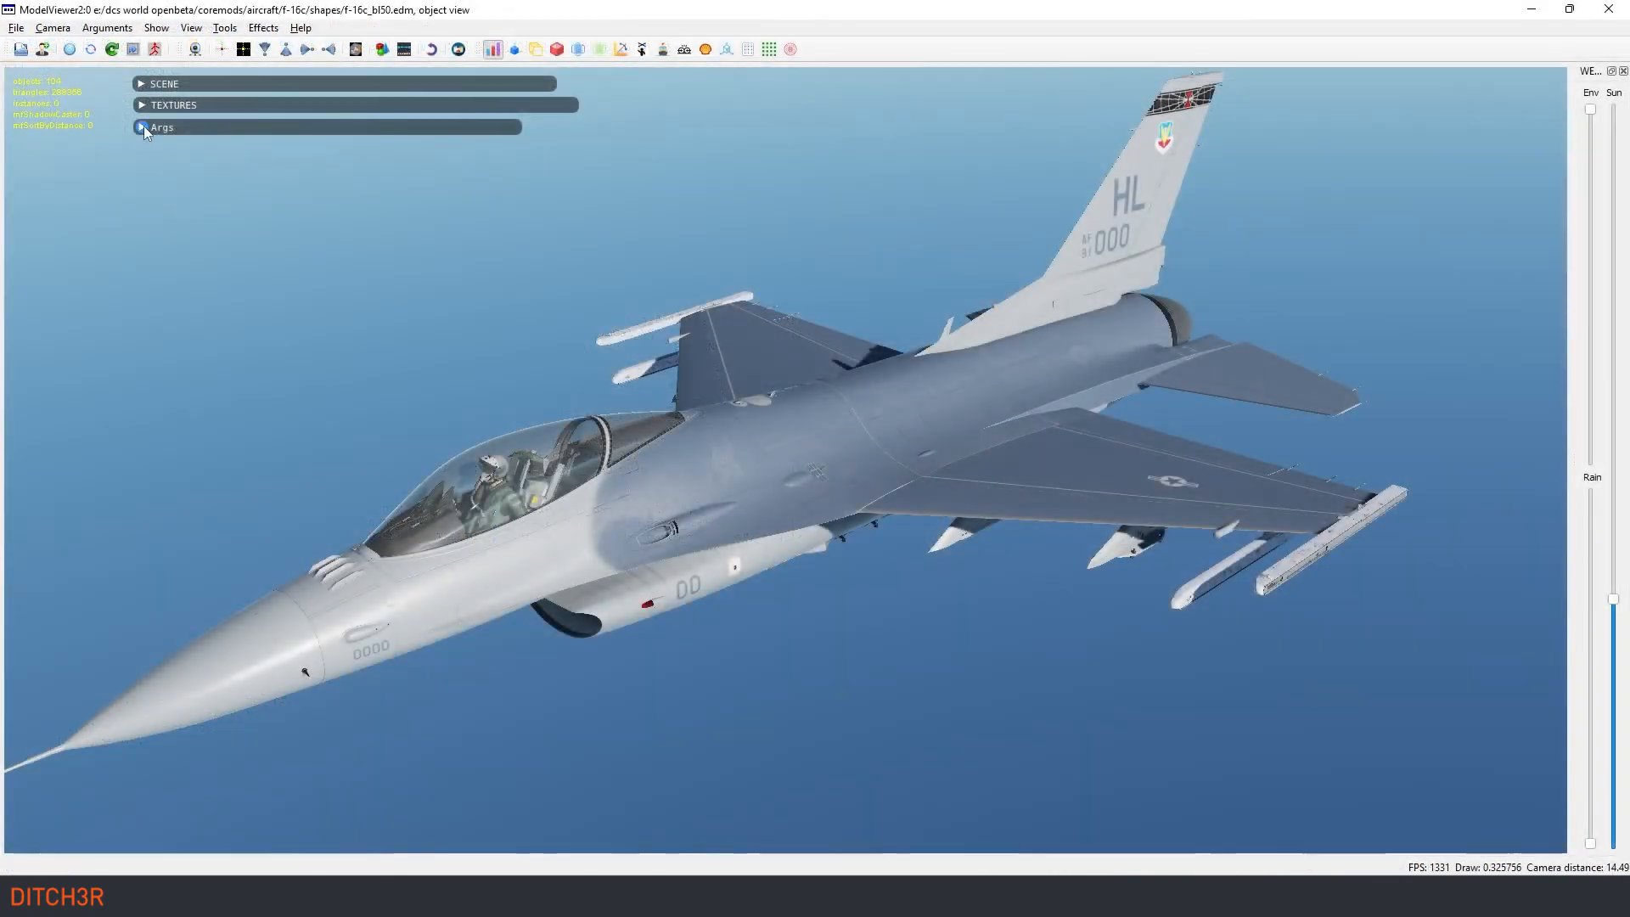
# Step: In ModelViewer, vary argument 1000 to about 0.263 and back near zero to examine how the tail board number changes
pyautogui.click(144, 127)
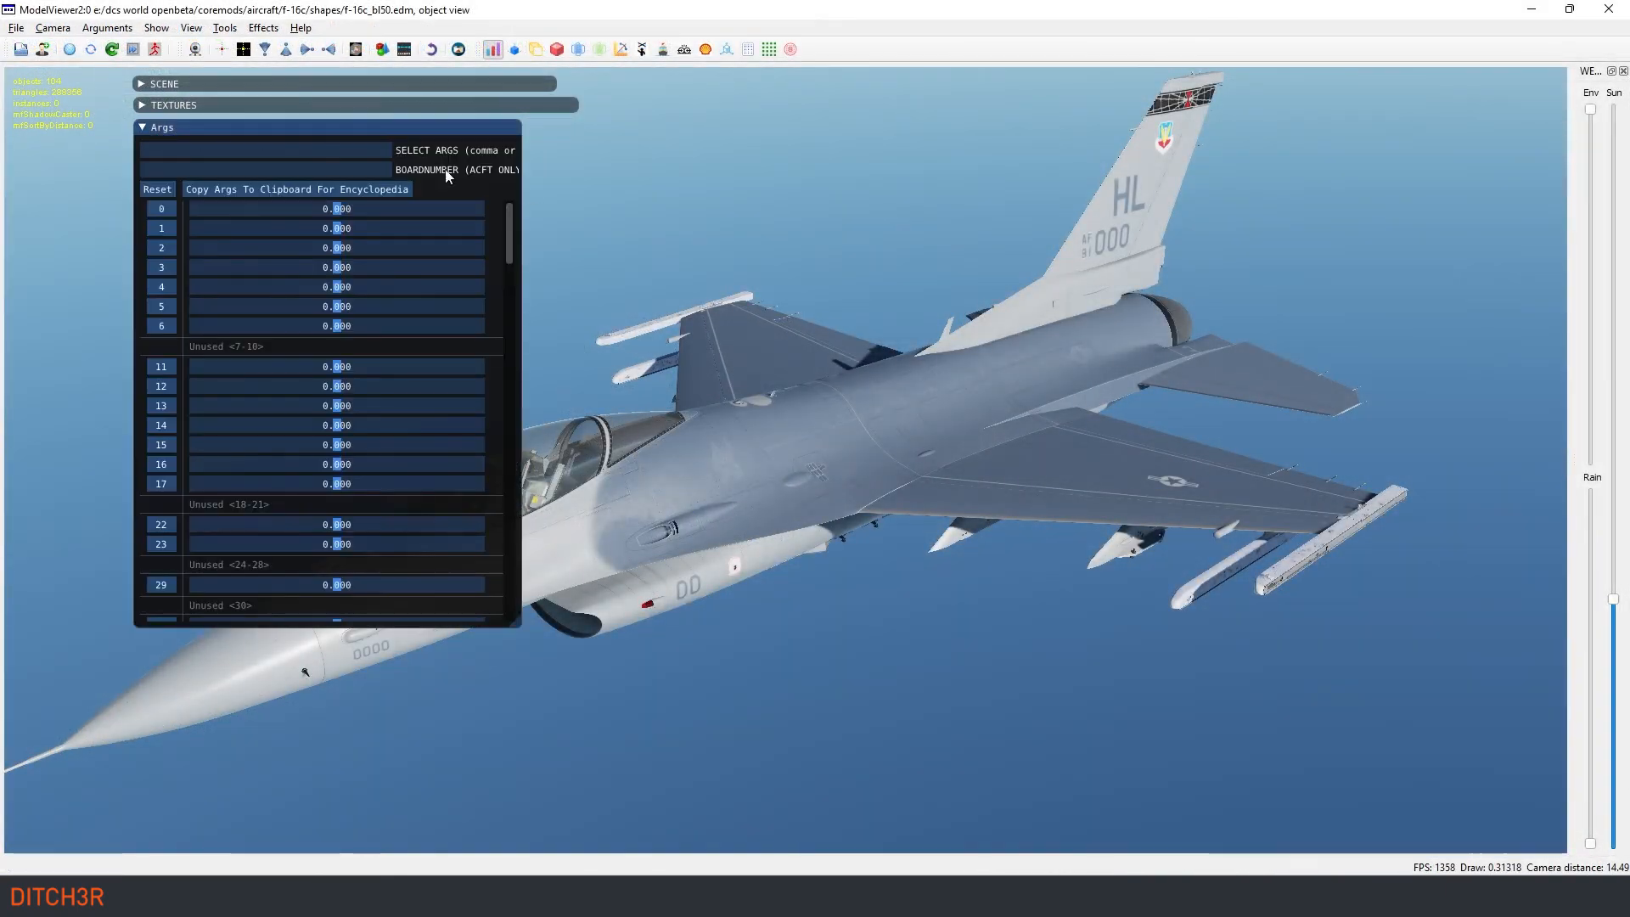
pyautogui.moveTo(509, 233); pyautogui.dragTo(528, 614)
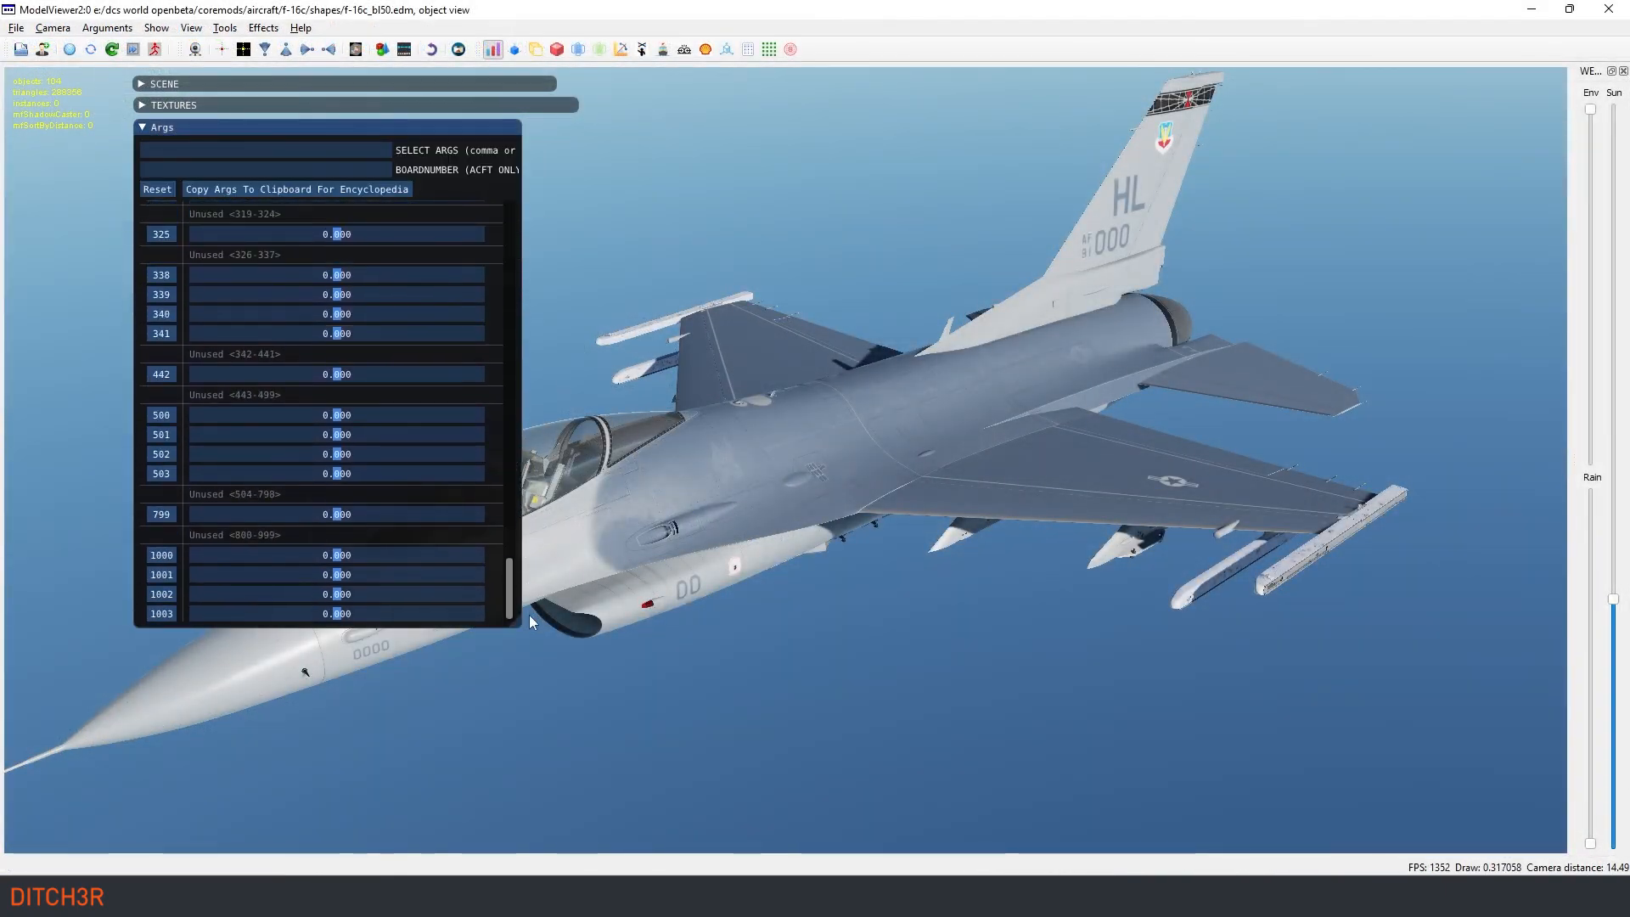
pyautogui.moveTo(343, 552); pyautogui.dragTo(374, 552)
pyautogui.scroll(5, 1019, 465)
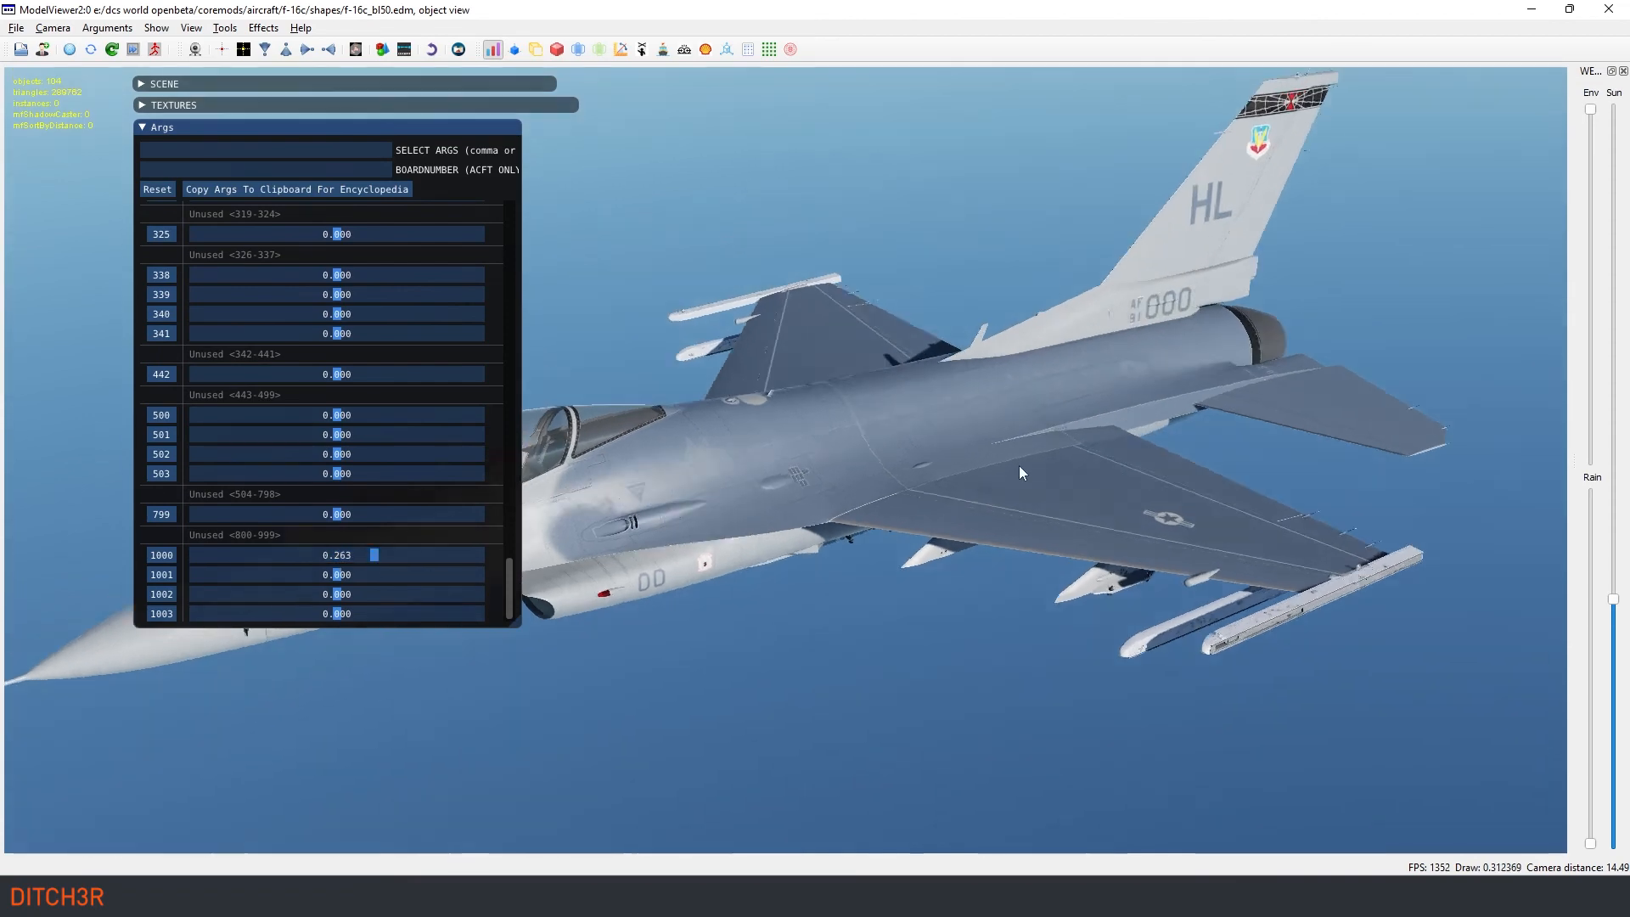
pyautogui.moveTo(1019, 465); pyautogui.dragTo(813, 452)
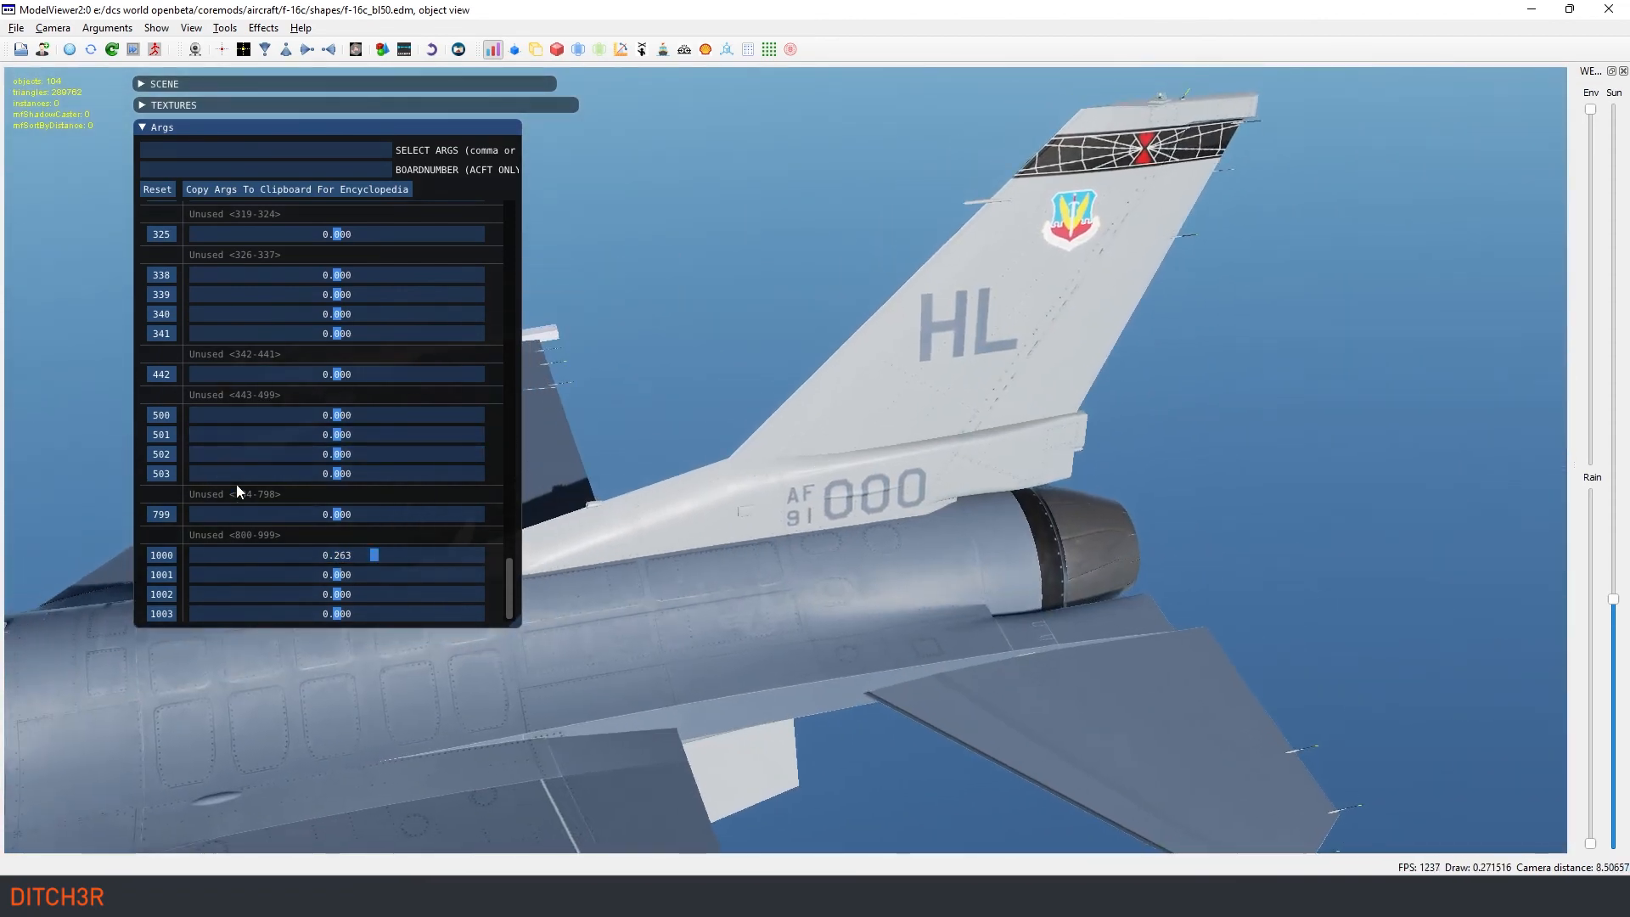
pyautogui.moveTo(374, 553); pyautogui.dragTo(187, 560)
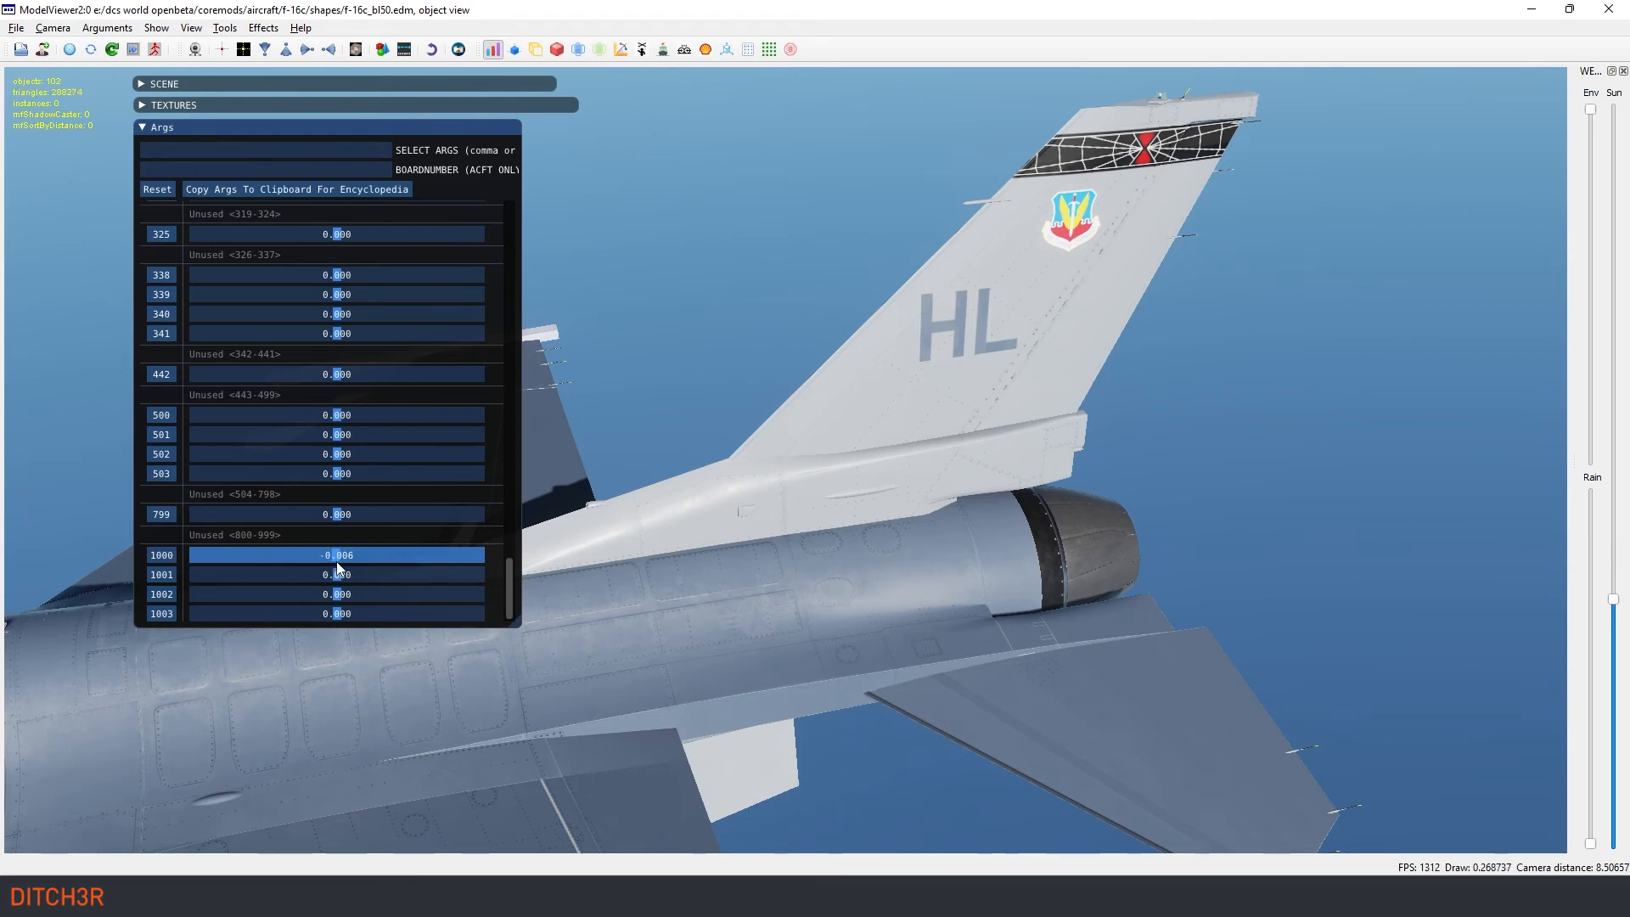
pyautogui.moveTo(337, 567); pyautogui.dragTo(337, 567)
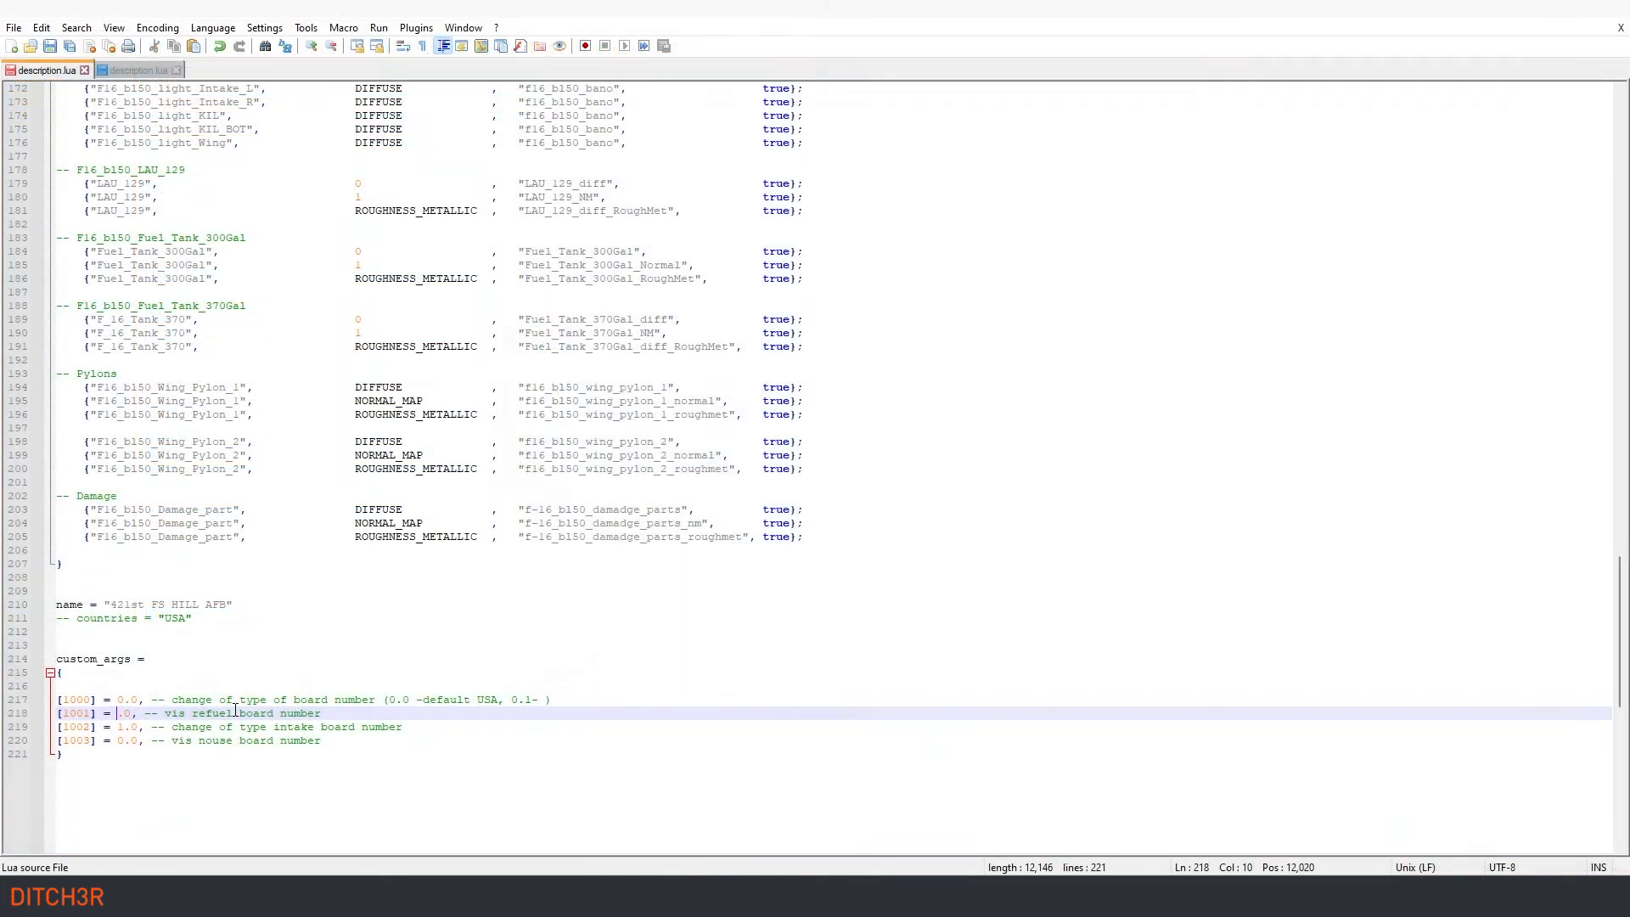
# Step: Switch to description.lua, set custom_args 1001 (refuel board number) and 1003 (nose board number) to 1.0, and save the file
pyautogui.write('1')
pyautogui.press('Down')
pyautogui.press('Down')
pyautogui.press('BackSpace')
pyautogui.write('1')
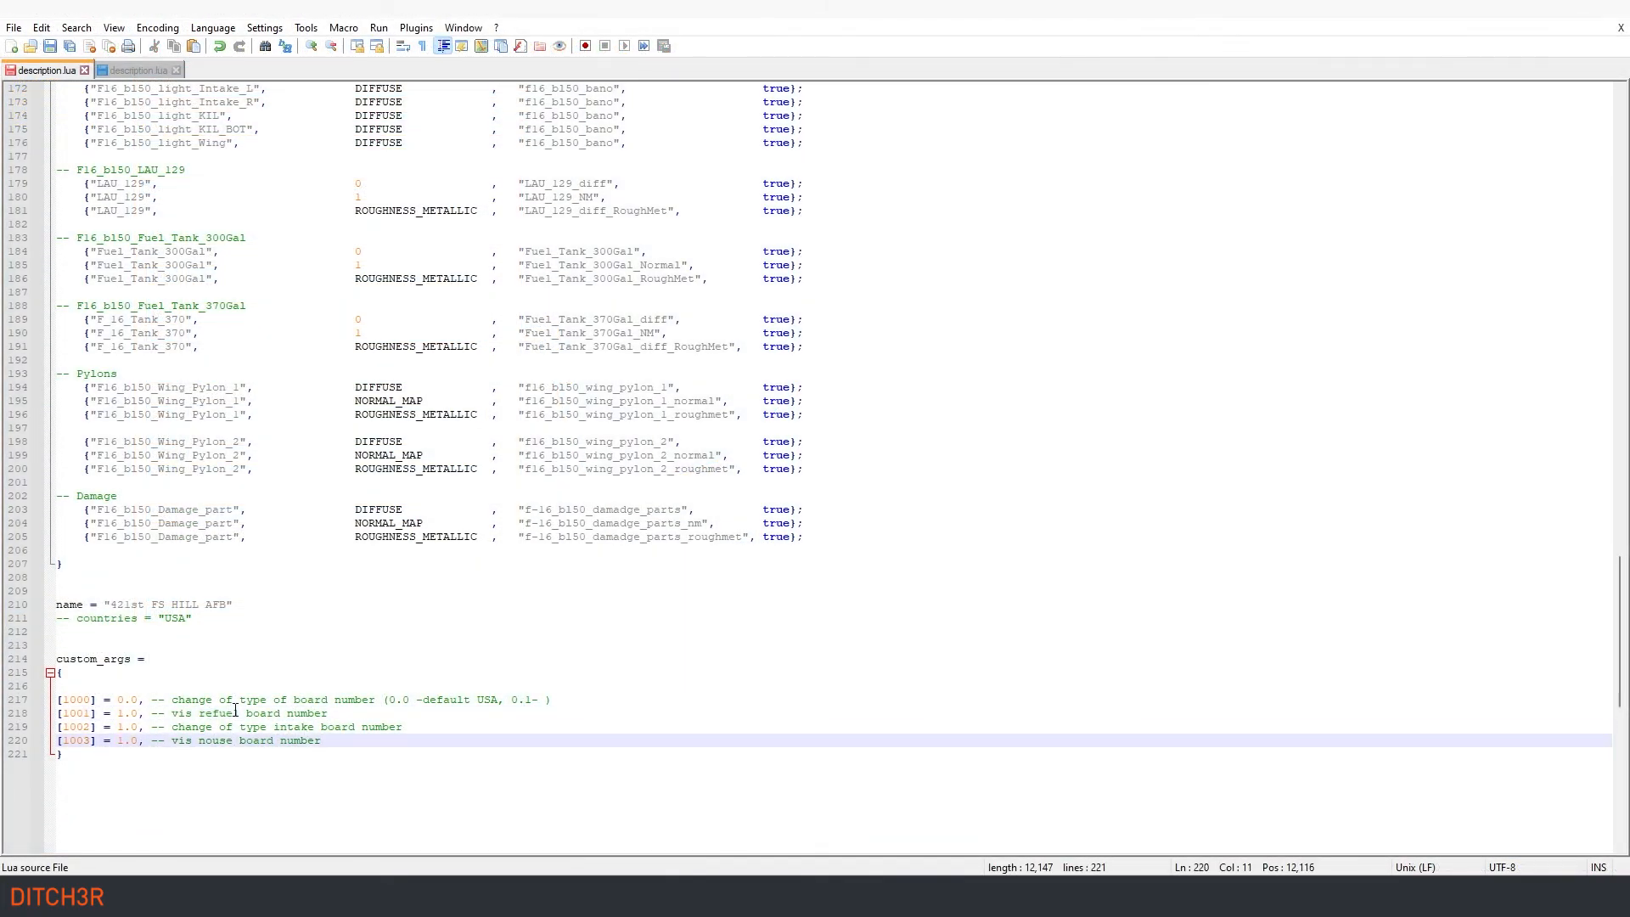
pyautogui.click(57, 49)
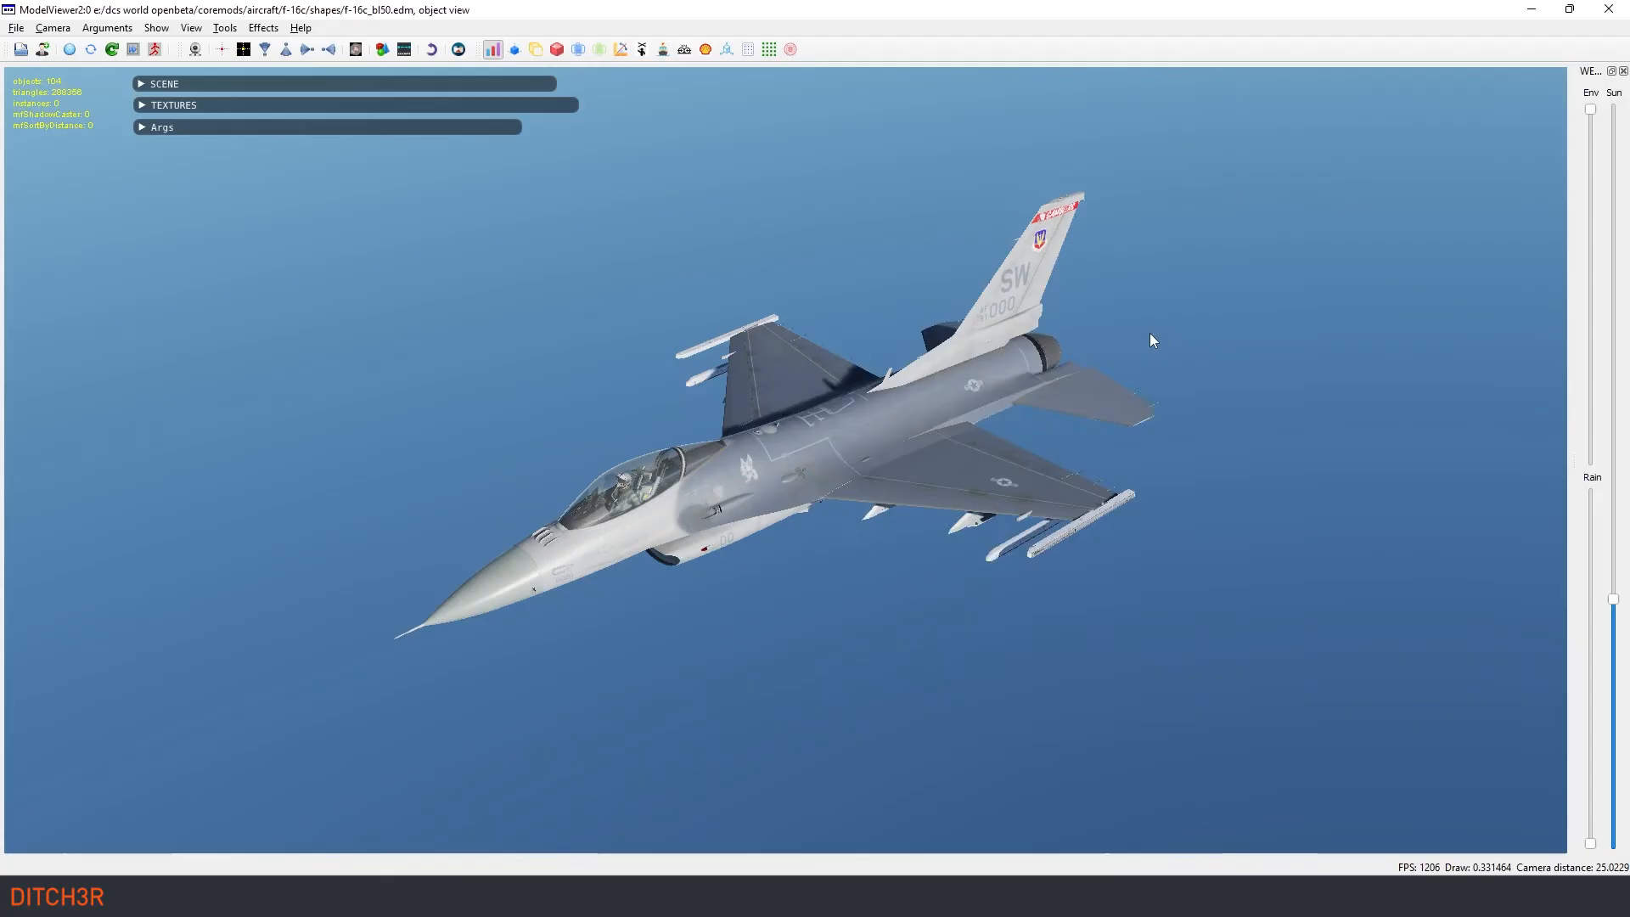
# Step: Load the 421st FS HILL AFB livery from the F-16C_50 database type onto the aircraft in ModelViewer
pyautogui.scroll(-4, 894, 642)
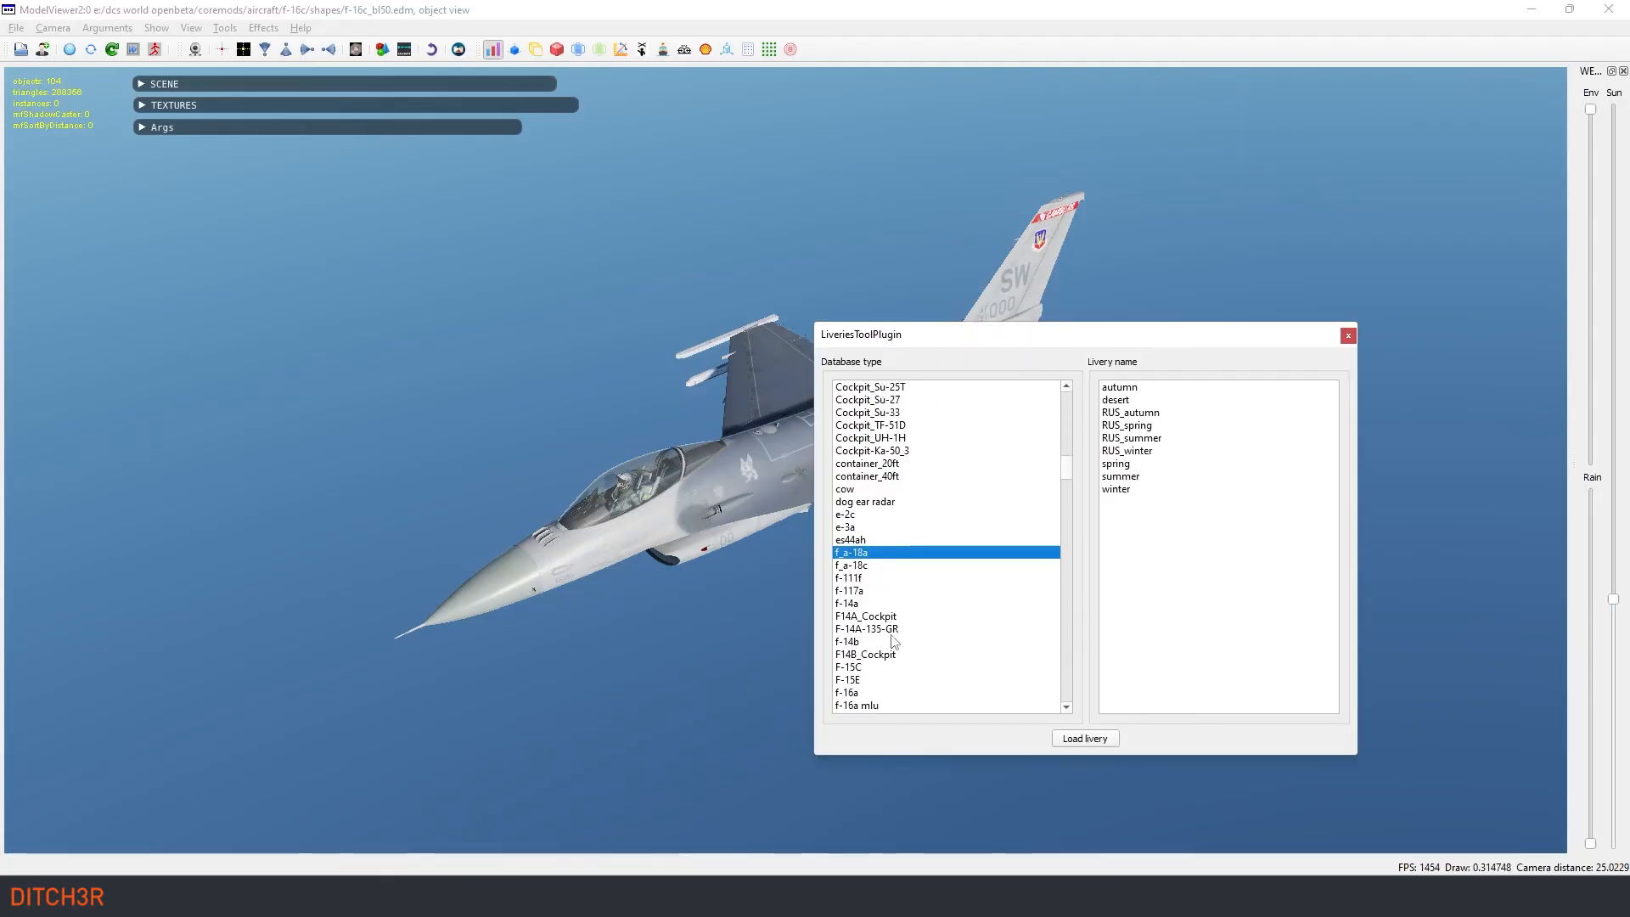
pyautogui.scroll(-2, 885, 642)
pyautogui.click(865, 666)
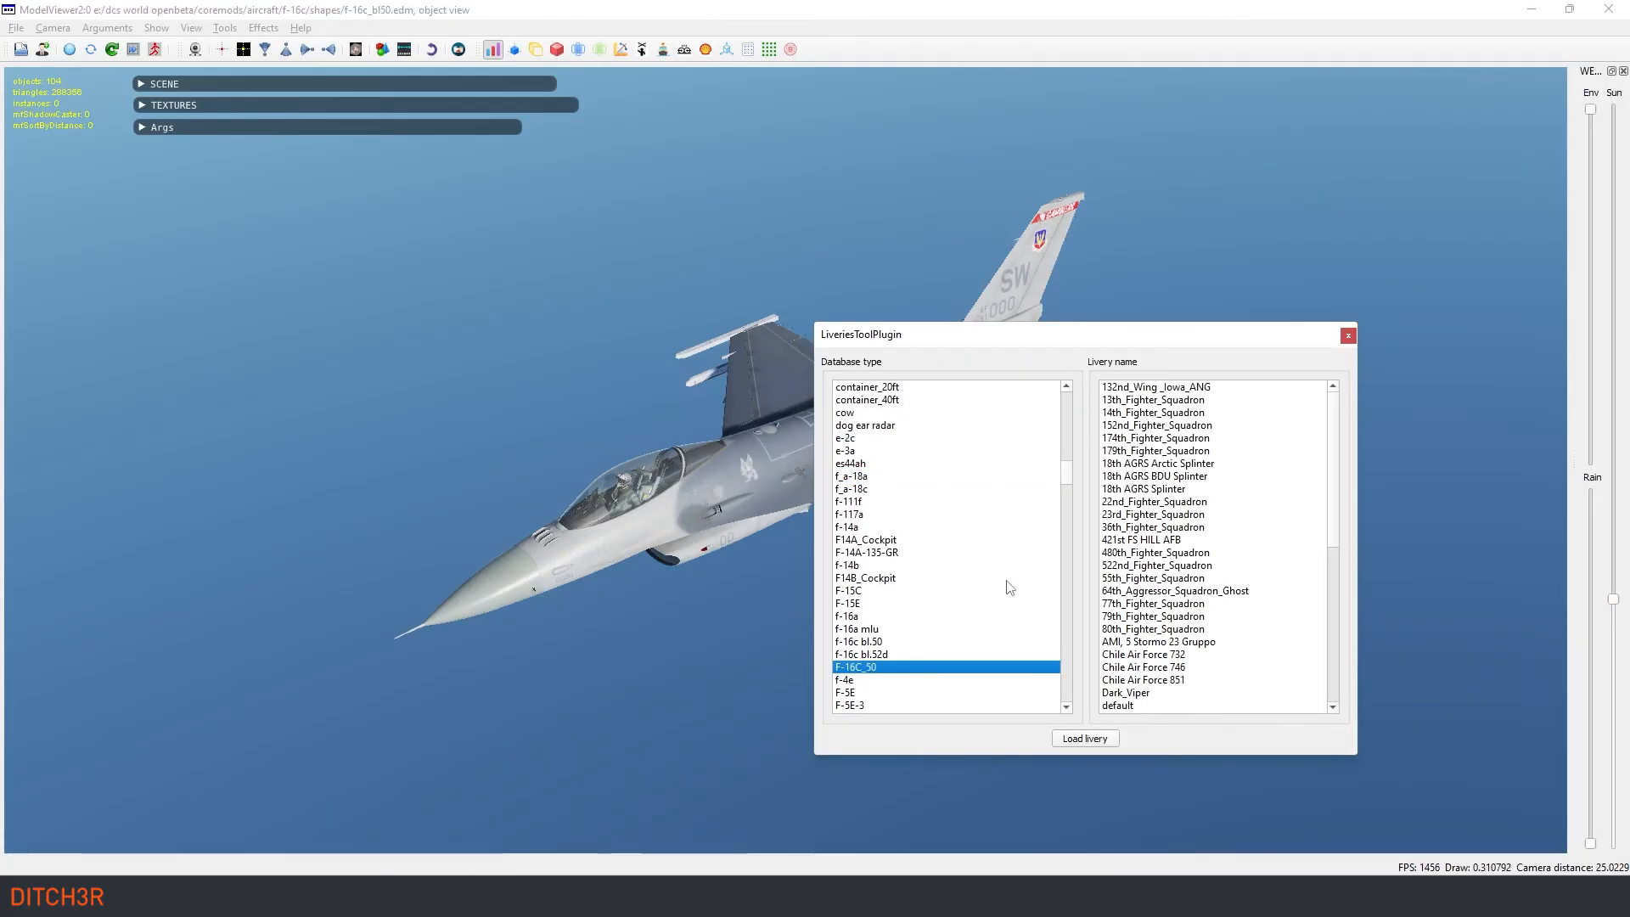
pyautogui.click(1142, 540)
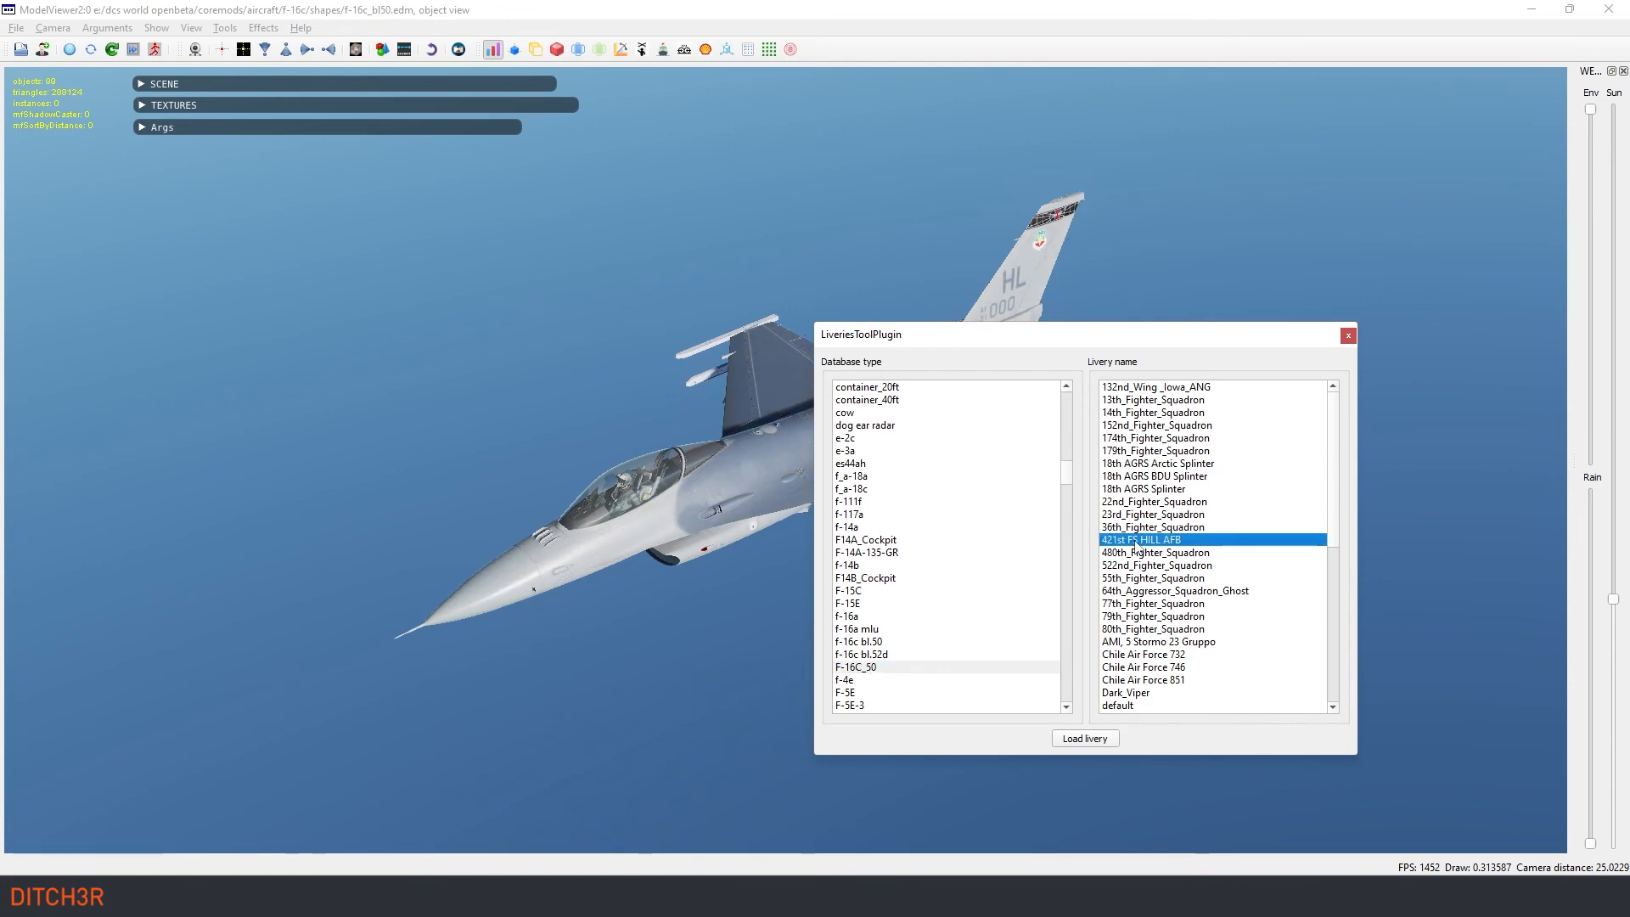
# Step: Apply the selected livery to the aircraft and examine the board numbers around the nose, refuelling area and tail
pyautogui.click(1103, 738)
pyautogui.click(1348, 338)
pyautogui.scroll(6, 812, 484)
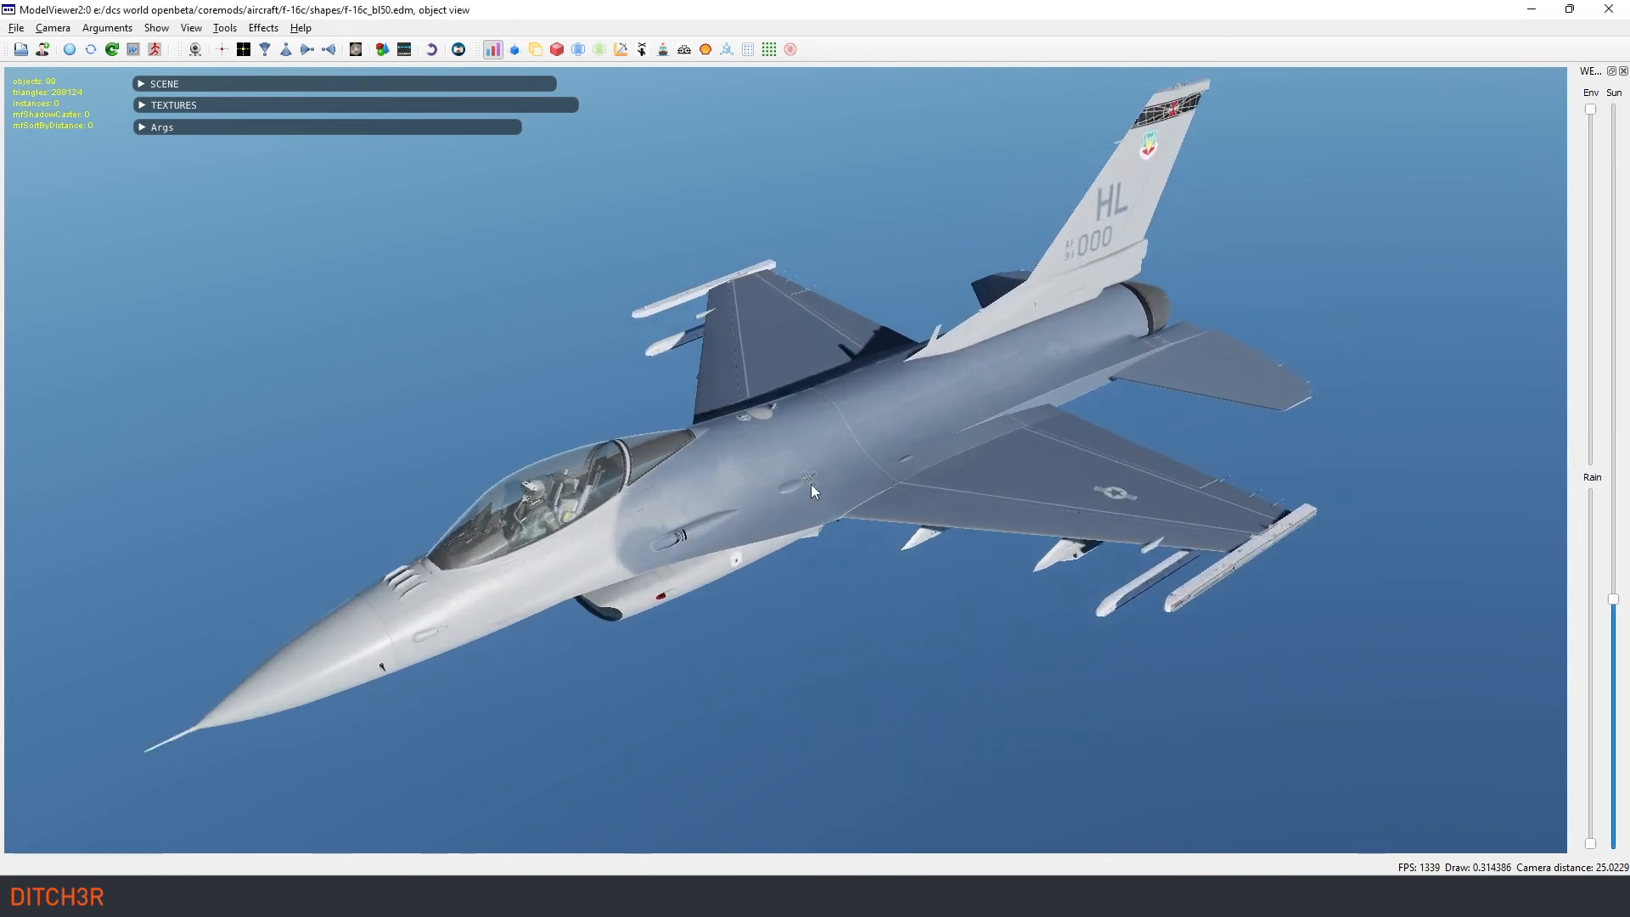
pyautogui.moveTo(801, 334); pyautogui.dragTo(649, 548)
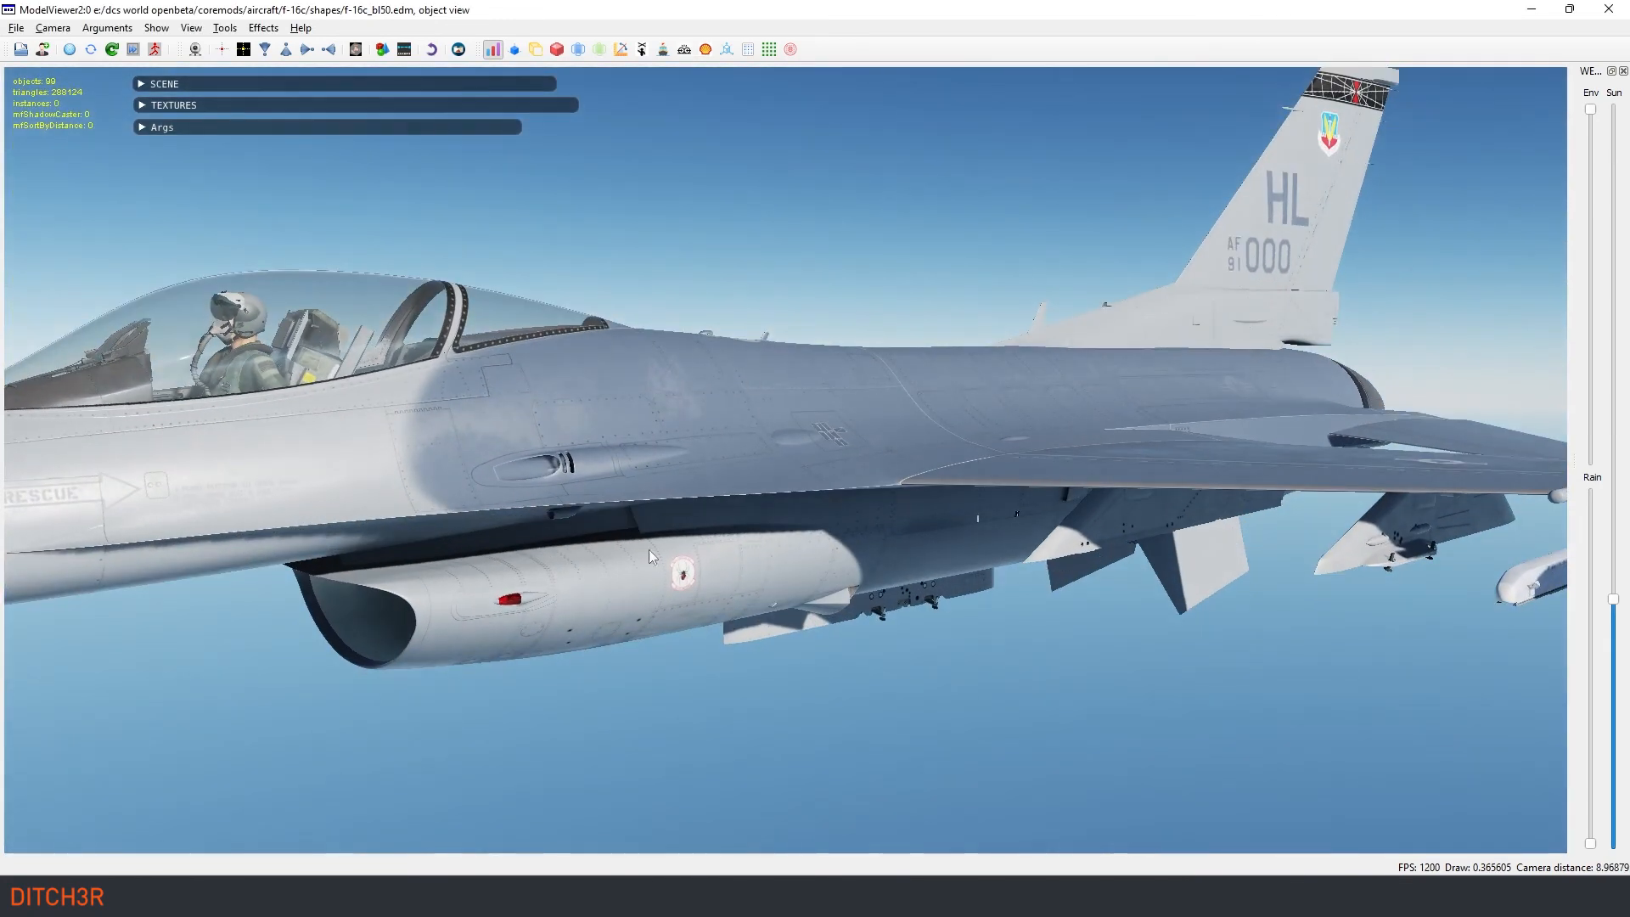
pyautogui.scroll(2, 636, 623)
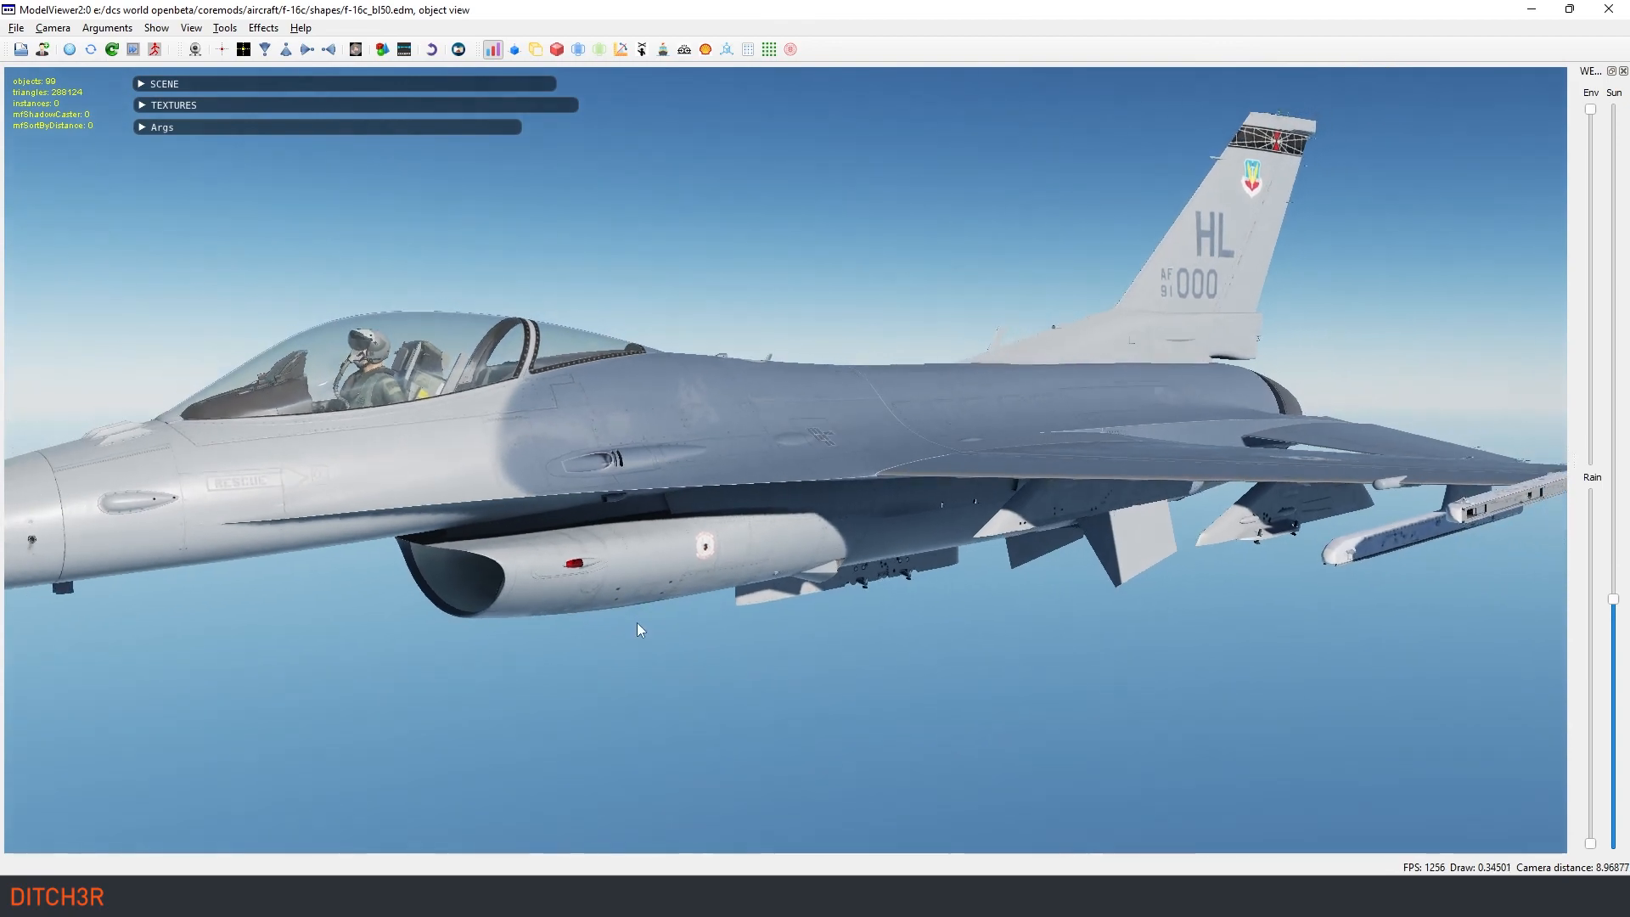
pyautogui.scroll(-2, 292, 550)
pyautogui.moveTo(263, 556); pyautogui.dragTo(457, 527)
pyautogui.moveTo(716, 475); pyautogui.dragTo(992, 411)
pyautogui.scroll(-2, 1008, 543)
pyautogui.moveTo(1007, 547); pyautogui.dragTo(915, 563)
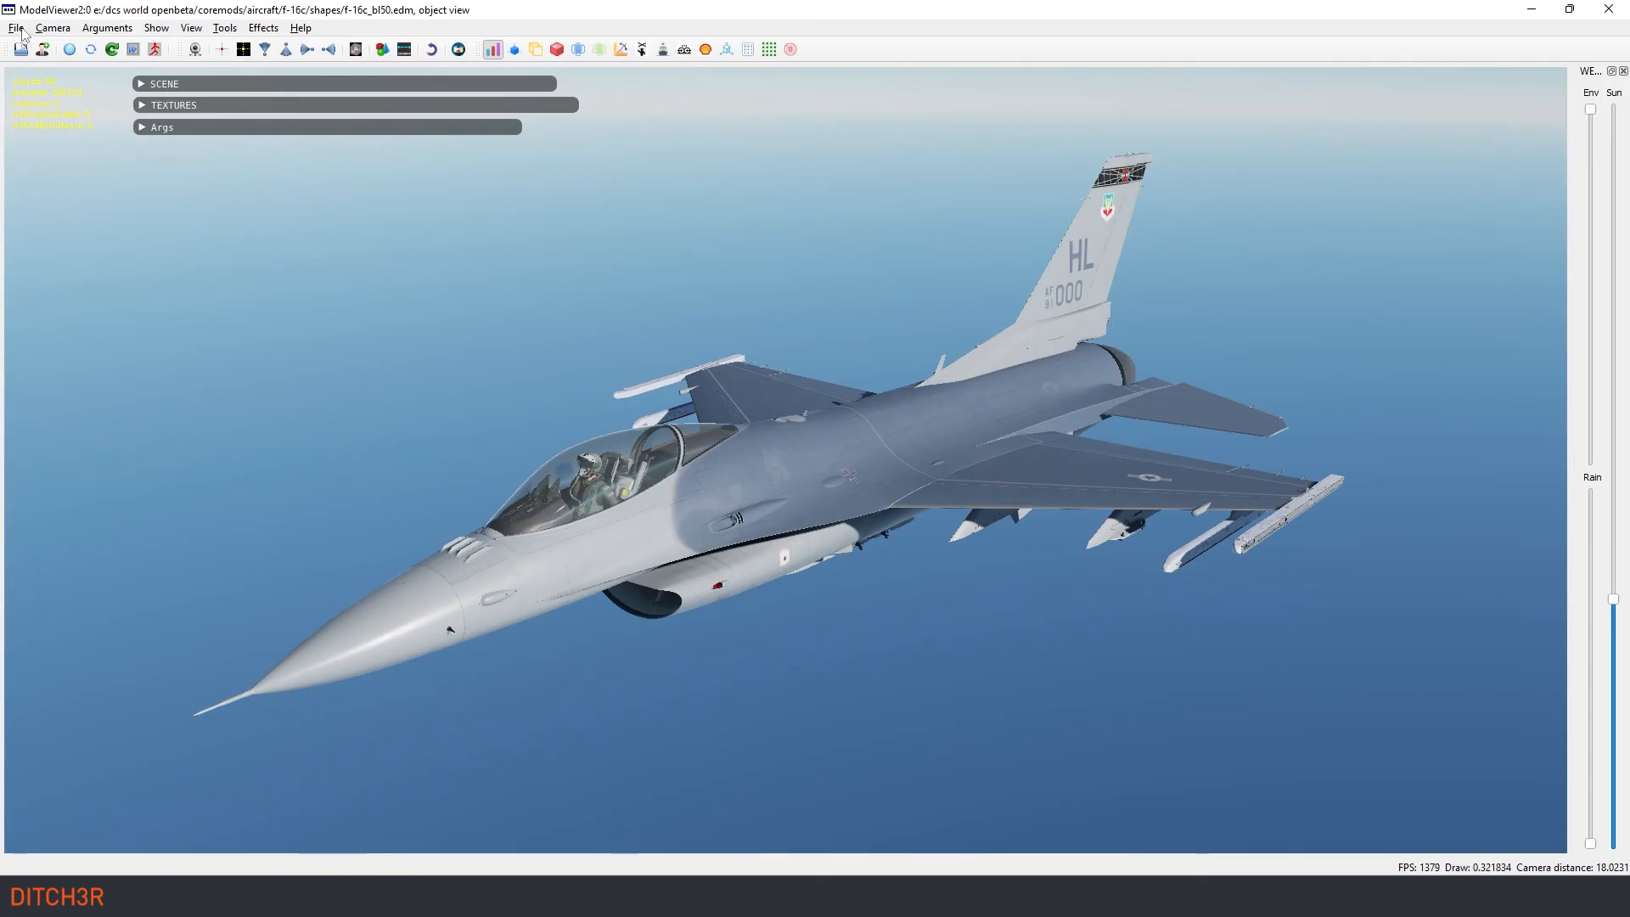
# Step: Load the F16c_bl50_fuel_tank_370gal.EDM model from the F-16C Shapes folder and preview its fuel_tank_370gal_diff texture
pyautogui.click(15, 27)
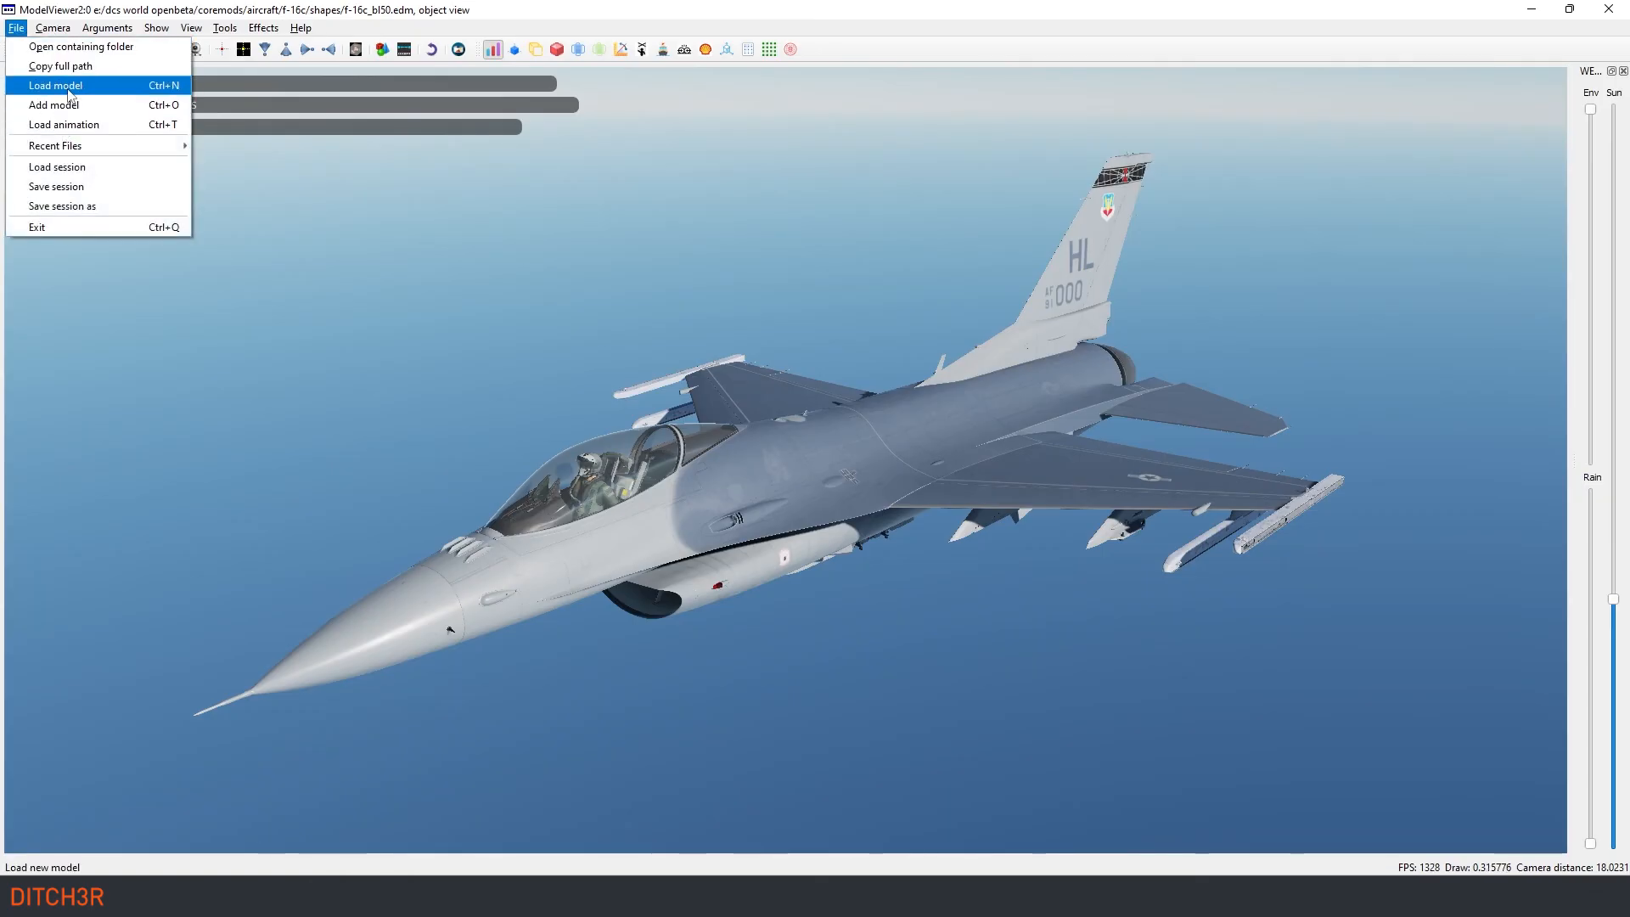
pyautogui.click(69, 88)
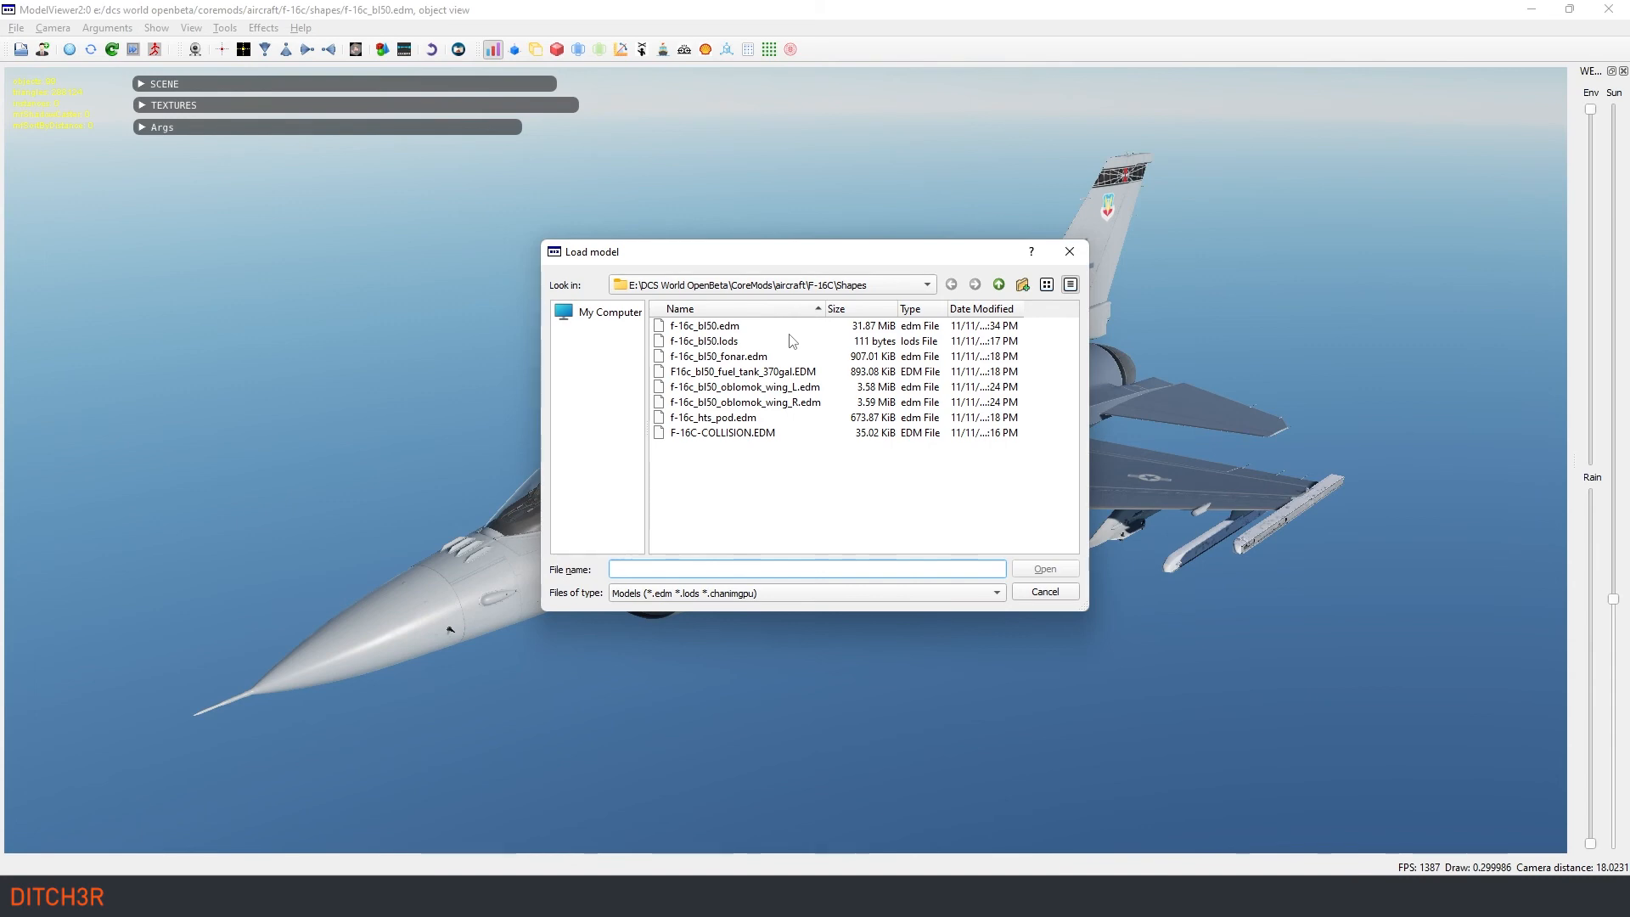
pyautogui.doubleClick(774, 372)
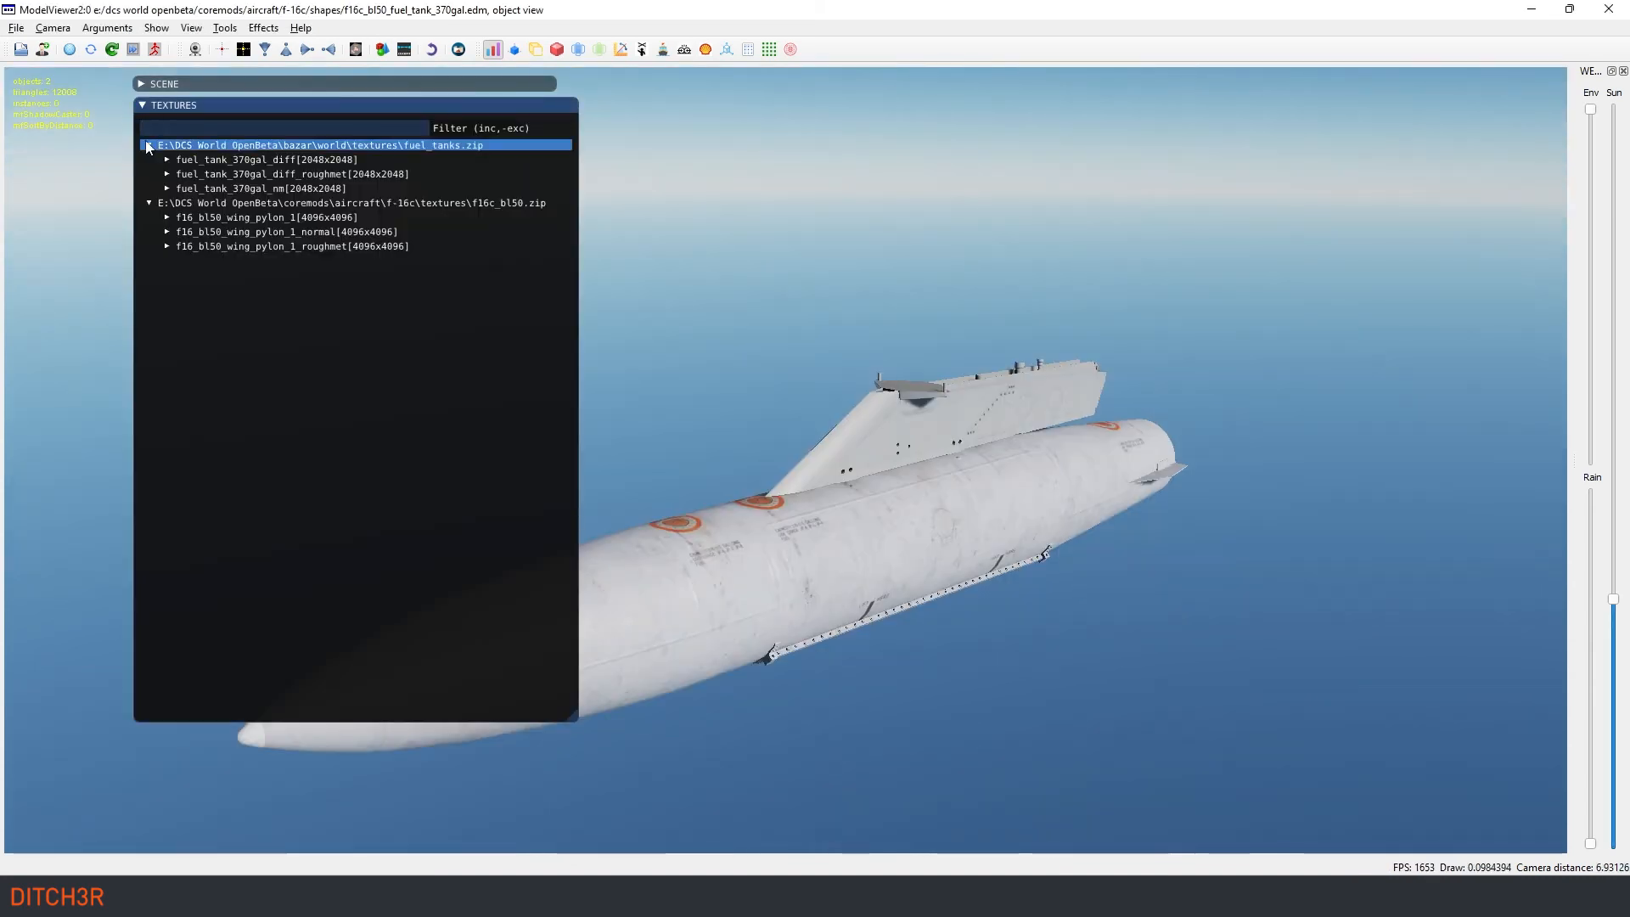
pyautogui.click(166, 161)
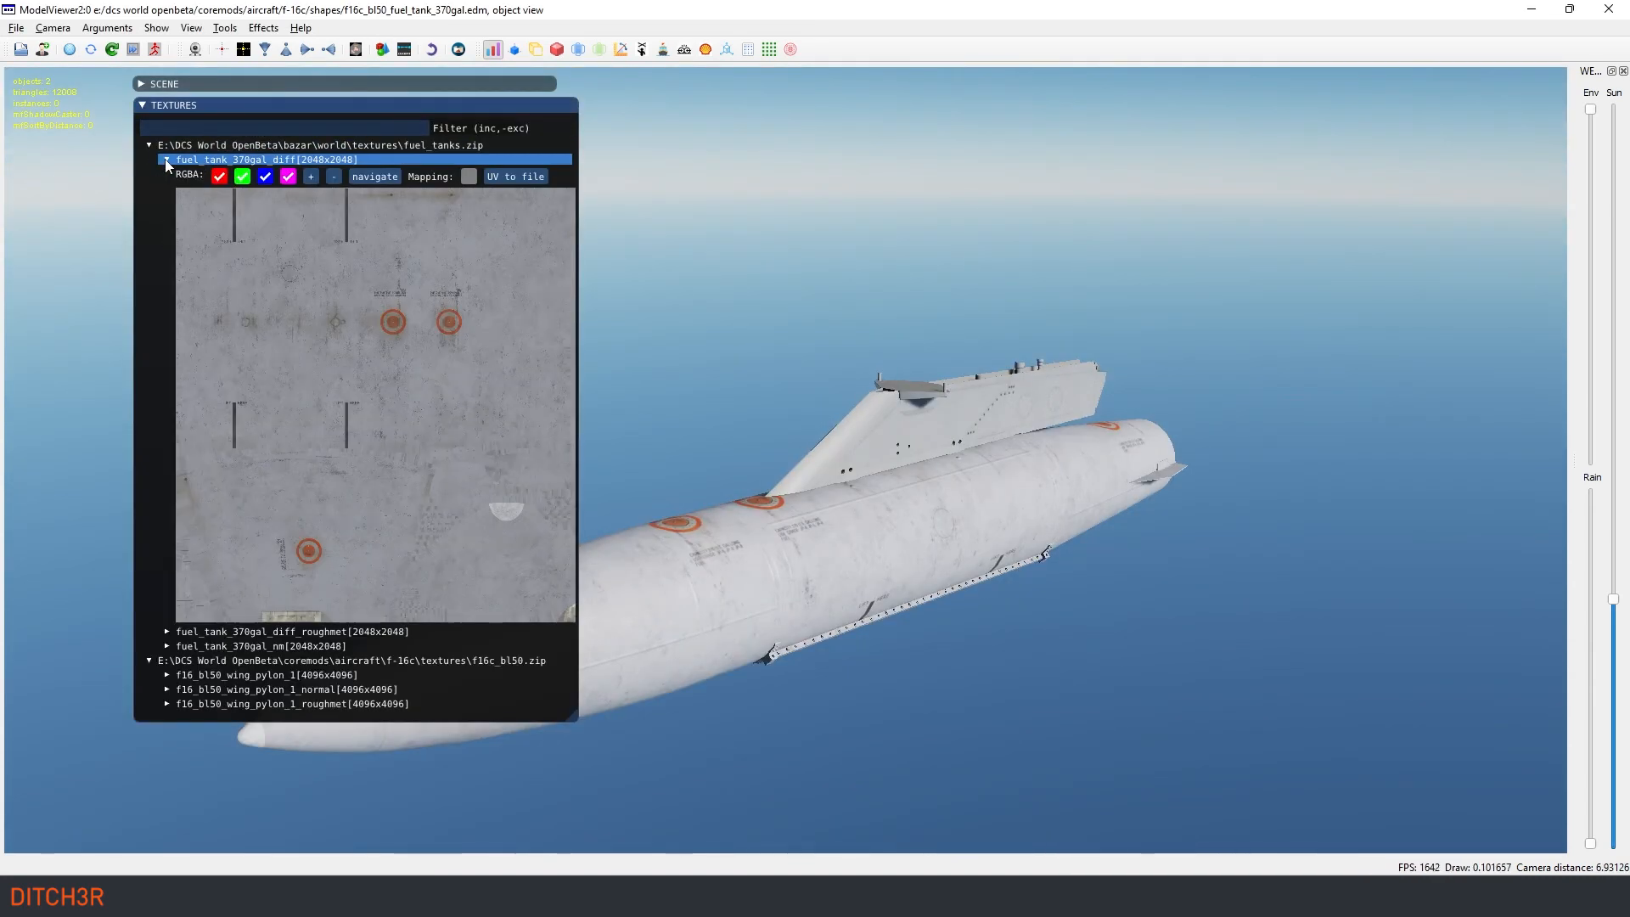
# Step: Switch to Photoshop and fill a new layer in Fuel_Tank_300Gal.psd with the middle grey of the F16 HL swatches
pyautogui.hotkey('alt', 'Tab')
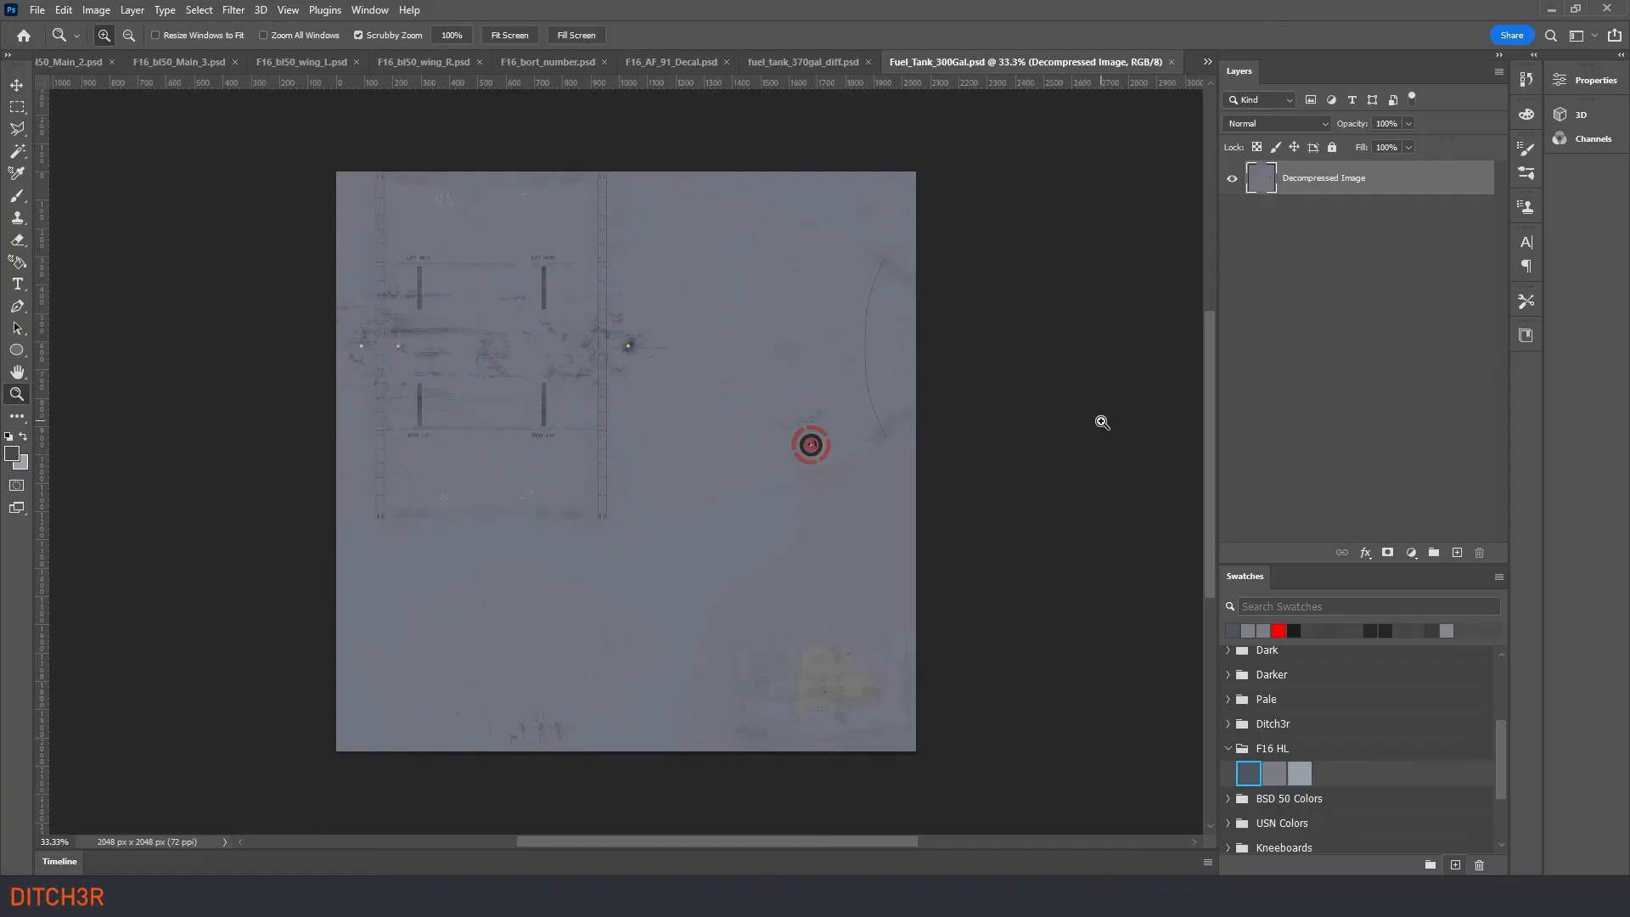
pyautogui.click(806, 66)
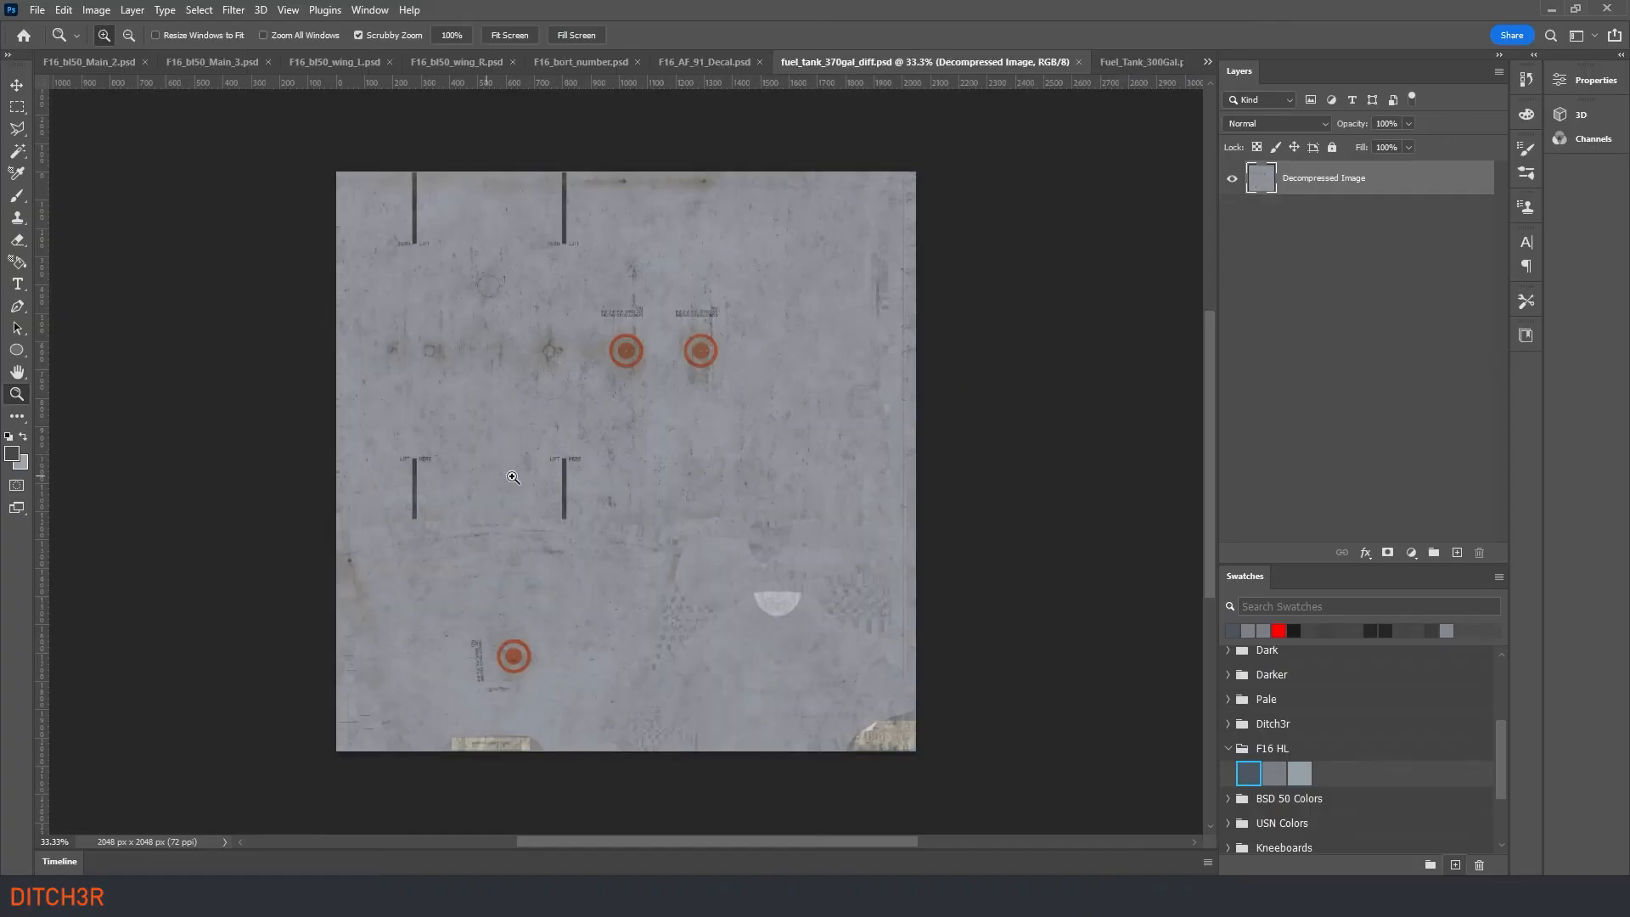
pyautogui.click(1138, 65)
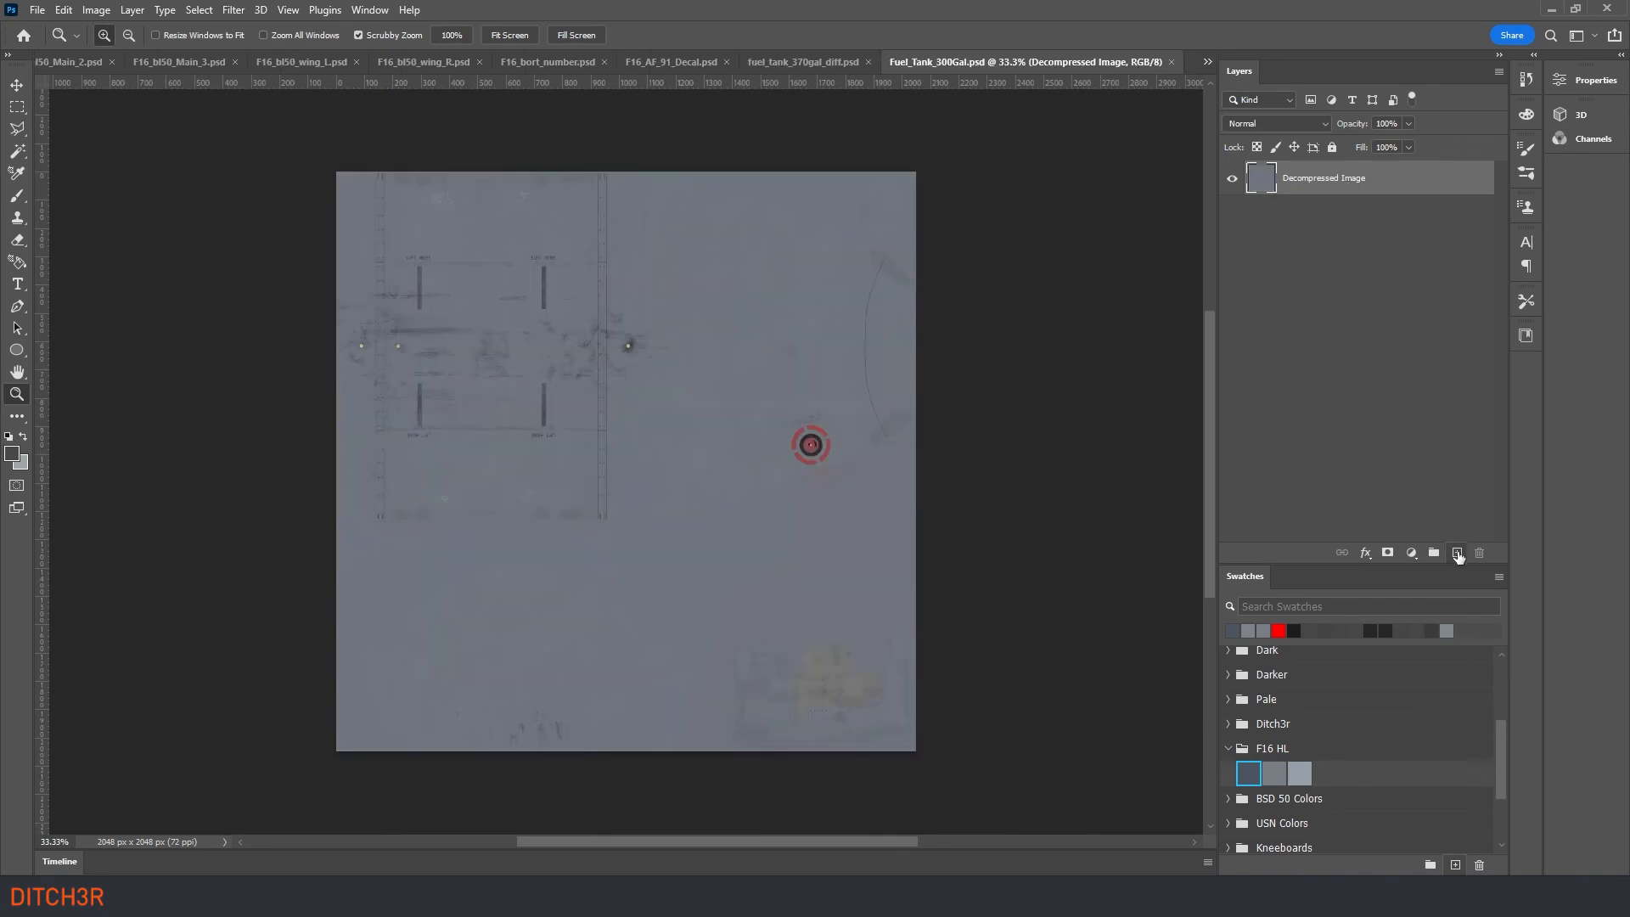
pyautogui.click(1457, 554)
pyautogui.press('g')
pyautogui.click(1273, 772)
pyautogui.click(599, 345)
# Step: Save a copy of the 300-gallon tank texture as the DDS file Fuel_Tank_300Gal in the 421st FS HILL AFB folder
pyautogui.click(36, 10)
pyautogui.click(93, 230)
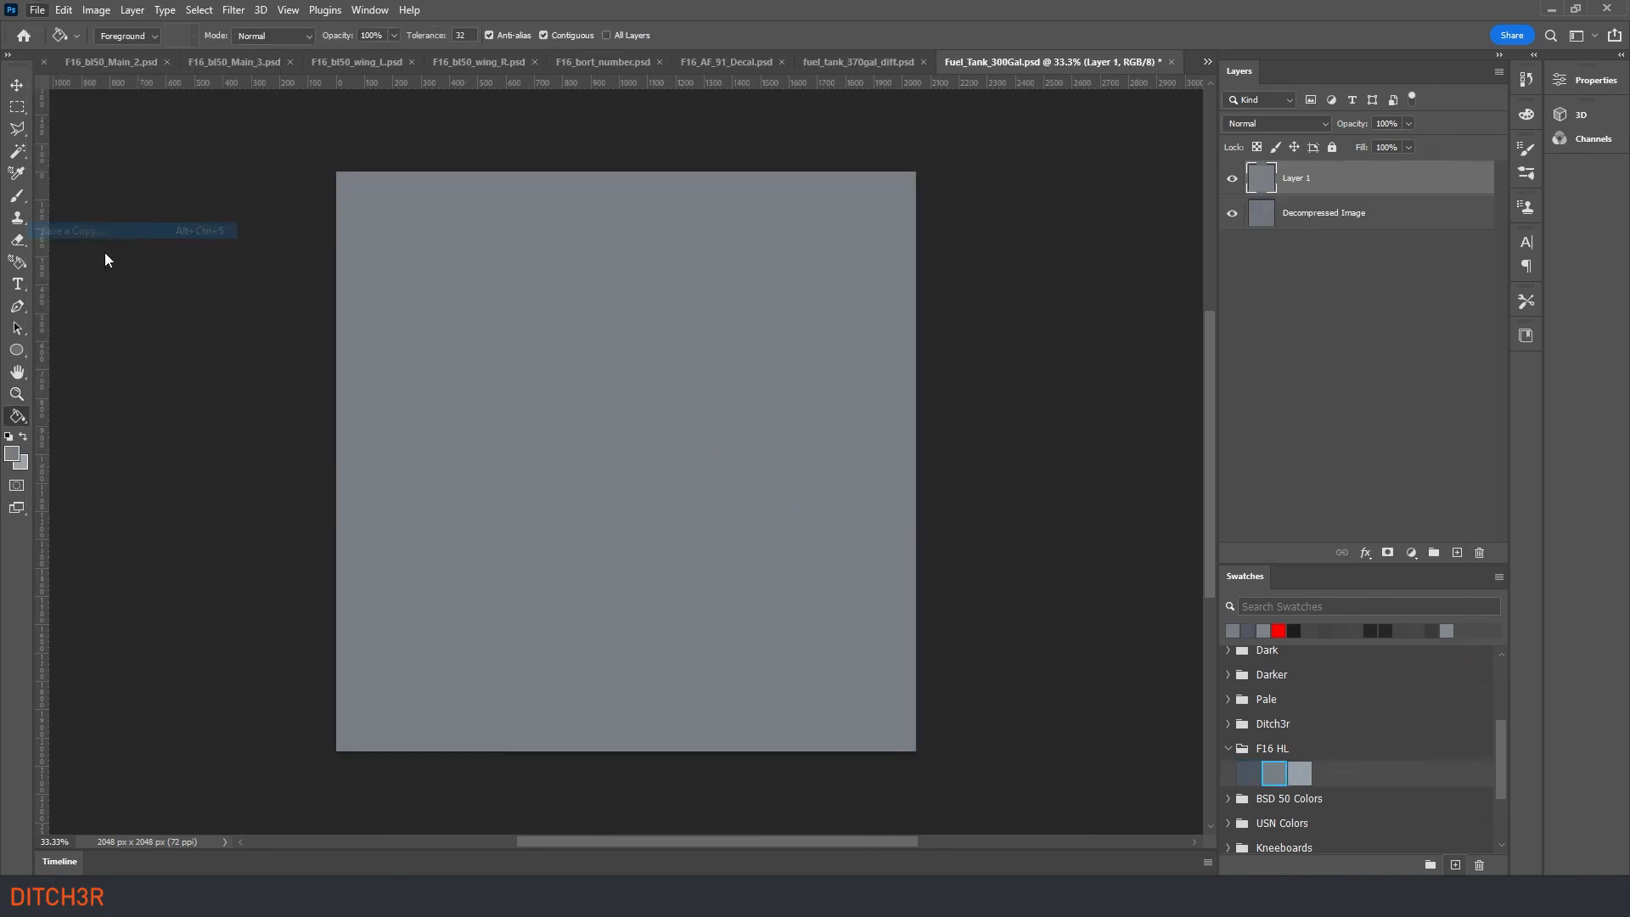
pyautogui.click(146, 545)
pyautogui.click(152, 601)
pyautogui.click(96, 168)
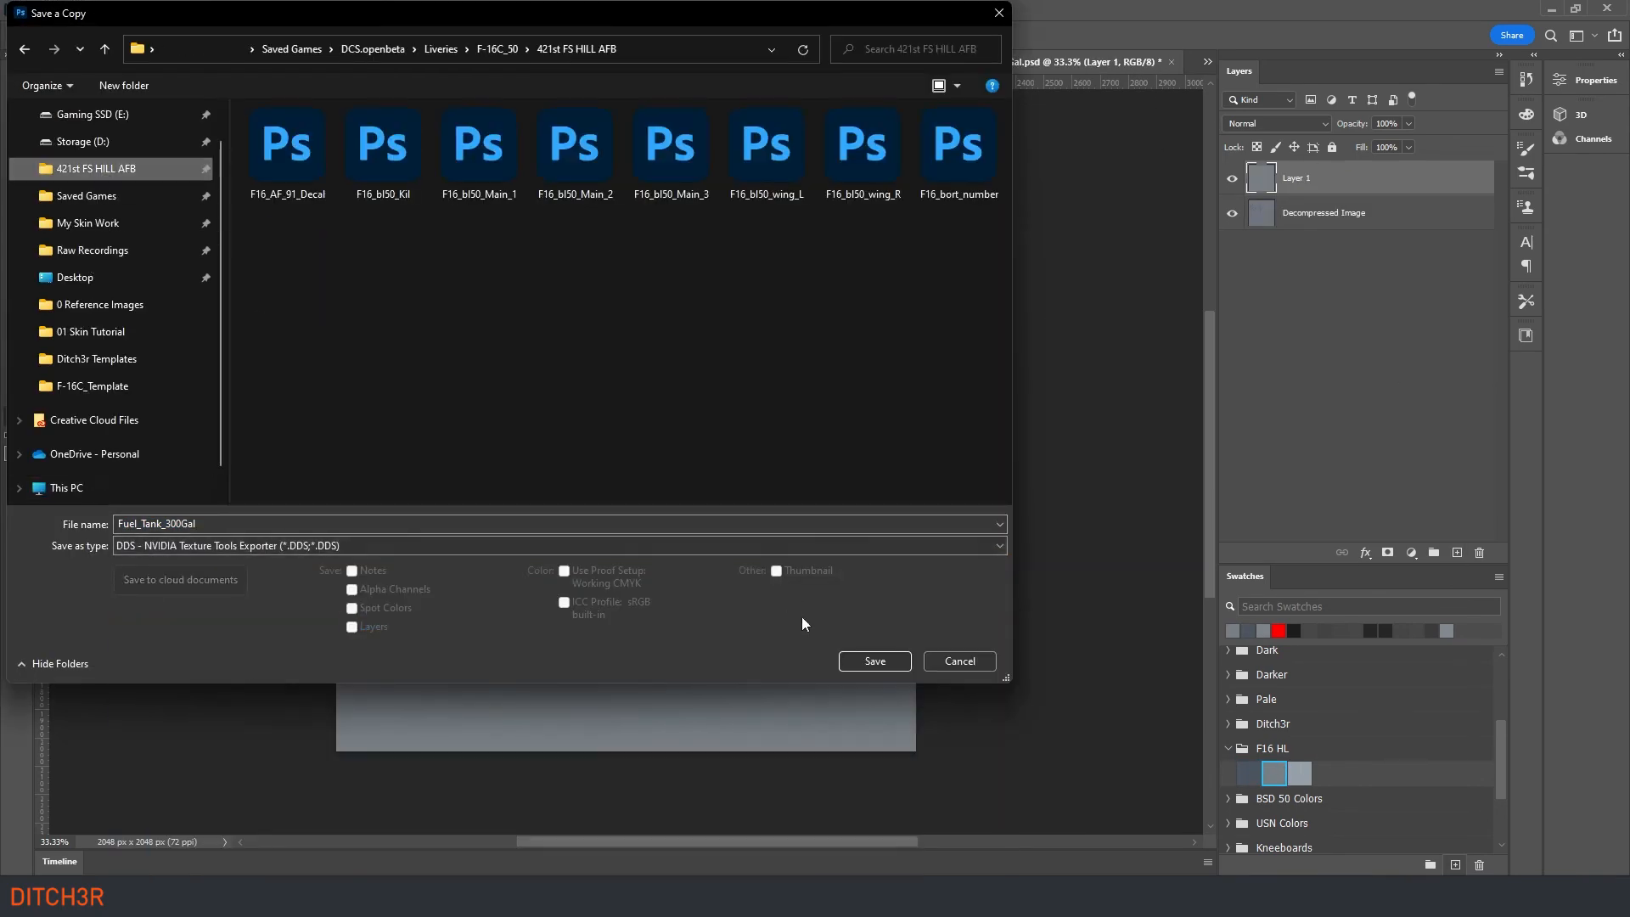
pyautogui.click(873, 662)
pyautogui.click(1160, 747)
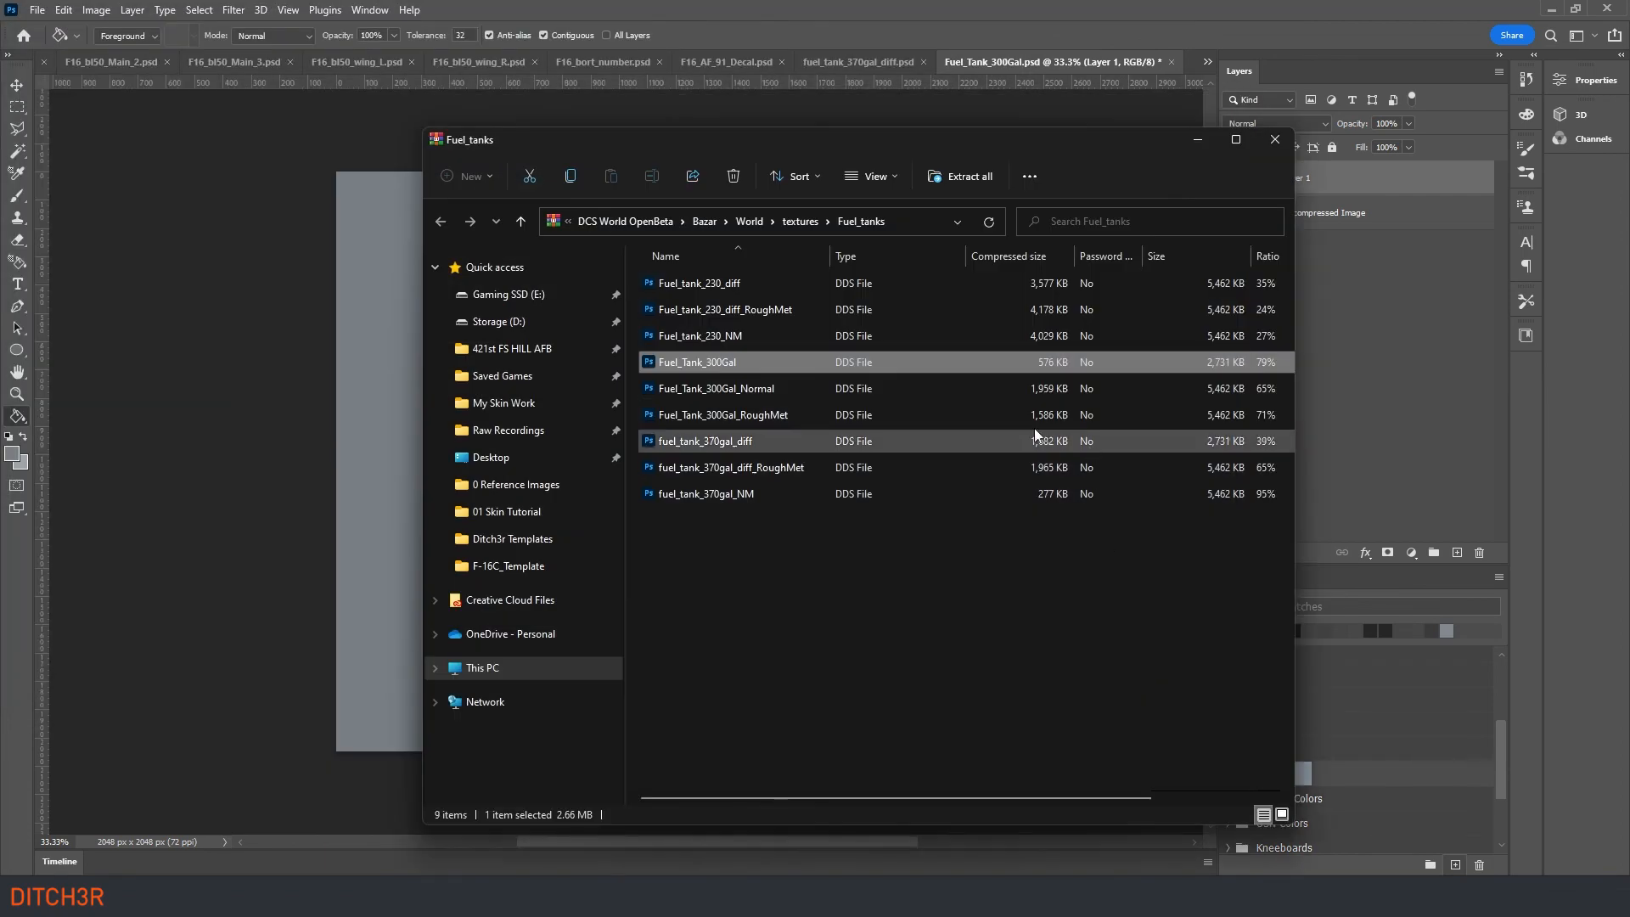
# Step: Add a new layer to fuel_tank_370gal_diff.psd and fill it with the same F16 HL grey
pyautogui.click(848, 62)
pyautogui.click(1457, 553)
pyautogui.click(758, 396)
# Step: Save a copy of the 370-gallon tank texture in DDS format in the 421st FS HILL AFB folder
pyautogui.click(36, 11)
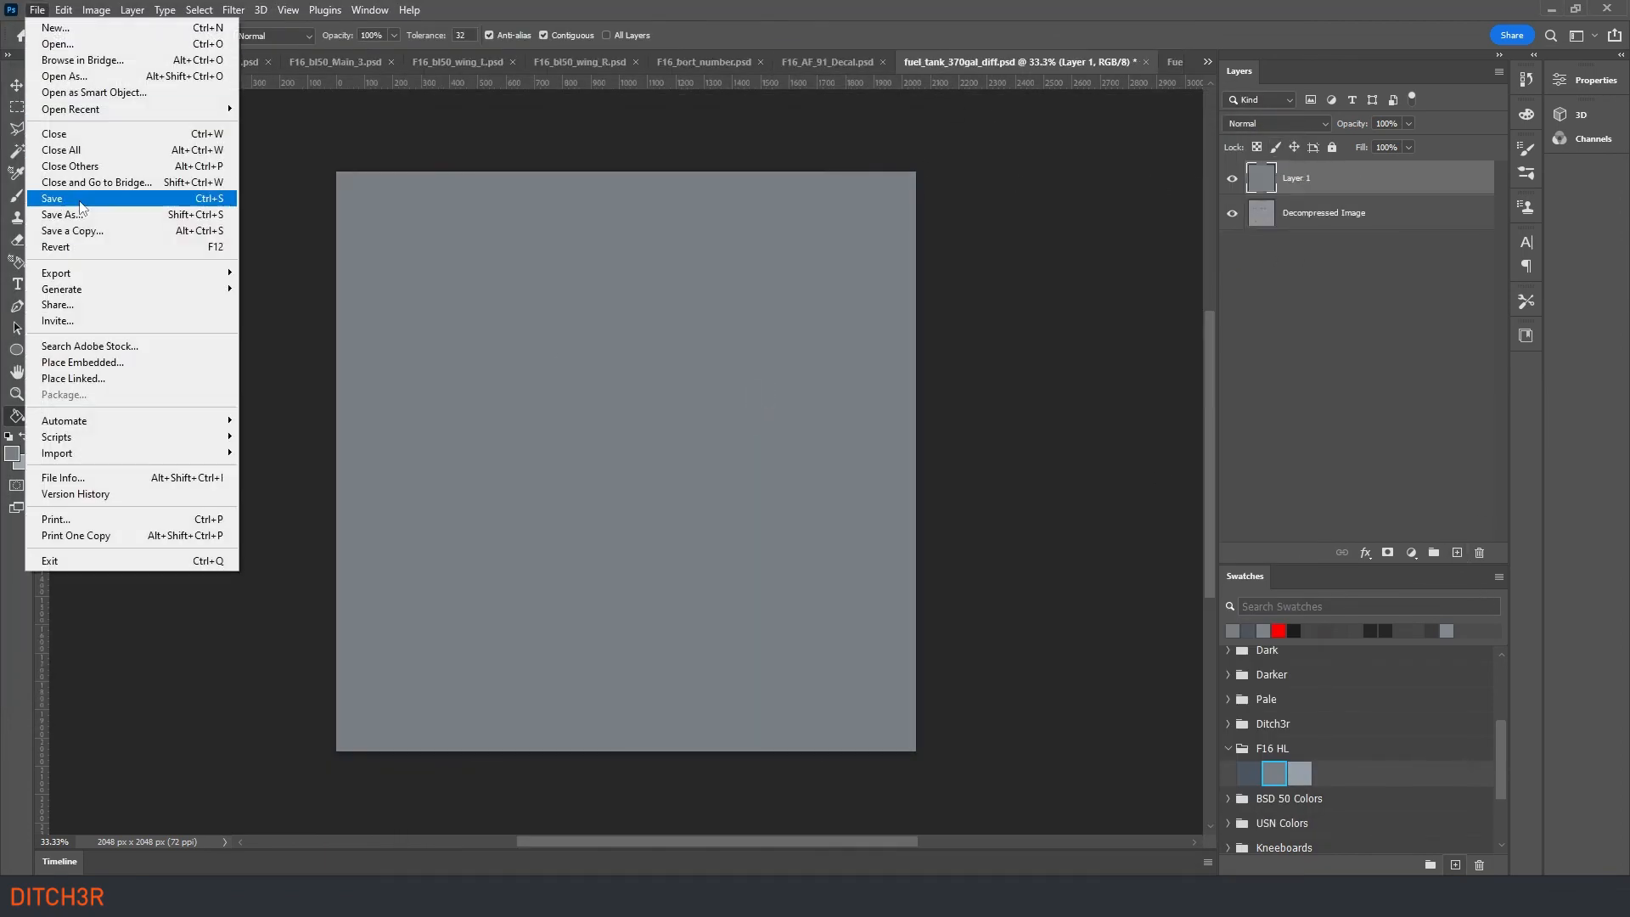
pyautogui.click(93, 230)
pyautogui.click(232, 546)
pyautogui.click(186, 602)
pyautogui.click(96, 168)
pyautogui.click(873, 662)
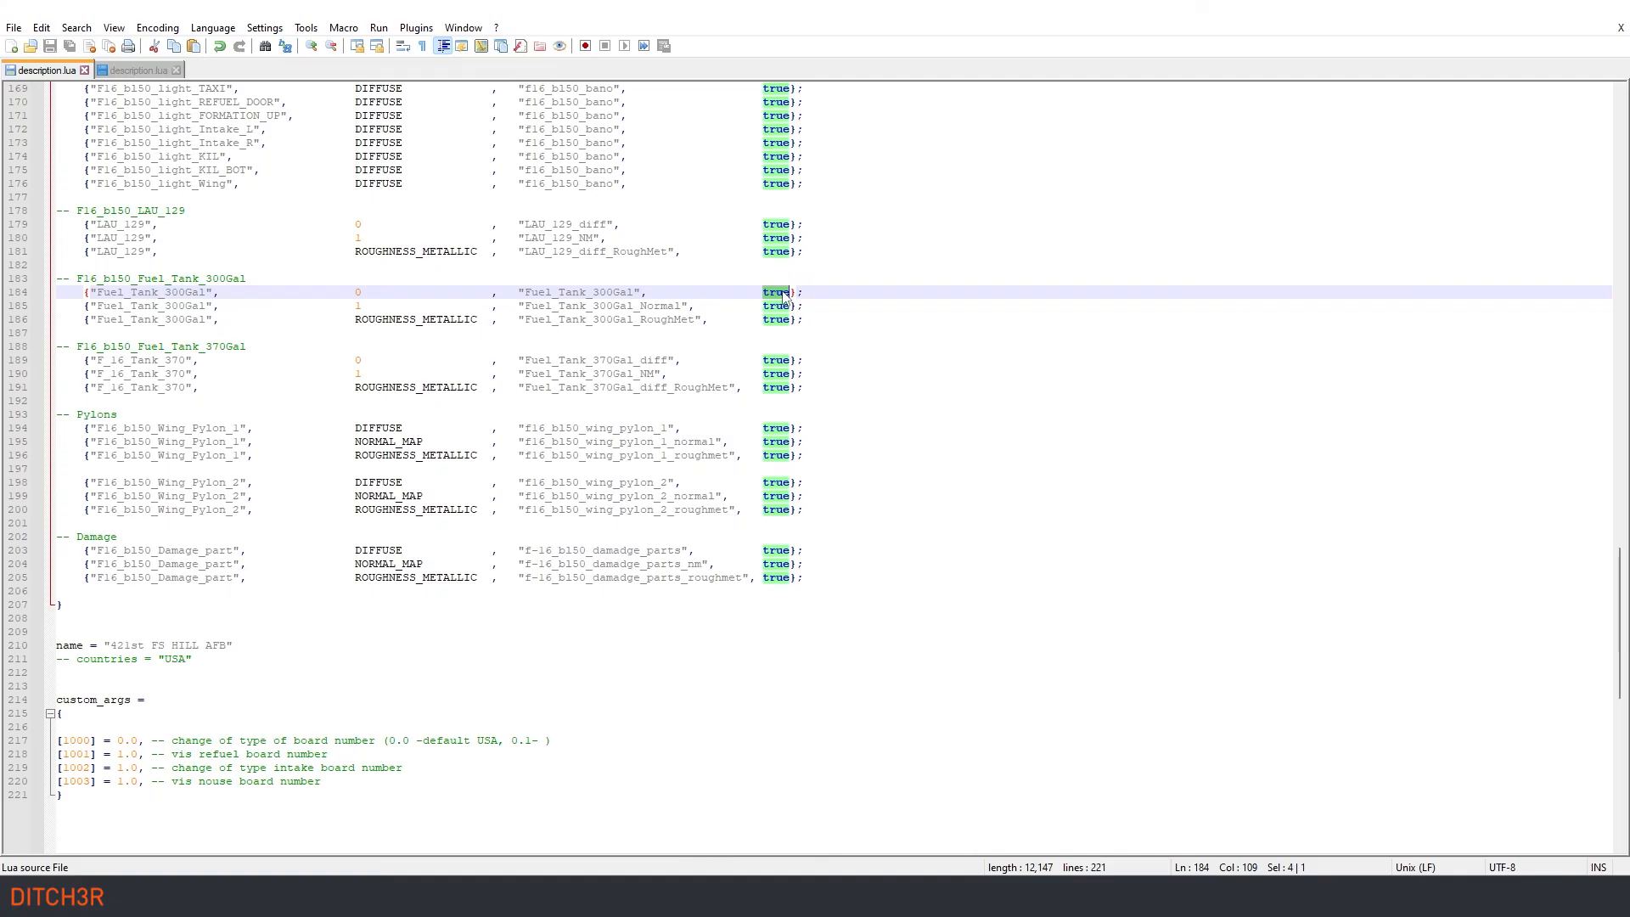
# Step: In description.lua, set the Fuel_Tank_300Gal and Fuel_Tank_370Gal_diff diffuse entries to false and save the file
pyautogui.doubleClick(775, 291)
pyautogui.write('false')
pyautogui.doubleClick(776, 294)
pyautogui.hotkey('ctrl', 'c')
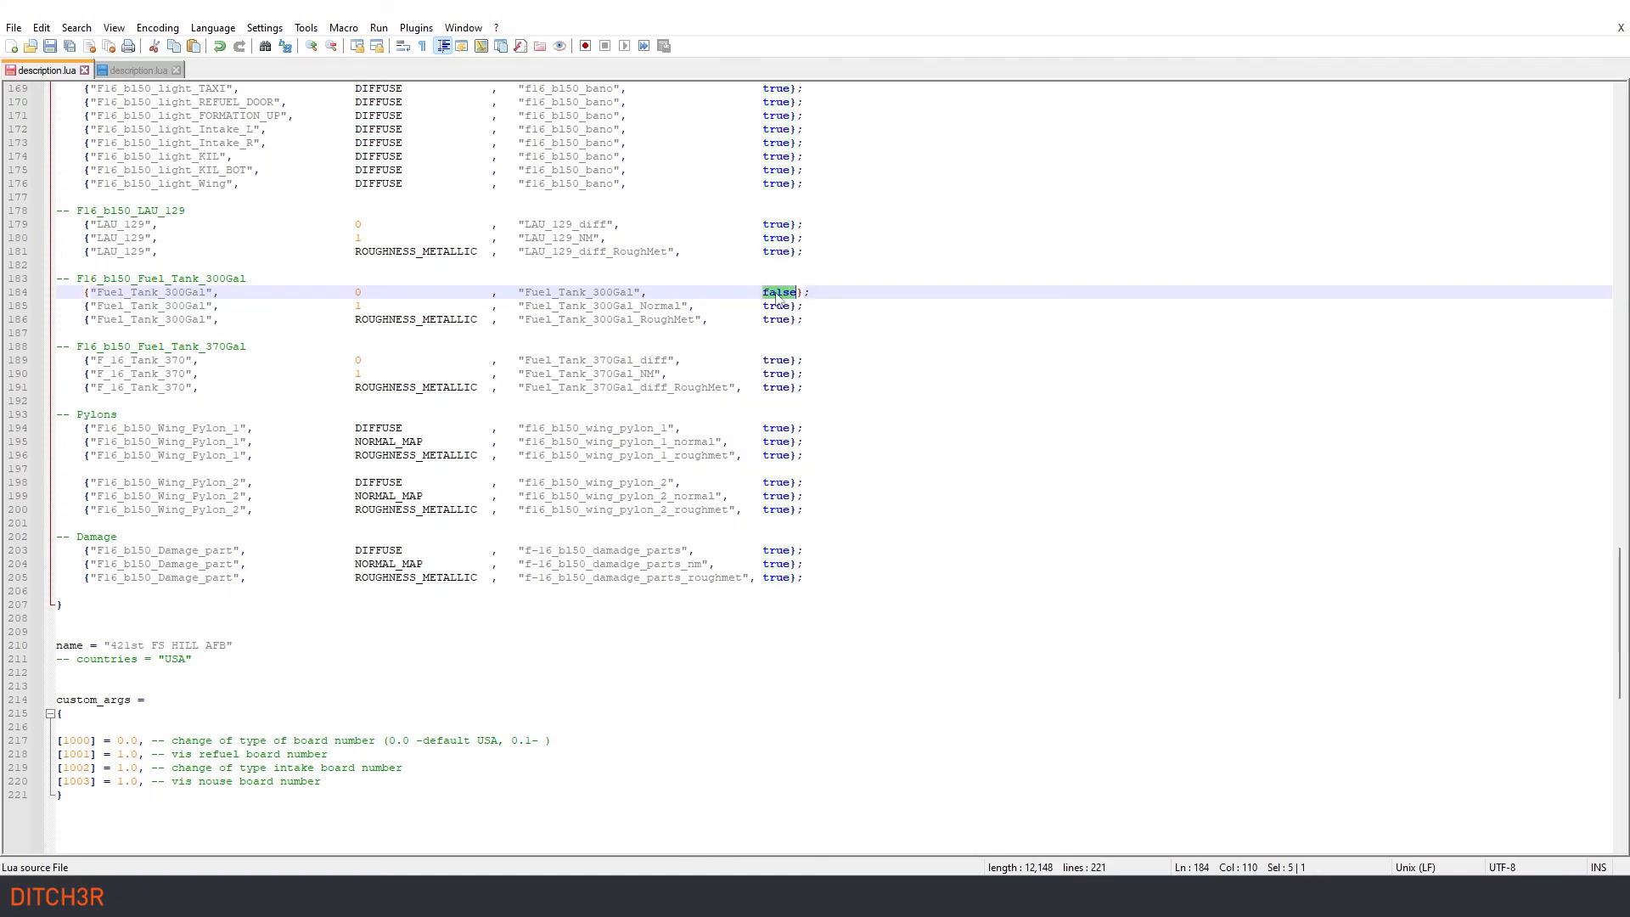
pyautogui.doubleClick(776, 360)
pyautogui.hotkey('ctrl', 'v')
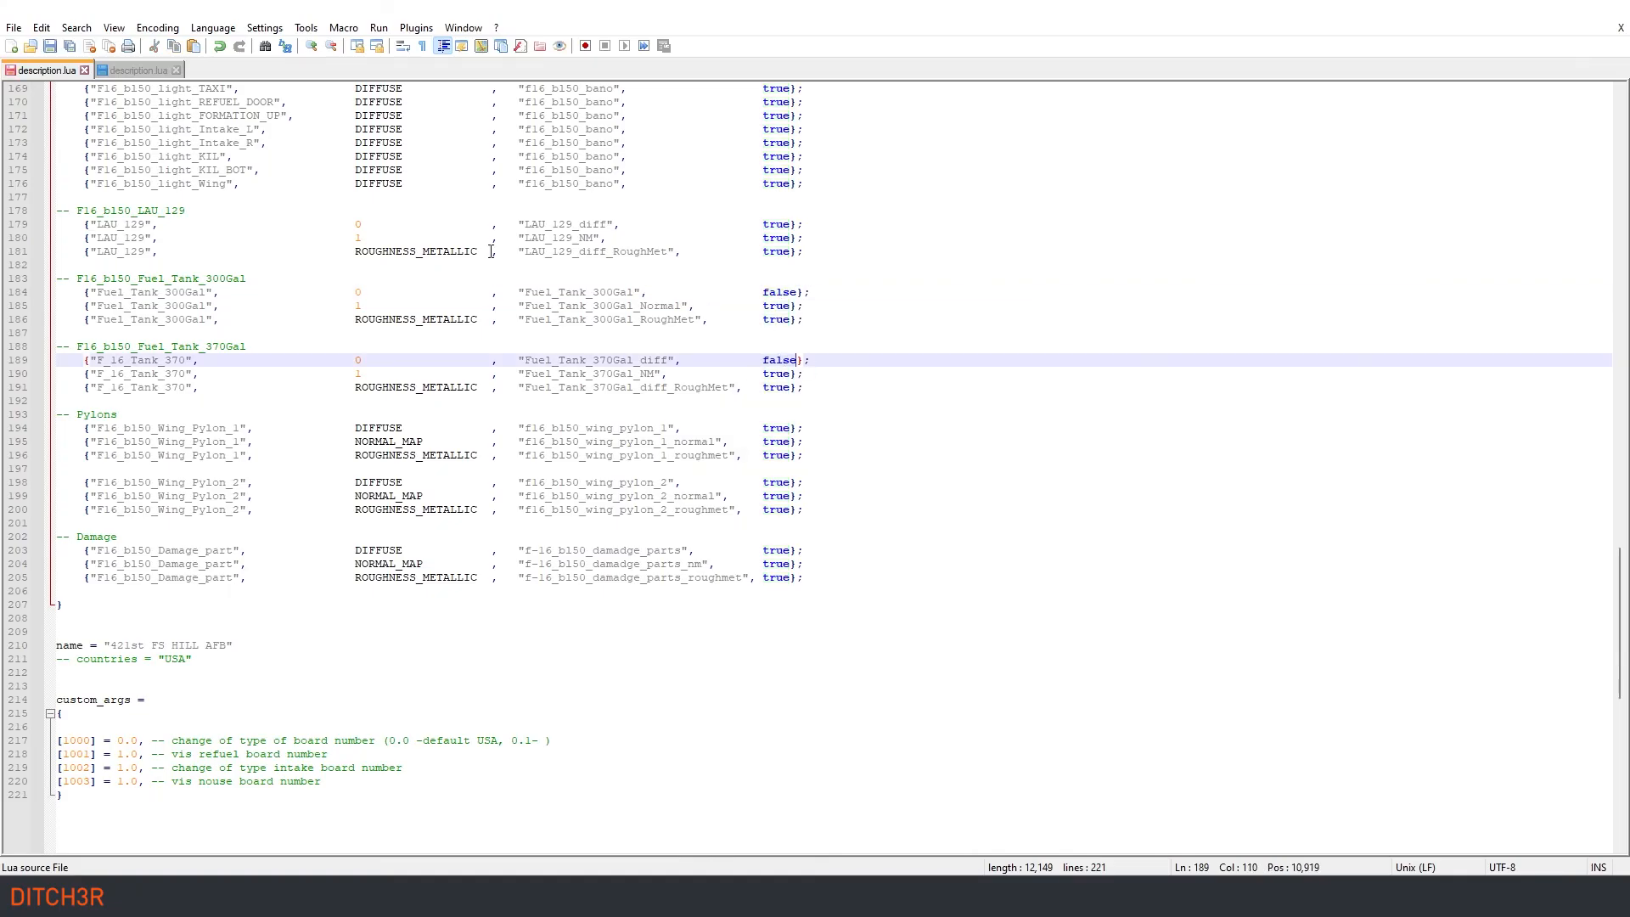
pyautogui.click(50, 47)
# Step: Switch to ModelViewer and reopen the recently used f16c_bl50_fuel_tank_370gal.edm model
pyautogui.click(16, 28)
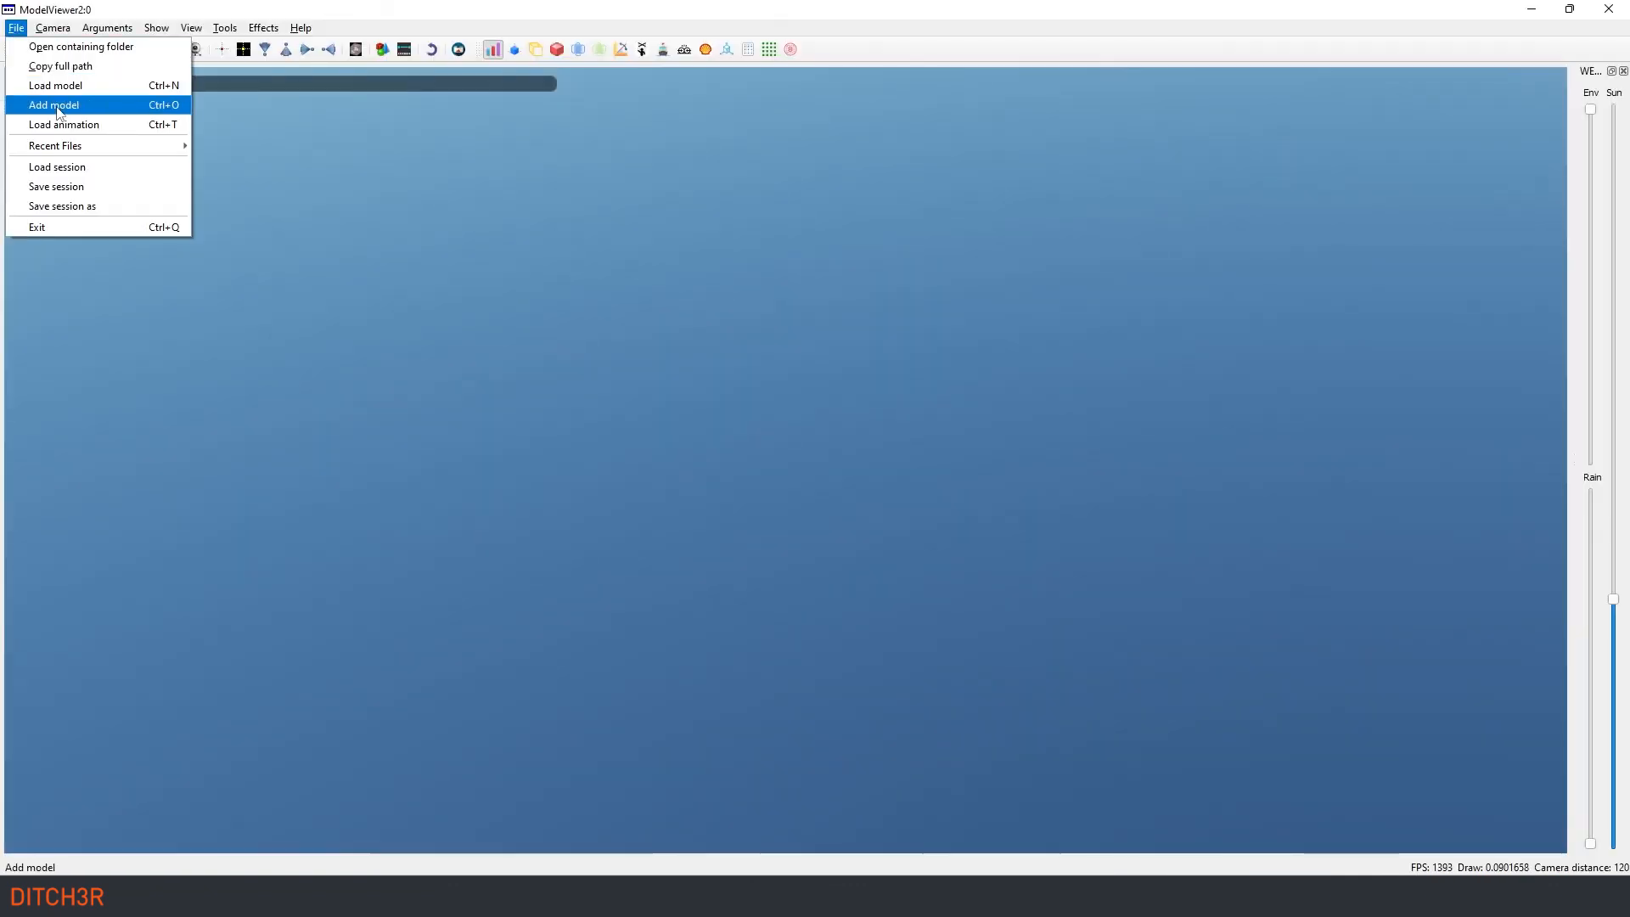
pyautogui.moveTo(76, 145)
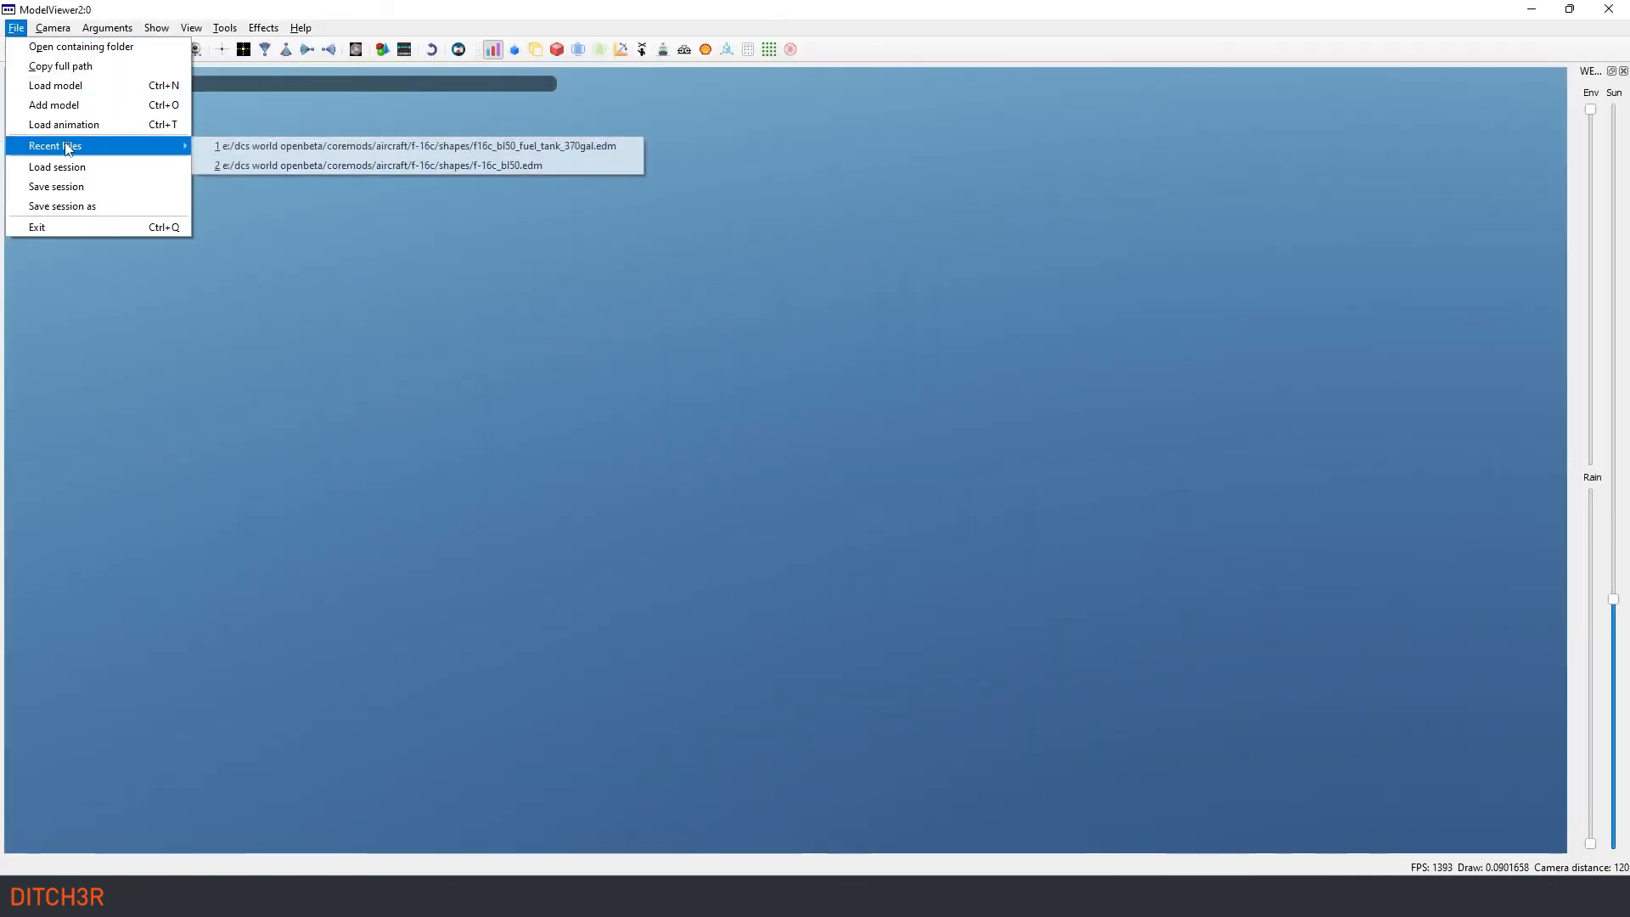
pyautogui.click(238, 146)
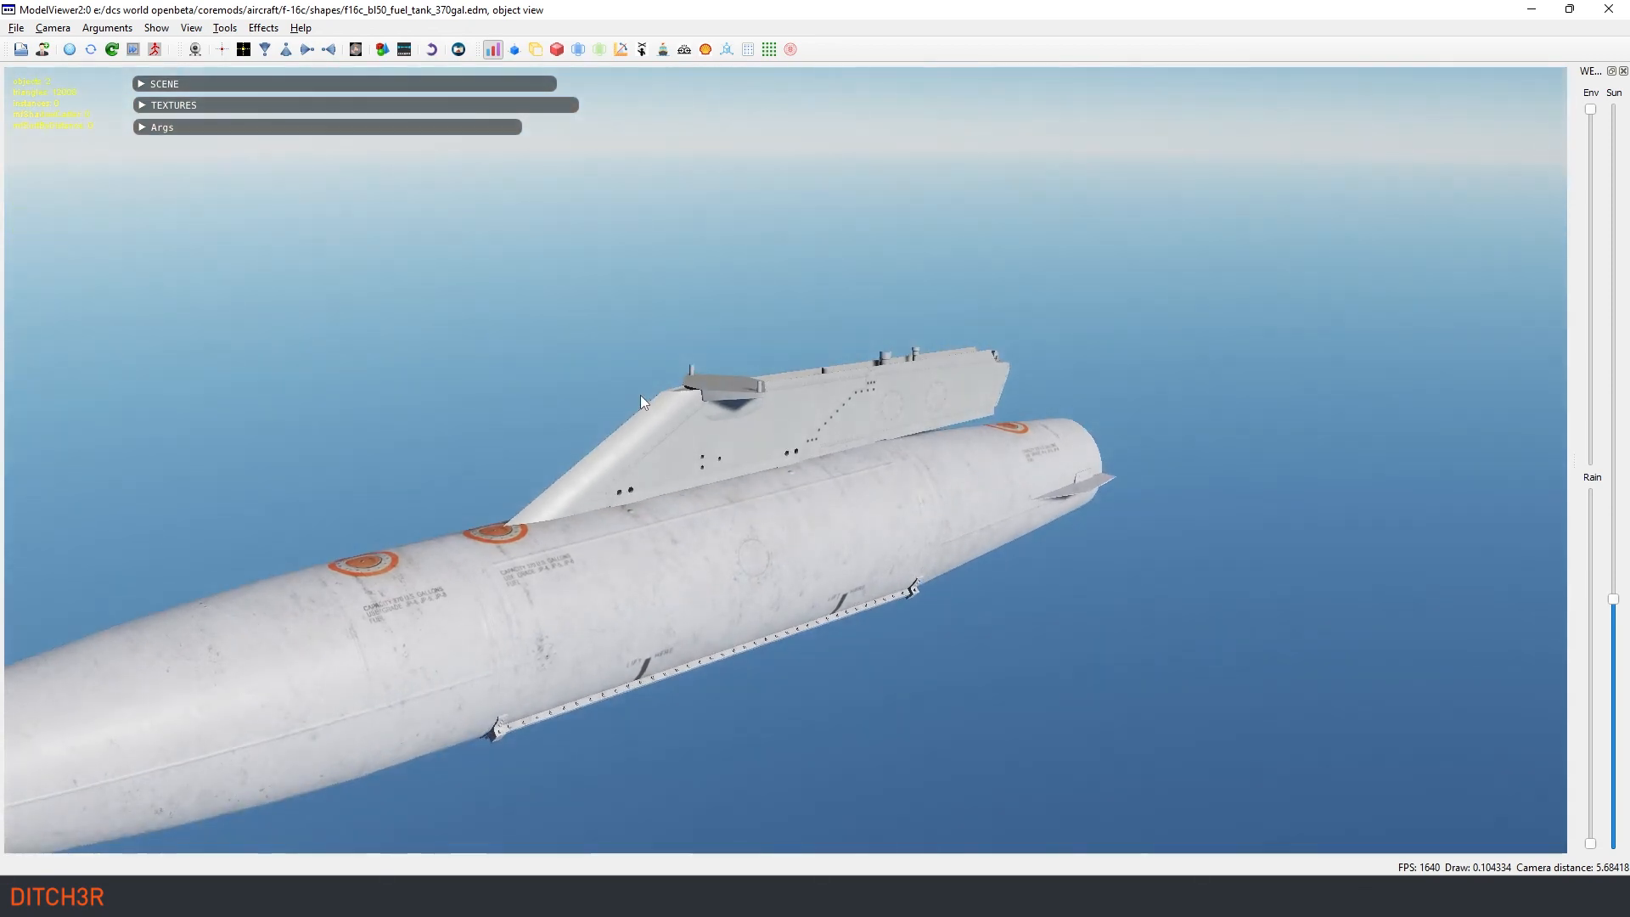
# Step: Load the 421st FS HILL AFB livery onto the 370-gallon tank and inspect its paint from several angles
pyautogui.click(726, 49)
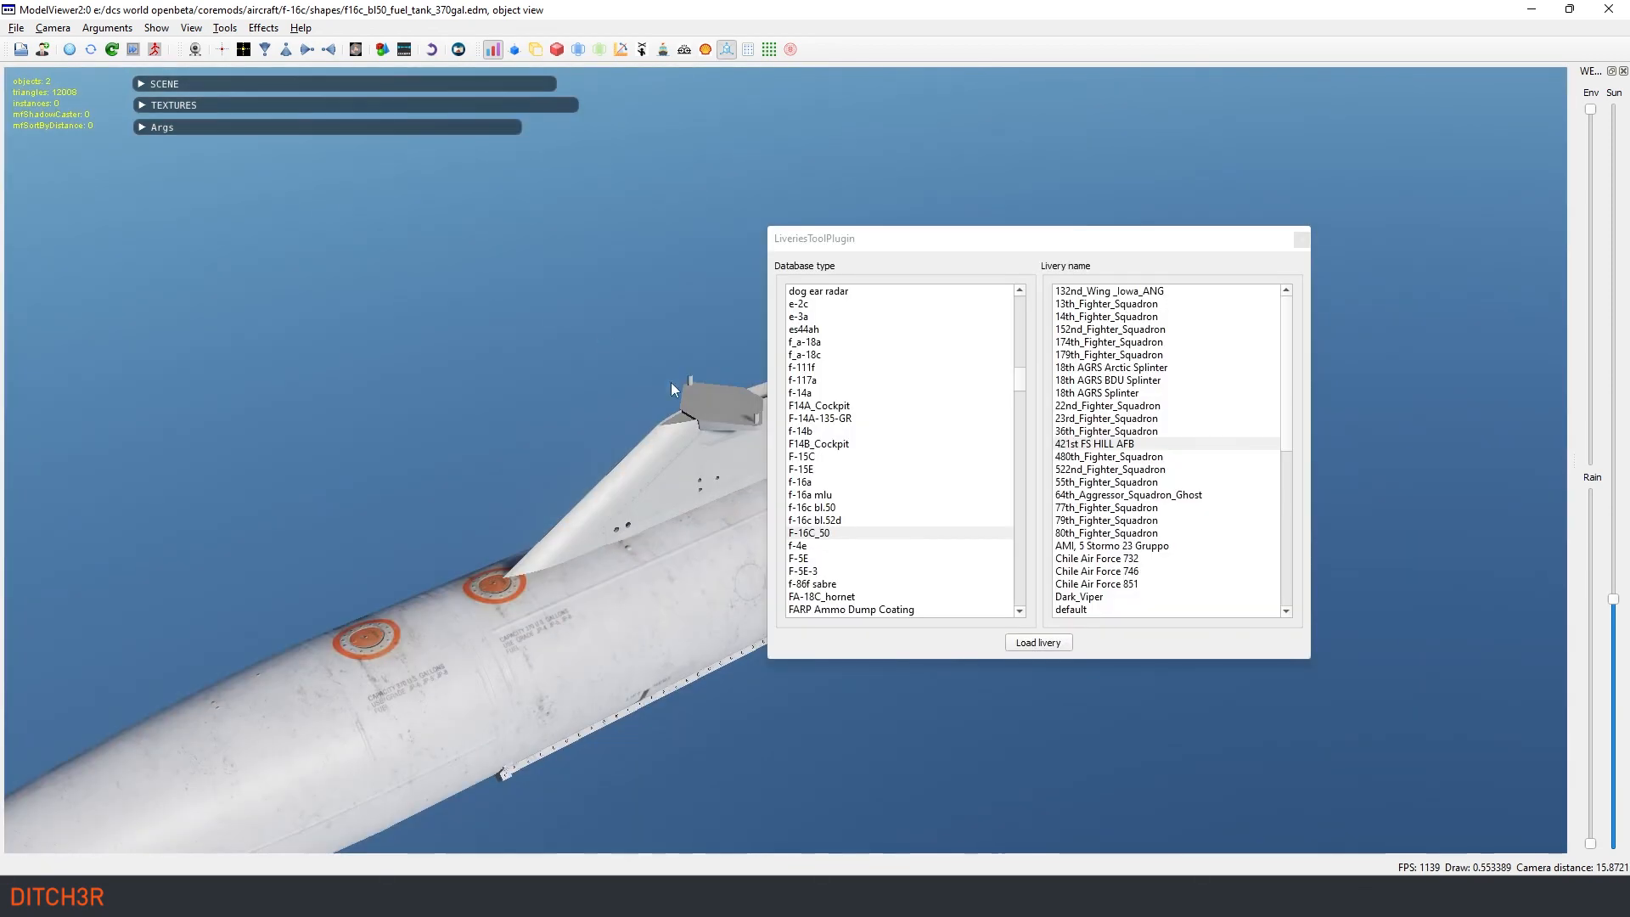
pyautogui.click(1092, 445)
pyautogui.moveTo(638, 537); pyautogui.dragTo(625, 487)
pyautogui.moveTo(982, 261); pyautogui.dragTo(1218, 219)
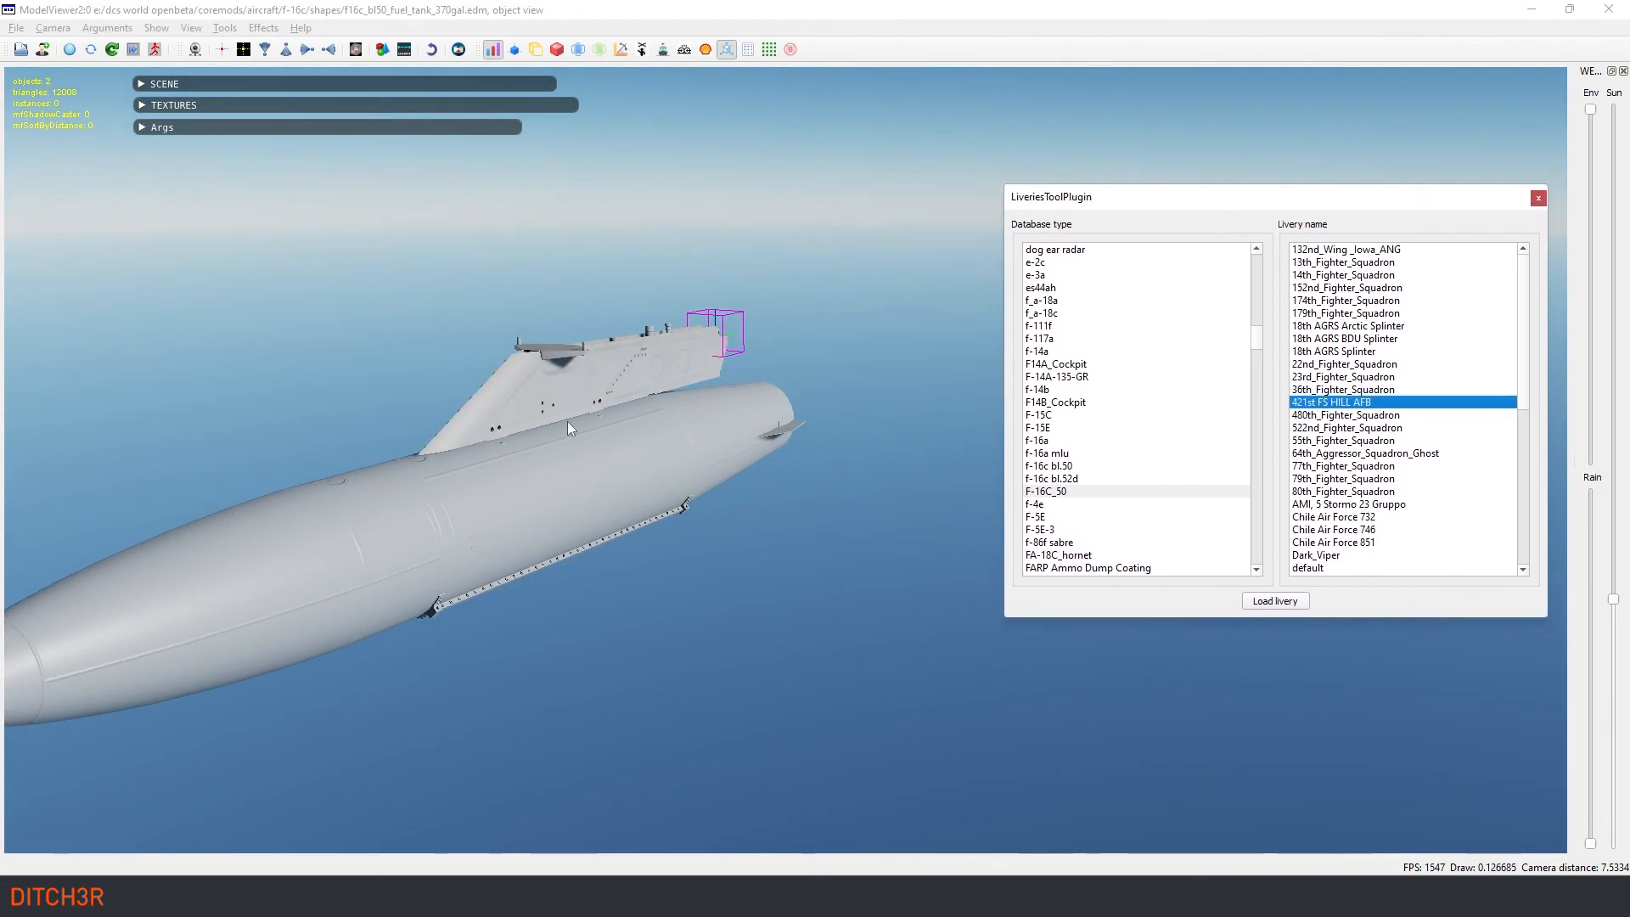
pyautogui.moveTo(567, 421)
pyautogui.mouseDown()
pyautogui.moveTo(647, 409)
pyautogui.moveTo(644, 371)
pyautogui.moveTo(676, 440)
pyautogui.moveTo(599, 425)
pyautogui.mouseUp()
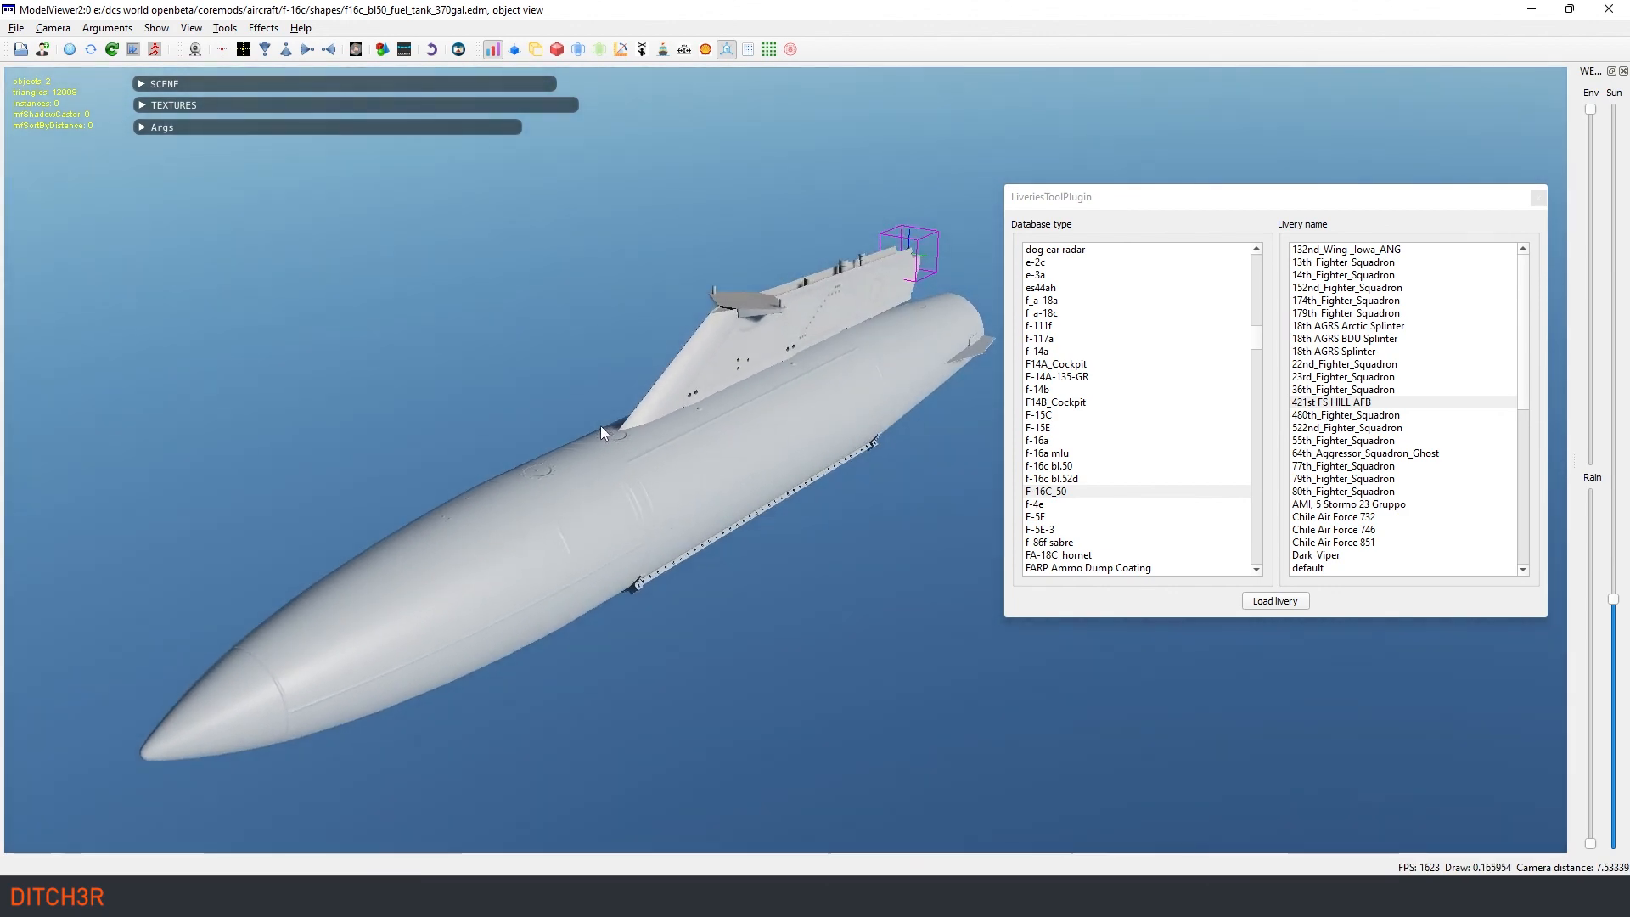
pyautogui.moveTo(640, 584); pyautogui.dragTo(717, 533)
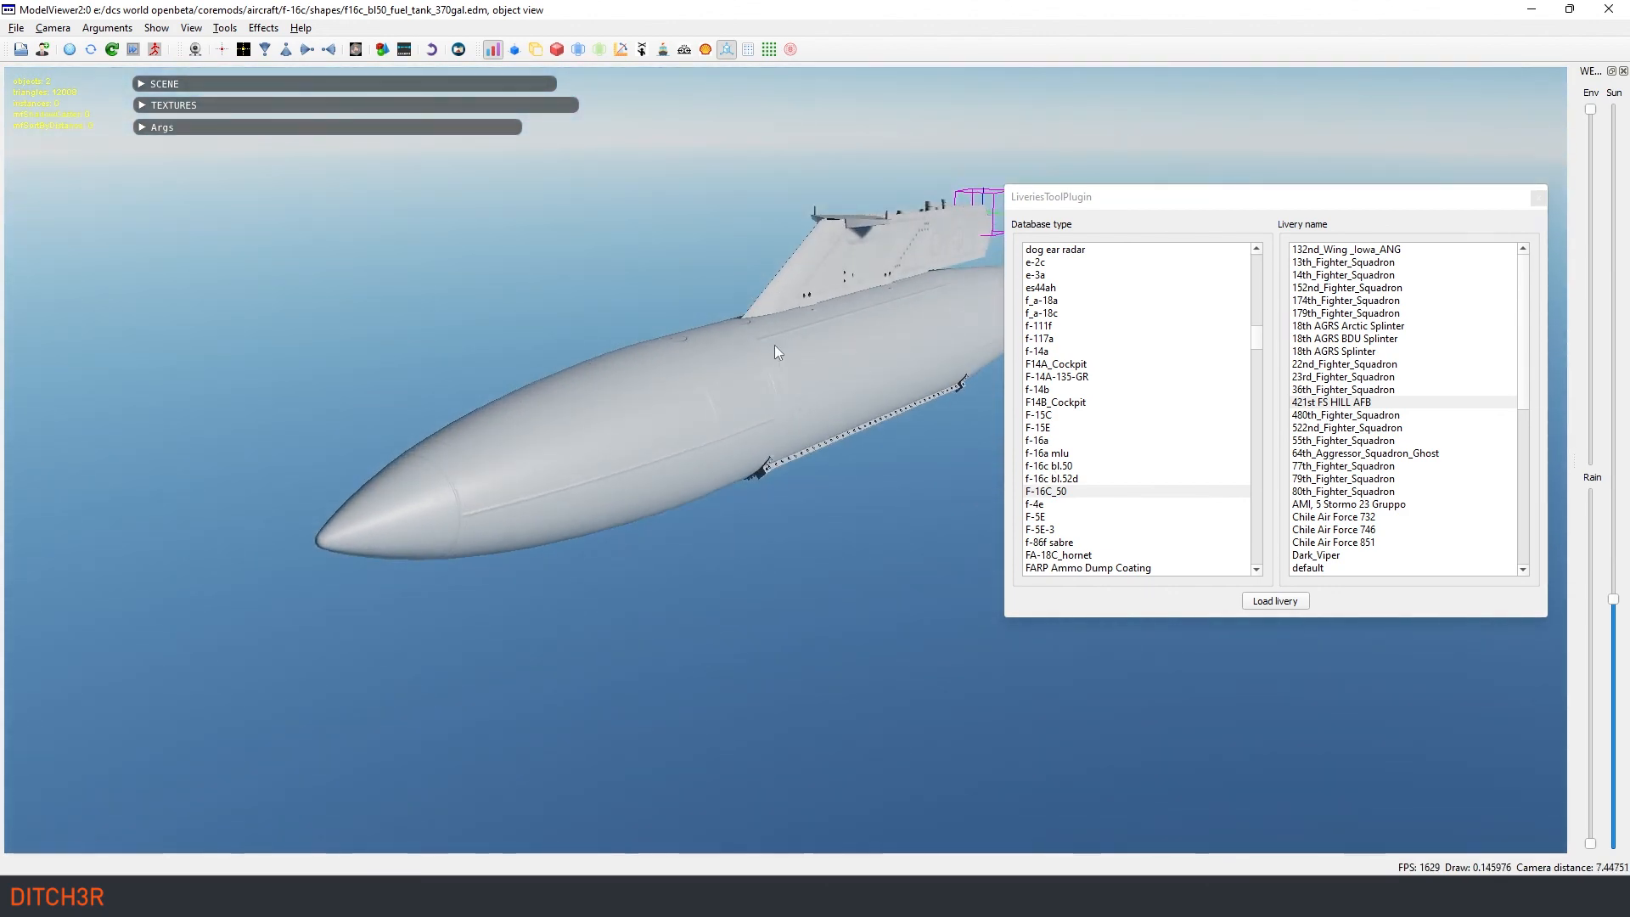
# Step: Load the fuel_tank_300gal.edm model from the Shapes folder under Bazar\World in DCS World OpenBeta
pyautogui.click(16, 27)
pyautogui.click(143, 104)
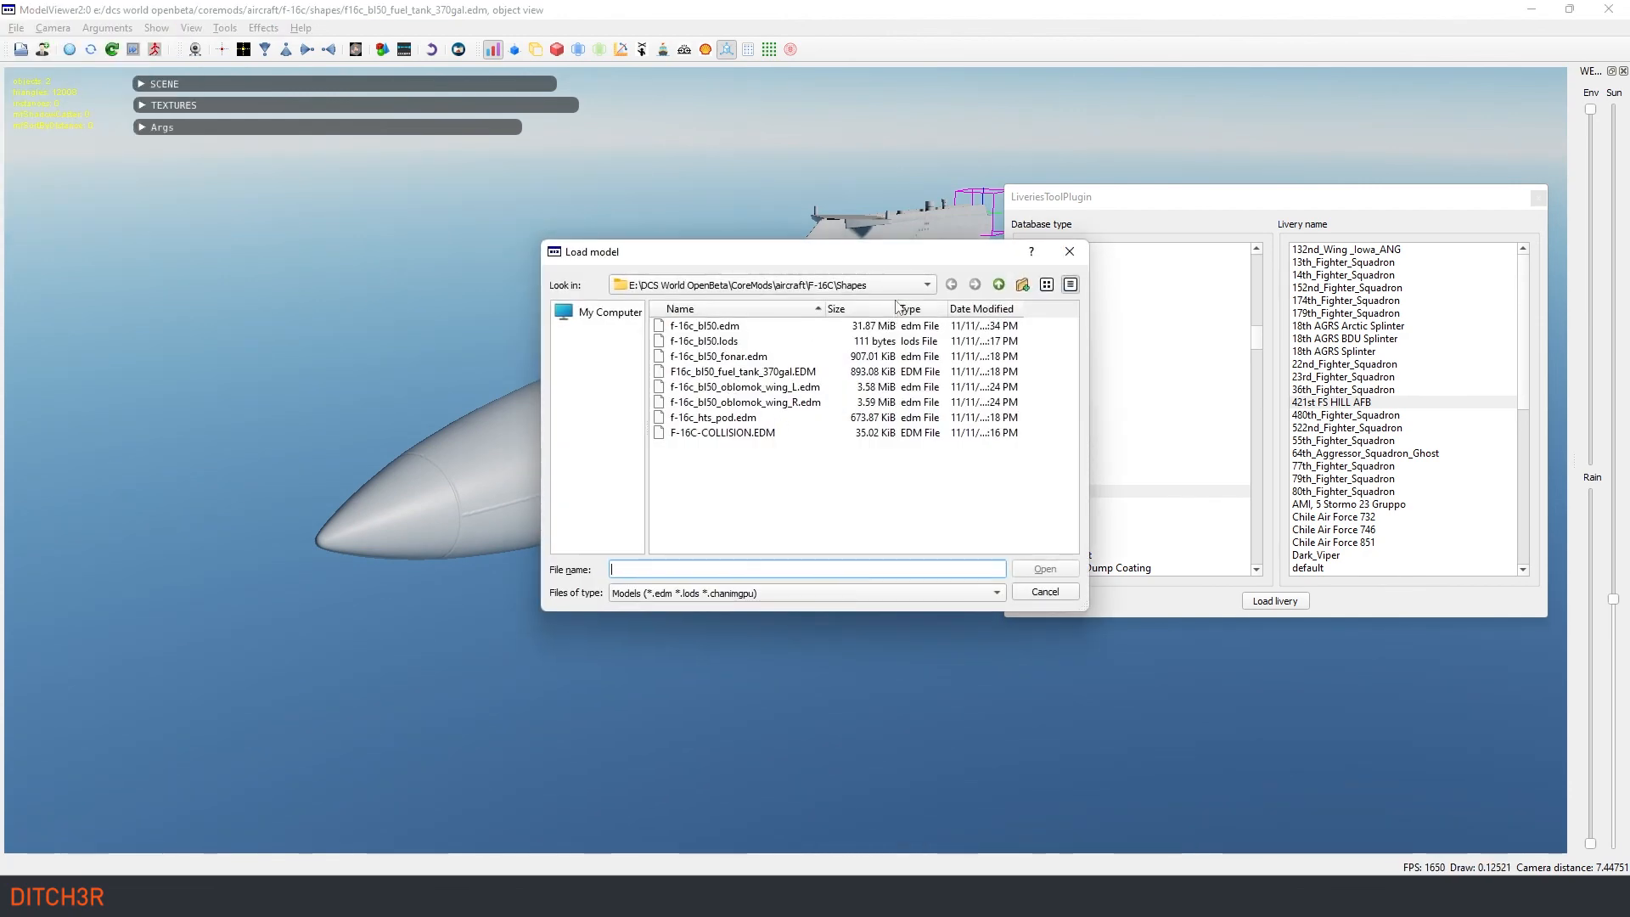
pyautogui.click(997, 286)
pyautogui.click(997, 285)
pyautogui.click(997, 285)
pyautogui.click(998, 285)
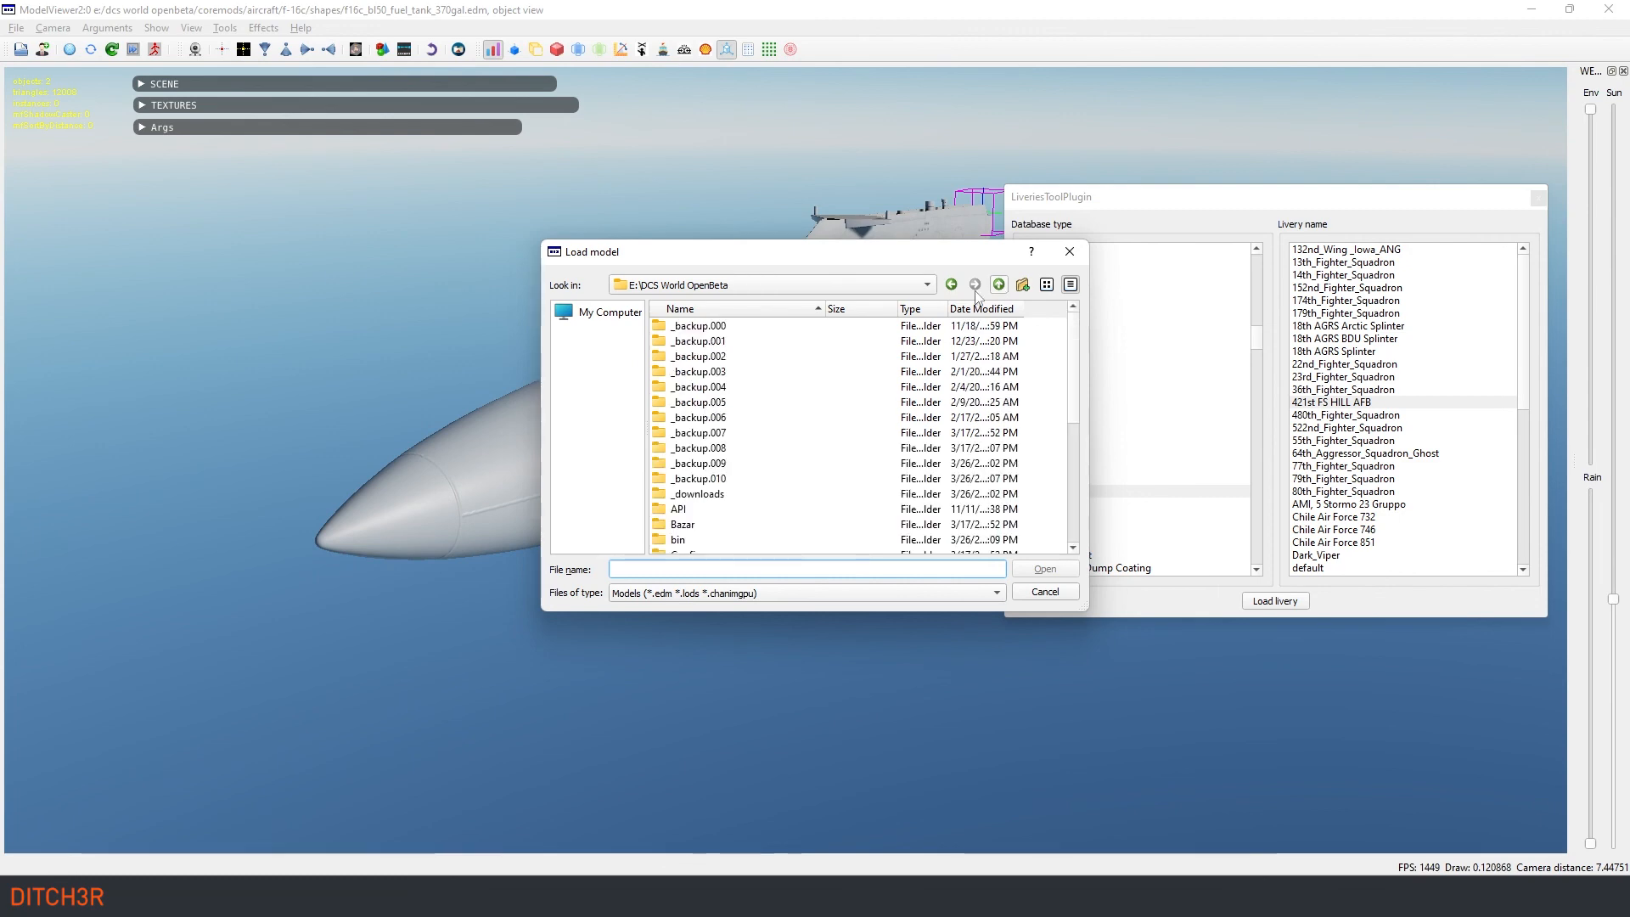
pyautogui.doubleClick(684, 524)
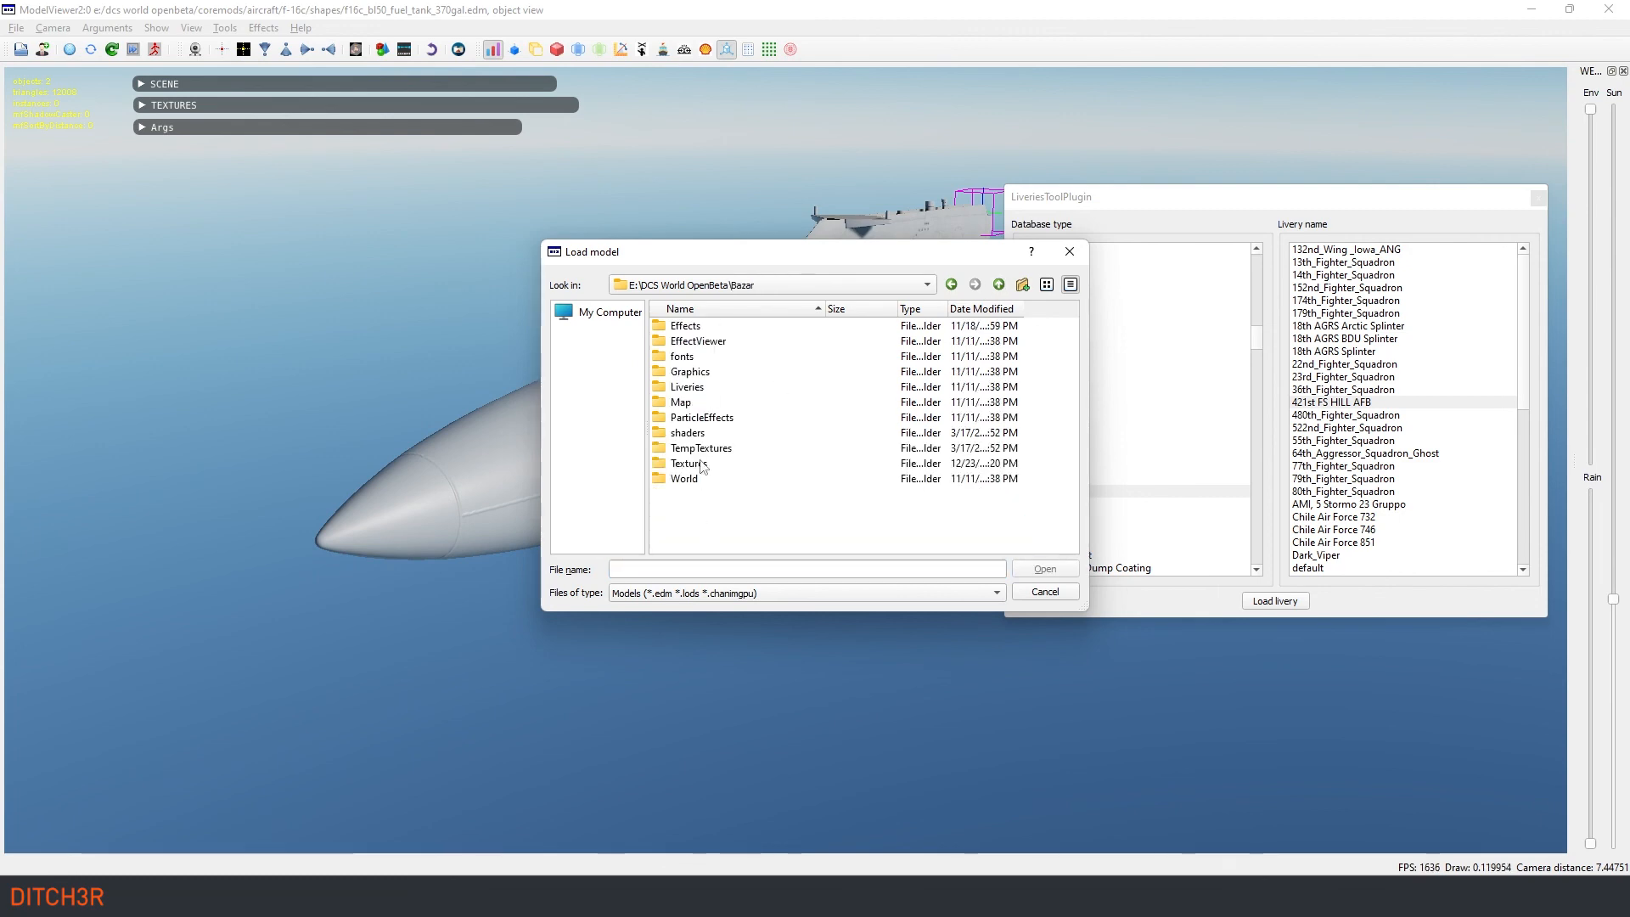
pyautogui.doubleClick(686, 479)
pyautogui.doubleClick(685, 329)
pyautogui.doubleClick(714, 416)
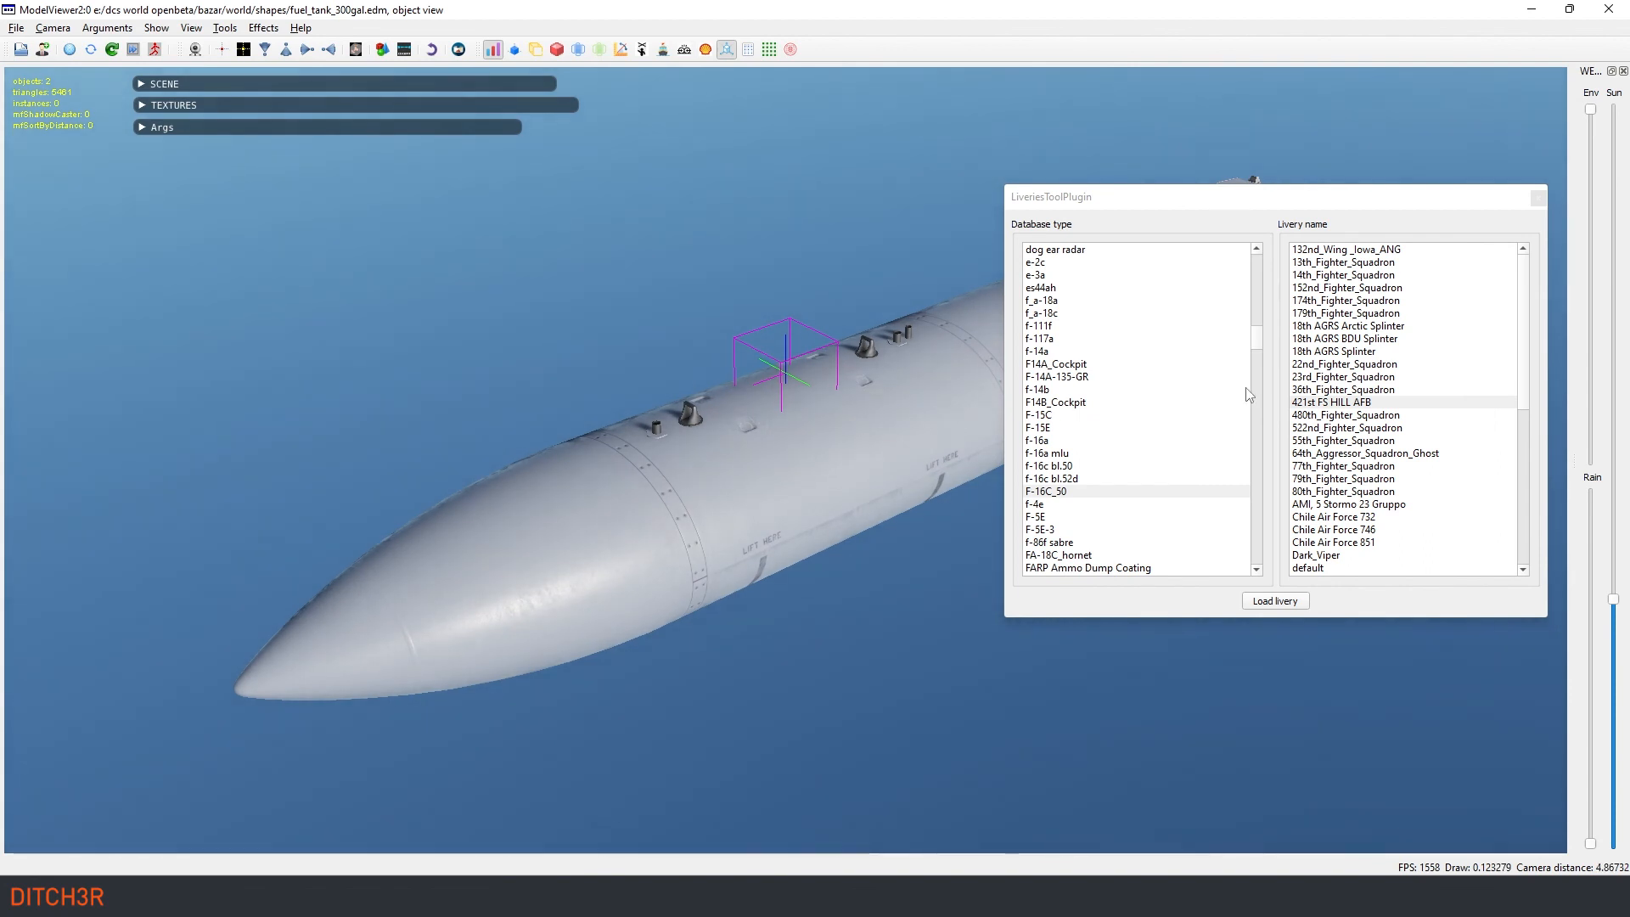
# Step: Apply the 421st FS HILL AFB livery to the 300-gallon tank and inspect its paint
pyautogui.doubleClick(1320, 390)
pyautogui.doubleClick(1307, 403)
pyautogui.moveTo(613, 399); pyautogui.dragTo(644, 437)
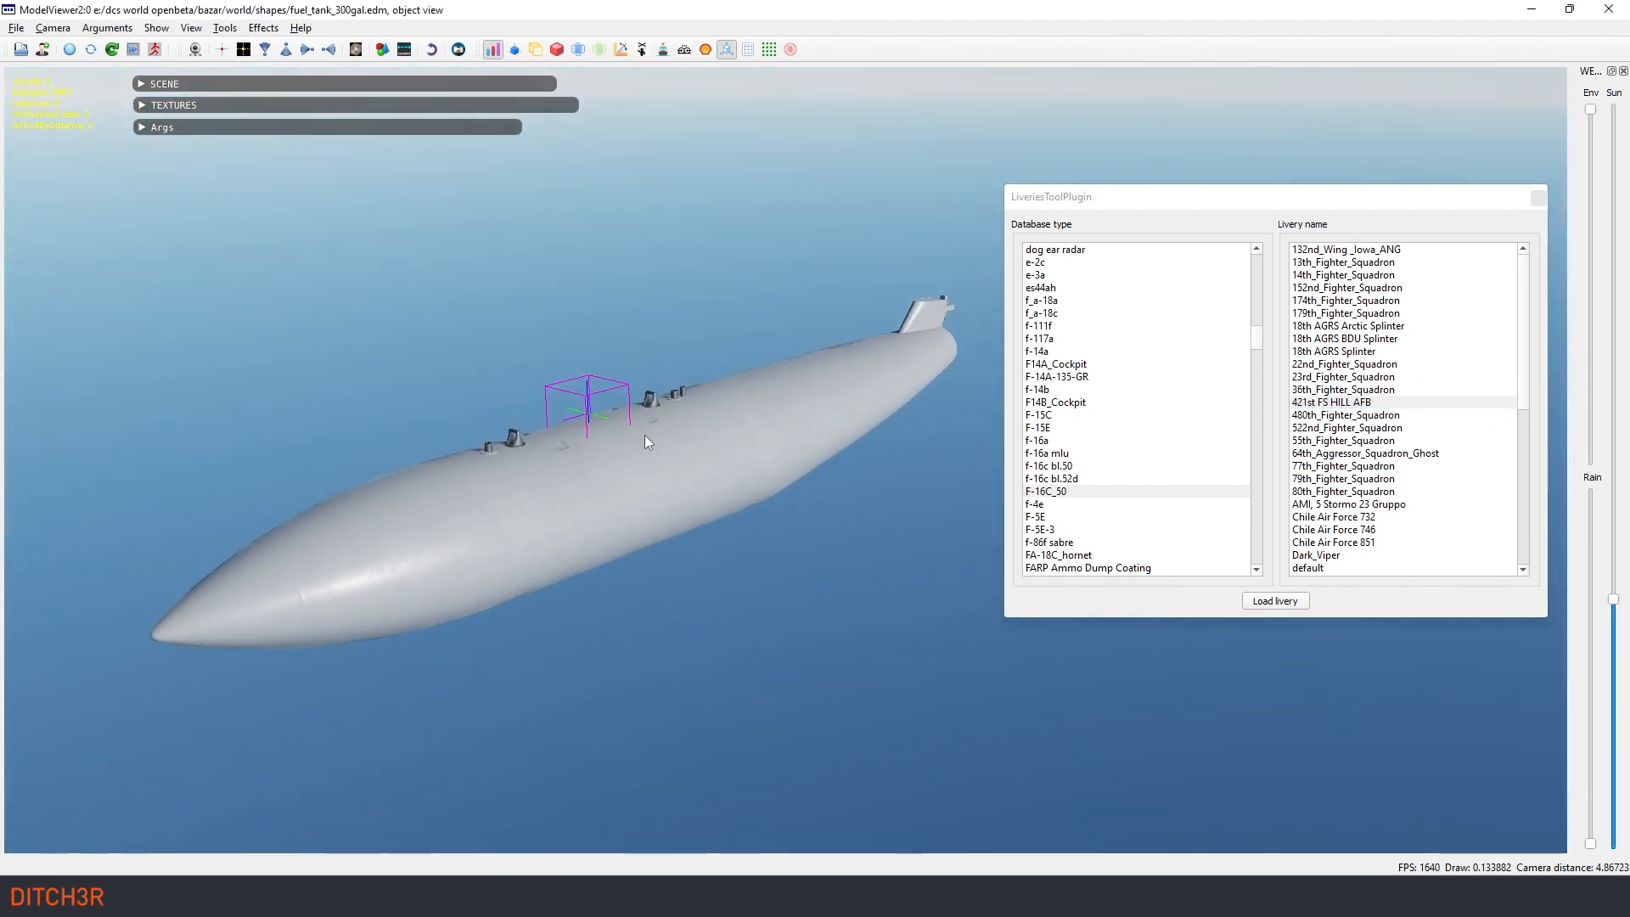